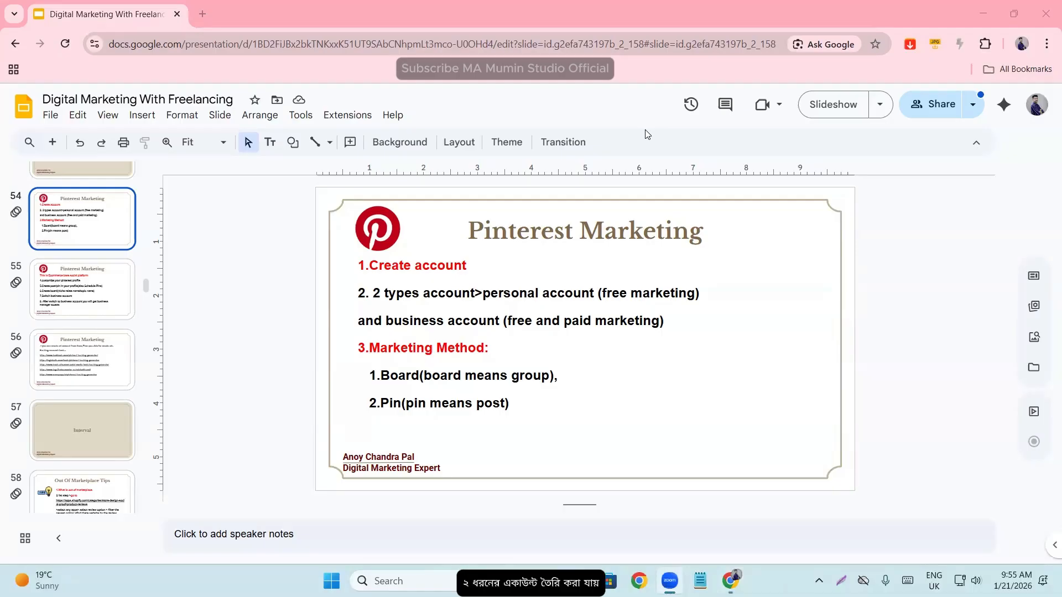
# - Examine the personal and business account types and their free and paid marketing options on the Pinterest Marketing slide
pyautogui.click(607, 296)
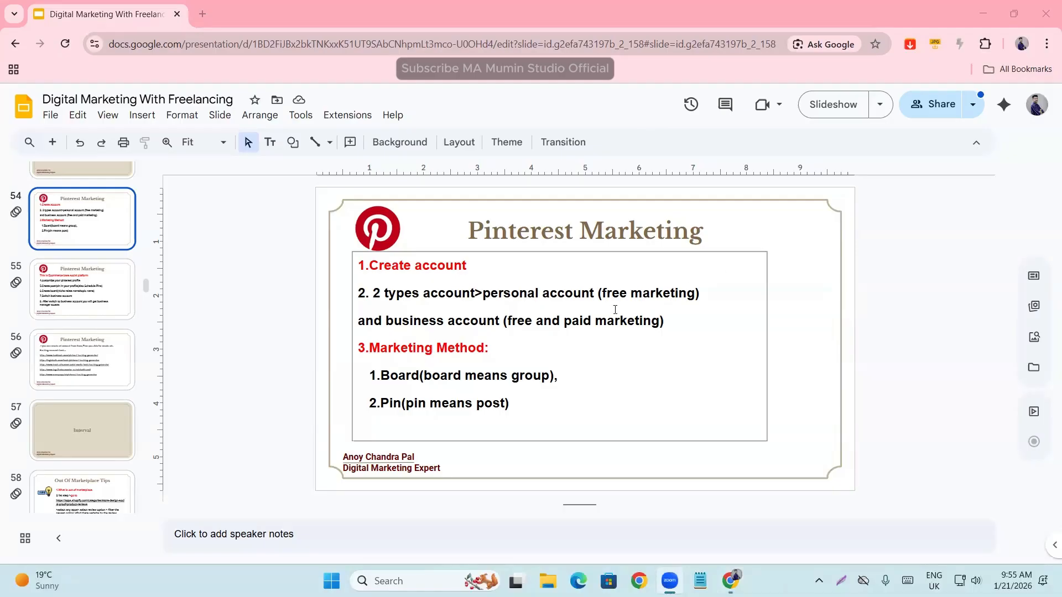
pyautogui.moveTo(606, 293); pyautogui.dragTo(697, 293)
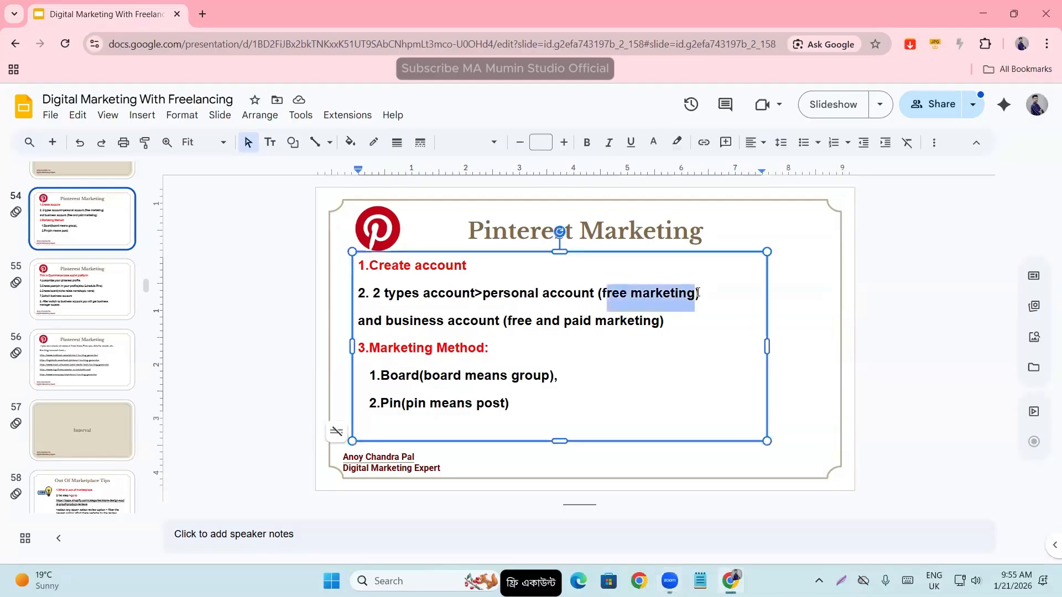
pyautogui.click(553, 324)
pyautogui.doubleClick(569, 322)
pyautogui.moveTo(648, 322); pyautogui.dragTo(677, 321)
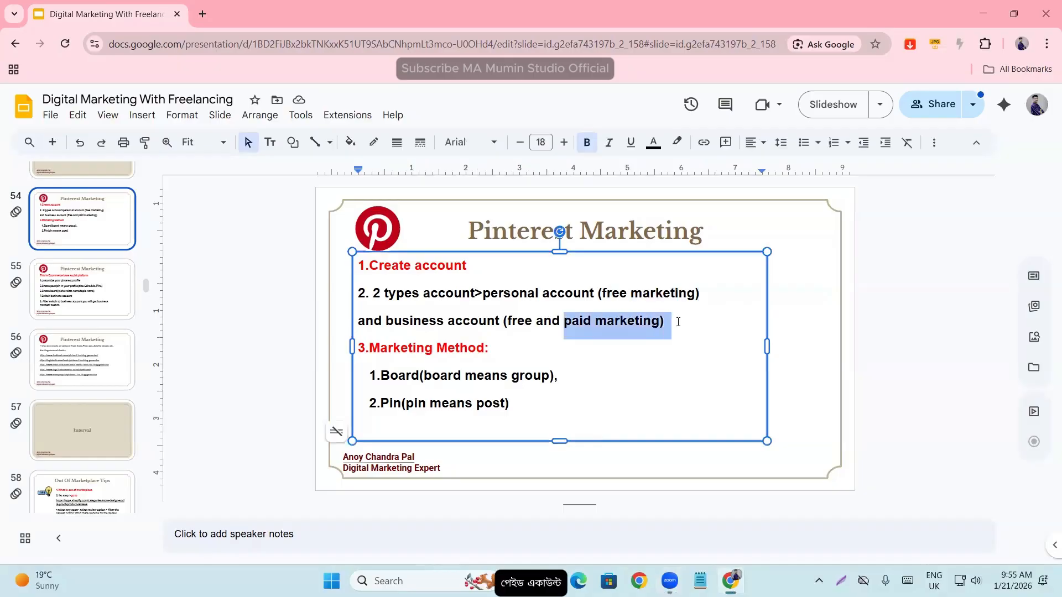
pyautogui.click(622, 297)
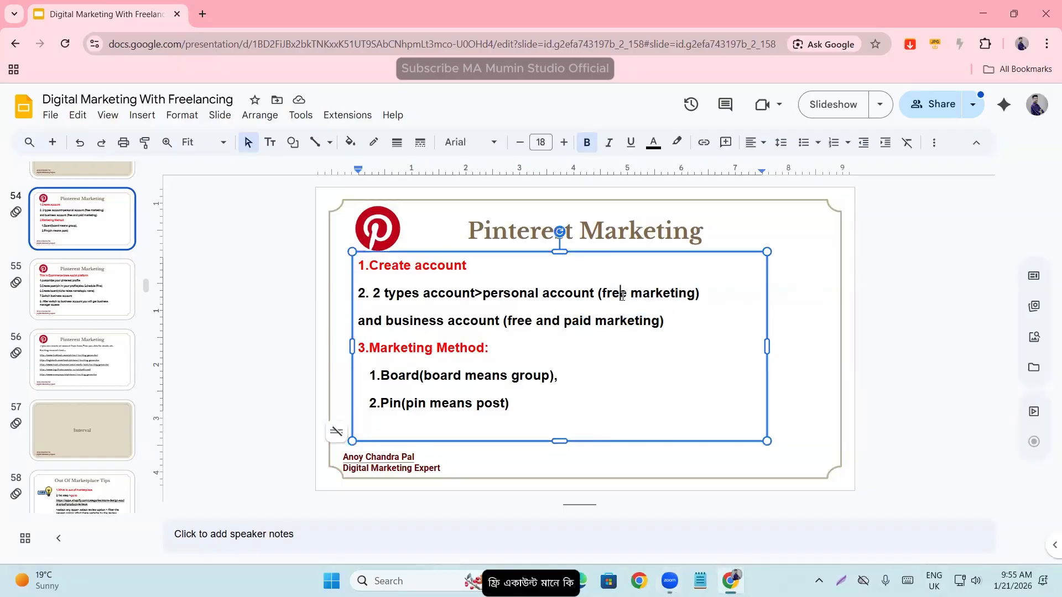
pyautogui.click(483, 294)
pyautogui.moveTo(573, 293); pyautogui.dragTo(711, 284)
pyautogui.click(607, 321)
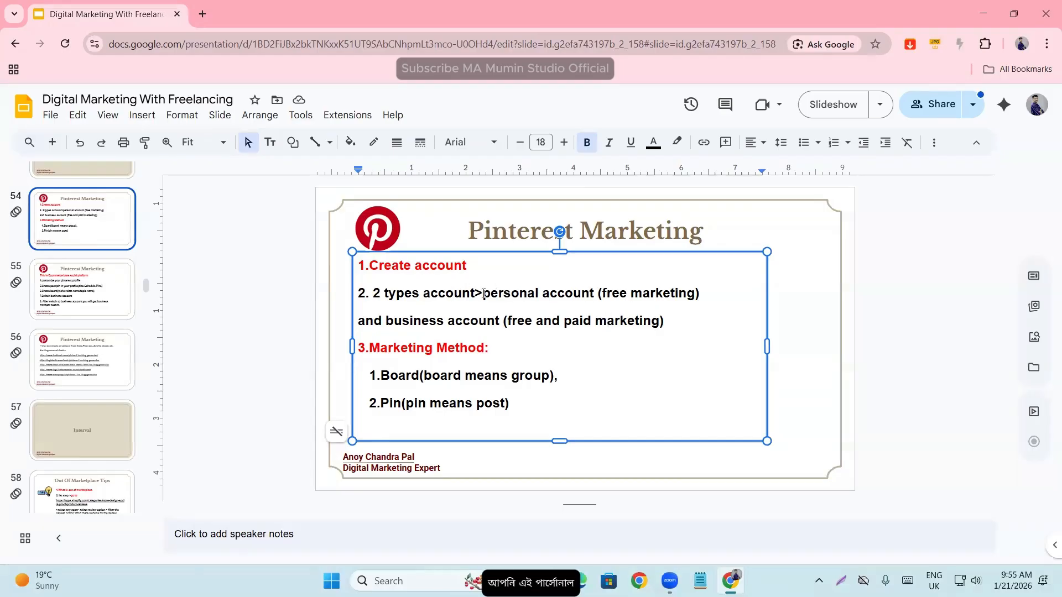
pyautogui.moveTo(484, 295); pyautogui.dragTo(717, 293)
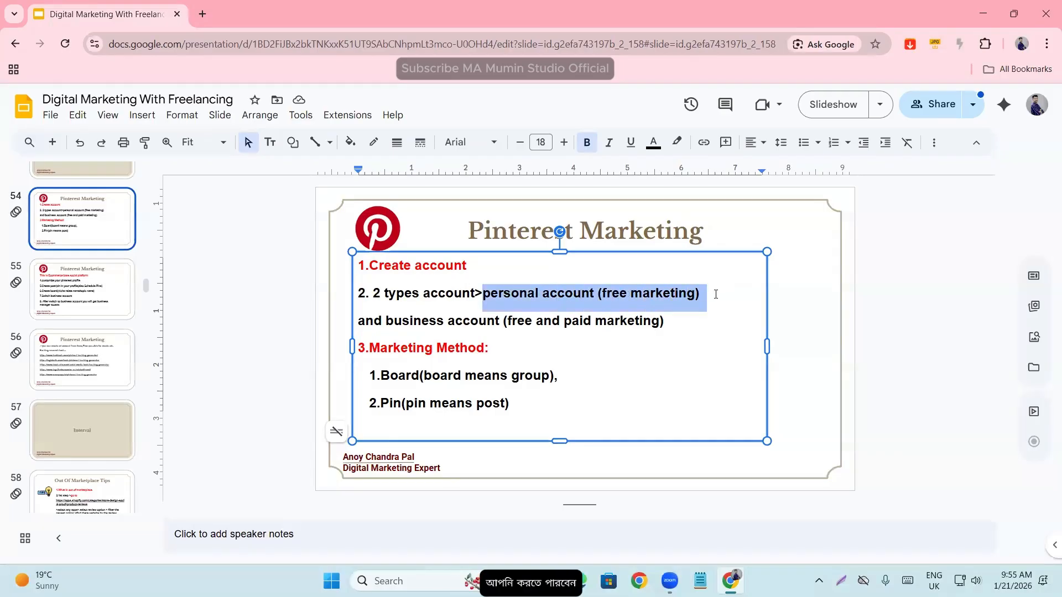
pyautogui.click(461, 287)
pyautogui.moveTo(484, 294); pyautogui.dragTo(622, 295)
pyautogui.click(649, 293)
pyautogui.moveTo(700, 293); pyautogui.dragTo(488, 294)
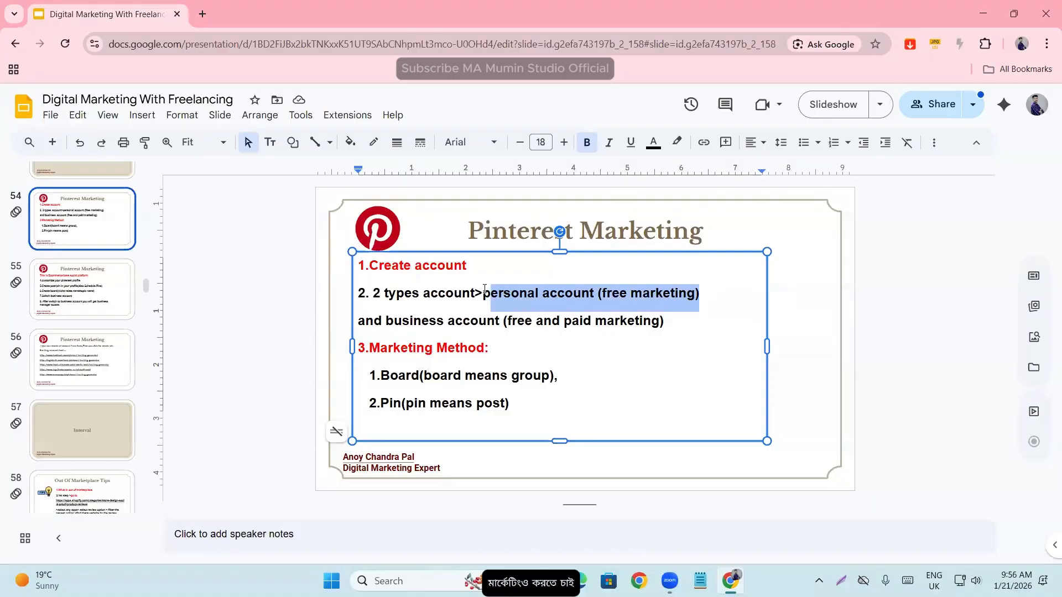
pyautogui.moveTo(386, 321); pyautogui.dragTo(673, 323)
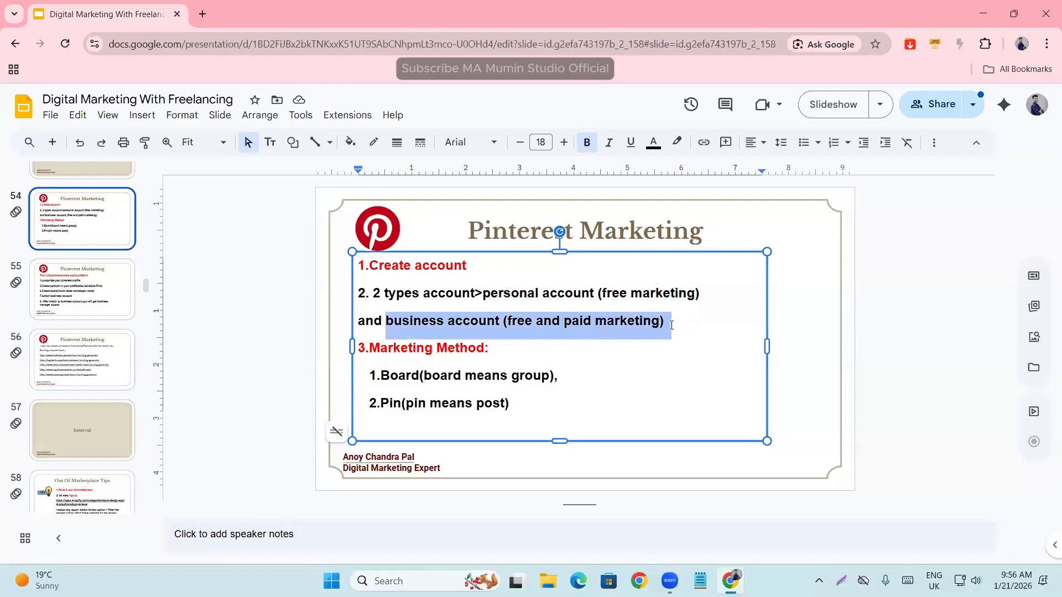
pyautogui.click(391, 322)
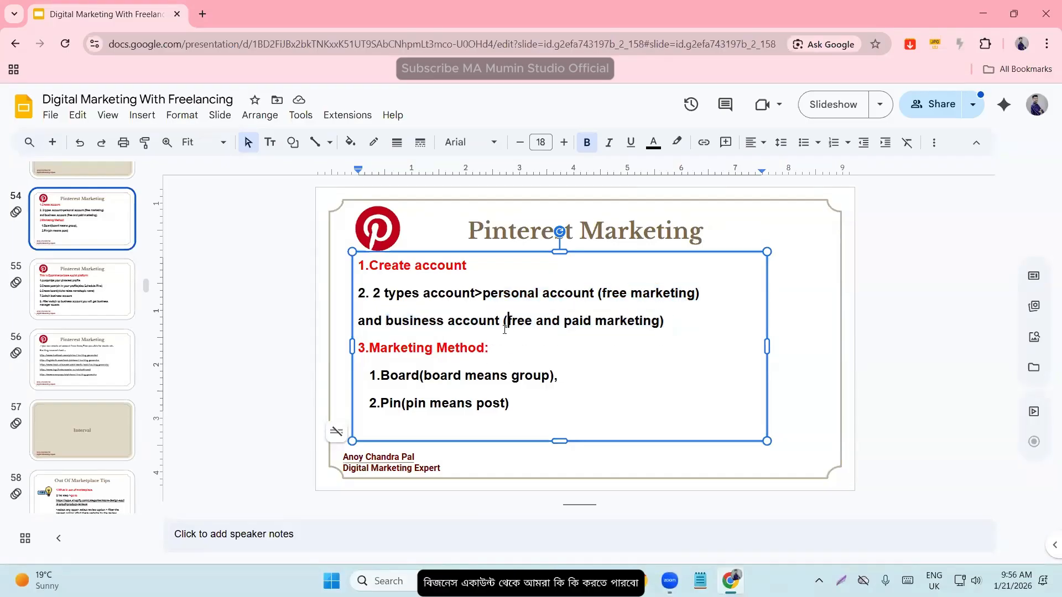
pyautogui.moveTo(504, 322); pyautogui.dragTo(667, 317)
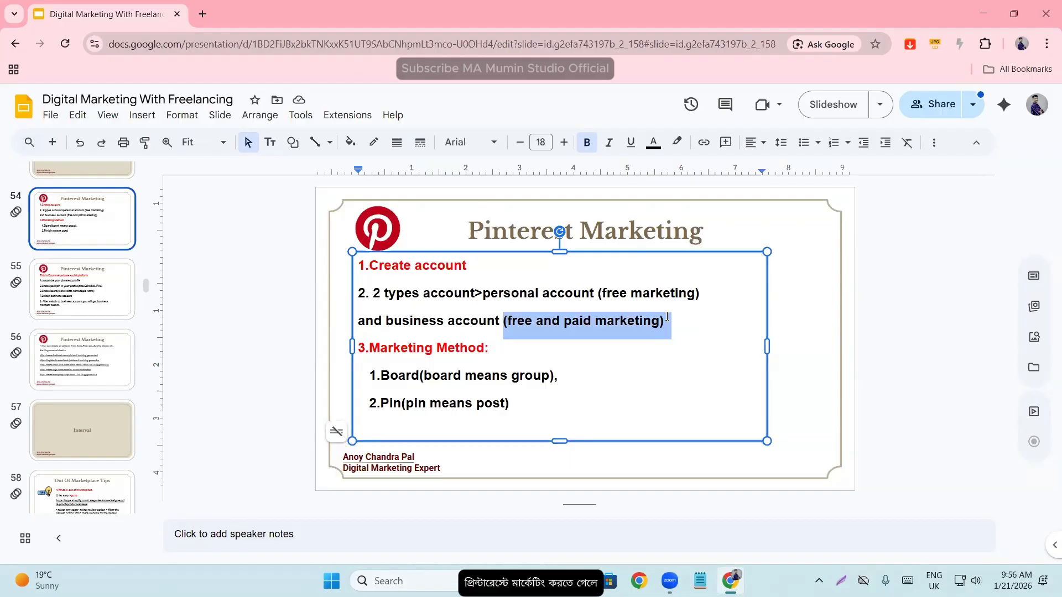
pyautogui.click(230, 370)
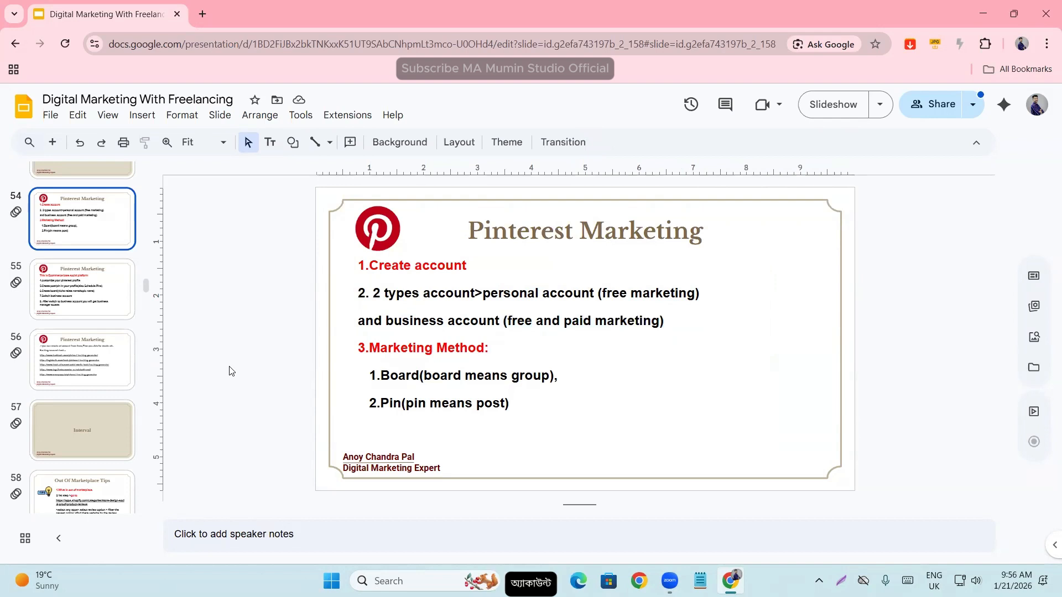
# - Search Google for "pinterest" in a new browser tab
pyautogui.click(207, 15)
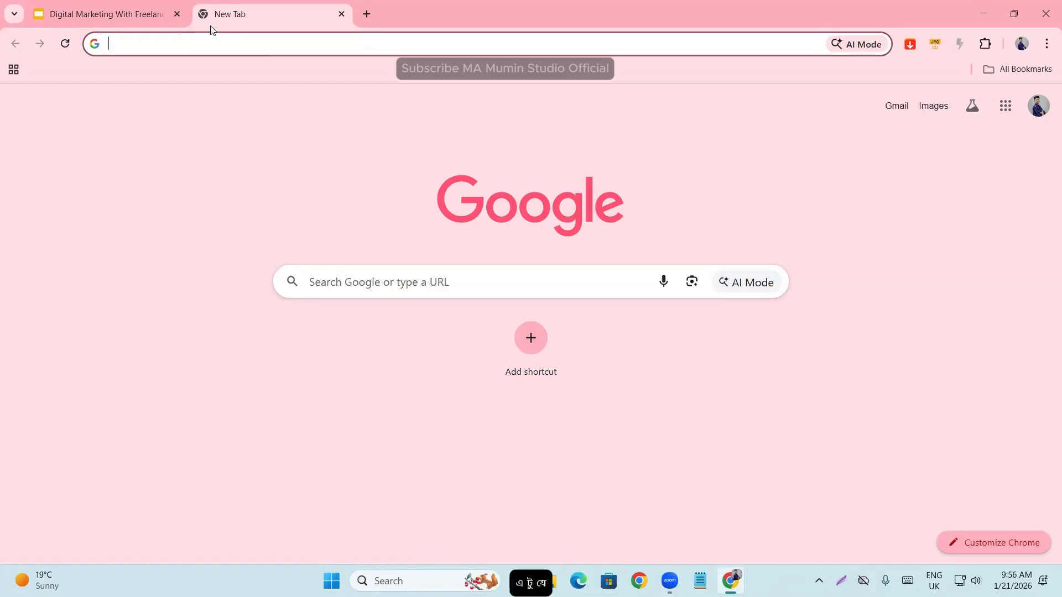
pyautogui.write('pi')
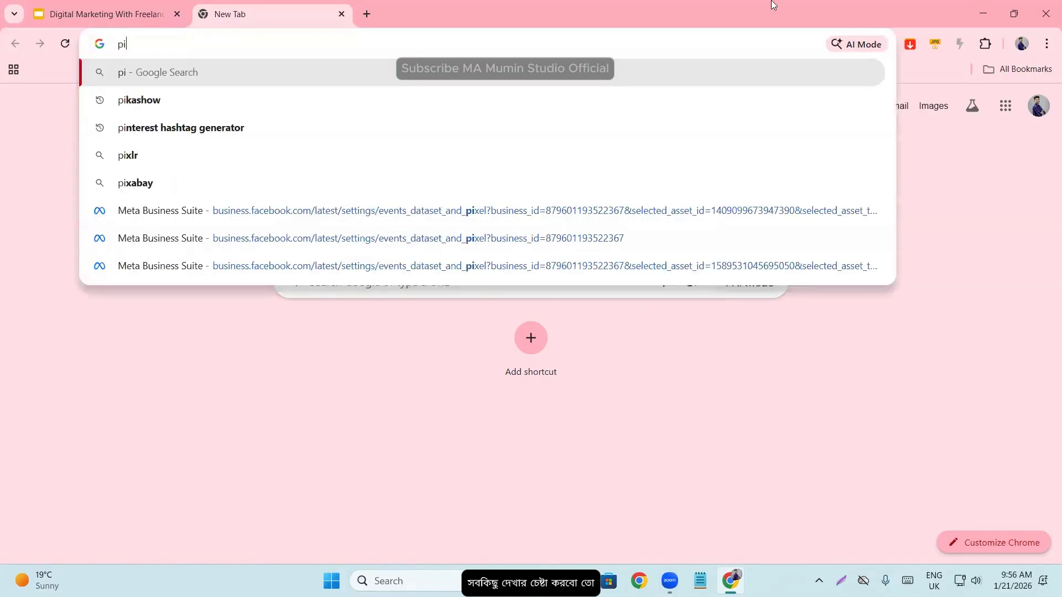
pyautogui.write('nter')
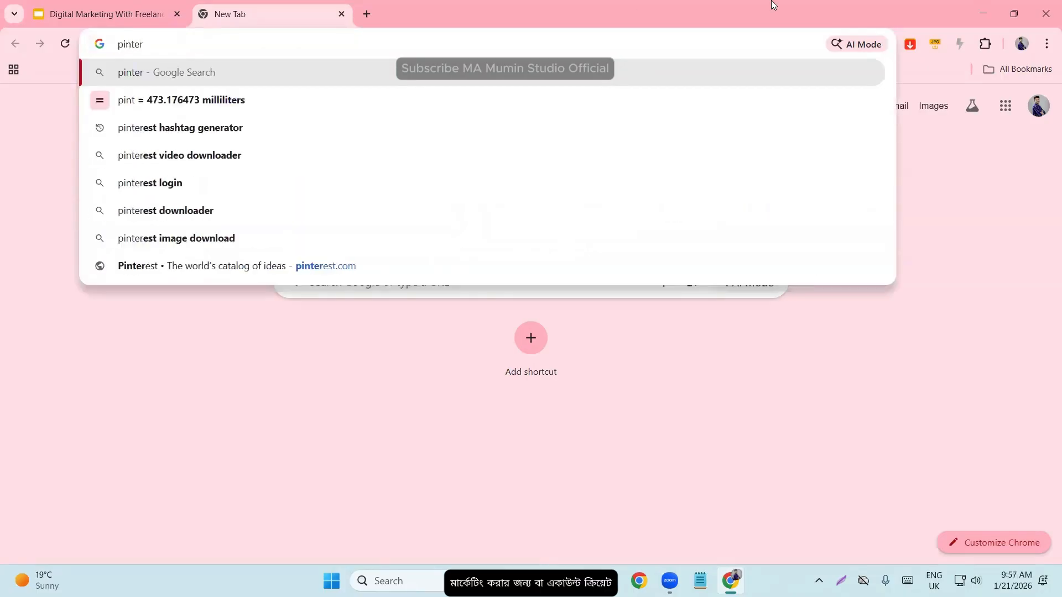
pyautogui.click(166, 183)
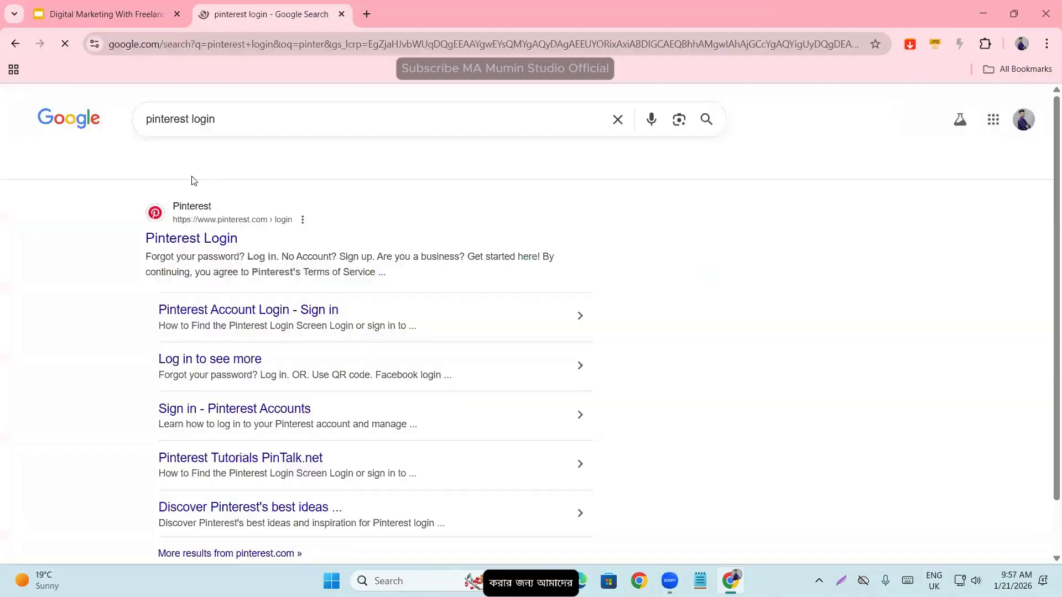
pyautogui.doubleClick(191, 118)
pyautogui.press('BackSpace')
pyautogui.press('Return')
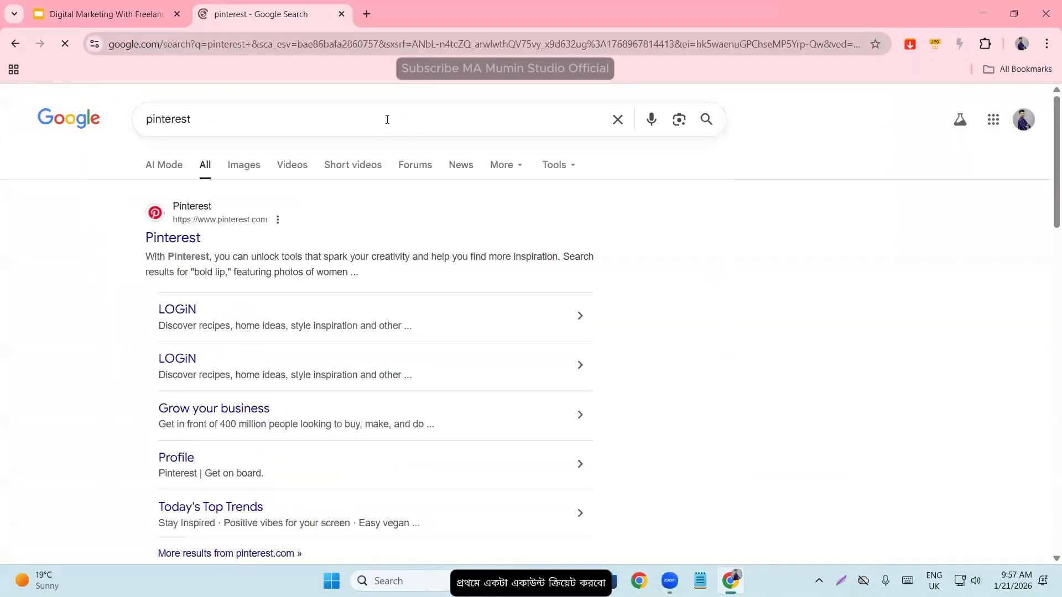
# - Open the Pinterest website from the search results and dismiss both account sign-in prompts
pyautogui.click(161, 242)
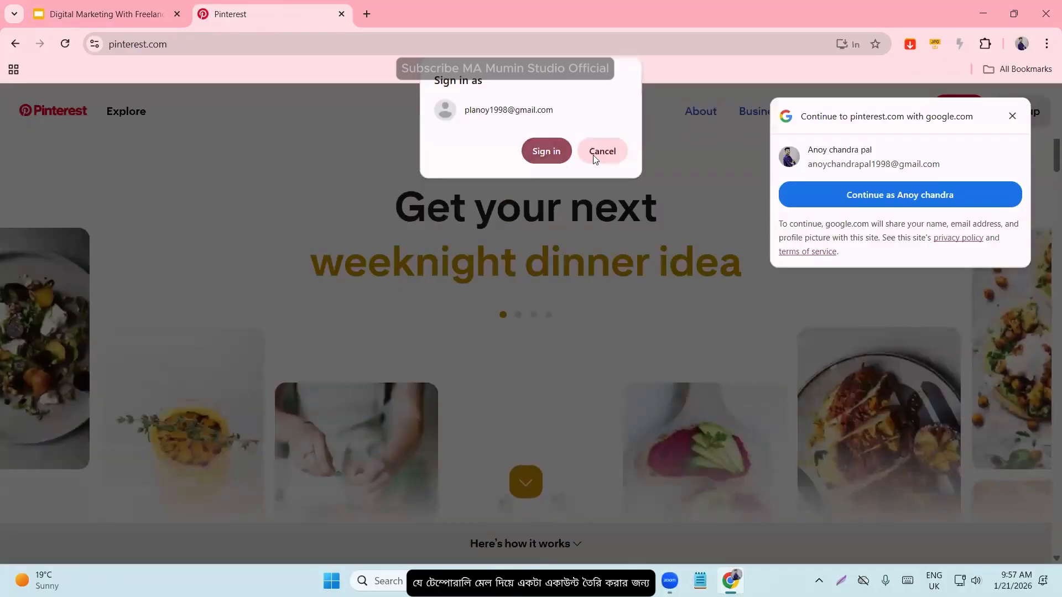
pyautogui.click(594, 155)
pyautogui.click(1012, 116)
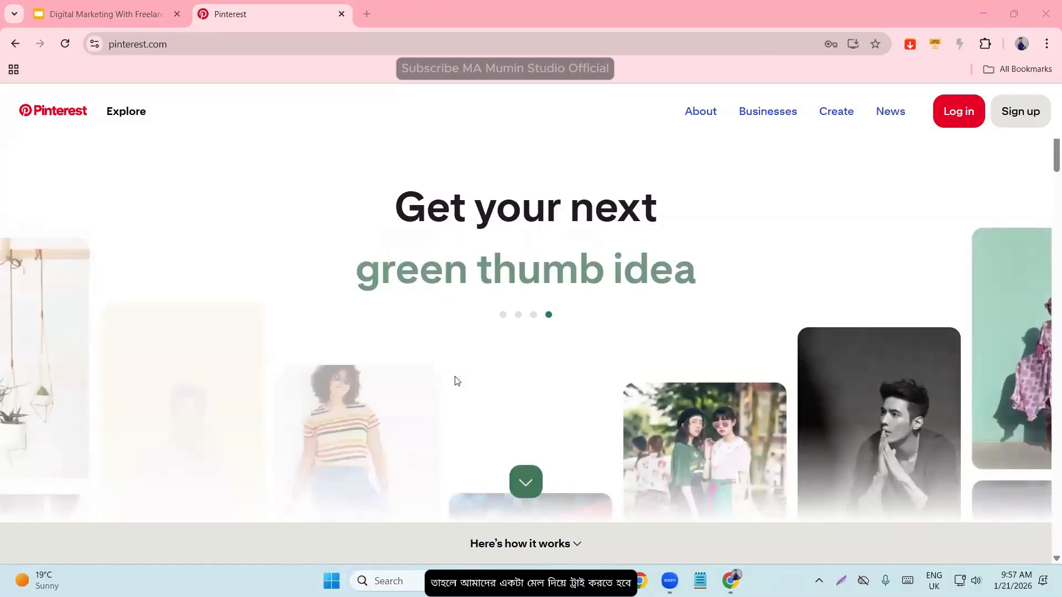
# - Search Google for "temp mail" in another new browser tab
pyautogui.click(367, 14)
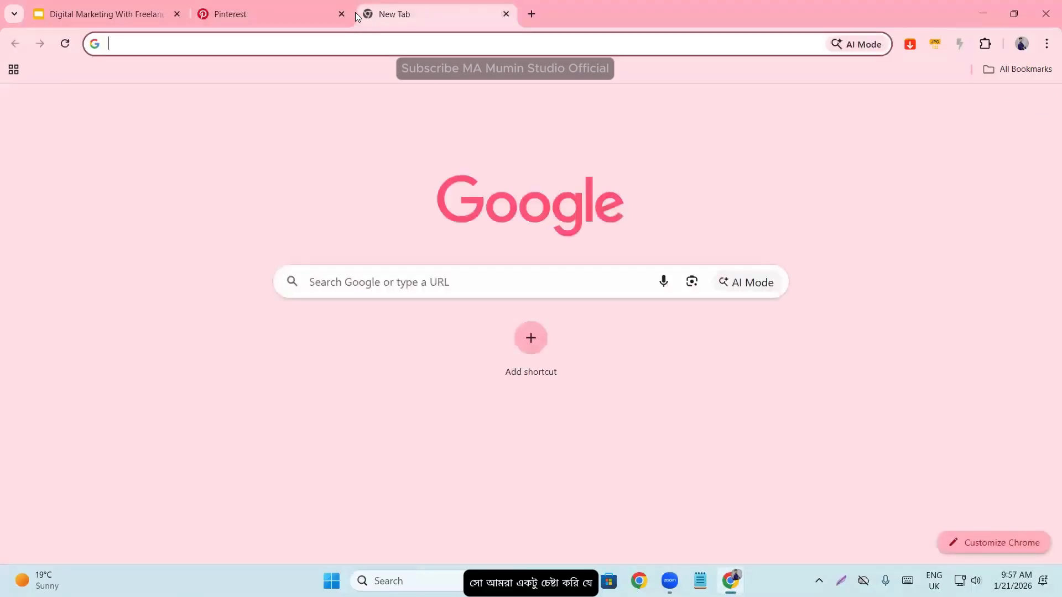
pyautogui.write('temp mail')
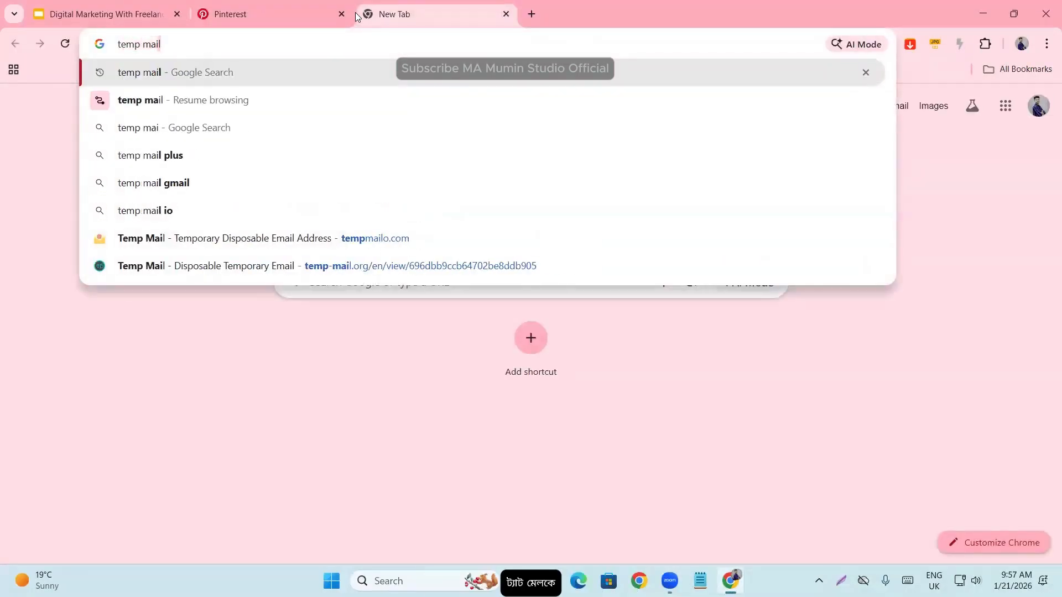
pyautogui.press('Return')
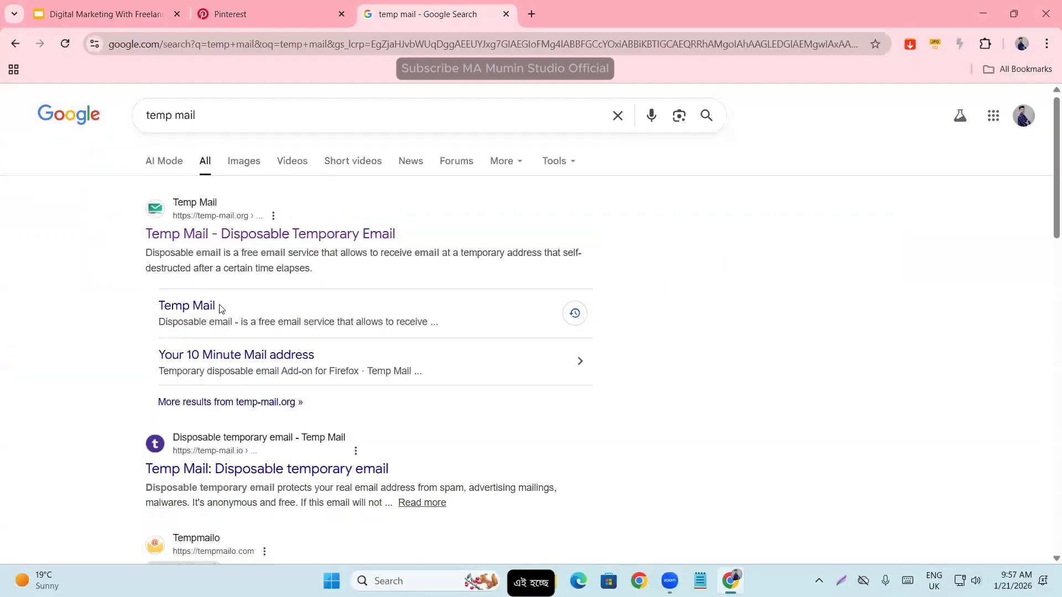
# - Open the temp-mail.org disposable email site from the results and copy the temporary email address
pyautogui.scroll(-3, 200, 247)
pyautogui.scroll(3, 210, 265)
pyautogui.click(234, 238)
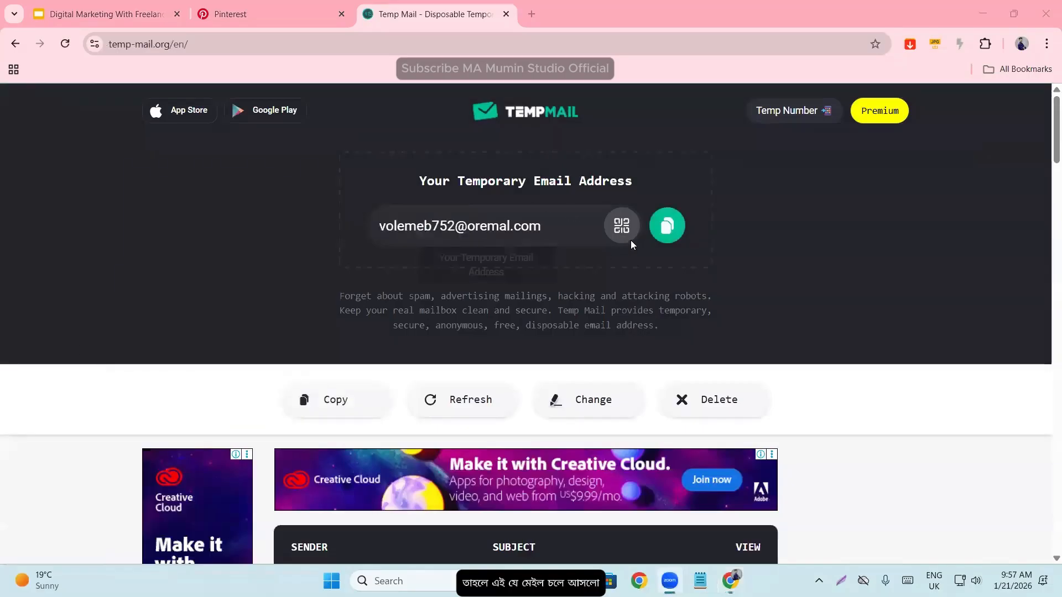
pyautogui.click(667, 225)
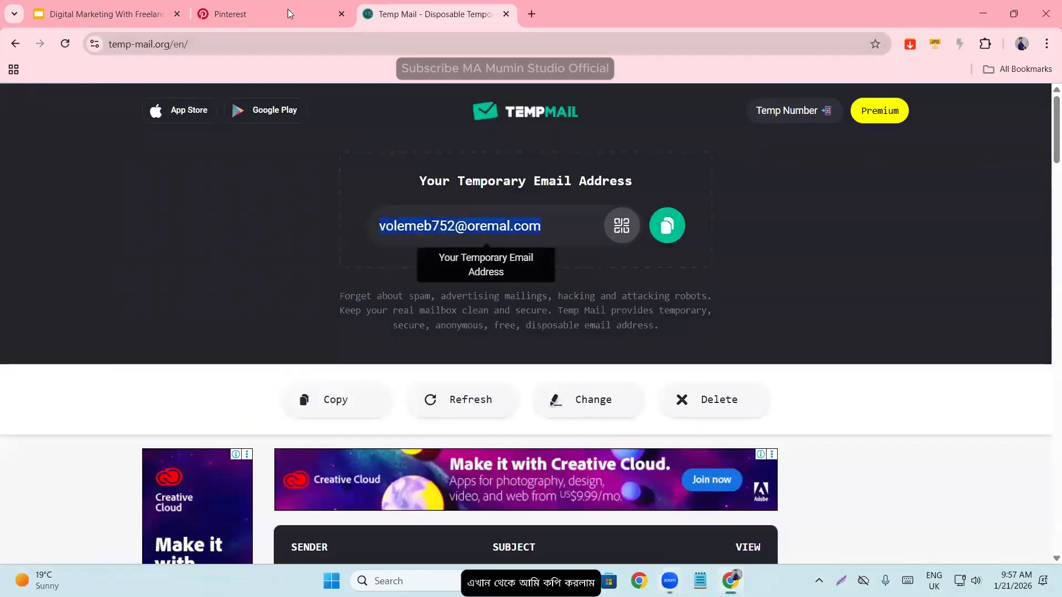
# - Return to Pinterest, open its sign-up form and replace the prefilled email with the copied temporary address
pyautogui.moveTo(289, 13); pyautogui.dragTo(455, 15)
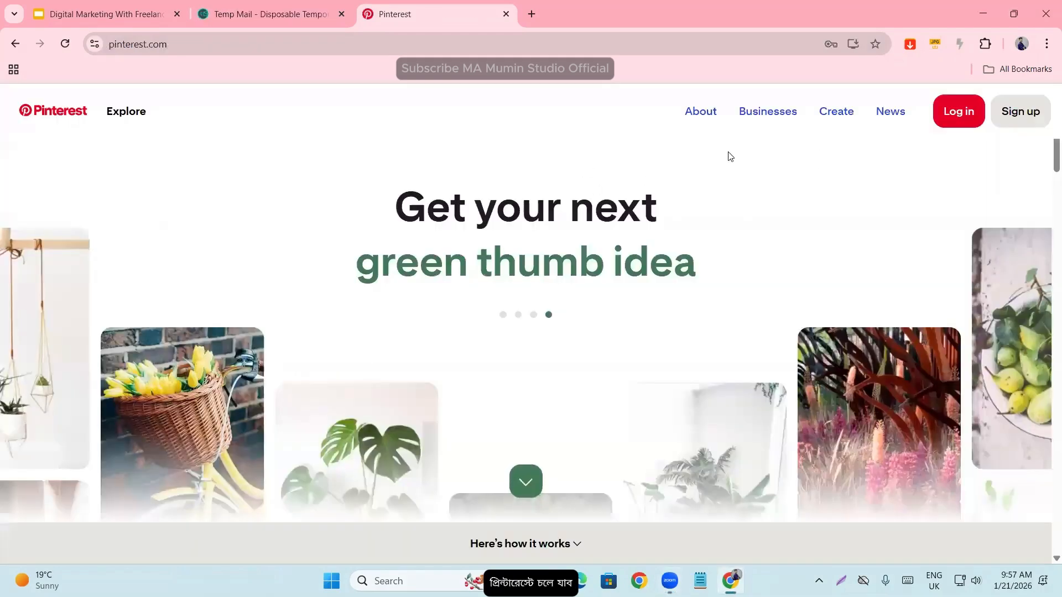
pyautogui.click(1021, 113)
pyautogui.click(602, 225)
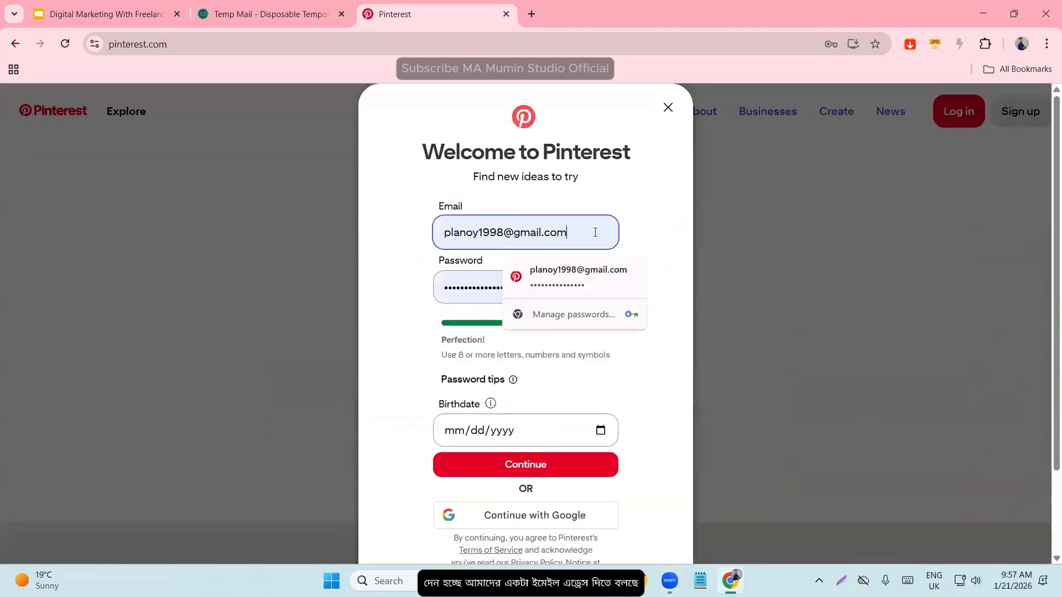
pyautogui.doubleClick(598, 229)
pyautogui.hotkey('ctrl', 'a')
pyautogui.press('BackSpace')
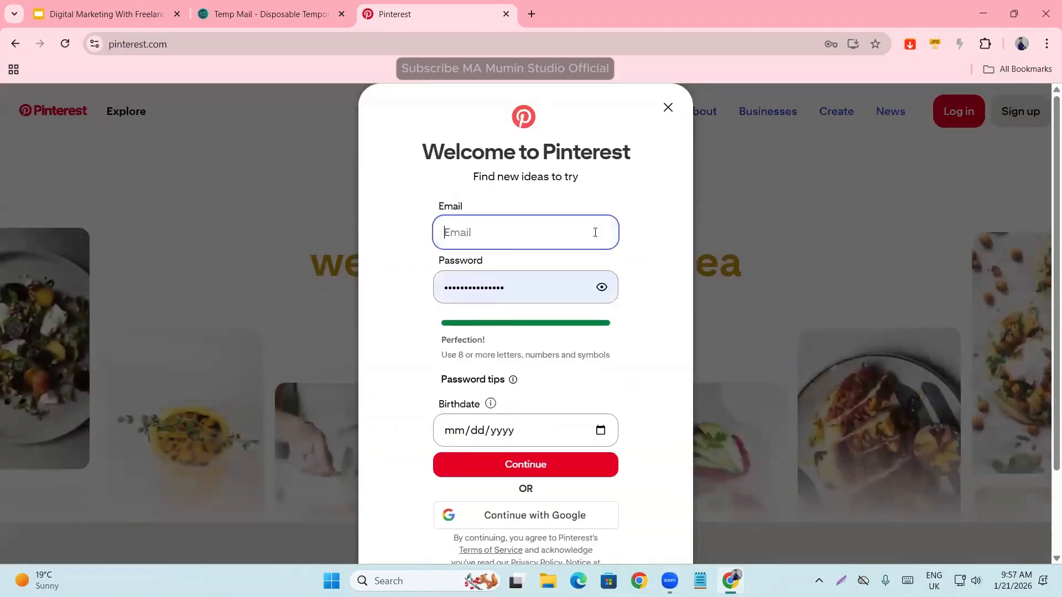
pyautogui.hotkey('ctrl', 'v')
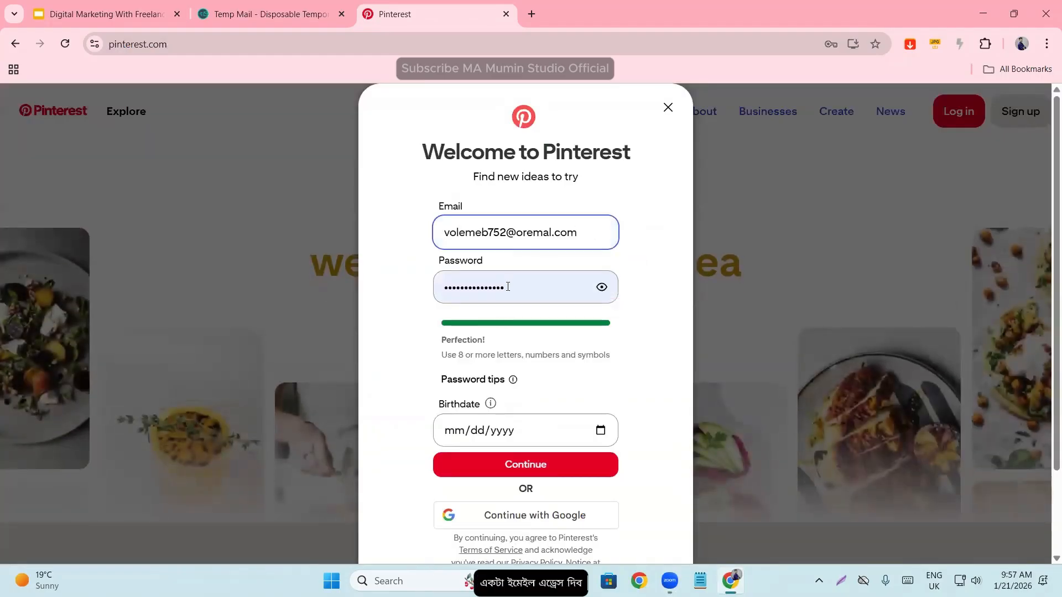
# - Replace the prefilled password in the Pinterest sign-up form with a new account password
pyautogui.doubleClick(508, 287)
pyautogui.press('BackSpace')
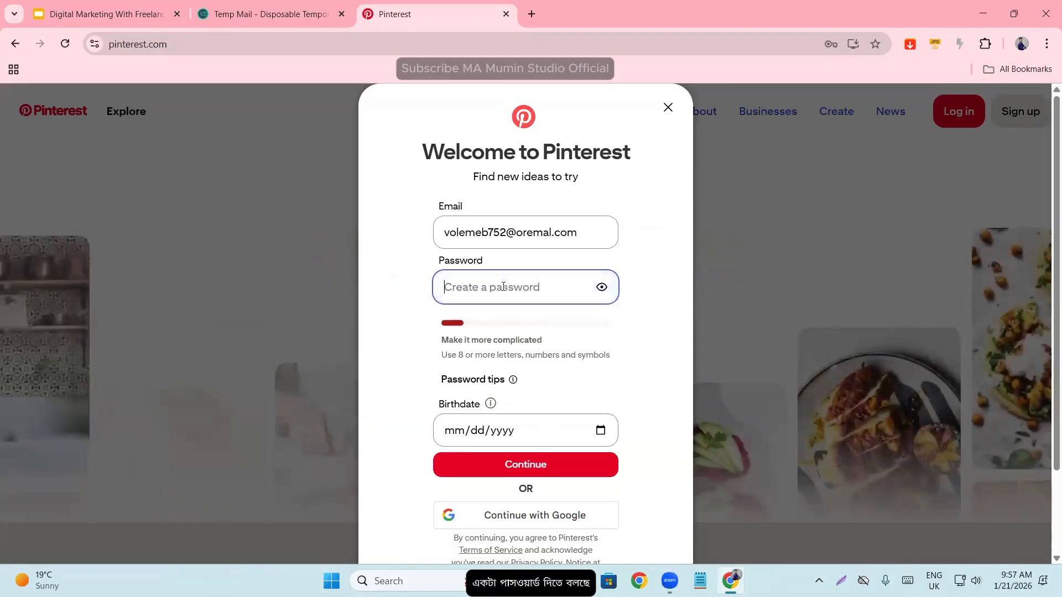
pyautogui.write('a')
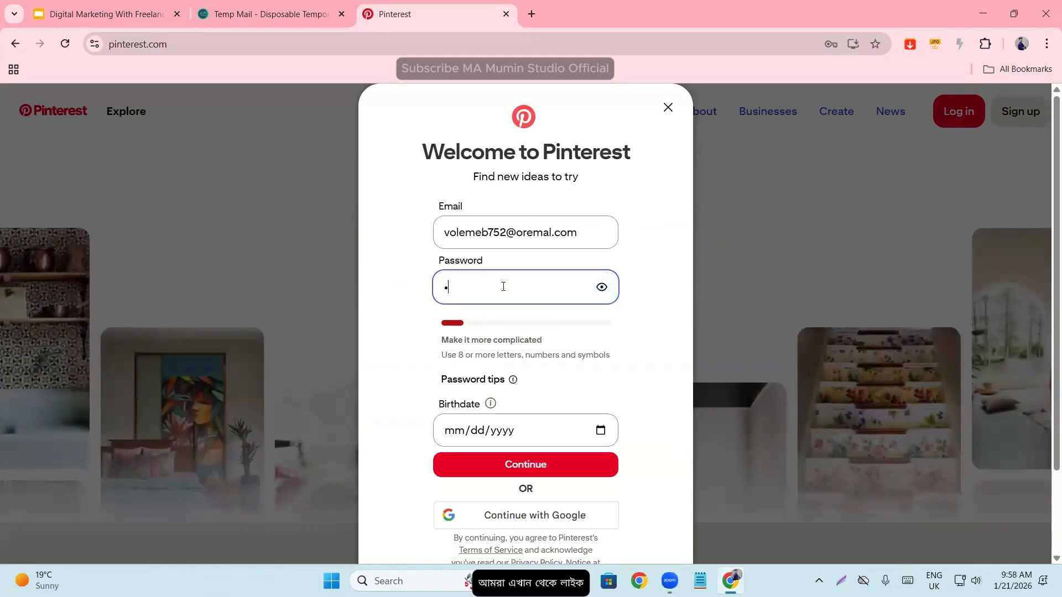
pyautogui.write('bcdefgh')
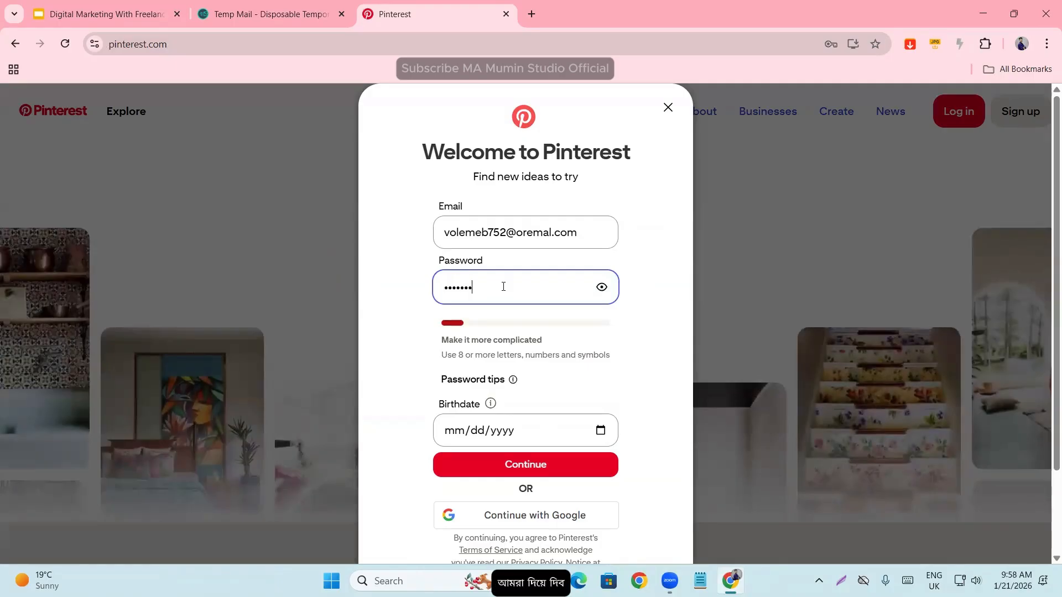
# - Fill in the birthdate and submit the Pinterest sign-up, dismissing the site's notification permission request
pyautogui.click(457, 441)
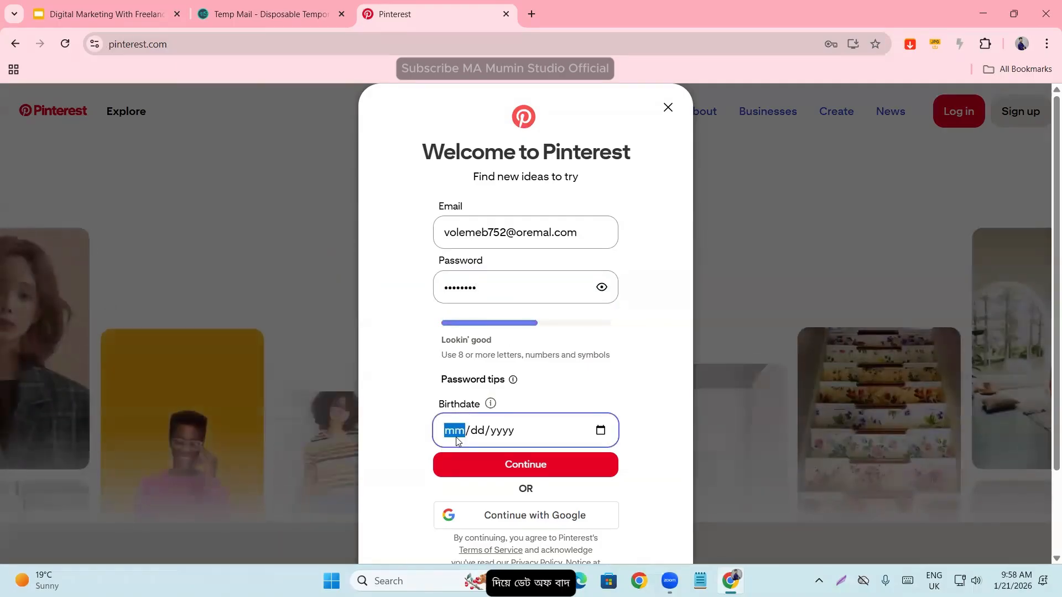
pyautogui.write('021219')
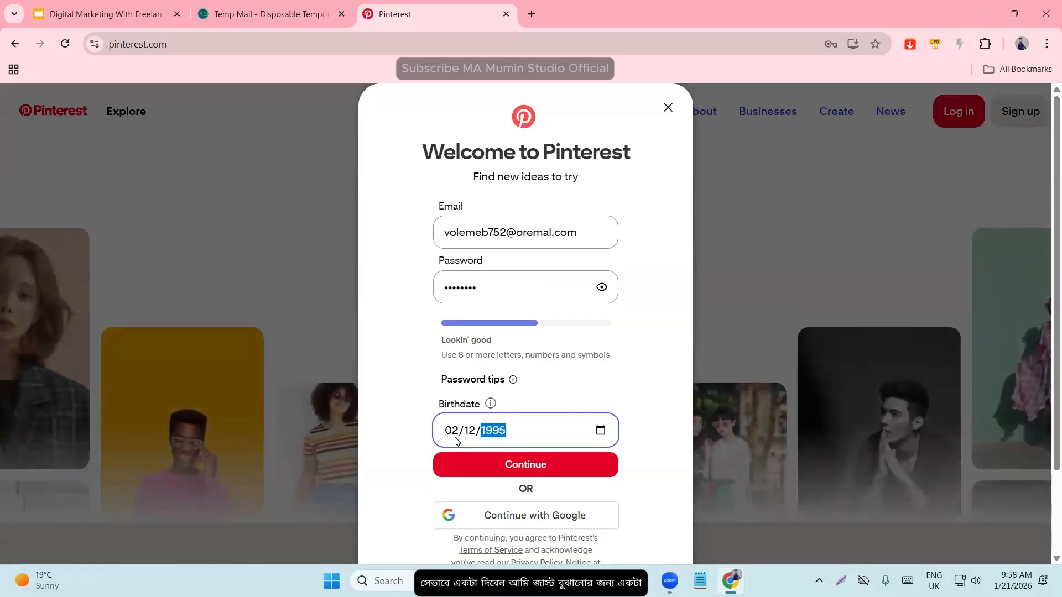
pyautogui.click(387, 419)
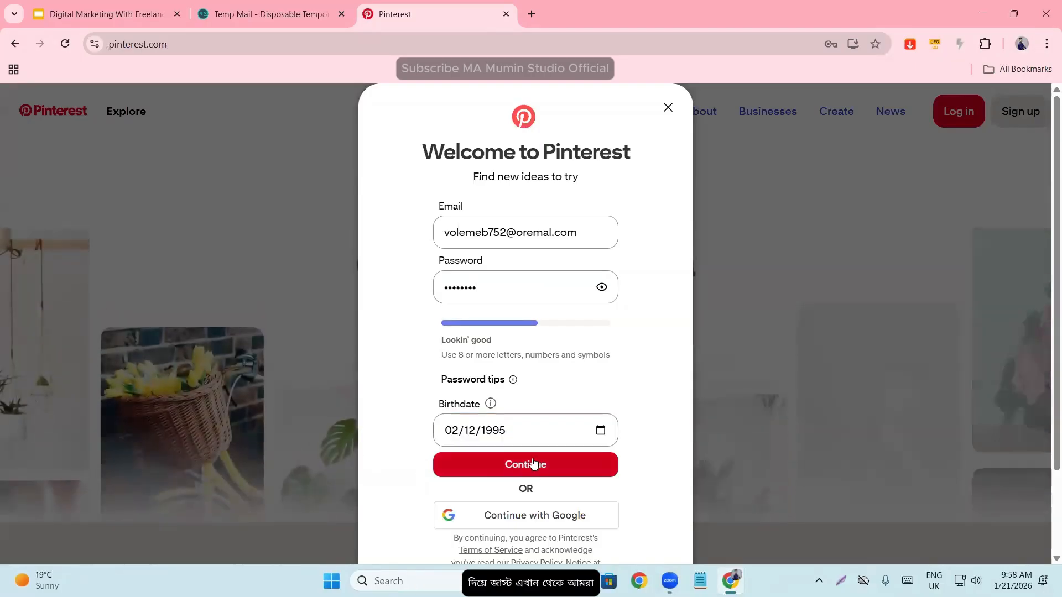
pyautogui.click(534, 463)
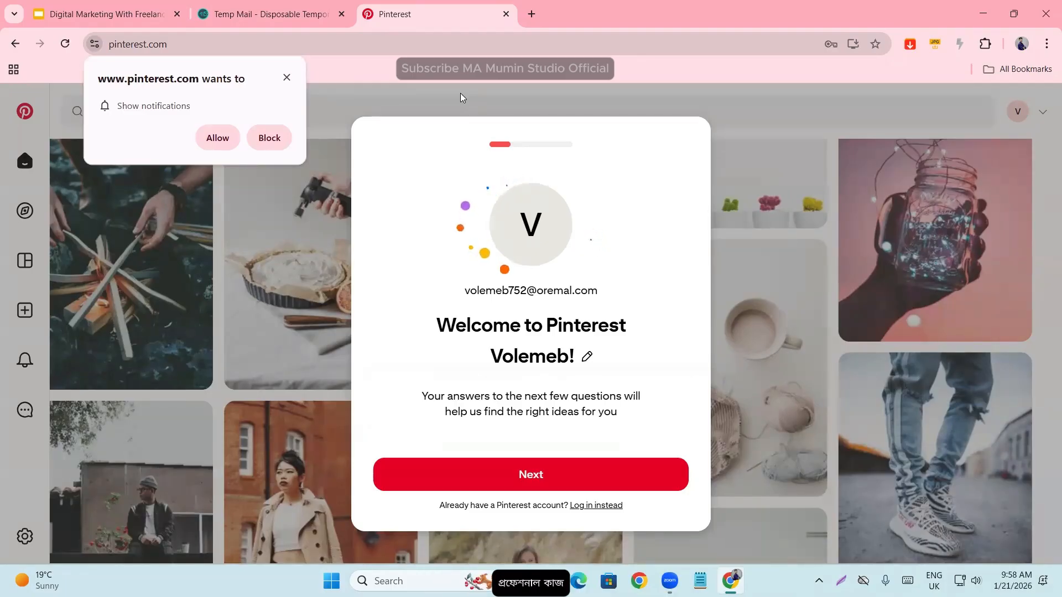
pyautogui.click(286, 78)
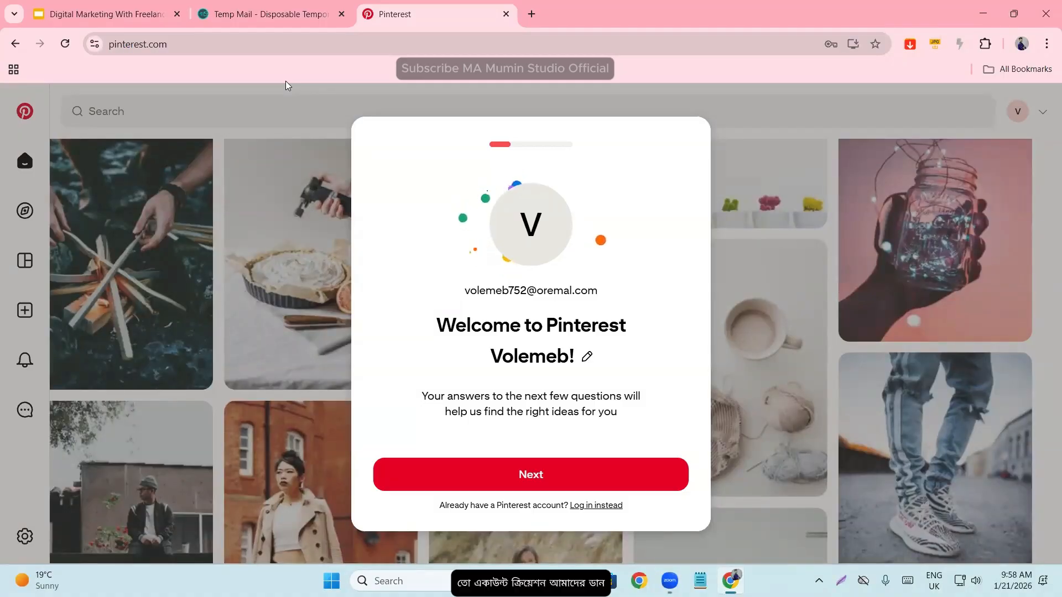
# - Check the Temp Mail inbox for a Pinterest confirmation email and dismiss the floating advertisement
pyautogui.click(266, 14)
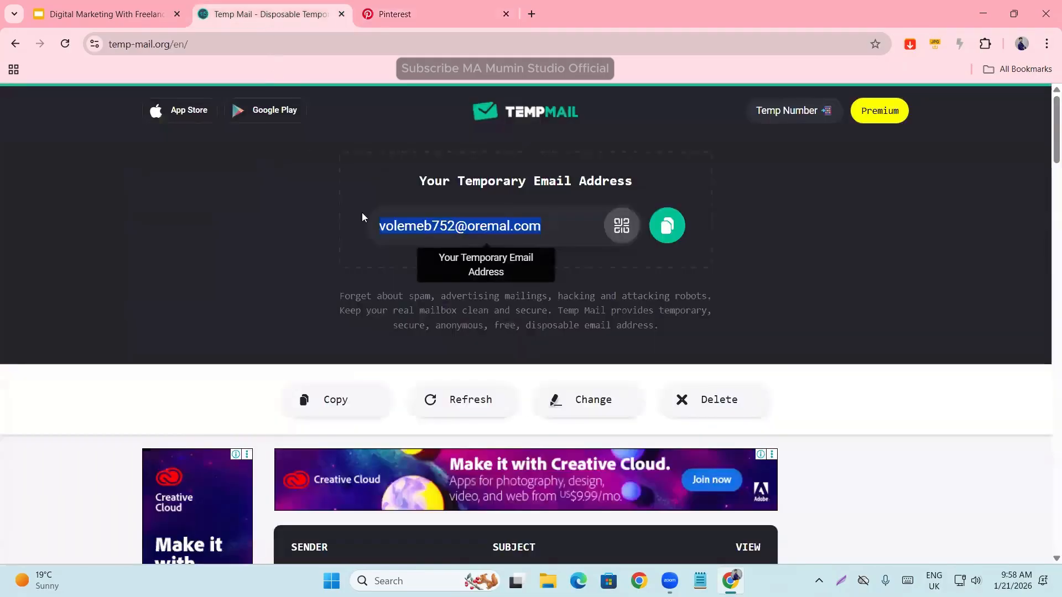
pyautogui.scroll(-5, 367, 265)
pyautogui.scroll(5, 373, 316)
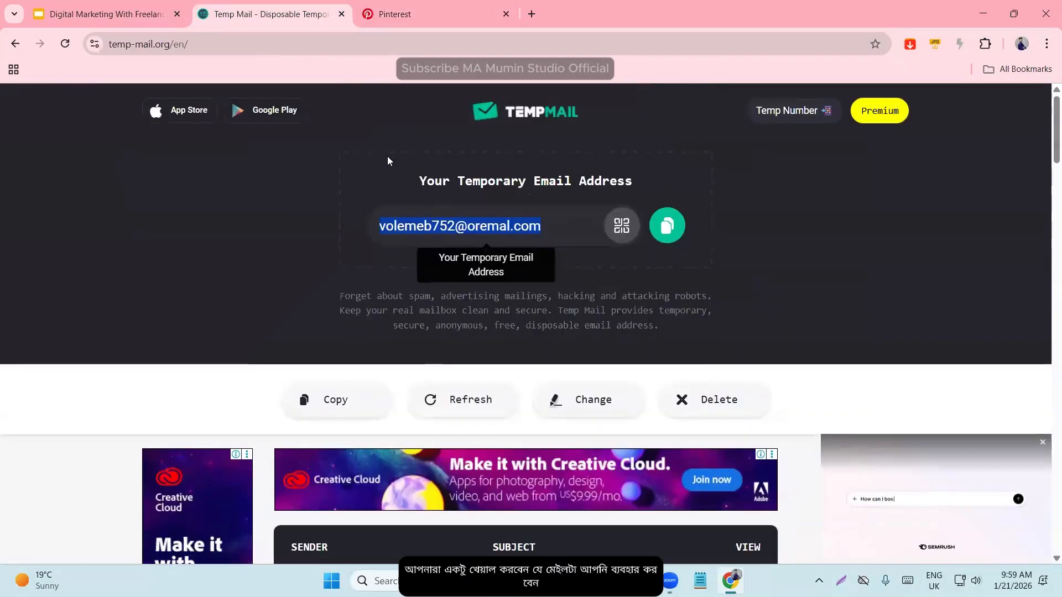
pyautogui.scroll(-5, 454, 294)
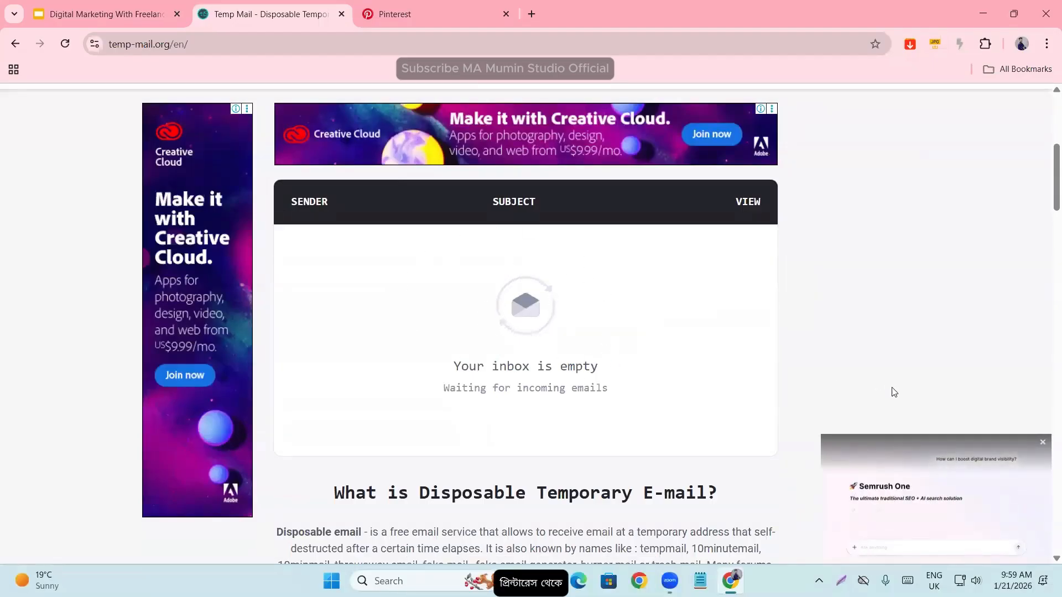
pyautogui.click(1041, 444)
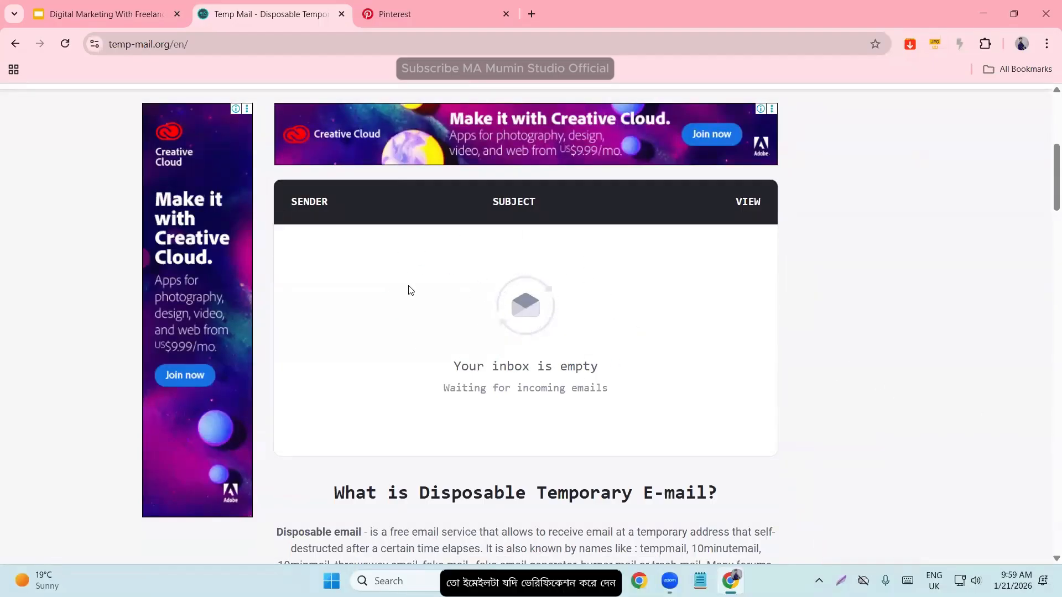
# - Return to Pinterest, start the welcome questions and choose Male as the gender
pyautogui.click(387, 14)
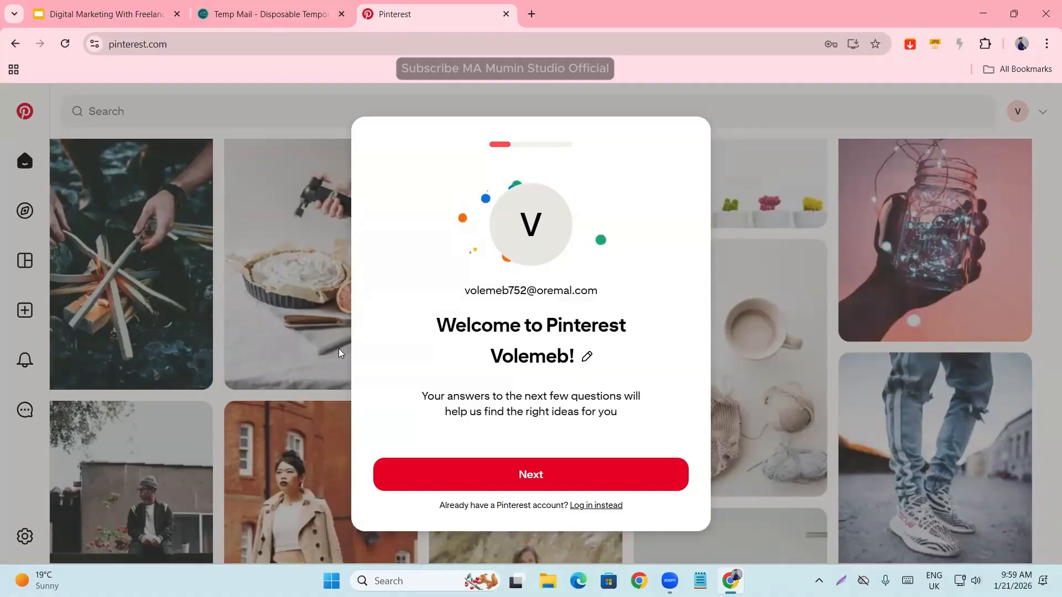
pyautogui.click(541, 480)
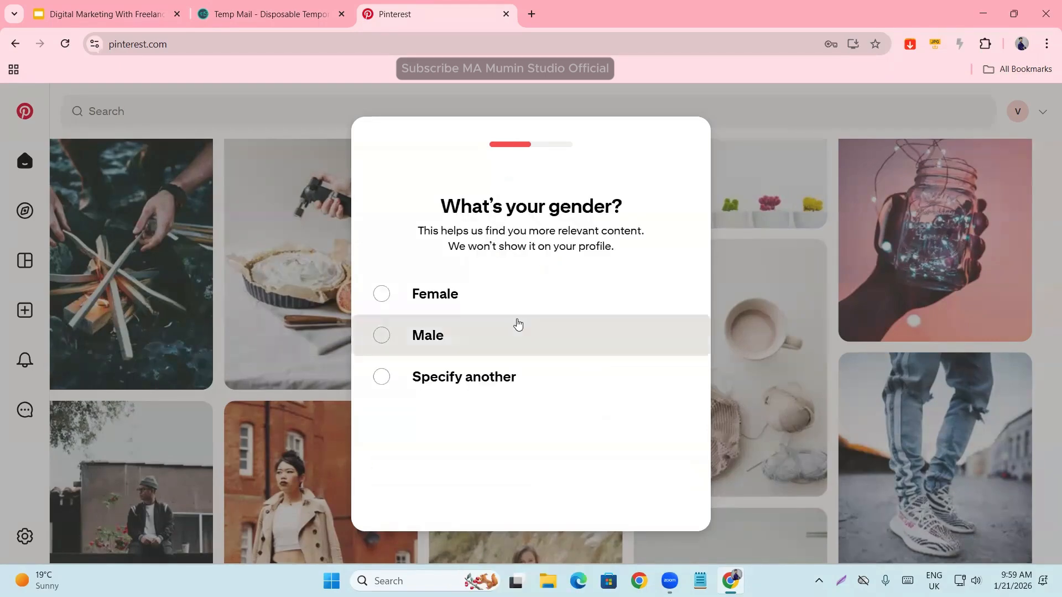
pyautogui.moveTo(427, 212); pyautogui.dragTo(657, 214)
pyautogui.click(658, 224)
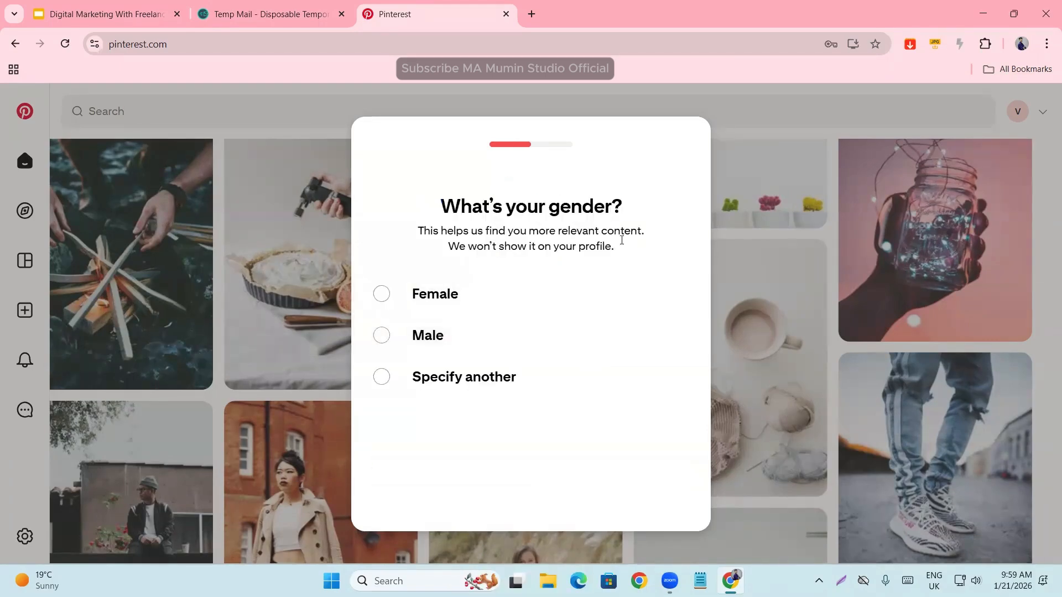
pyautogui.click(426, 352)
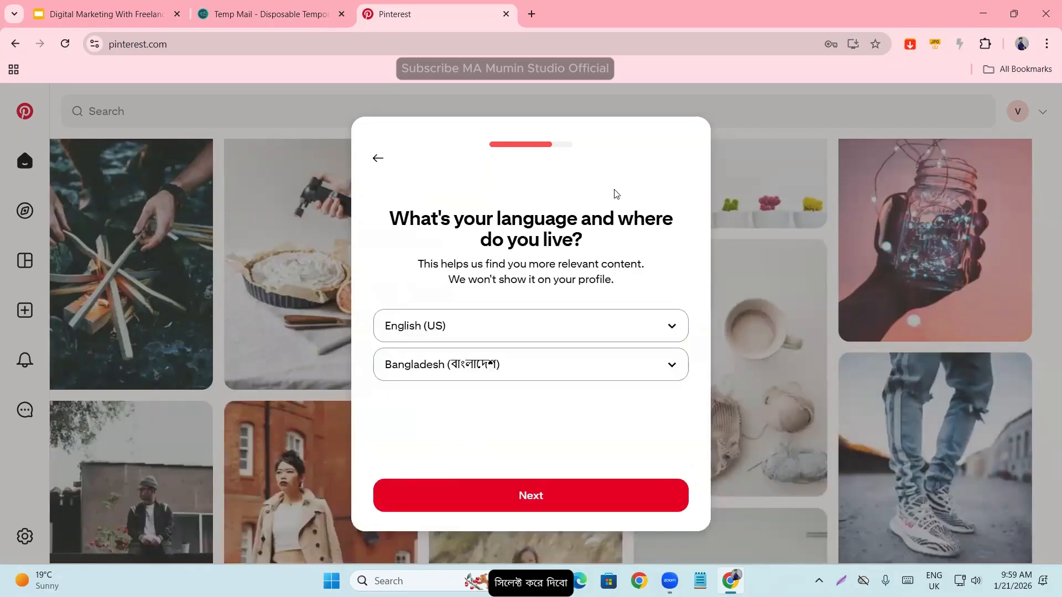
# - Accept English (US) as the language and Bangladesh as the country in the Pinterest welcome questions
pyautogui.moveTo(390, 217); pyautogui.dragTo(657, 238)
pyautogui.click(615, 253)
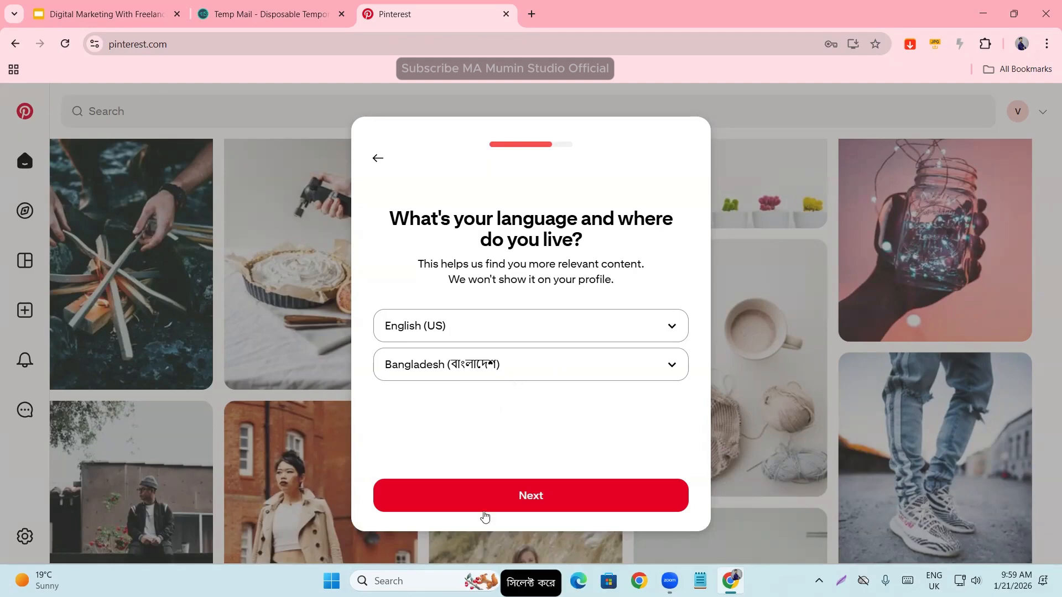
pyautogui.click(509, 498)
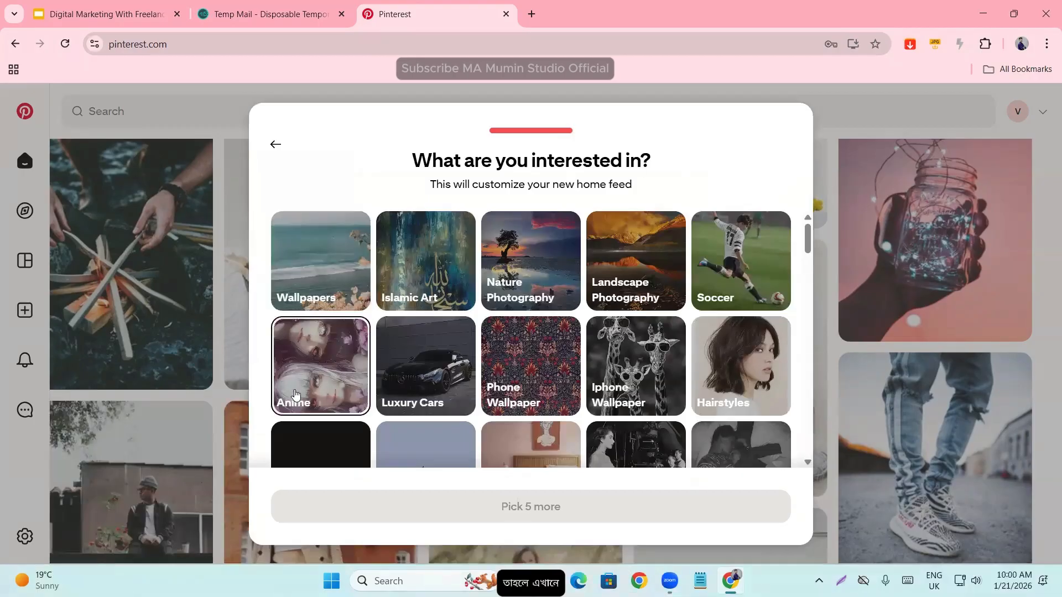
# - Select Birds and Vehicles as interests for the new home feed
pyautogui.scroll(-6, 401, 397)
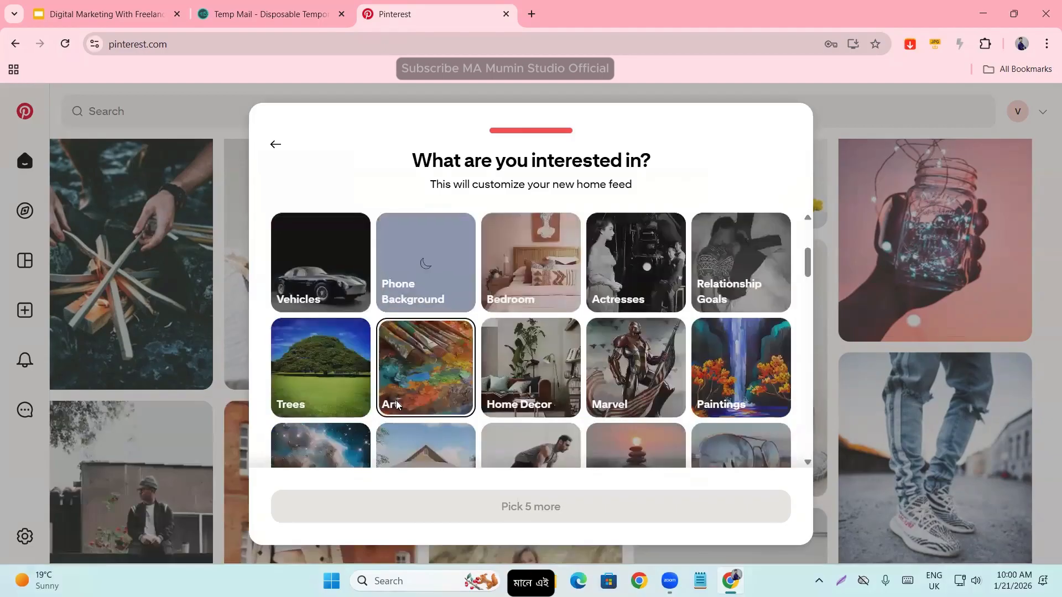
pyautogui.scroll(-3, 394, 408)
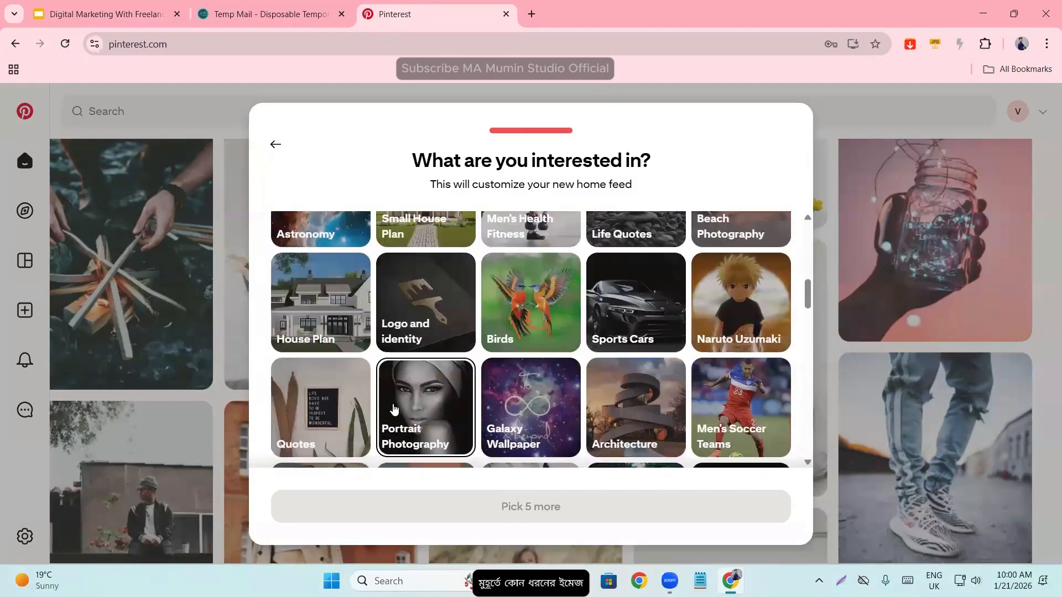
pyautogui.scroll(3, 398, 407)
pyautogui.scroll(-1, 407, 405)
pyautogui.click(504, 381)
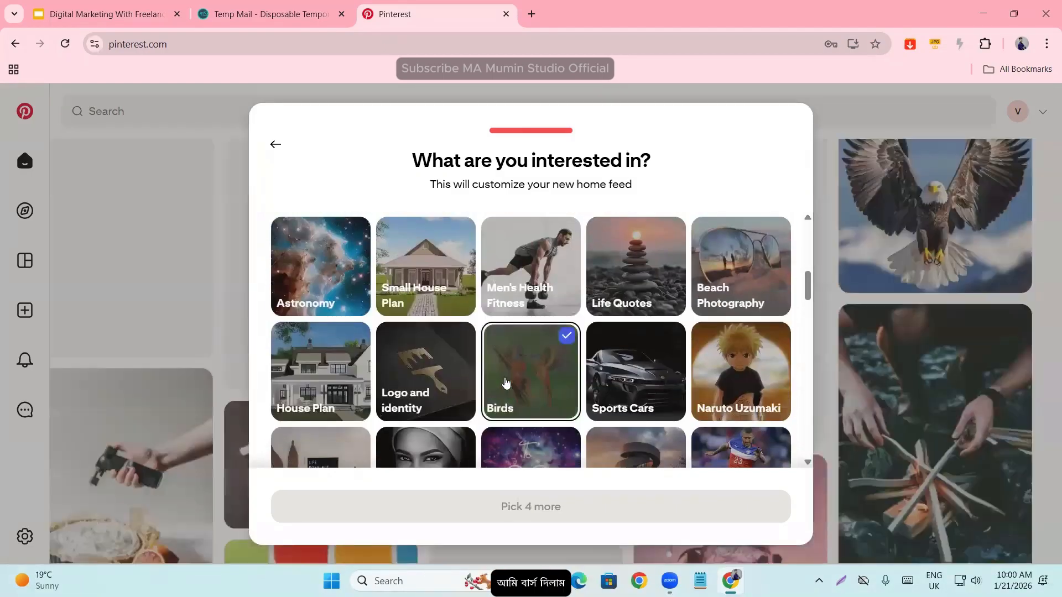
pyautogui.scroll(3, 503, 384)
pyautogui.scroll(3, 443, 398)
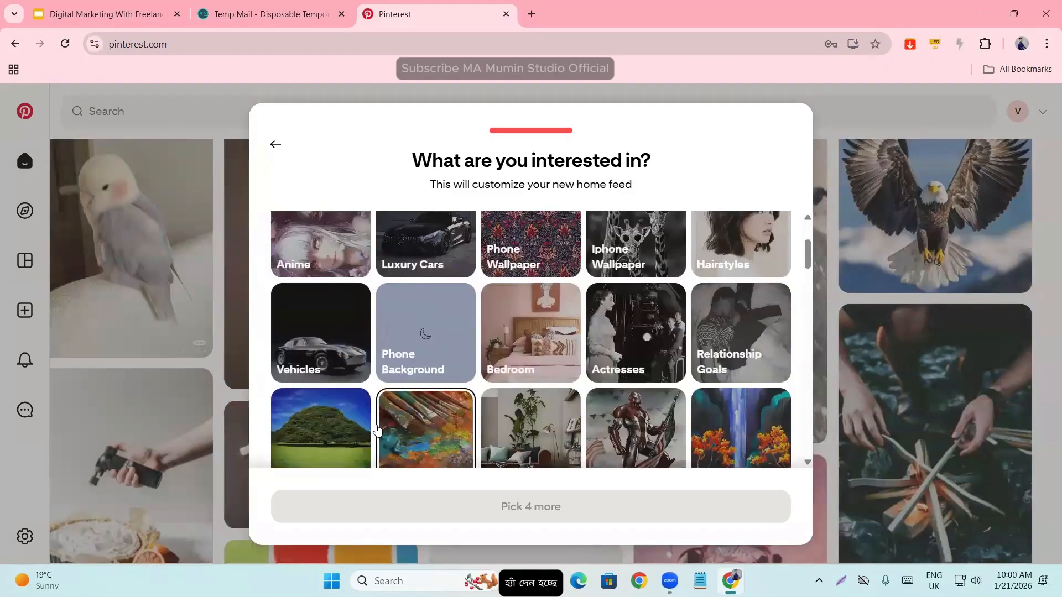
pyautogui.scroll(-2, 330, 432)
pyautogui.click(299, 429)
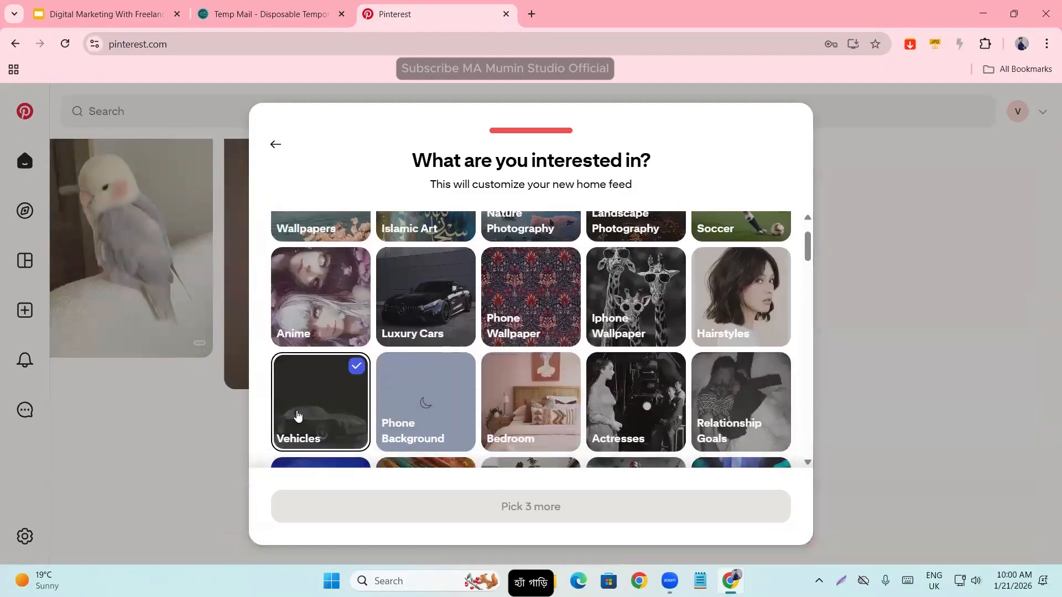
# - Add Nature Photography, iPhone and Martial Arts to the interests and continue to the home feed
pyautogui.scroll(2, 539, 415)
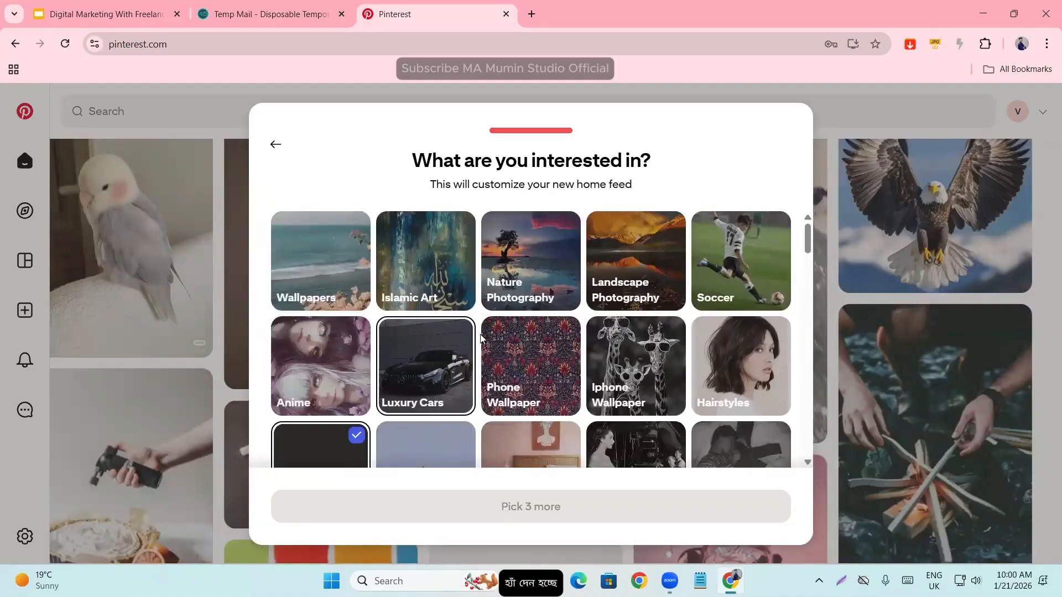
pyautogui.click(556, 277)
pyautogui.scroll(-6, 498, 387)
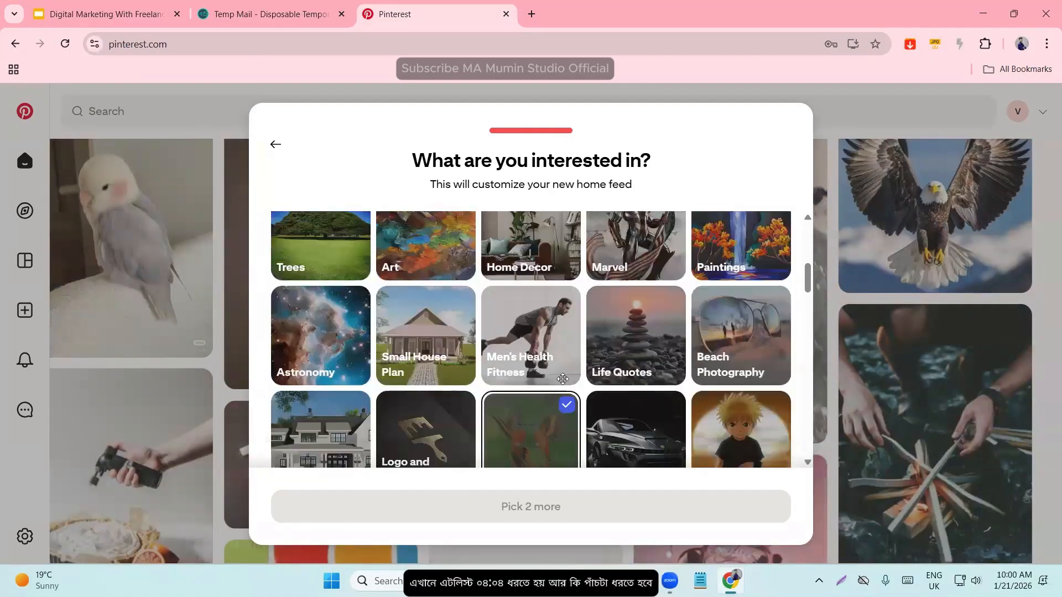
pyautogui.scroll(-5, 562, 384)
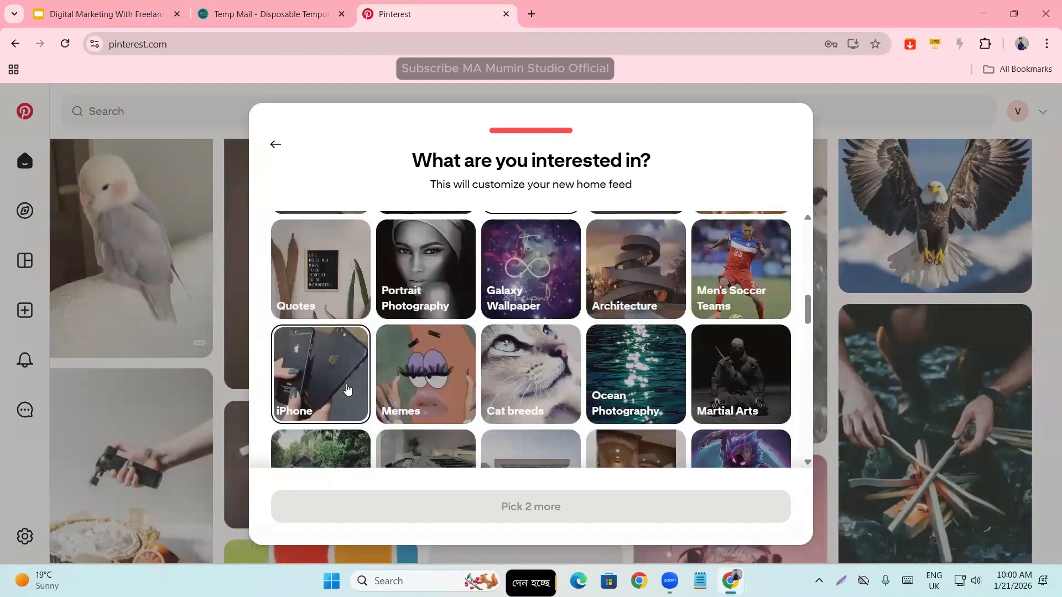
pyautogui.click(327, 380)
pyautogui.scroll(-2, 666, 409)
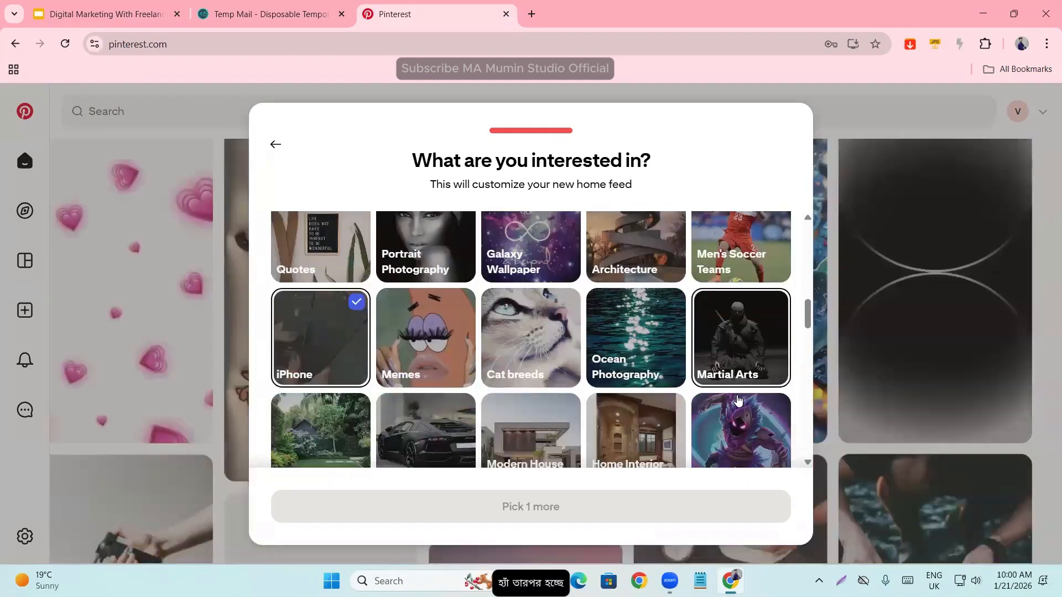
pyautogui.click(728, 321)
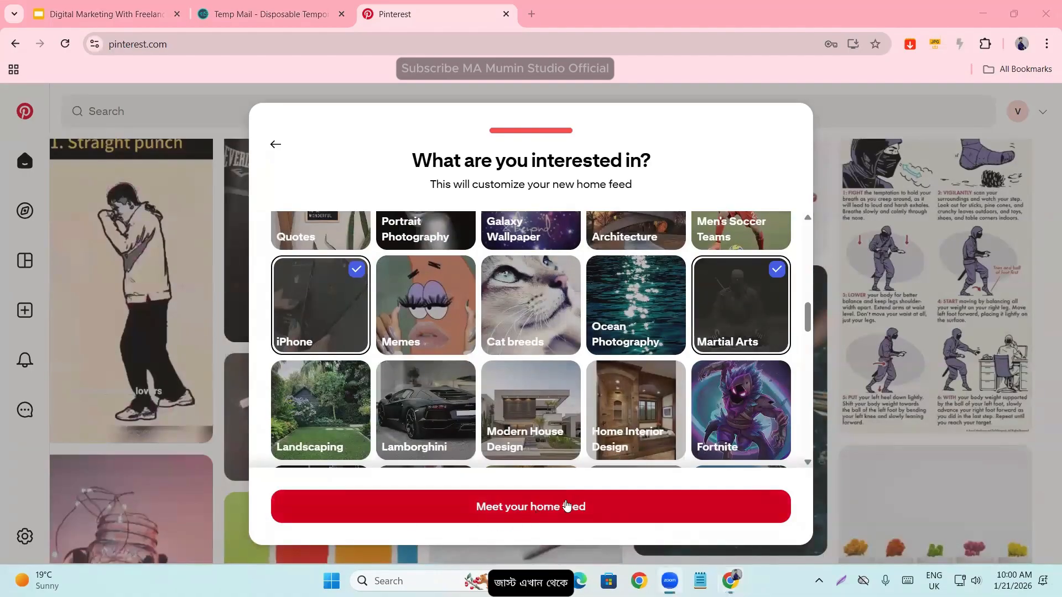
pyautogui.click(542, 509)
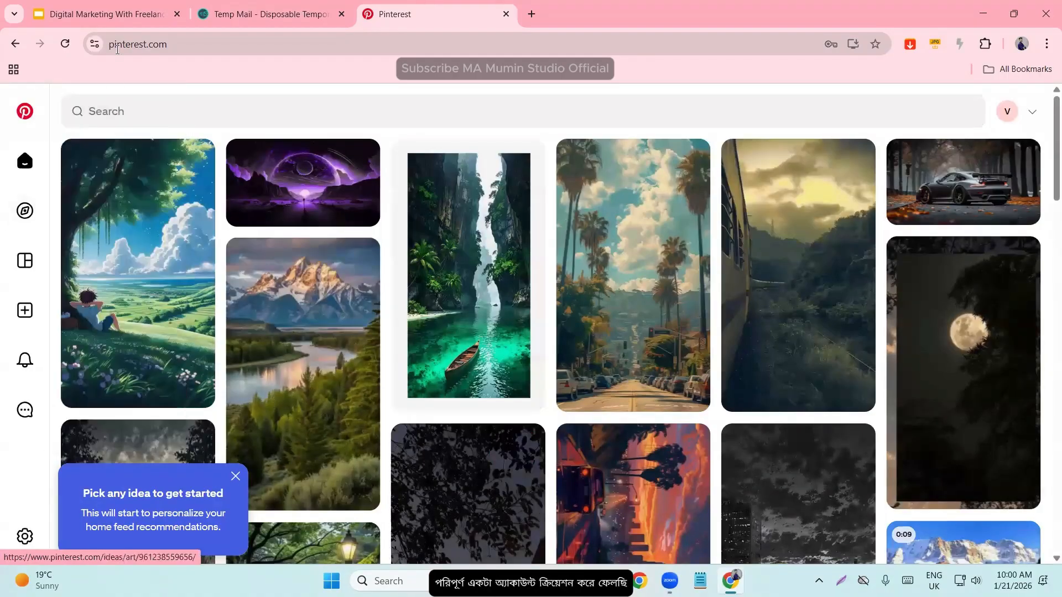
# - Check the Temp Mail inbox again for Pinterest's verification email, switching between the mailbox and the Pinterest home feed
pyautogui.hotkey('ctrl', 'shift', 'Tab')
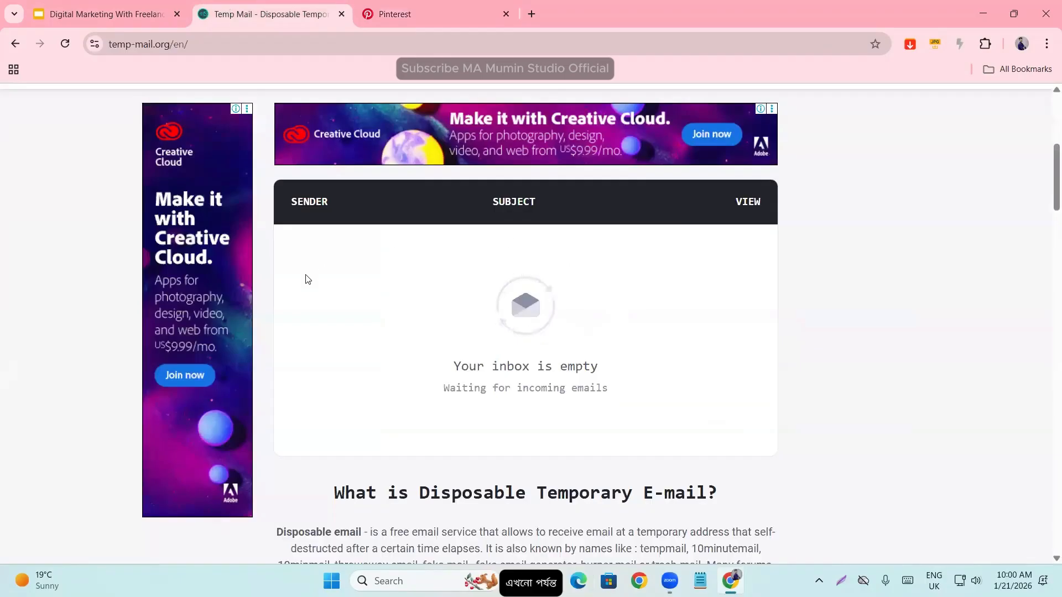
pyautogui.scroll(4, 424, 293)
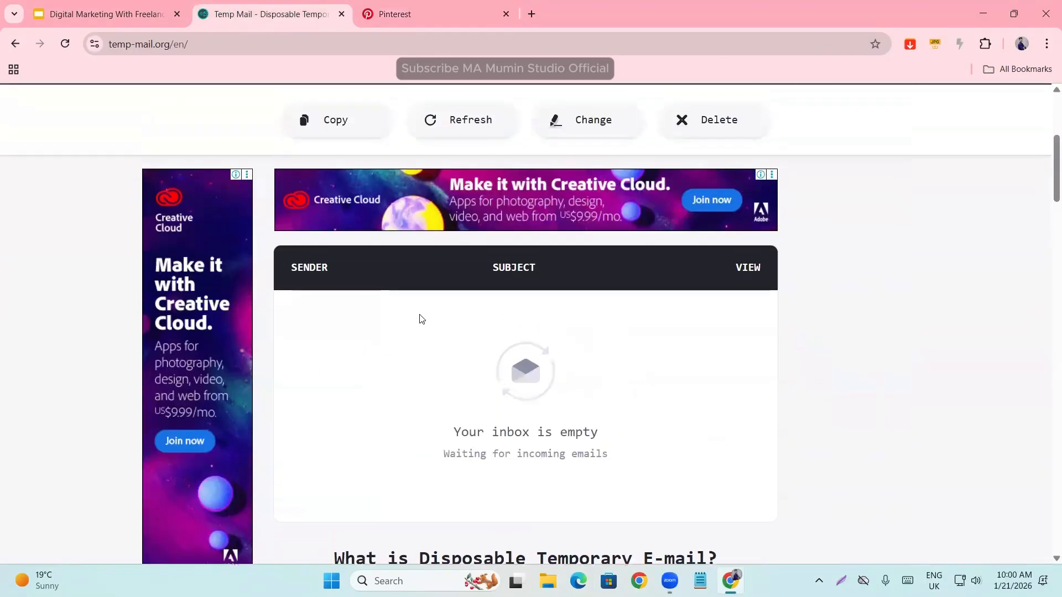
pyautogui.scroll(2, 404, 349)
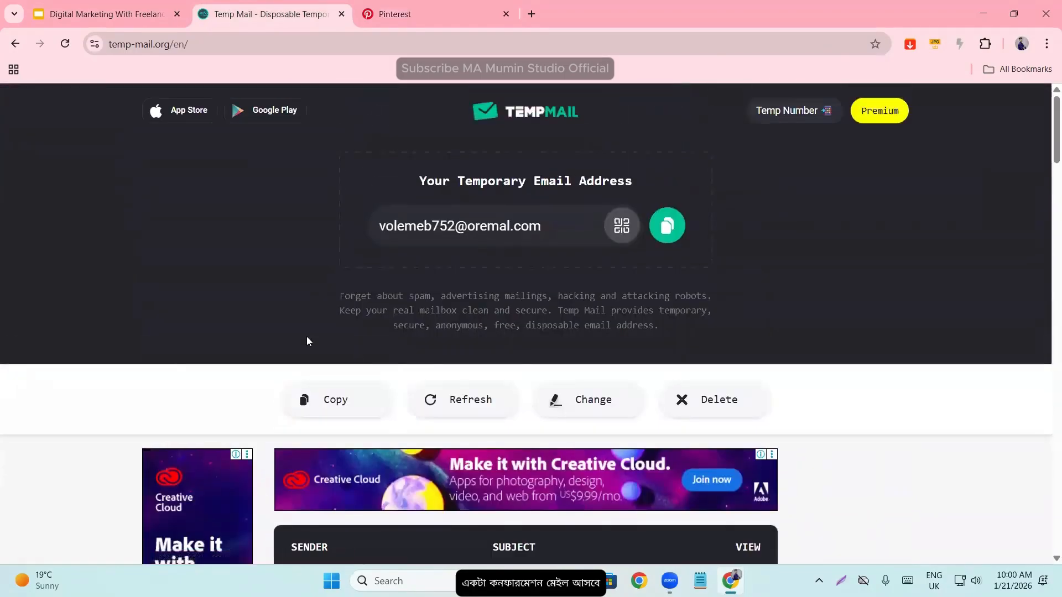
pyautogui.click(445, 6)
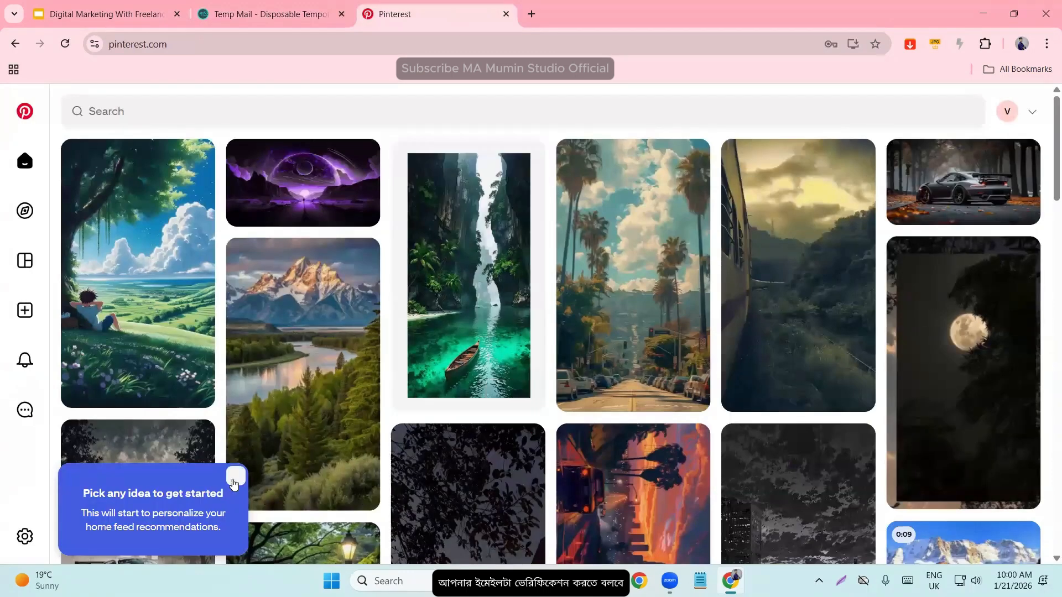
pyautogui.click(302, 8)
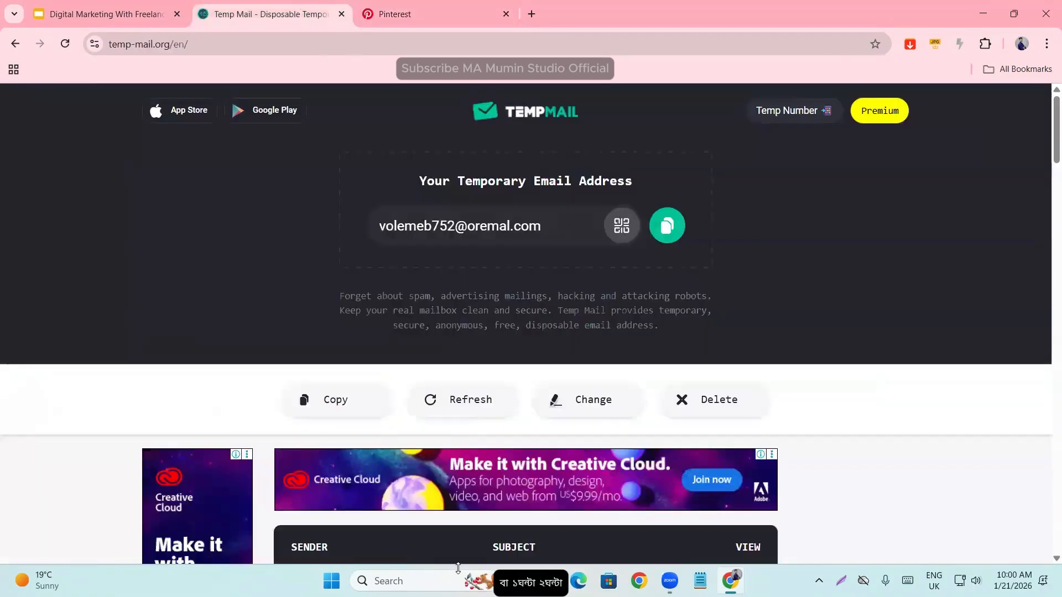
pyautogui.scroll(-5, 551, 365)
pyautogui.scroll(5, 550, 379)
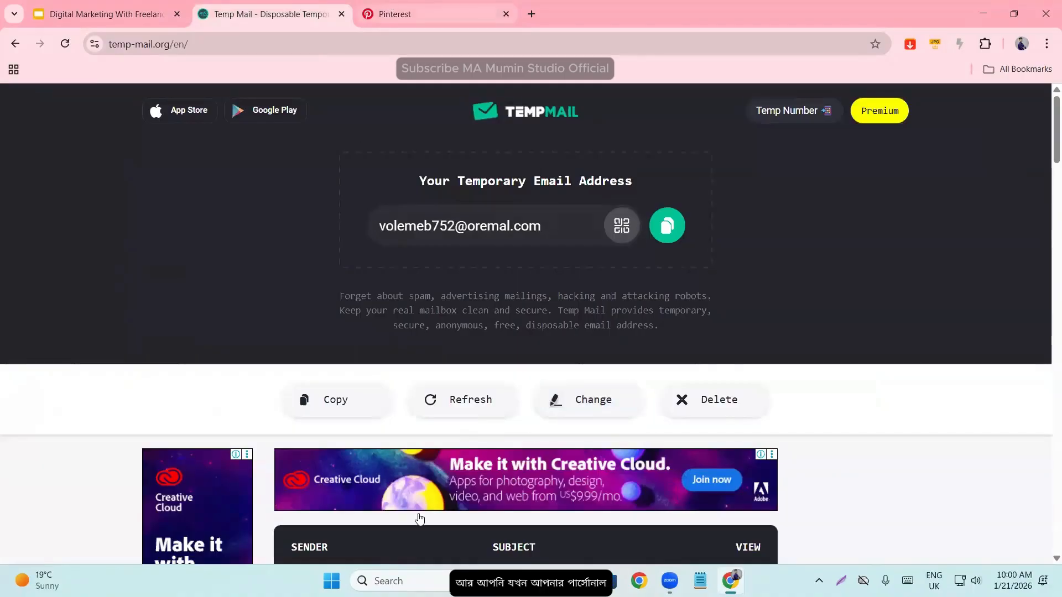
pyautogui.hotkey('ctrl', 'Tab')
pyautogui.click(275, 11)
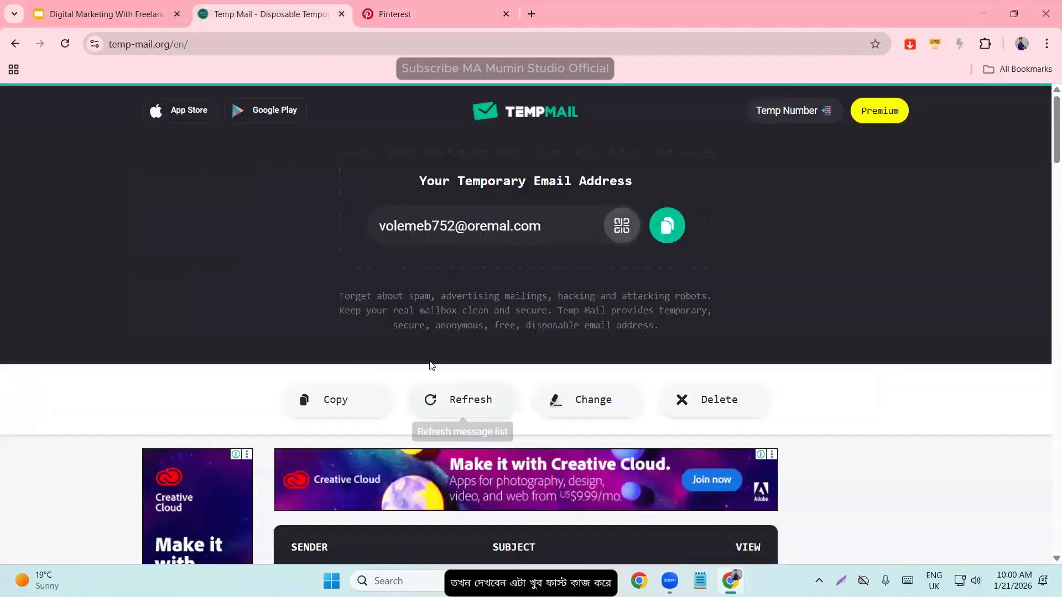
pyautogui.scroll(-5, 431, 366)
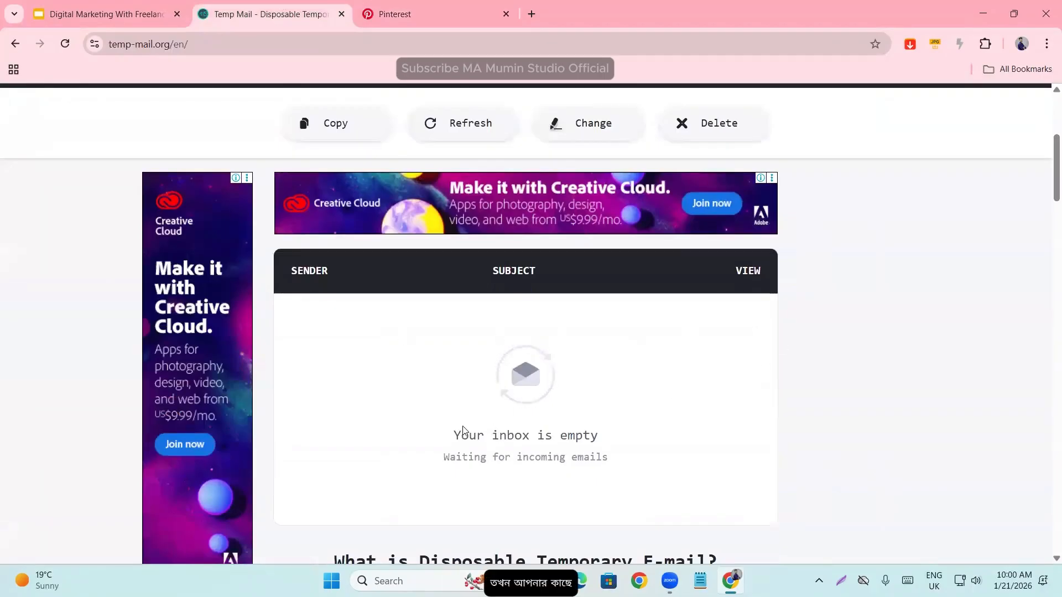
pyautogui.scroll(5, 474, 453)
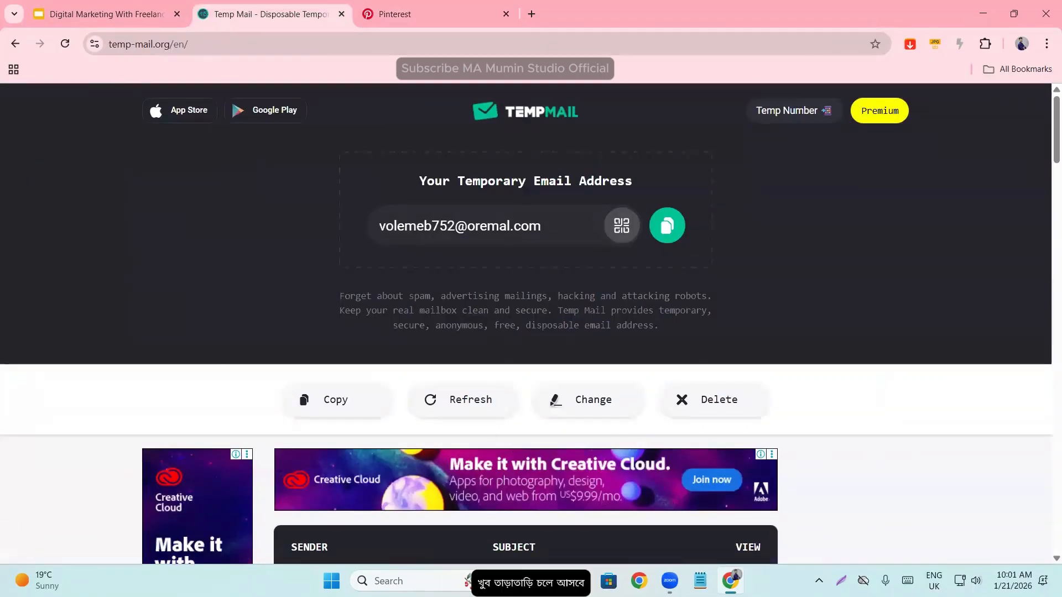
# - Open the new Pinterest account's profile page and examine its account menu and profile sharing options
pyautogui.click(404, 9)
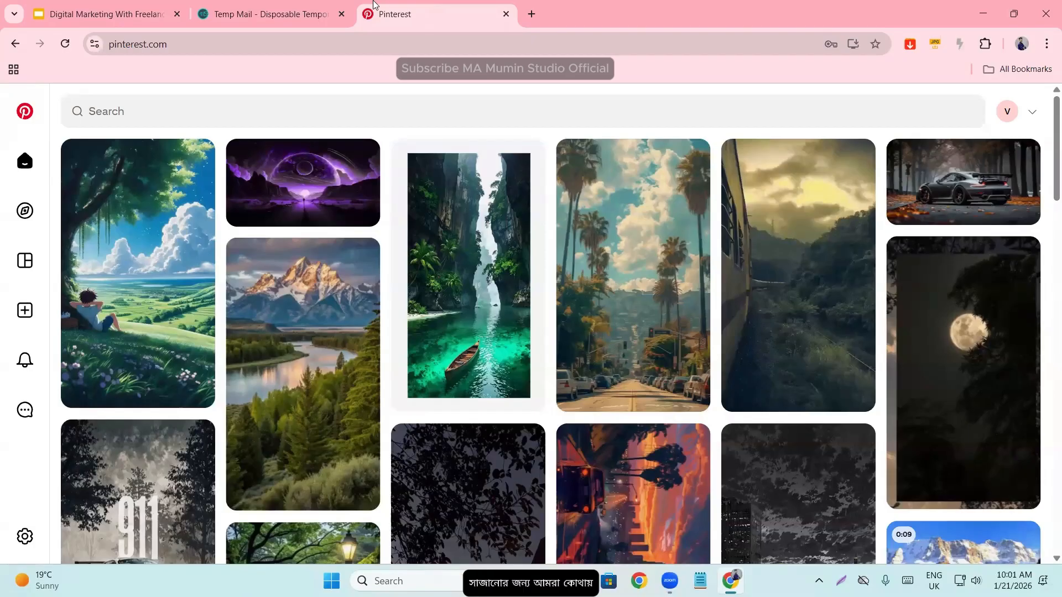
pyautogui.click(1005, 113)
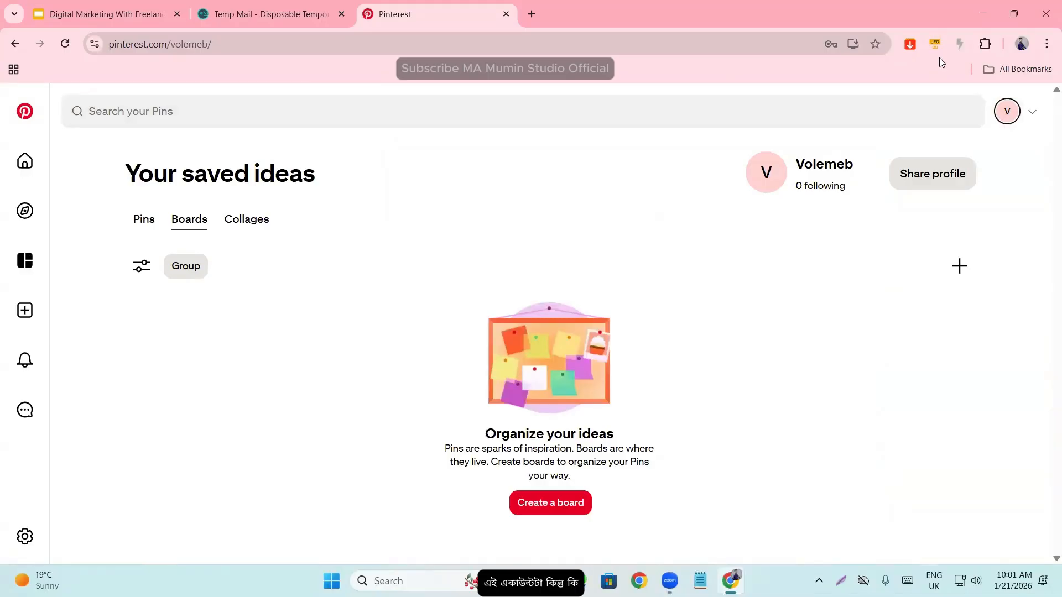
pyautogui.click(1032, 112)
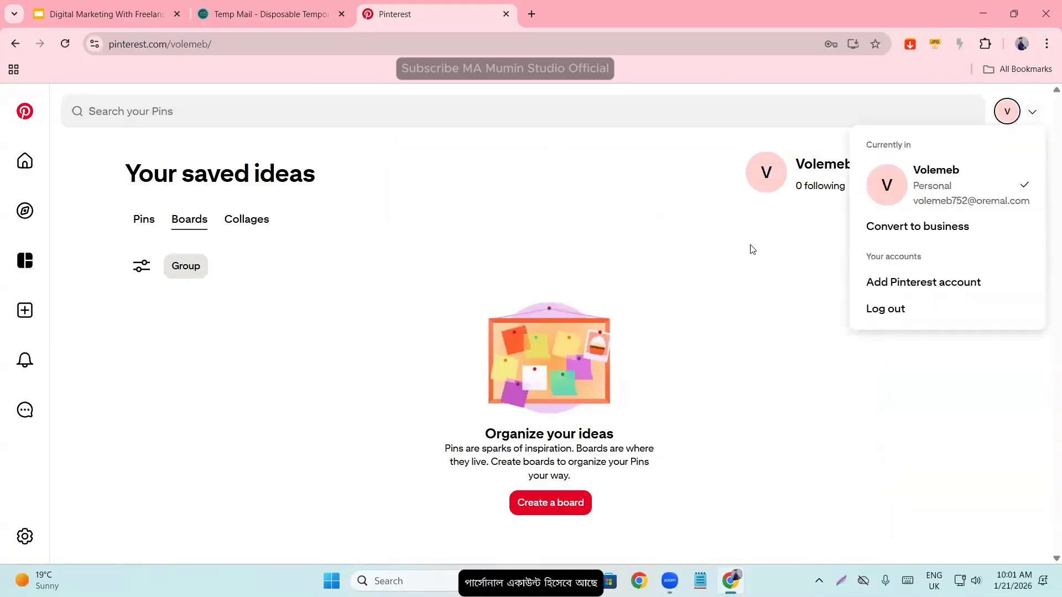
pyautogui.click(785, 257)
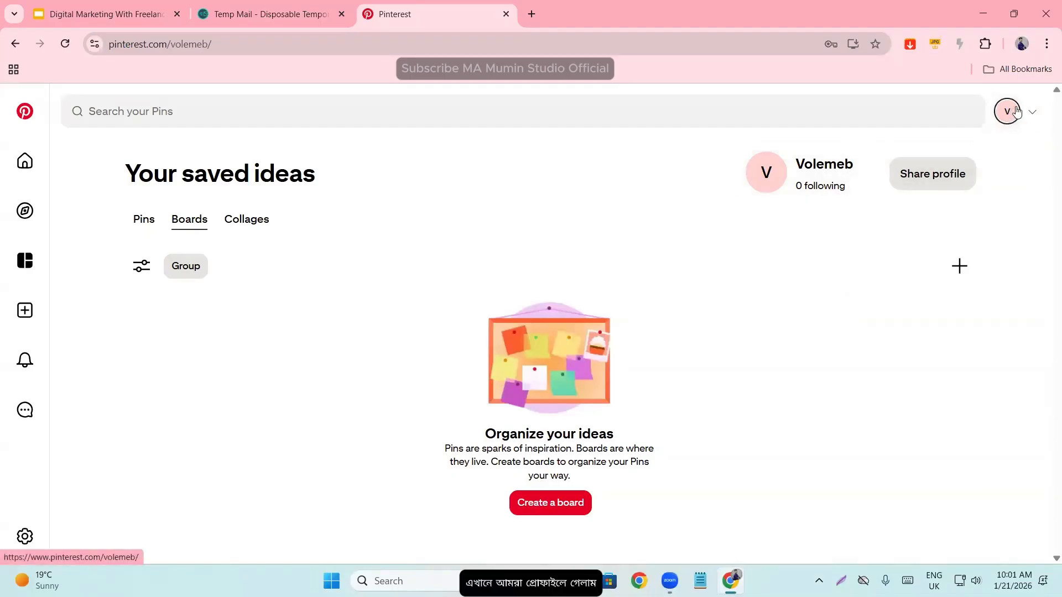
pyautogui.click(940, 175)
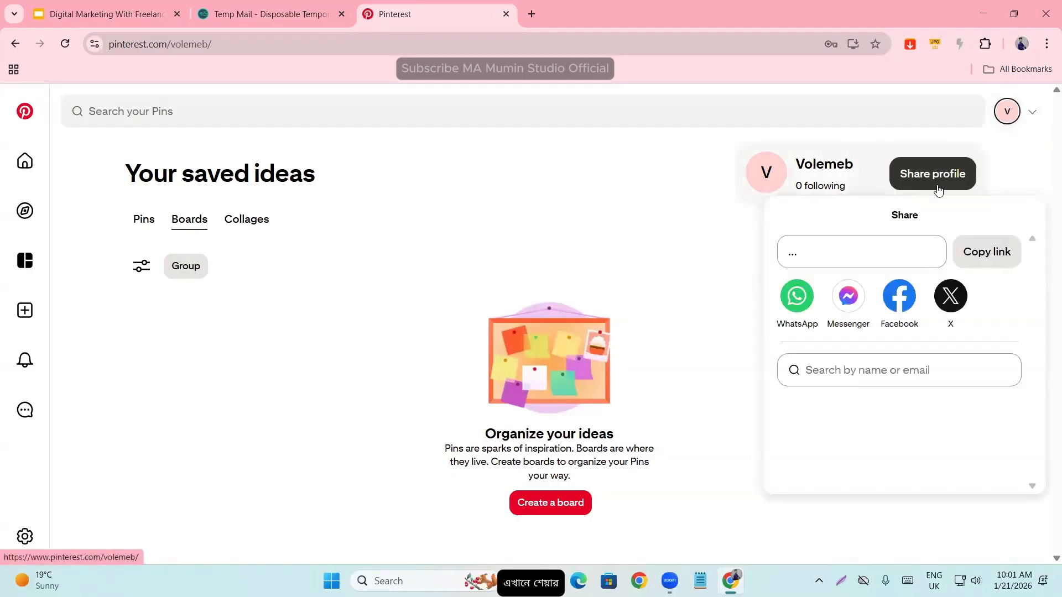
# - Close the profile sharing options, check the account menu again and open the account's full profile page
pyautogui.click(513, 330)
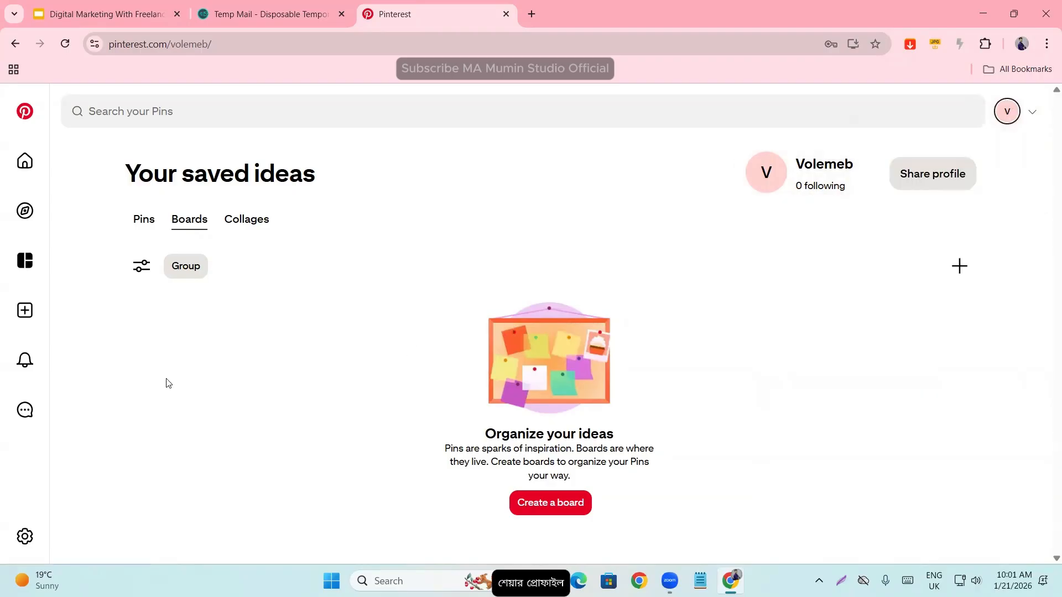
pyautogui.click(1032, 114)
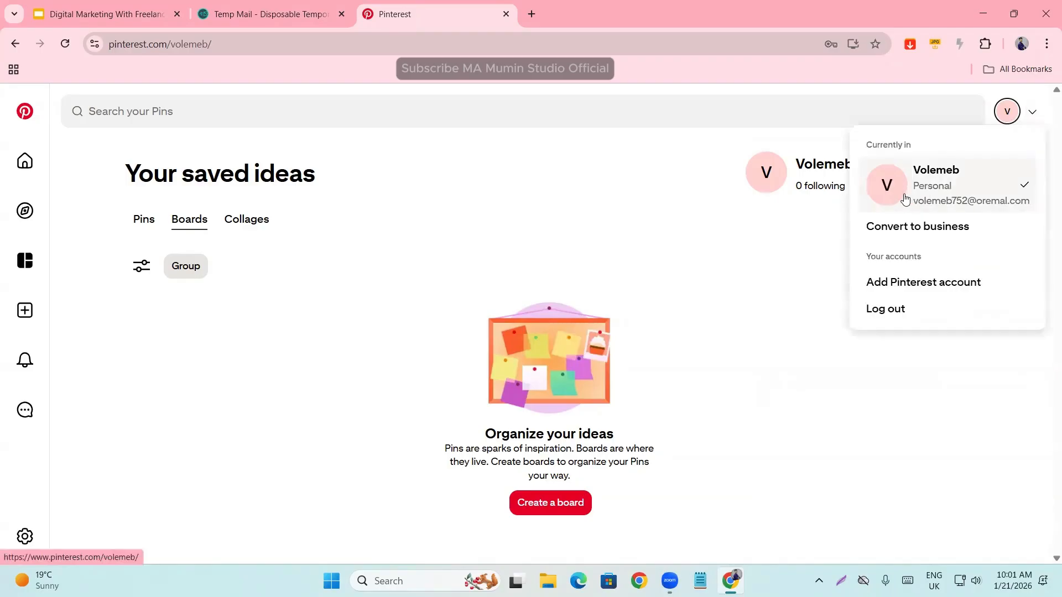
pyautogui.click(719, 237)
pyautogui.moveTo(27, 211)
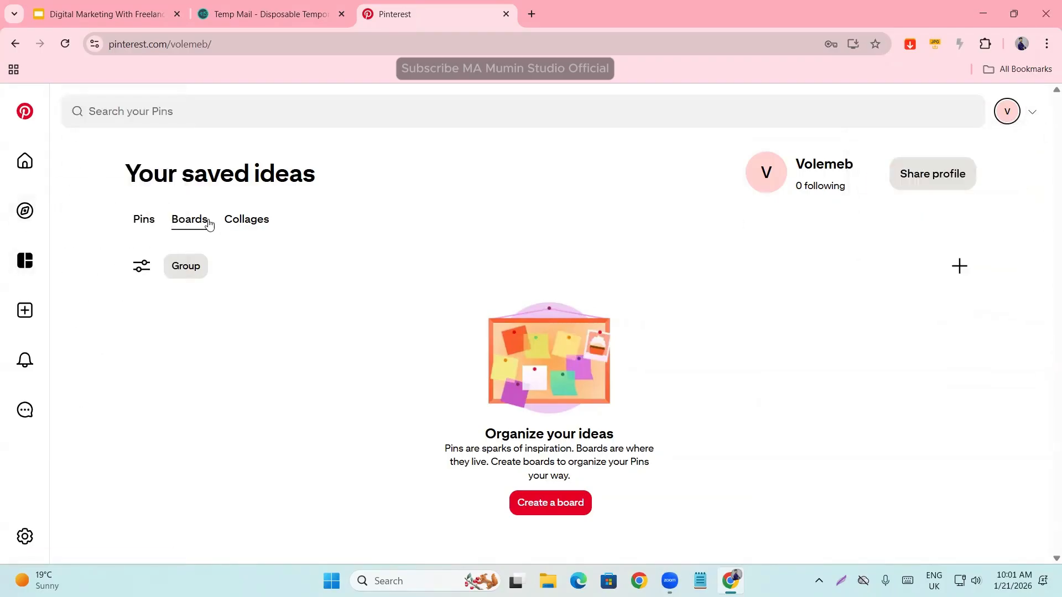
pyautogui.click(810, 169)
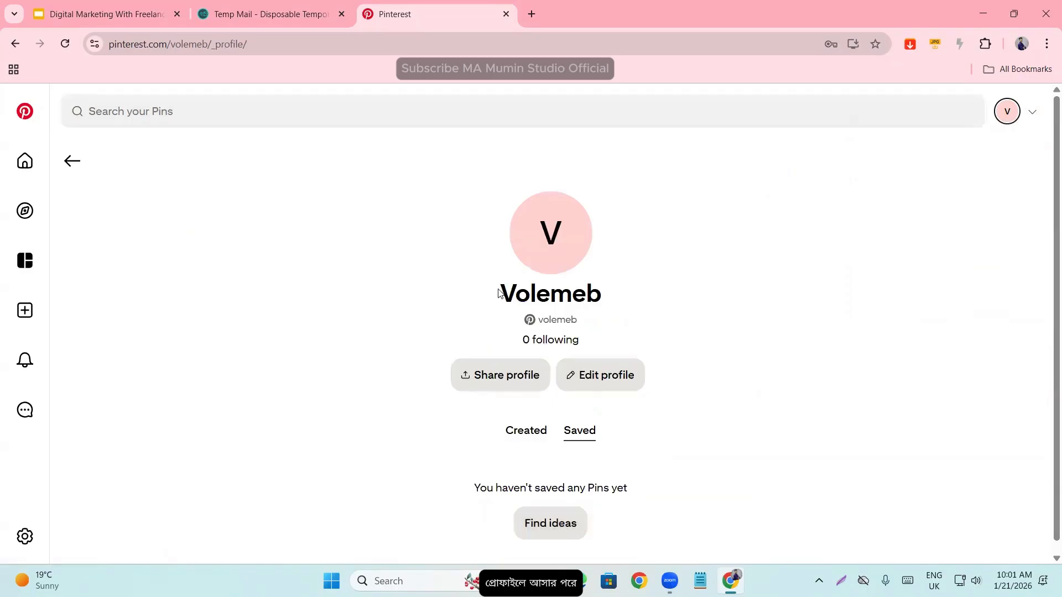
# - Compare the display name on the Pinterest profile with the temporary address in Temp Mail and return to Pinterest
pyautogui.moveTo(501, 294); pyautogui.dragTo(613, 290)
pyautogui.click(625, 293)
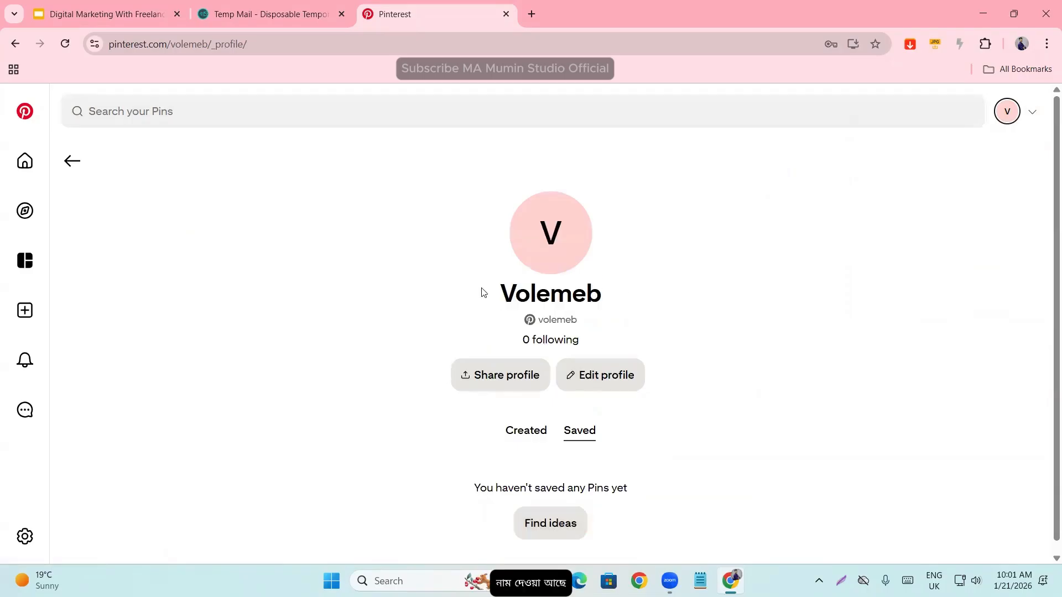
pyautogui.moveTo(482, 292); pyautogui.dragTo(621, 297)
pyautogui.click(628, 296)
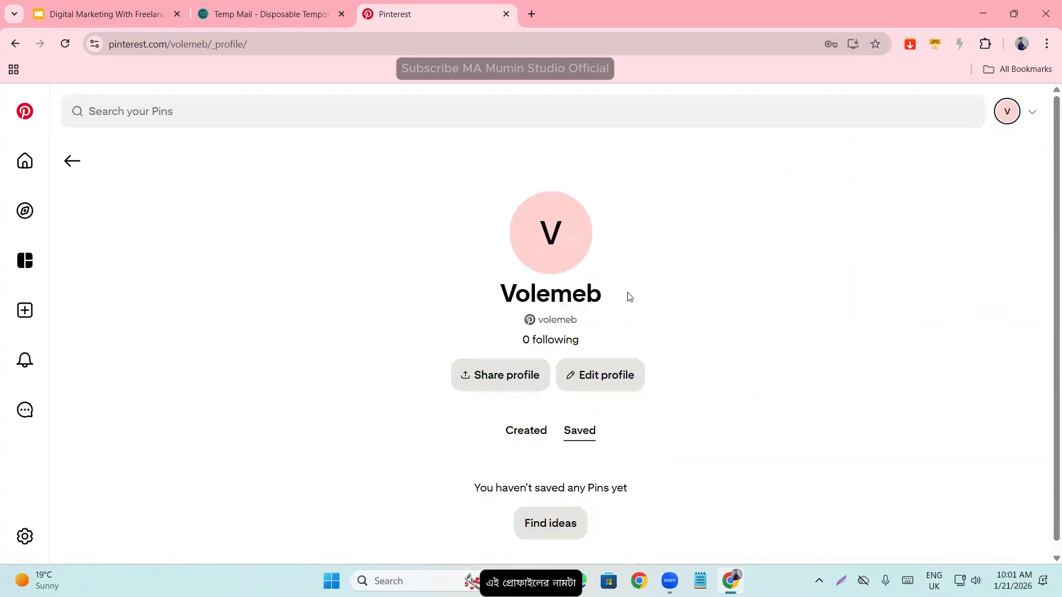
pyautogui.click(243, 14)
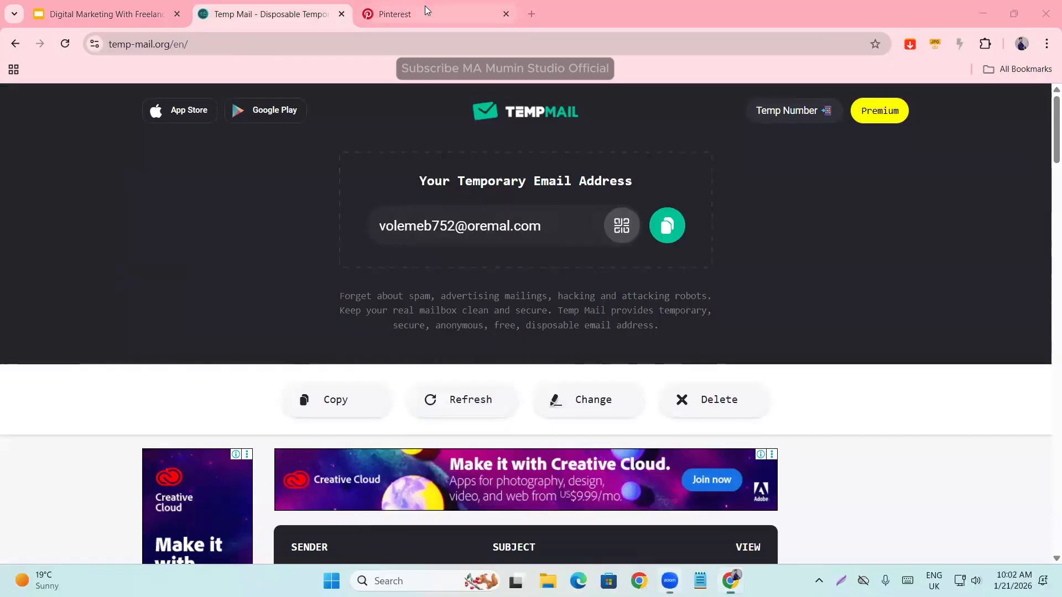
pyautogui.click(395, 14)
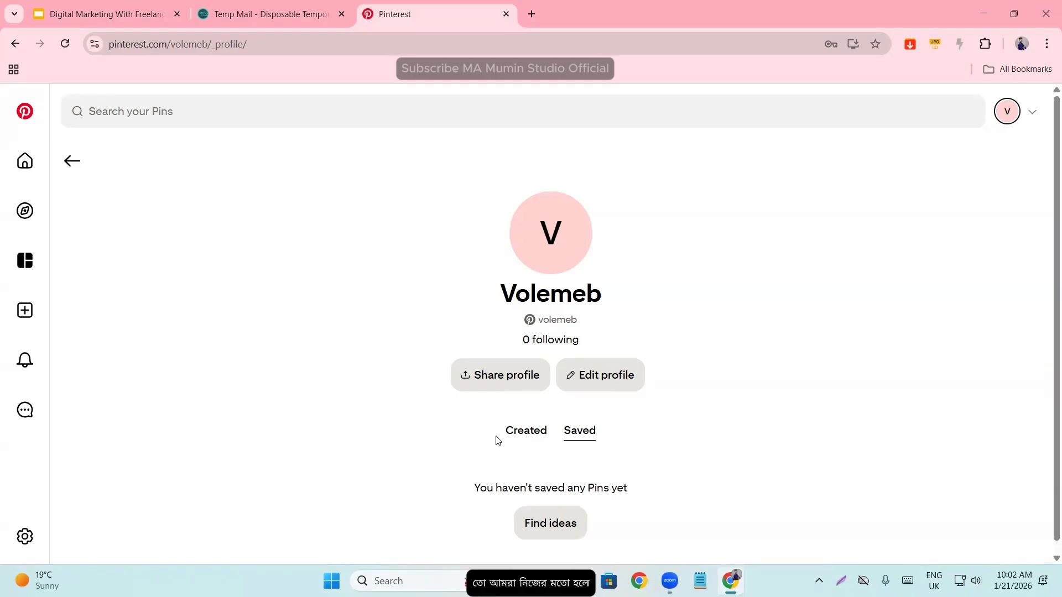
# - Look over the profile page, including its following line, and open the profile for editing
pyautogui.scroll(-1, 498, 470)
pyautogui.scroll(1, 623, 359)
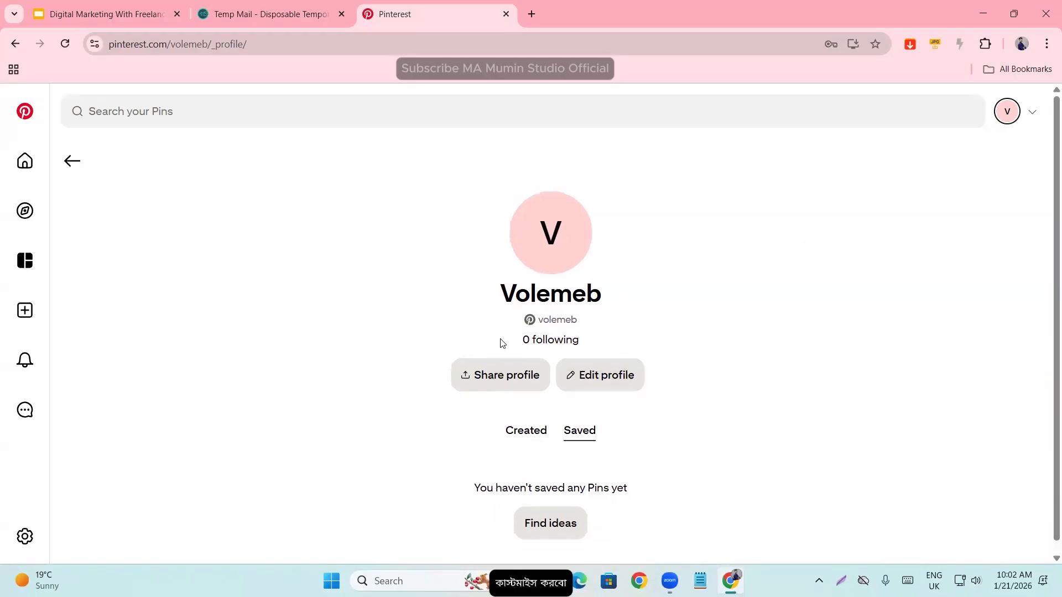
pyautogui.moveTo(514, 335); pyautogui.dragTo(616, 334)
pyautogui.click(617, 334)
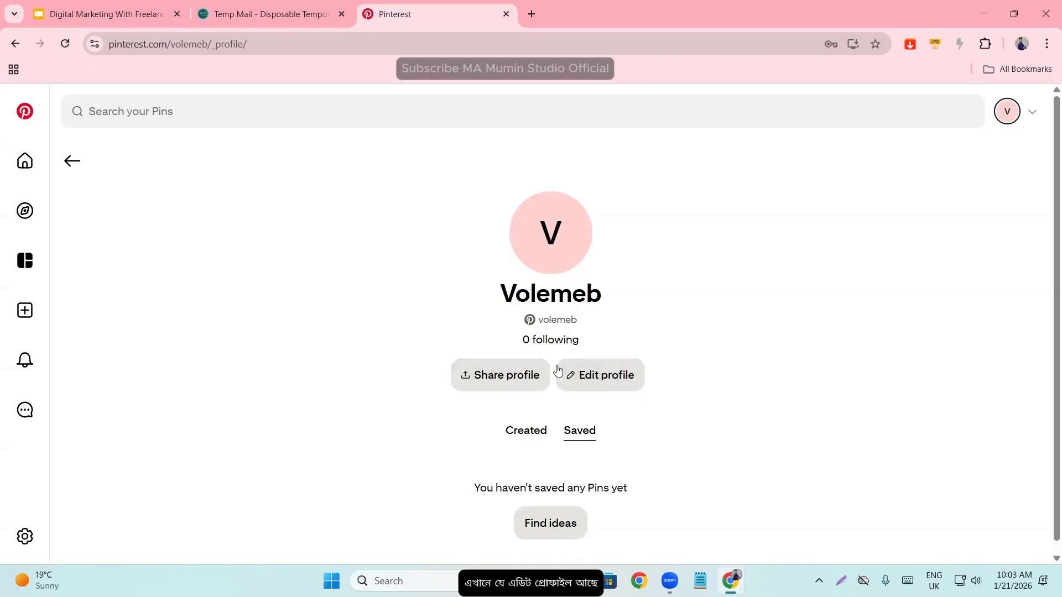
pyautogui.click(597, 376)
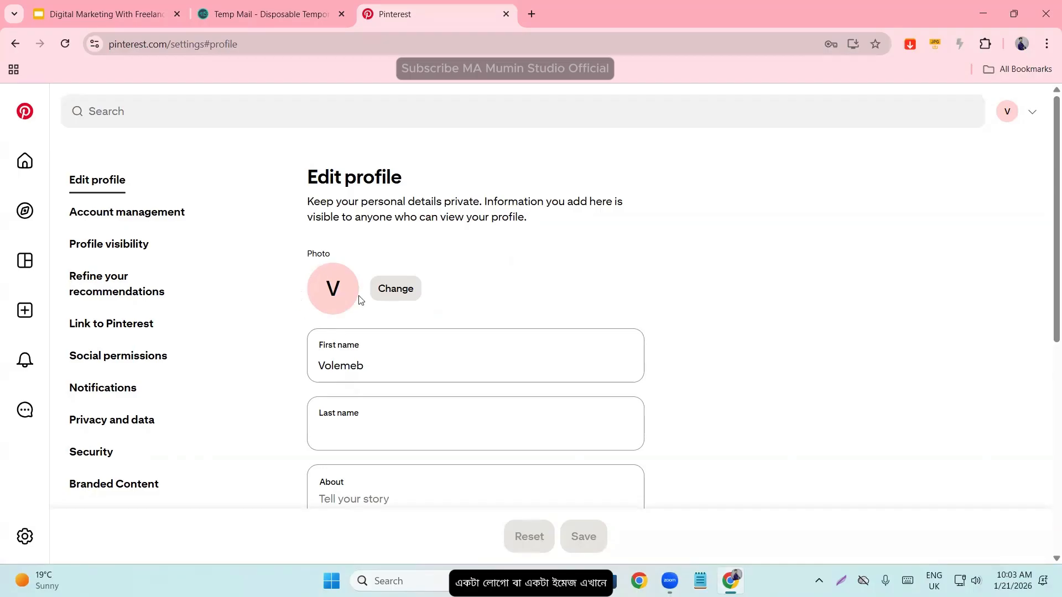
# - Examine the photo, first name, last name and About fields of the profile form
pyautogui.scroll(-1, 332, 276)
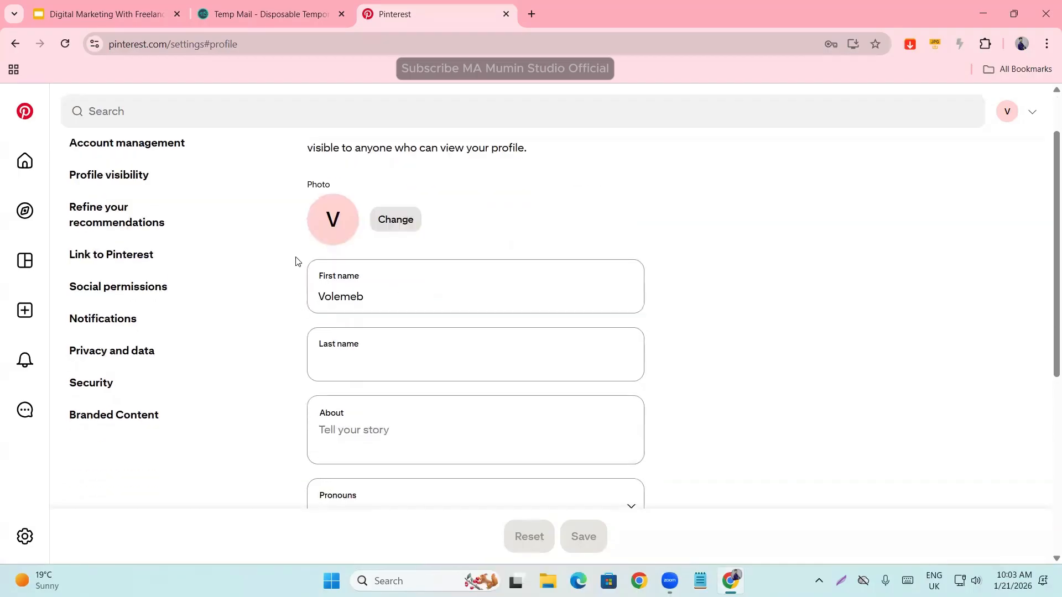
pyautogui.doubleClick(373, 291)
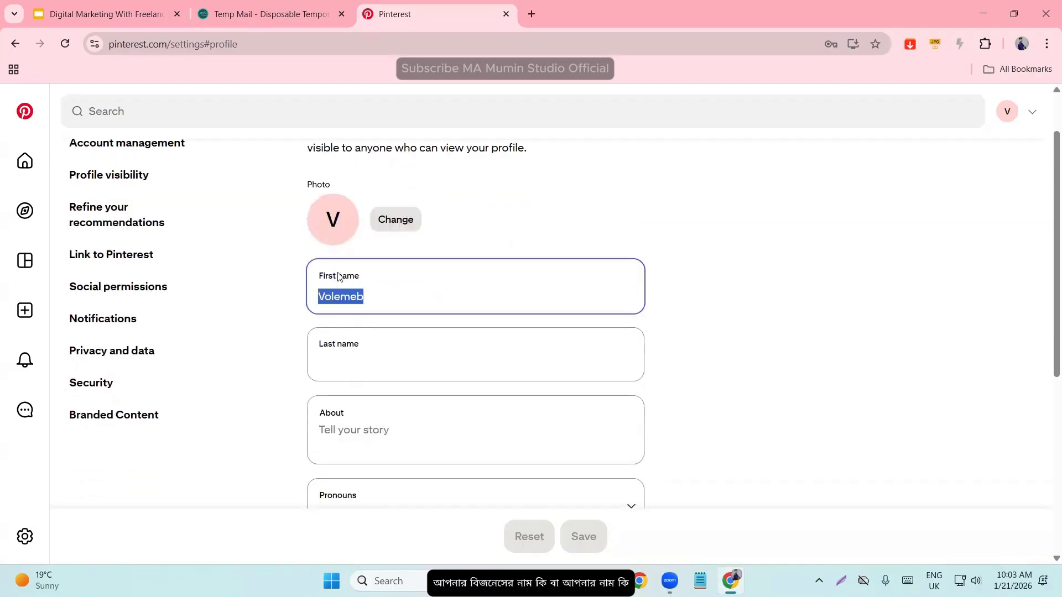
pyautogui.click(391, 351)
pyautogui.scroll(-1, 387, 349)
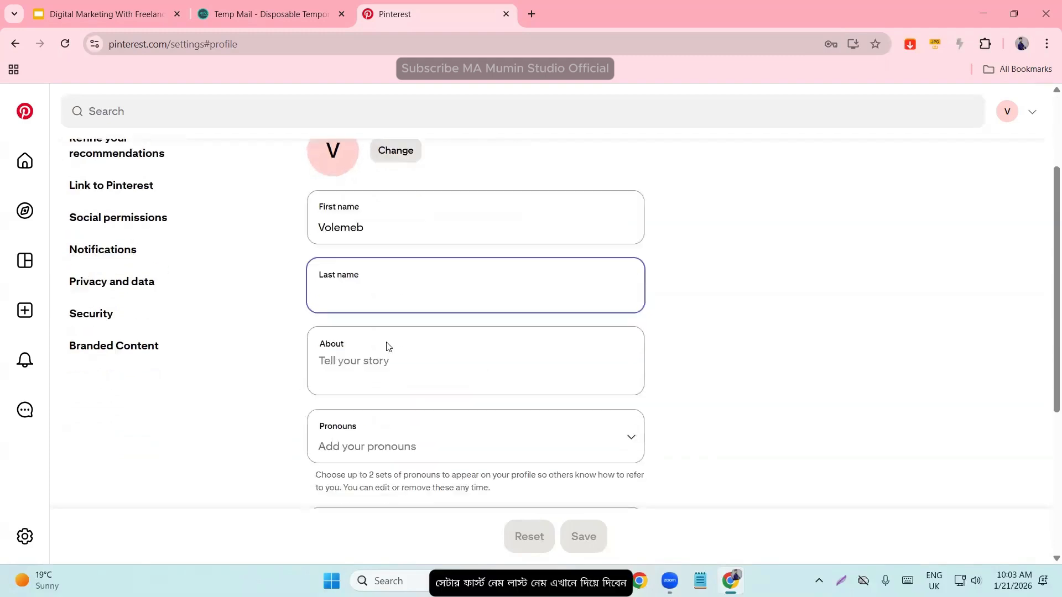
pyautogui.click(367, 356)
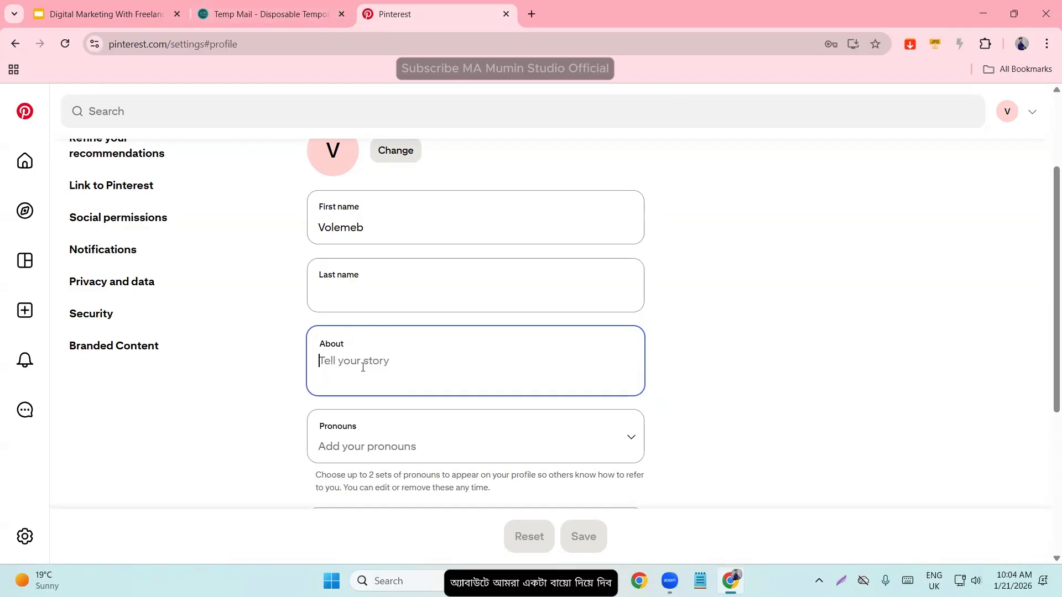
# - Set the profile's pronouns to he/him and she/her
pyautogui.scroll(-3, 351, 387)
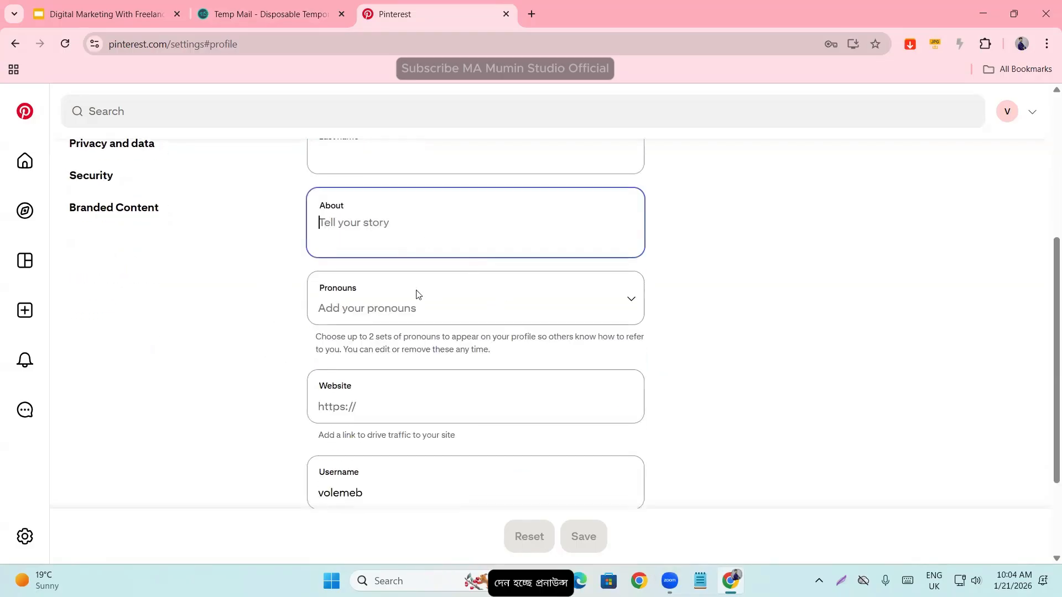
pyautogui.click(412, 301)
pyautogui.click(354, 378)
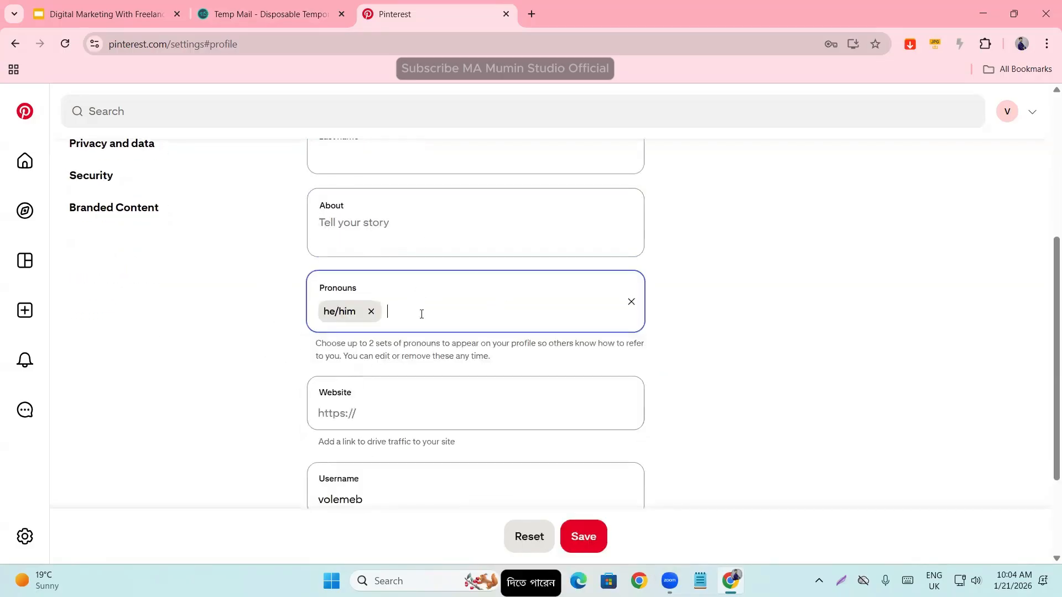
pyautogui.click(361, 410)
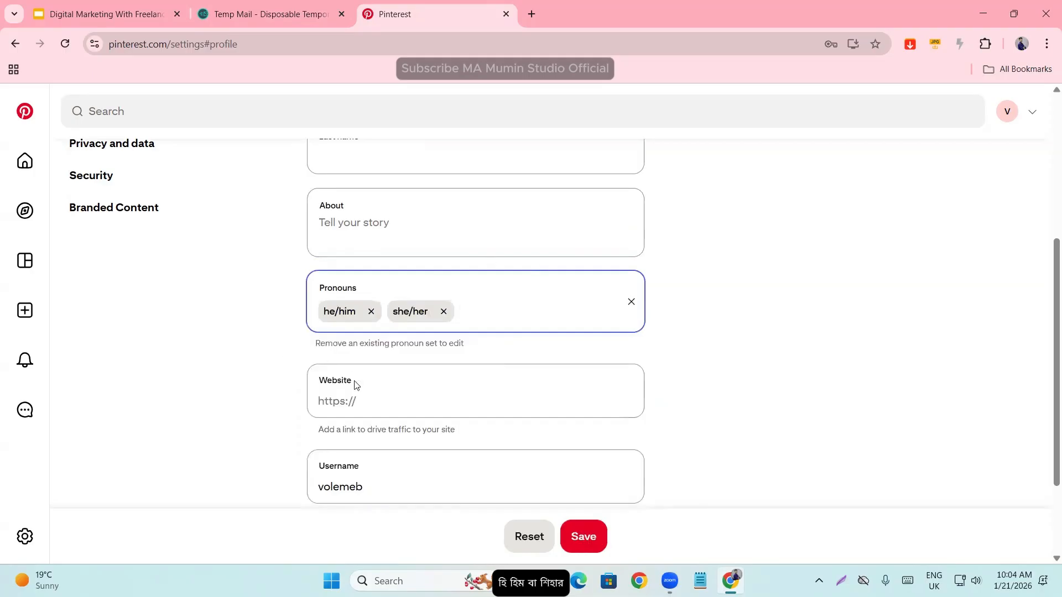
# - Examine the Website and Username fields of the profile form and compare them with the fields above
pyautogui.scroll(-1, 356, 359)
pyautogui.click(350, 331)
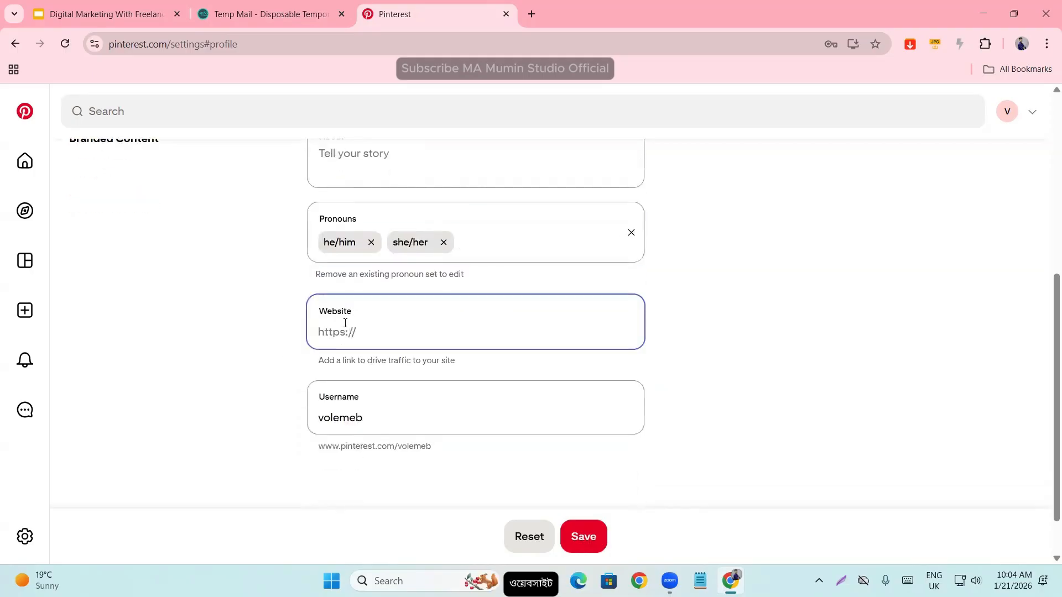
pyautogui.scroll(6, 345, 323)
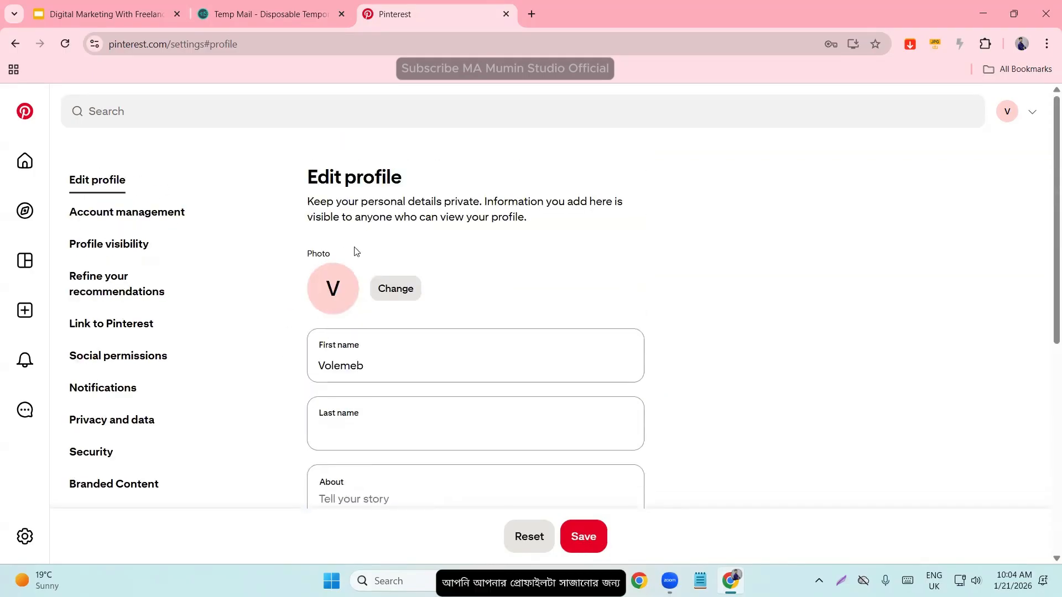
pyautogui.scroll(-4, 351, 266)
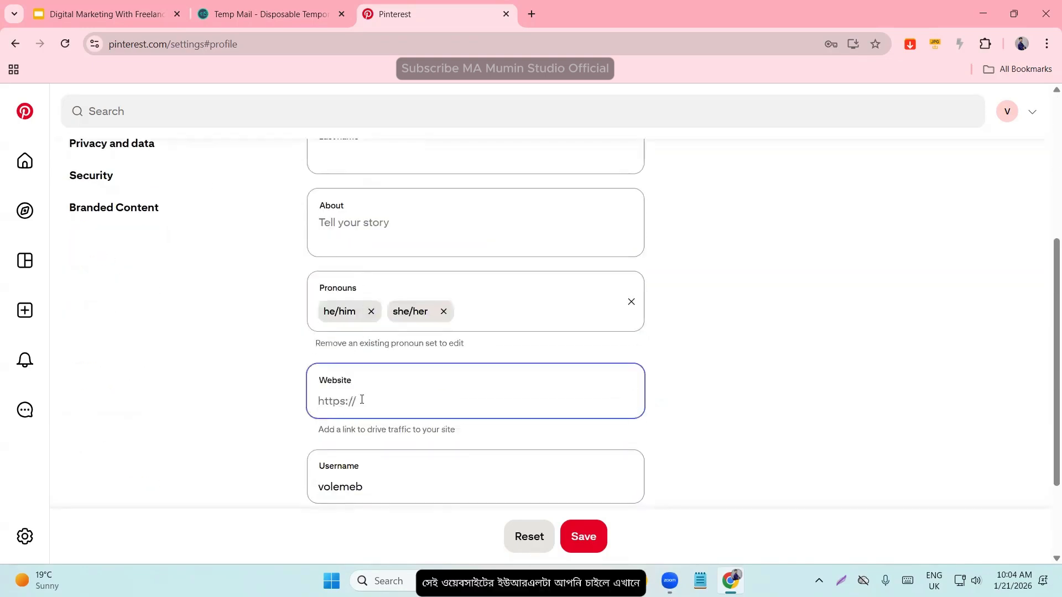
pyautogui.scroll(-1, 366, 399)
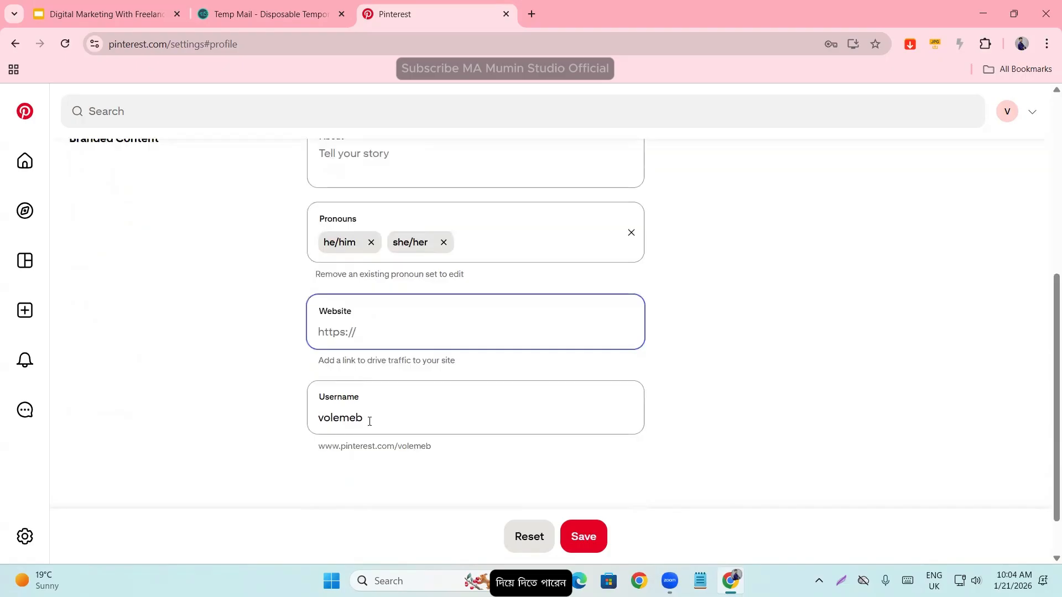
pyautogui.doubleClick(370, 419)
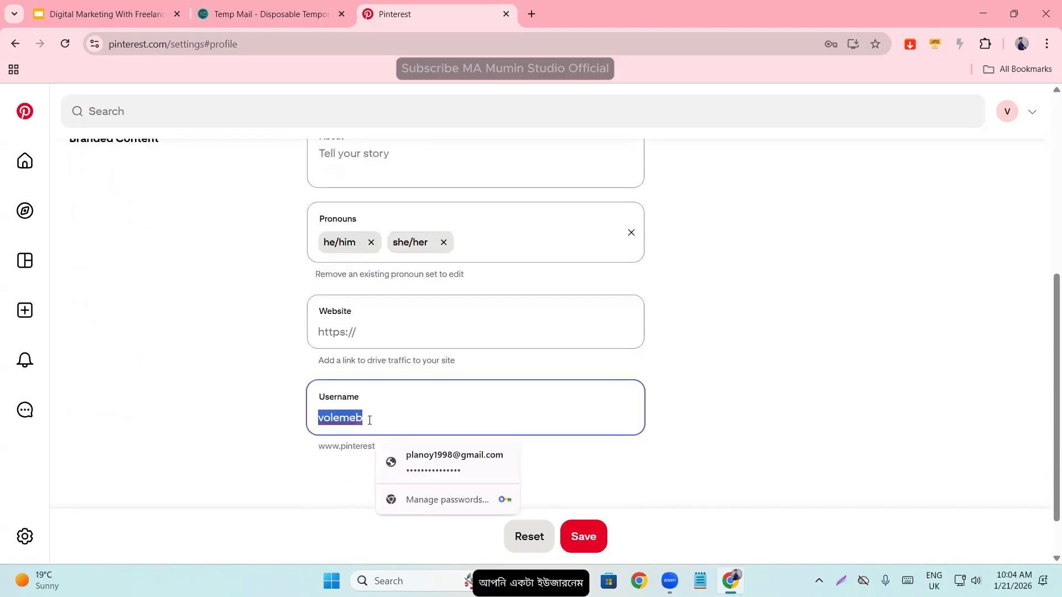
pyautogui.scroll(5, 370, 421)
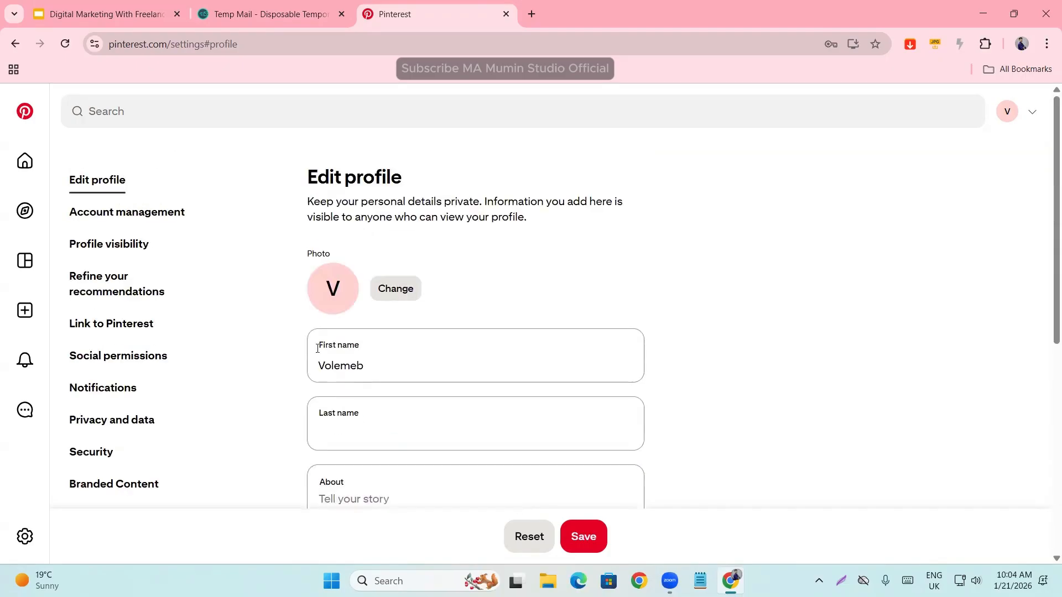
pyautogui.scroll(-5, 380, 356)
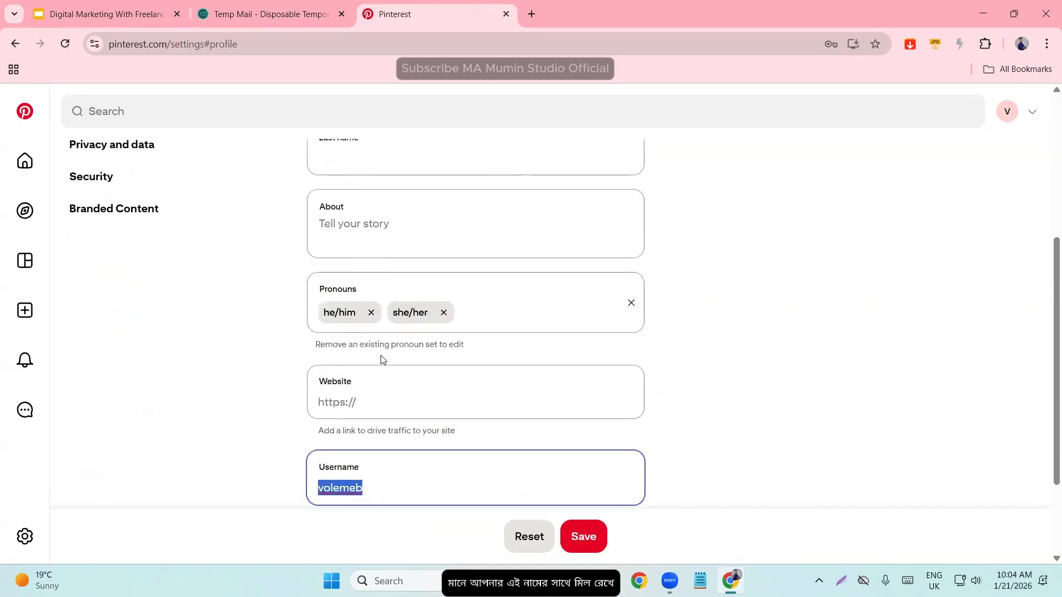
pyautogui.doubleClick(378, 484)
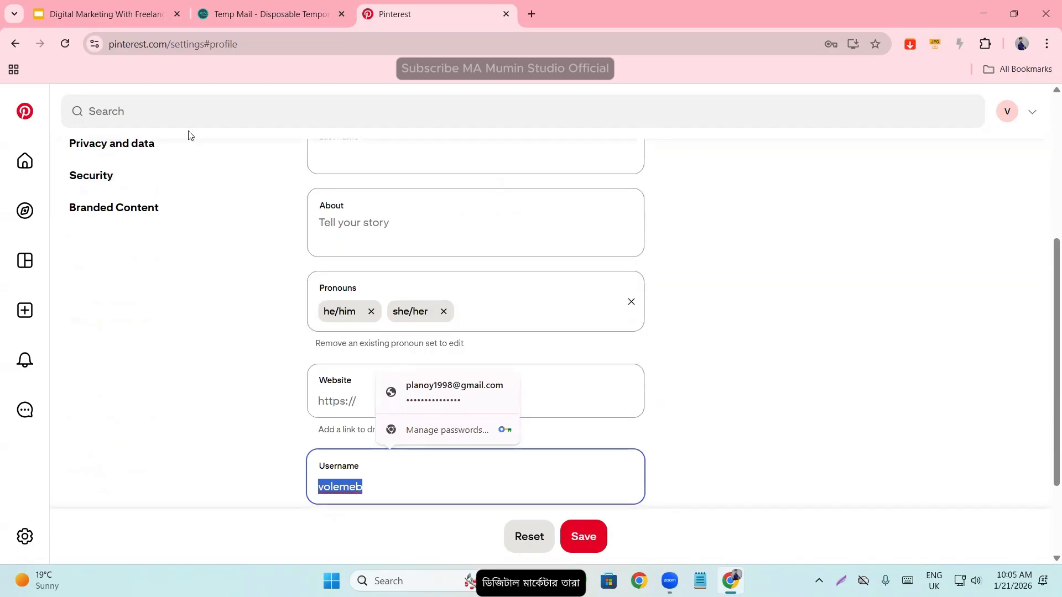
# - Leave the username field and save the edited profile
pyautogui.click(261, 340)
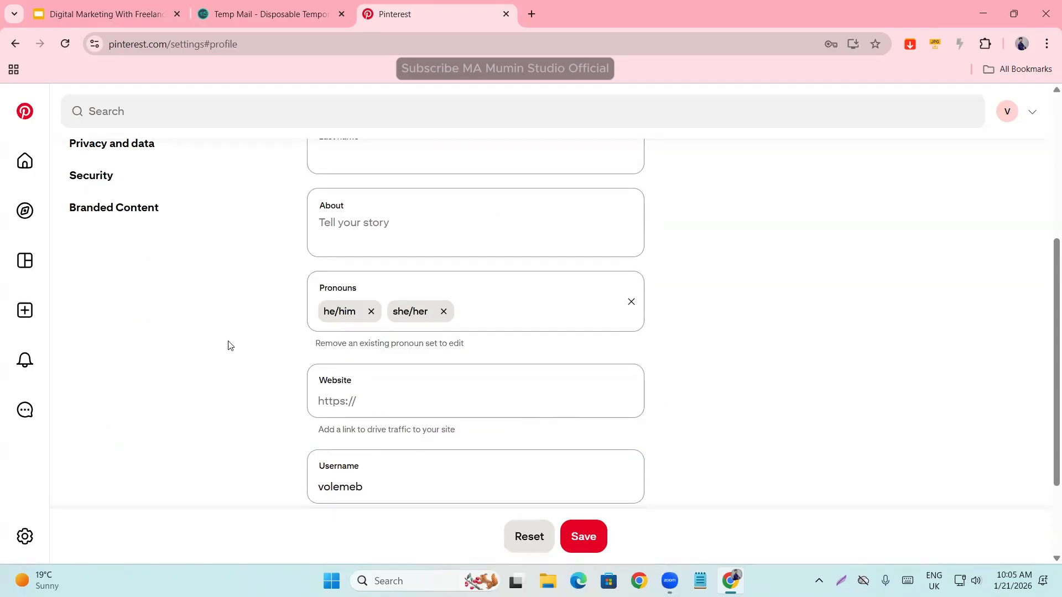
pyautogui.scroll(5, 224, 344)
pyautogui.scroll(-8, 242, 368)
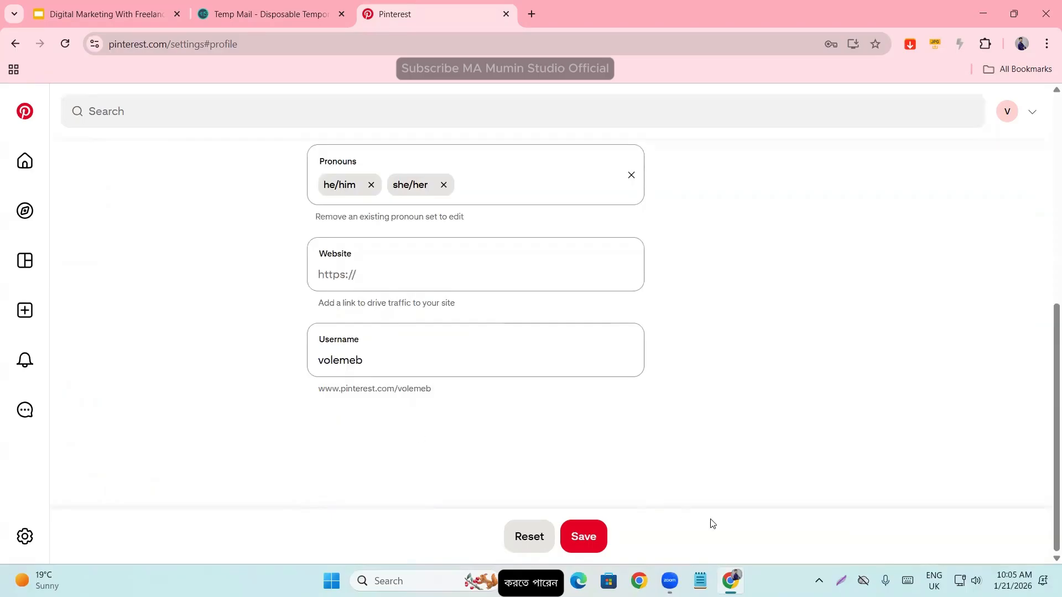
pyautogui.click(584, 536)
pyautogui.scroll(-7, 474, 503)
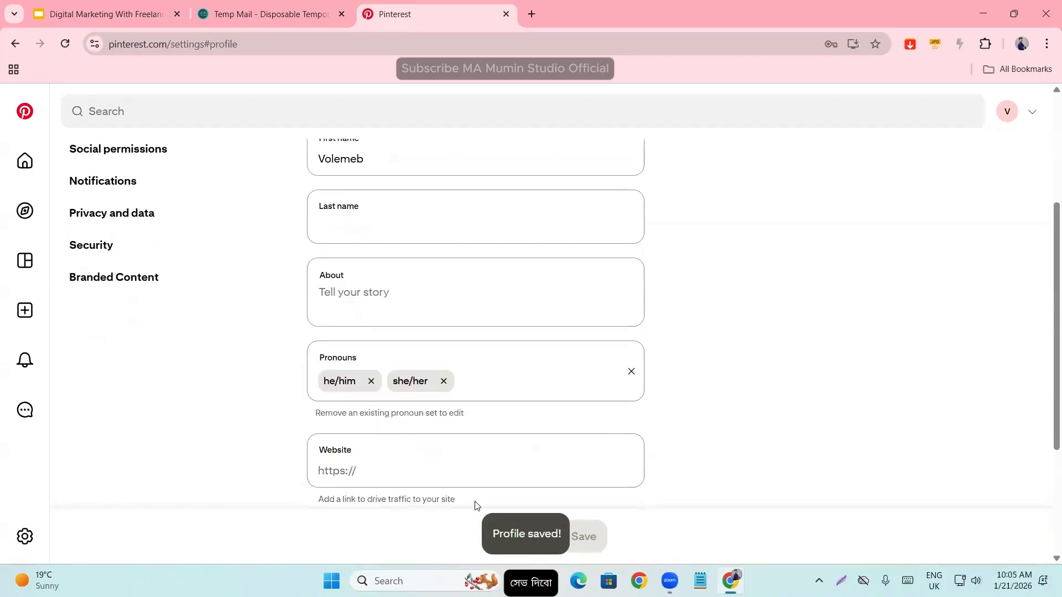
pyautogui.scroll(6, 476, 503)
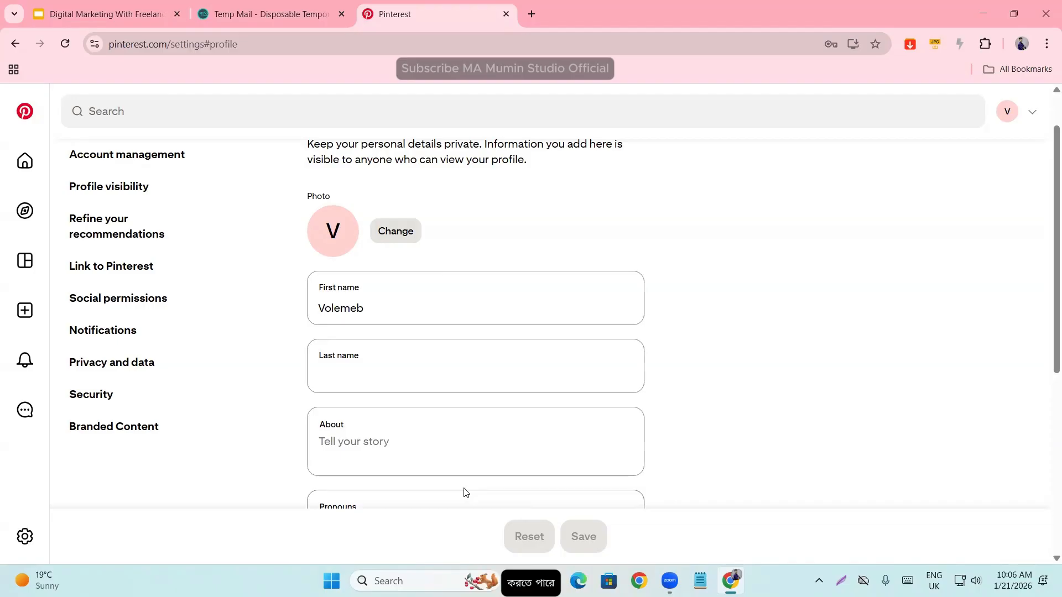
# - Review the whole saved profile form once more, from the photo and names down to the website and username
pyautogui.scroll(-4, 498, 461)
pyautogui.scroll(-2, 497, 461)
pyautogui.scroll(7, 497, 463)
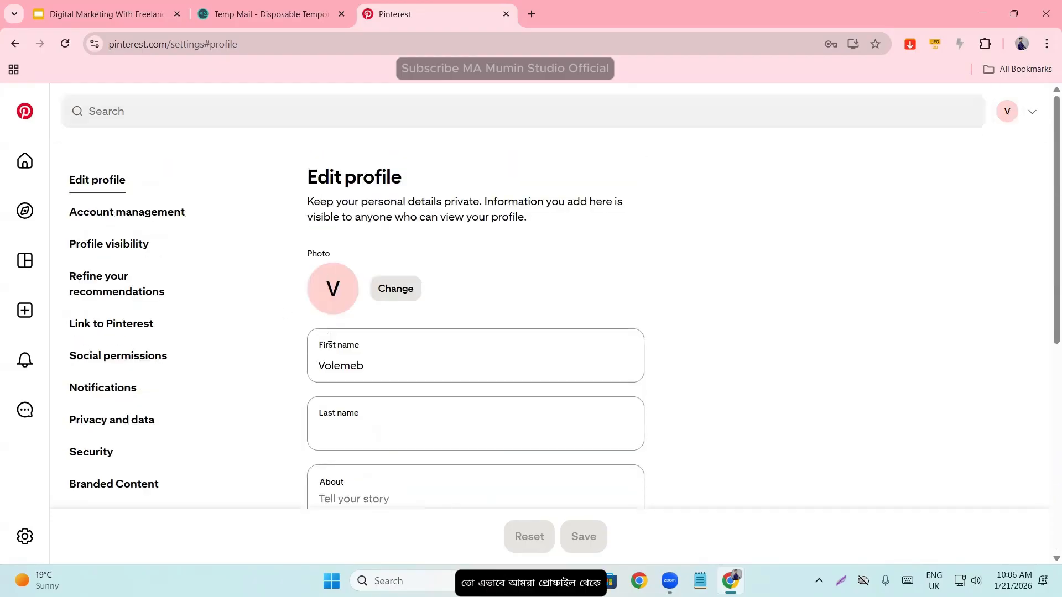
pyautogui.scroll(-4, 342, 437)
pyautogui.scroll(-3, 339, 422)
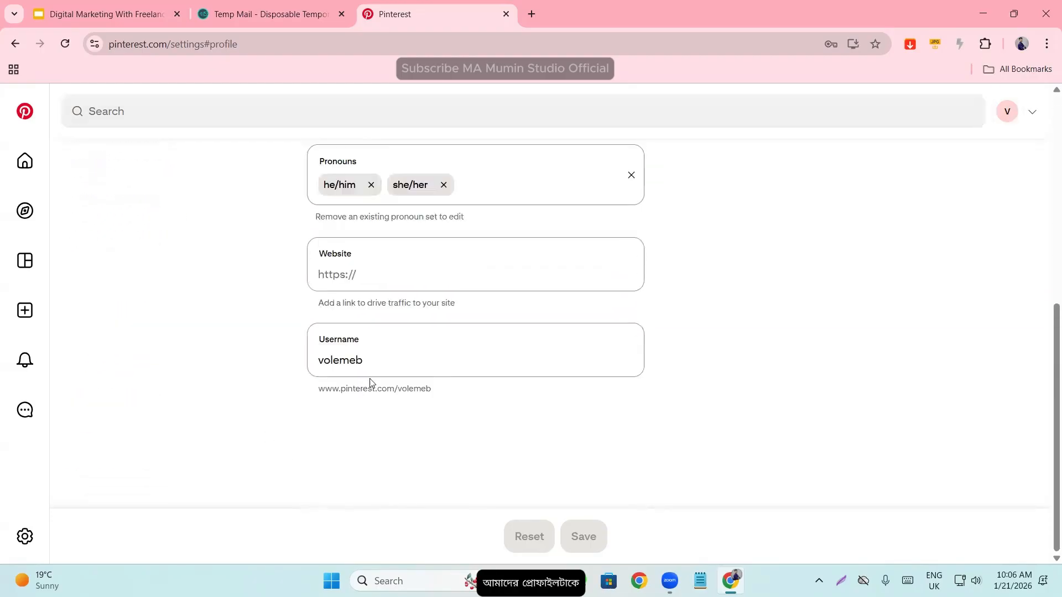
pyautogui.click(365, 266)
pyautogui.click(366, 357)
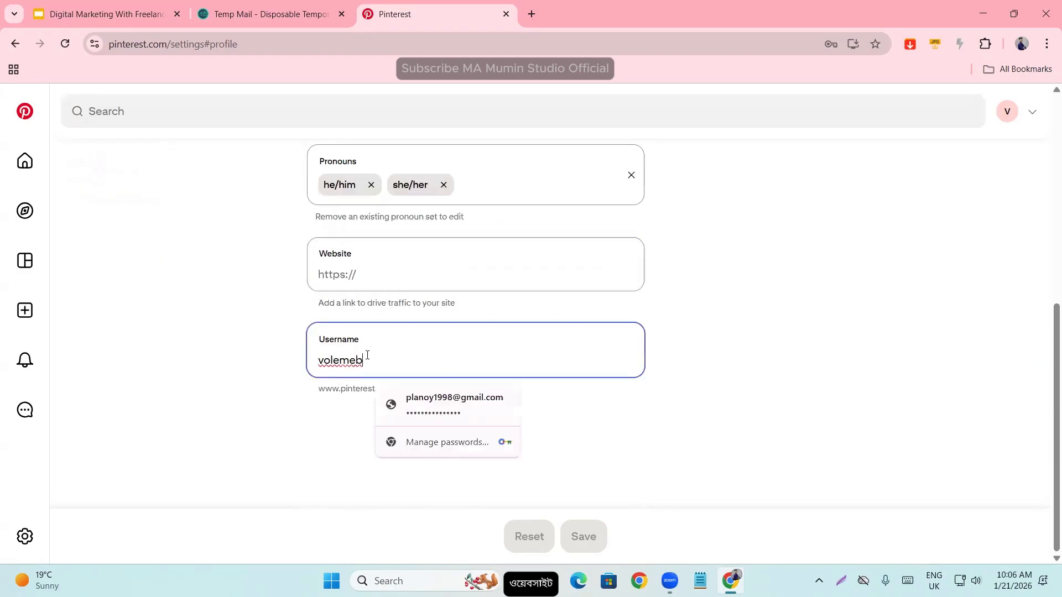
pyautogui.scroll(1, 368, 360)
pyautogui.scroll(2, 344, 286)
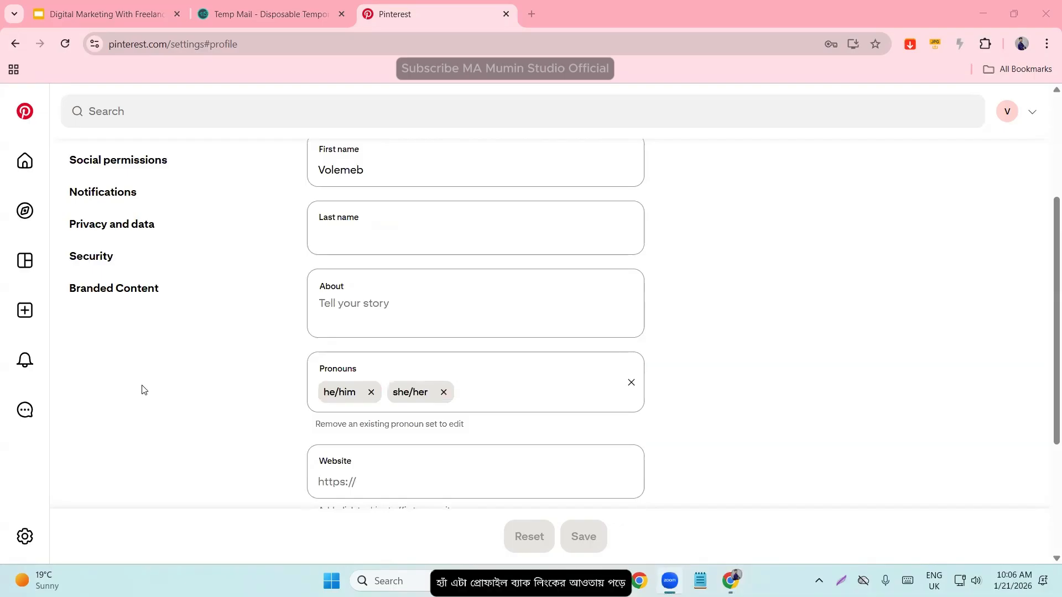
pyautogui.scroll(3, 211, 326)
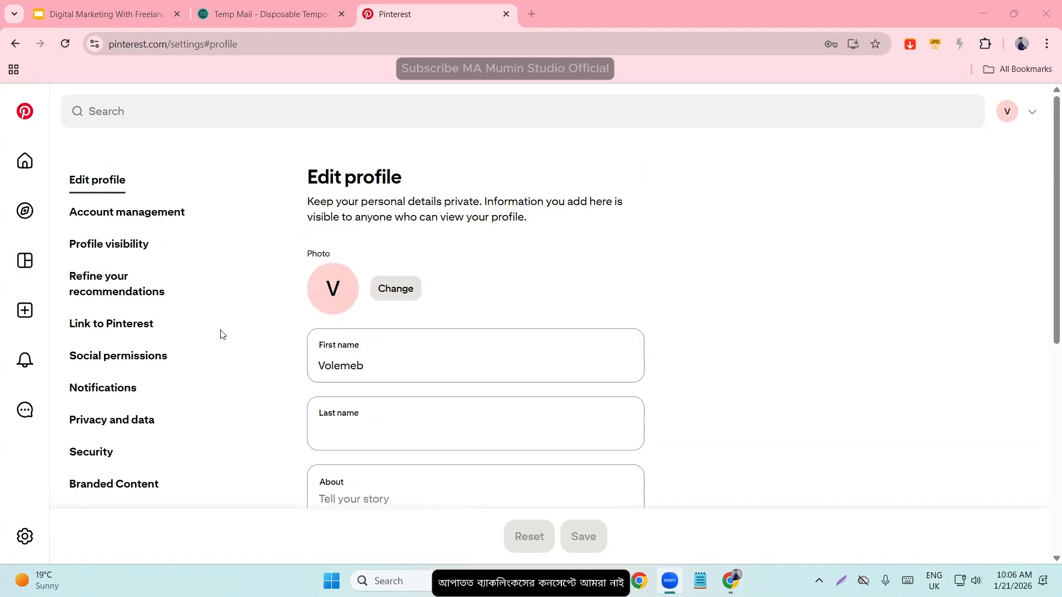
# - Look over the profile form again down to its Website field and return to the start of the form
pyautogui.scroll(-5, 220, 334)
pyautogui.click(344, 331)
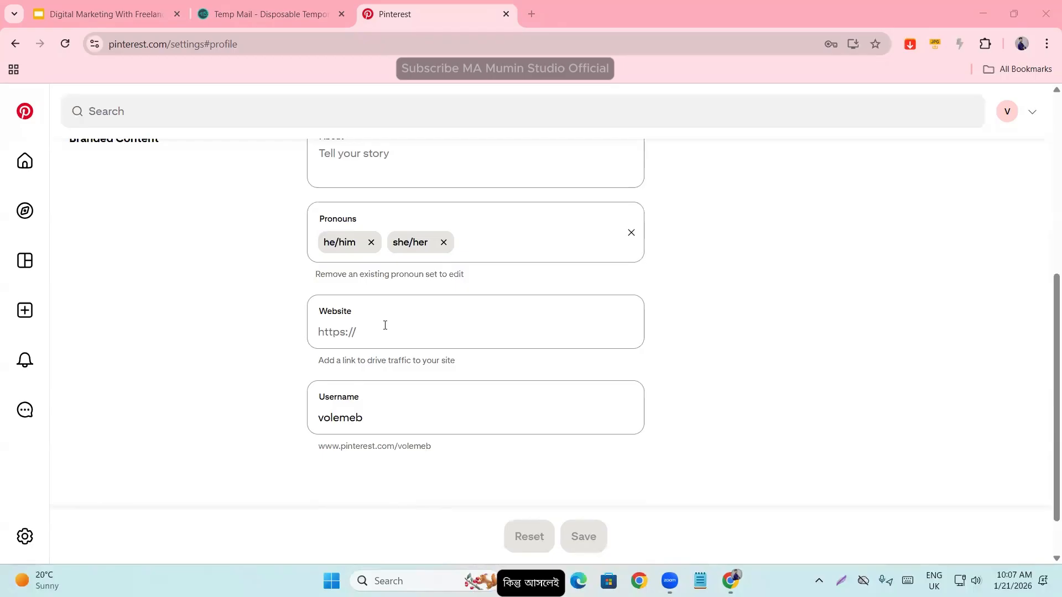
pyautogui.scroll(6, 348, 381)
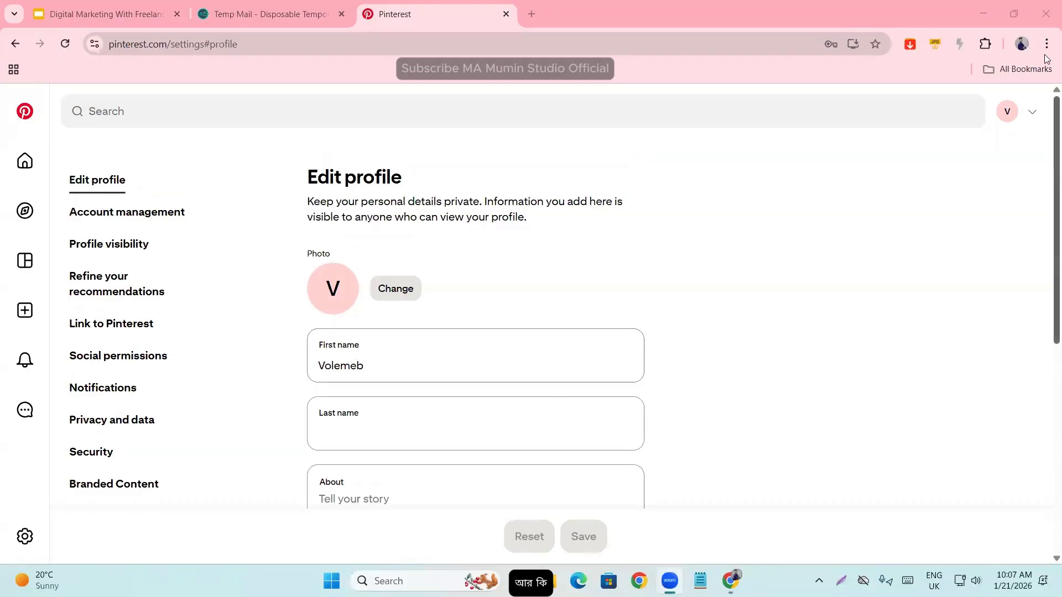
pyautogui.scroll(-7, 334, 323)
pyautogui.scroll(7, 333, 325)
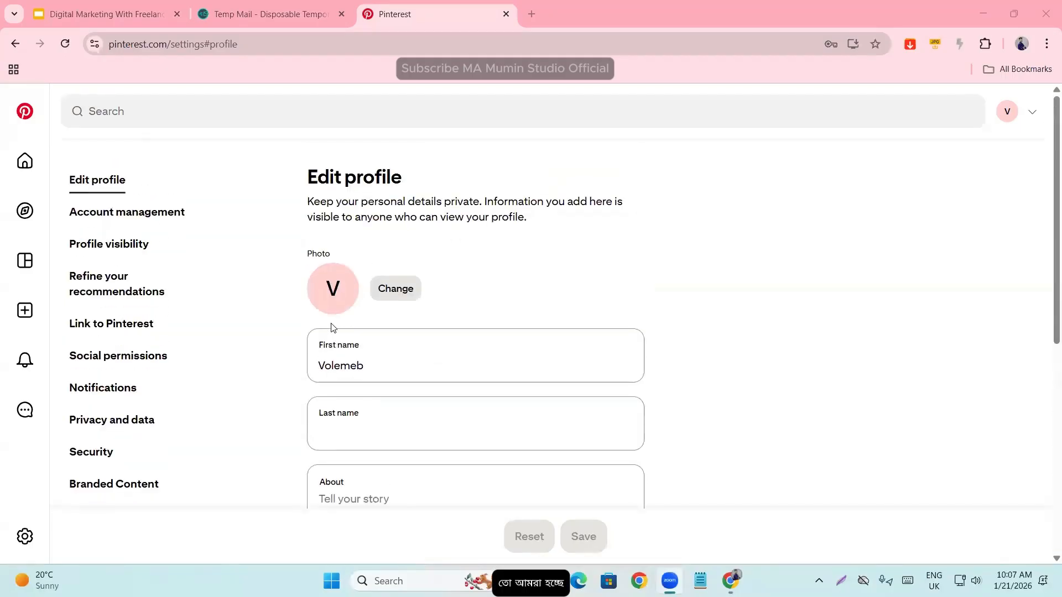
# - Open the Account management settings and check the confirmation status of the account's email
pyautogui.click(127, 219)
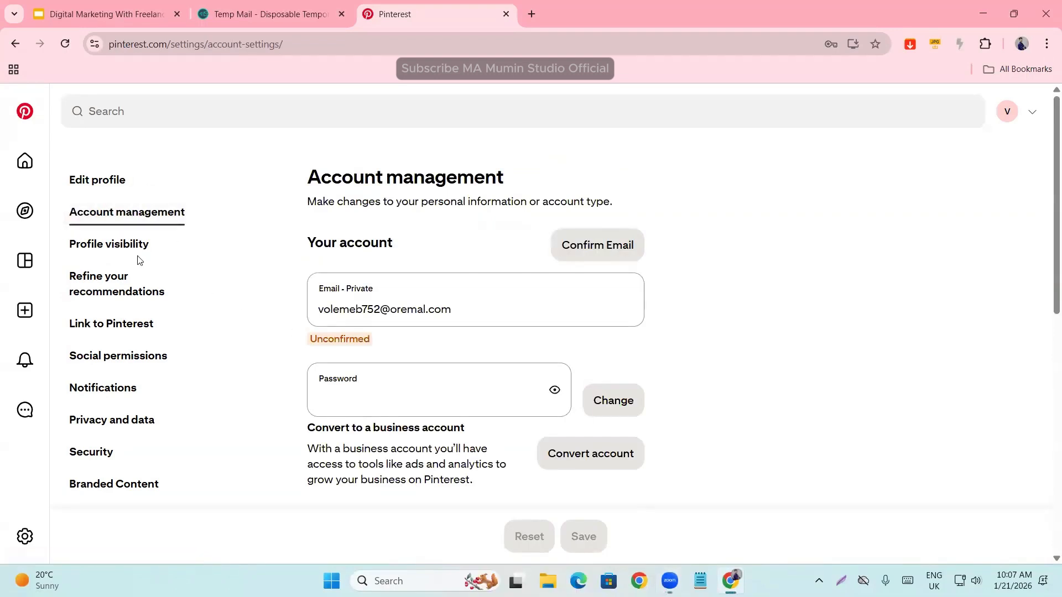
pyautogui.moveTo(300, 249); pyautogui.dragTo(428, 248)
pyautogui.click(428, 247)
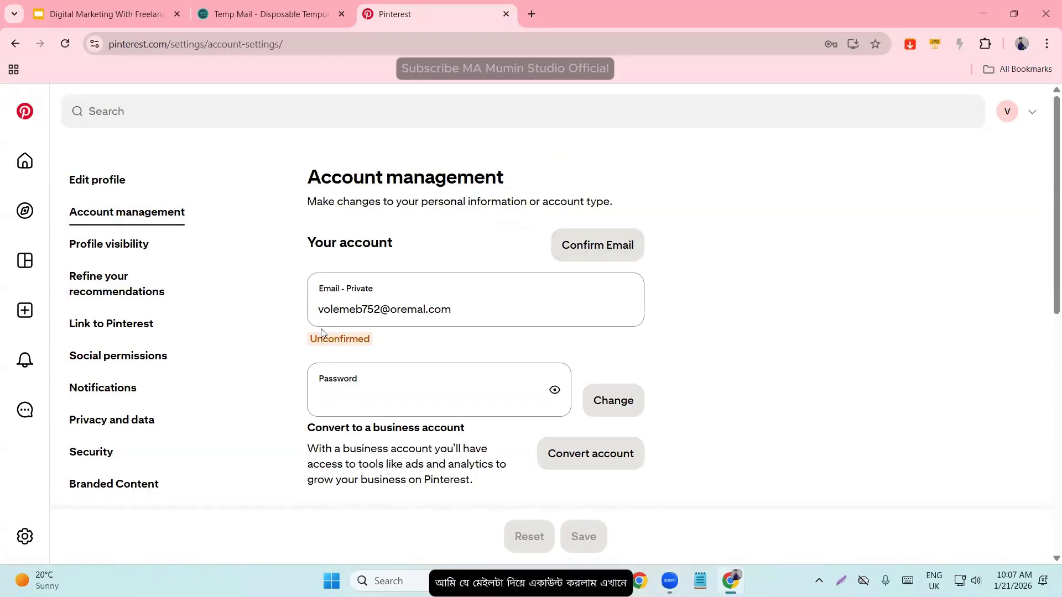
pyautogui.moveTo(311, 346); pyautogui.dragTo(386, 346)
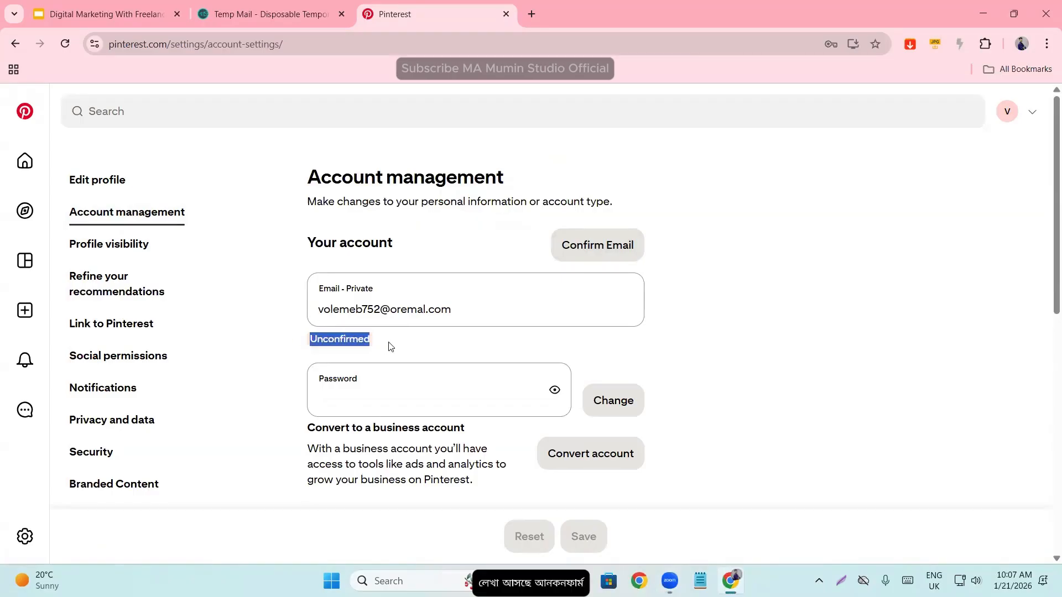
pyautogui.click(410, 347)
# - Switch to the Temp Mail inbox, open Pinterest's "Please confirm your email" message and confirm the email address from it
pyautogui.click(279, 14)
pyautogui.scroll(-5, 451, 347)
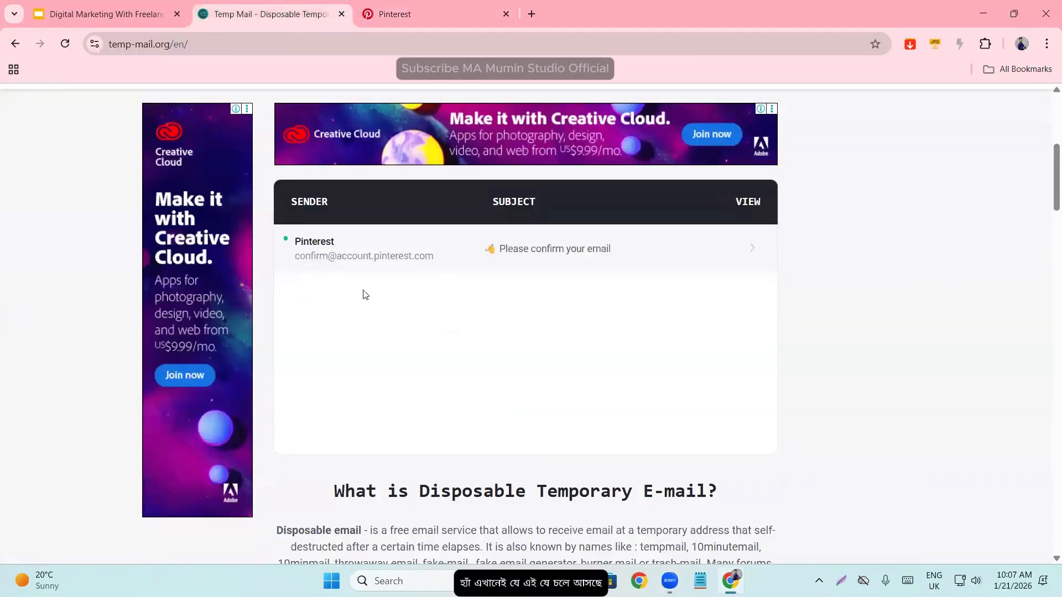
pyautogui.middleClick(515, 248)
pyautogui.click(434, 3)
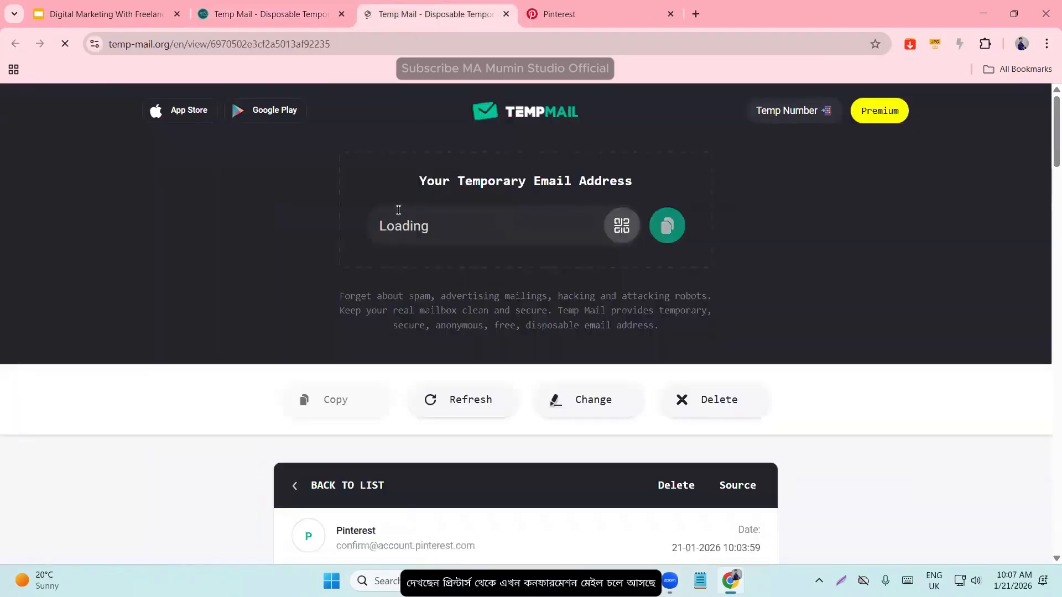
pyautogui.scroll(-5, 399, 218)
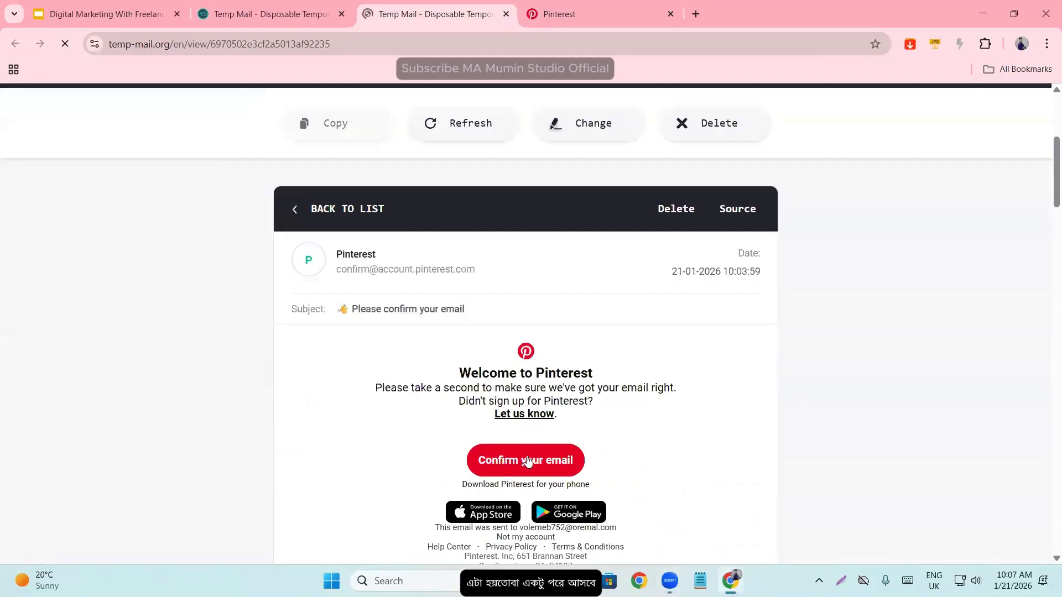
pyautogui.scroll(-6, 504, 411)
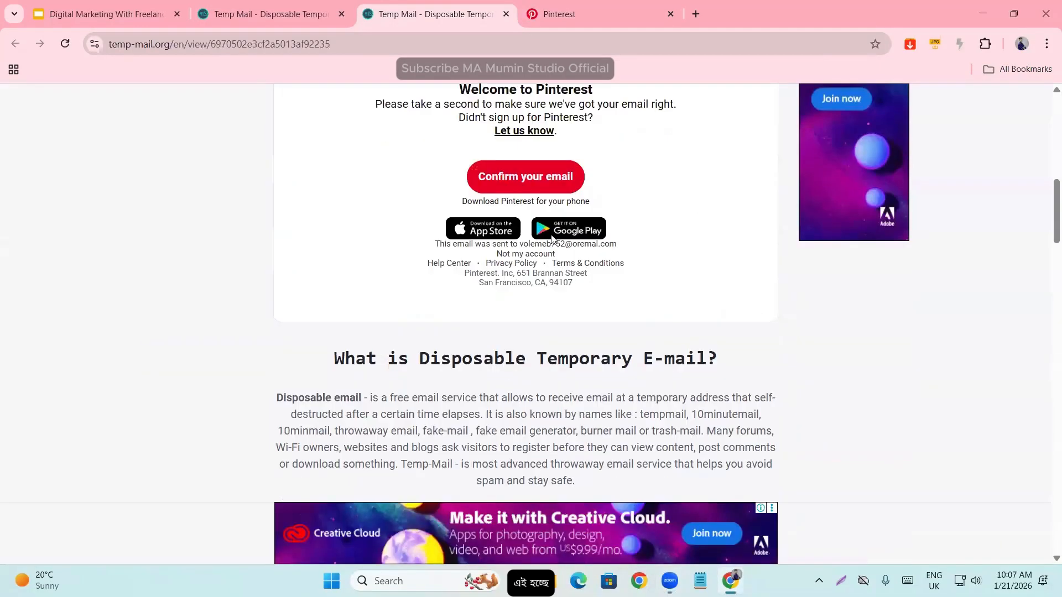
pyautogui.click(509, 182)
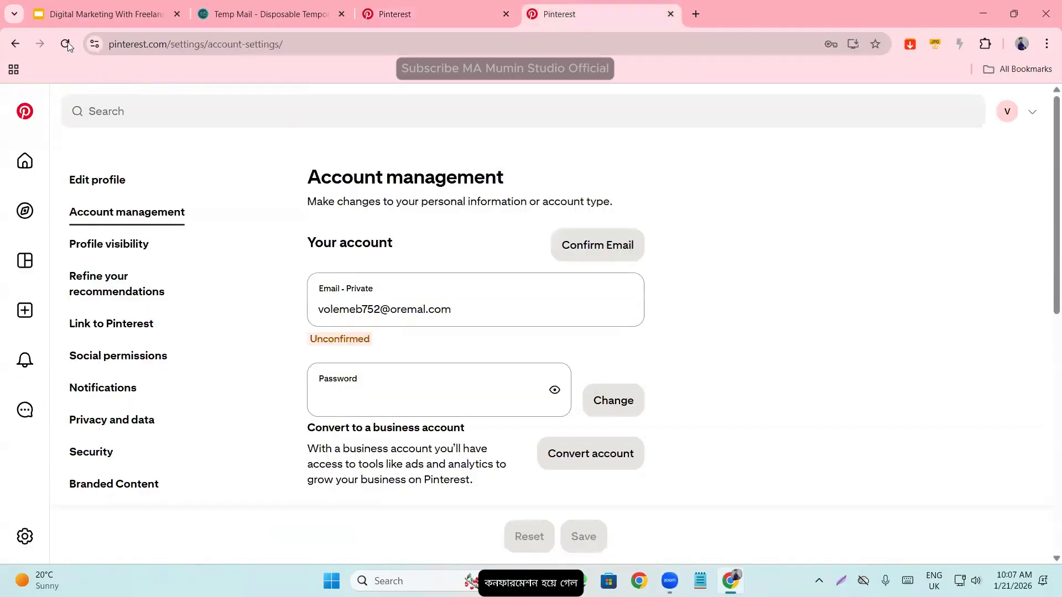
# - Reload Pinterest's Account management page and recheck the confirmation status shown for the email
pyautogui.click(66, 45)
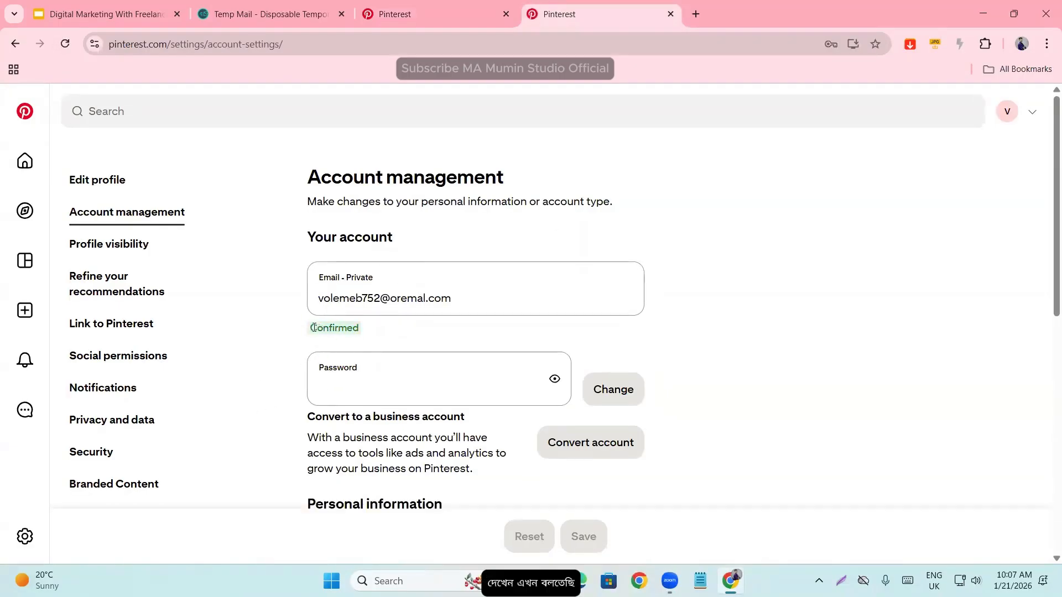
pyautogui.doubleClick(325, 328)
pyautogui.click(410, 336)
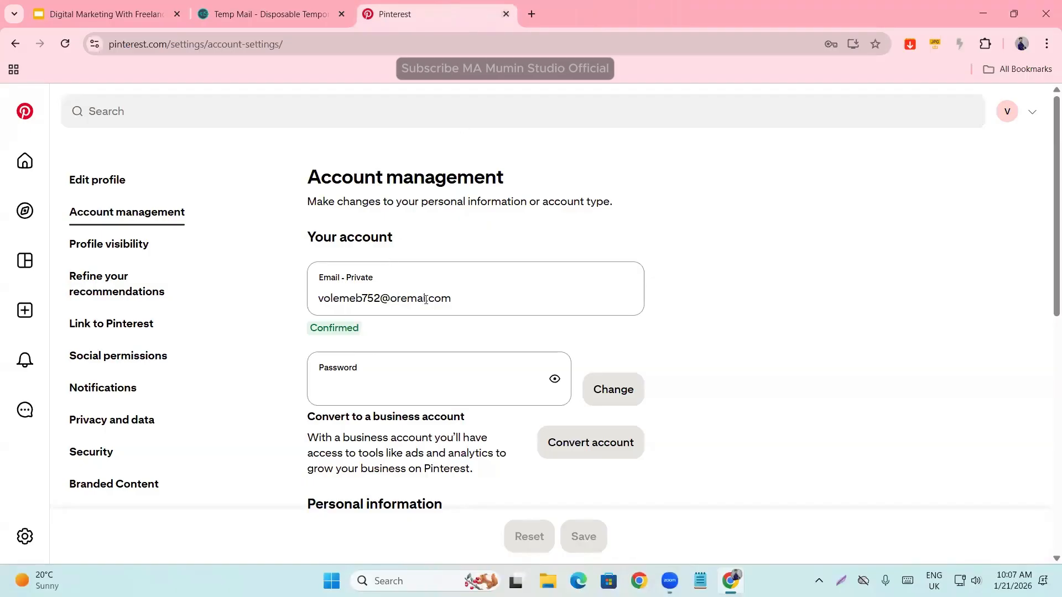
# - Examine the account's Email and Password fields without changing them
pyautogui.tripleClick(455, 294)
pyautogui.click(784, 314)
pyautogui.click(422, 394)
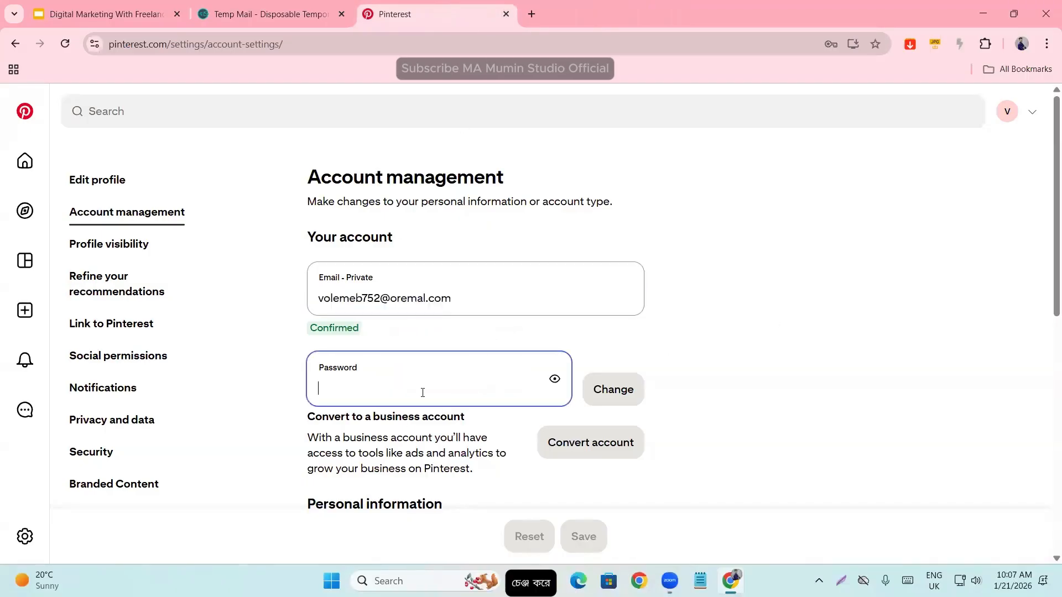
pyautogui.click(671, 391)
# - Read the section on converting to a business account and its description
pyautogui.scroll(-1, 662, 380)
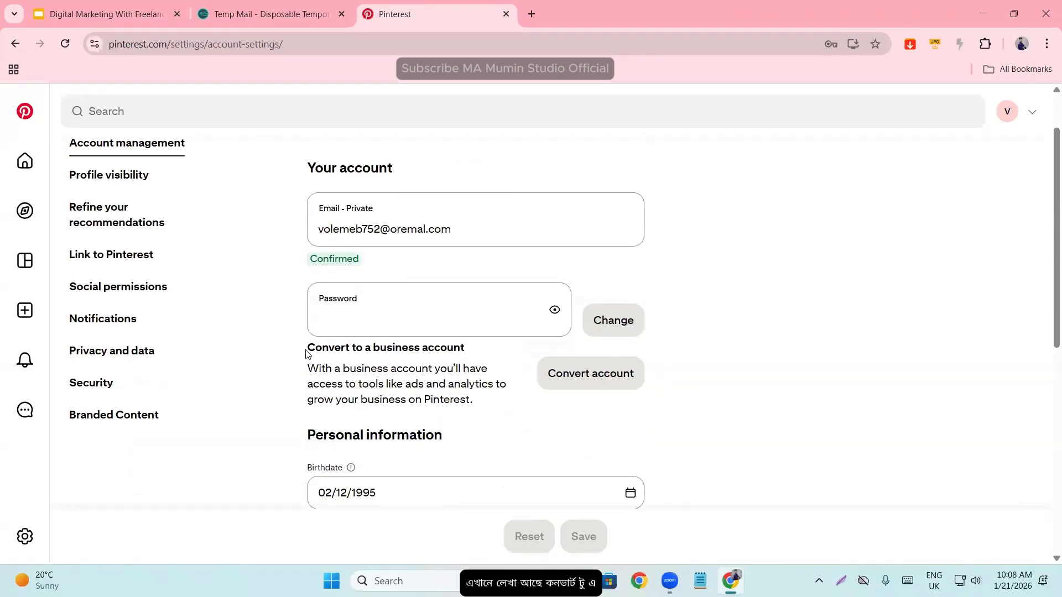
pyautogui.moveTo(304, 356); pyautogui.dragTo(477, 351)
pyautogui.click(476, 351)
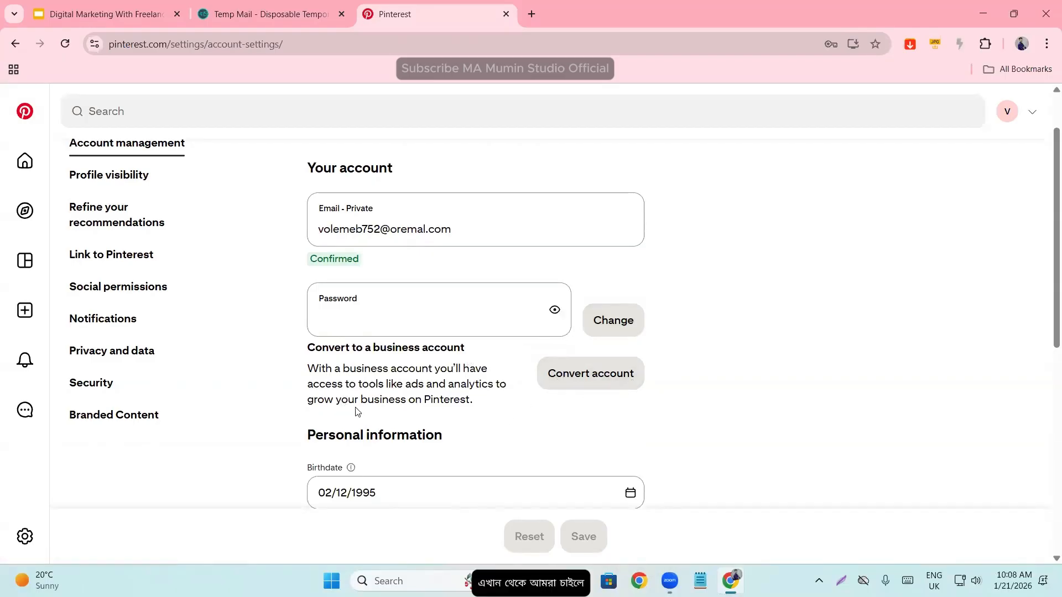
pyautogui.moveTo(302, 347); pyautogui.dragTo(482, 404)
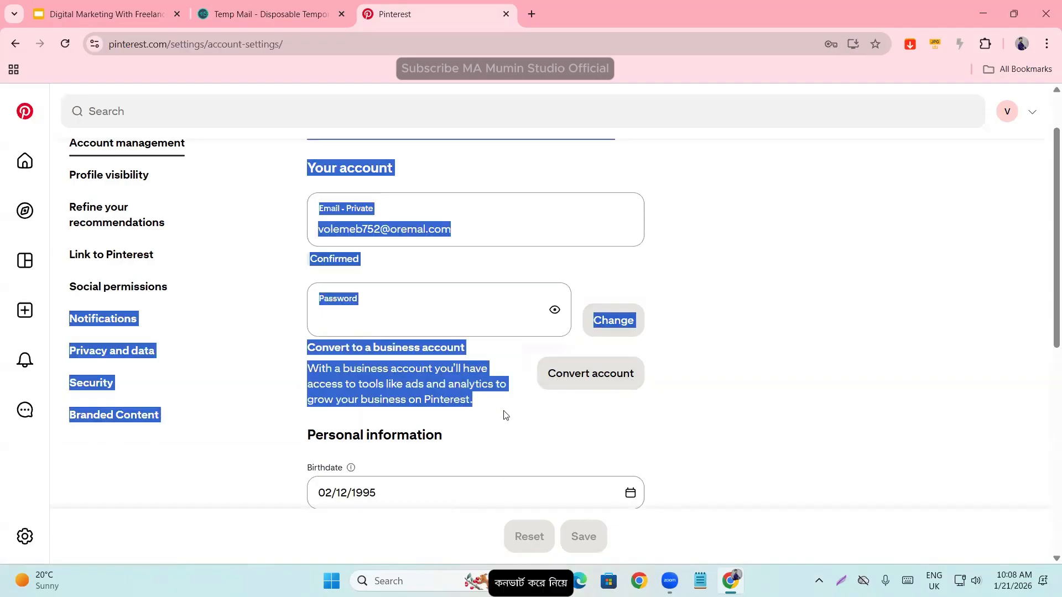
pyautogui.click(505, 410)
# - Examine the Personal information section, including birthdate, gender, country/region and language
pyautogui.scroll(-1, 506, 408)
pyautogui.scroll(-2, 507, 411)
pyautogui.moveTo(306, 292); pyautogui.dragTo(511, 297)
pyautogui.click(511, 297)
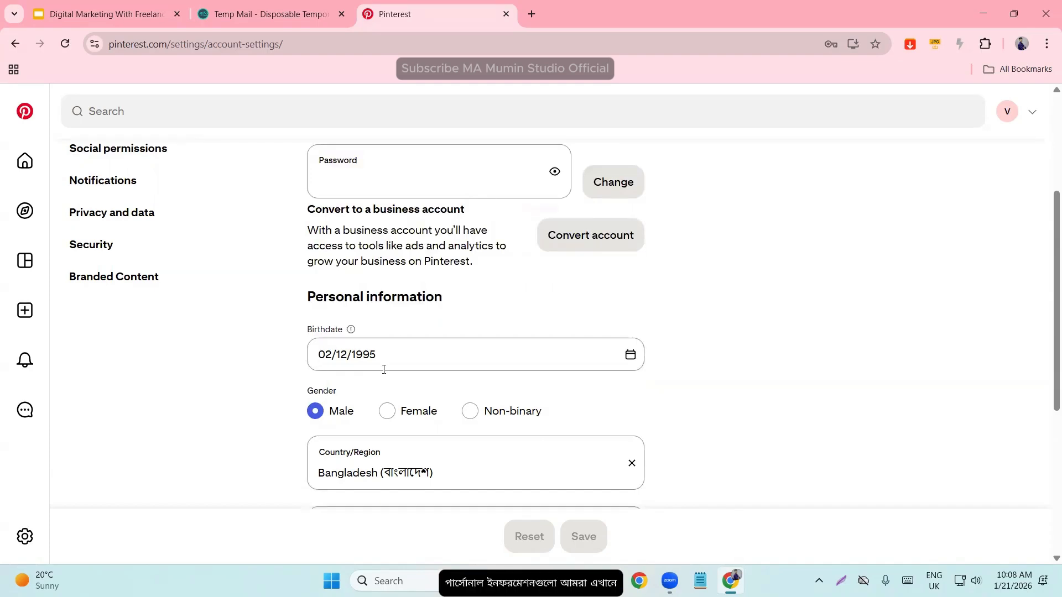
pyautogui.scroll(-3, 303, 427)
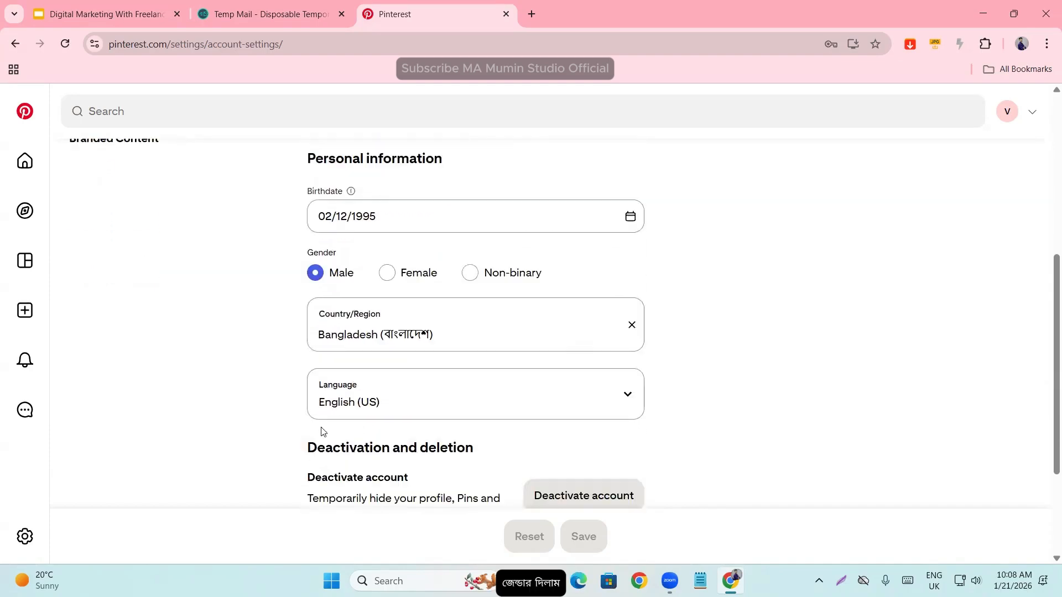
pyautogui.scroll(-2, 425, 407)
pyautogui.scroll(2, 394, 403)
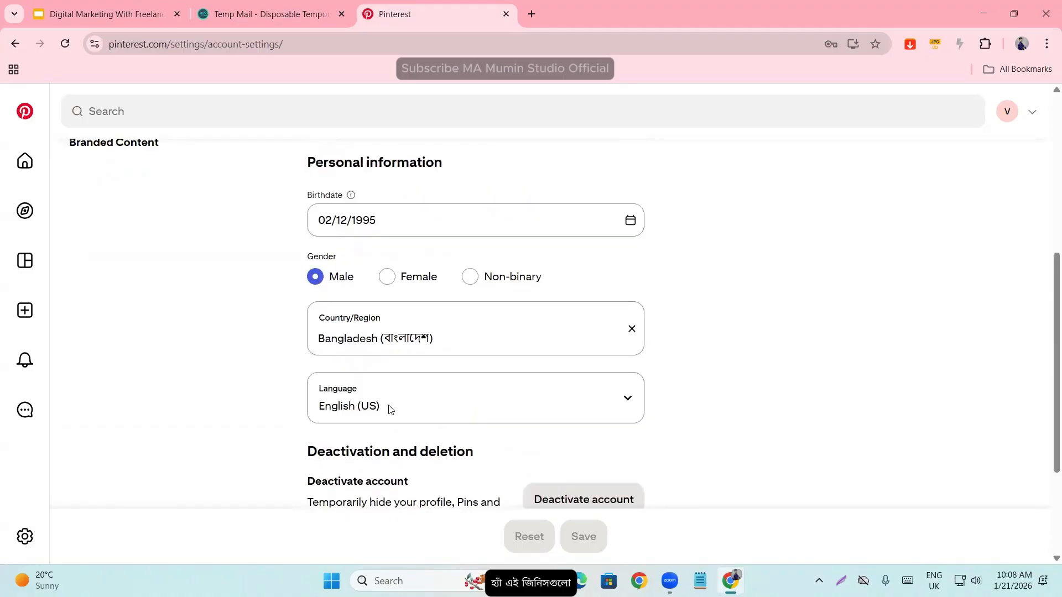
pyautogui.scroll(-3, 387, 410)
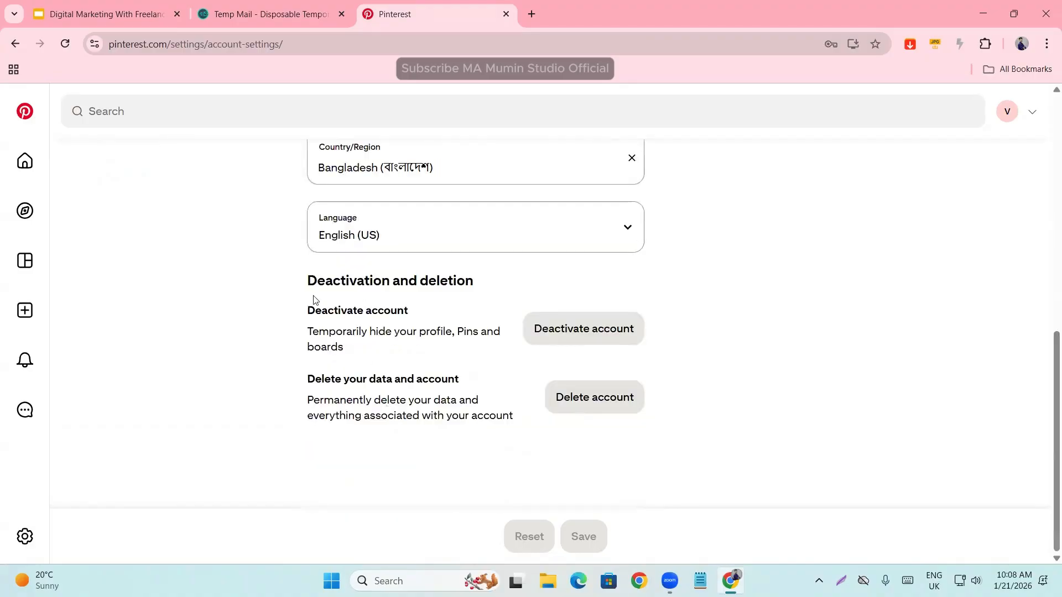
# - Read the Deactivation and deletion section, covering both account deactivation and deletion of data and account
pyautogui.moveTo(310, 284); pyautogui.dragTo(502, 286)
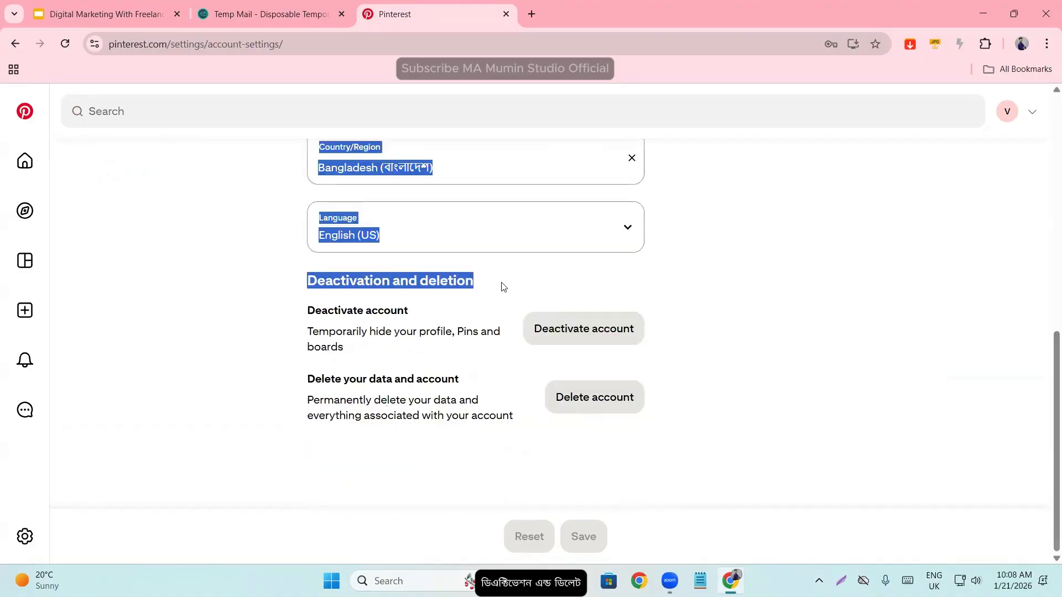
pyautogui.click(495, 287)
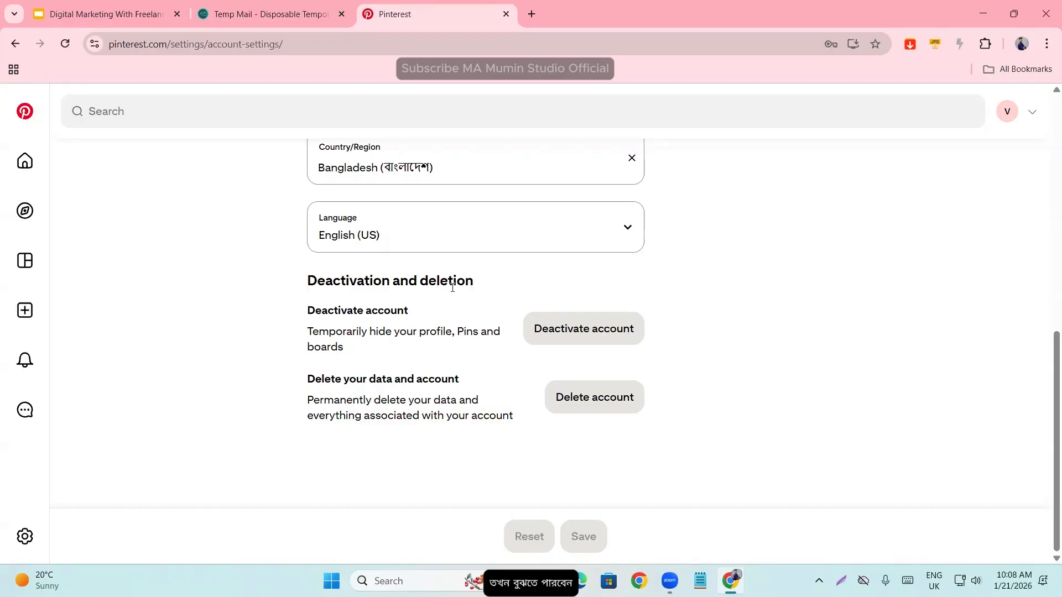
pyautogui.moveTo(298, 318); pyautogui.dragTo(357, 339)
pyautogui.click(353, 334)
pyautogui.click(357, 339)
pyautogui.moveTo(336, 379); pyautogui.dragTo(489, 384)
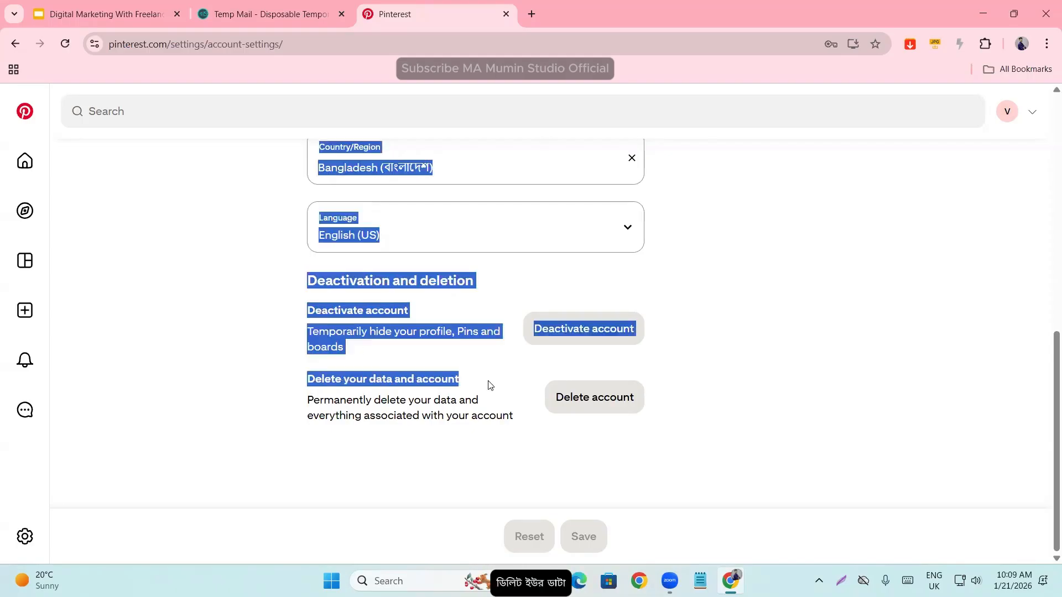
pyautogui.click(488, 384)
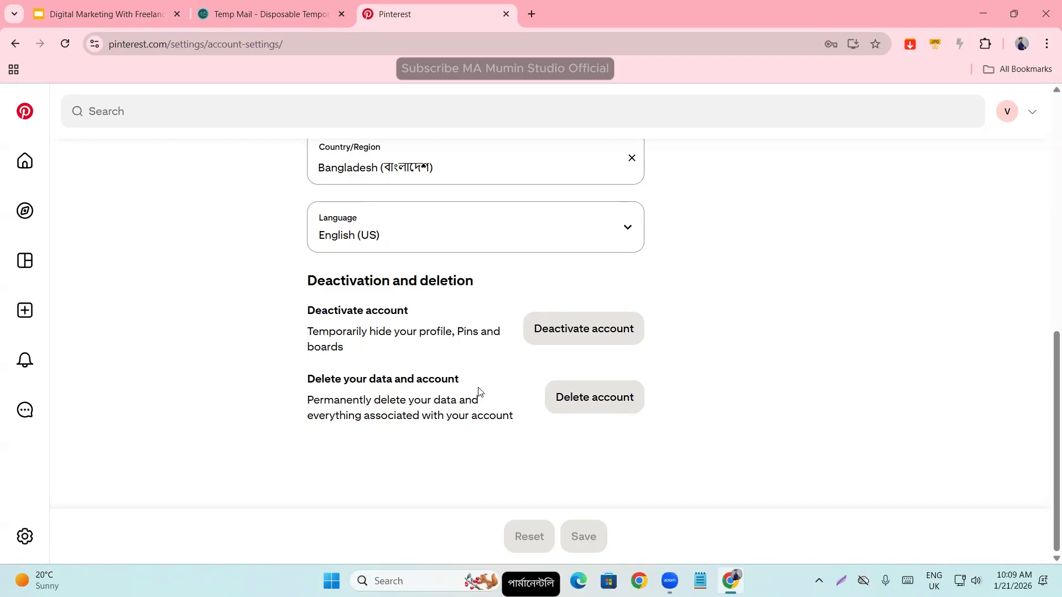
# - Open the Profile visibility settings and examine the Private profile and Search privacy options
pyautogui.scroll(10, 485, 359)
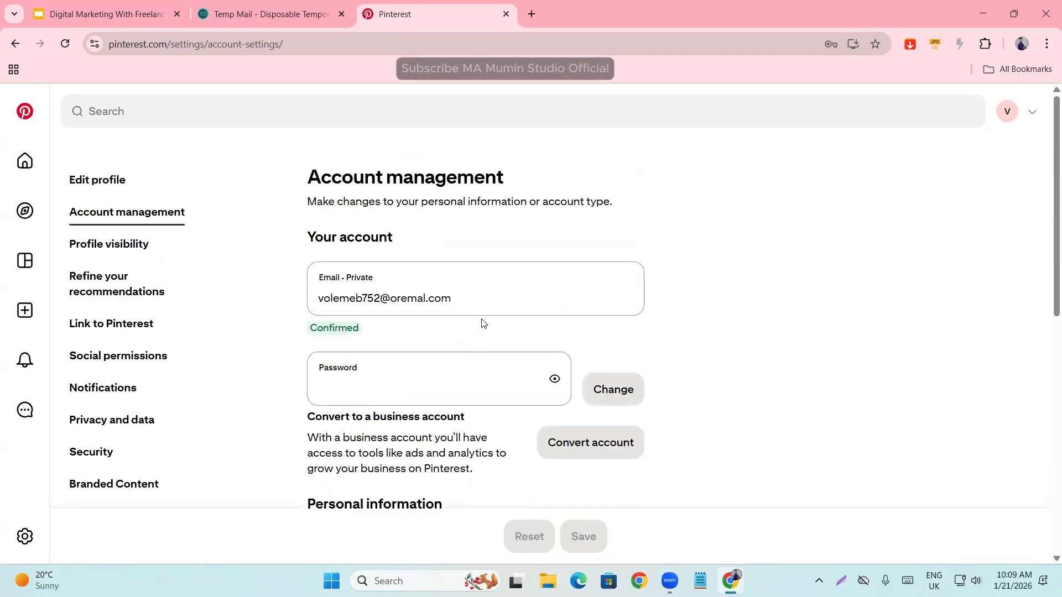
pyautogui.click(98, 254)
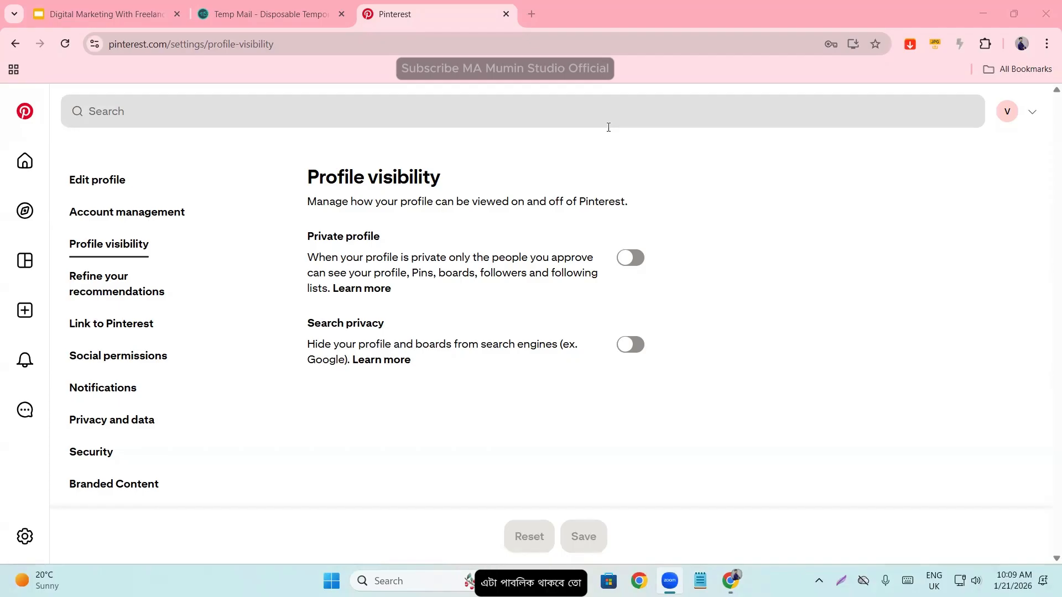
pyautogui.moveTo(304, 184); pyautogui.dragTo(438, 178)
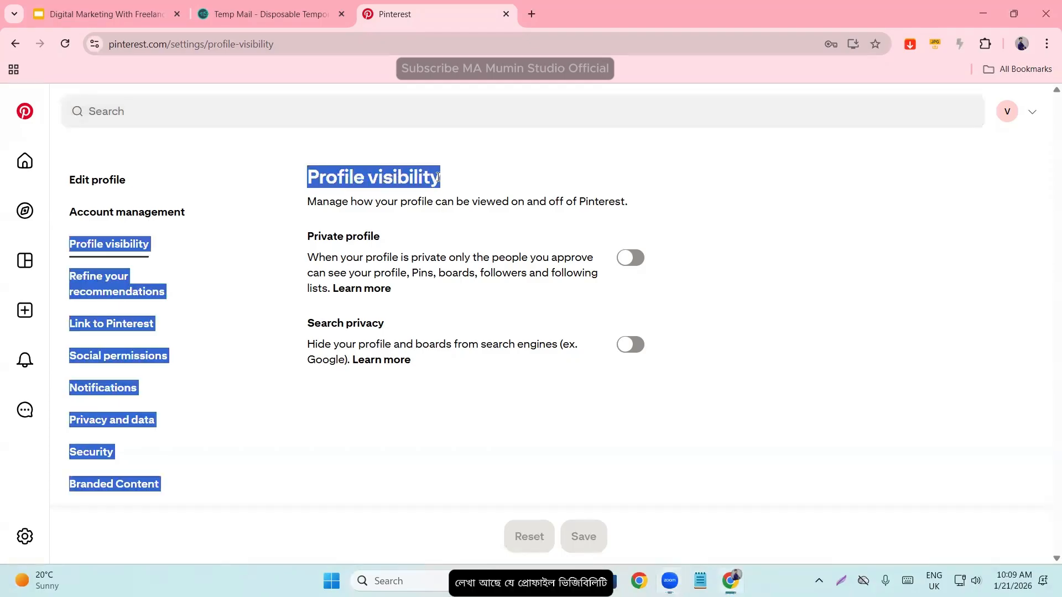
pyautogui.click(438, 178)
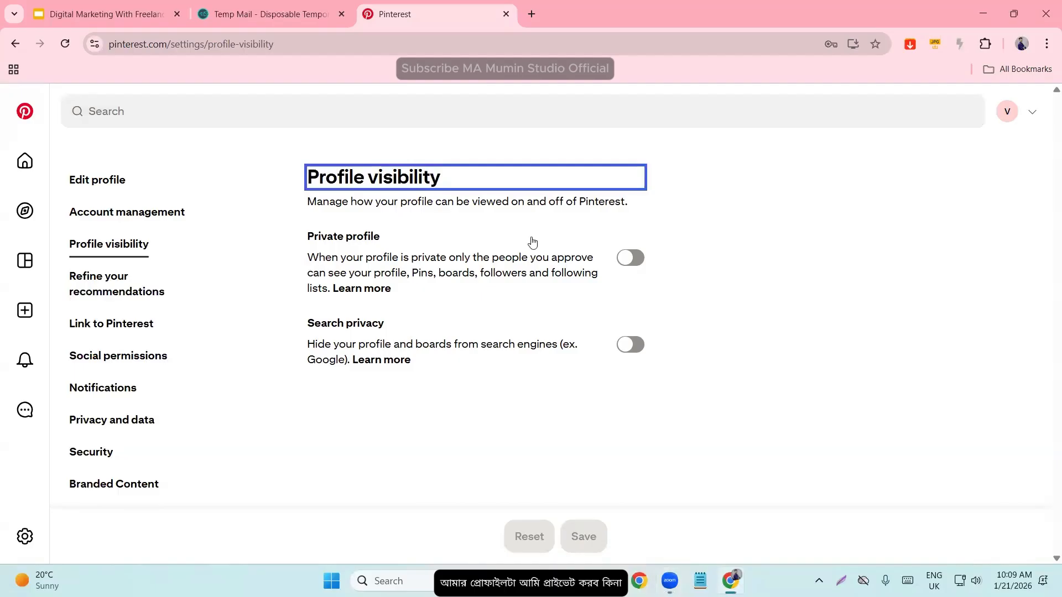
pyautogui.click(907, 315)
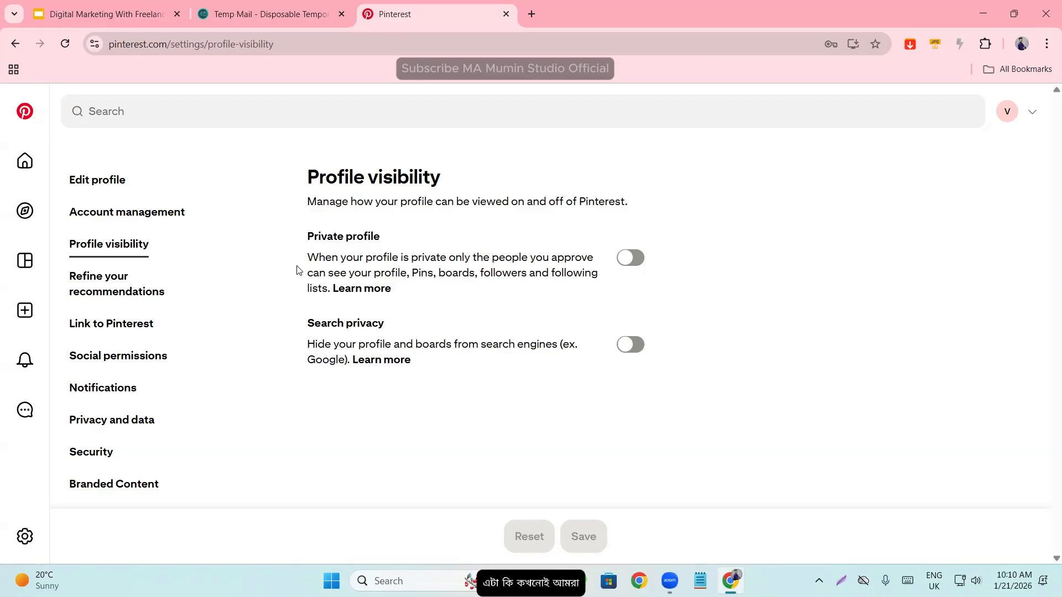
# - Open Refine your recommendations and examine its Activity, Interests and Following sections, ending on Interests
pyautogui.click(123, 291)
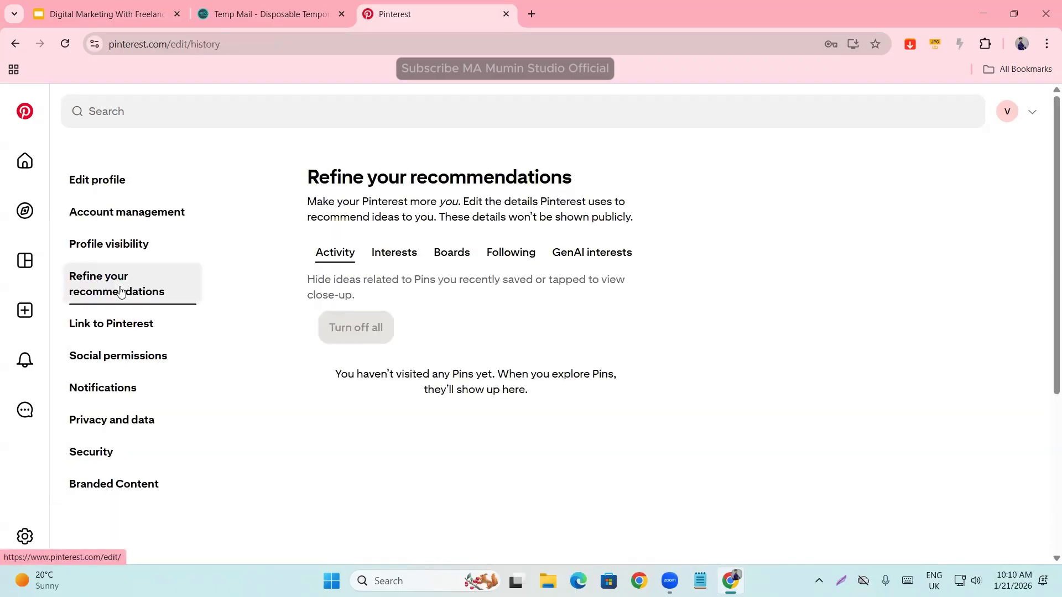
pyautogui.click(379, 260)
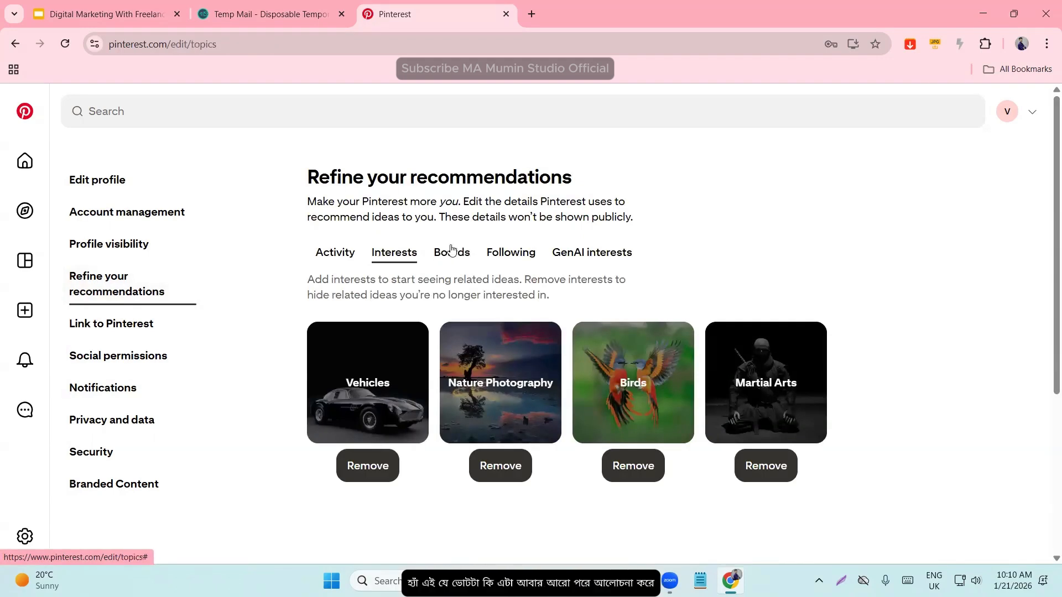
pyautogui.click(500, 259)
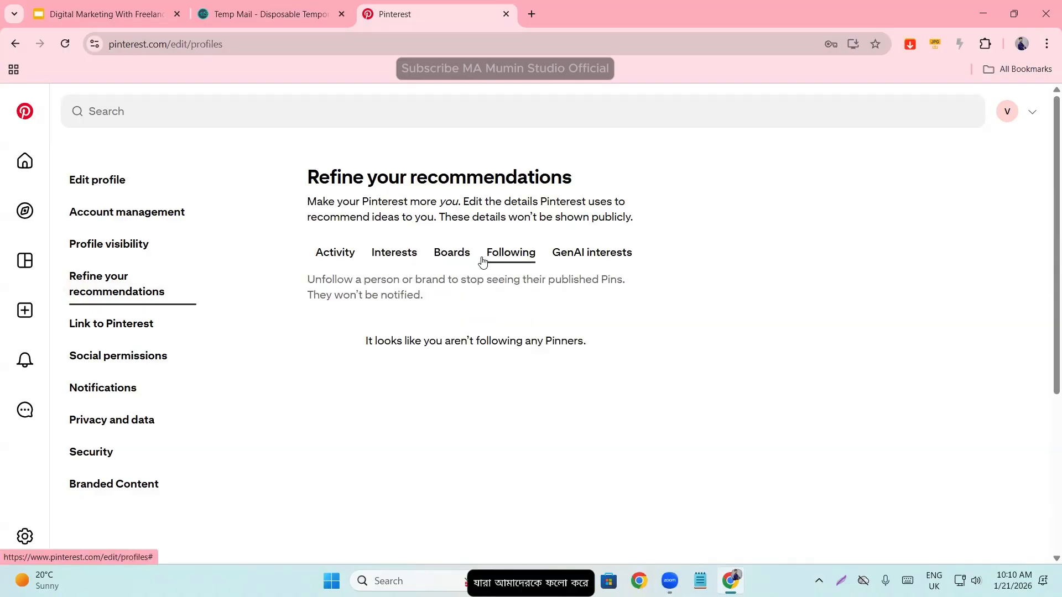
pyautogui.click(389, 260)
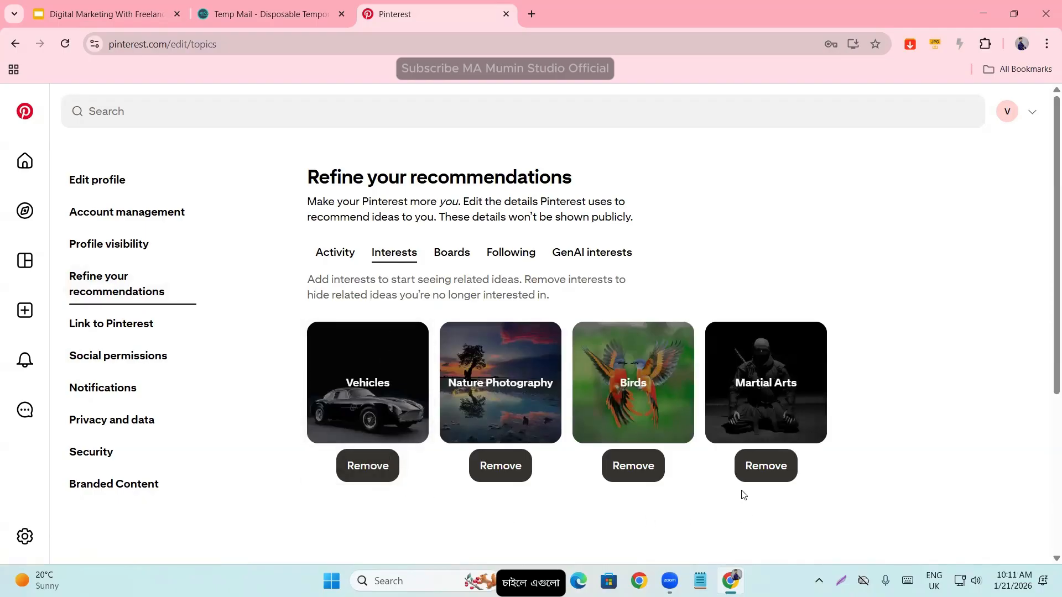
# - Open the Link to Pinterest settings and examine the claim options for Instagram and websites
pyautogui.click(97, 326)
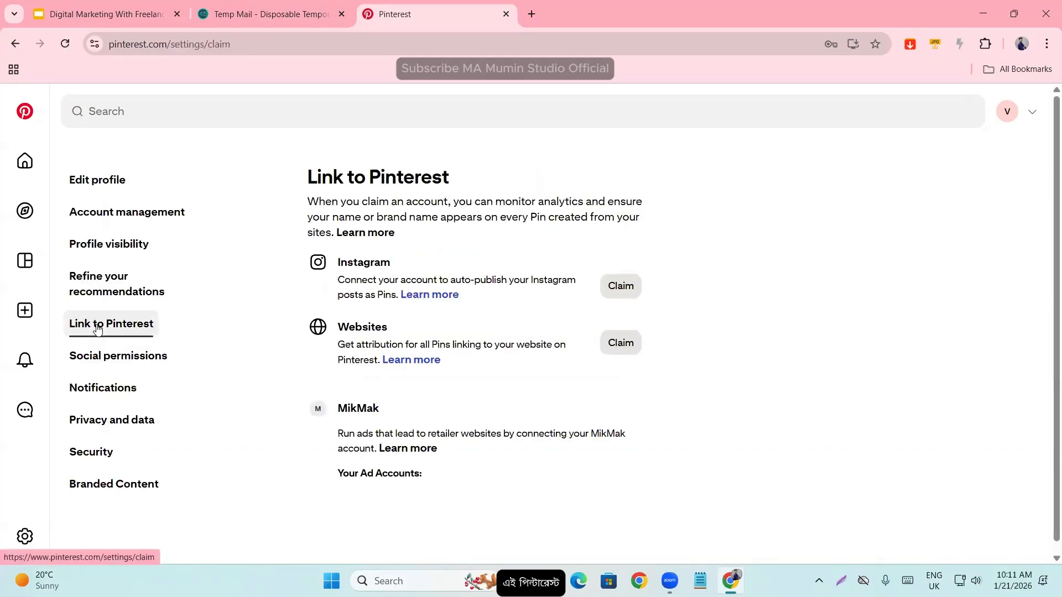
pyautogui.moveTo(299, 257); pyautogui.dragTo(437, 279)
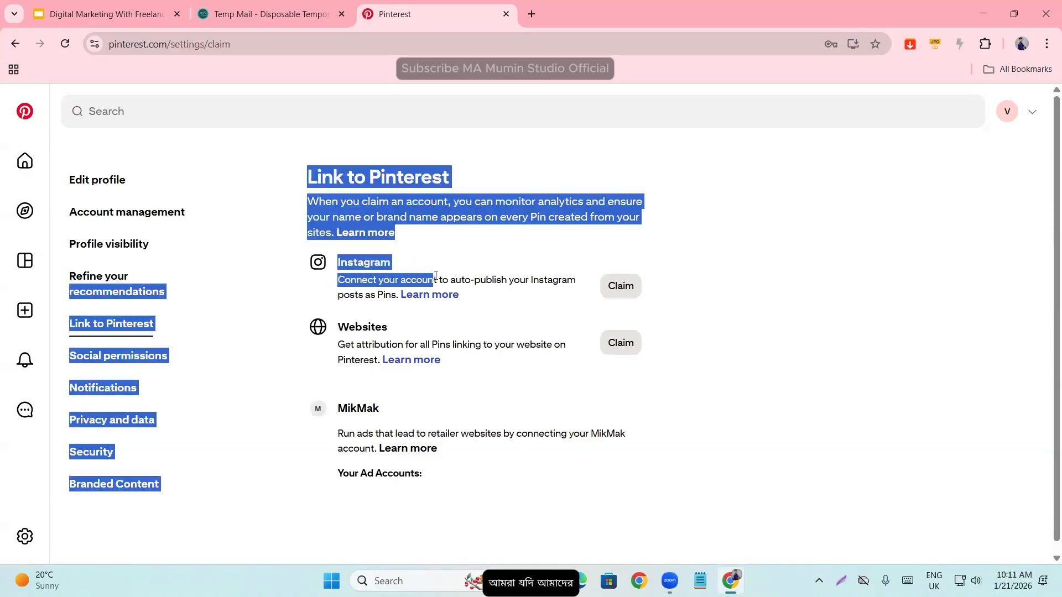
pyautogui.click(772, 332)
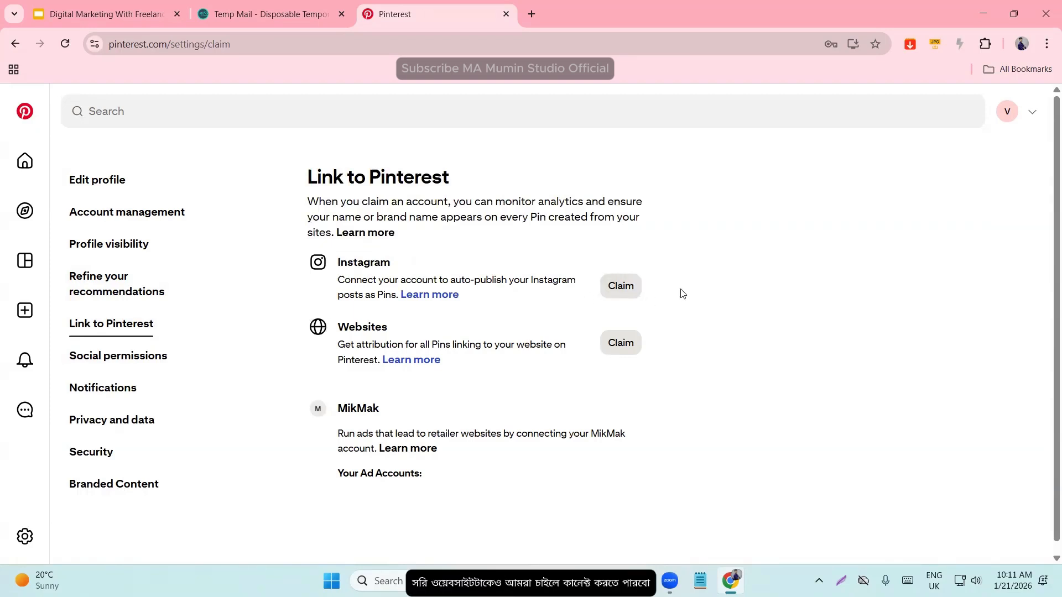
pyautogui.click(124, 356)
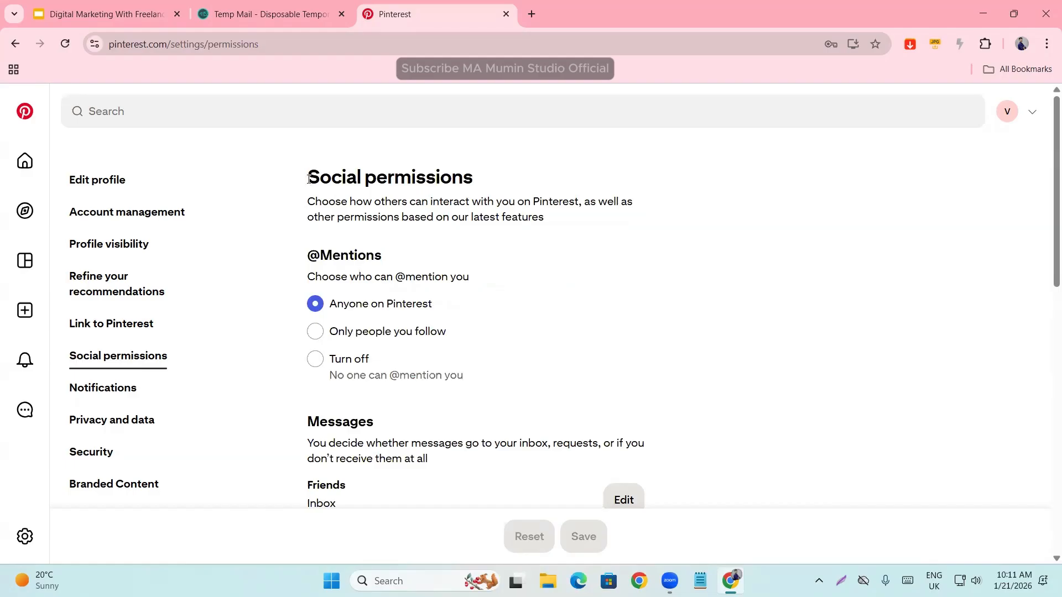
pyautogui.moveTo(308, 256); pyautogui.dragTo(479, 286)
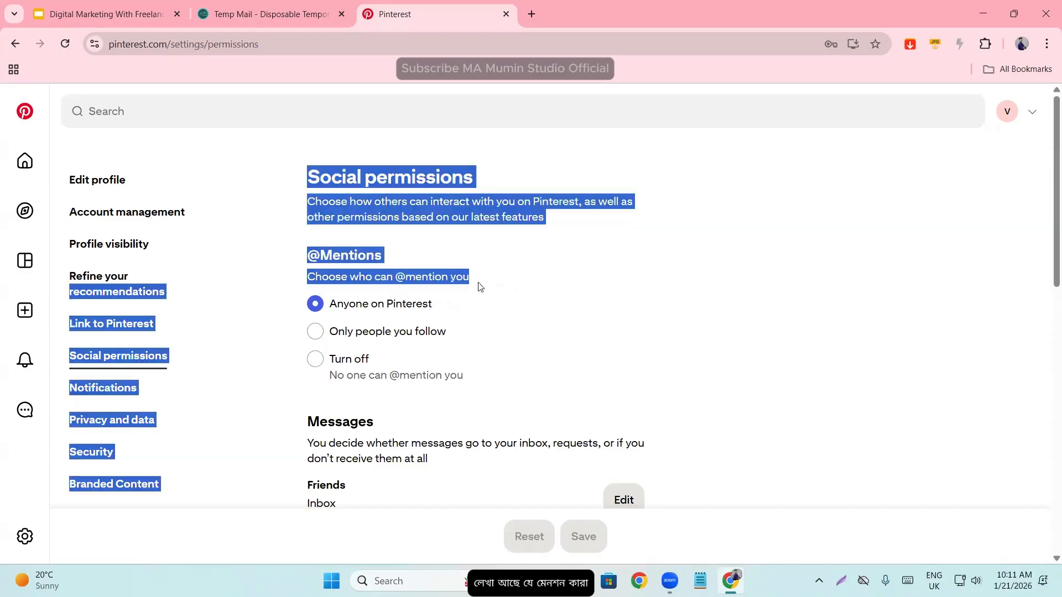
pyautogui.click(526, 292)
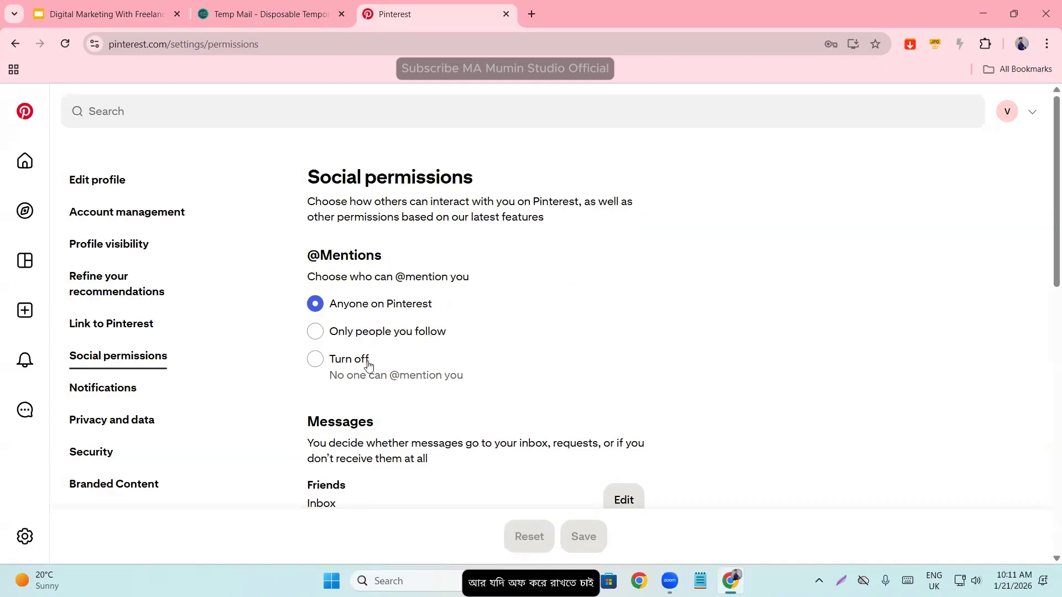
pyautogui.scroll(-3, 360, 370)
pyautogui.scroll(-1, 365, 391)
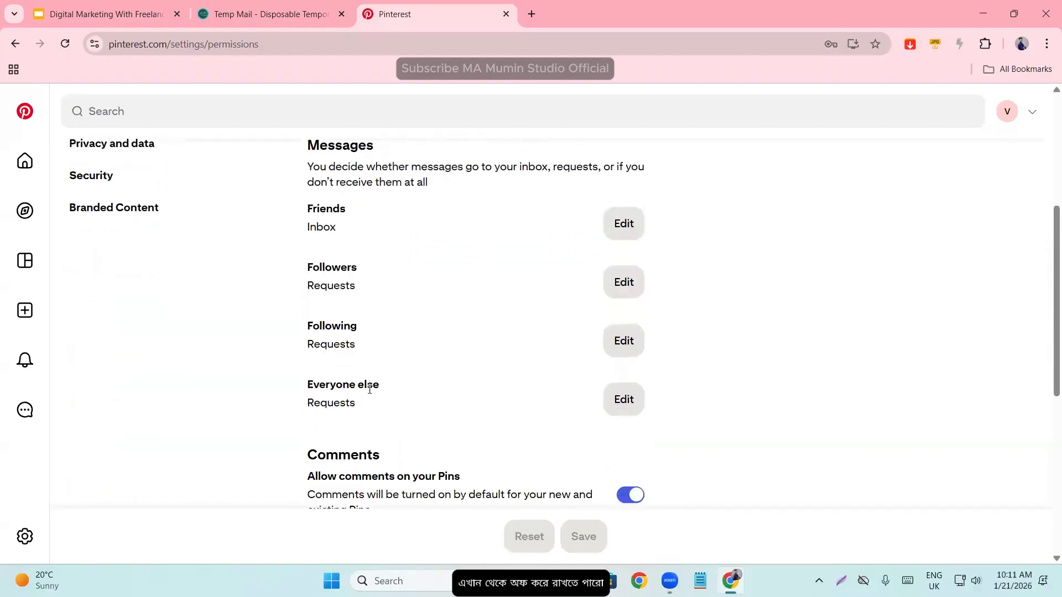
pyautogui.scroll(3, 297, 337)
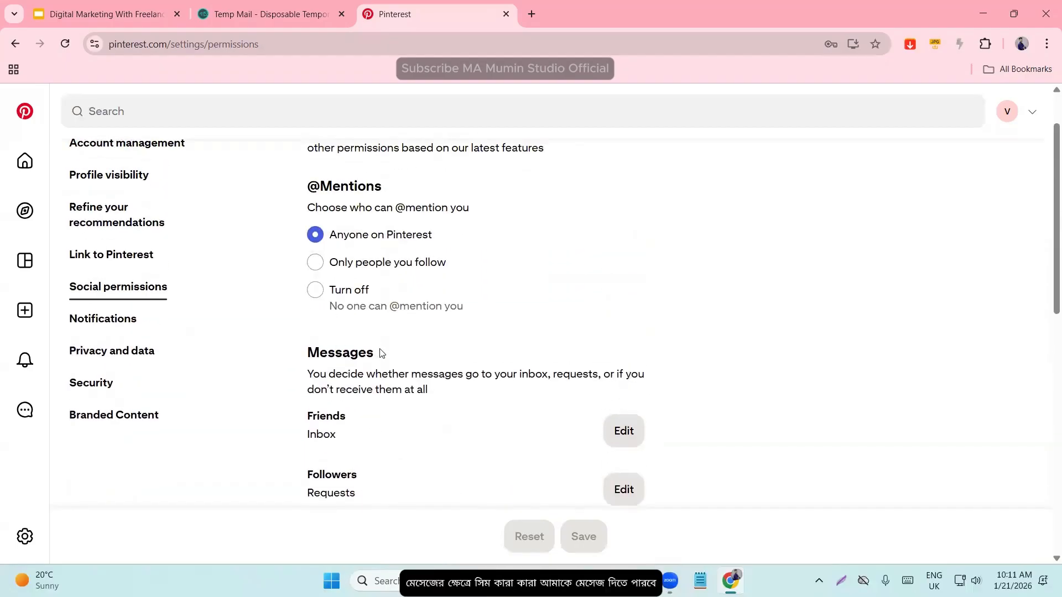
# - Try the Requests and Don't deliver options for messages from Friends, returning the choice to Inbox
pyautogui.scroll(-1, 381, 353)
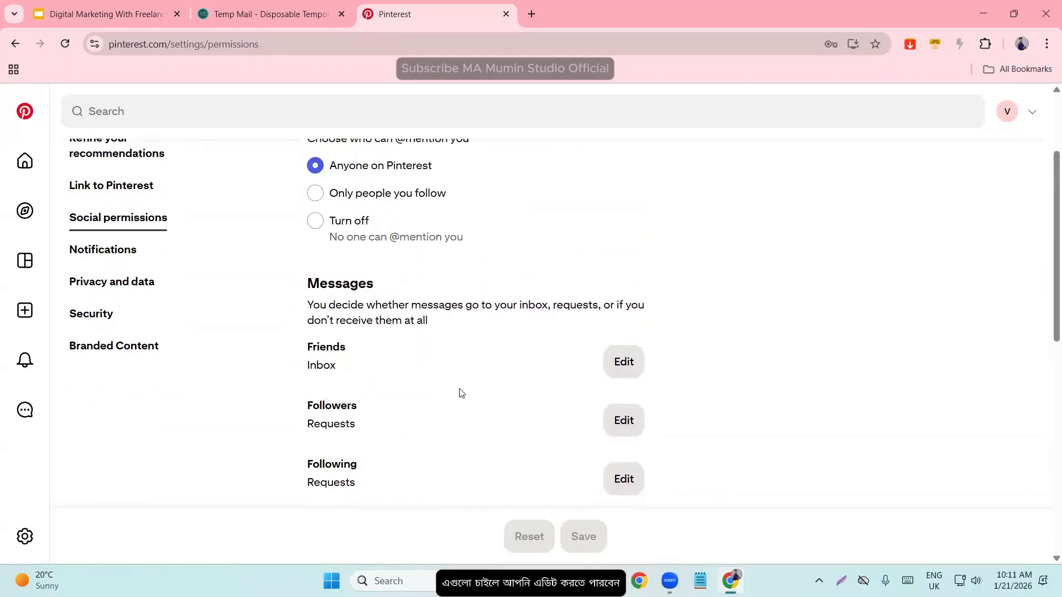
pyautogui.click(635, 361)
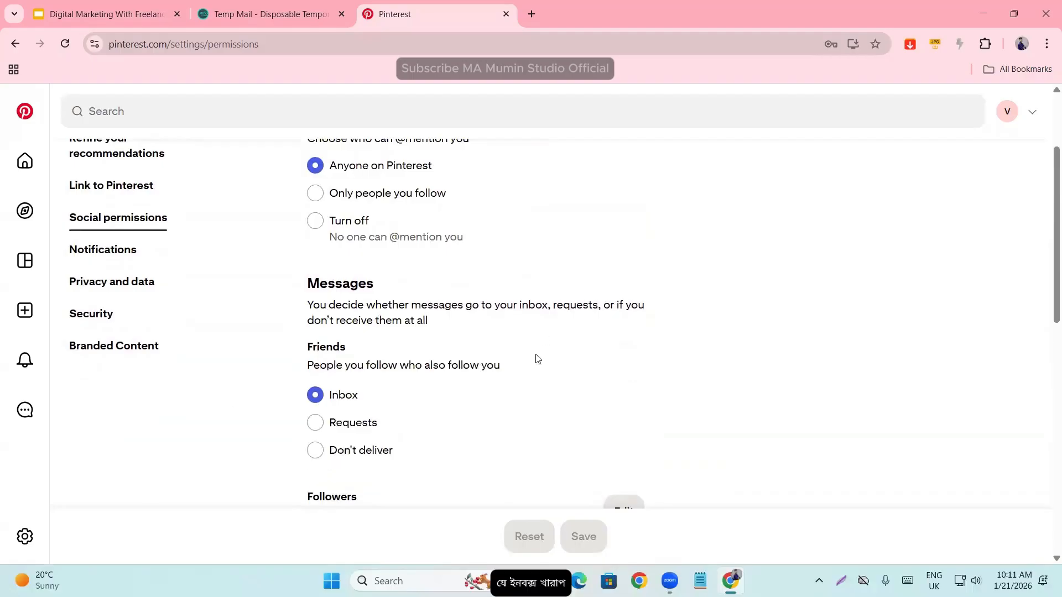
pyautogui.scroll(-2, 387, 365)
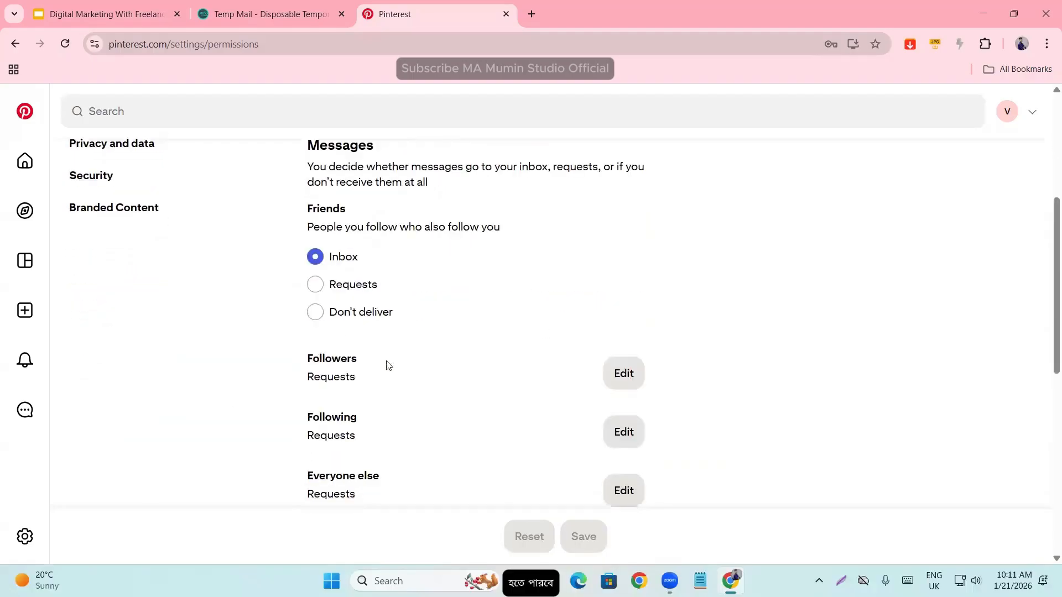
pyautogui.click(332, 287)
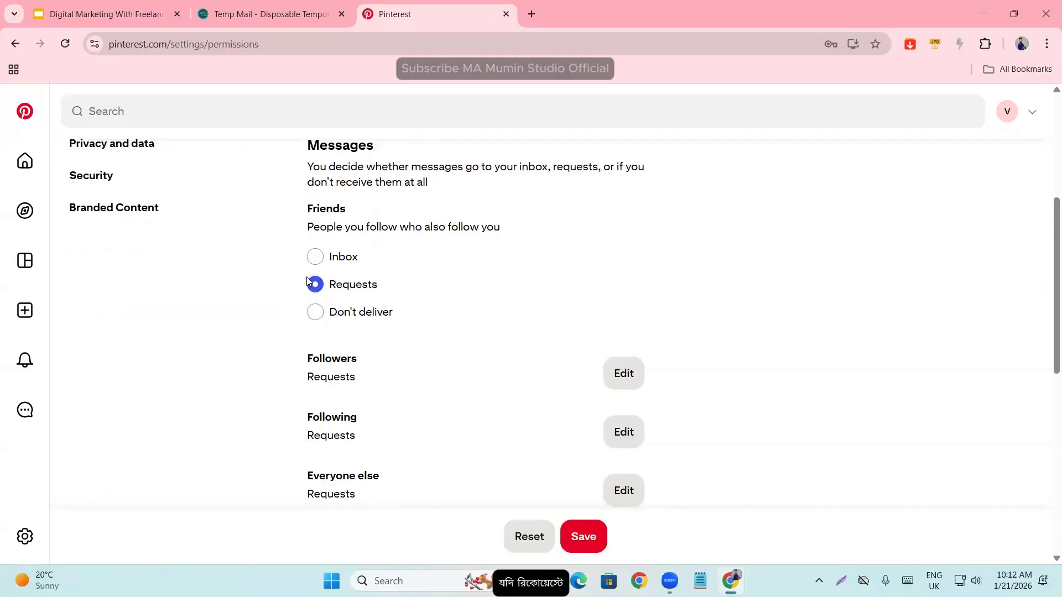
pyautogui.click(337, 314)
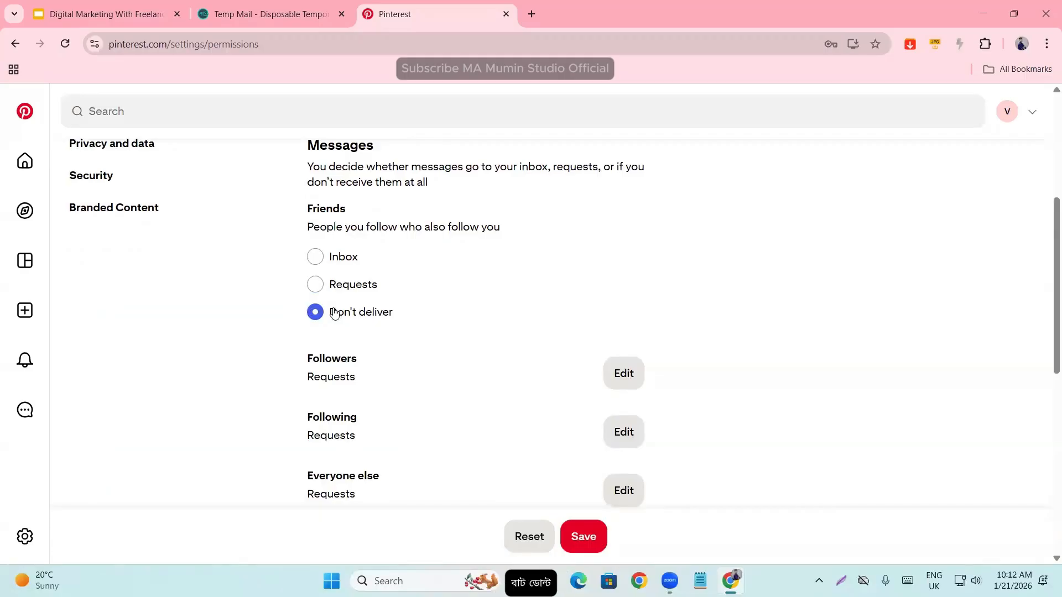
pyautogui.click(315, 257)
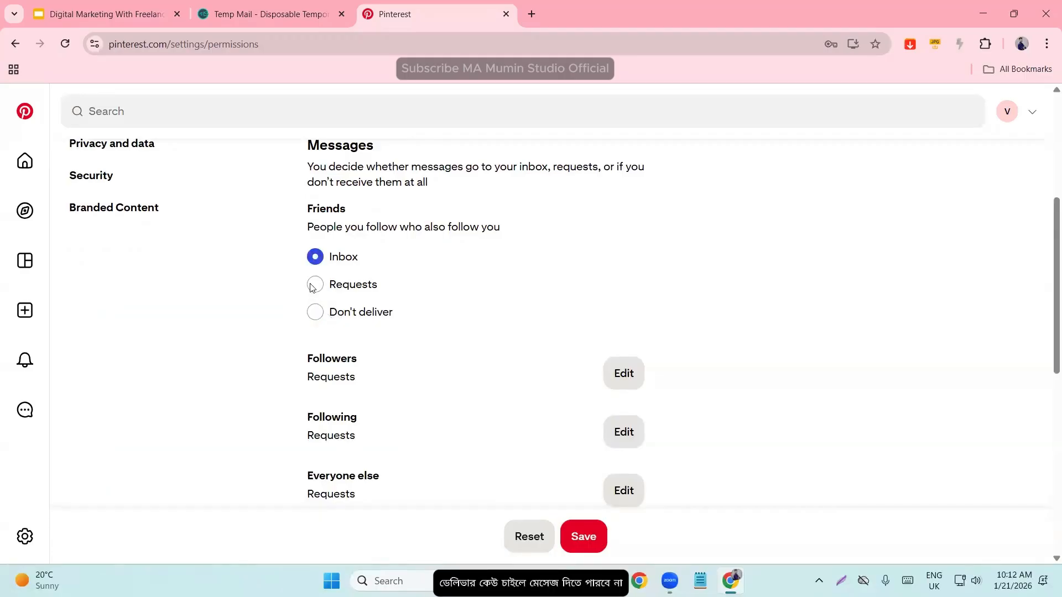
# - Examine the Comments section of the social permissions, starting with Allow comments on your Pins
pyautogui.scroll(-3, 386, 329)
pyautogui.scroll(-2, 405, 322)
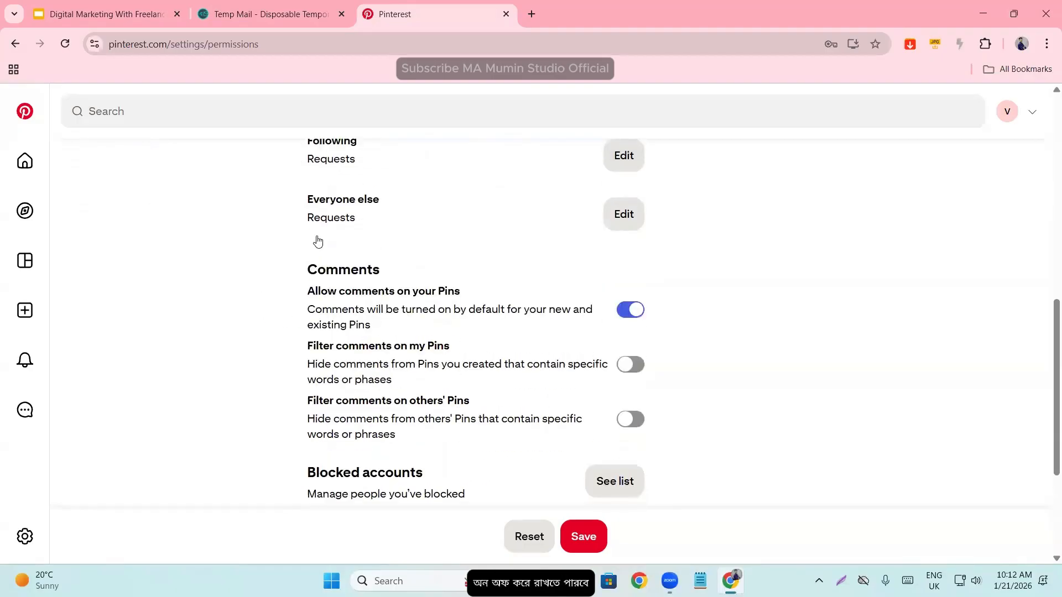
pyautogui.moveTo(292, 281); pyautogui.dragTo(402, 269)
pyautogui.click(412, 274)
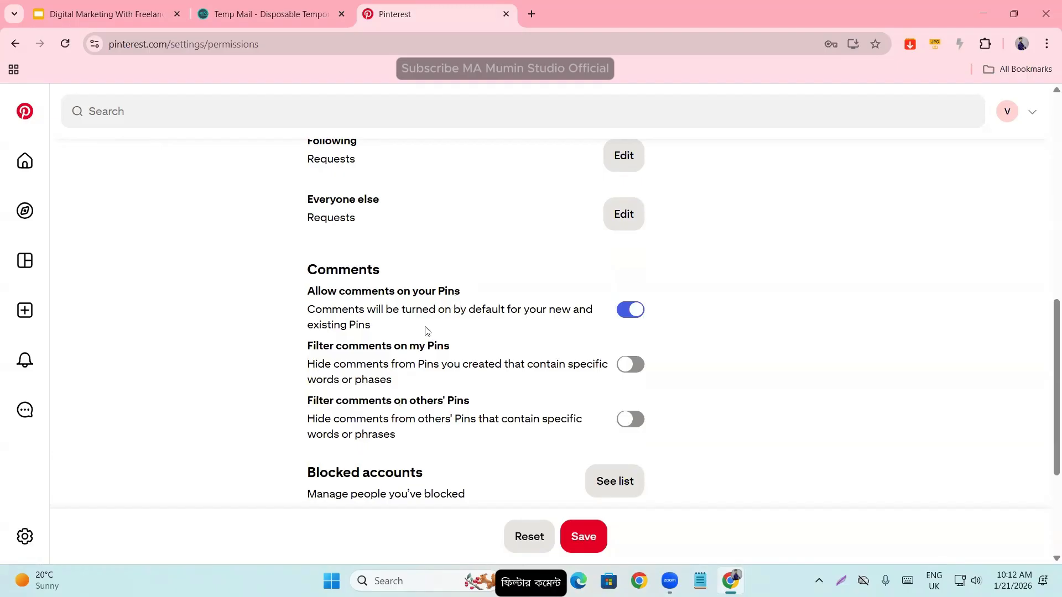
# - Try the comment filter for my Pins, place the cursor in its blocked words field, and turn the filter back off
pyautogui.click(627, 374)
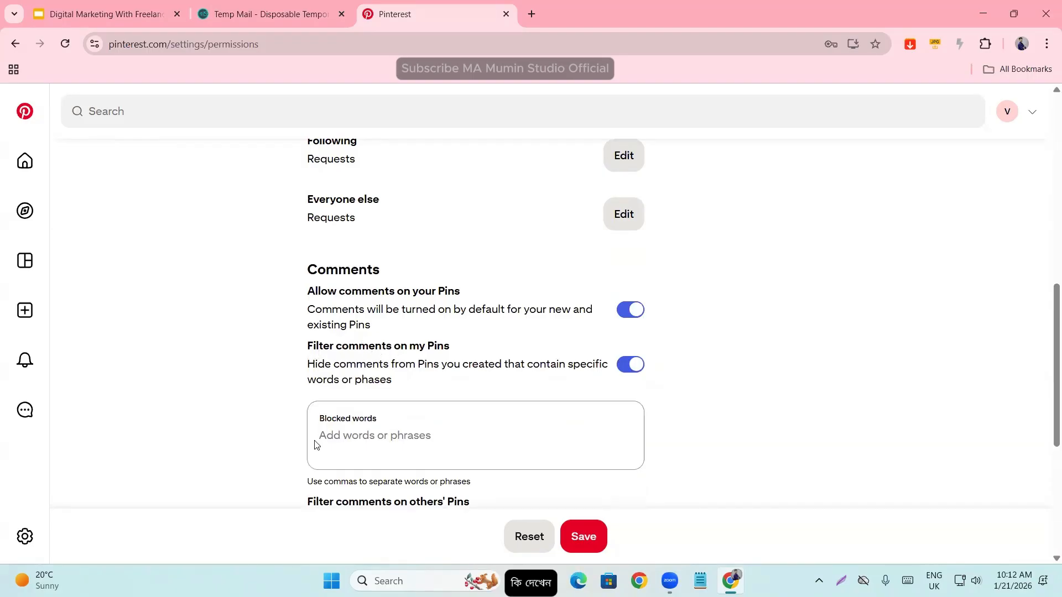
pyautogui.click(359, 437)
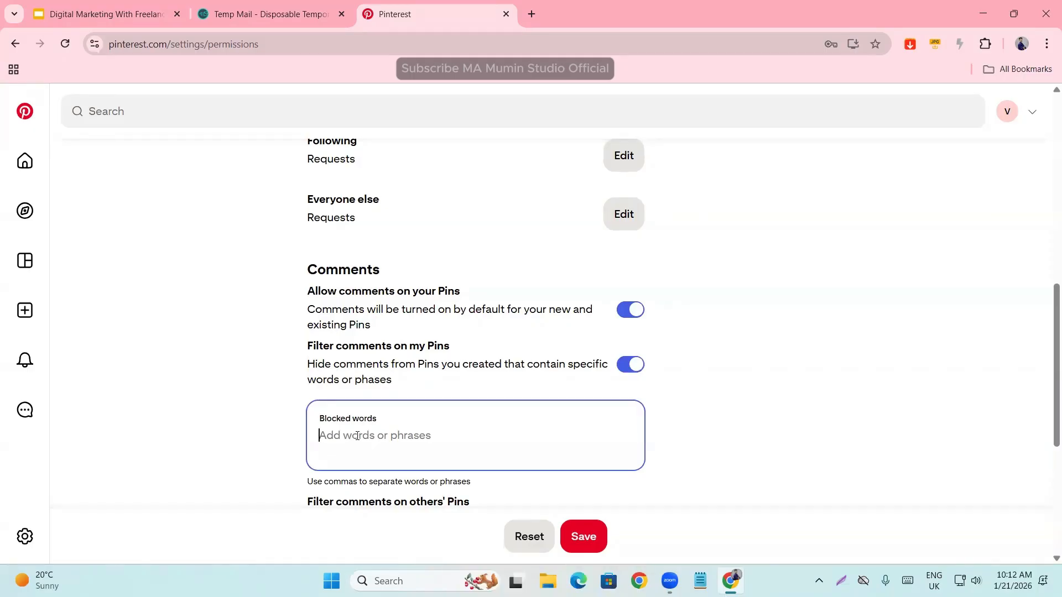
pyautogui.scroll(-1, 372, 407)
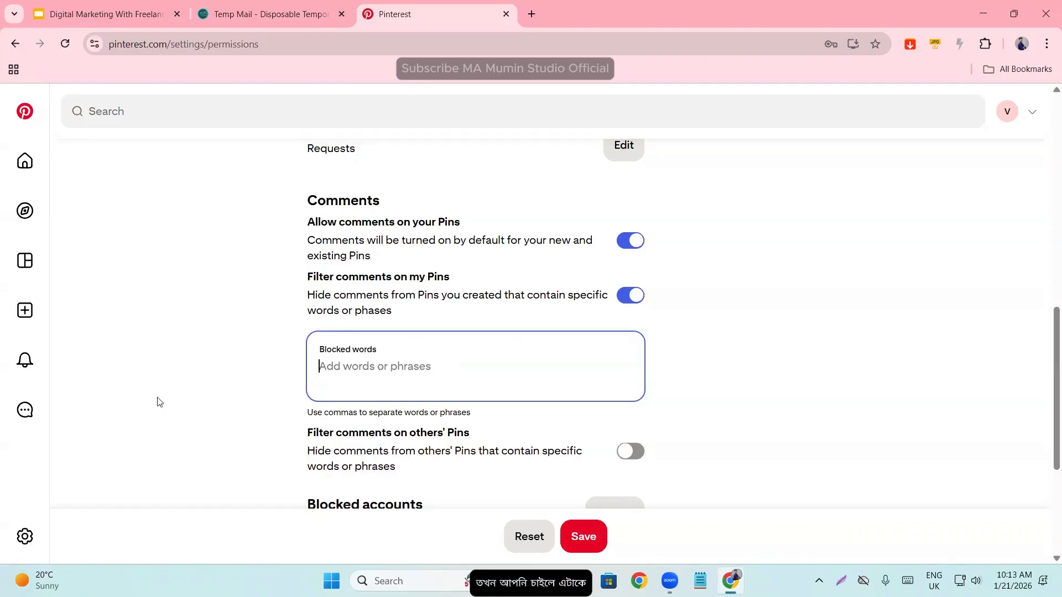
pyautogui.click(631, 294)
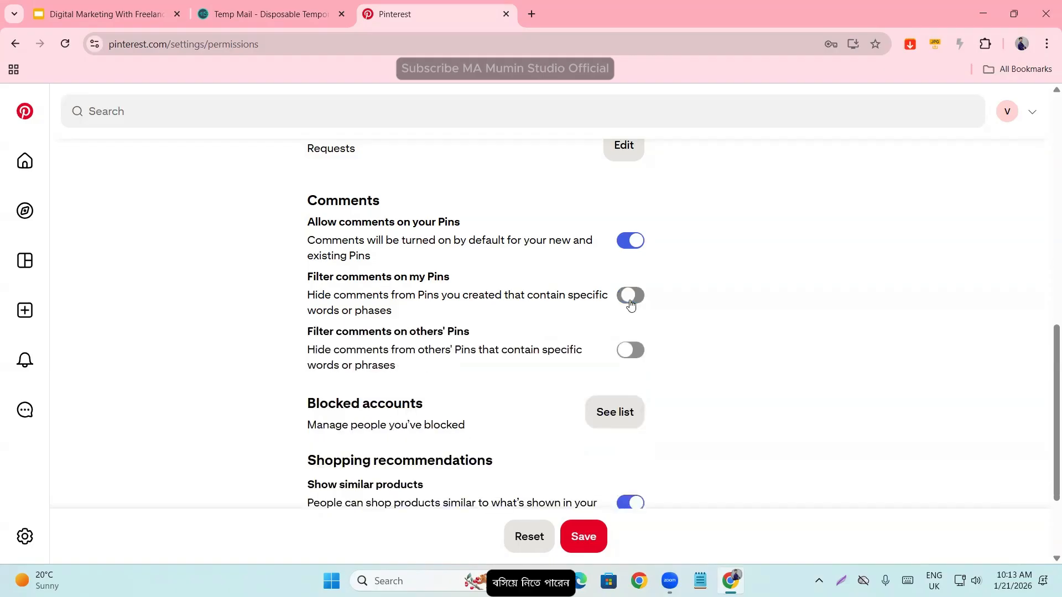
# - Try the comment filter for others' Pins to view its blocked words field, and turn it back off
pyautogui.scroll(-3, 426, 372)
pyautogui.scroll(1, 401, 366)
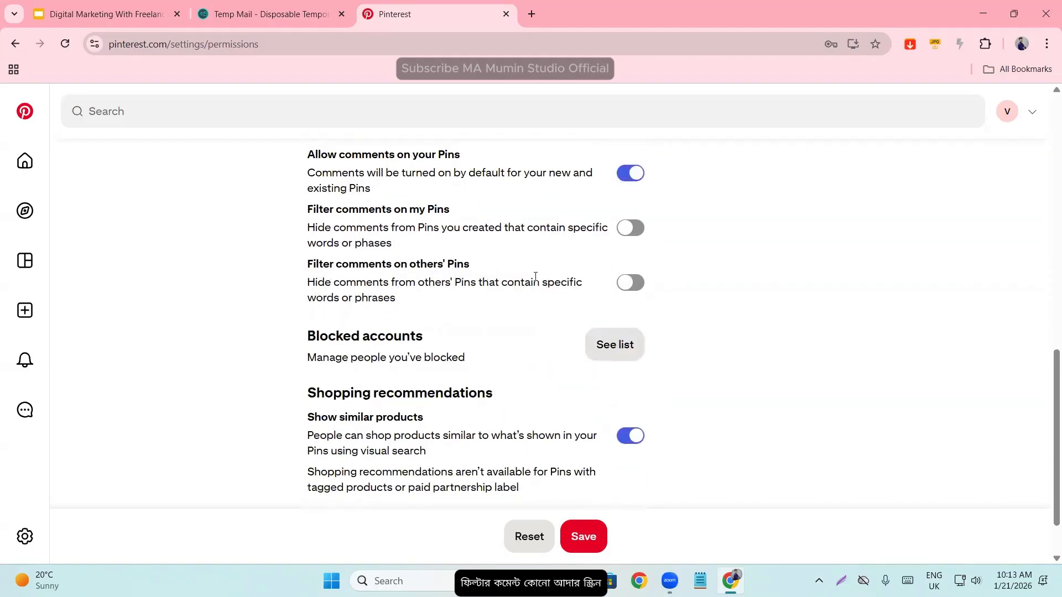
pyautogui.click(633, 285)
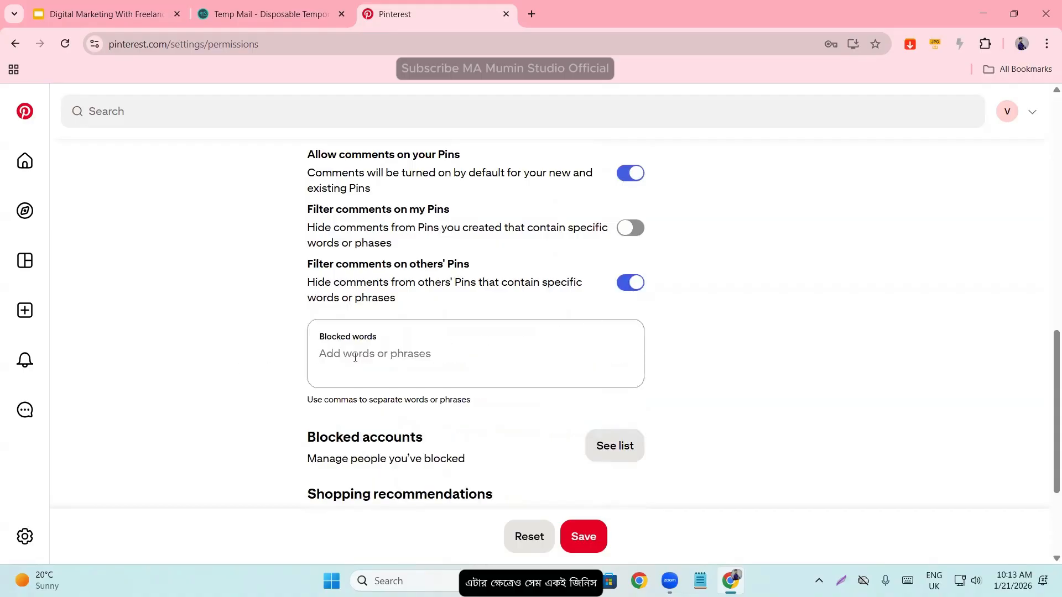
pyautogui.click(630, 283)
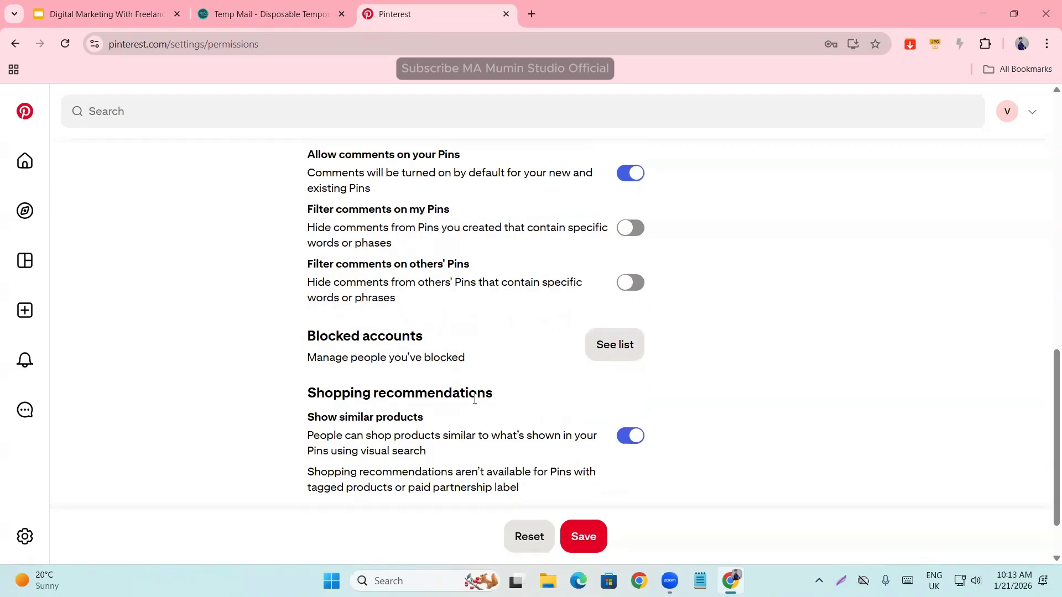
pyautogui.scroll(-1, 339, 374)
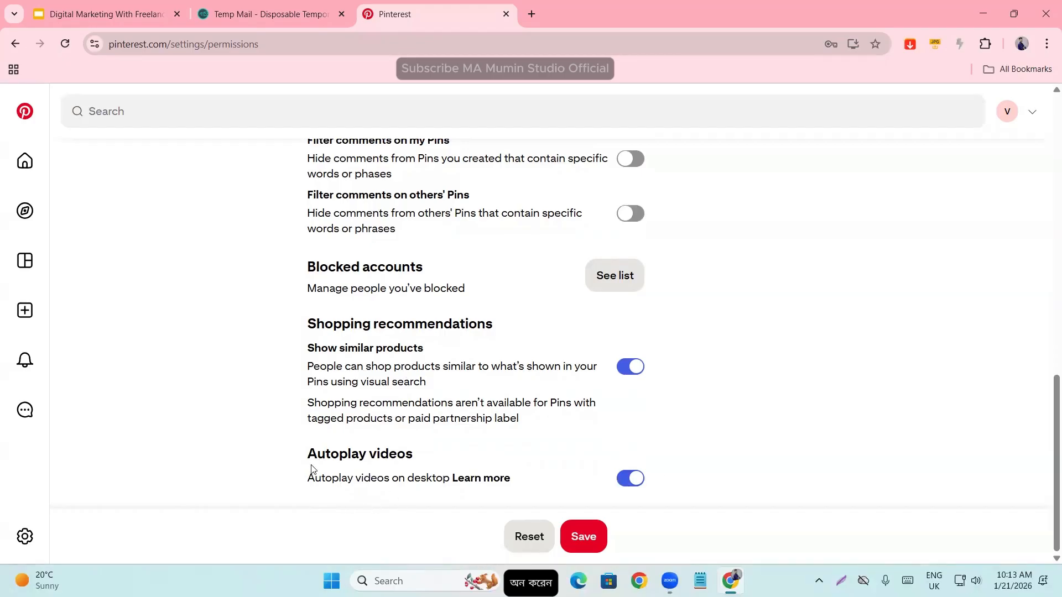
pyautogui.moveTo(308, 477); pyautogui.dragTo(444, 475)
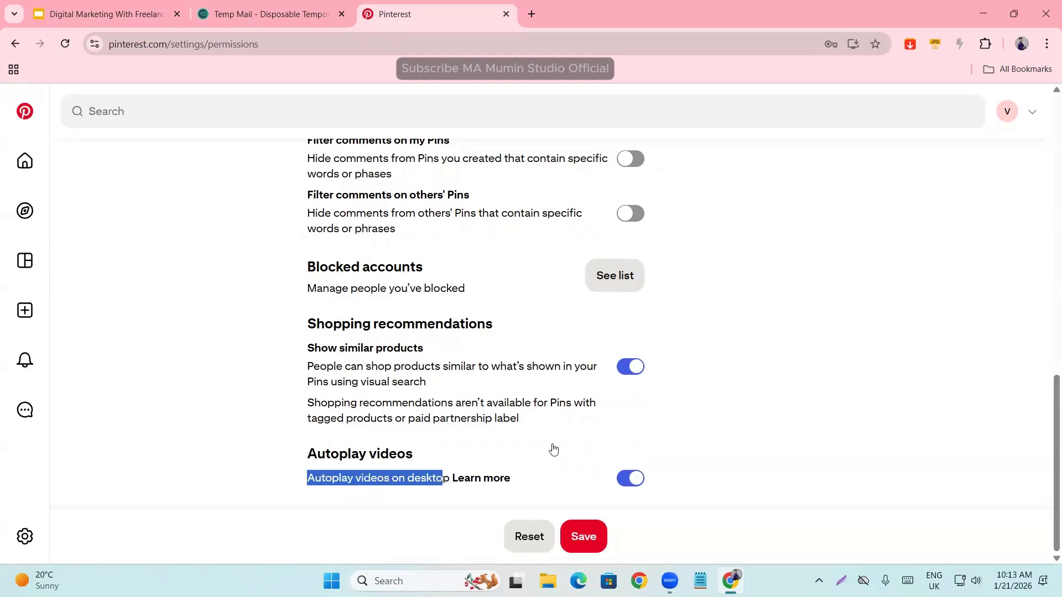
pyautogui.click(760, 409)
pyautogui.scroll(5, 628, 473)
pyautogui.scroll(8, 627, 473)
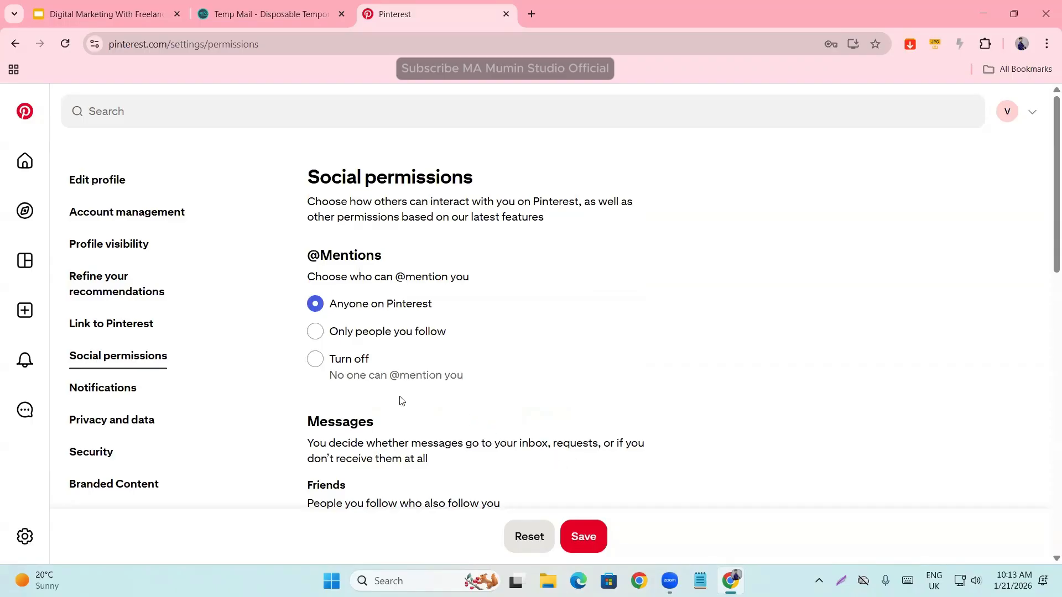
pyautogui.scroll(-10, 550, 351)
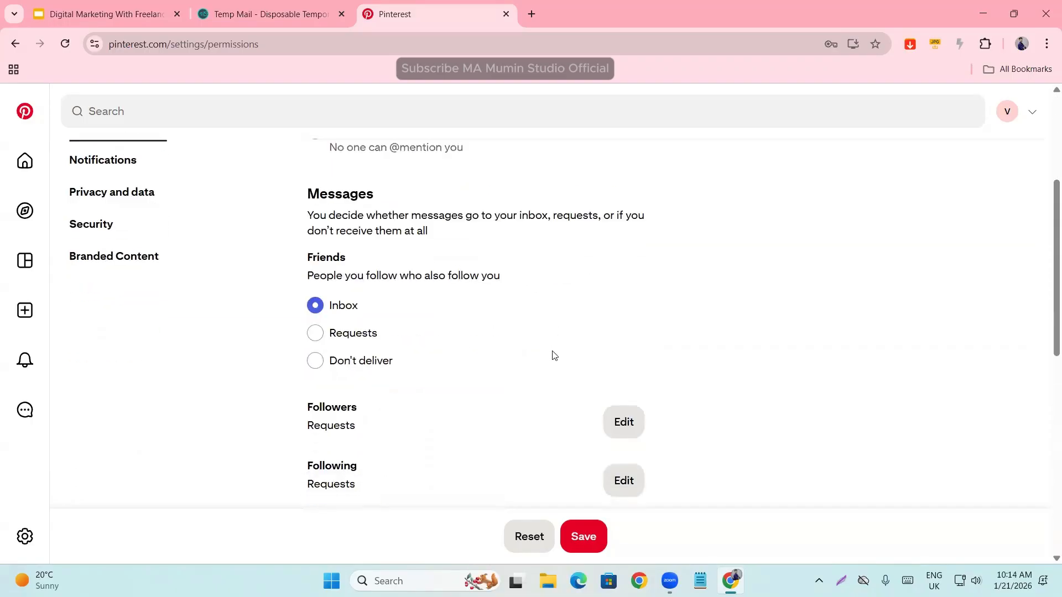
pyautogui.scroll(1, 485, 354)
pyautogui.scroll(10, 486, 354)
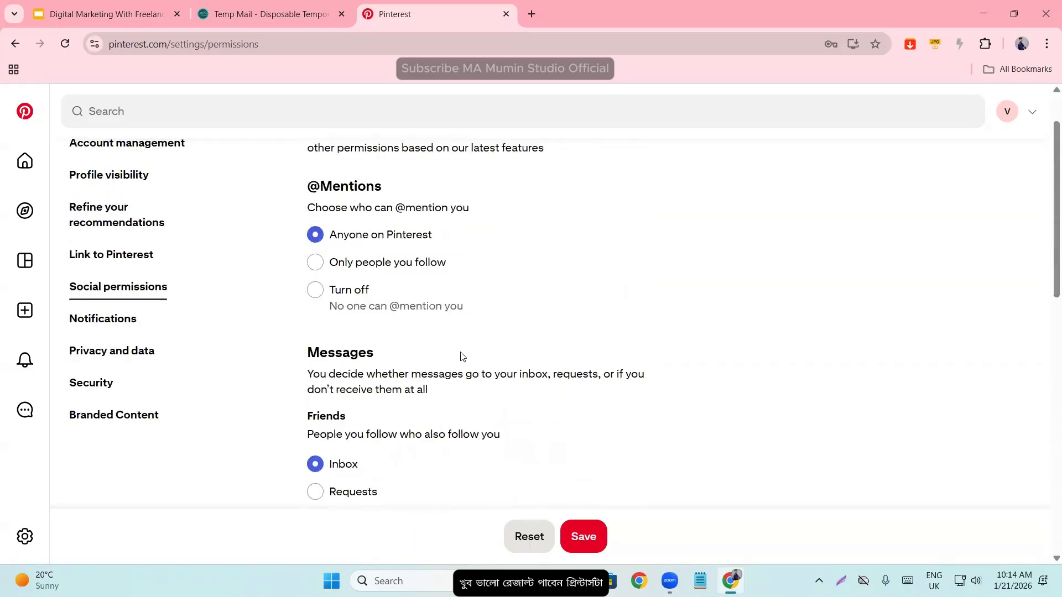
# - Open the Notifications settings and examine the Comments, Saves, and Views and impressions entries under Pins you published
pyautogui.click(85, 317)
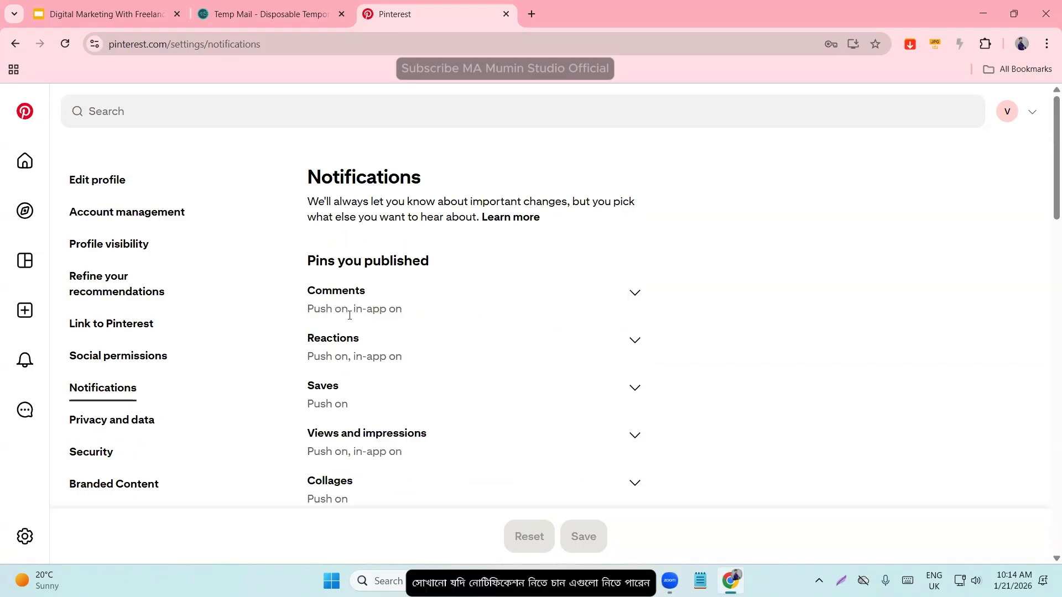
pyautogui.moveTo(353, 314); pyautogui.dragTo(501, 306)
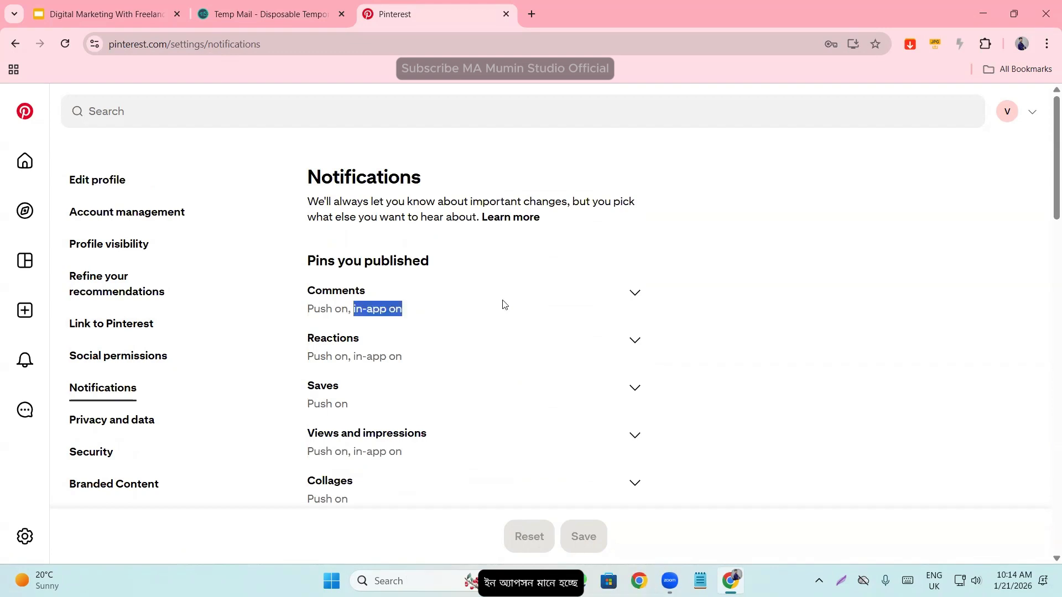
pyautogui.click(711, 314)
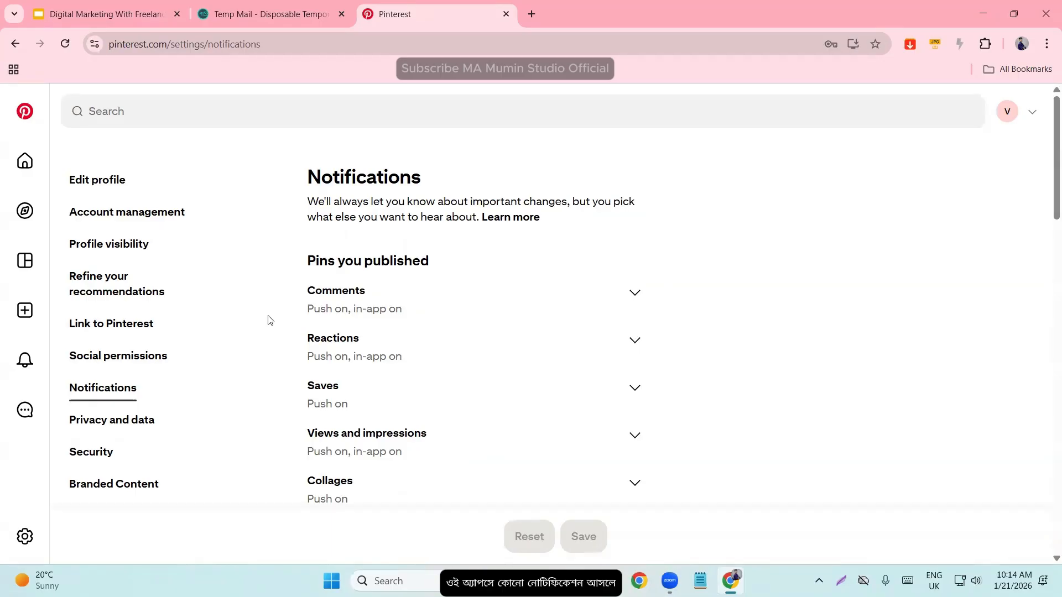
pyautogui.moveTo(354, 307); pyautogui.dragTo(449, 307)
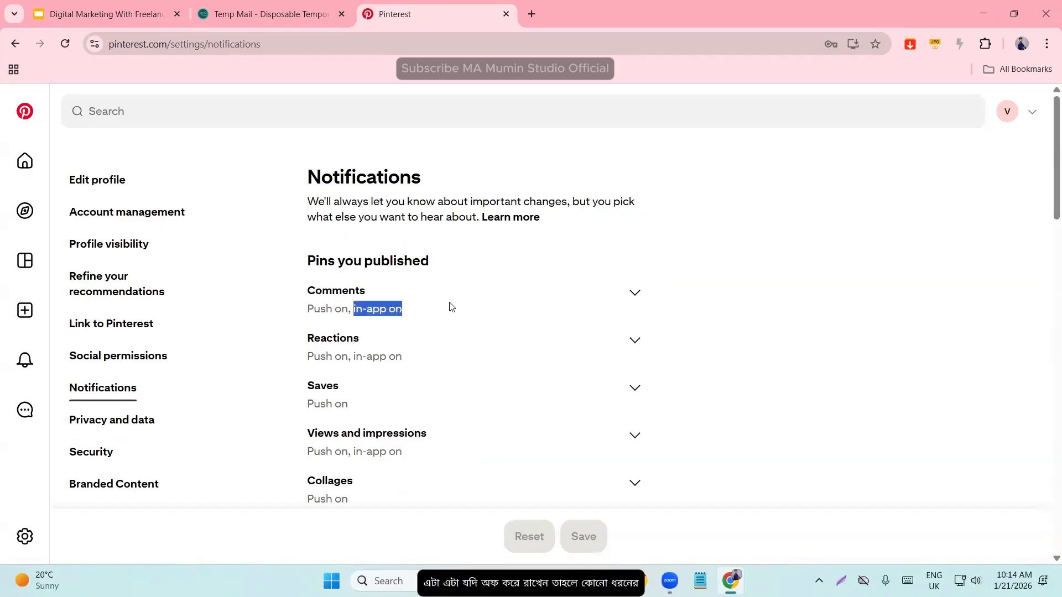
pyautogui.click(853, 341)
pyautogui.scroll(-1, 430, 351)
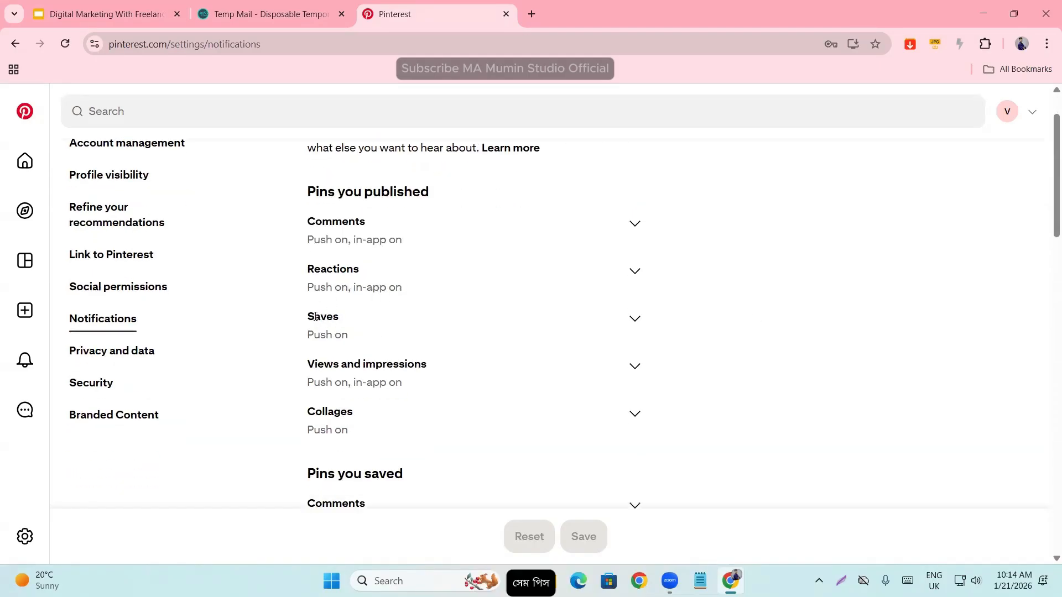
pyautogui.doubleClick(315, 317)
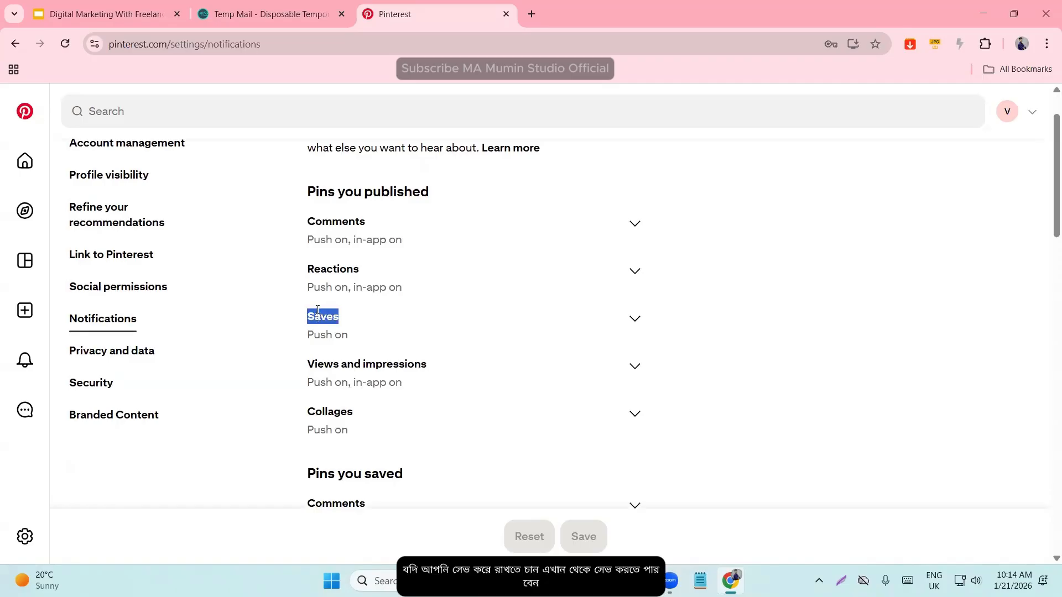
pyautogui.tripleClick(366, 363)
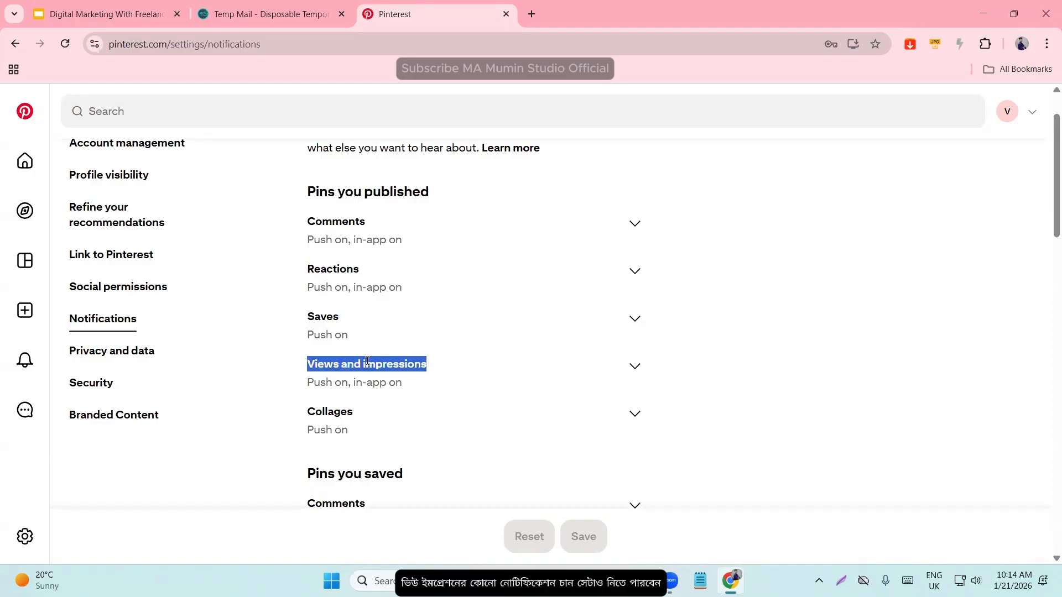
# - Turn off email notifications for Pinterest announcements under Others, save the notification settings and reload the page
pyautogui.scroll(-4, 473, 395)
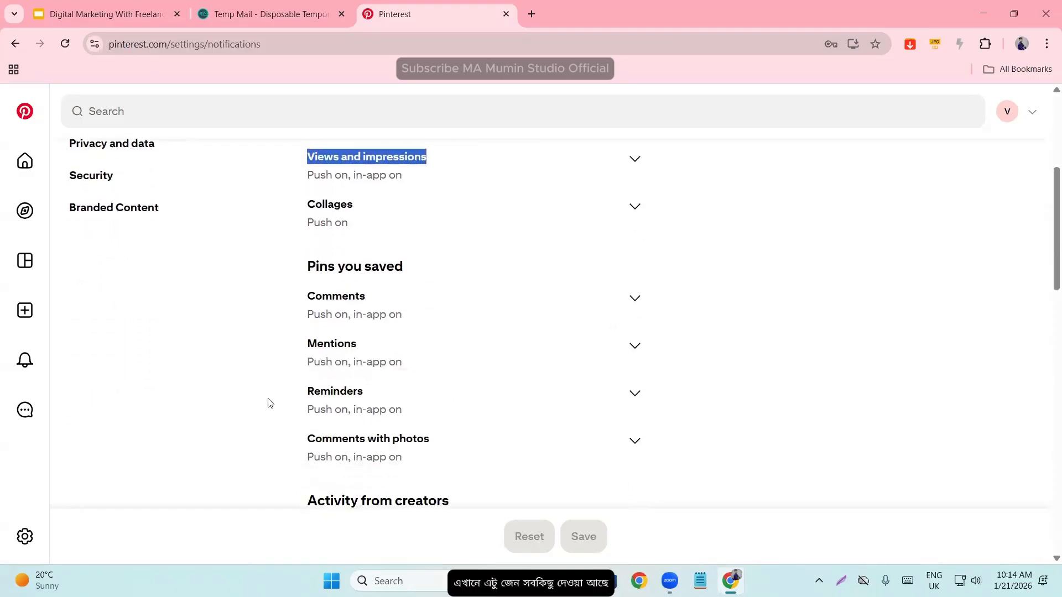
pyautogui.scroll(-1, 531, 437)
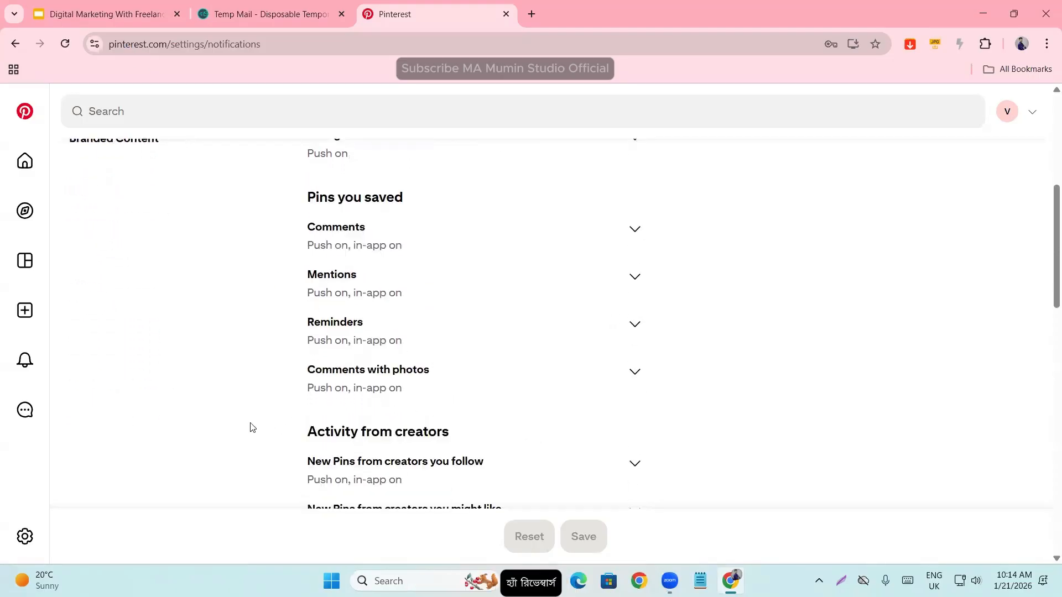
pyautogui.scroll(-6, 564, 459)
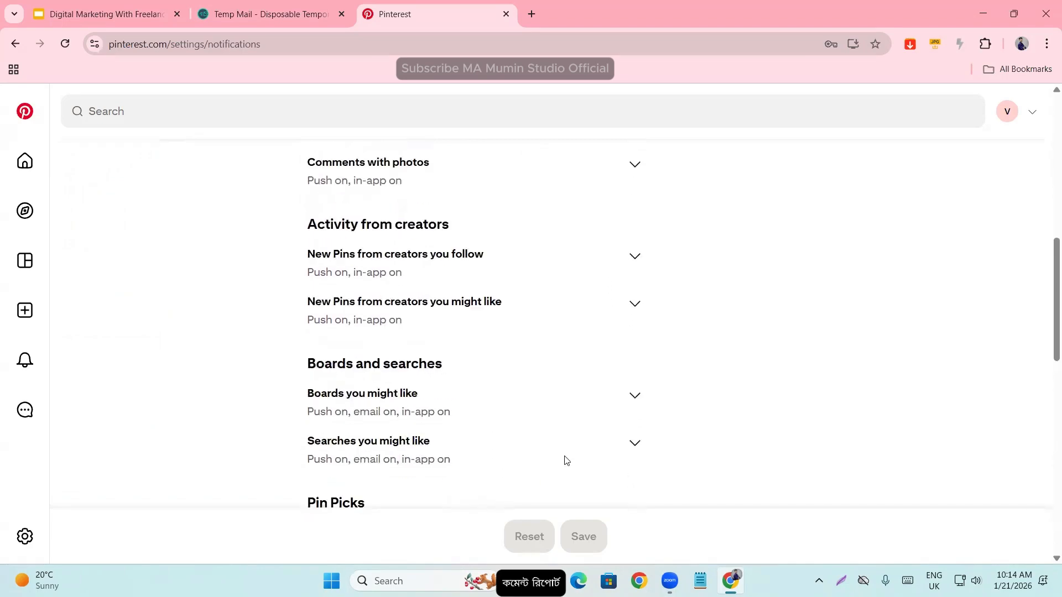
pyautogui.scroll(-8, 565, 460)
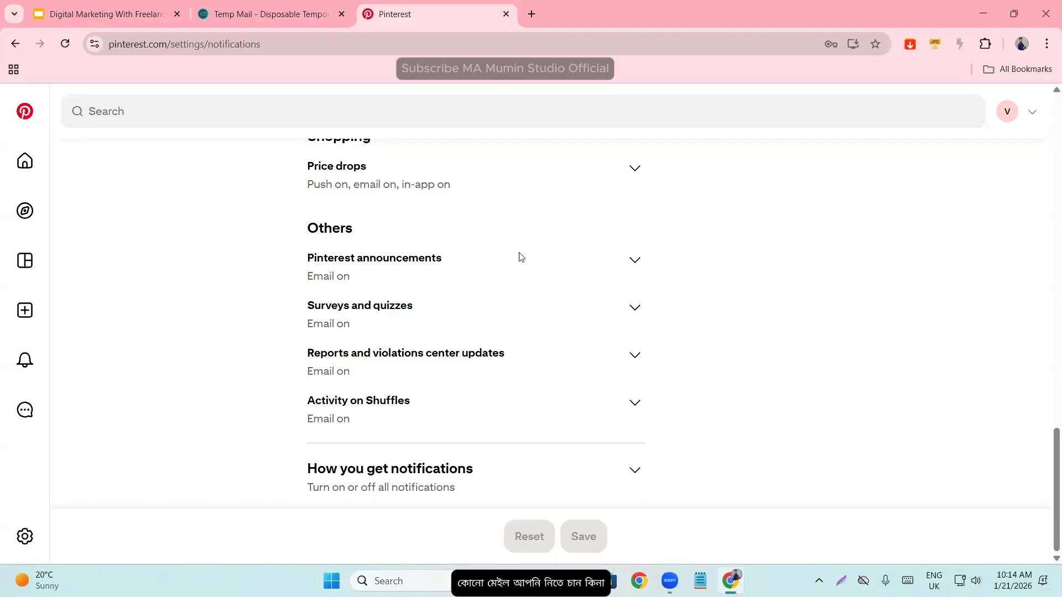
pyautogui.click(634, 262)
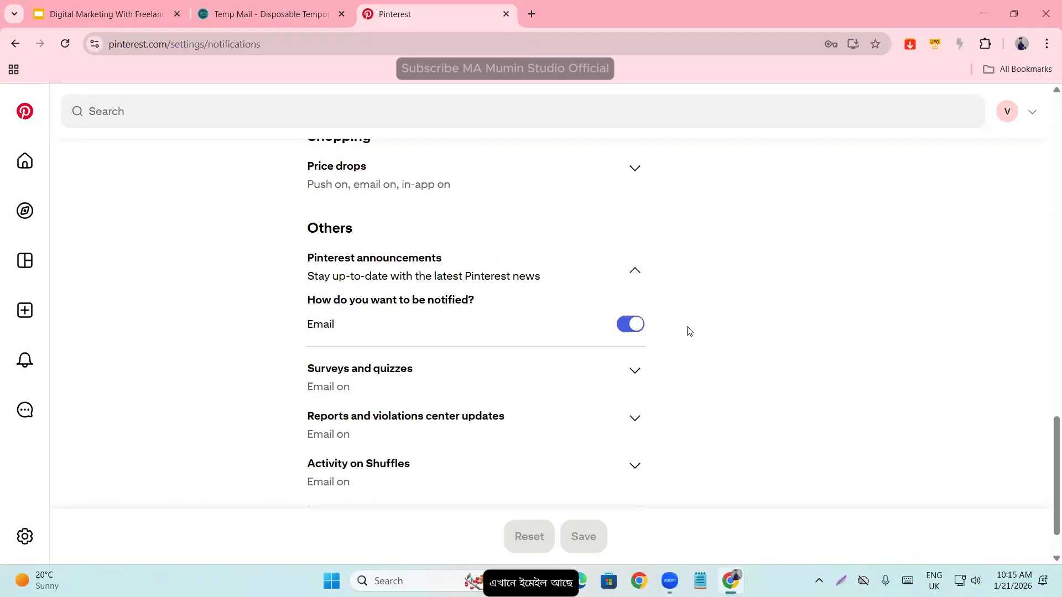
pyautogui.click(635, 326)
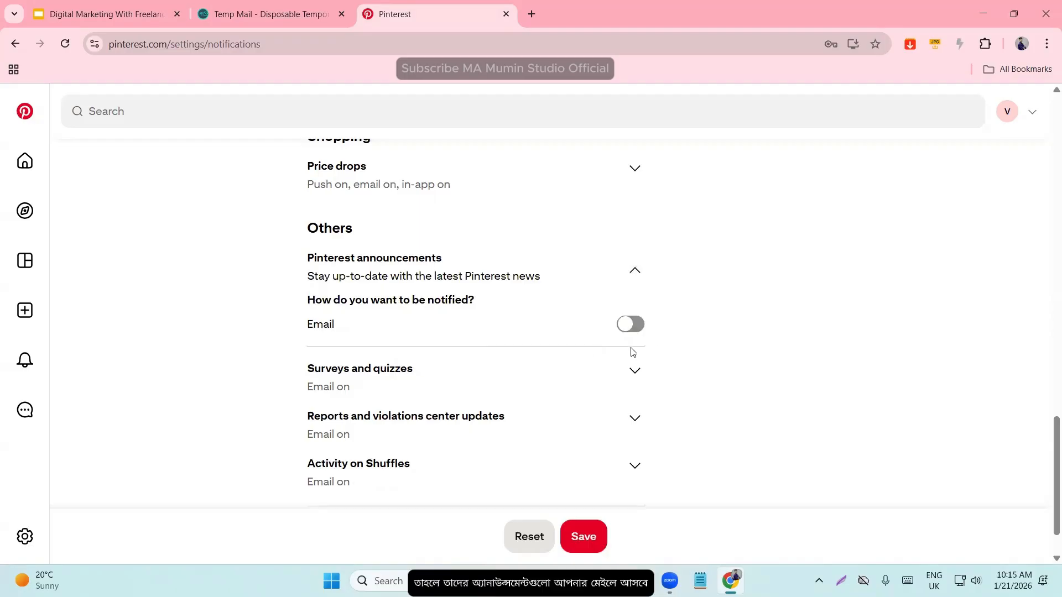
pyautogui.click(572, 529)
pyautogui.scroll(10, 503, 309)
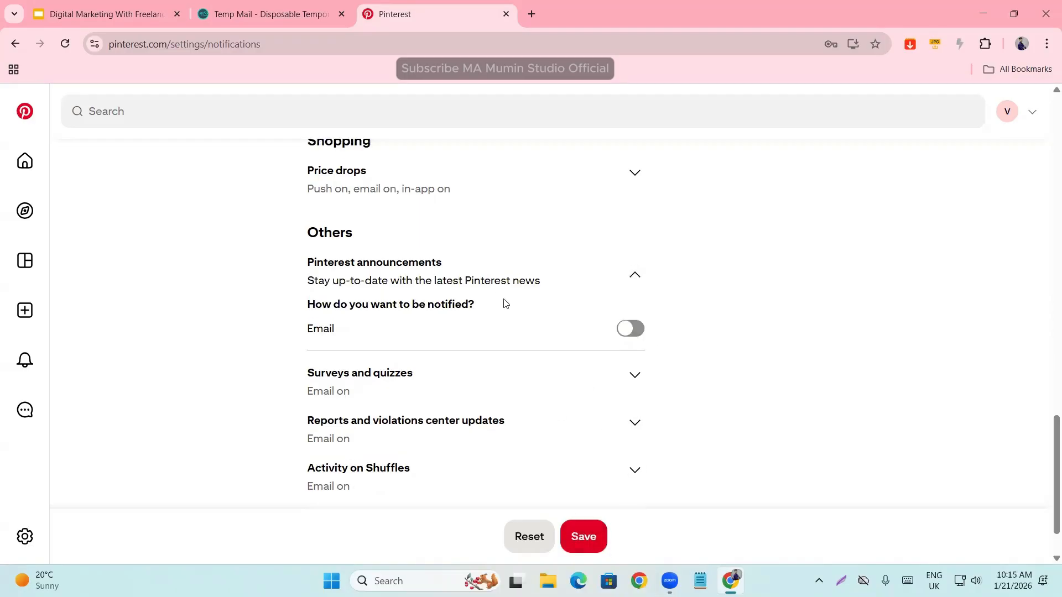
pyautogui.scroll(10, 506, 365)
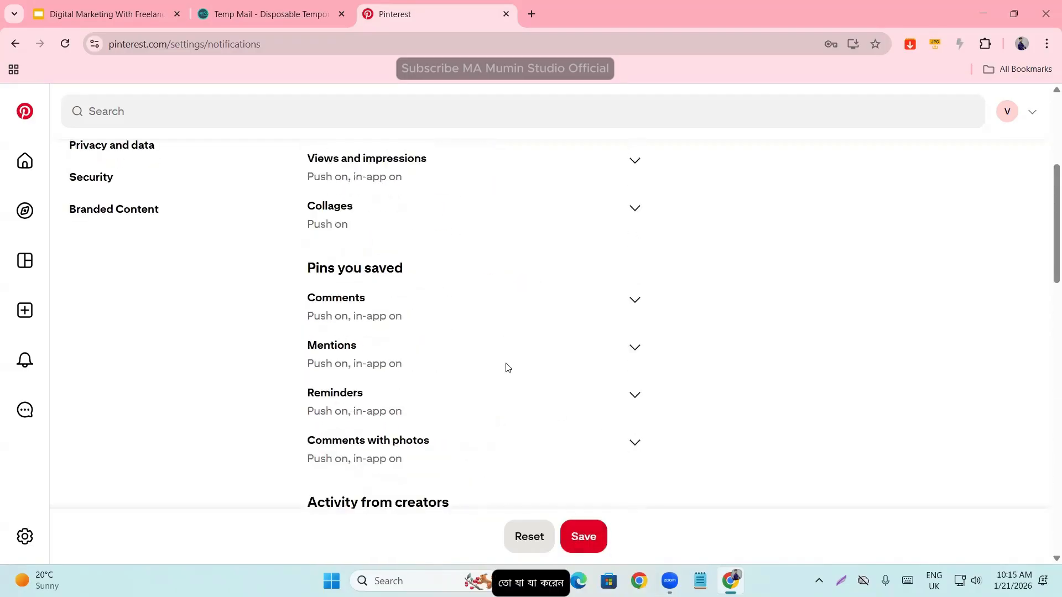
pyautogui.click(580, 535)
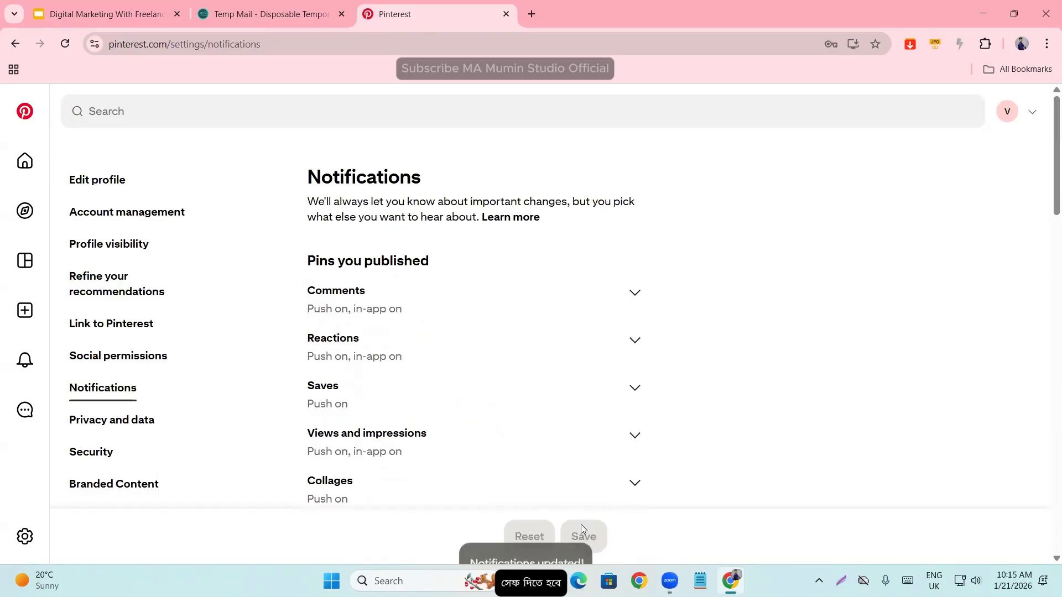
pyautogui.click(65, 43)
pyautogui.scroll(-5, 455, 364)
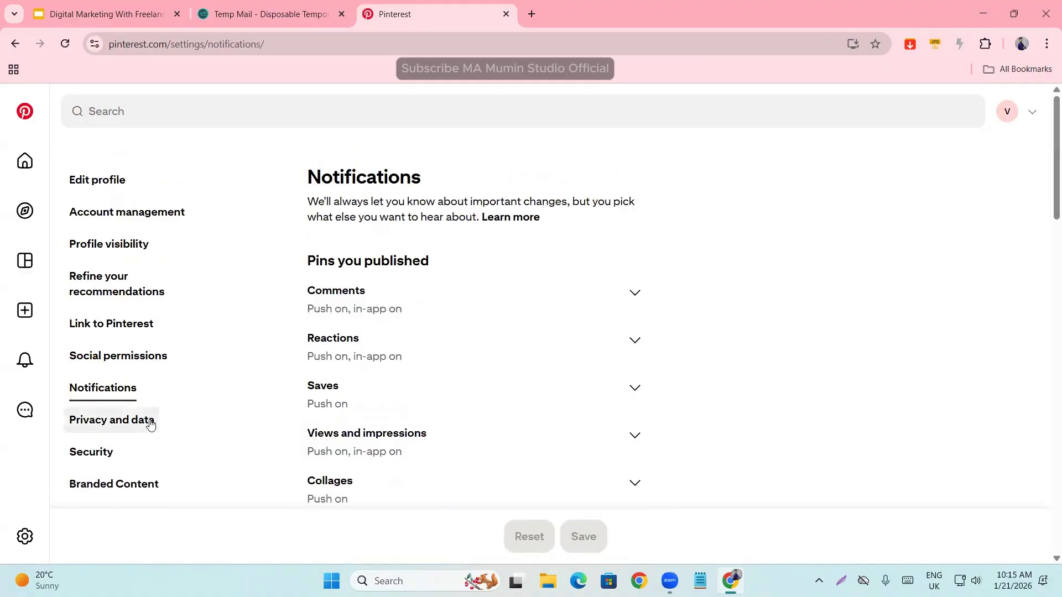
# - Open the Privacy and data settings and review the Ads personalization and GenAI options
pyautogui.click(149, 423)
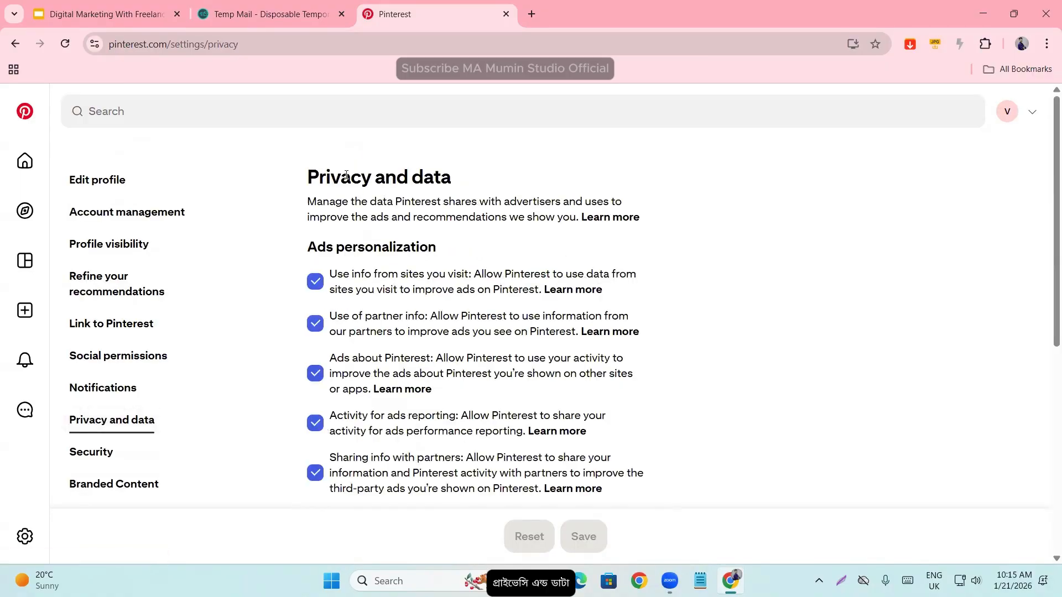
pyautogui.moveTo(304, 172); pyautogui.dragTo(531, 172)
pyautogui.click(663, 310)
pyautogui.scroll(-6, 663, 311)
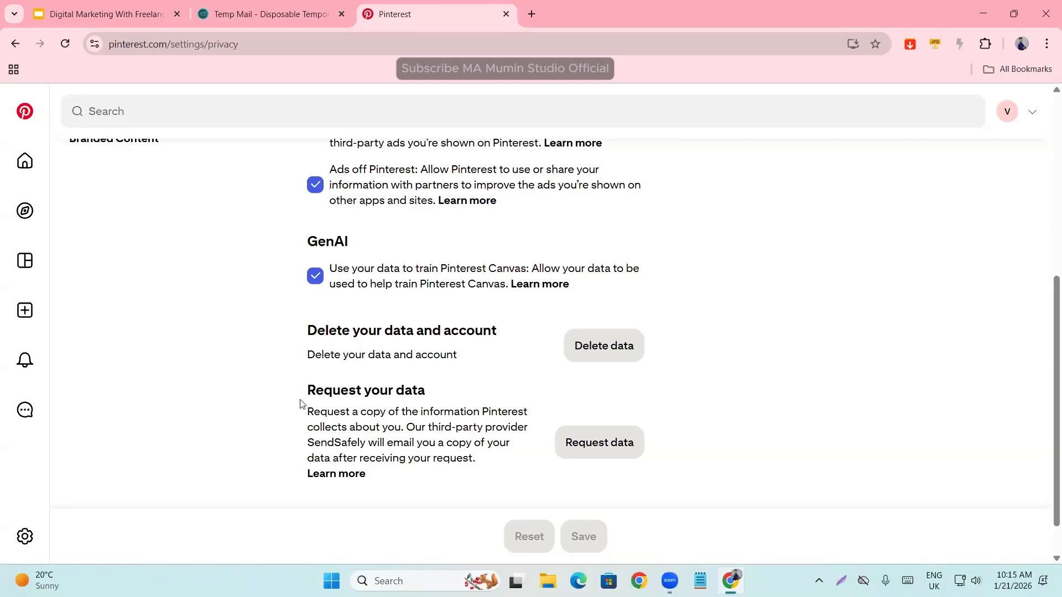
# - Examine the Request your data and Delete your data and account sections of the privacy settings
pyautogui.moveTo(303, 404); pyautogui.dragTo(474, 387)
pyautogui.click(467, 381)
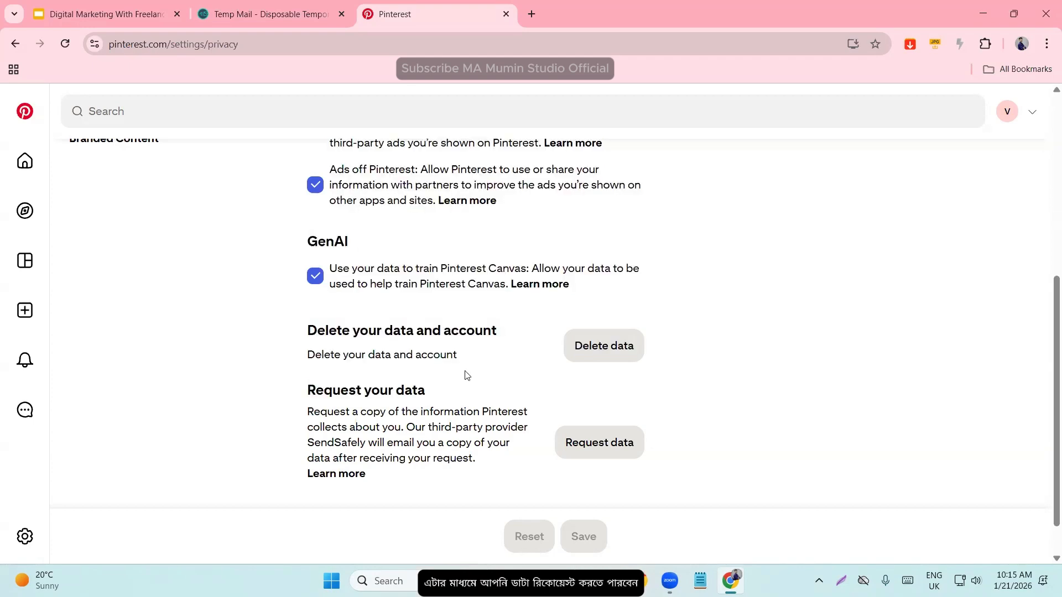
pyautogui.moveTo(283, 337); pyautogui.dragTo(450, 354)
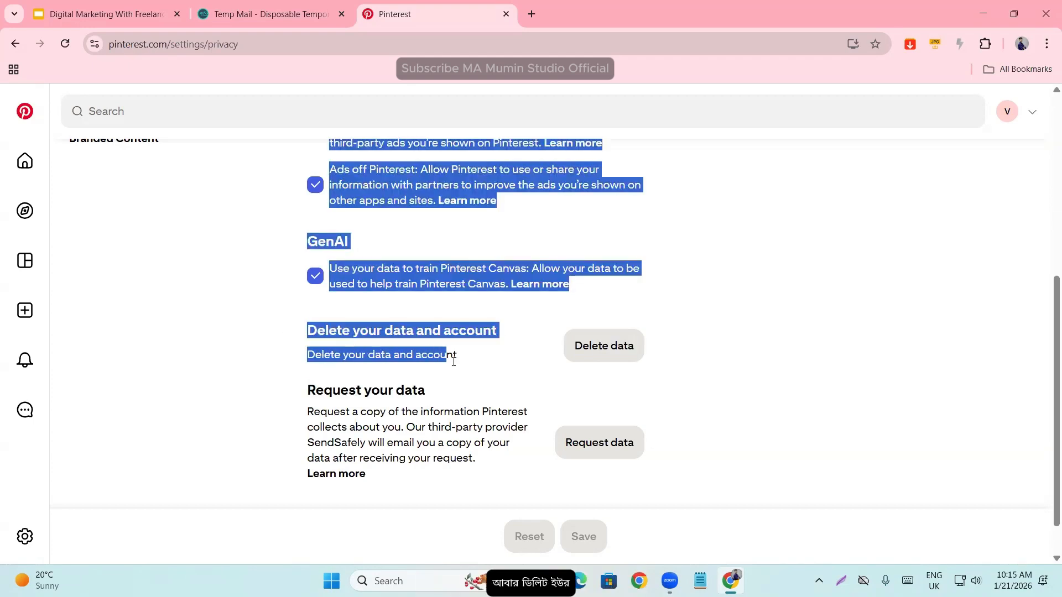
pyautogui.click(491, 334)
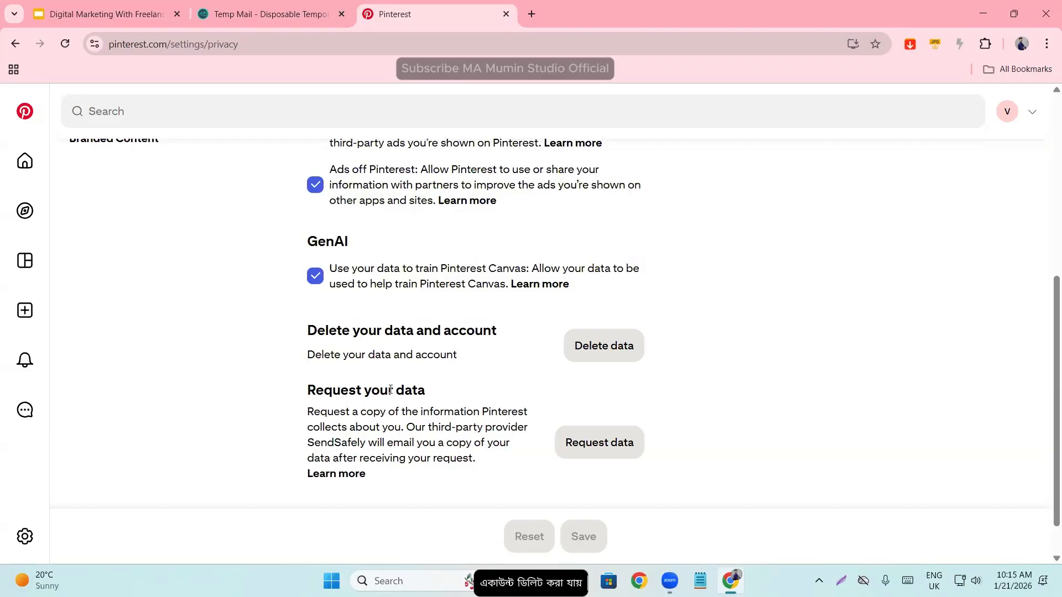
pyautogui.scroll(6, 396, 363)
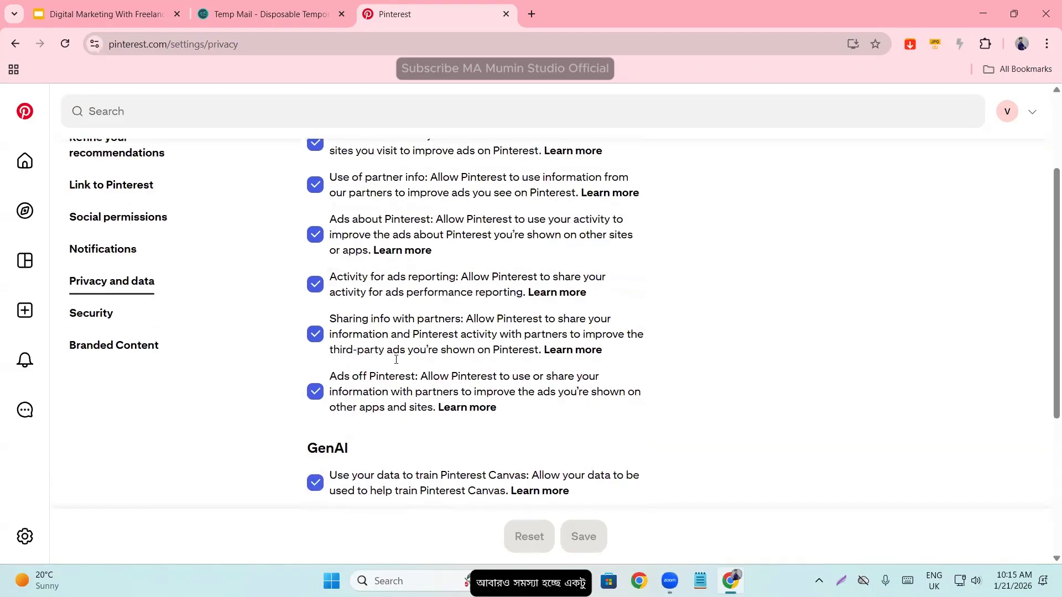
pyautogui.scroll(-2, 298, 252)
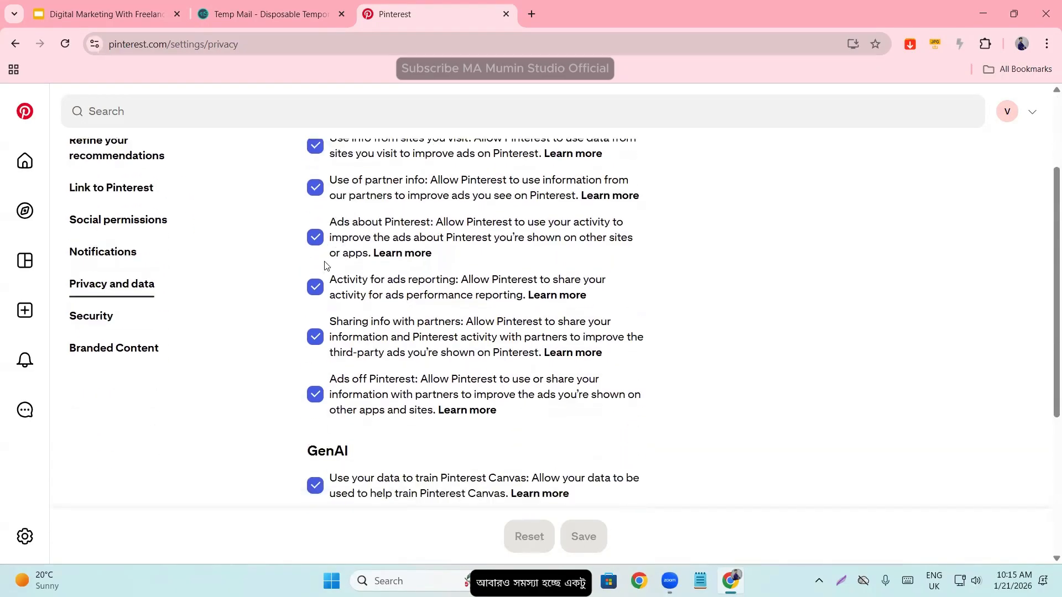
# - Open the Security settings and examine the introduction and the Two-factor authentication section
pyautogui.click(105, 323)
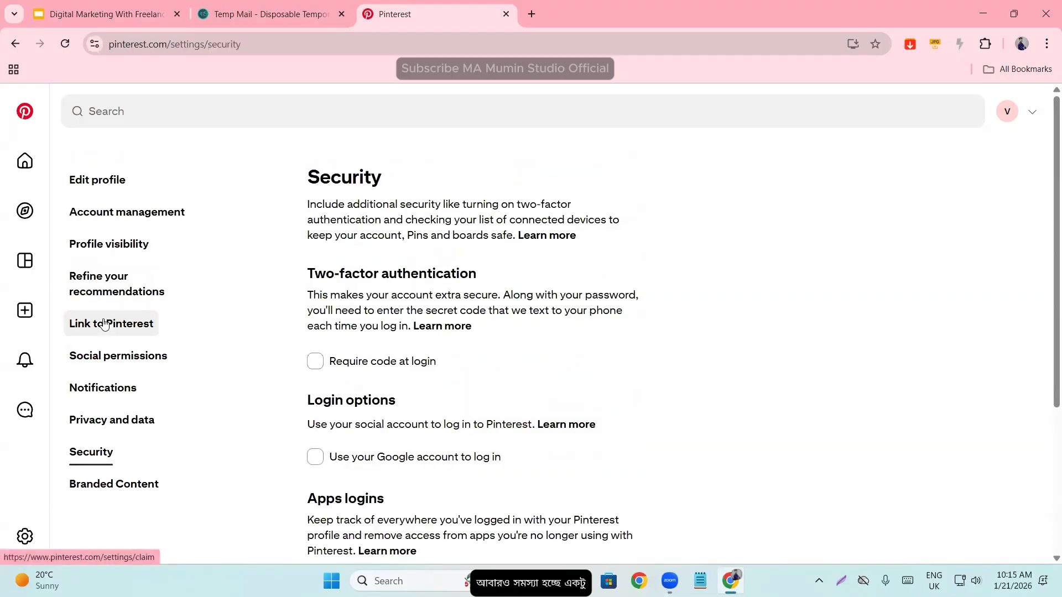
pyautogui.moveTo(289, 170); pyautogui.dragTo(645, 392)
pyautogui.click(645, 392)
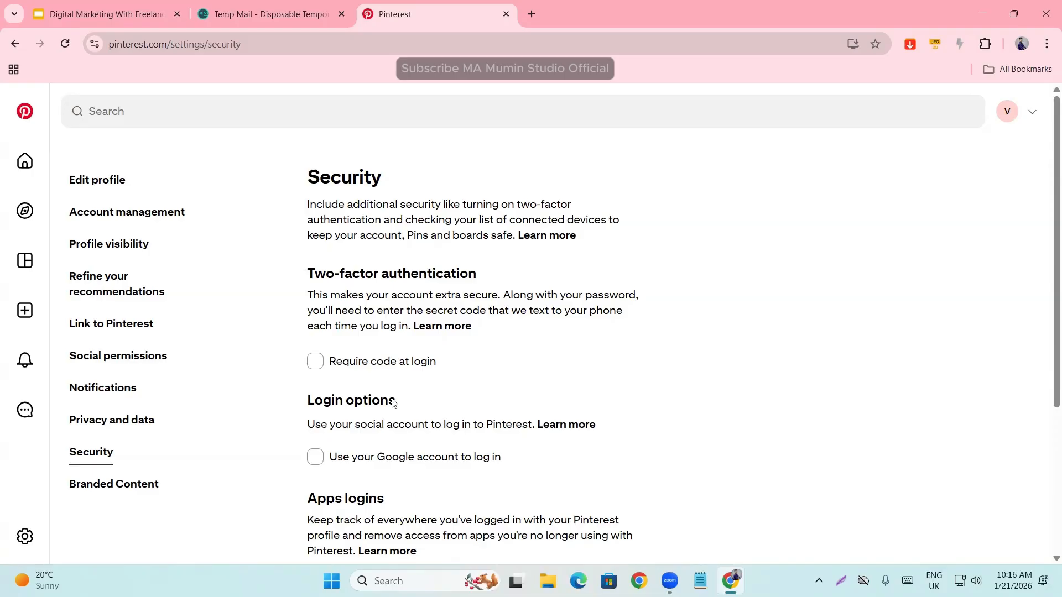
pyautogui.moveTo(301, 273); pyautogui.dragTo(477, 289)
pyautogui.click(606, 449)
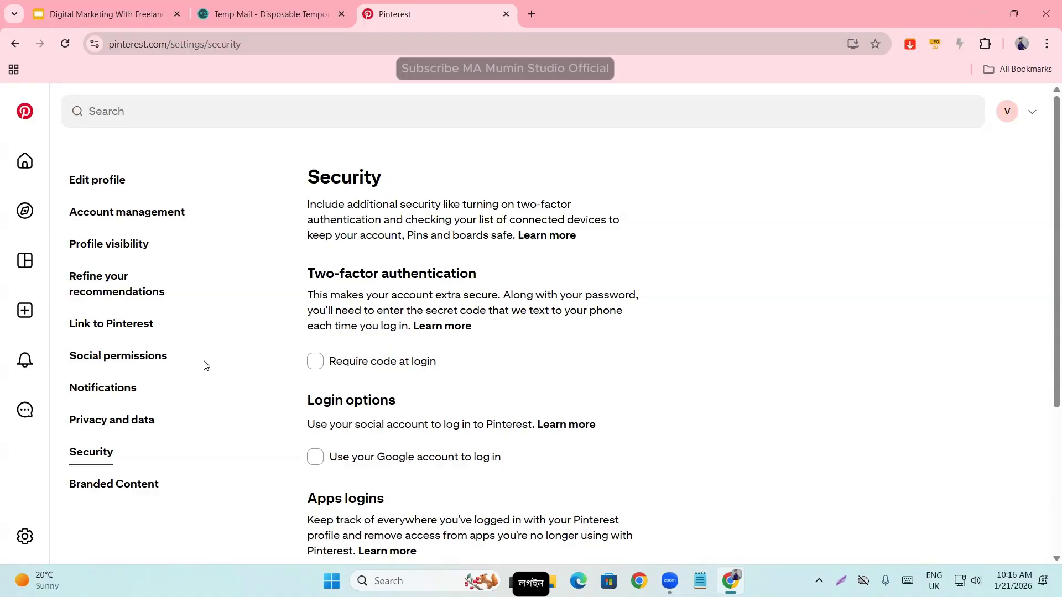
# - Review the Login options, Apps logins and Connected devices sections of the Security settings
pyautogui.scroll(-1, 357, 388)
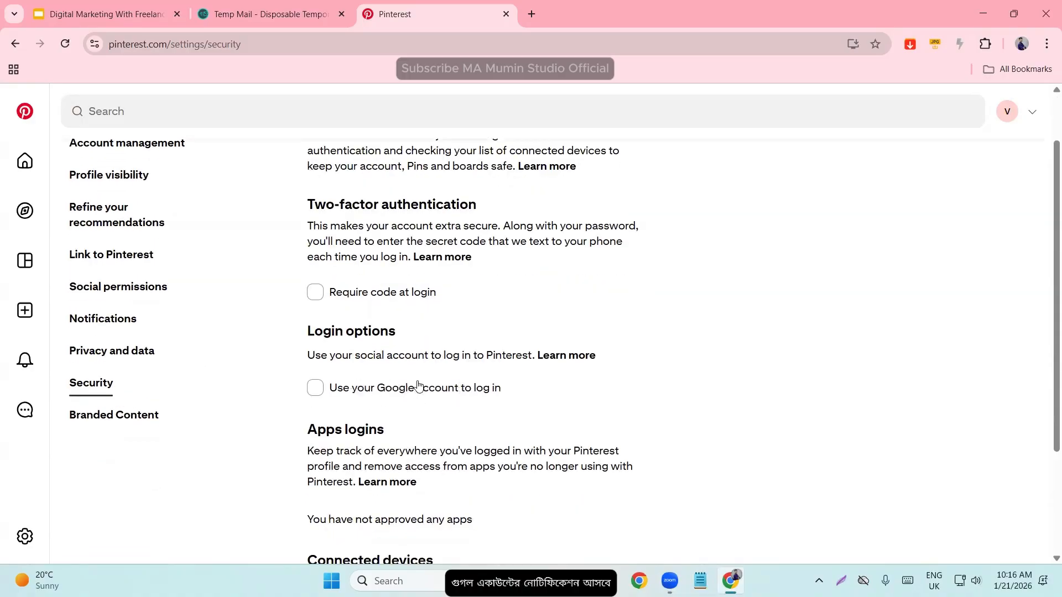
pyautogui.scroll(-1, 430, 373)
pyautogui.scroll(-2, 437, 359)
pyautogui.scroll(4, 441, 350)
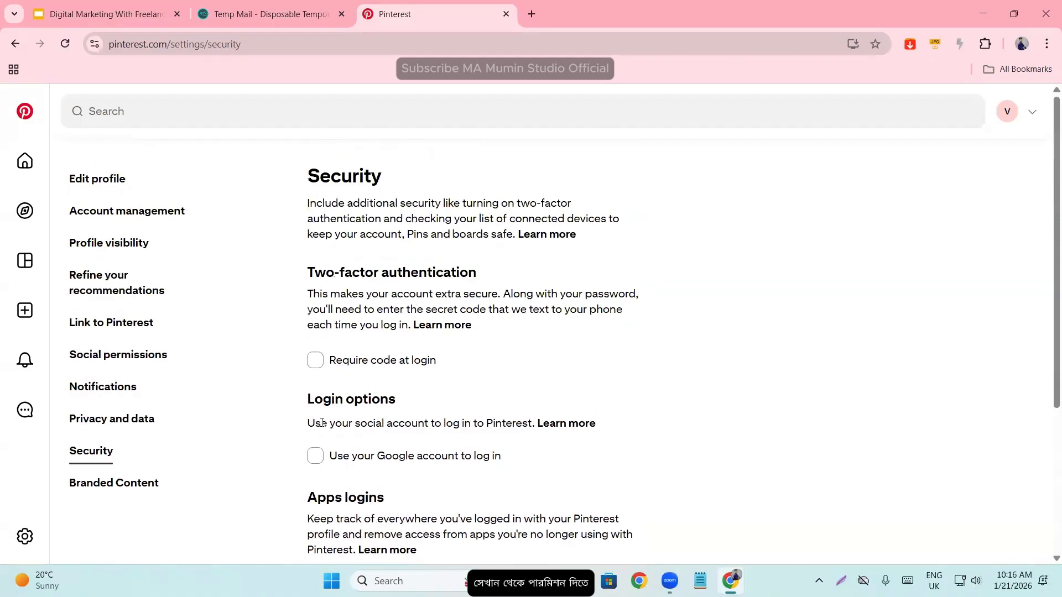
pyautogui.scroll(-1, 204, 435)
pyautogui.scroll(-2, 205, 435)
# - Open the Branded Content settings and examine the Sign up for Branded Content section
pyautogui.click(97, 357)
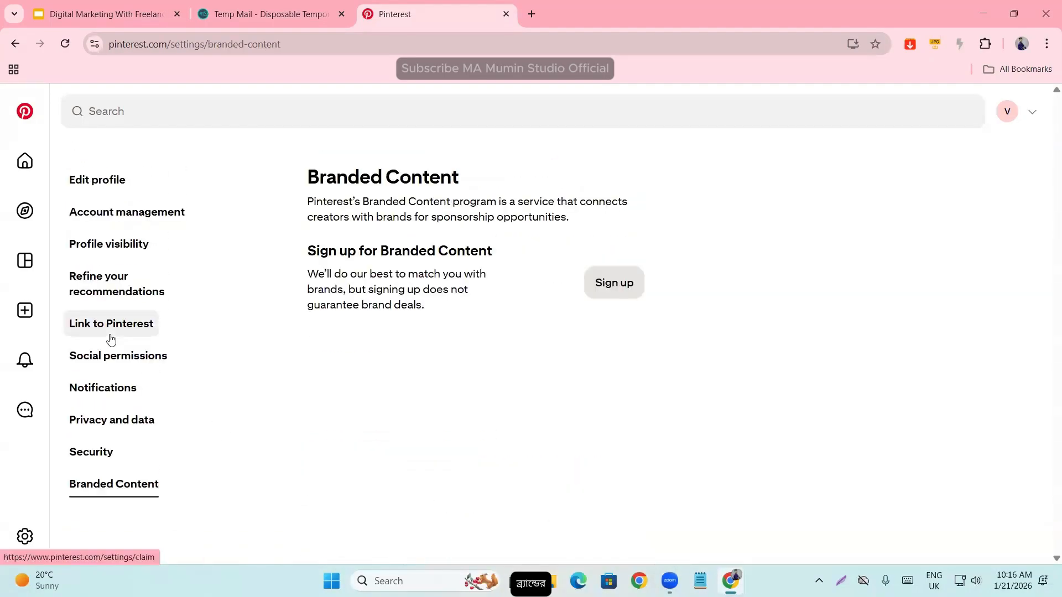
pyautogui.moveTo(276, 251); pyautogui.dragTo(550, 374)
pyautogui.click(463, 333)
pyautogui.click(448, 315)
pyautogui.moveTo(479, 325); pyautogui.dragTo(100, 181)
pyautogui.click(397, 466)
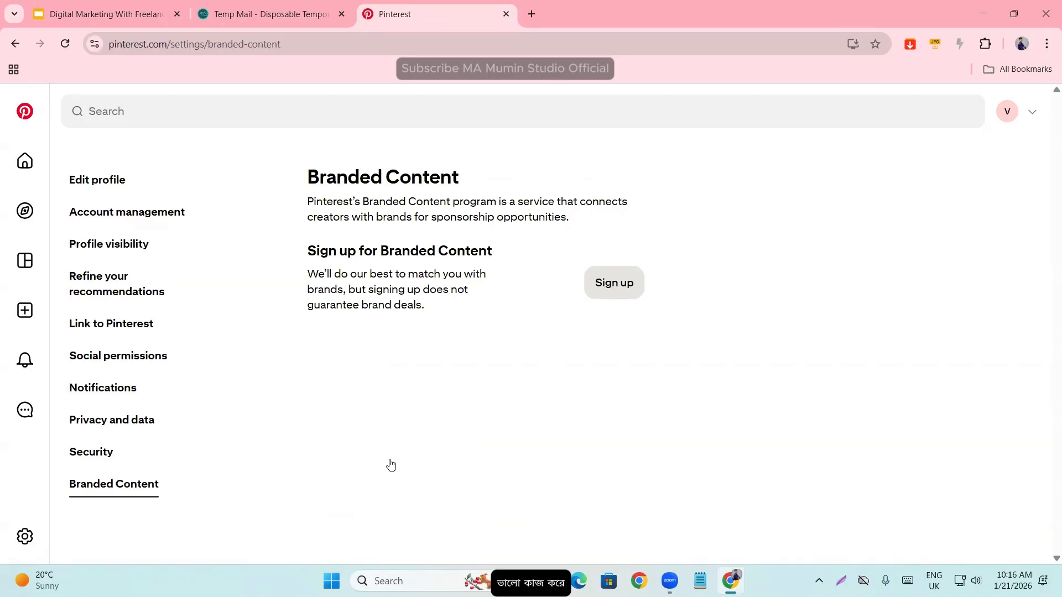
pyautogui.click(425, 509)
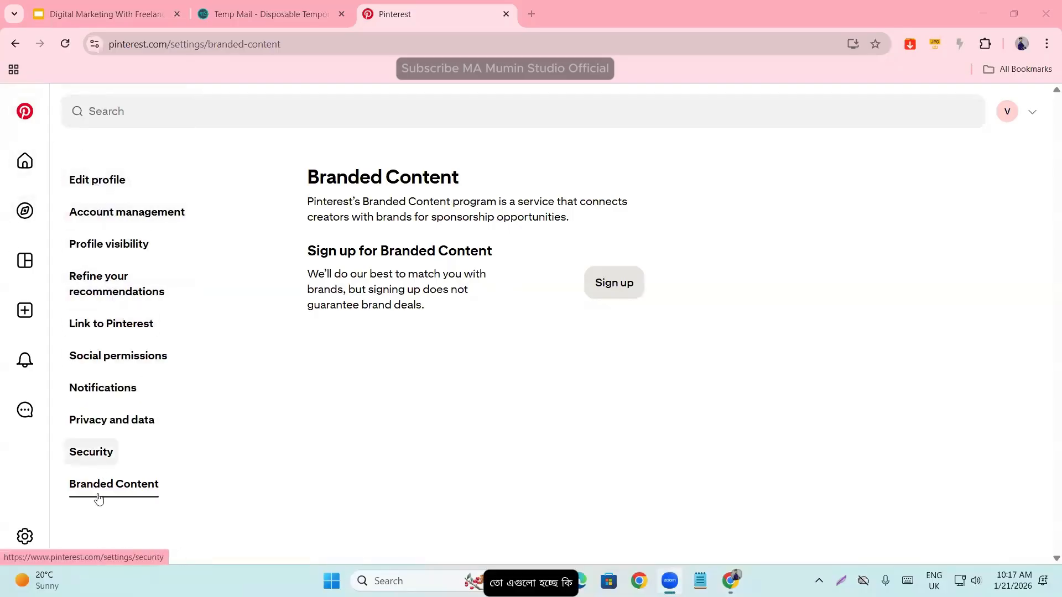
# - View the profile's saved ideas page, and return to the home feed to browse its Pins
pyautogui.click(1007, 111)
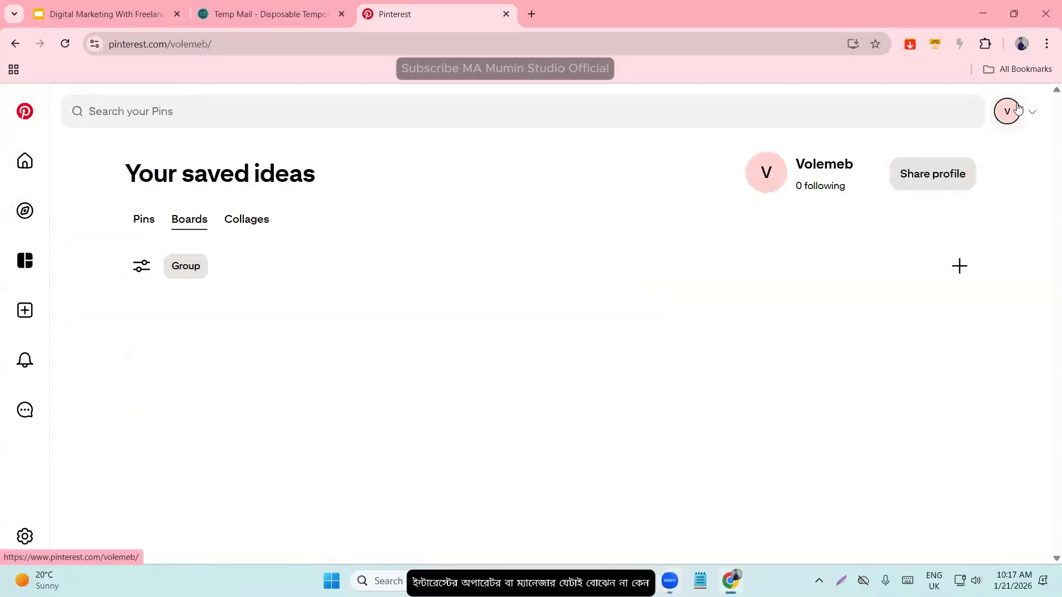
pyautogui.moveTo(12, 216)
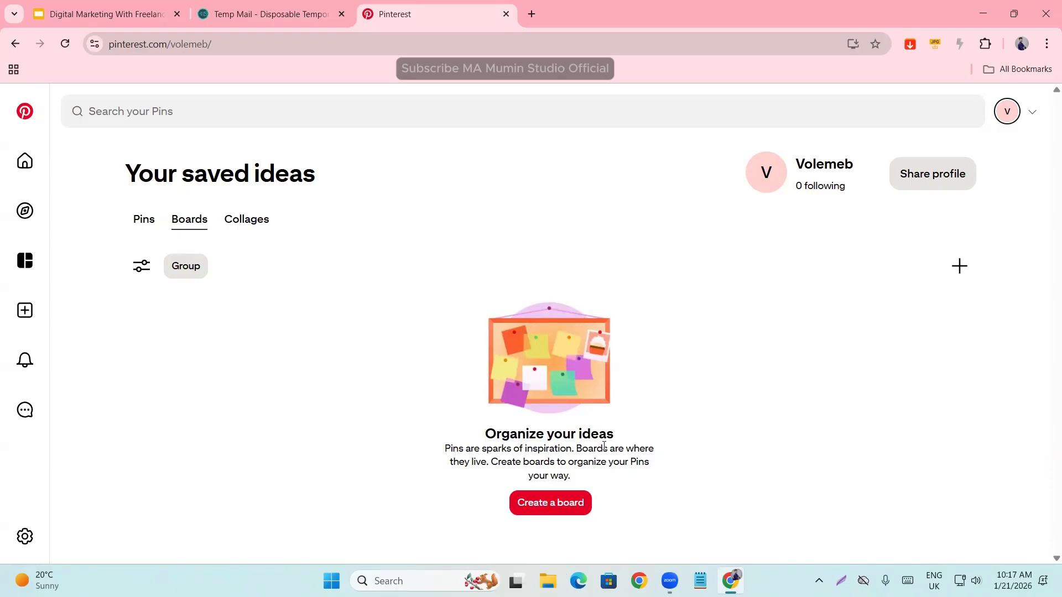
pyautogui.click(25, 112)
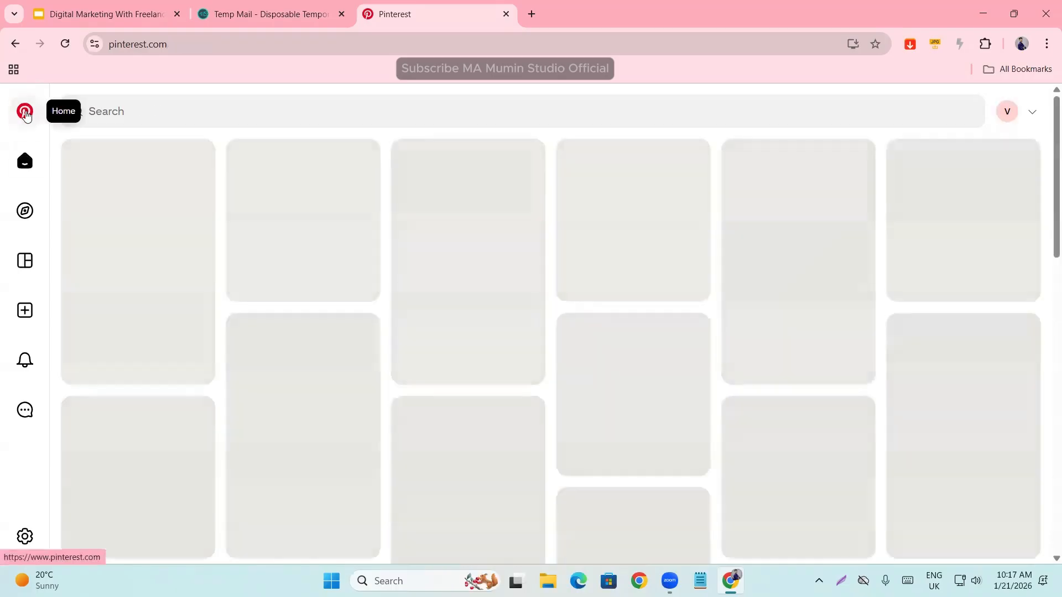
pyautogui.scroll(-6, 352, 281)
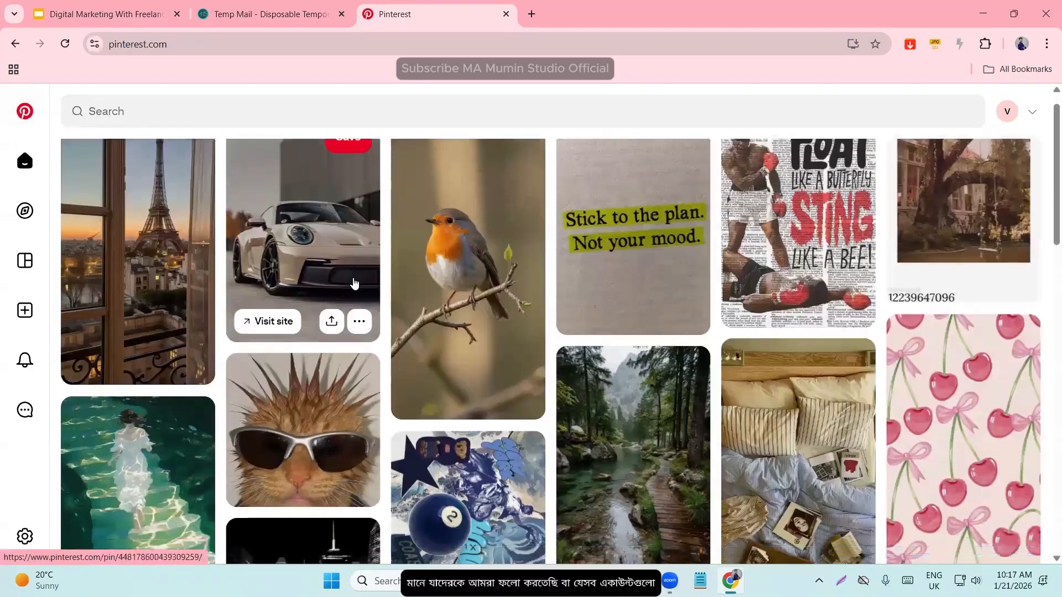
pyautogui.scroll(-5, 352, 281)
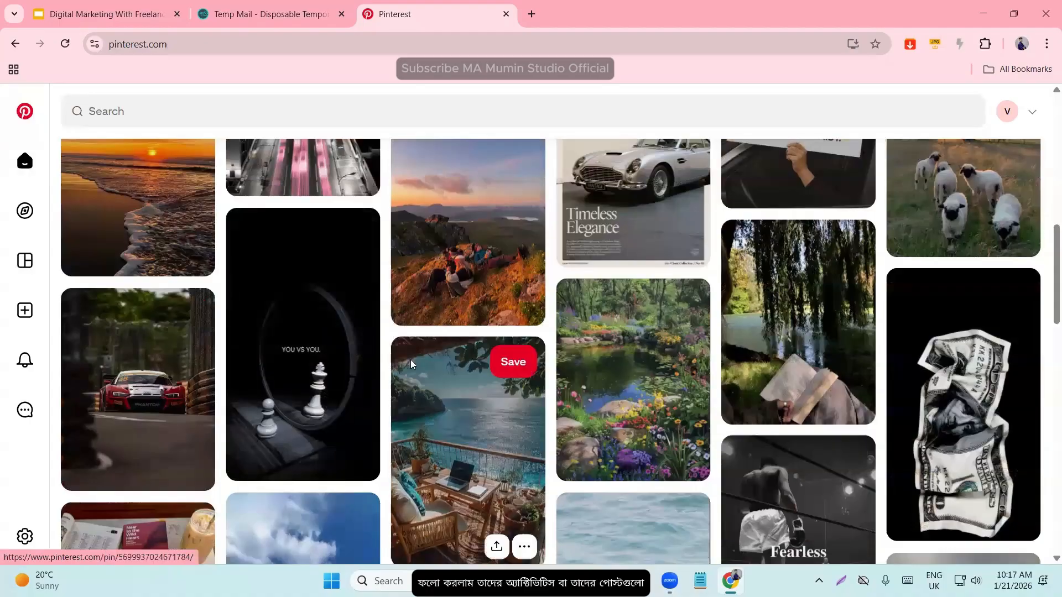
pyautogui.scroll(-4, 509, 417)
# - Open the AI-modified mountain path Pin from the home feed, like it and browse the related Pins
pyautogui.click(317, 393)
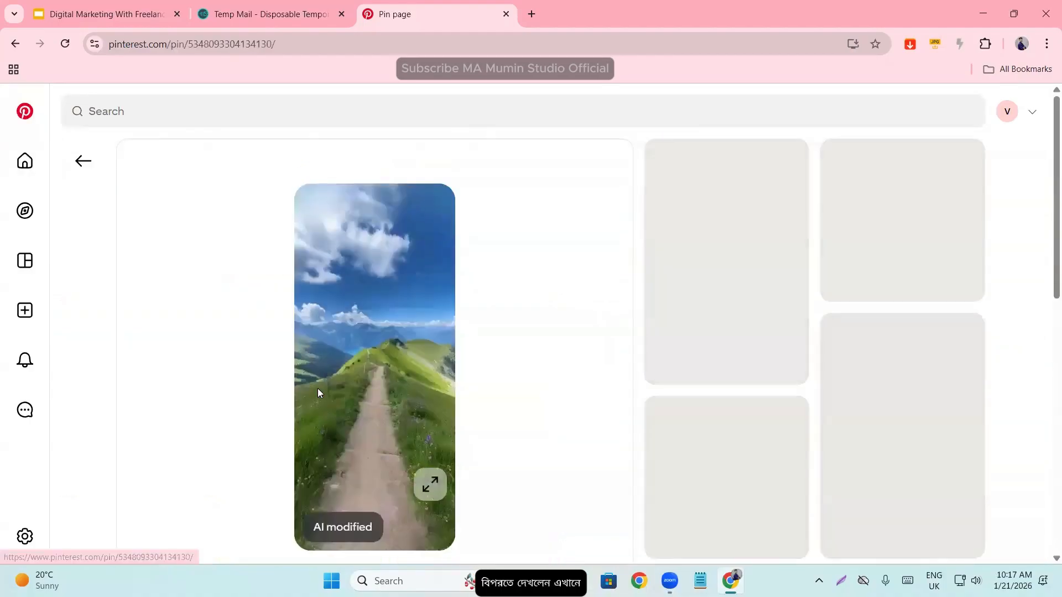
pyautogui.scroll(-6, 293, 401)
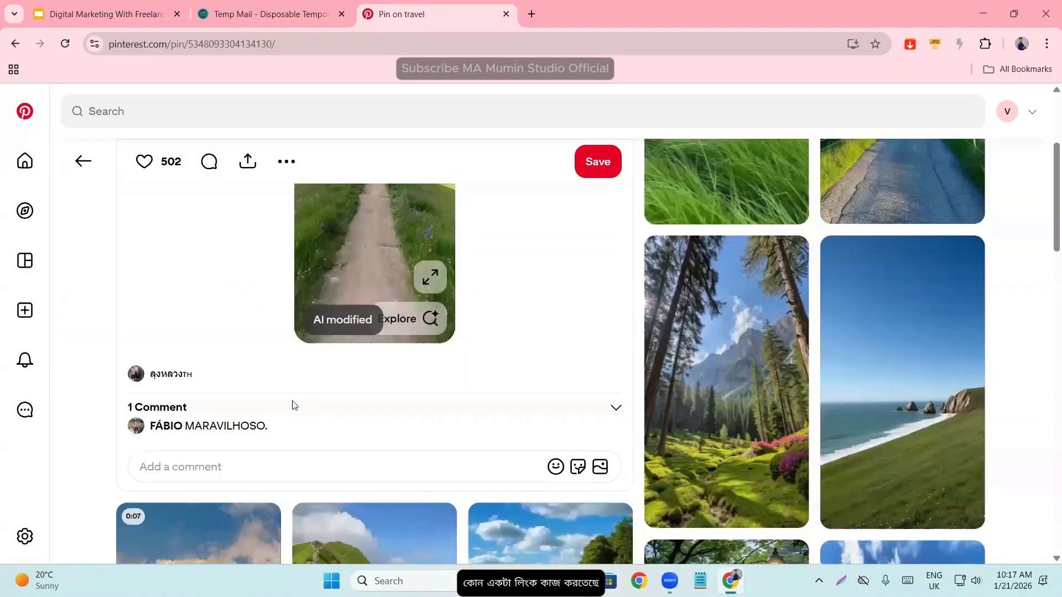
pyautogui.scroll(1, 302, 403)
pyautogui.scroll(5, 304, 403)
pyautogui.scroll(-2, 345, 391)
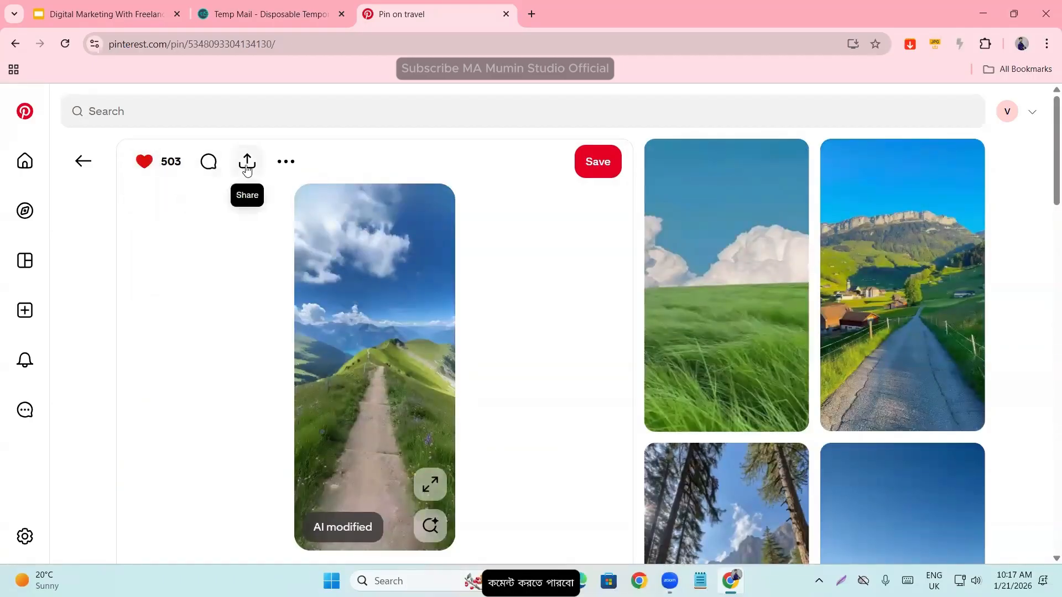
pyautogui.scroll(-8, 318, 320)
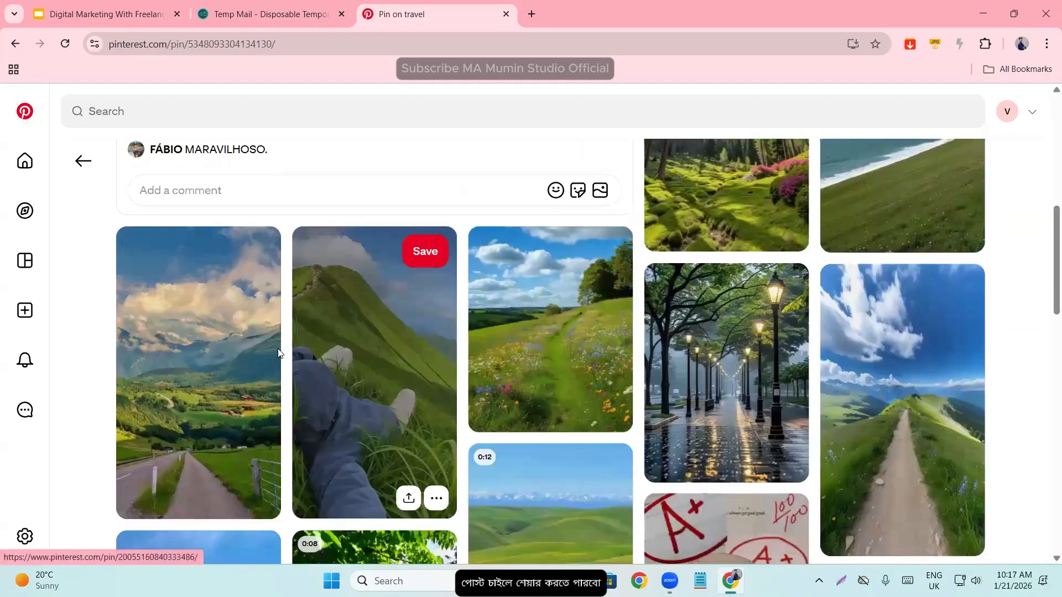
pyautogui.scroll(-6, 278, 353)
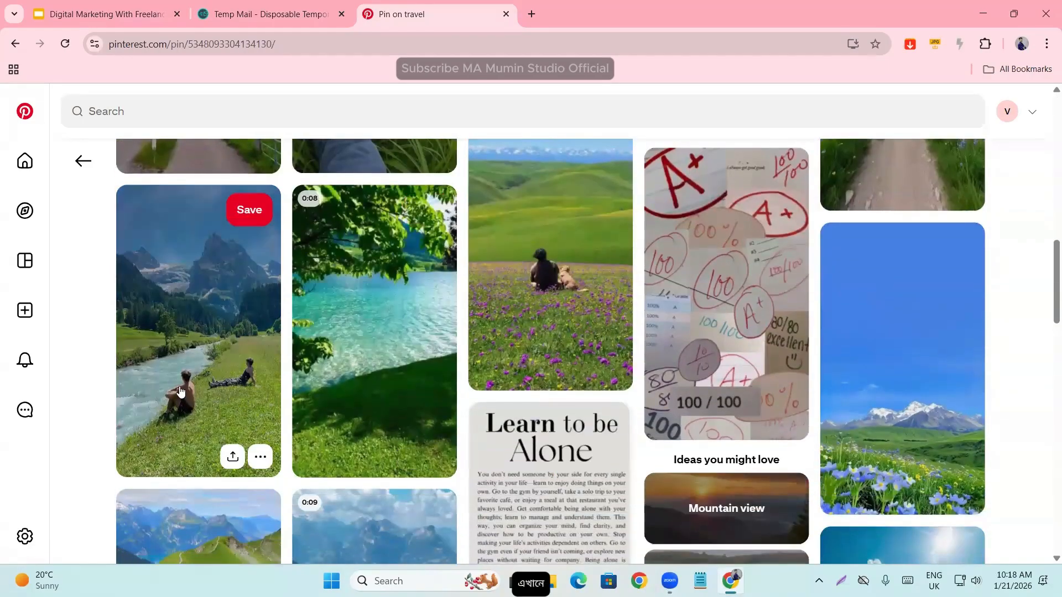
# - Return from the mountain path Pin to the home feed and open the attic bedroom Pin with the striped bedding
pyautogui.scroll(4, 255, 390)
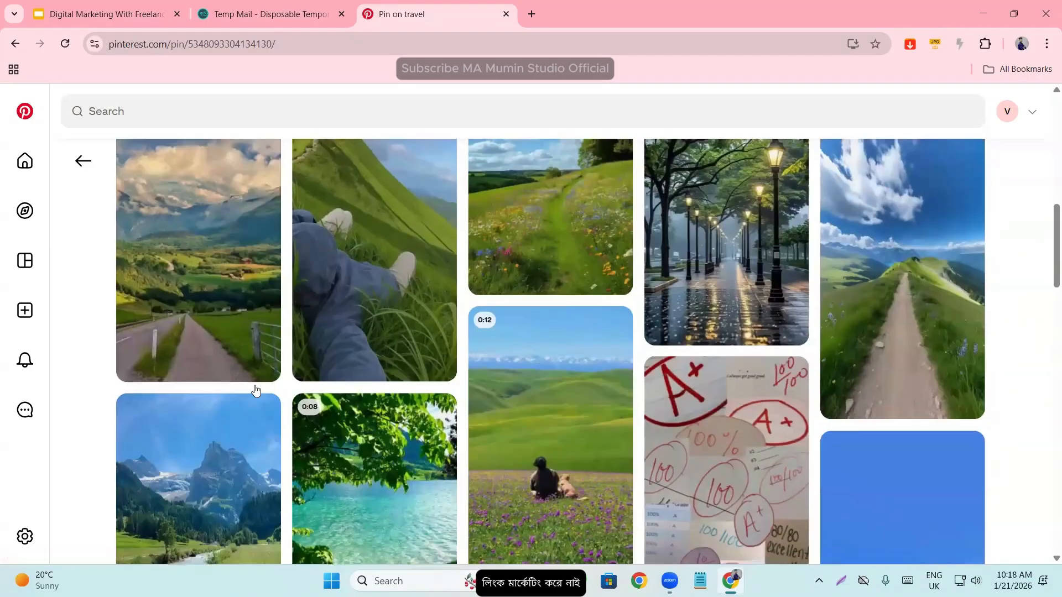
pyautogui.scroll(10, 256, 390)
pyautogui.hotkey('alt', 'Left')
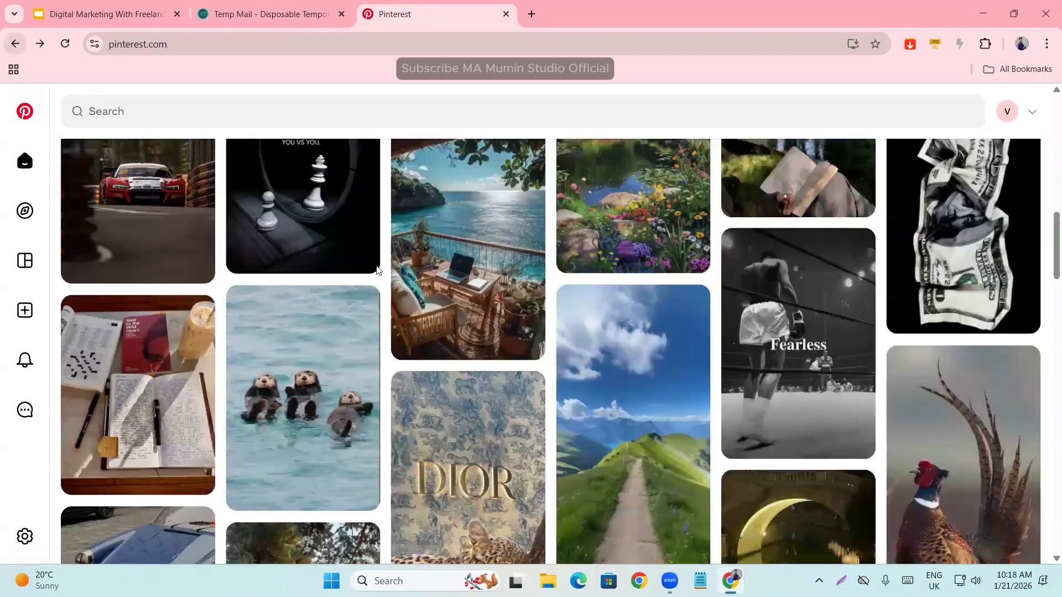
pyautogui.scroll(-15, 377, 270)
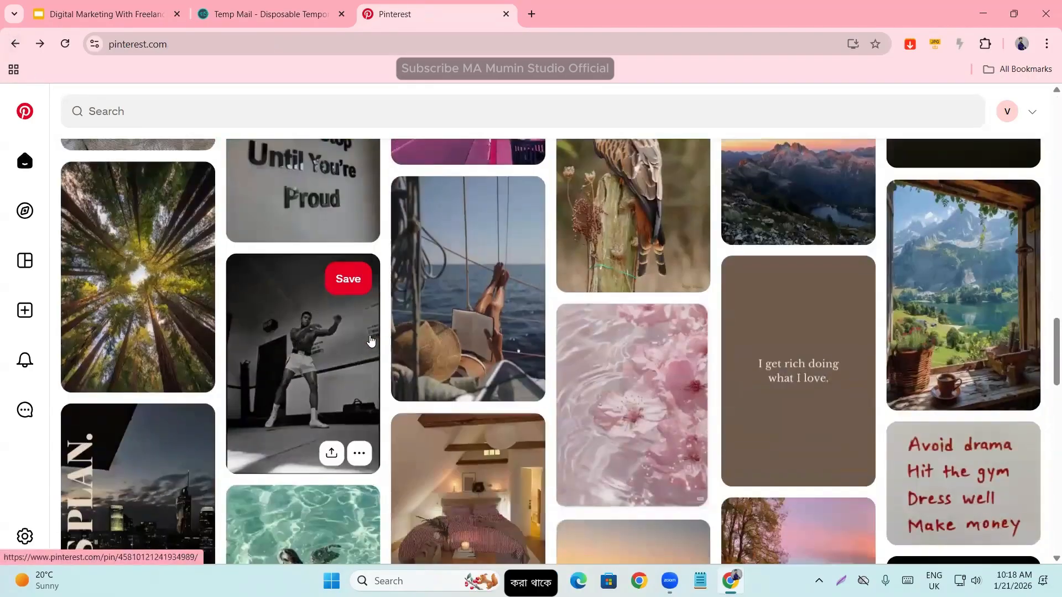
pyautogui.scroll(-4, 370, 340)
pyautogui.click(474, 319)
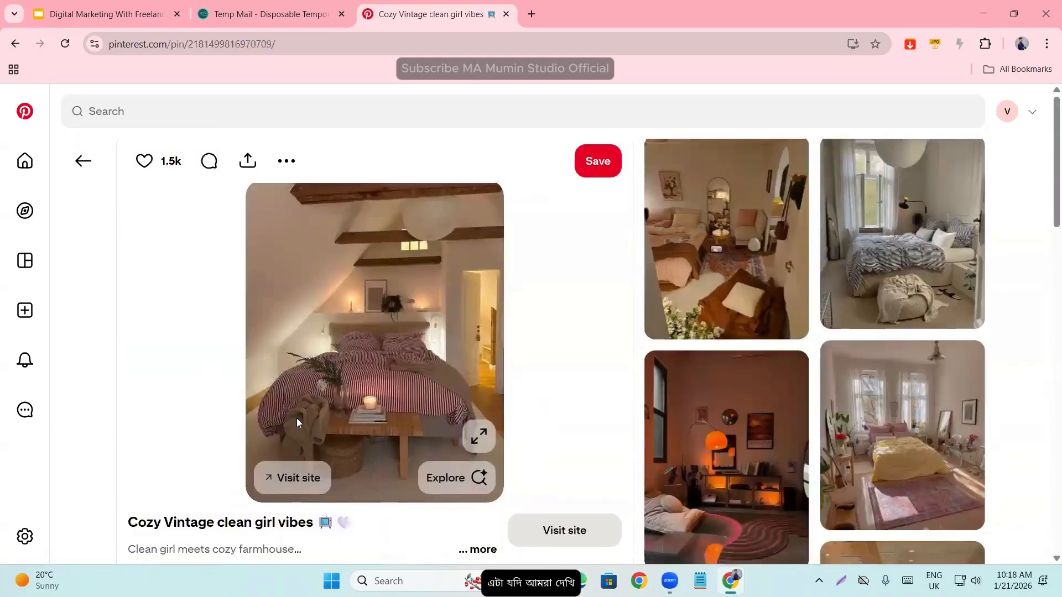
# - Visit the Amazon site linked from the bedroom Pin, and return to the Pin
pyautogui.scroll(-1, 296, 418)
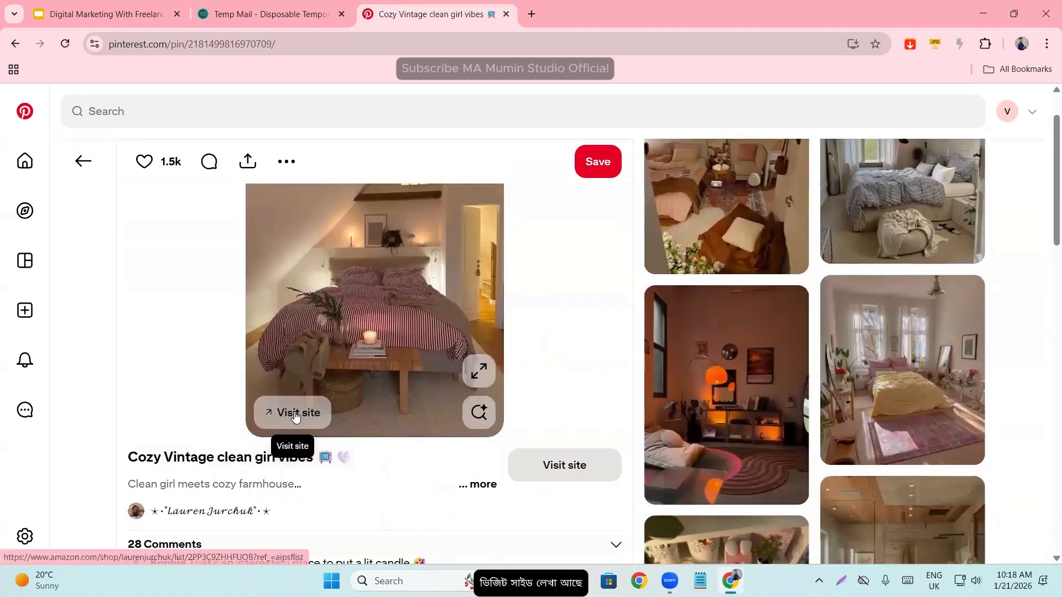
pyautogui.click(295, 416)
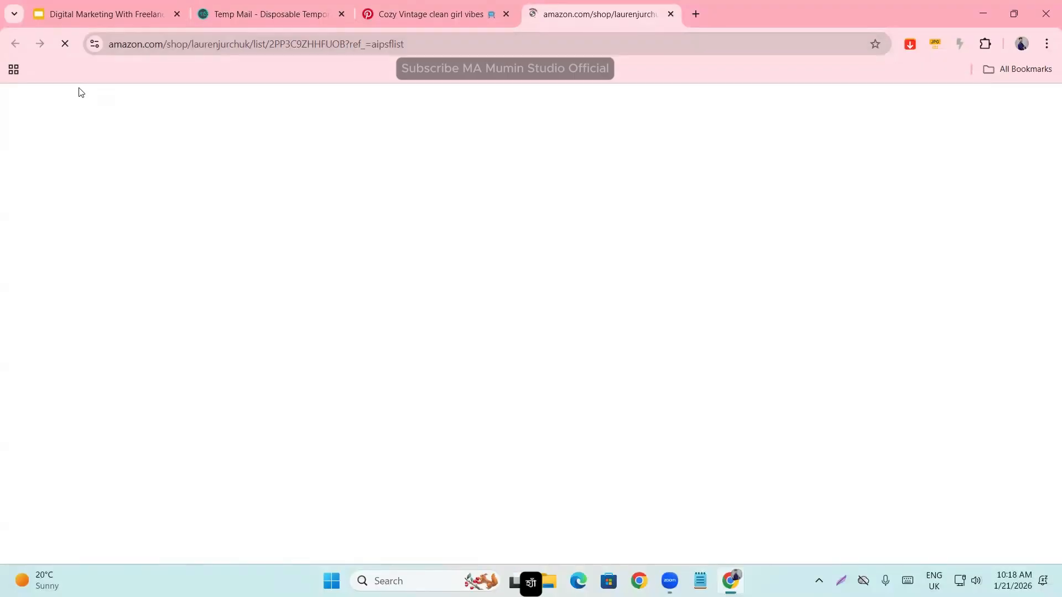
pyautogui.click(483, 5)
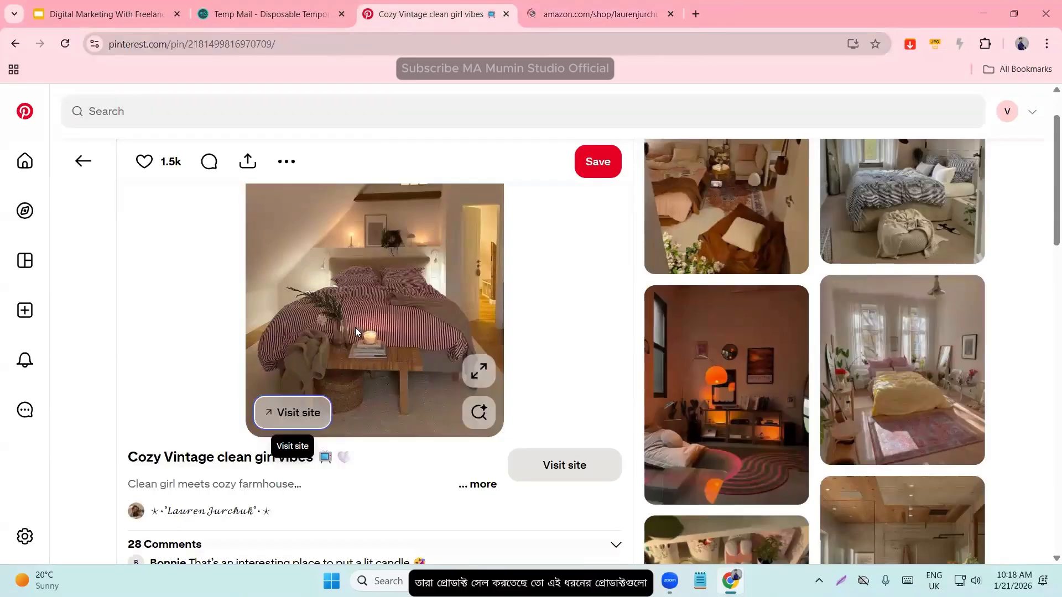
# - View the profile of the bedroom Pin's creator, and return to the Pin to look over its comments and related Pins
pyautogui.scroll(-3, 326, 357)
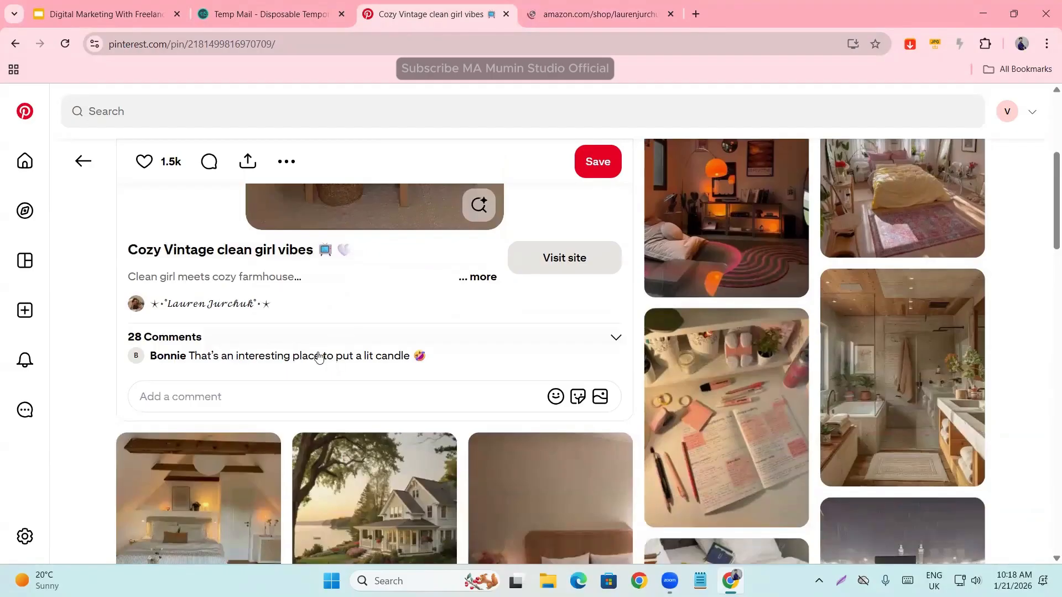
pyautogui.click(192, 313)
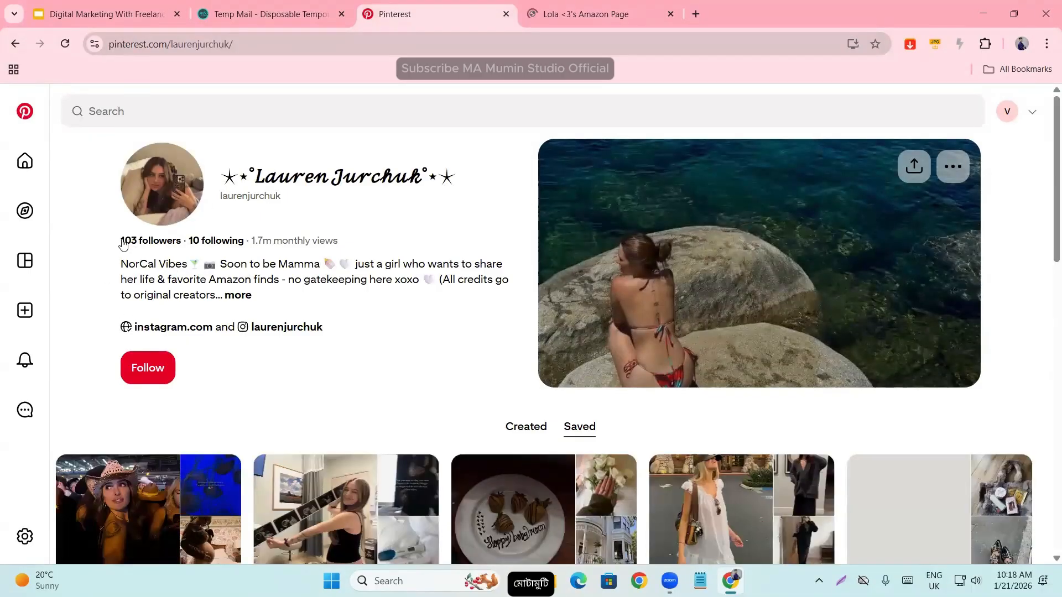
pyautogui.click(17, 49)
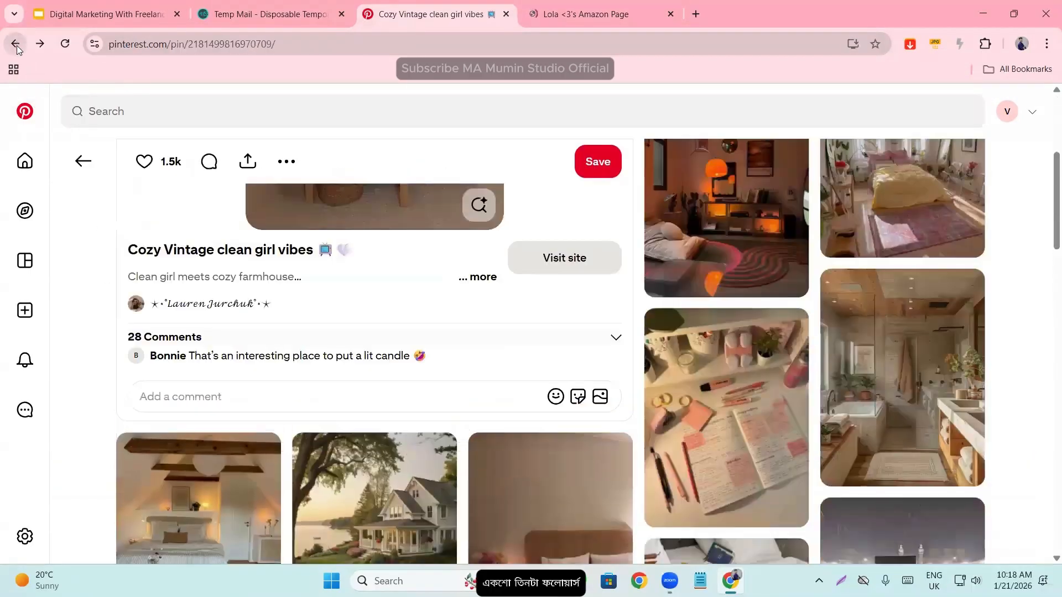
pyautogui.scroll(-3, 288, 441)
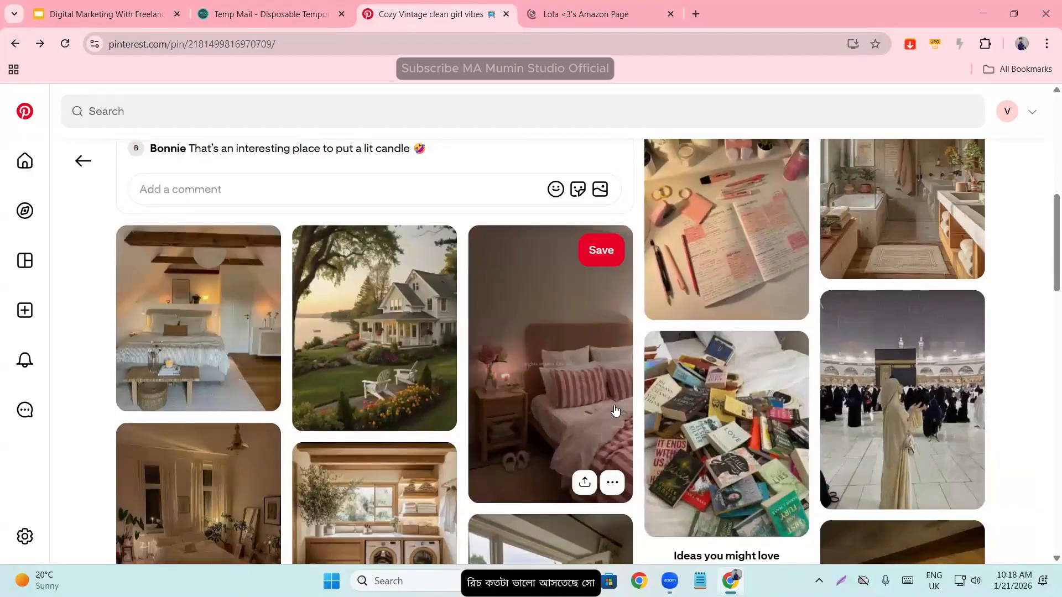
pyautogui.scroll(4, 800, 321)
pyautogui.scroll(1, 719, 343)
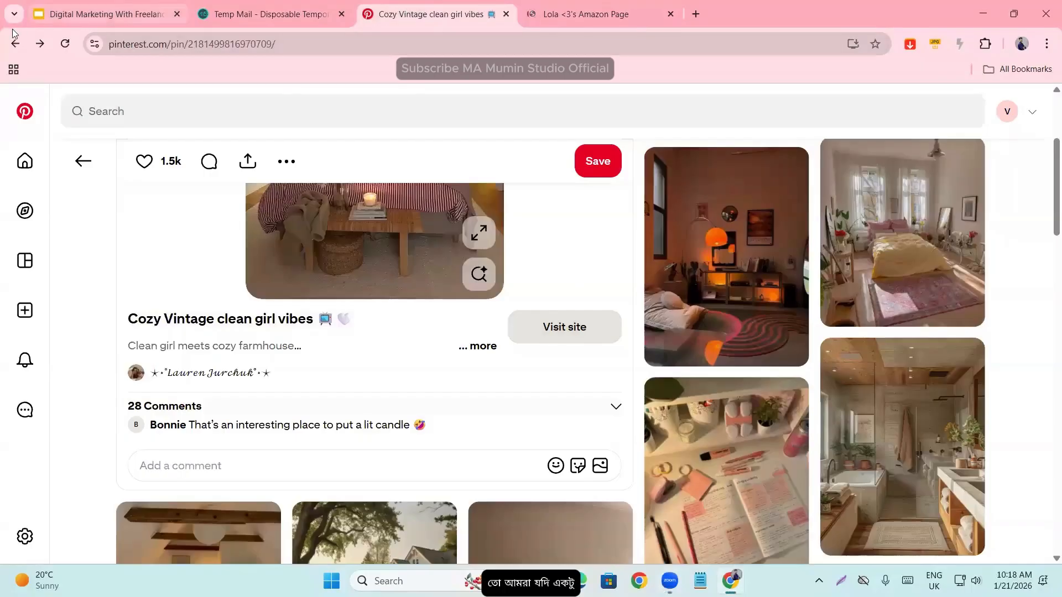
# - Go back to the home feed, open the Pin of the dark classic car on a cobbled street and examine its comments
pyautogui.click(14, 44)
pyautogui.scroll(-1, 369, 403)
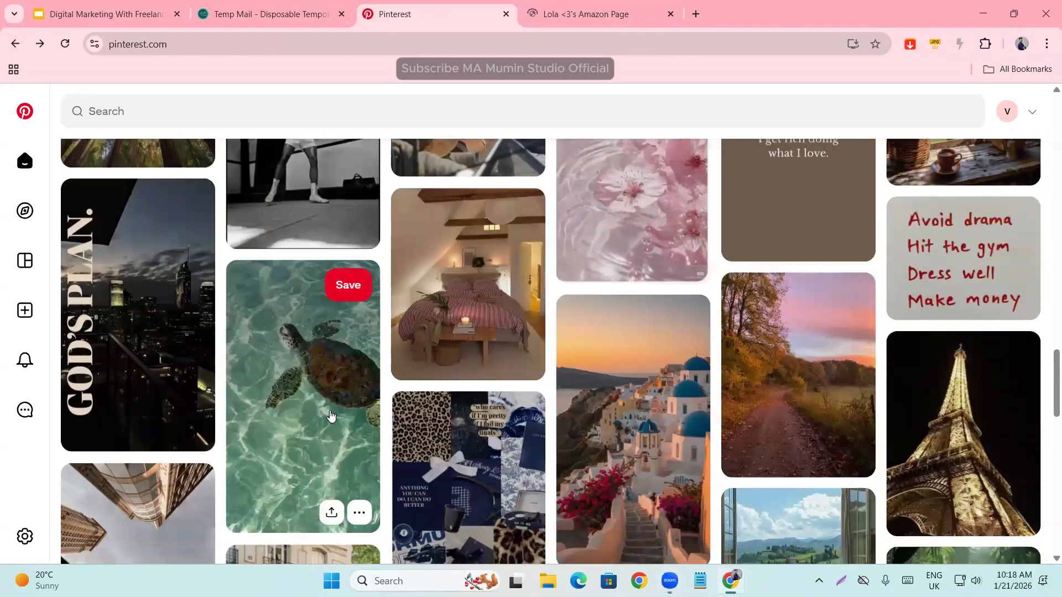
pyautogui.scroll(-4, 471, 430)
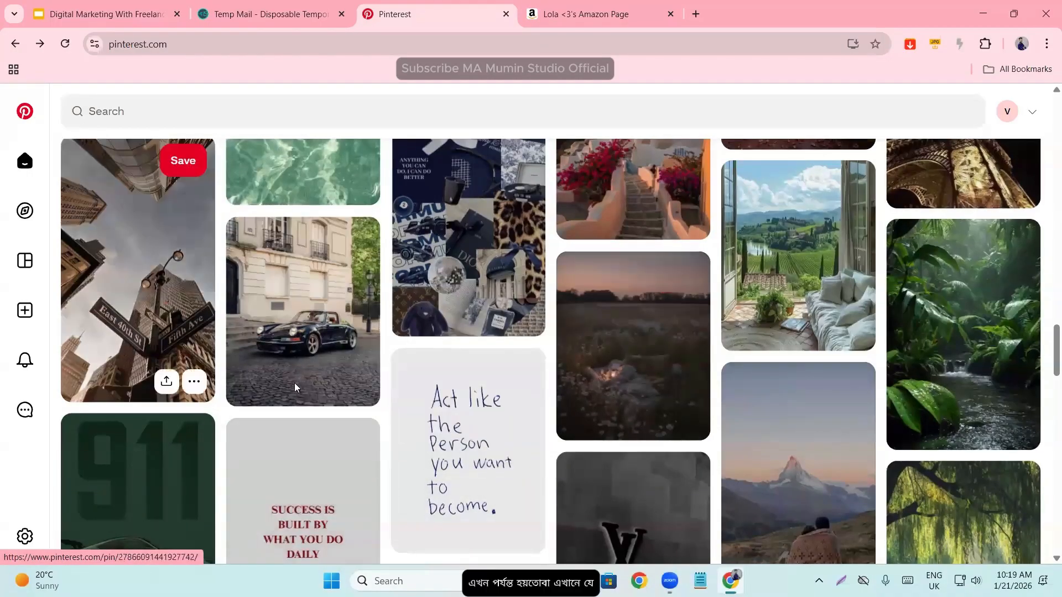
pyautogui.click(280, 368)
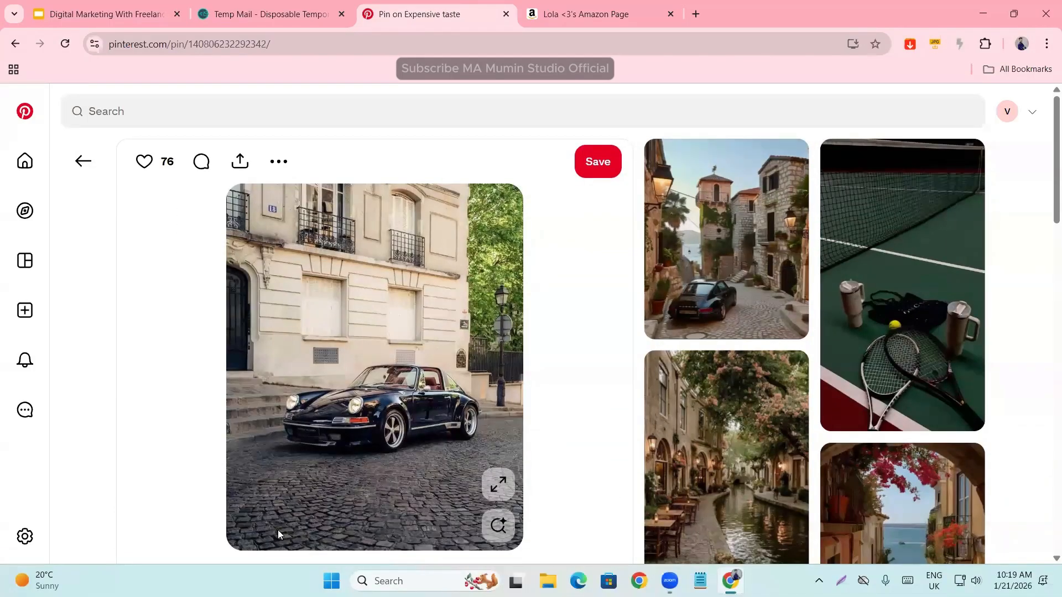
pyautogui.scroll(-5, 266, 408)
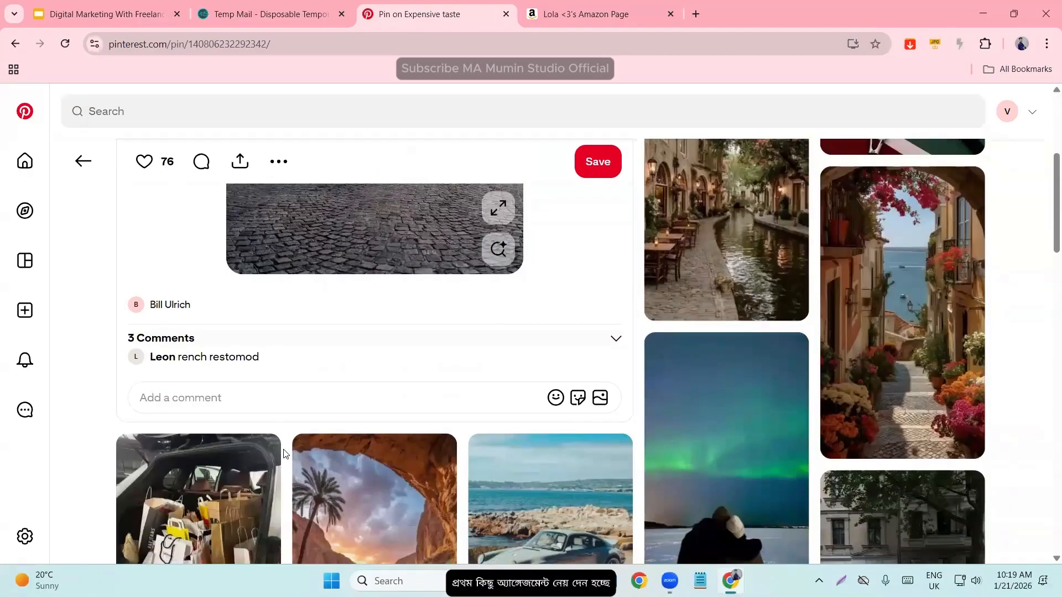
pyautogui.scroll(5, 285, 453)
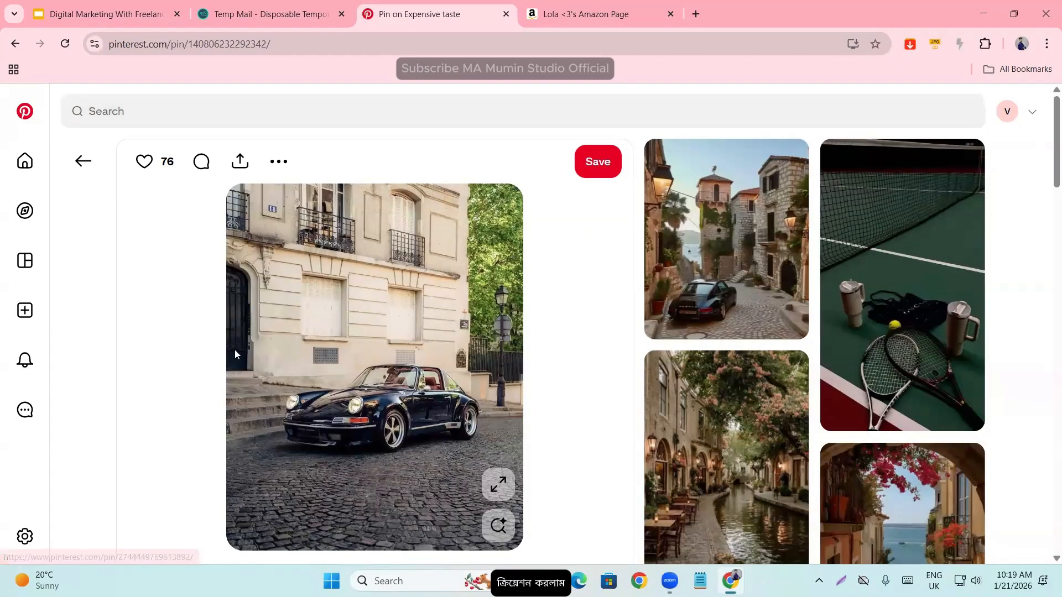
# - Return to the home feed and show the list of Explore topic categories
pyautogui.click(84, 162)
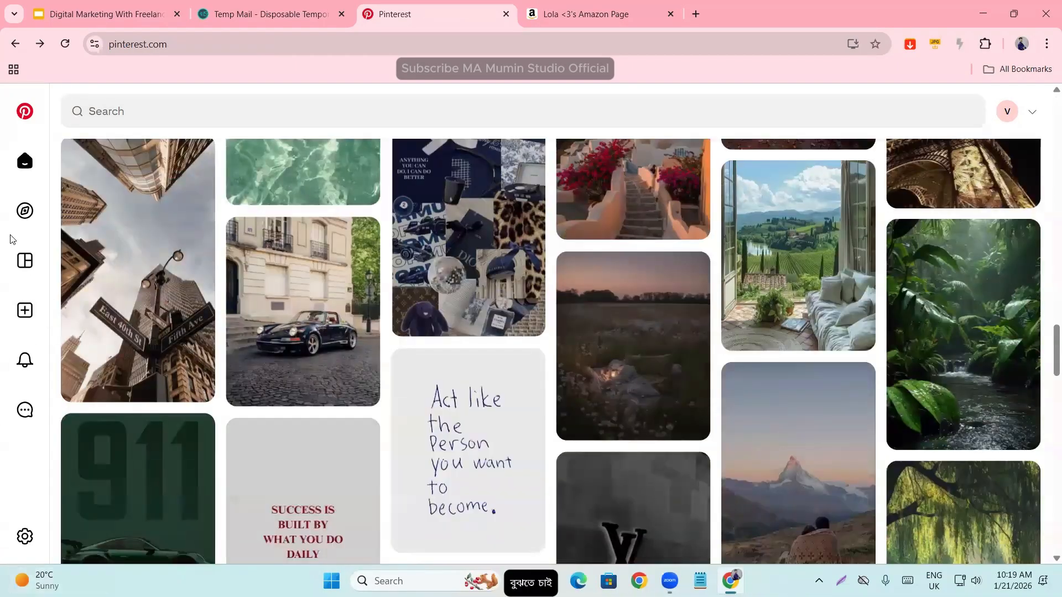
pyautogui.moveTo(25, 210)
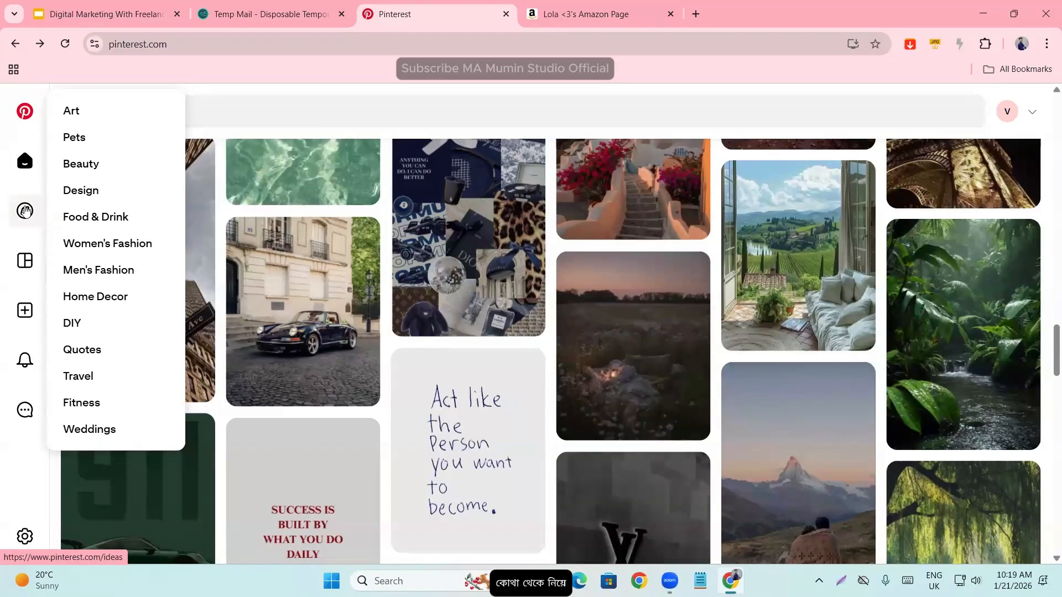
pyautogui.scroll(4, 105, 308)
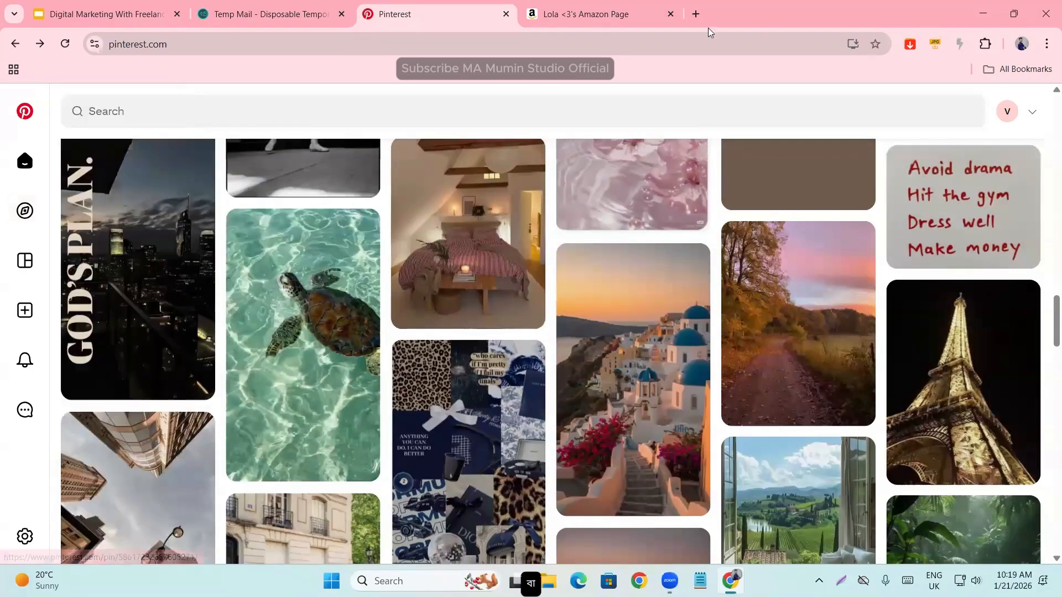
# - Open the Imgur website in a new browser tab
pyautogui.click(695, 14)
pyautogui.write('imgur')
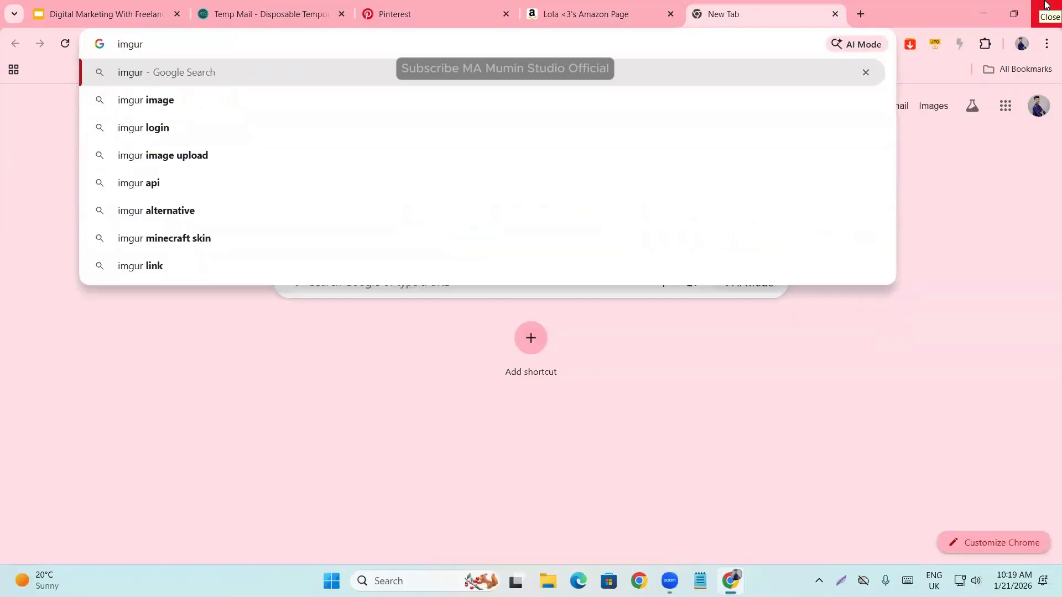
pyautogui.press('Return')
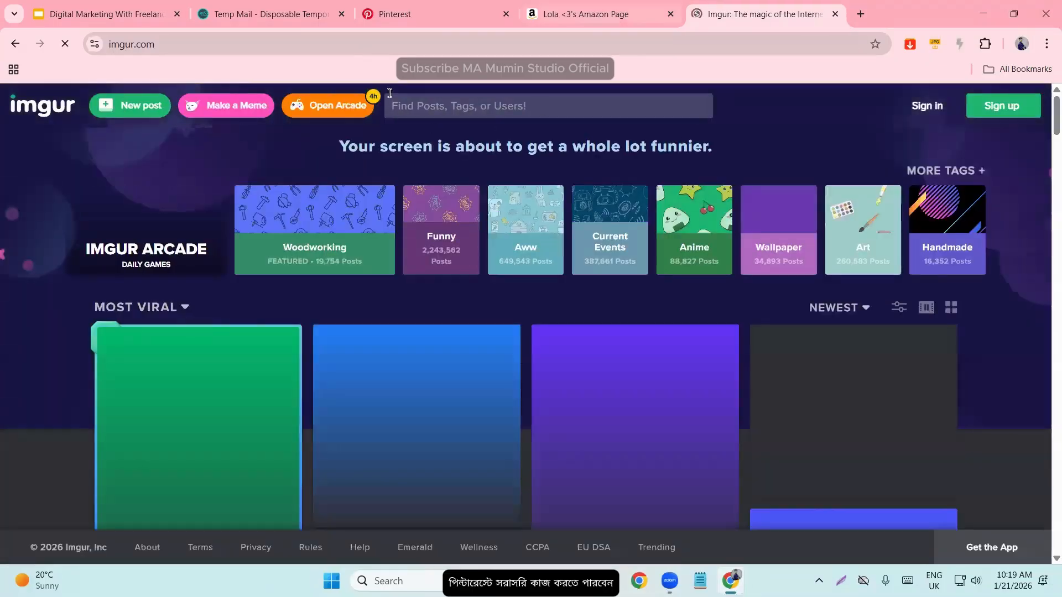
# - Browse the Most Viral posts on Imgur as a source of images and short videos, and close the site
pyautogui.scroll(-4, 297, 385)
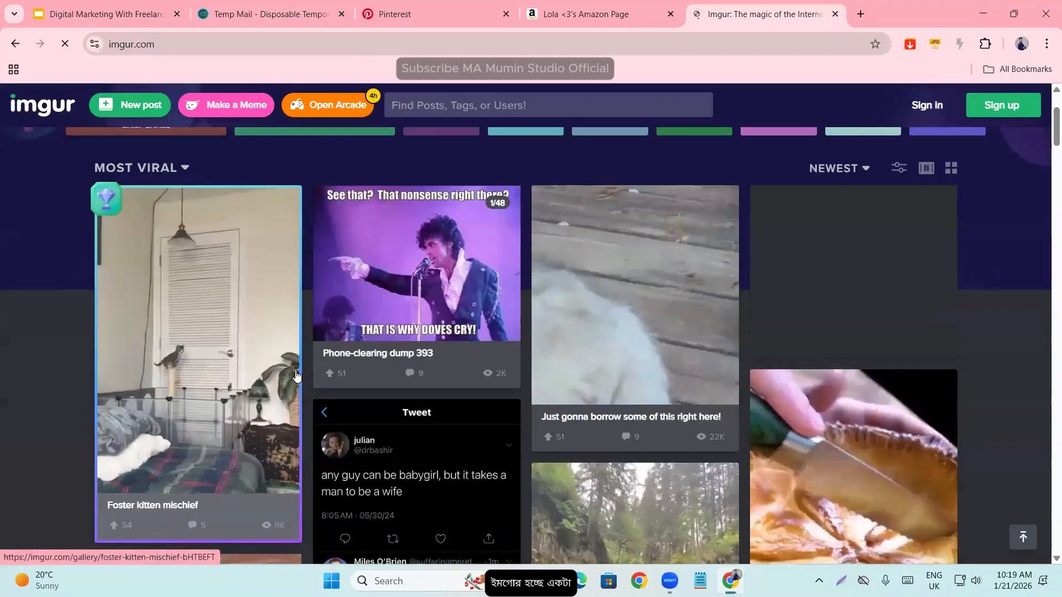
pyautogui.scroll(2, 297, 381)
pyautogui.scroll(-4, 296, 377)
pyautogui.scroll(-15, 296, 378)
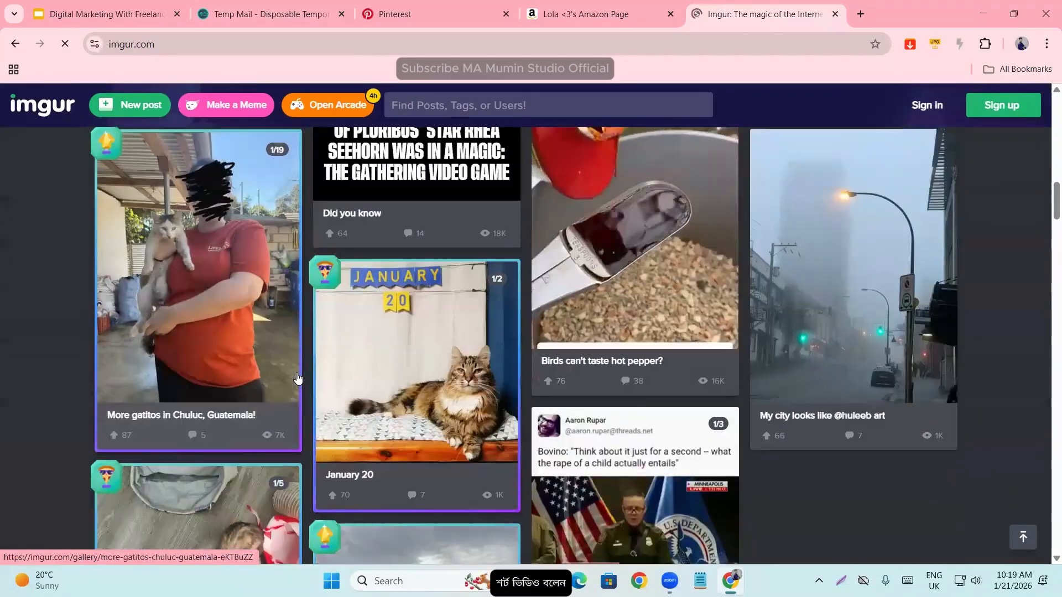
pyautogui.scroll(-1, 297, 378)
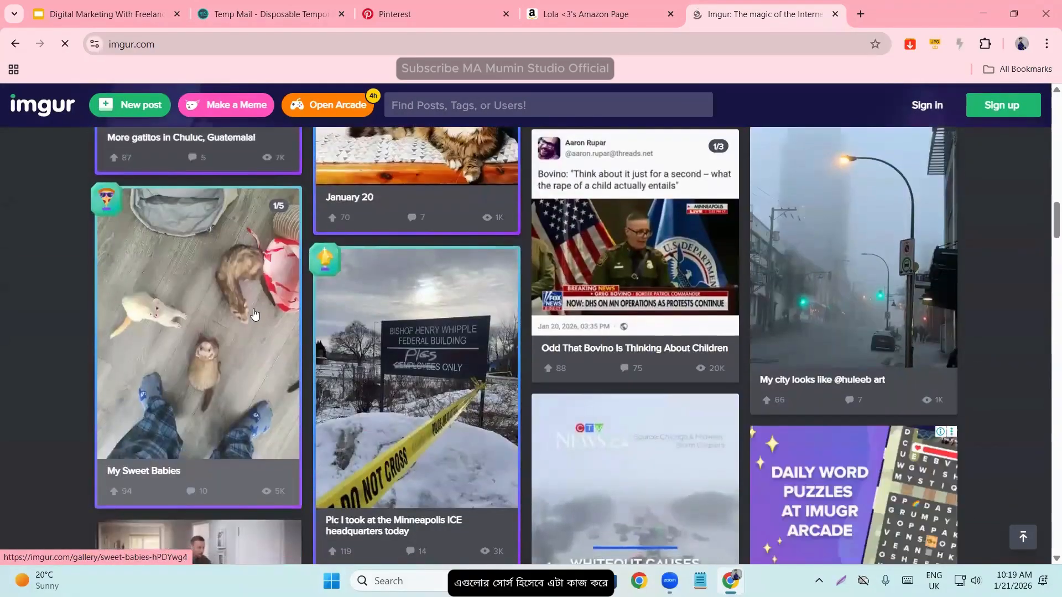
pyautogui.scroll(-2, 254, 314)
pyautogui.scroll(20, 257, 320)
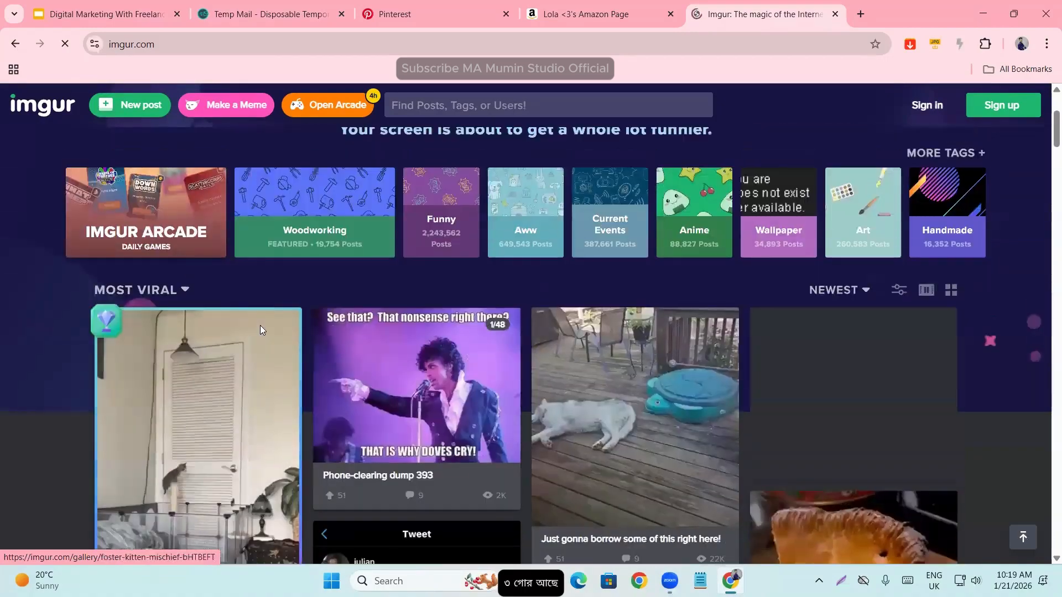
pyautogui.scroll(3, 261, 330)
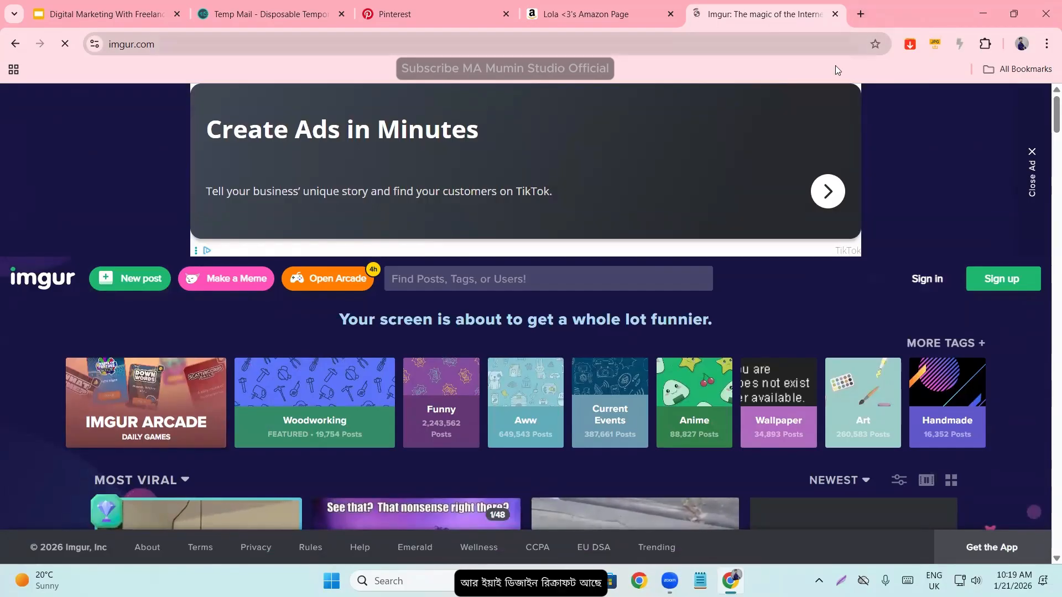
pyautogui.click(834, 14)
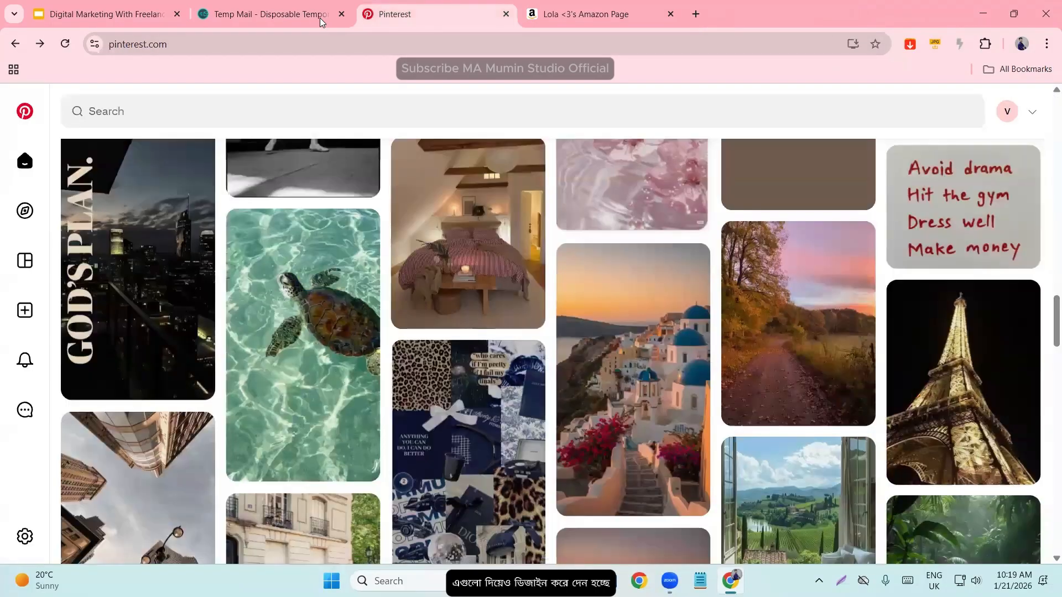
# - Go back to the start of the Pinterest home feed, and search Google for recraft ai in a new tab
pyautogui.scroll(20, 326, 415)
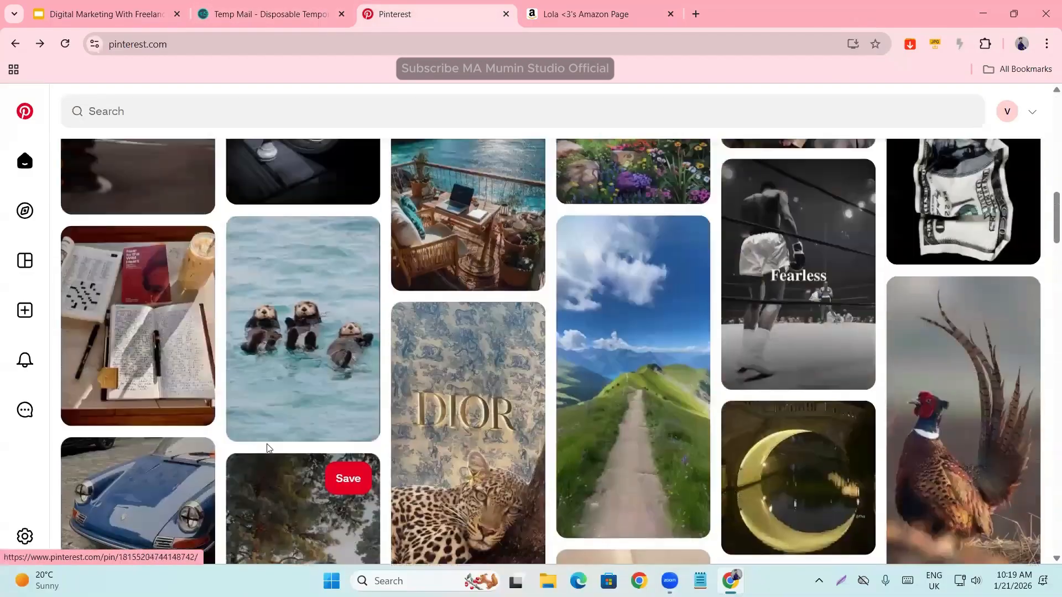
pyautogui.scroll(5, 326, 448)
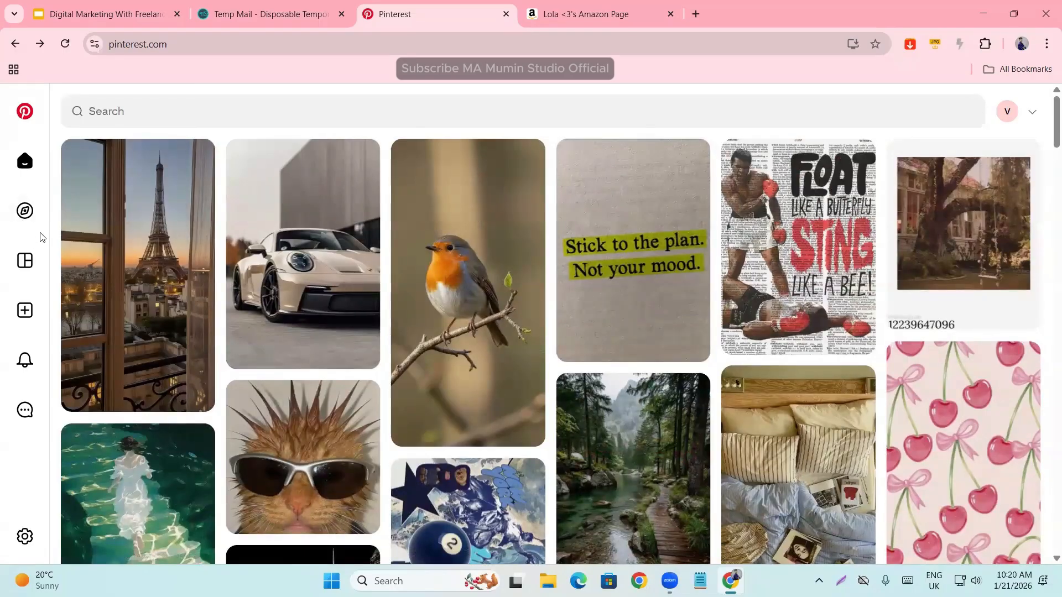
pyautogui.click(696, 13)
pyautogui.write('rec')
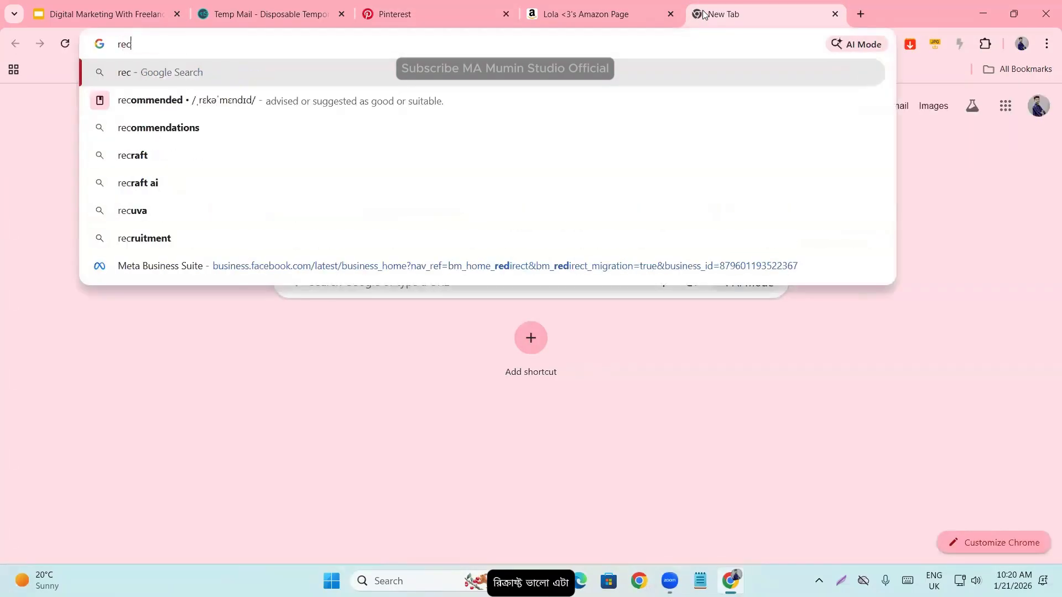
pyautogui.click(143, 182)
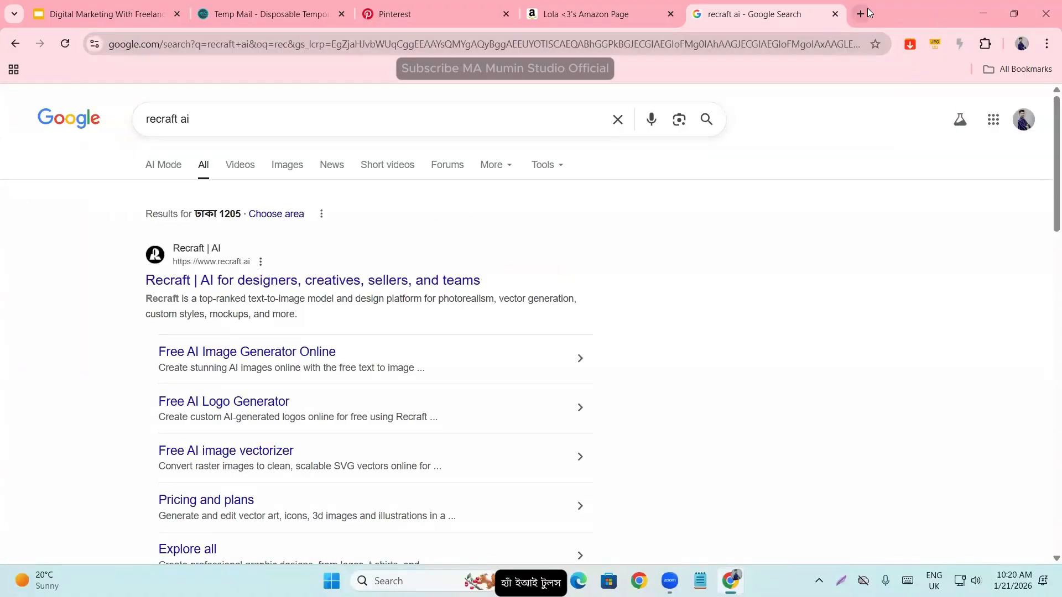
# - Search Google for ideogram in another new tab
pyautogui.click(860, 11)
pyautogui.write('ideo')
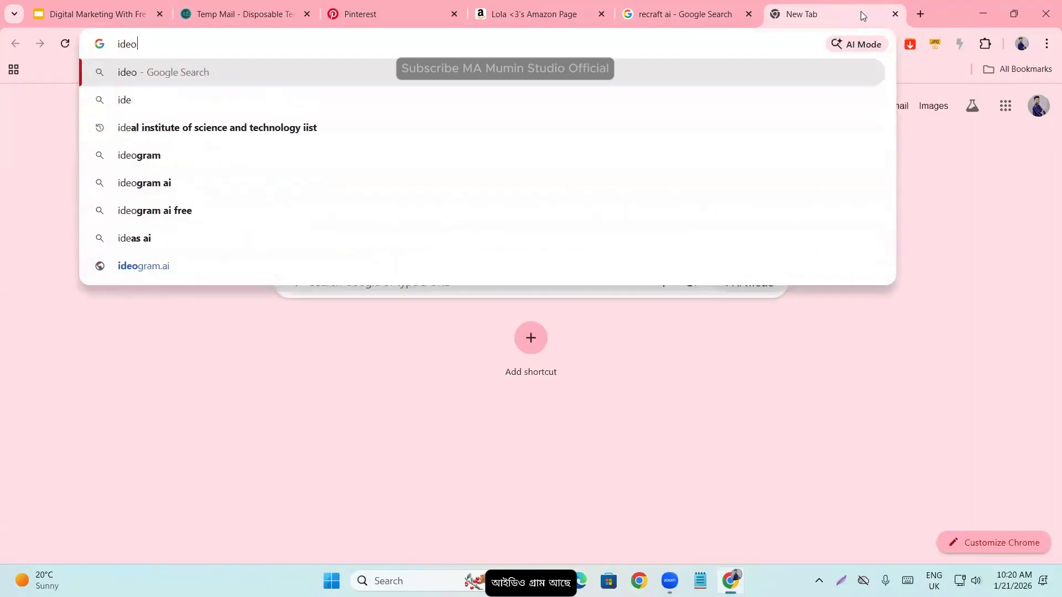
pyautogui.click(161, 100)
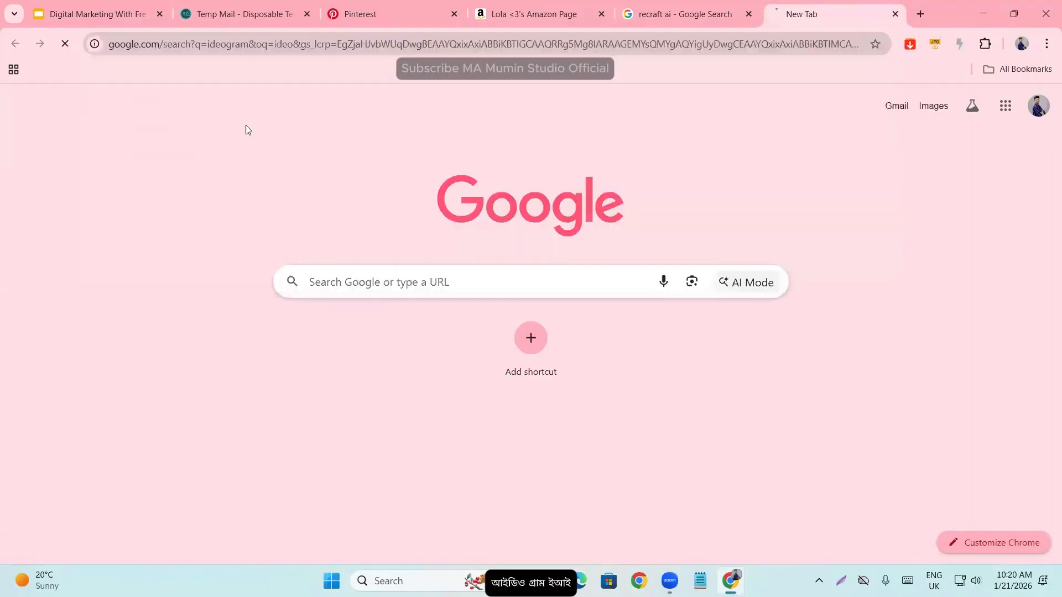
# - Search Google for leonardo ai in another new tab
pyautogui.click(918, 13)
pyautogui.write('le')
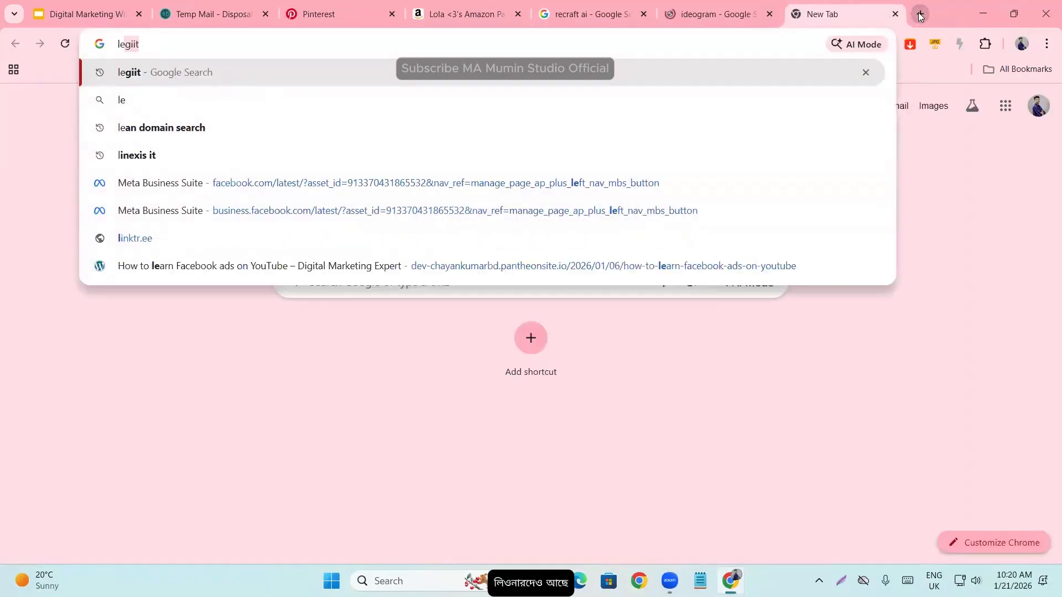
pyautogui.write('n')
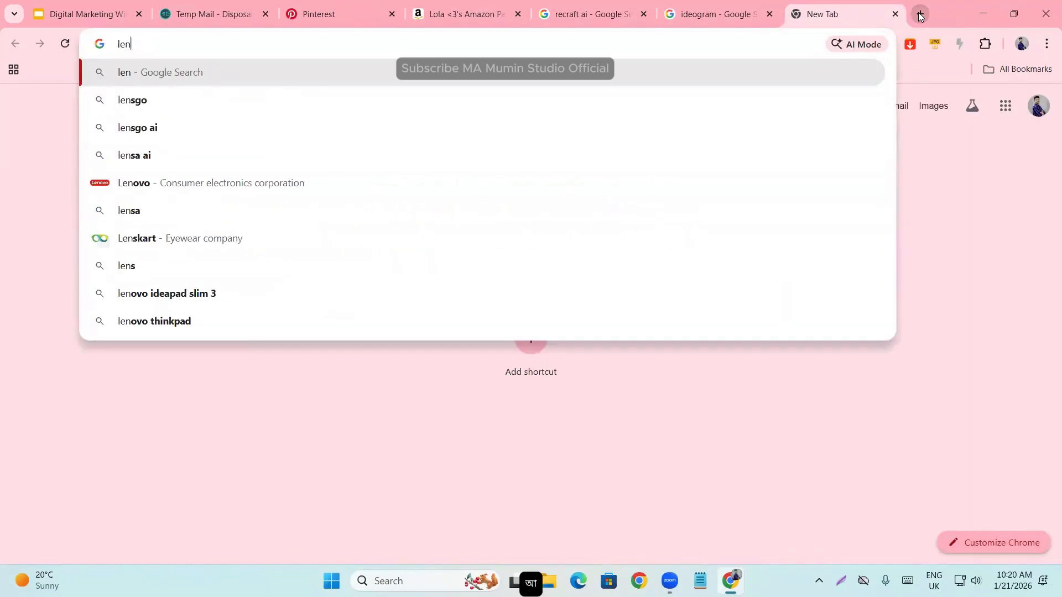
pyautogui.press('BackSpace')
pyautogui.write('and')
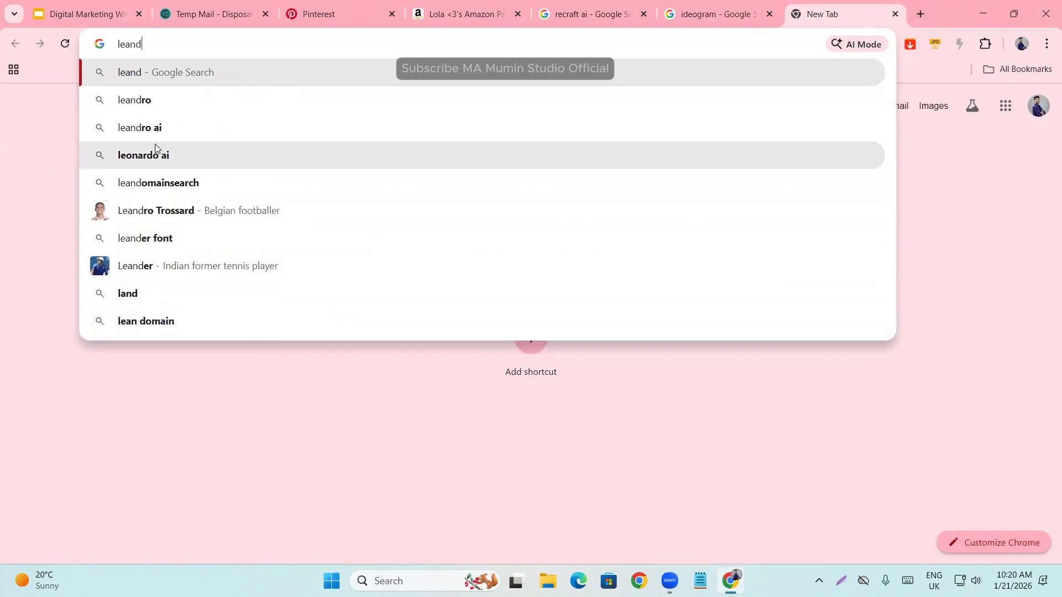
pyautogui.click(155, 145)
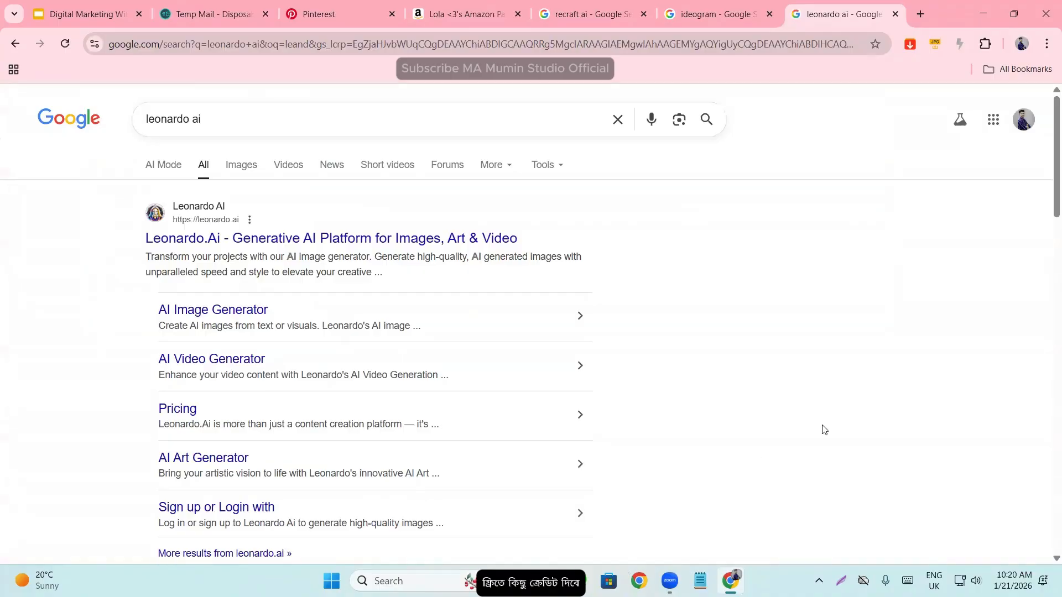
# - Review the Google results for recraft ai, ideogram and leonardo ai one after another
pyautogui.click(636, 9)
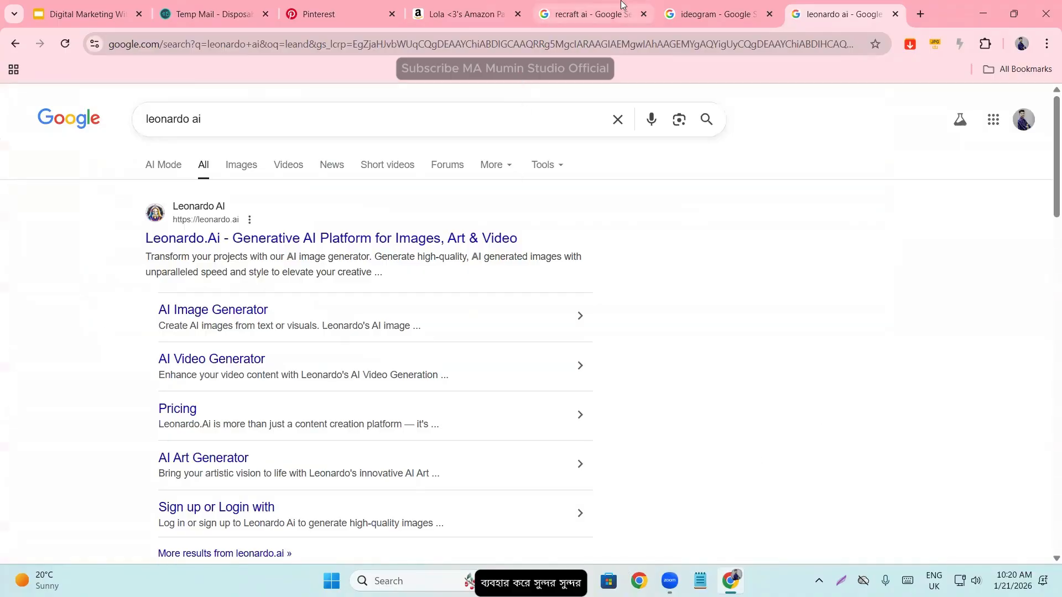
pyautogui.click(755, 9)
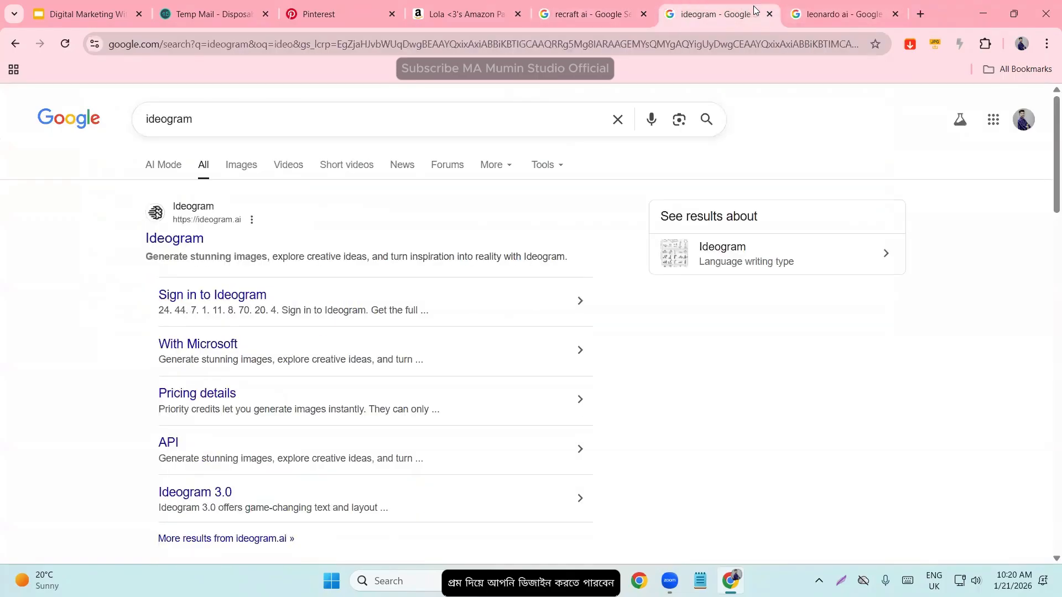
pyautogui.click(821, 7)
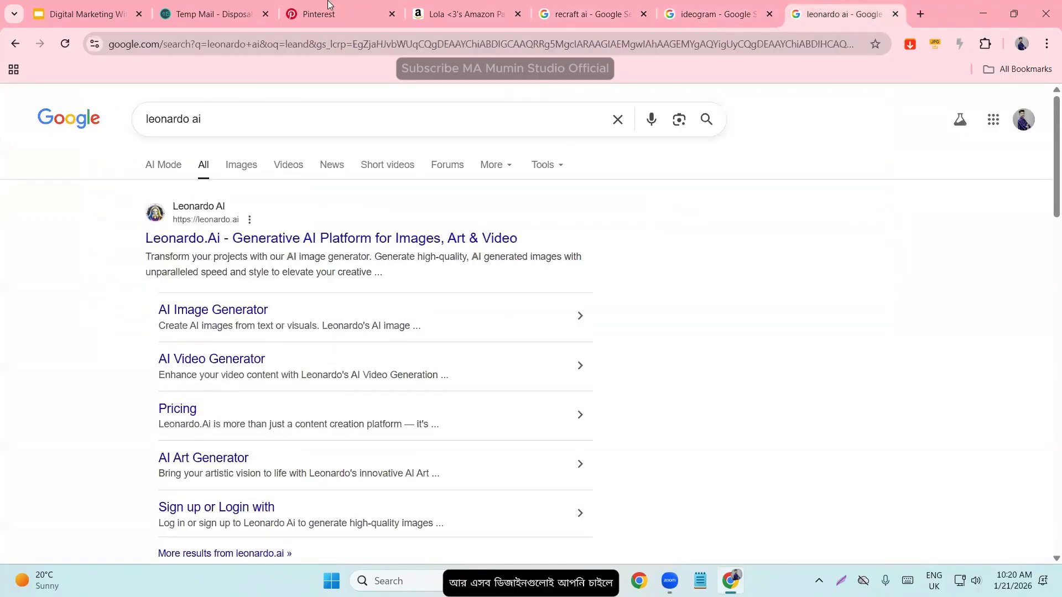
# - Return to the Pinterest home feed, browse the Pins as design examples, and go back to the start of the feed
pyautogui.hotkey('ctrl', '3')
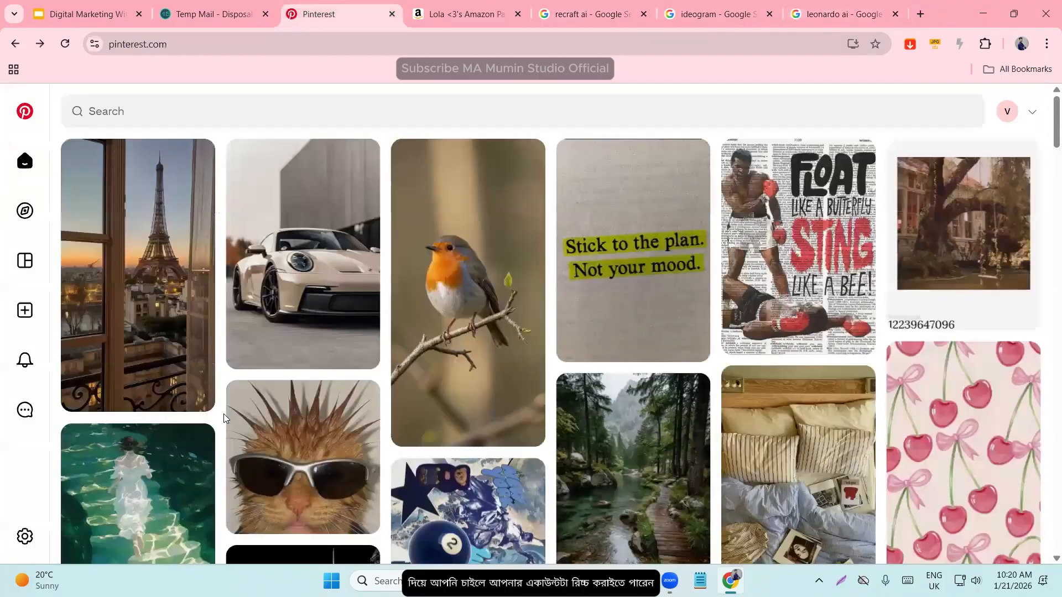
pyautogui.moveTo(205, 407)
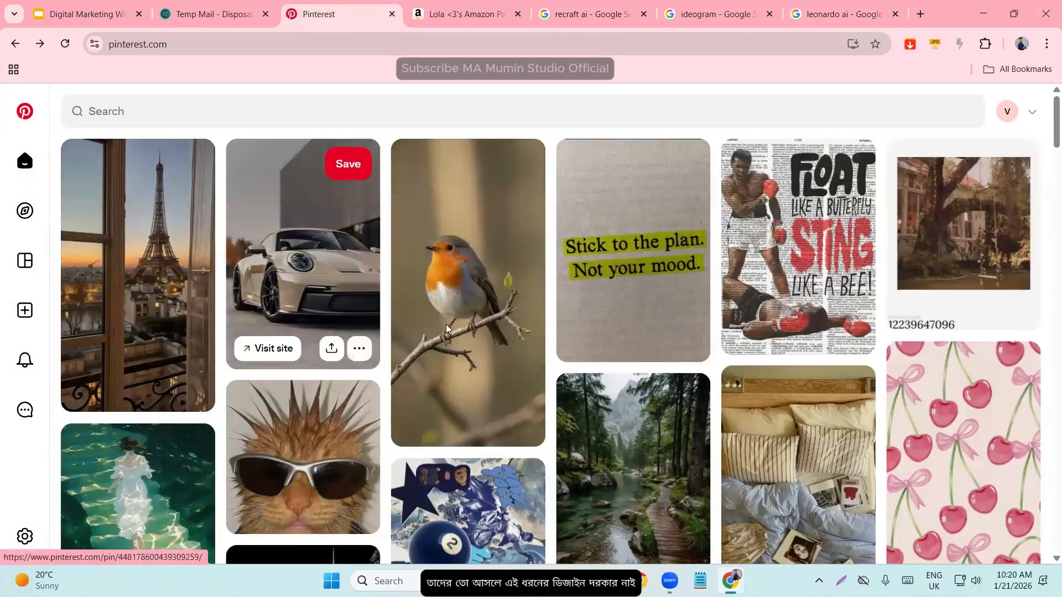
pyautogui.scroll(-3, 413, 381)
pyautogui.scroll(-3, 381, 401)
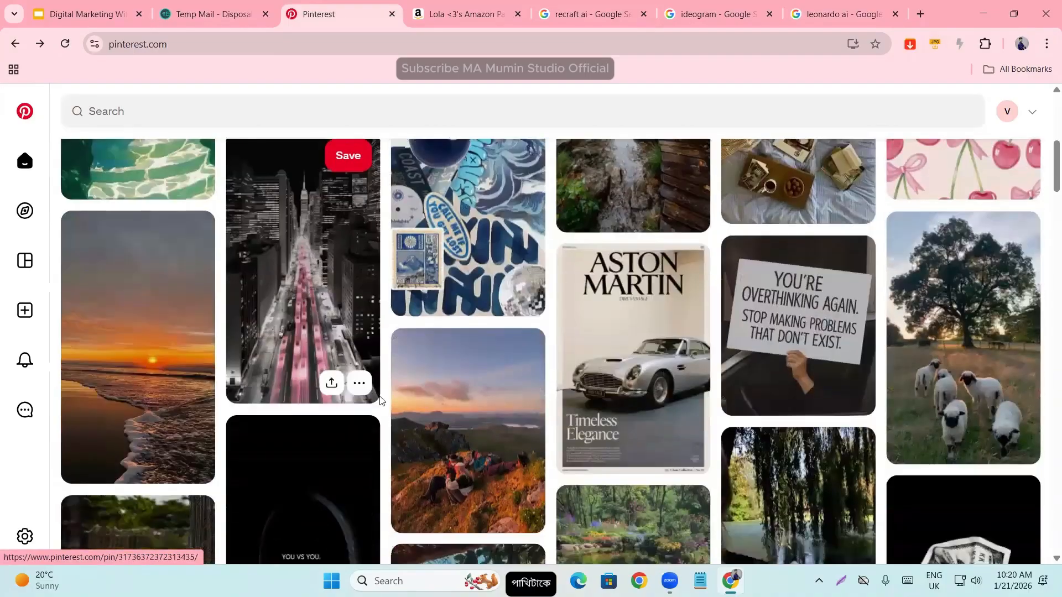
pyautogui.scroll(-5, 380, 403)
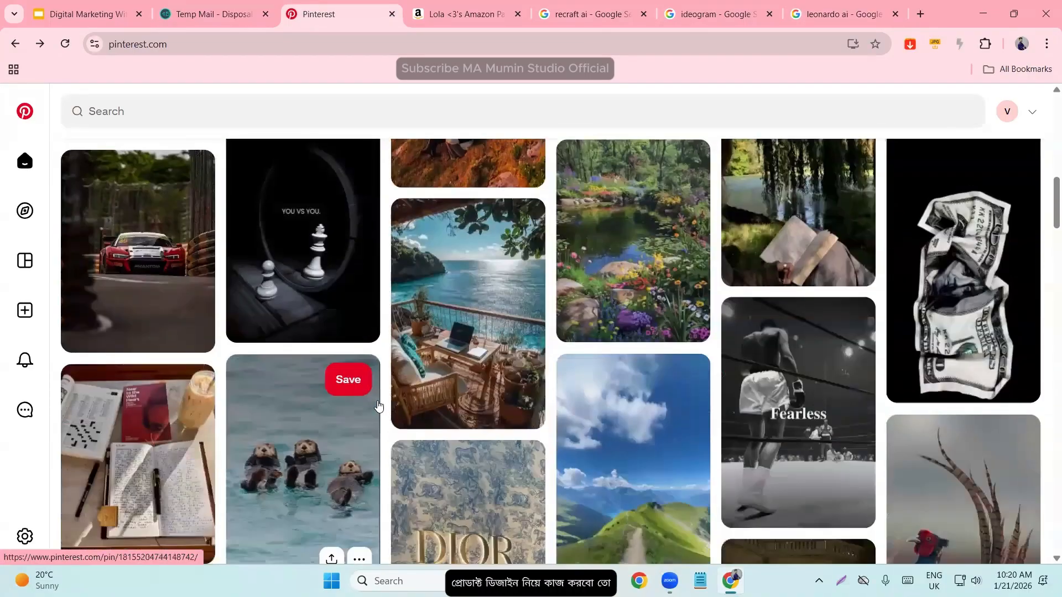
pyautogui.scroll(10, 354, 301)
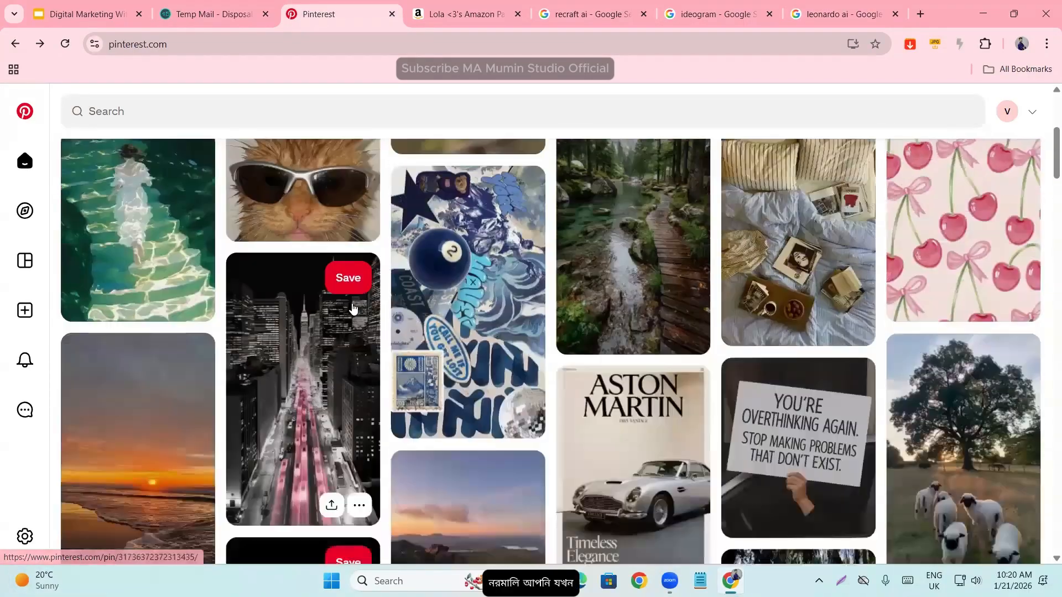
pyautogui.scroll(1, 351, 304)
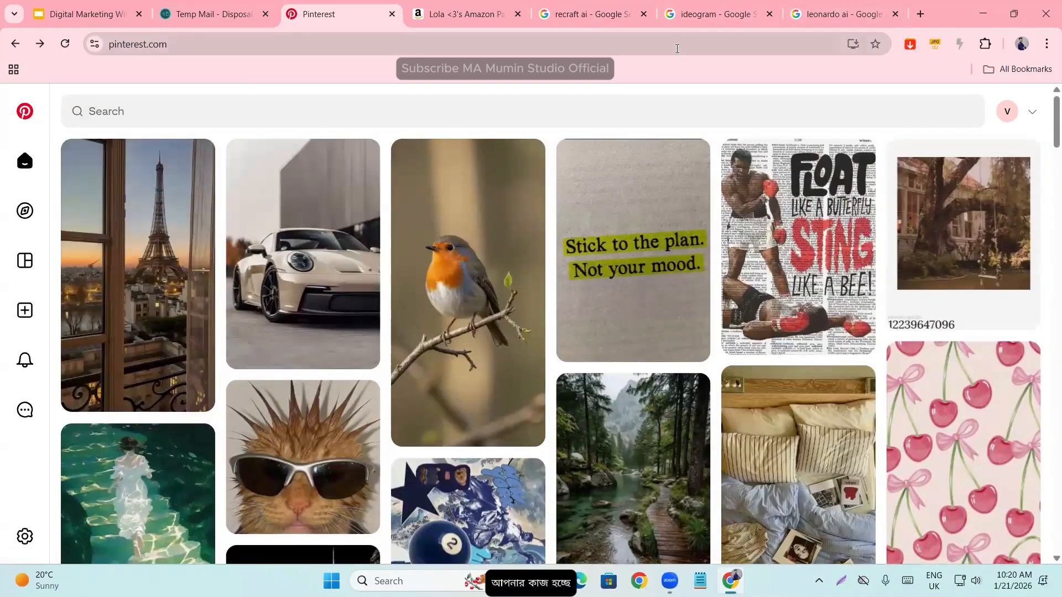
# - Close the recraft ai, ideogram and leonardo ai search tabs
pyautogui.click(631, 13)
pyautogui.click(643, 14)
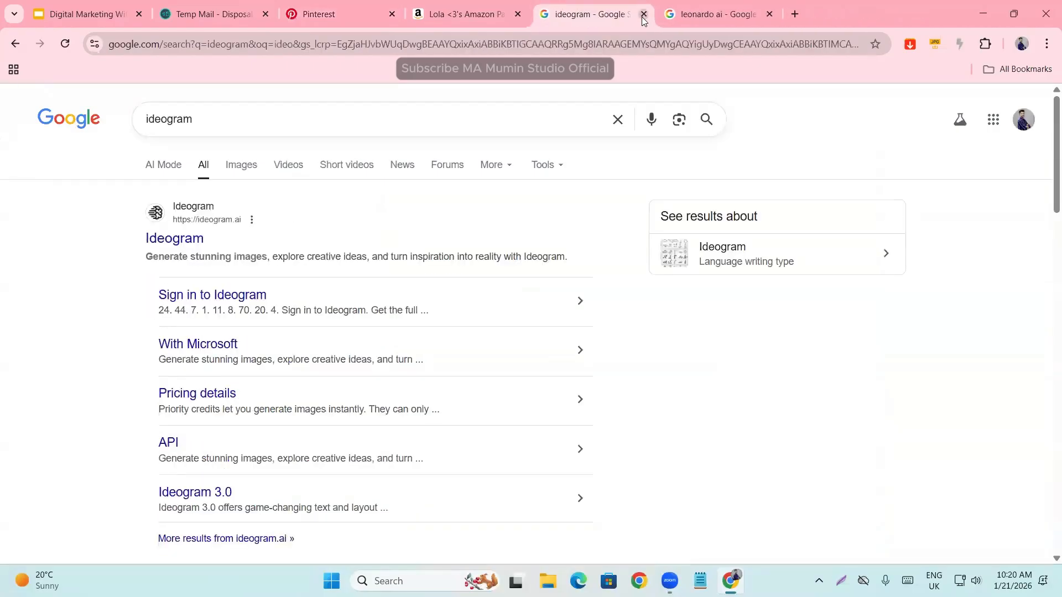
pyautogui.click(643, 14)
pyautogui.click(643, 14)
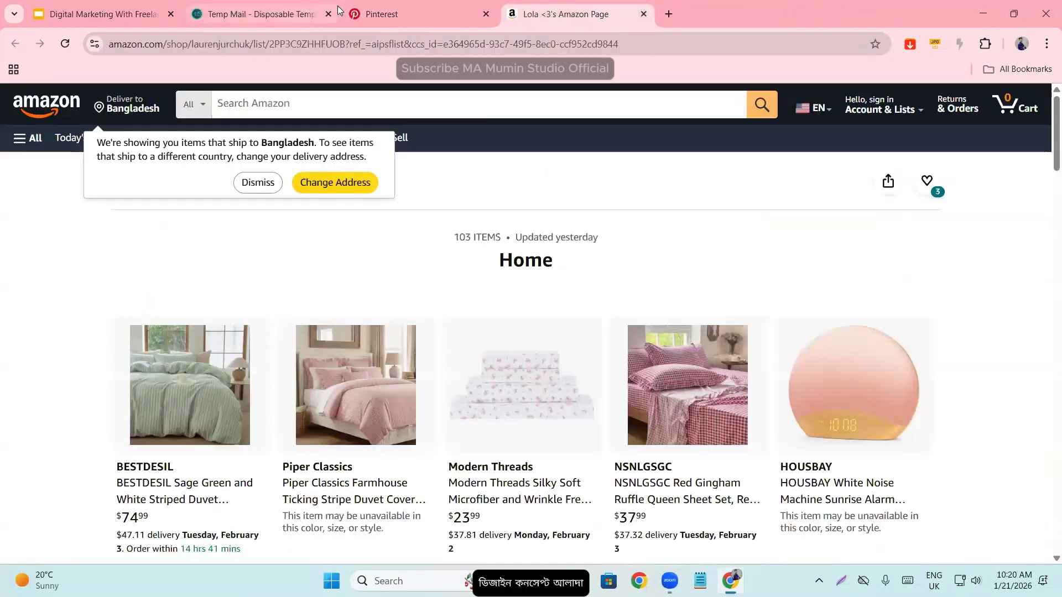
# - Switch back to Pinterest and open the account's saved boards
pyautogui.click(407, 10)
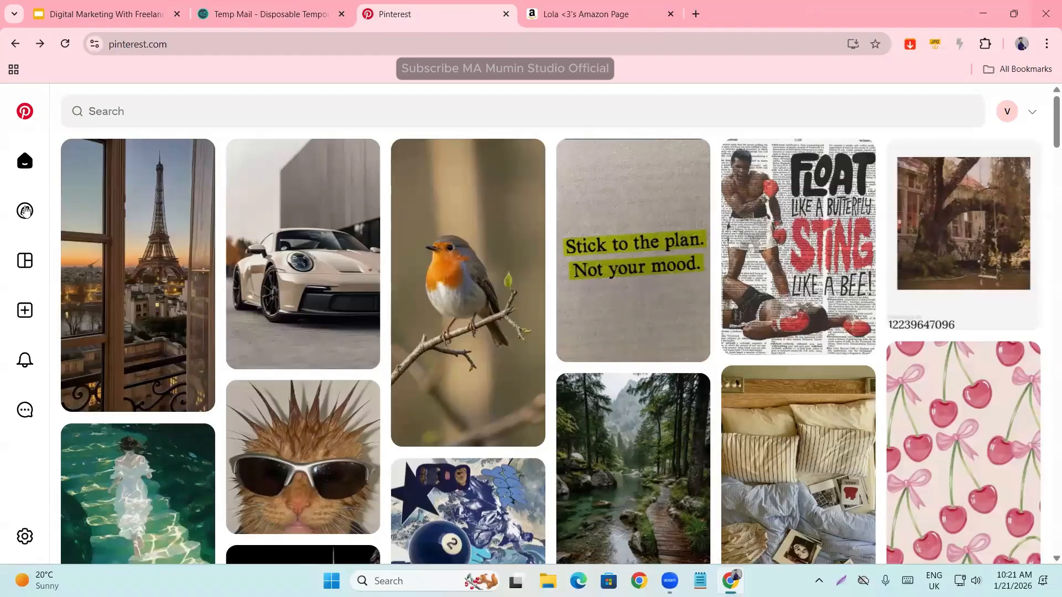
pyautogui.moveTo(25, 210)
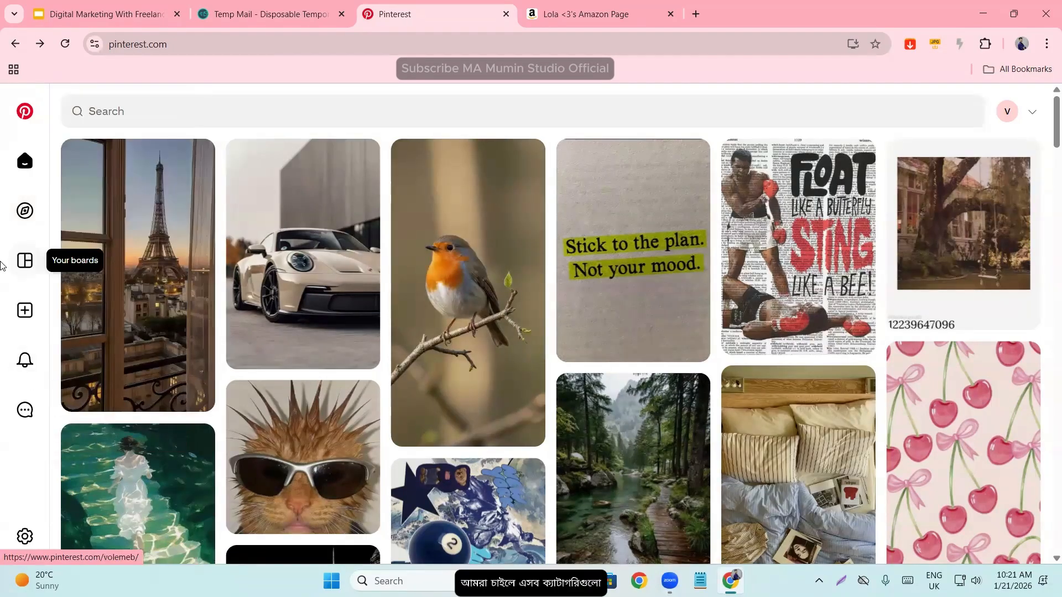
pyautogui.click(19, 265)
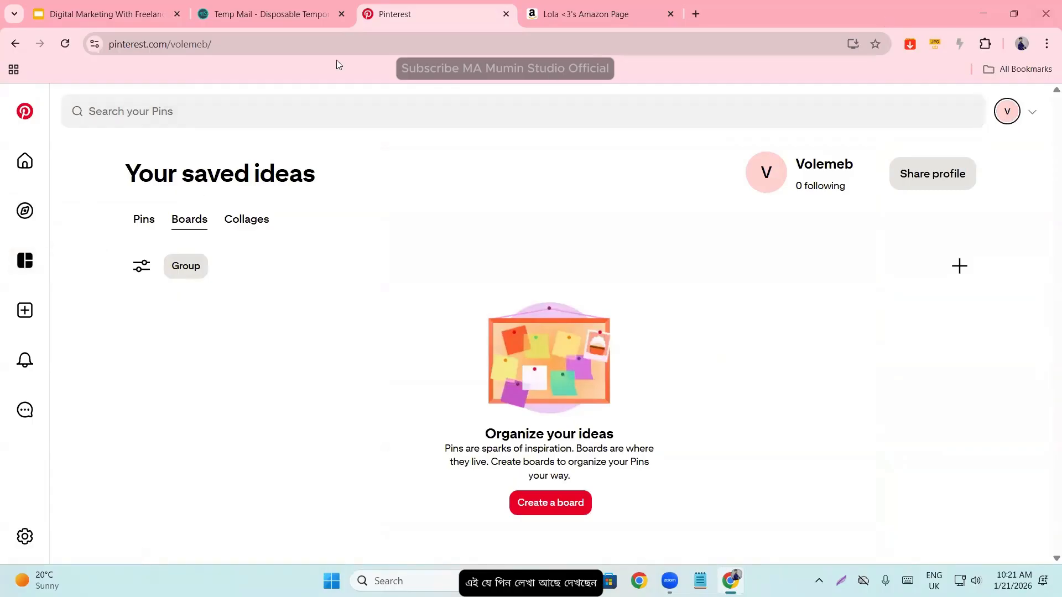
# - Highlight the letters "pin" in the pinterest.com web address to point out the word, and leave the address unedited
pyautogui.click(118, 46)
pyautogui.click(193, 45)
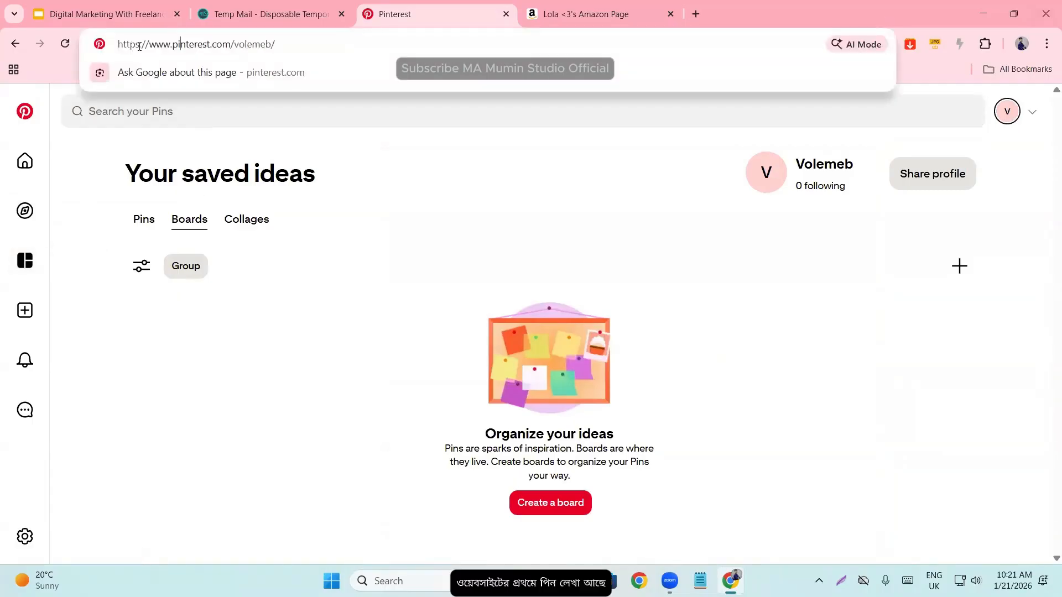
pyautogui.click(172, 45)
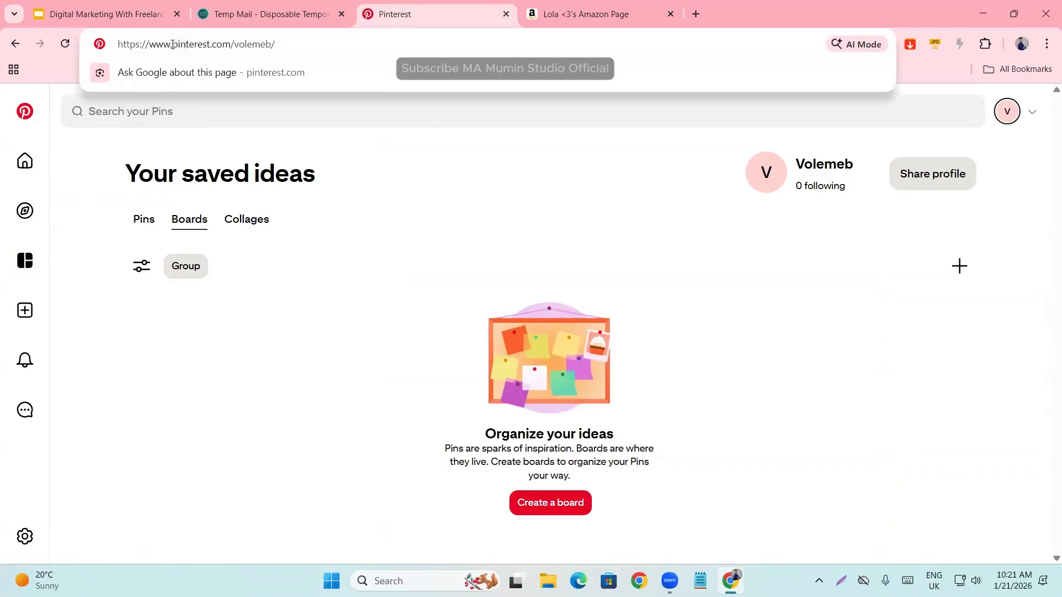
pyautogui.moveTo(172, 46); pyautogui.dragTo(194, 46)
pyautogui.click(320, 360)
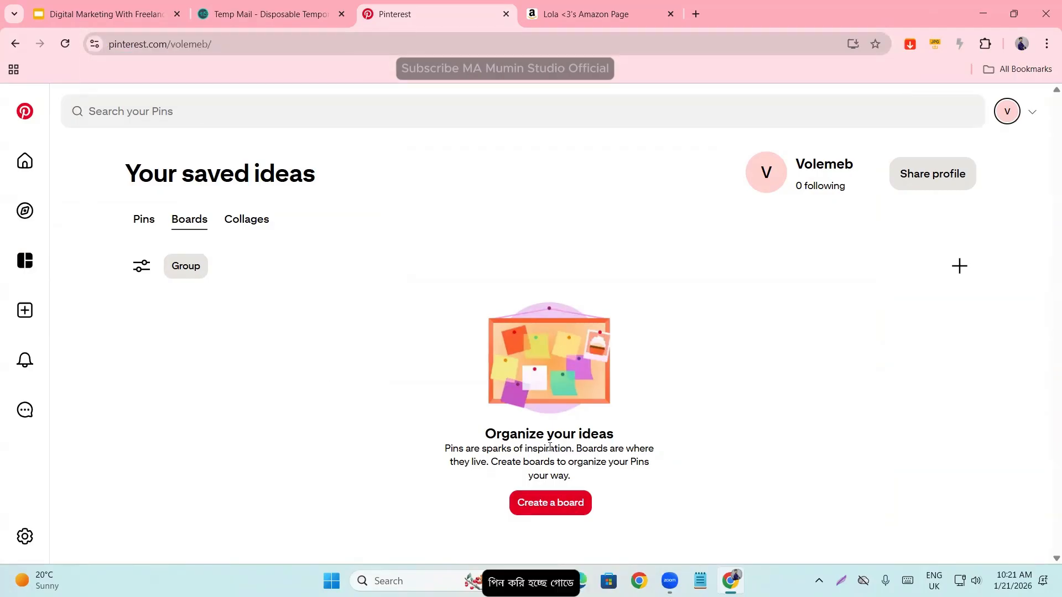
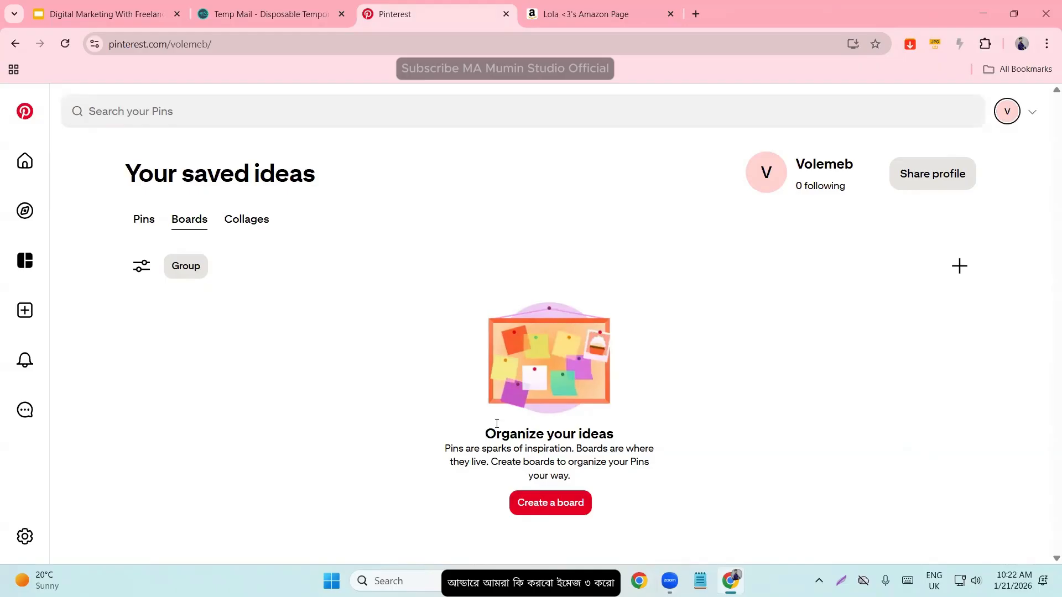
# - Create a non-secret board named "Digital marketing" without collaborators, and finish without saving any suggested Pins to it
pyautogui.click(545, 505)
pyautogui.click(410, 266)
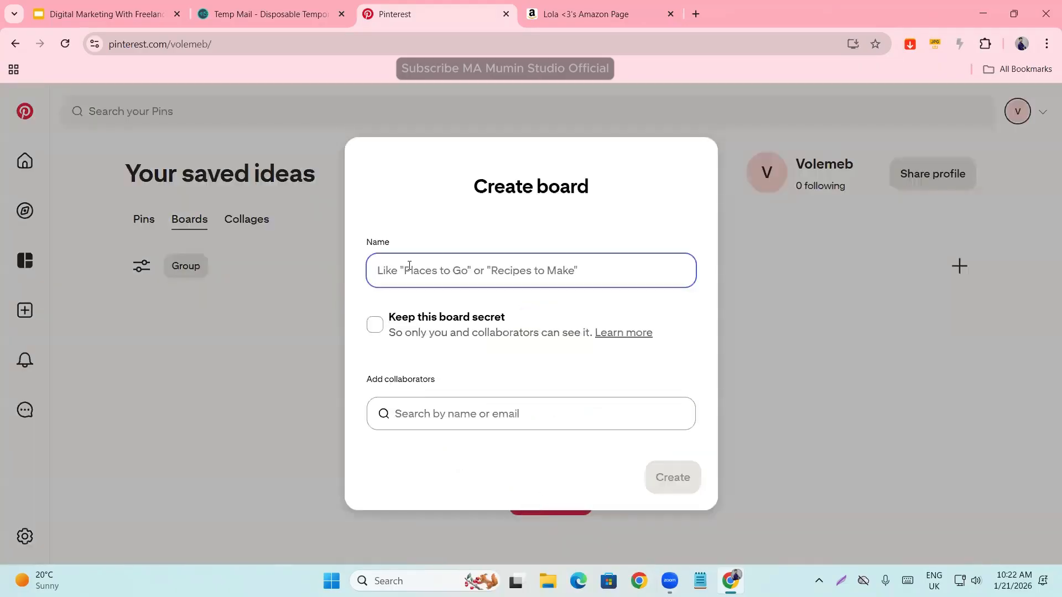
pyautogui.write('D')
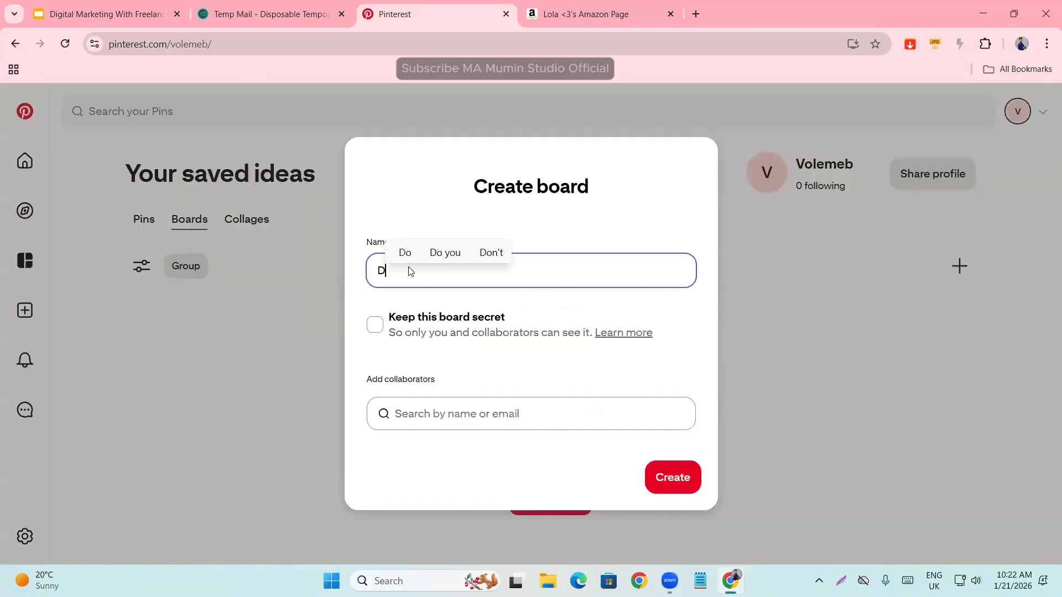
pyautogui.write('igital ')
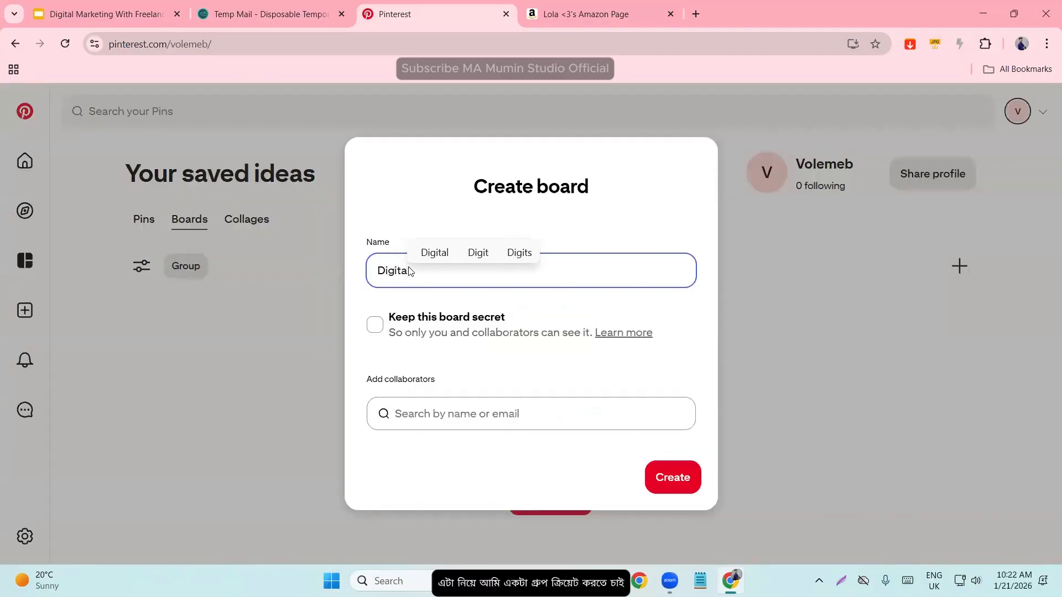
pyautogui.write('marketing')
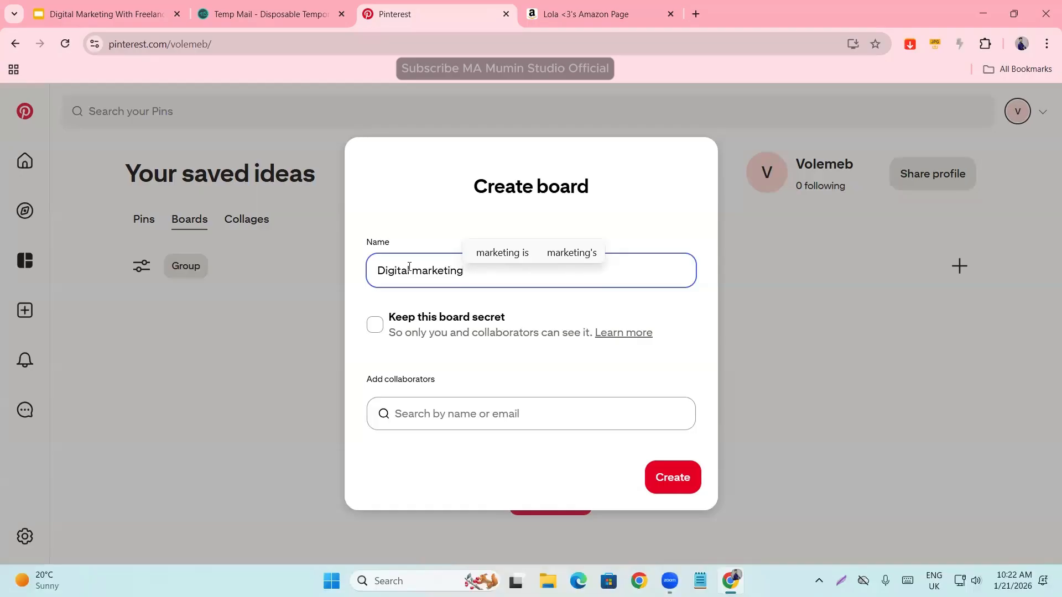
pyautogui.click(416, 217)
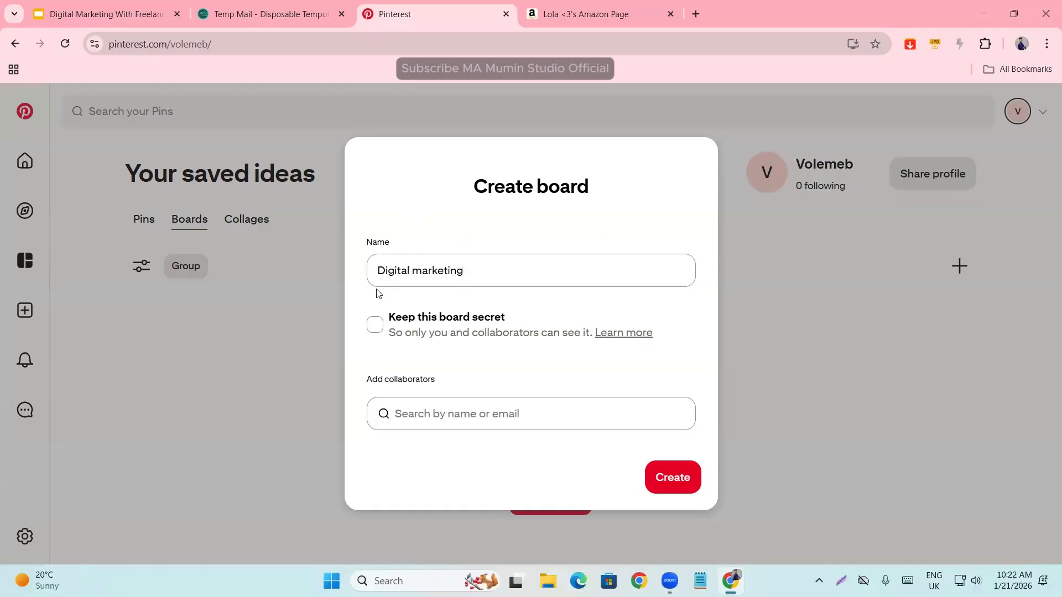
pyautogui.click(373, 330)
pyautogui.click(373, 330)
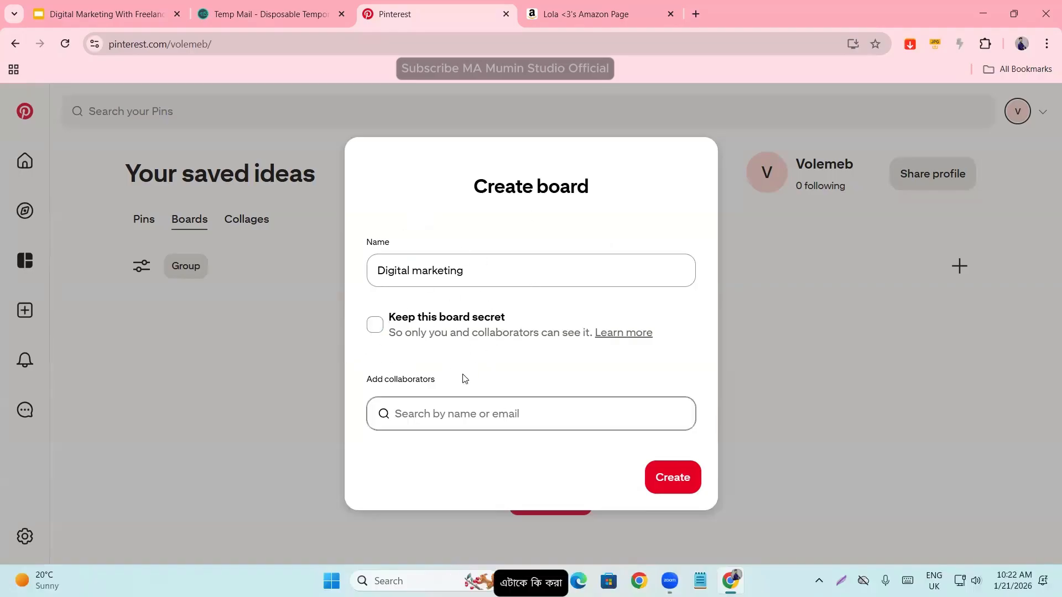
pyautogui.click(695, 483)
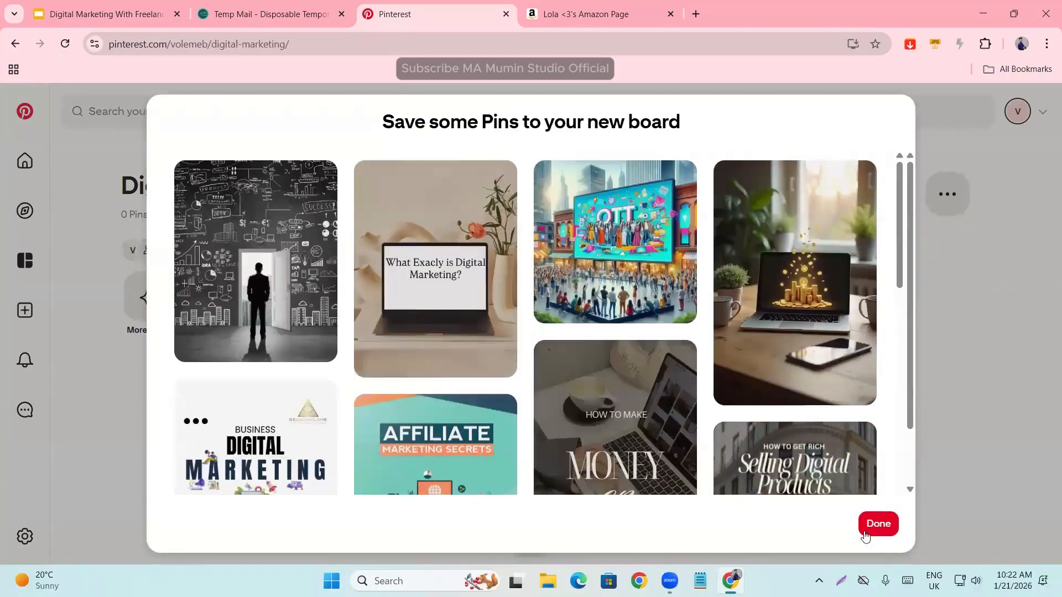
pyautogui.click(868, 530)
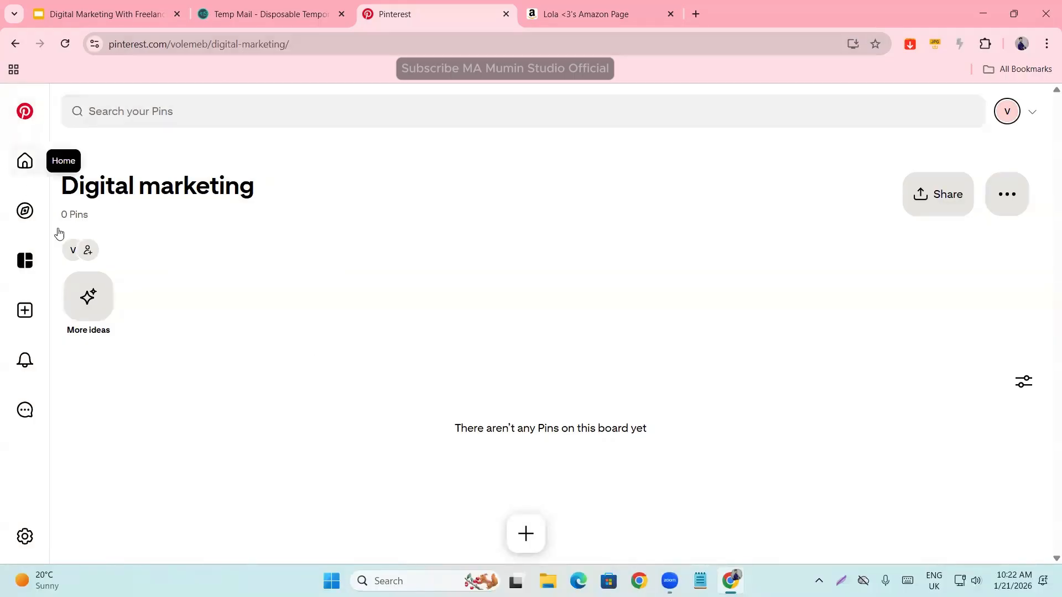
# - Start creating a new Pin and look over the fields of its creation form
pyautogui.click(17, 321)
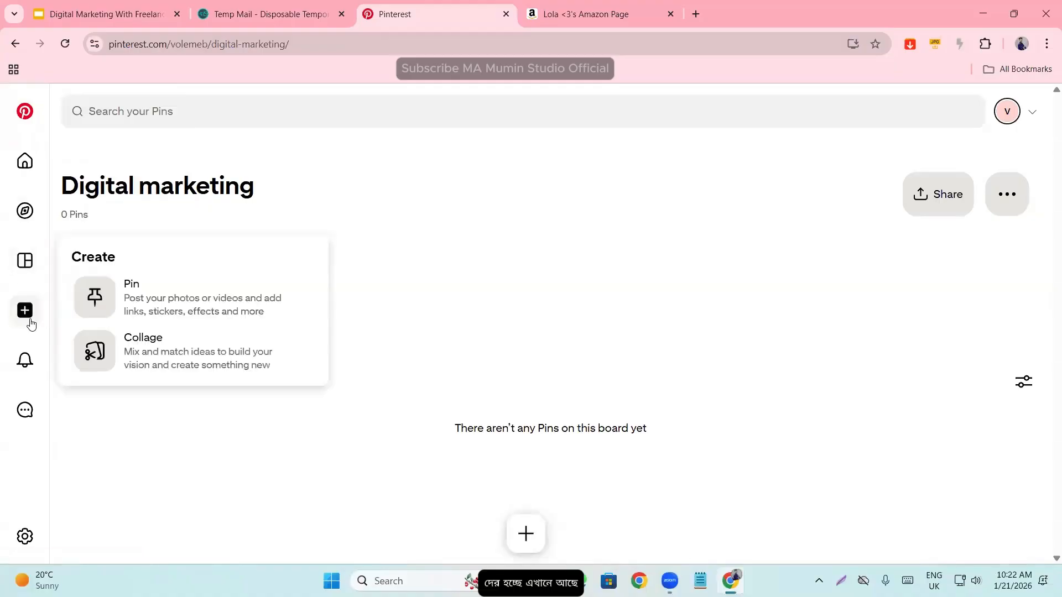
pyautogui.click(197, 302)
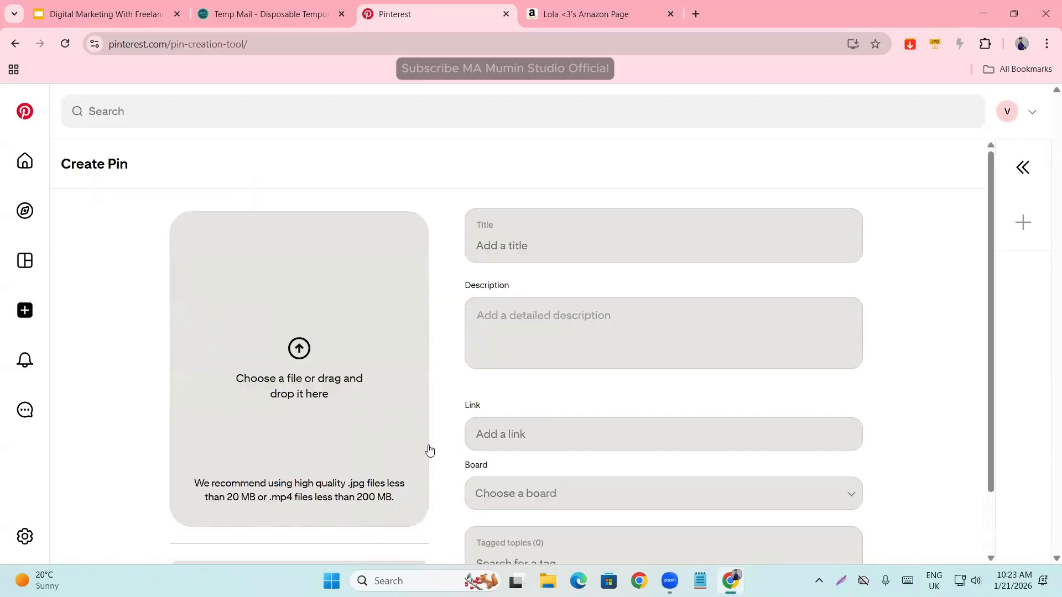
pyautogui.scroll(-1, 366, 364)
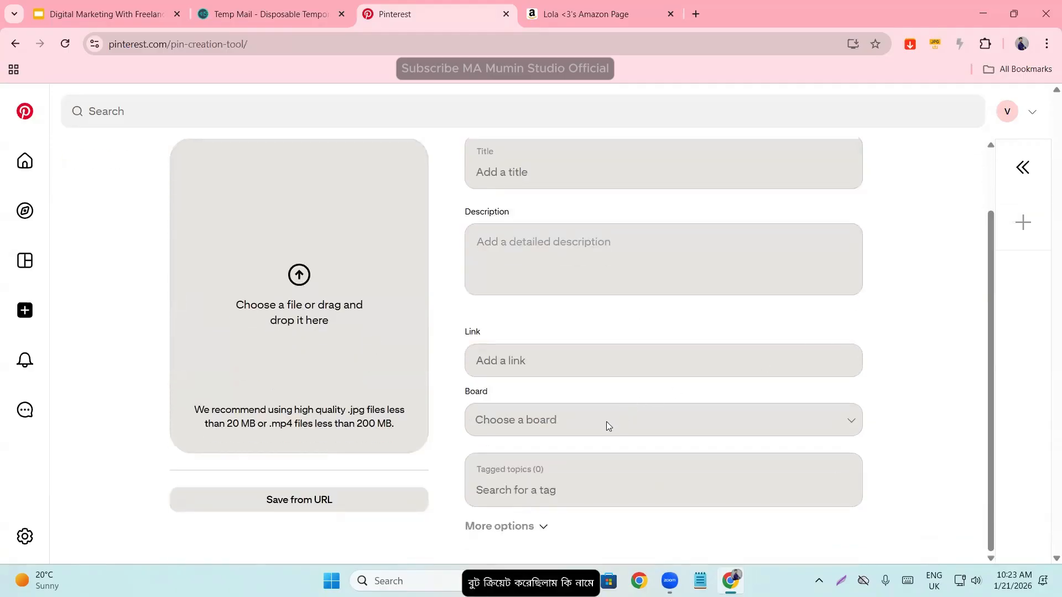
pyautogui.scroll(1, 602, 420)
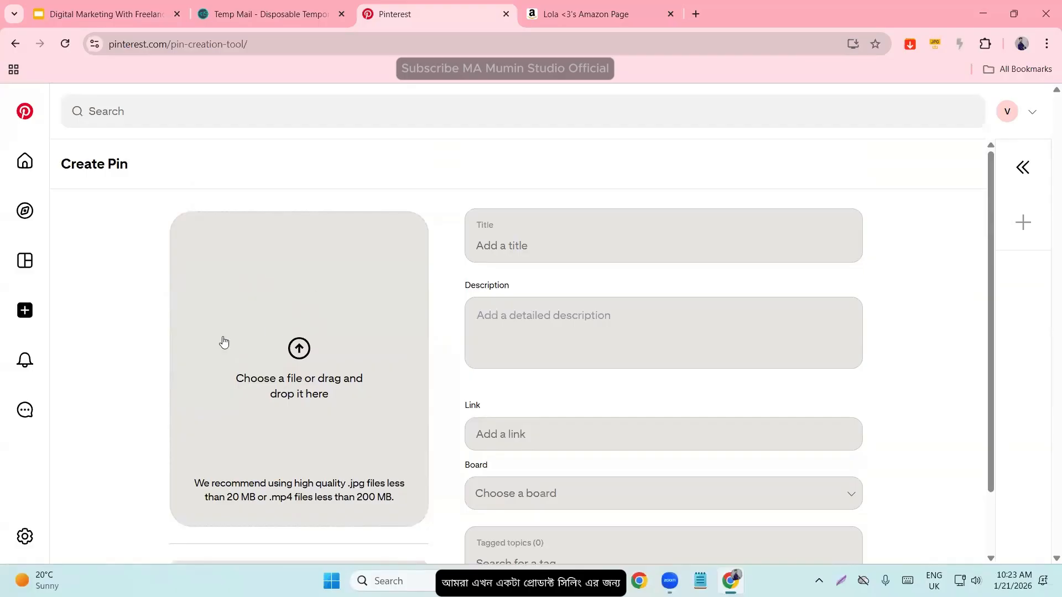
# - Open the sage green striped duvet cover from the Amazon list and save a screenshot of its photo to the Desktop as Screenshot_2
pyautogui.click(618, 15)
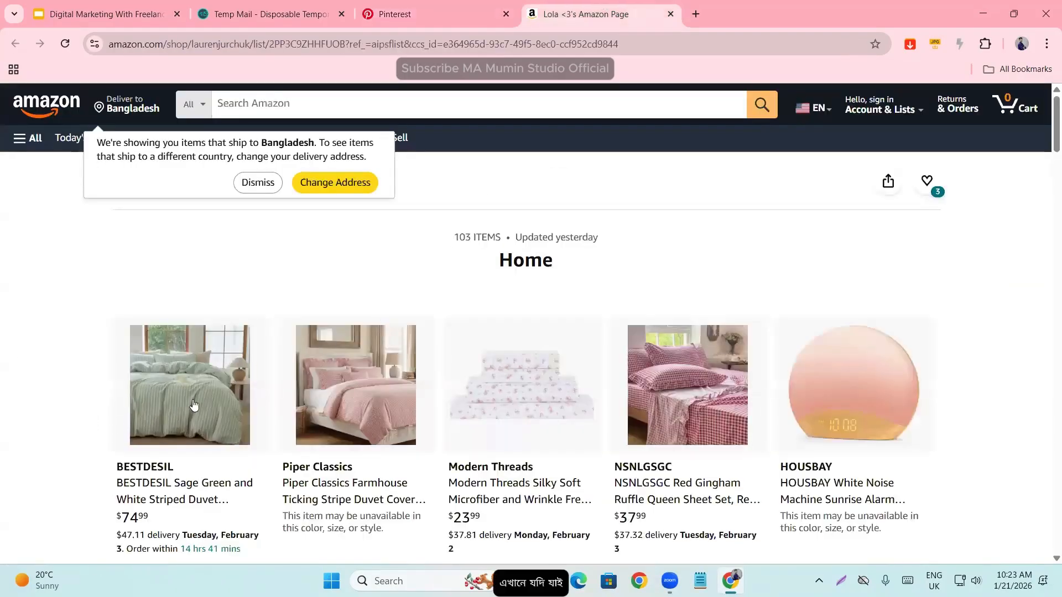
pyautogui.click(194, 406)
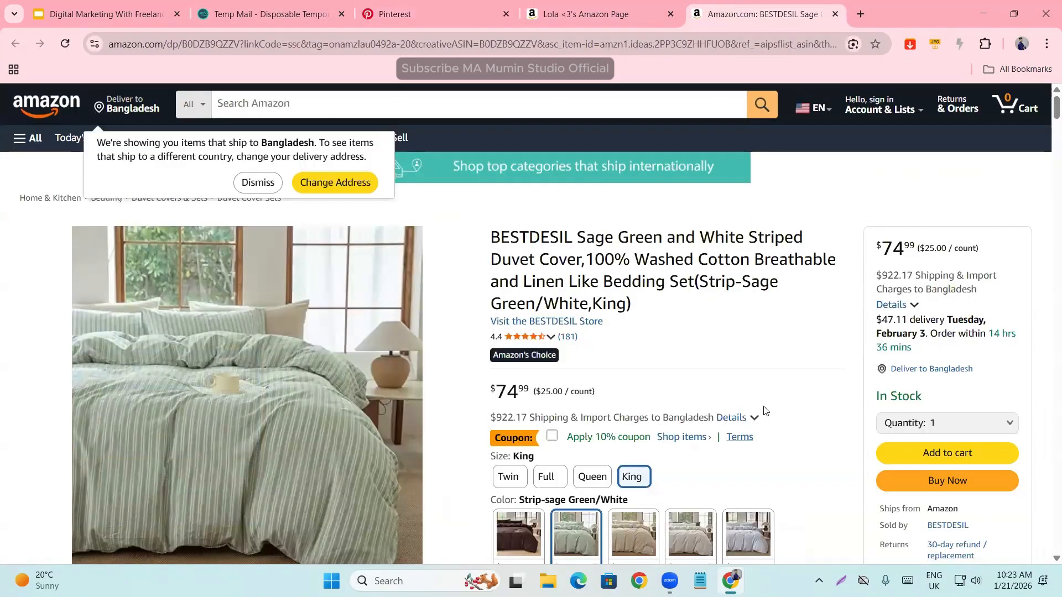
pyautogui.scroll(-2, 746, 459)
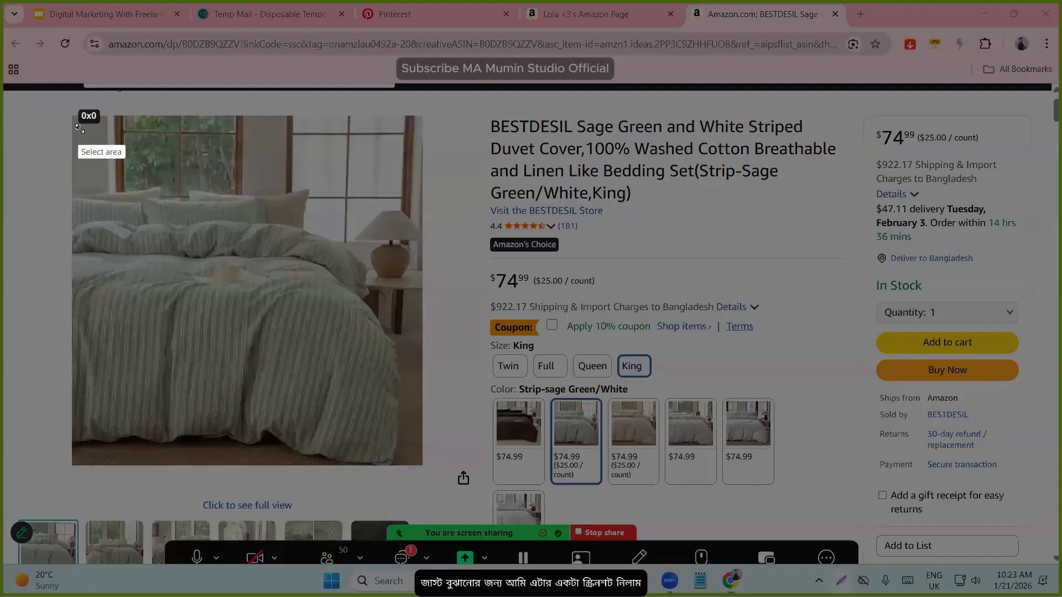
pyautogui.moveTo(78, 127); pyautogui.dragTo(408, 459)
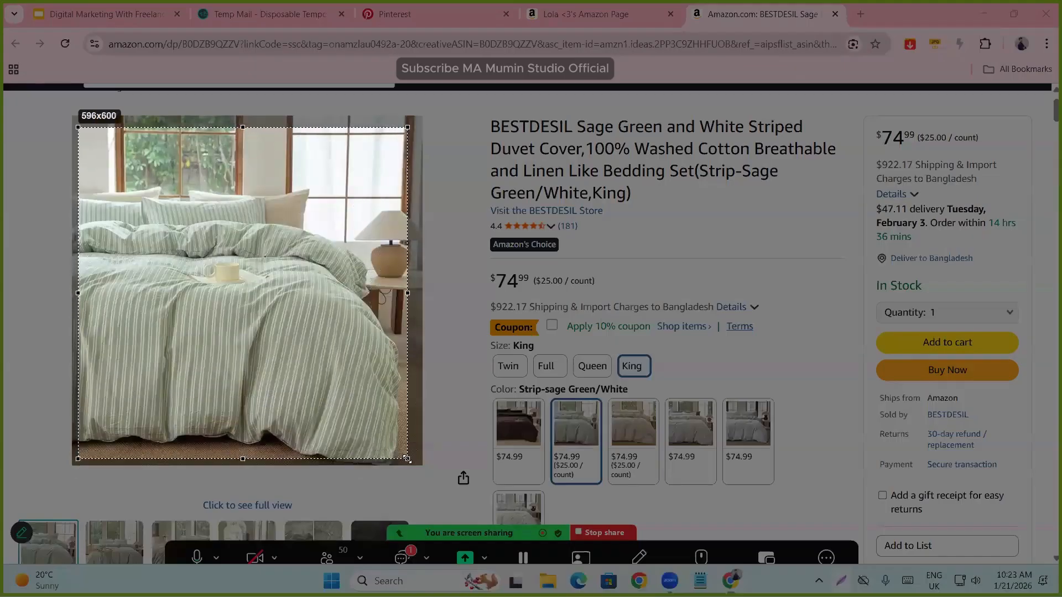
pyautogui.click(381, 473)
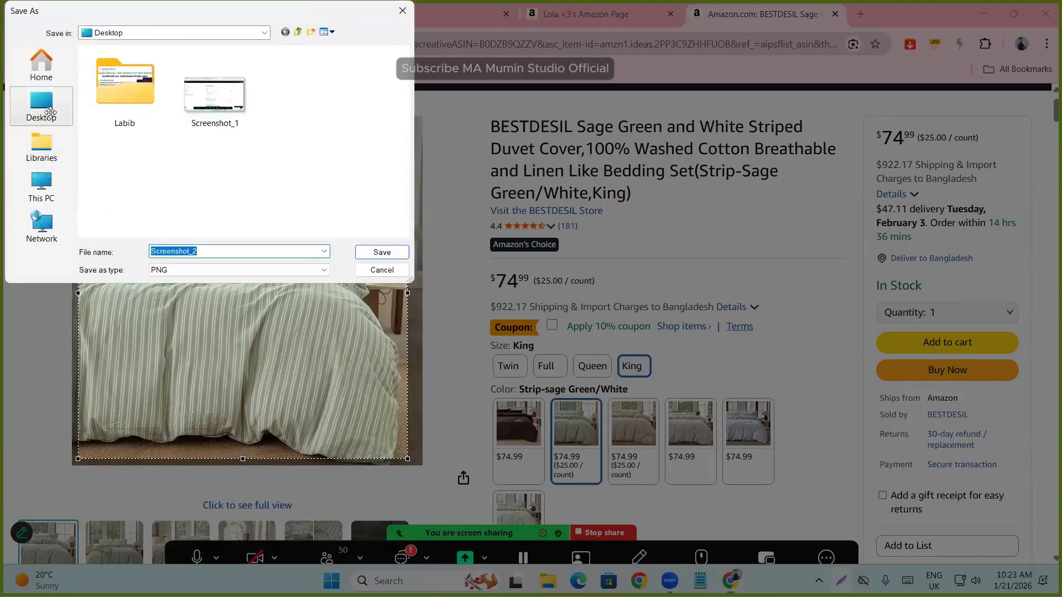
pyautogui.click(380, 269)
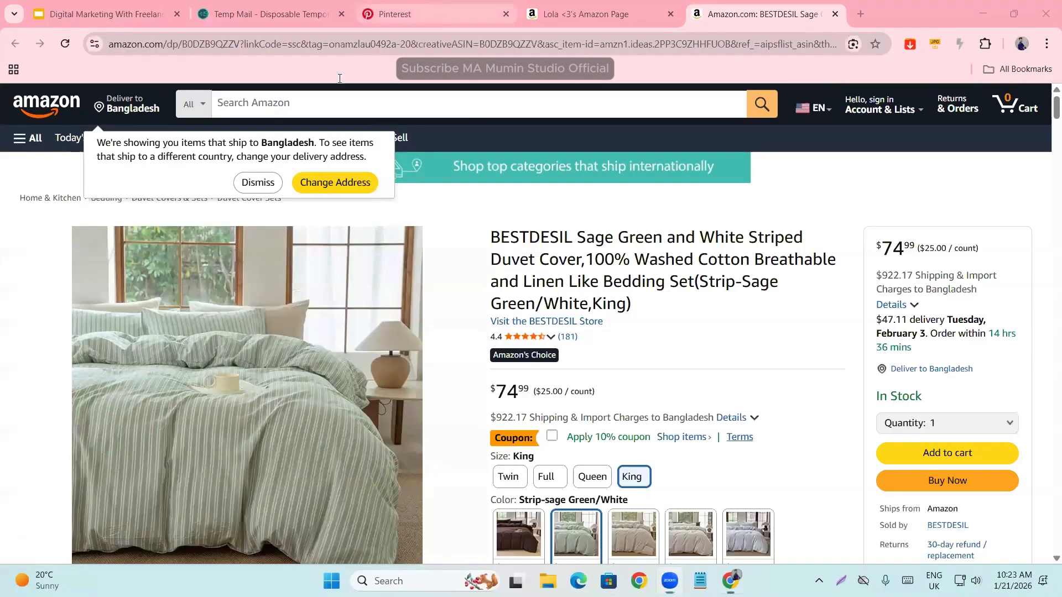
# - Return to the Pinterest Pin form and upload the duvet cover screenshot from the Desktop as the Pin's image
pyautogui.click(395, 14)
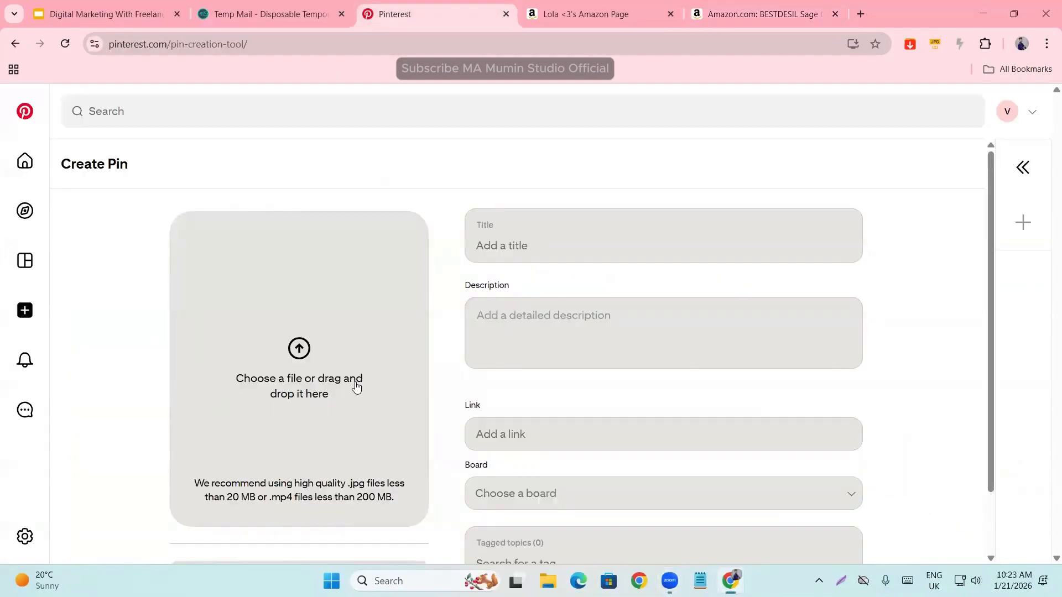
pyautogui.scroll(-2, 527, 429)
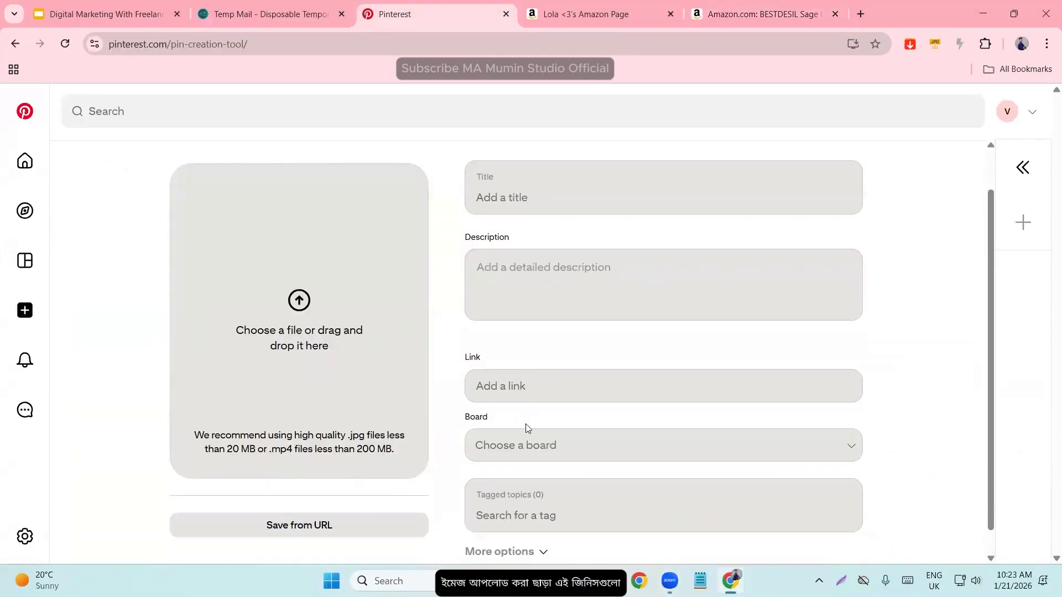
pyautogui.scroll(2, 482, 472)
pyautogui.click(303, 345)
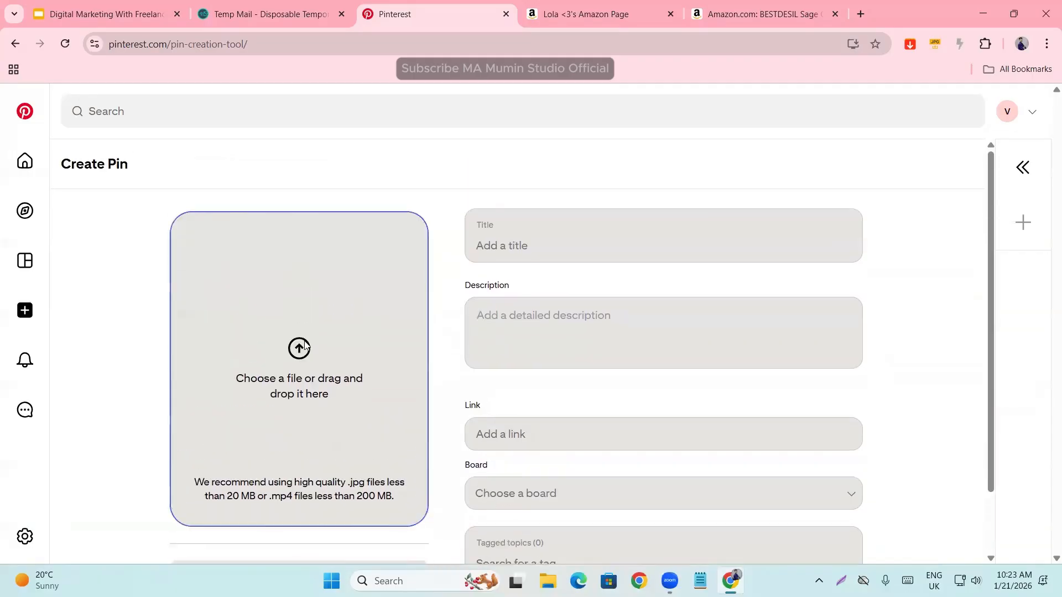
pyautogui.click(61, 204)
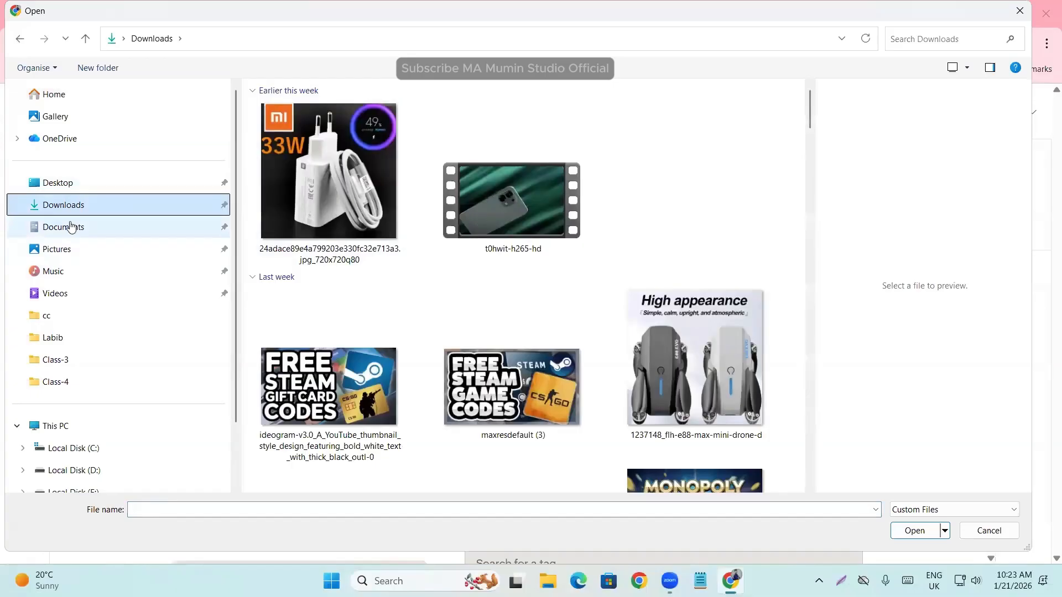
pyautogui.click(58, 182)
pyautogui.click(622, 136)
pyautogui.doubleClick(622, 134)
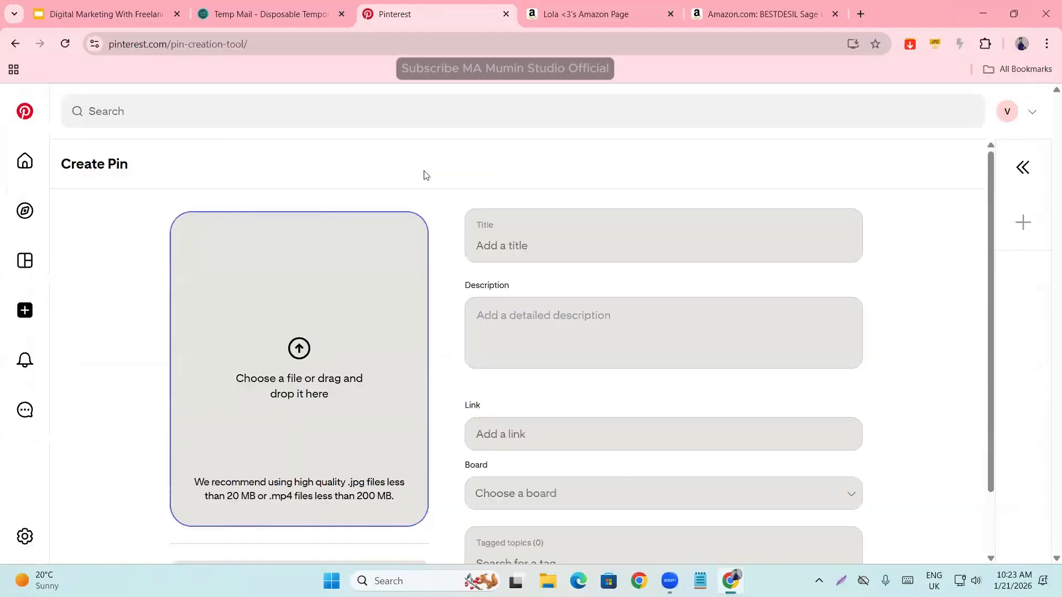
# - Copy the full product title from the Amazon duvet cover page into the Pin's title
pyautogui.click(485, 244)
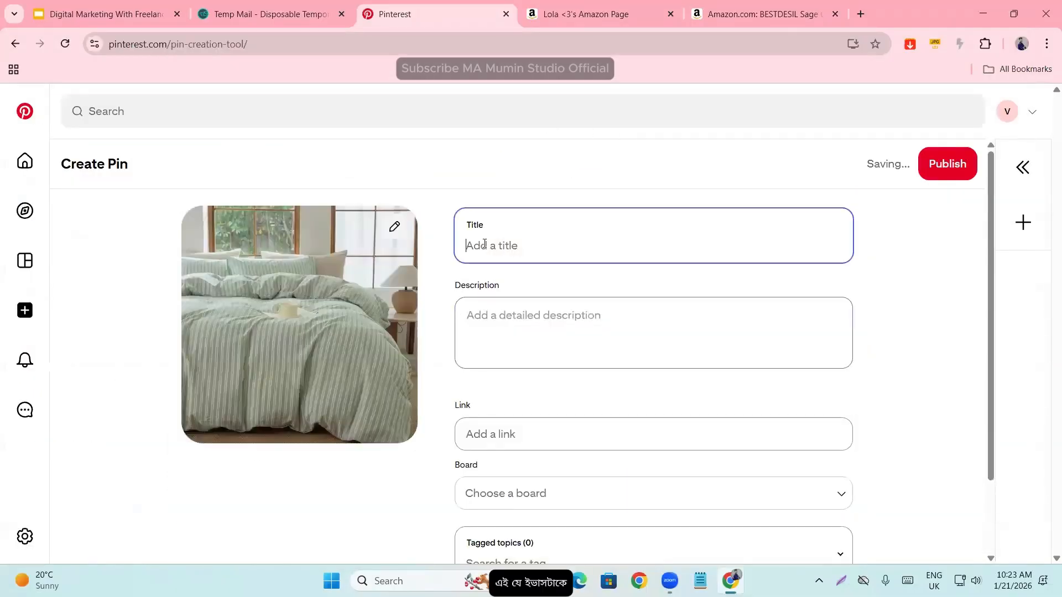
pyautogui.click(791, 11)
pyautogui.moveTo(492, 233); pyautogui.dragTo(627, 299)
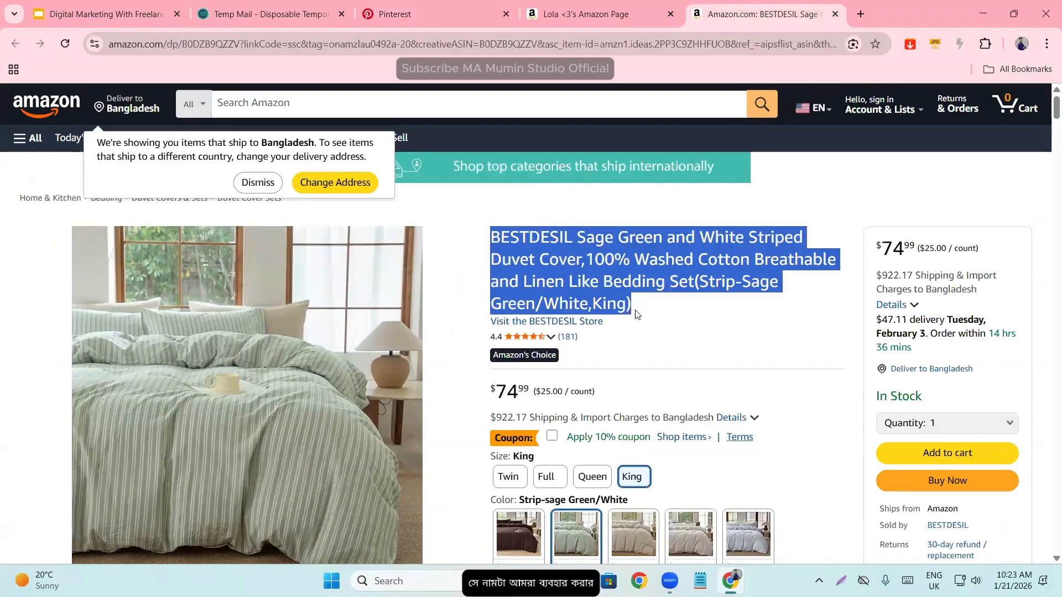
pyautogui.click(399, 21)
pyautogui.hotkey('ctrl', 'v')
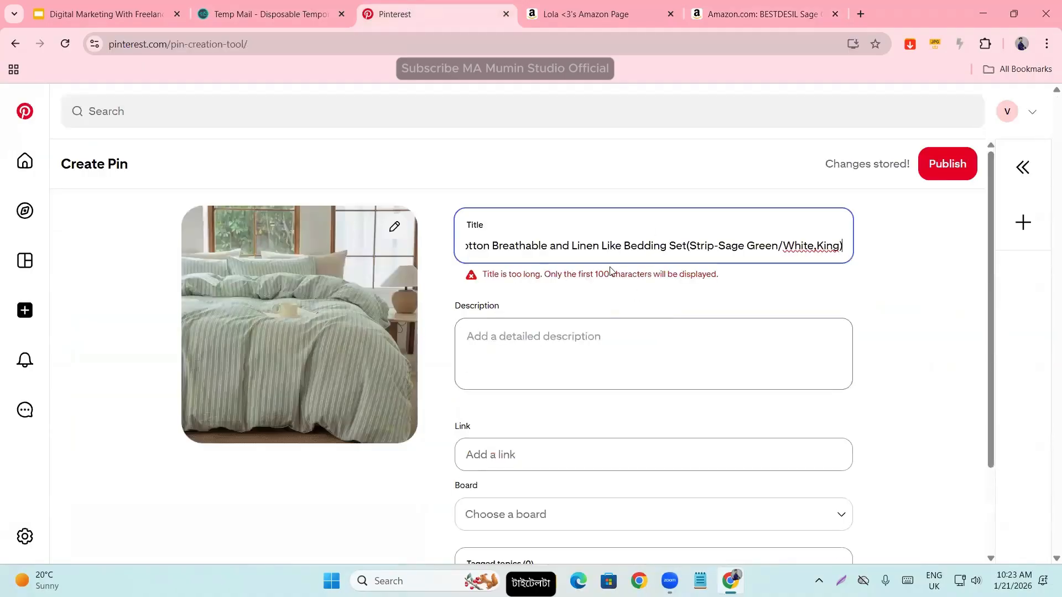
# - Shorten the Pin's title by deleting "and Linen Like Bedding Set(Strip-Sage Green/White,King)" from its end
pyautogui.click(613, 242)
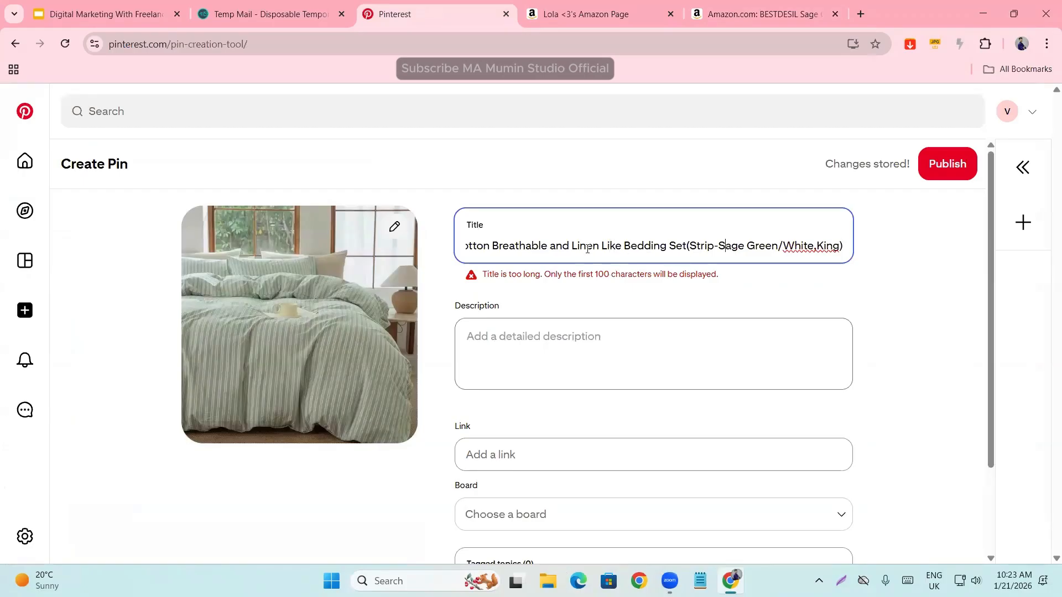
pyautogui.moveTo(552, 245); pyautogui.dragTo(864, 239)
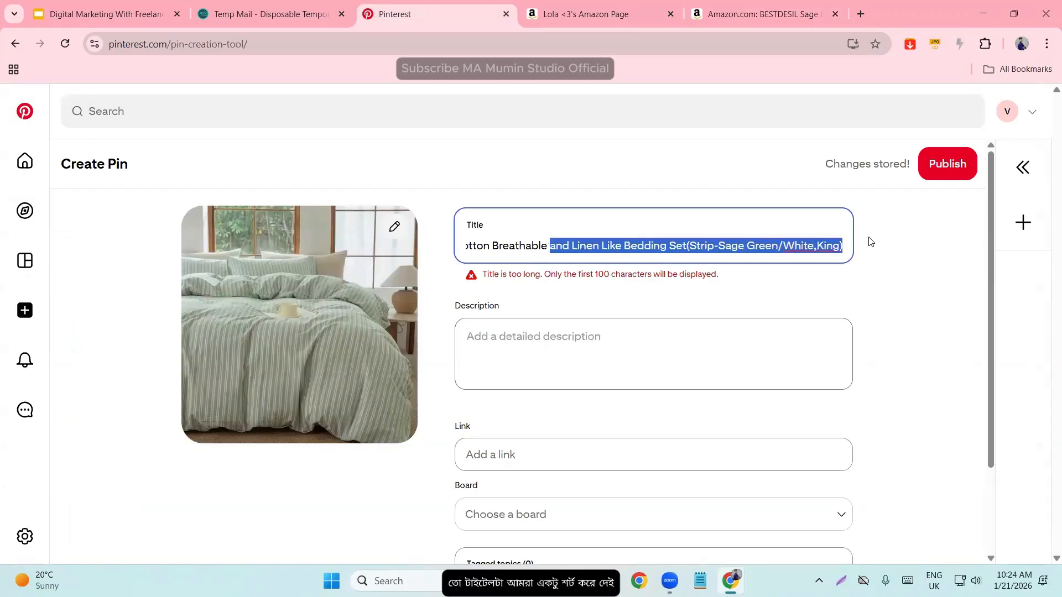
pyautogui.press('BackSpace')
pyautogui.click(875, 277)
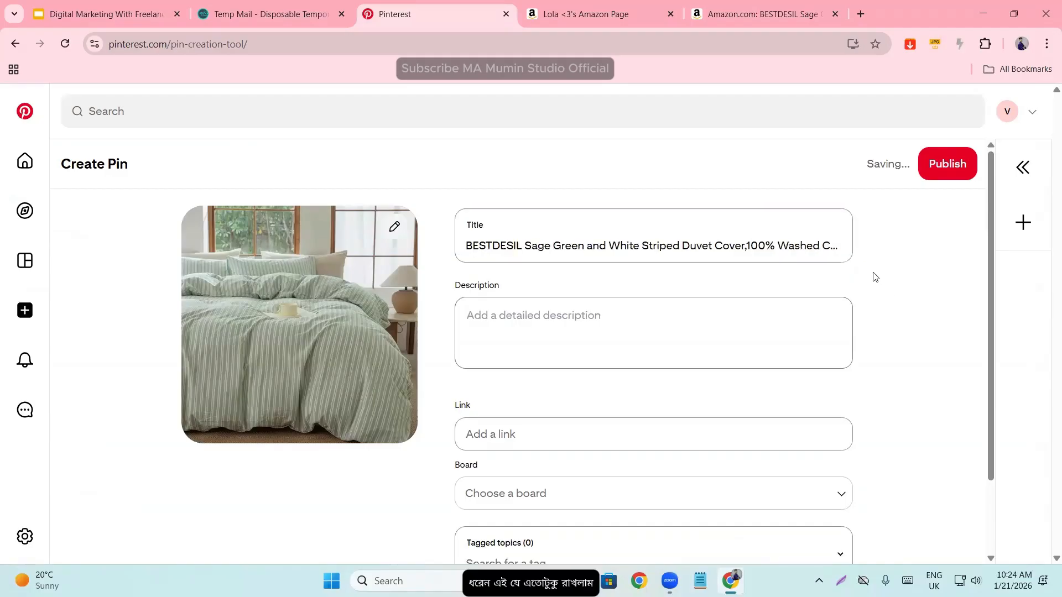
# - Copy all the "About this item" bullet points from the Amazon product page into the Pin's description and check the character limit
pyautogui.click(549, 319)
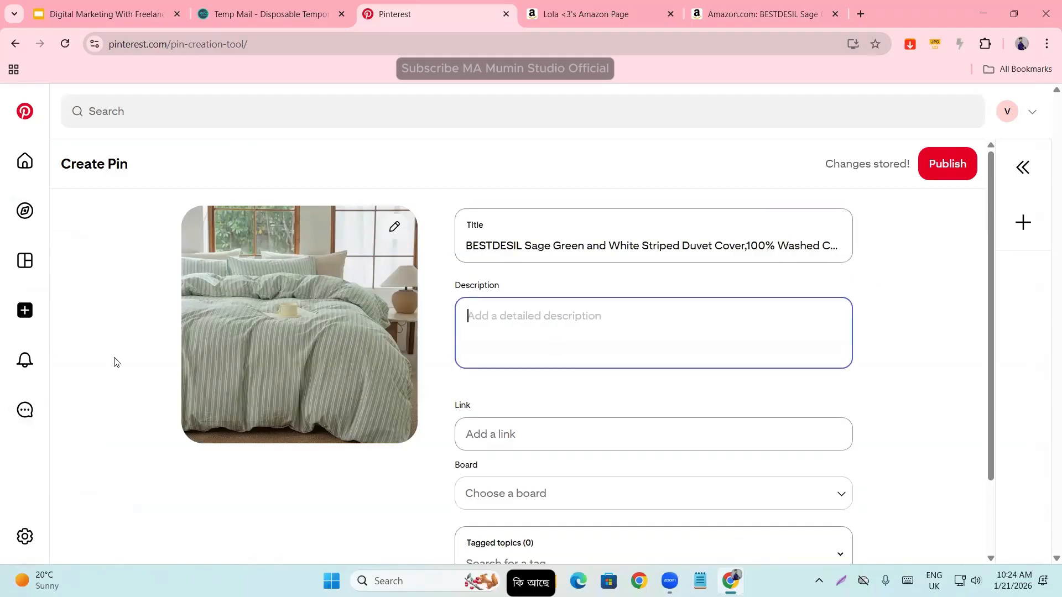
pyautogui.click(763, 14)
pyautogui.scroll(-6, 548, 363)
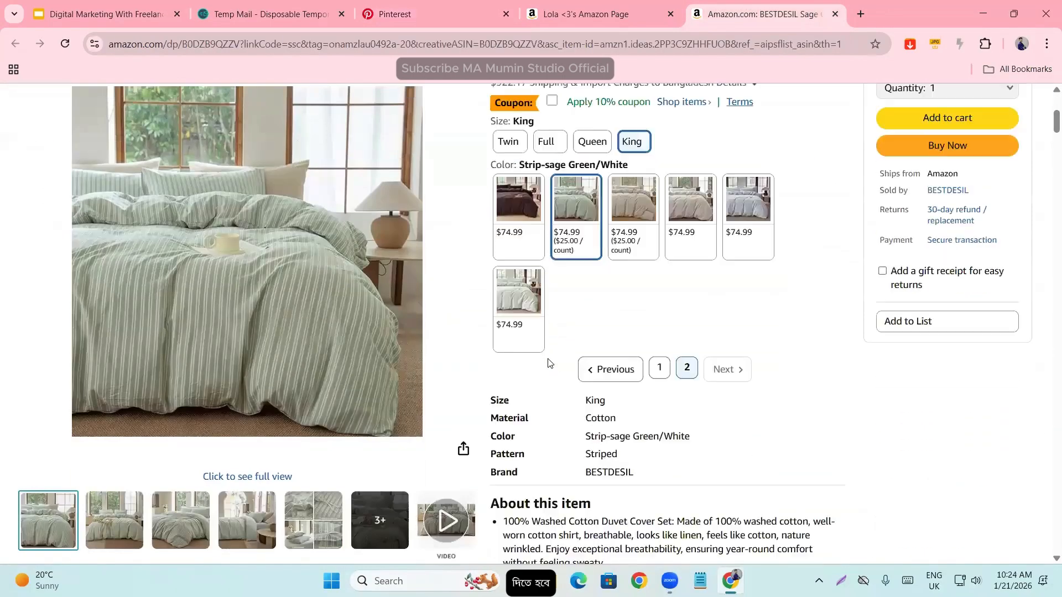
pyautogui.scroll(-5, 548, 363)
pyautogui.moveTo(492, 260); pyautogui.dragTo(615, 403)
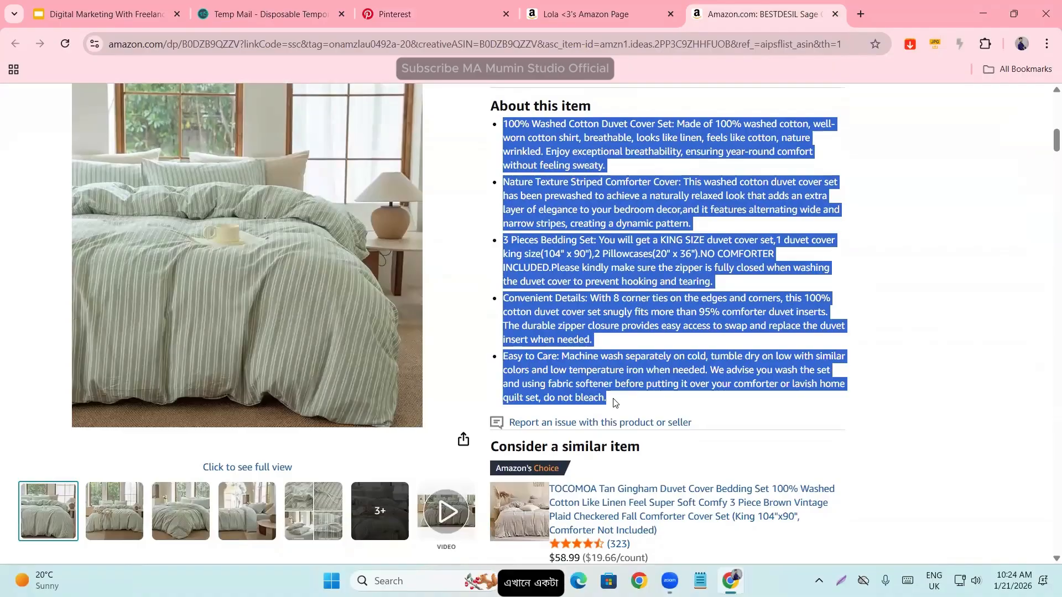
pyautogui.hotkey('ctrl', 'c')
pyautogui.click(394, 13)
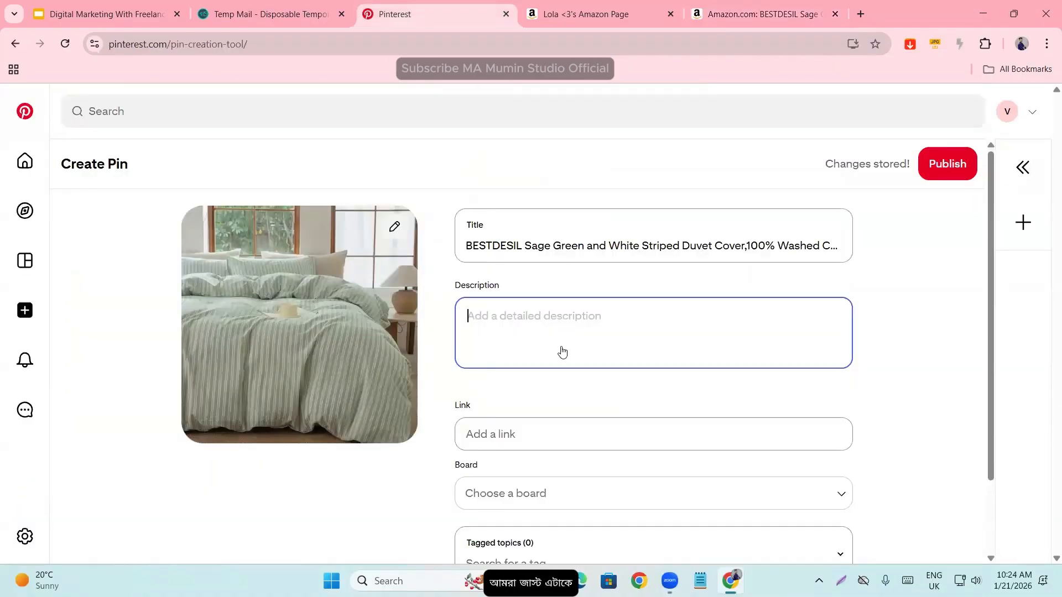
pyautogui.hotkey('ctrl', 'v')
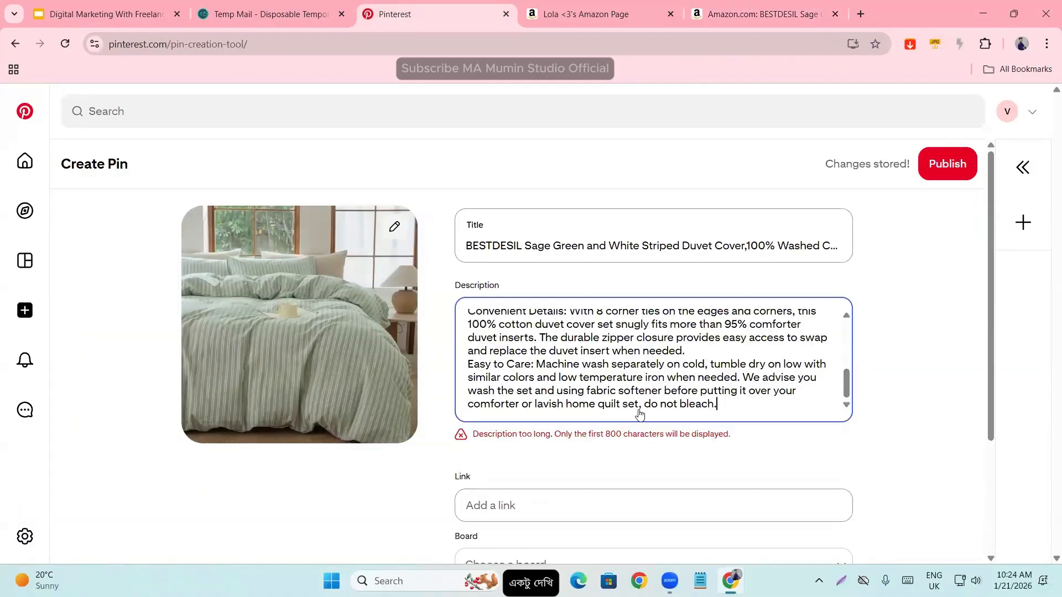
pyautogui.moveTo(553, 434); pyautogui.dragTo(714, 435)
pyautogui.click(590, 451)
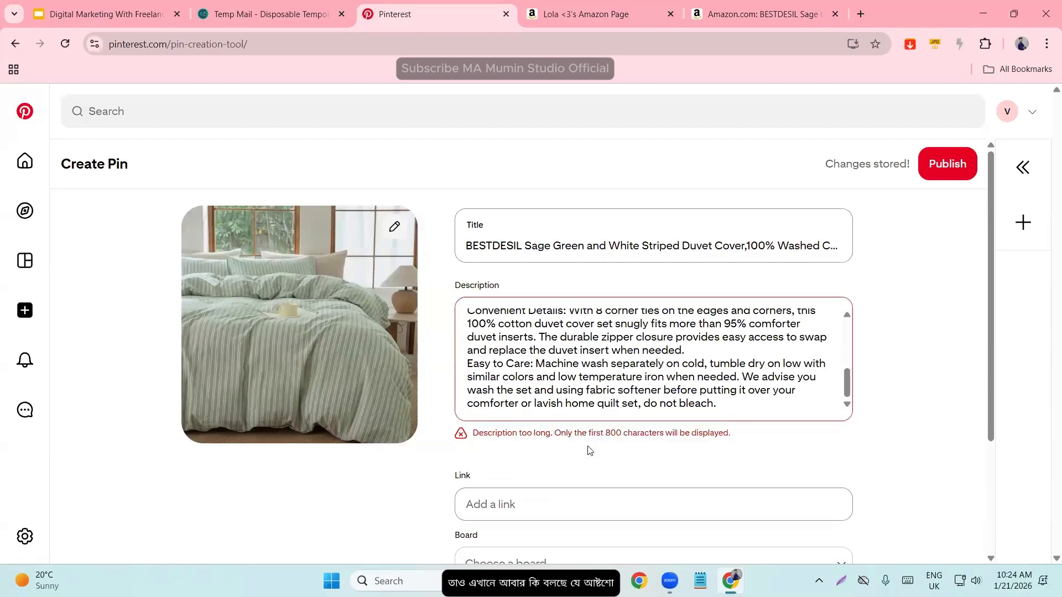
# - Shorten the Pin's description by deleting everything after "2 Pillowcases(20" x 36")." and review the remaining text from its beginning
pyautogui.moveTo(605, 433); pyautogui.dragTo(540, 345)
pyautogui.click(681, 435)
pyautogui.click(728, 405)
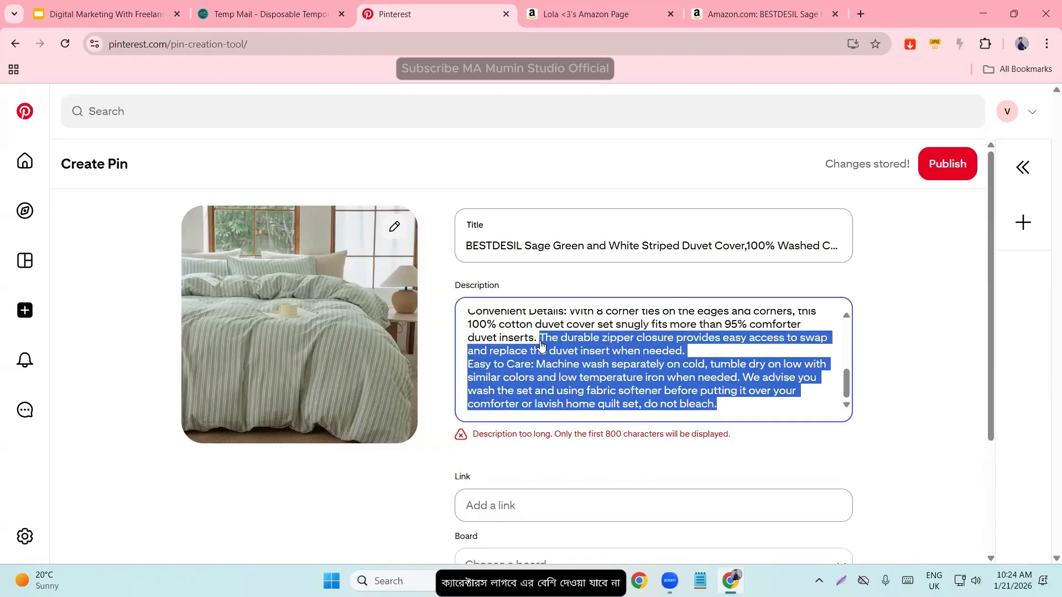
pyautogui.press('BackSpace')
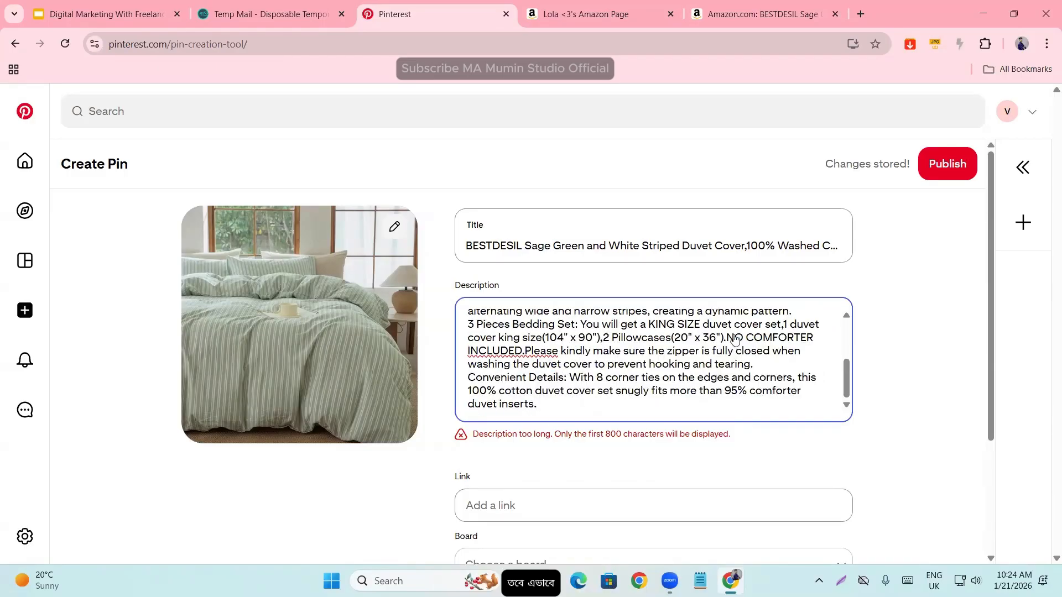
pyautogui.moveTo(727, 339); pyautogui.dragTo(760, 407)
pyautogui.press('BackSpace')
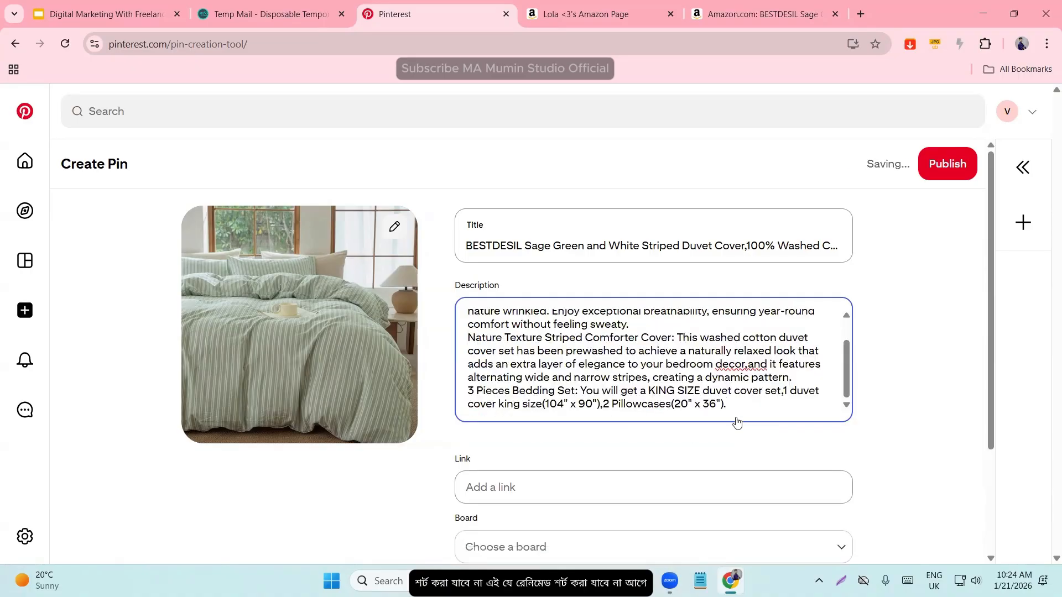
pyautogui.scroll(2, 719, 410)
pyautogui.click(949, 313)
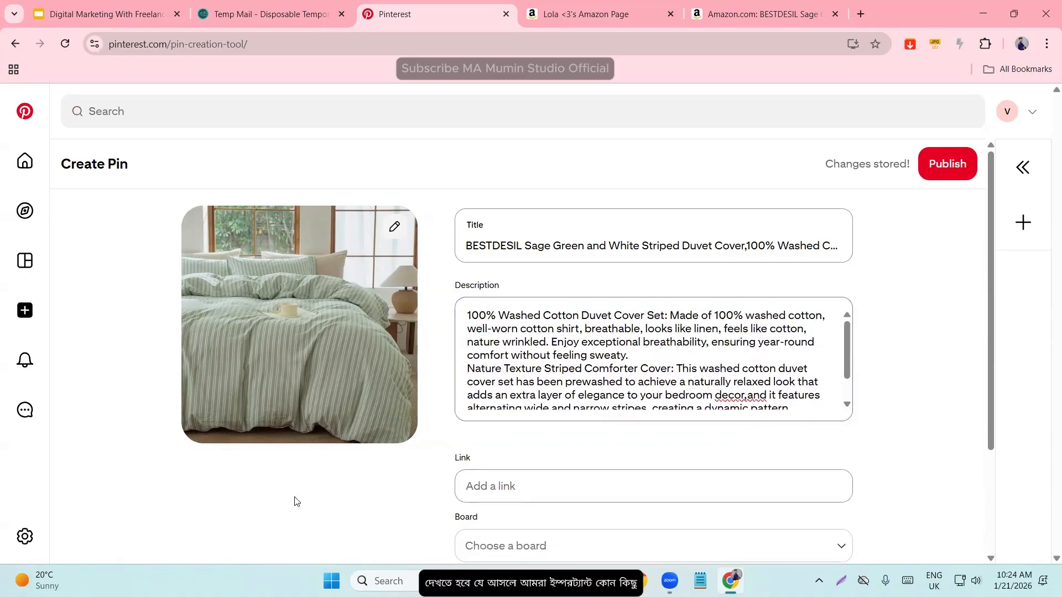
# - Copy the full web address of the Amazon duvet cover page into the Pin's link
pyautogui.scroll(-1, 312, 440)
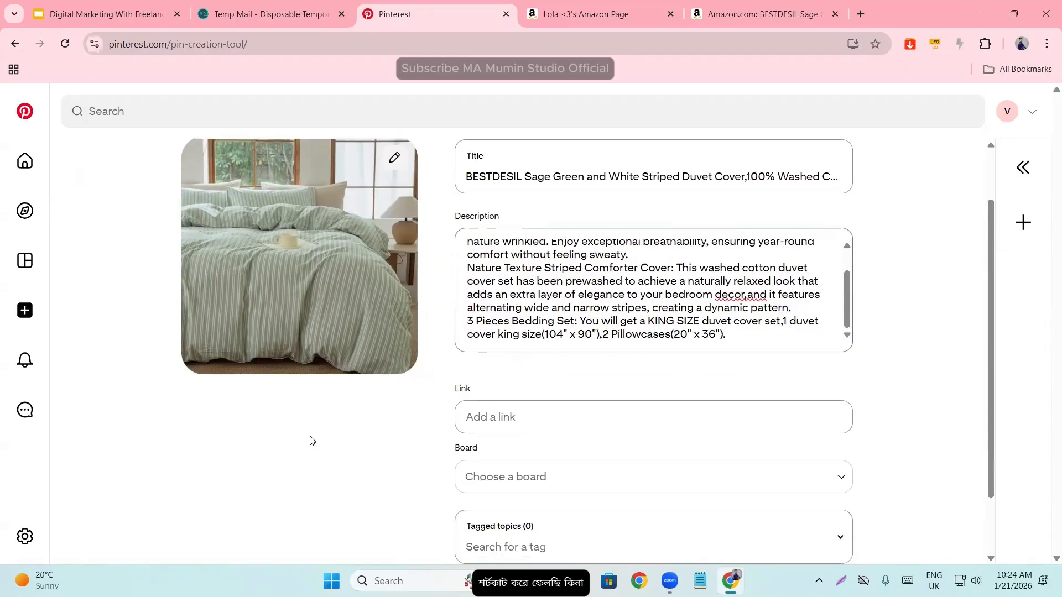
pyautogui.click(497, 424)
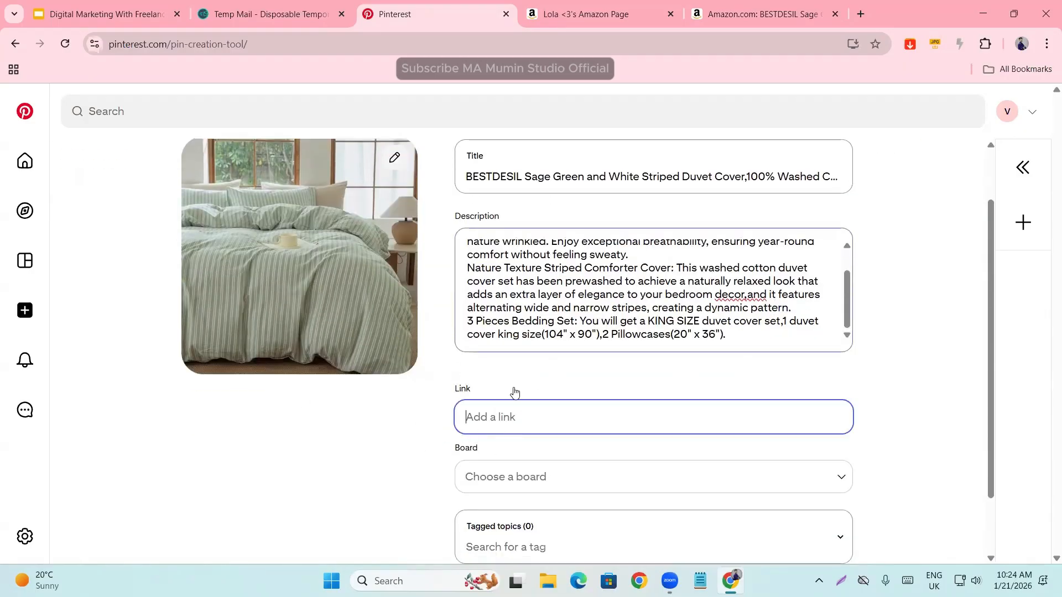
pyautogui.scroll(1, 202, 398)
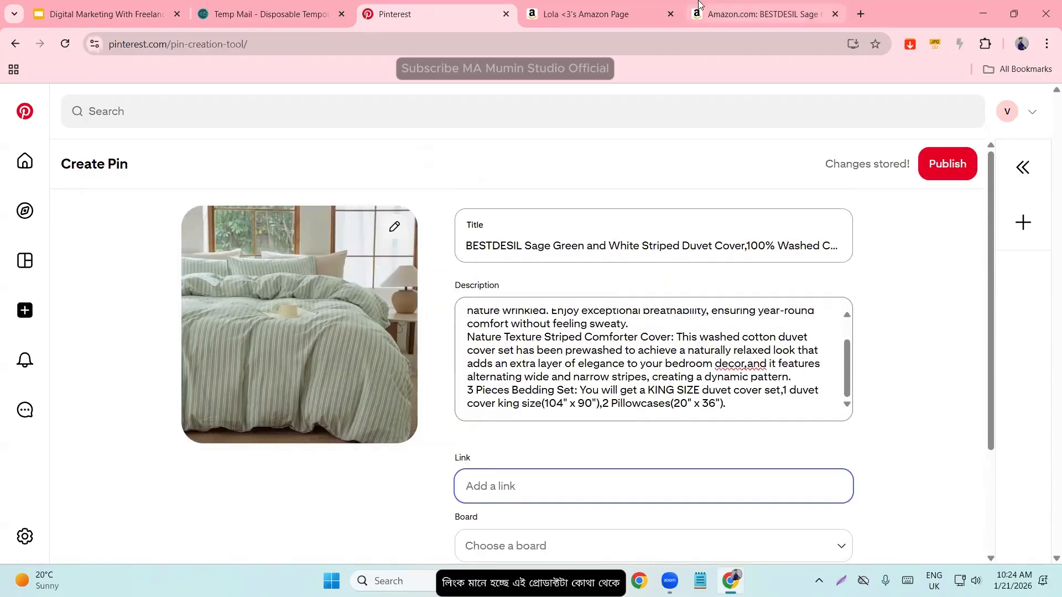
pyautogui.click(763, 14)
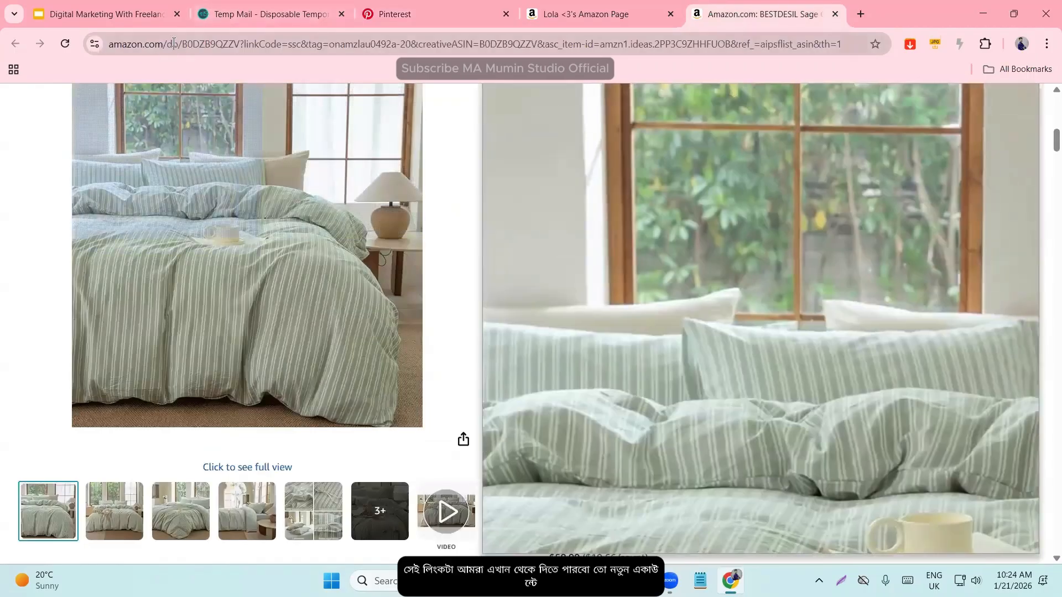
pyautogui.click(266, 49)
pyautogui.click(613, 43)
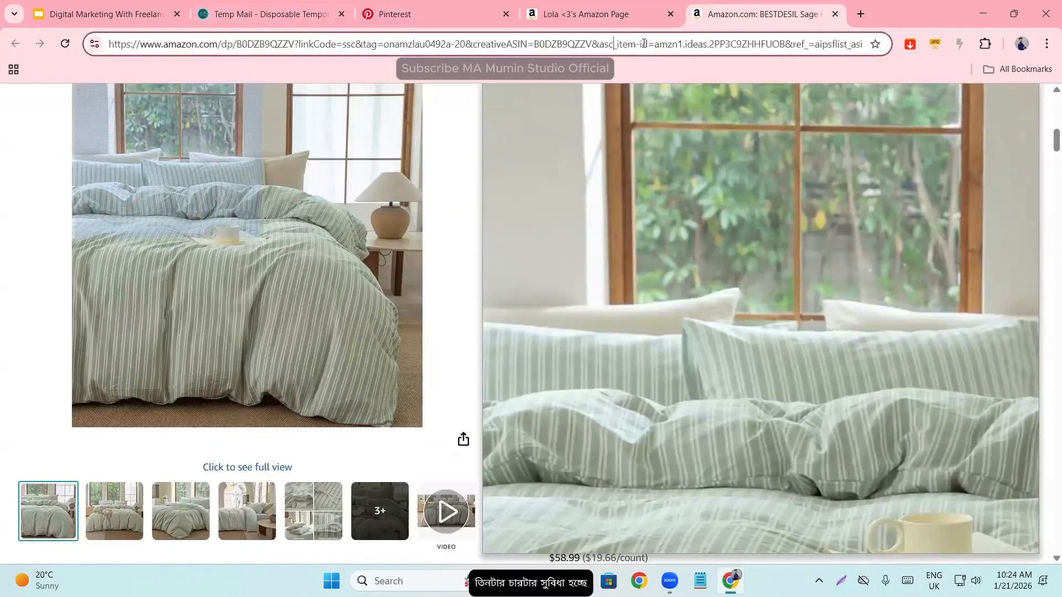
pyautogui.hotkey('ctrl', 'a')
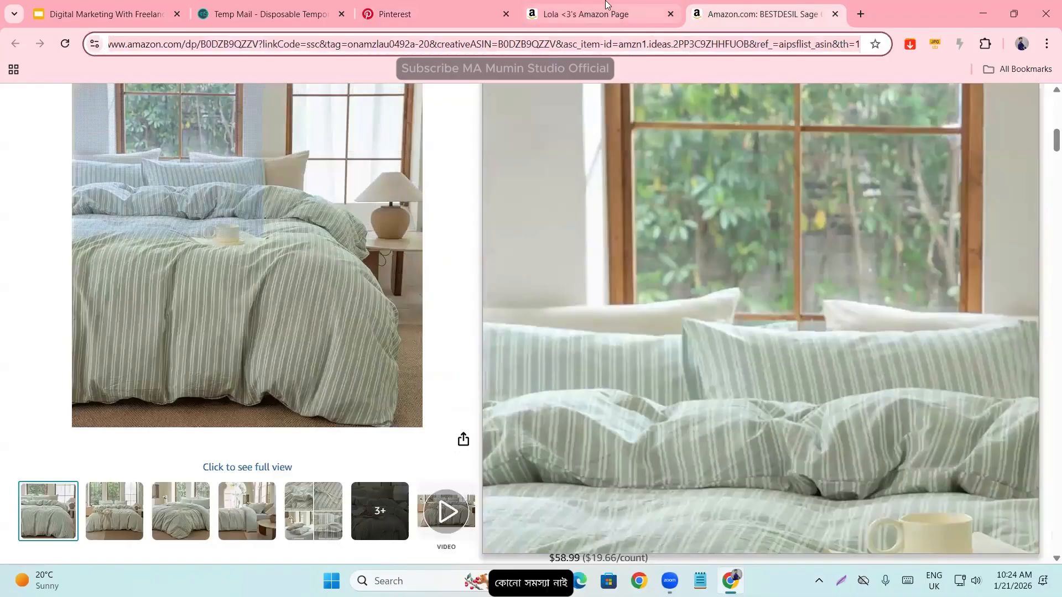
pyautogui.click(469, 3)
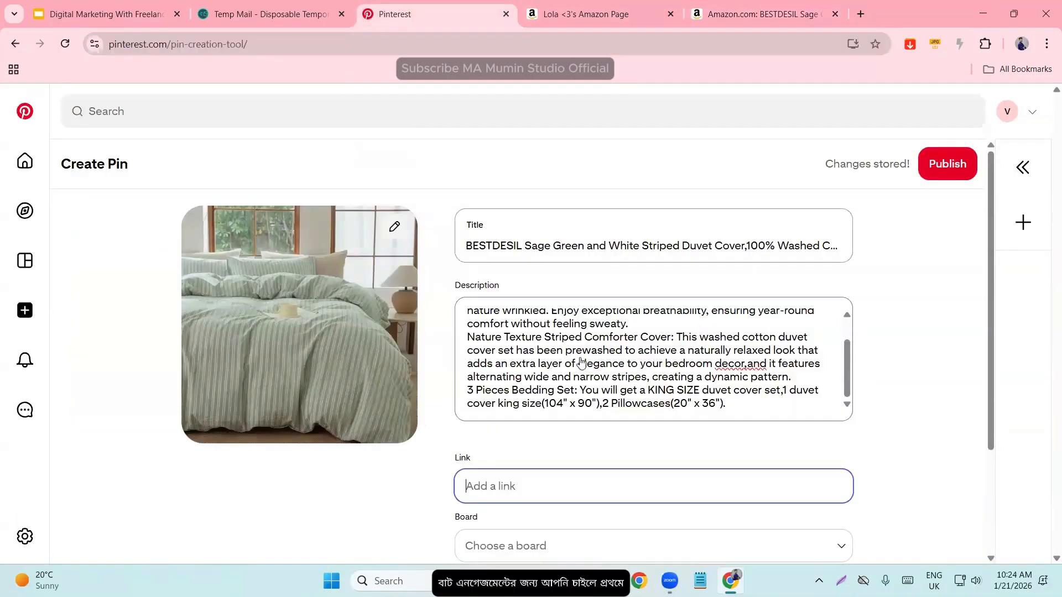
pyautogui.hotkey('ctrl', 'v')
pyautogui.click(354, 497)
pyautogui.scroll(-3, 339, 492)
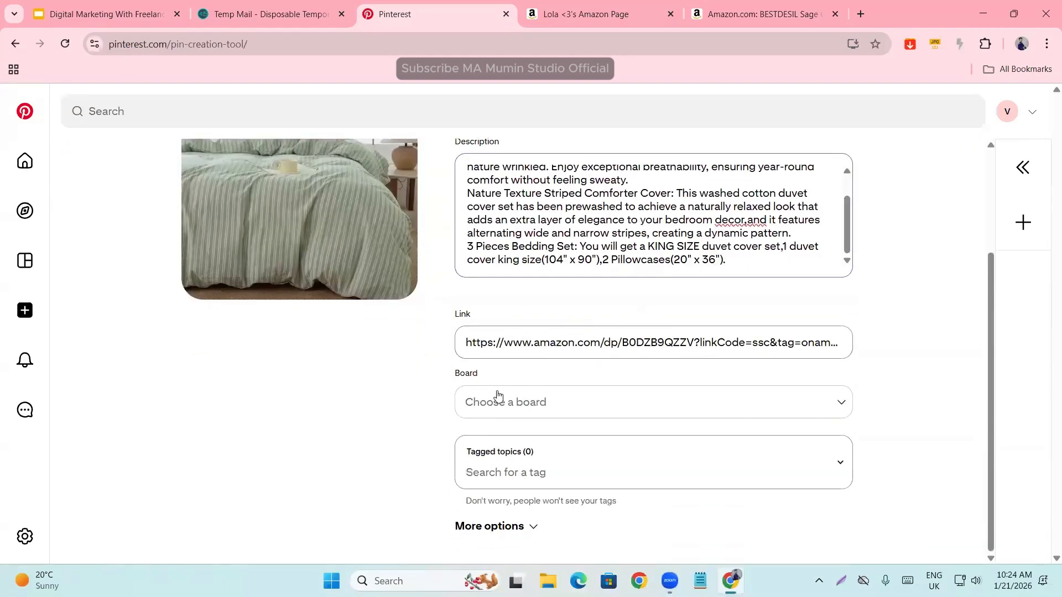
pyautogui.click(482, 403)
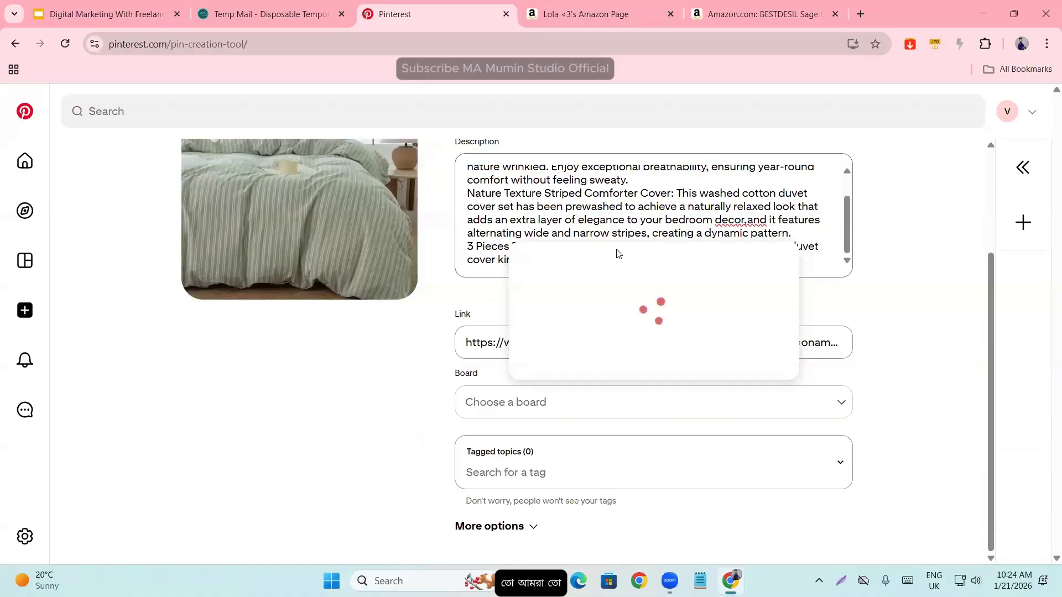
pyautogui.click(414, 374)
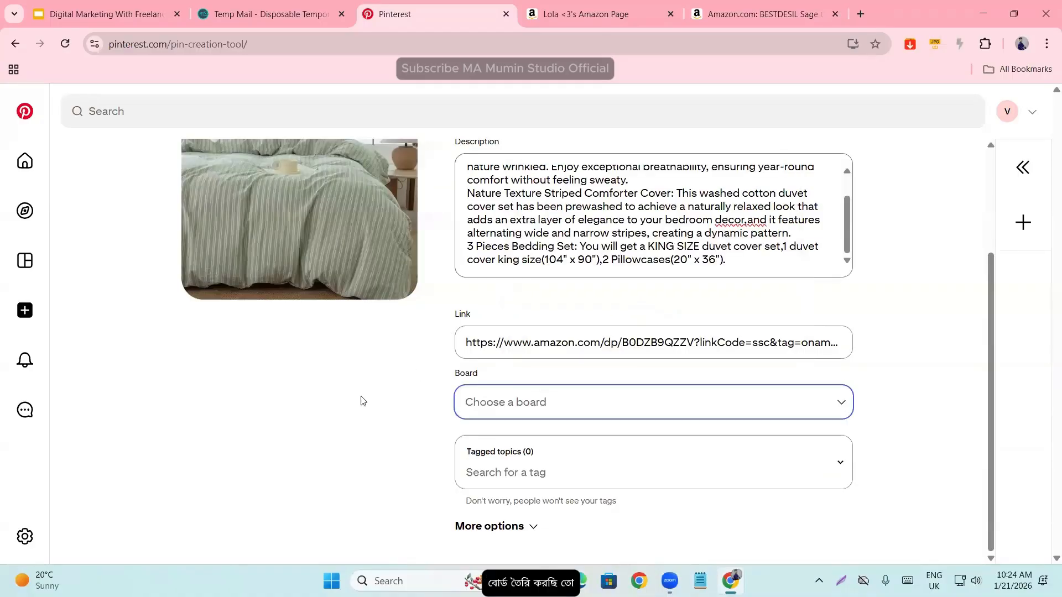
# - Copy the brand name "BESTDESIL" from the product title on the Amazon duvet cover page
pyautogui.scroll(3, 361, 399)
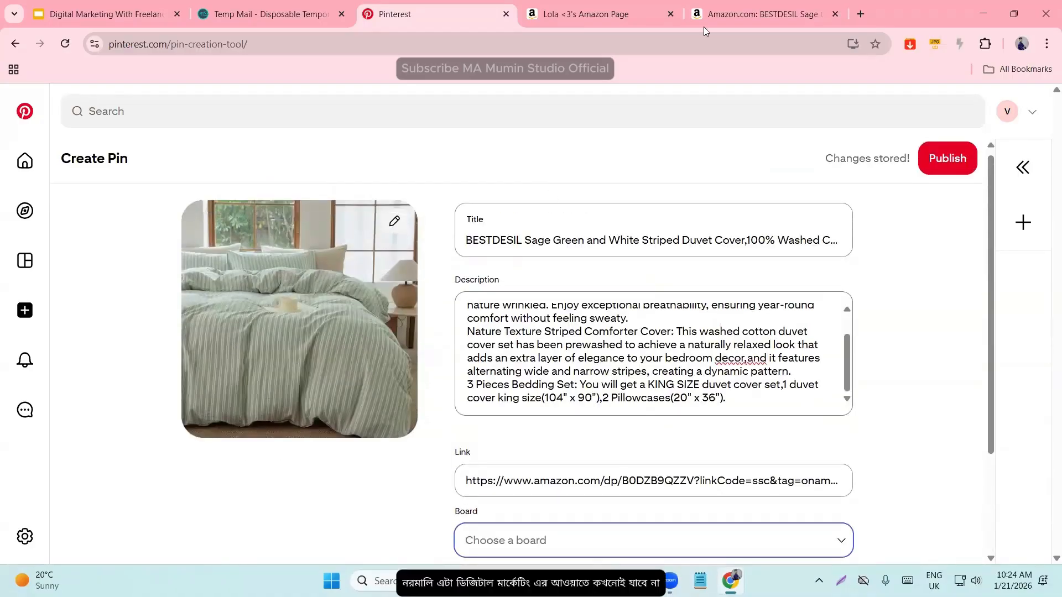
pyautogui.click(630, 8)
pyautogui.click(716, 4)
pyautogui.scroll(5, 440, 329)
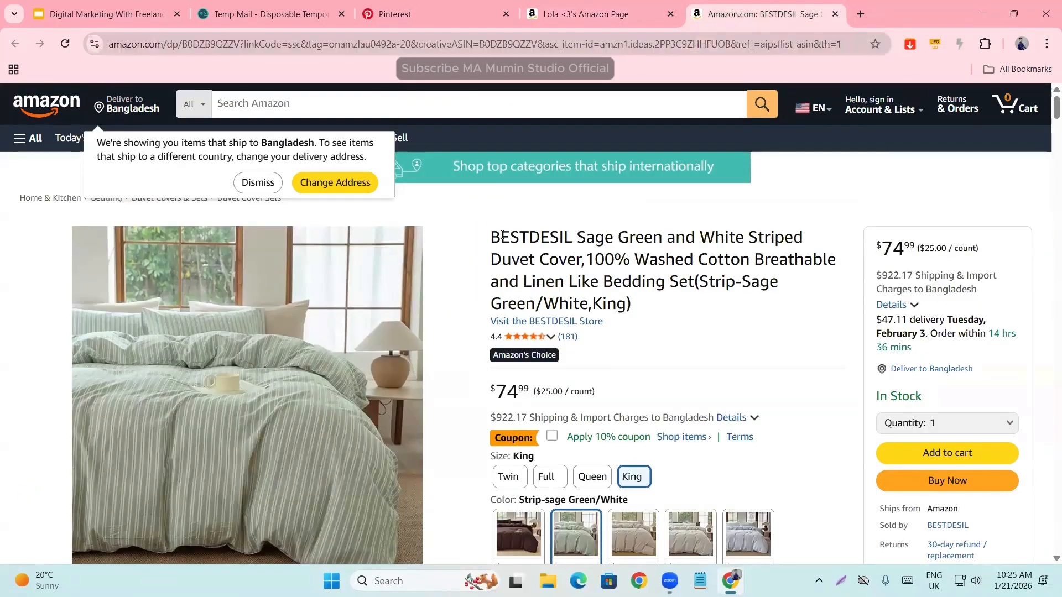
pyautogui.moveTo(490, 238); pyautogui.dragTo(572, 235)
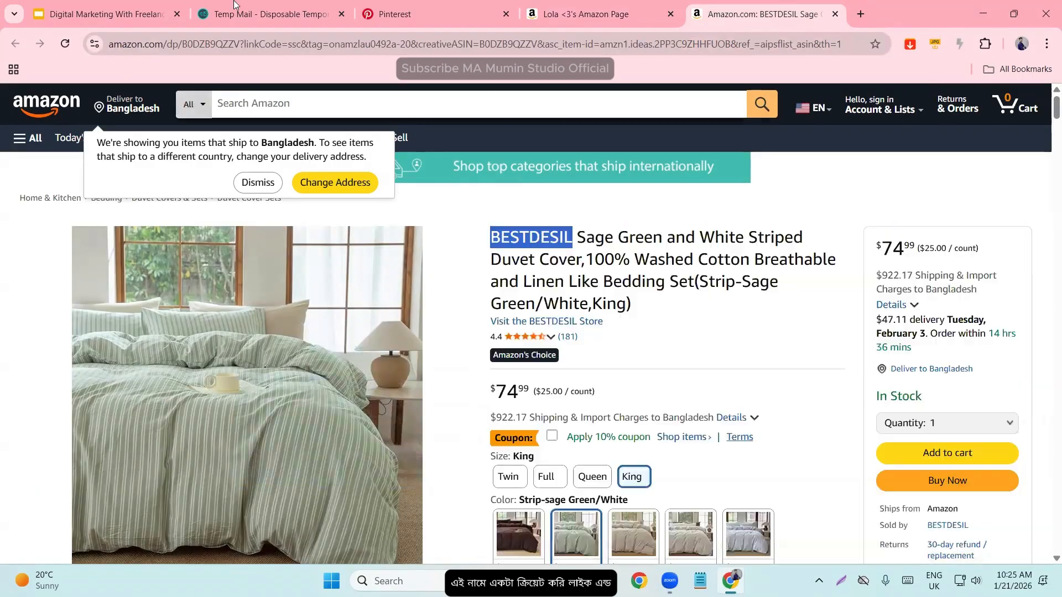
# - Create a new board for the Pin named with the copied brand, BESTDESIL, without keeping it secret
pyautogui.click(431, 7)
pyautogui.scroll(-3, 535, 452)
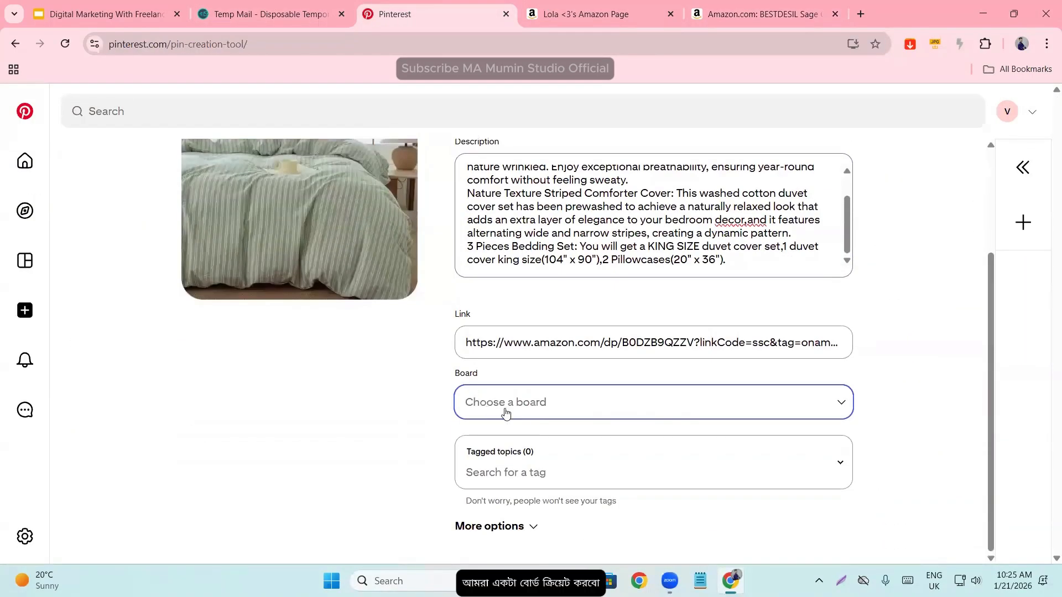
pyautogui.click(503, 407)
pyautogui.click(577, 365)
pyautogui.click(453, 299)
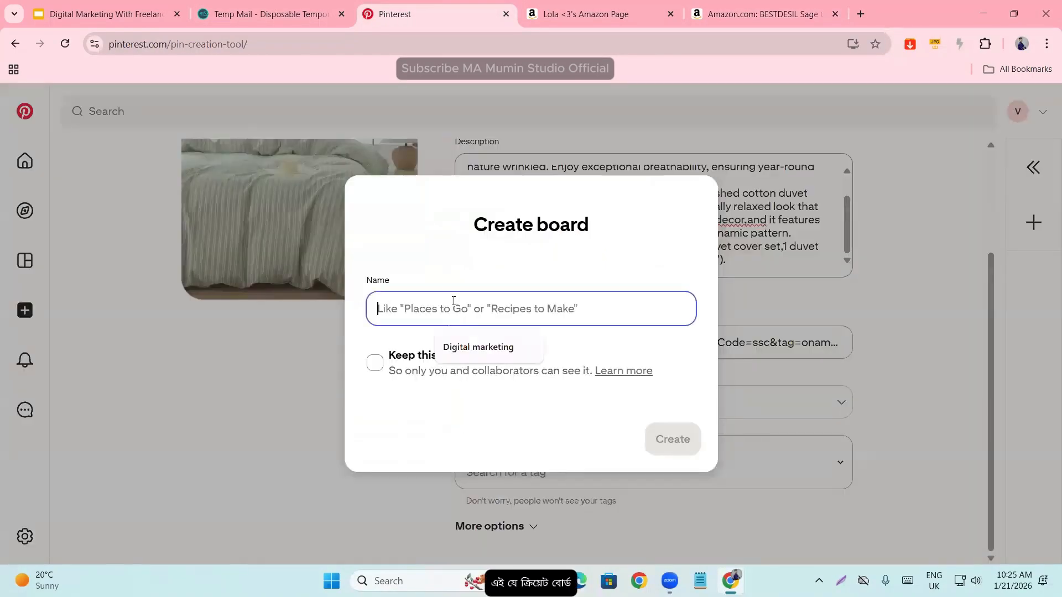
pyautogui.hotkey('ctrl', 'v')
pyautogui.click(692, 446)
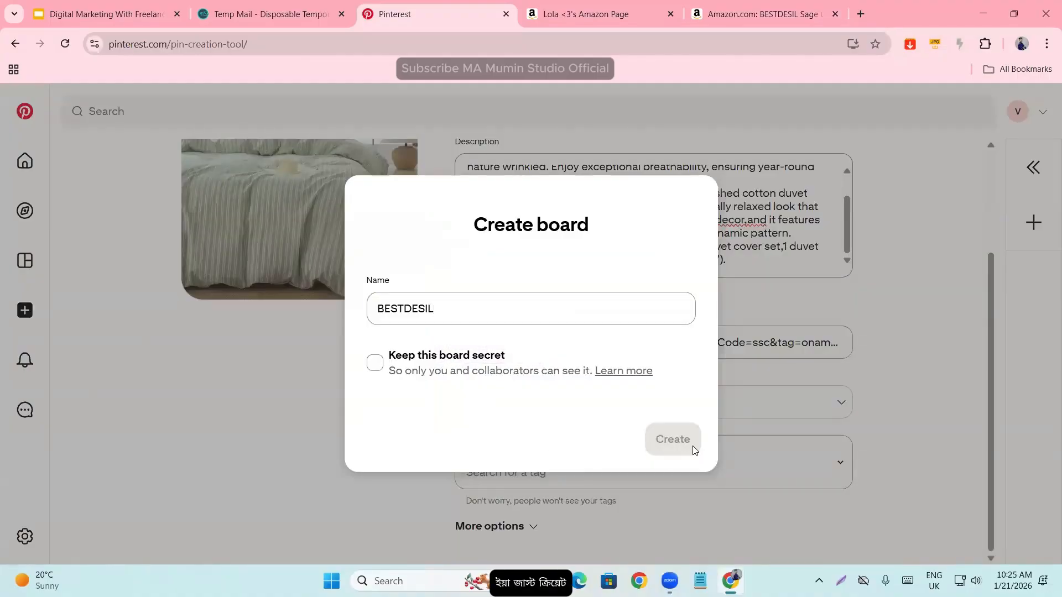
# - Review the list of available boards for the Pin and close it with BESTDESIL kept as the choice
pyautogui.click(634, 408)
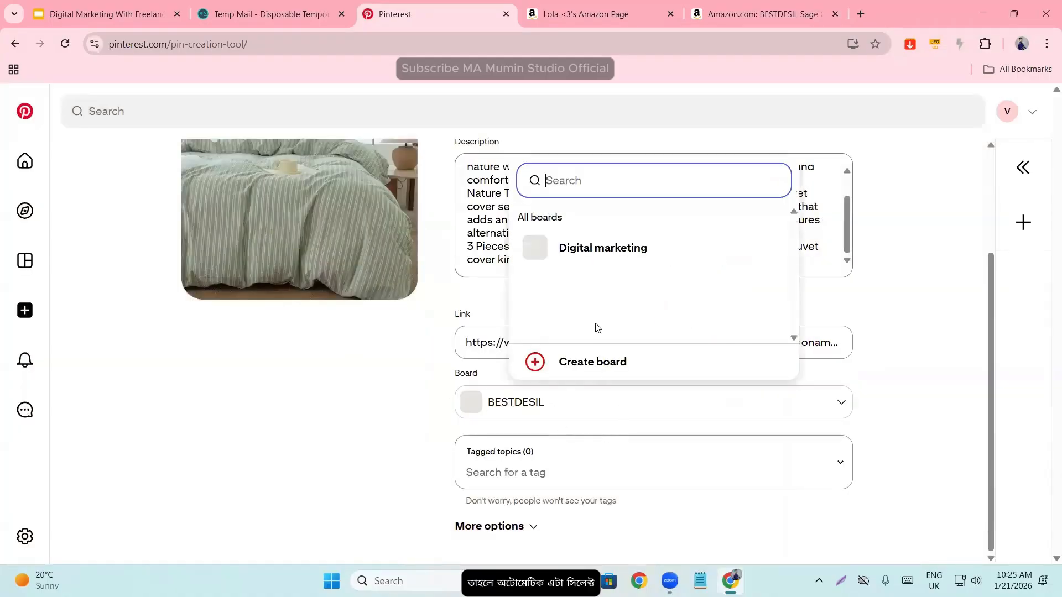
pyautogui.click(519, 405)
pyautogui.click(520, 404)
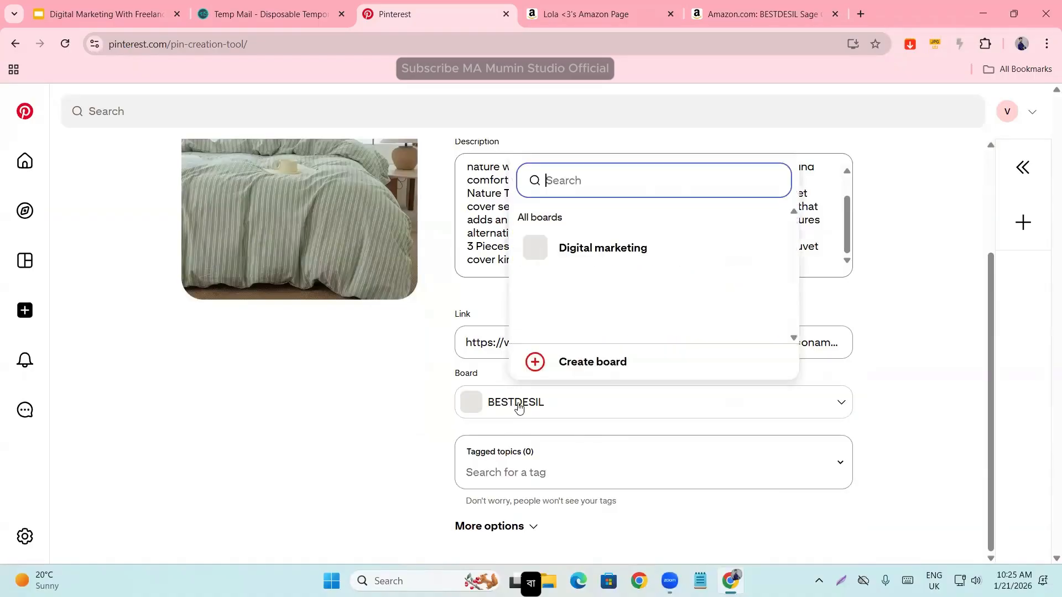
pyautogui.click(511, 406)
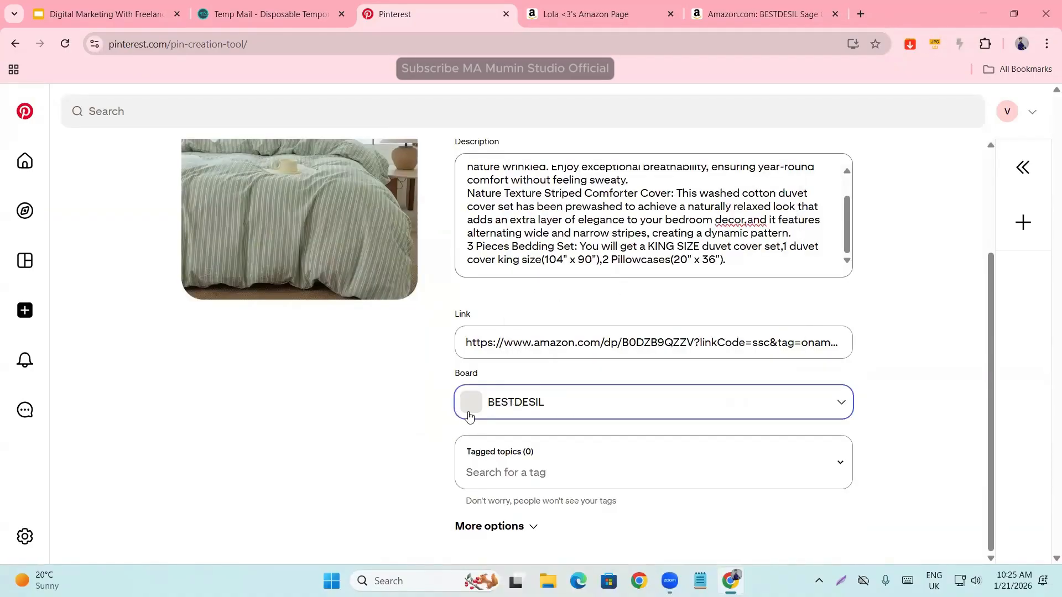
# - Search the Pin's tagged topics for "Cotton", copied from the Amazon product title
pyautogui.click(498, 473)
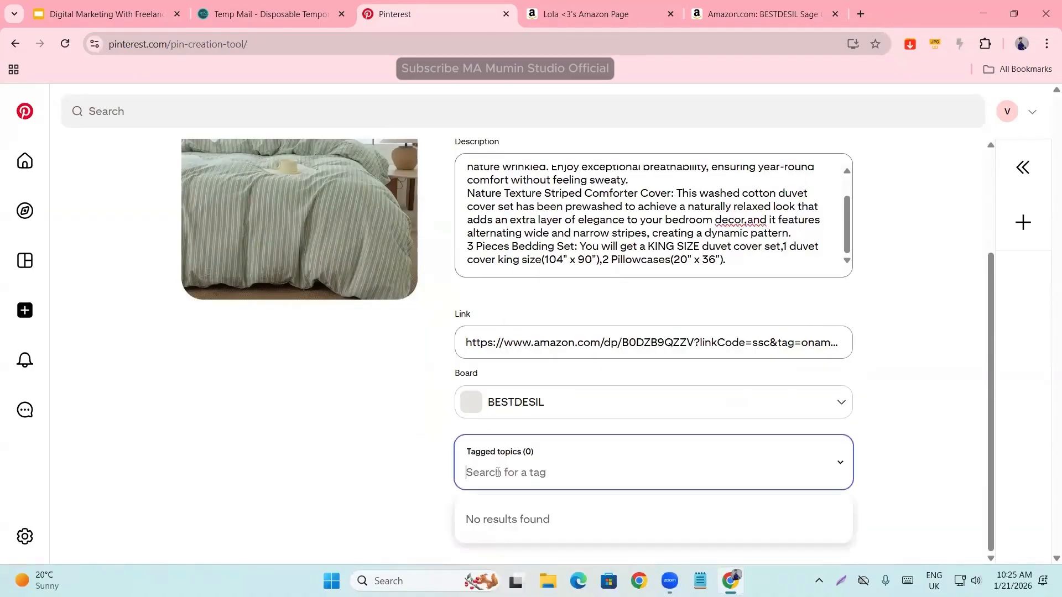
pyautogui.scroll(2, 549, 453)
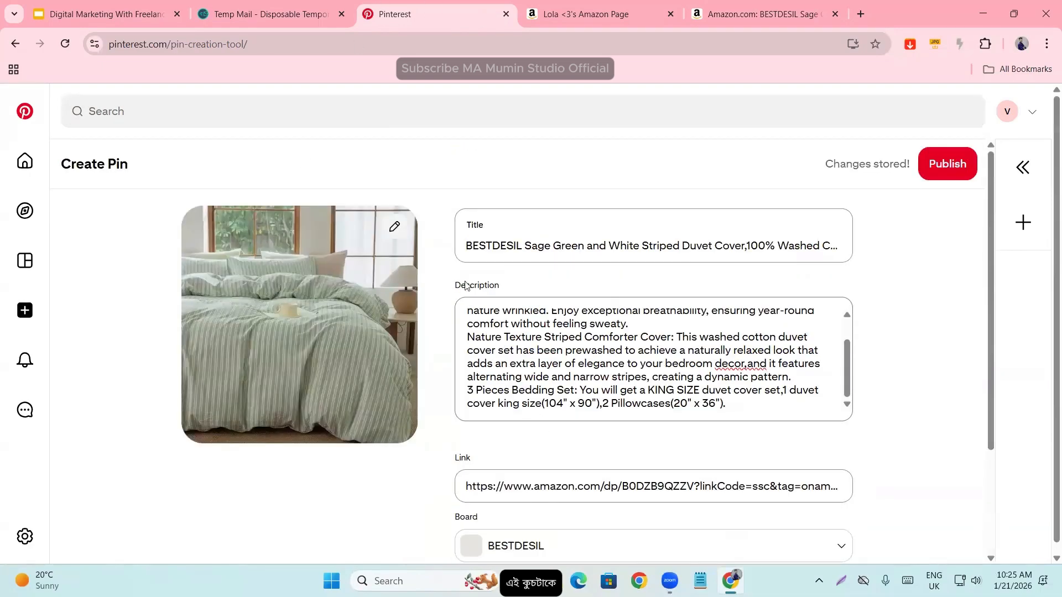
pyautogui.scroll(-3, 370, 420)
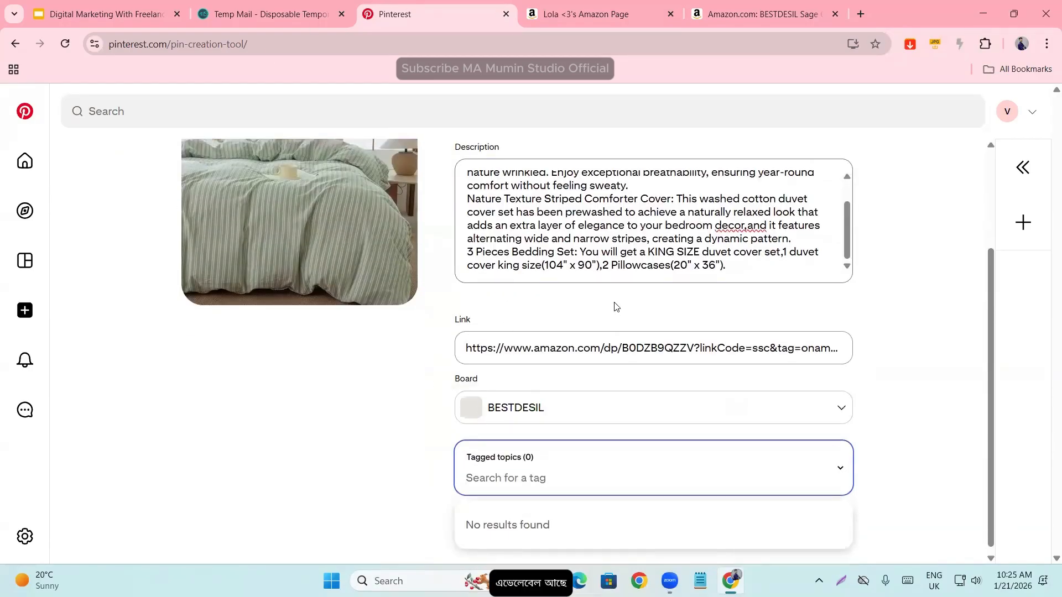
pyautogui.click(706, 5)
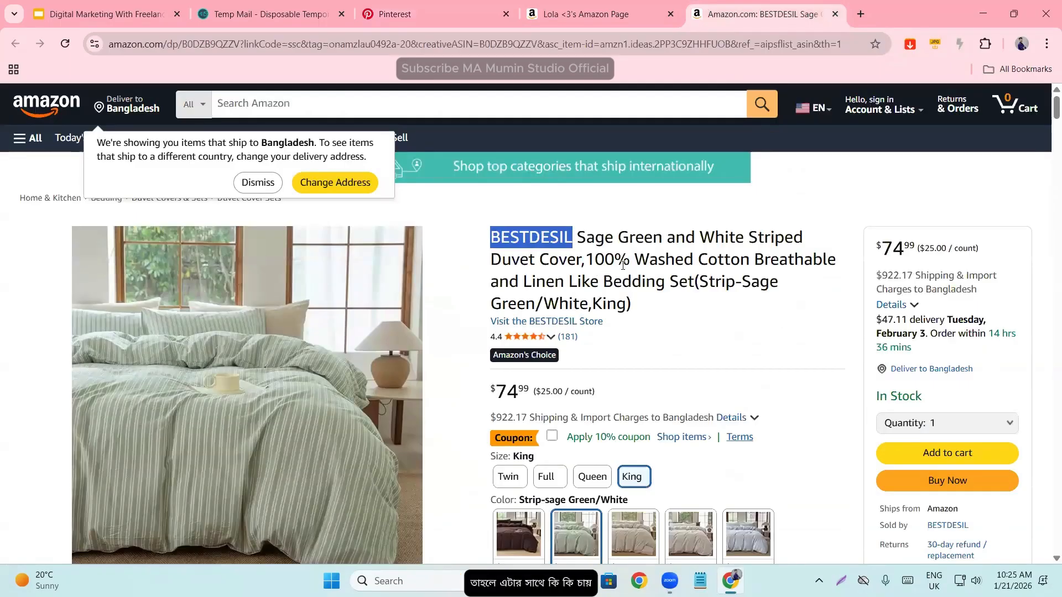
pyautogui.moveTo(697, 260); pyautogui.dragTo(750, 260)
pyautogui.hotkey('ctrl', 'c')
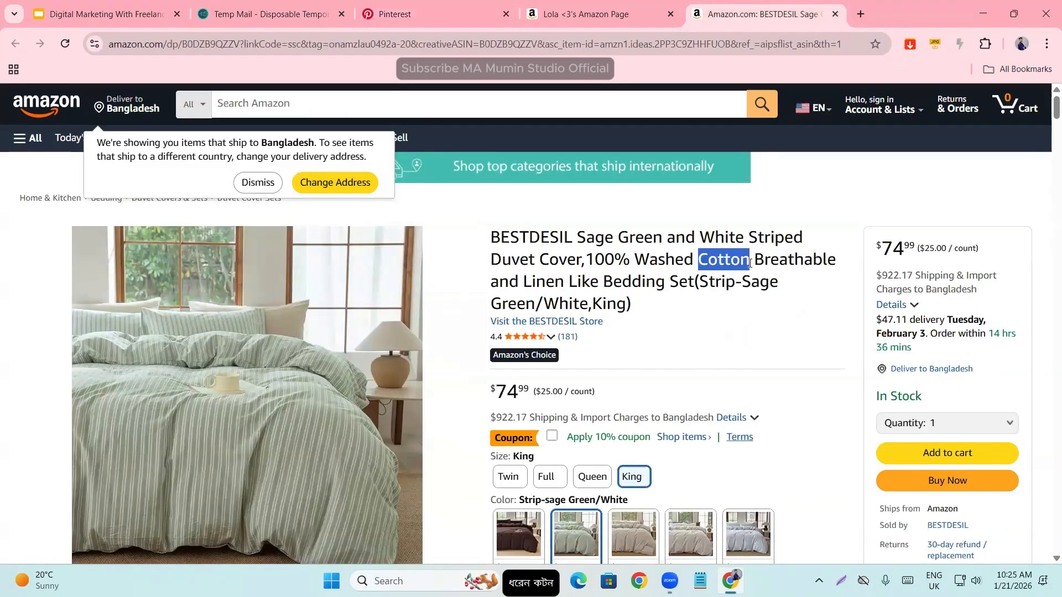
pyautogui.click(504, 11)
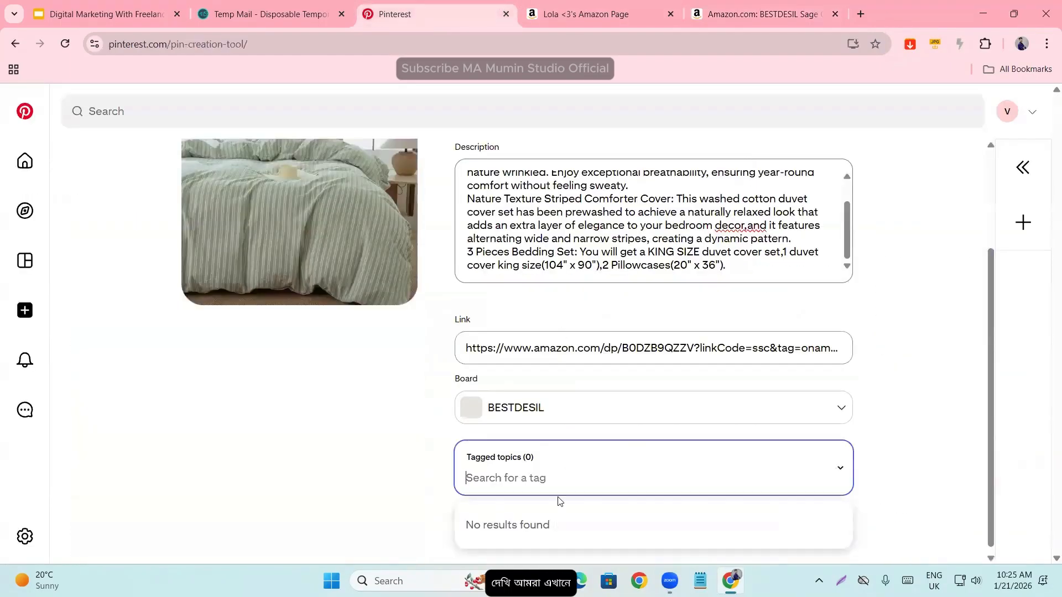
pyautogui.hotkey('ctrl', 'v')
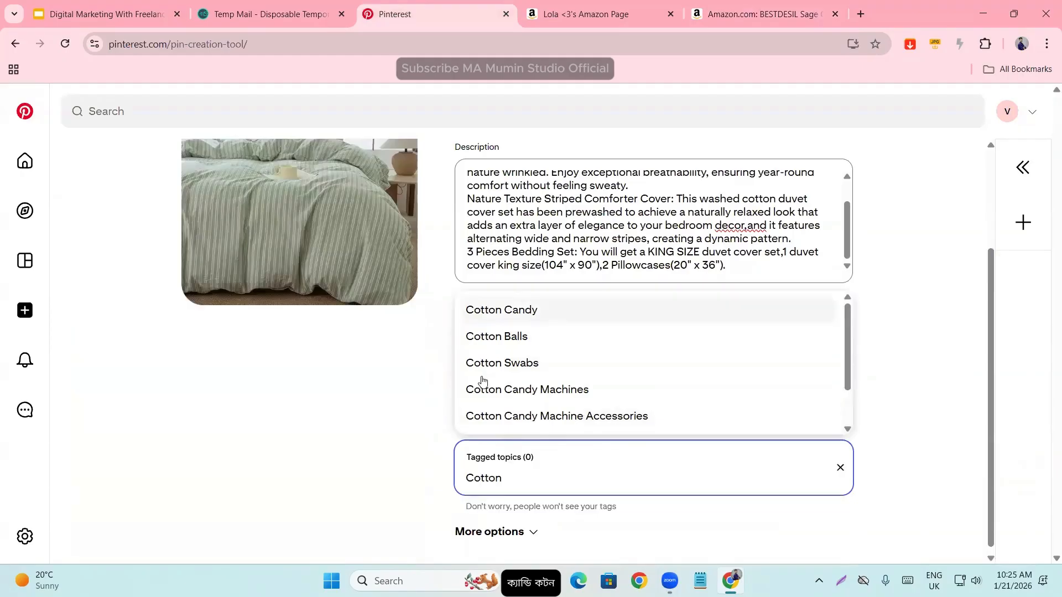
# - Search the Pin's tagged topics for "Cotton Breathable", copied from the Amazon product title
pyautogui.click(788, 5)
pyautogui.click(702, 257)
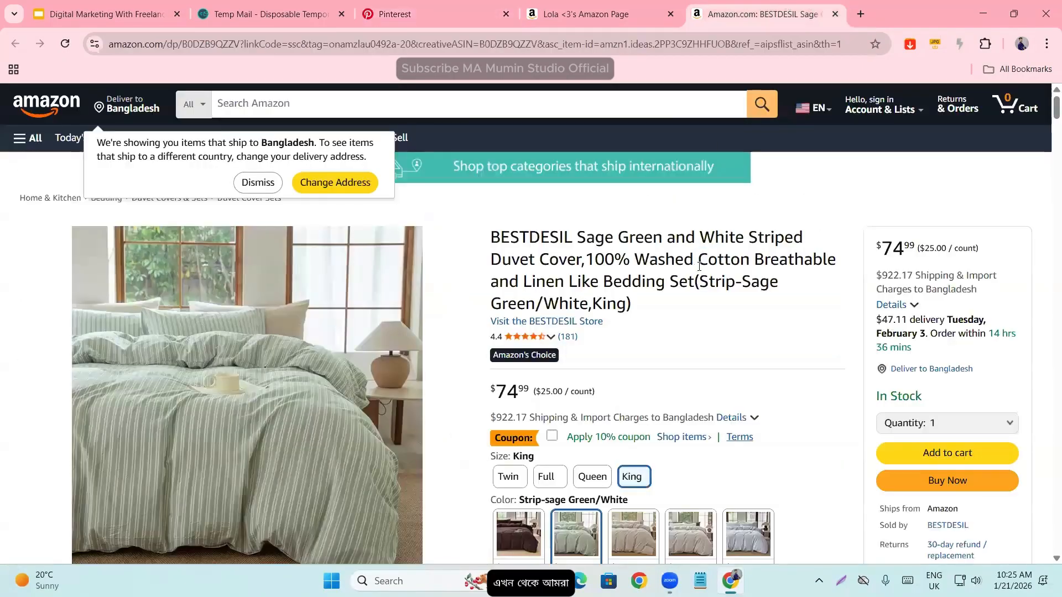
pyautogui.moveTo(700, 258); pyautogui.dragTo(837, 264)
pyautogui.hotkey('ctrl', 'c')
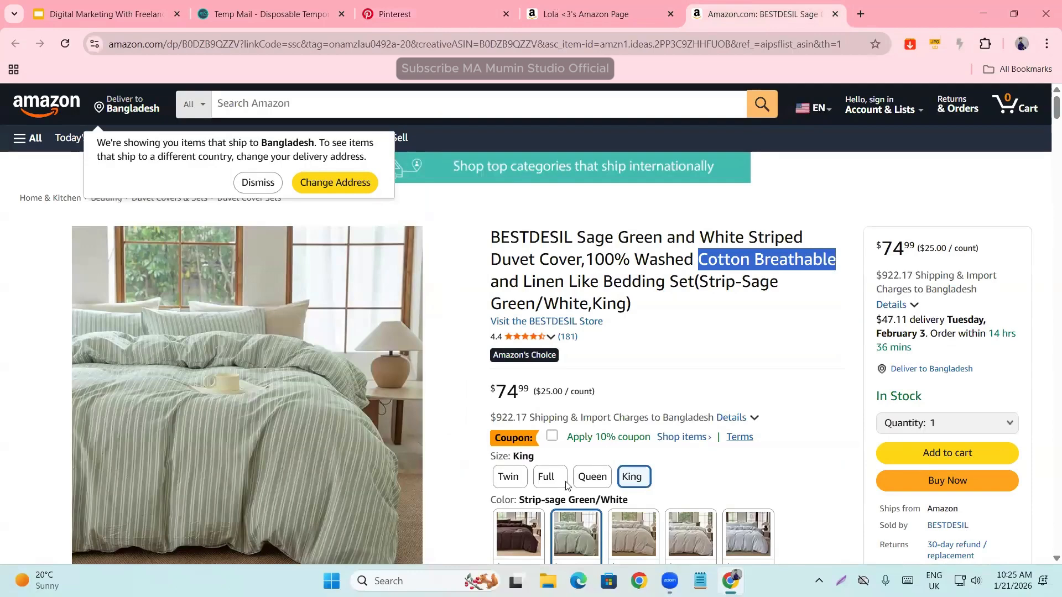
pyautogui.hotkey('ctrl', '3')
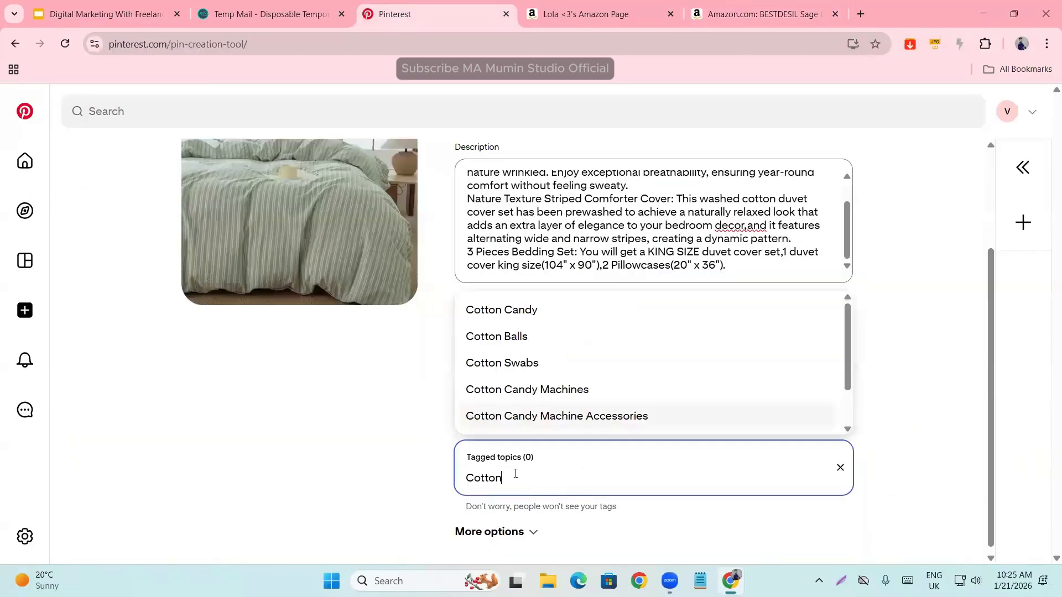
pyautogui.press('BackSpace')
pyautogui.press('BackSpace')
pyautogui.press('BackSpace')
pyautogui.press('BackSpace')
pyautogui.press('BackSpace')
pyautogui.press('BackSpace')
pyautogui.hotkey('ctrl', 'v')
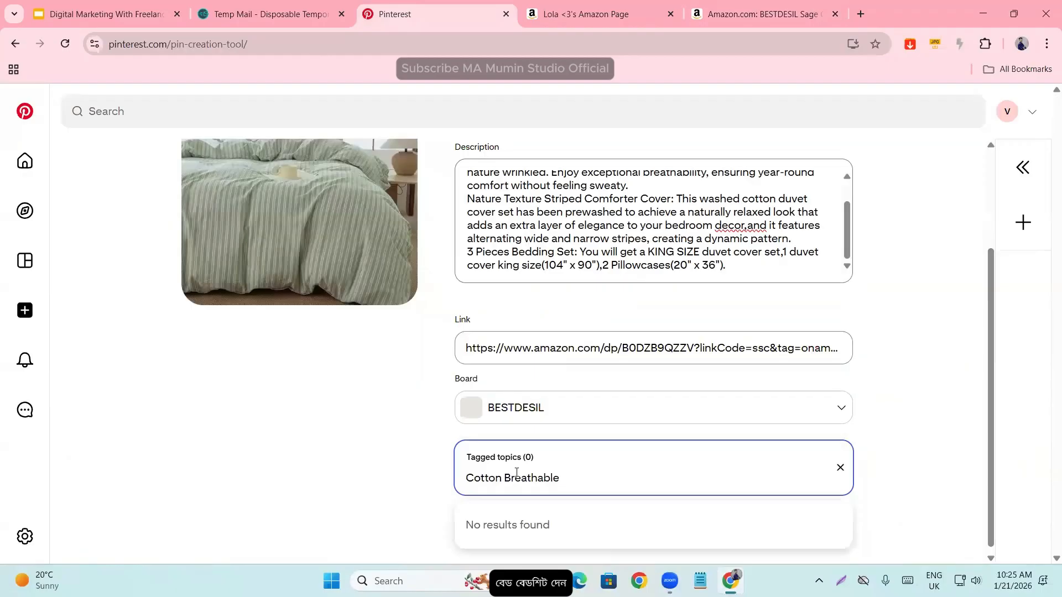
# - Replace the topic search text with "bedsheets" and tag the Pin with the Bed Sheets topic
pyautogui.moveTo(583, 476); pyautogui.dragTo(422, 481)
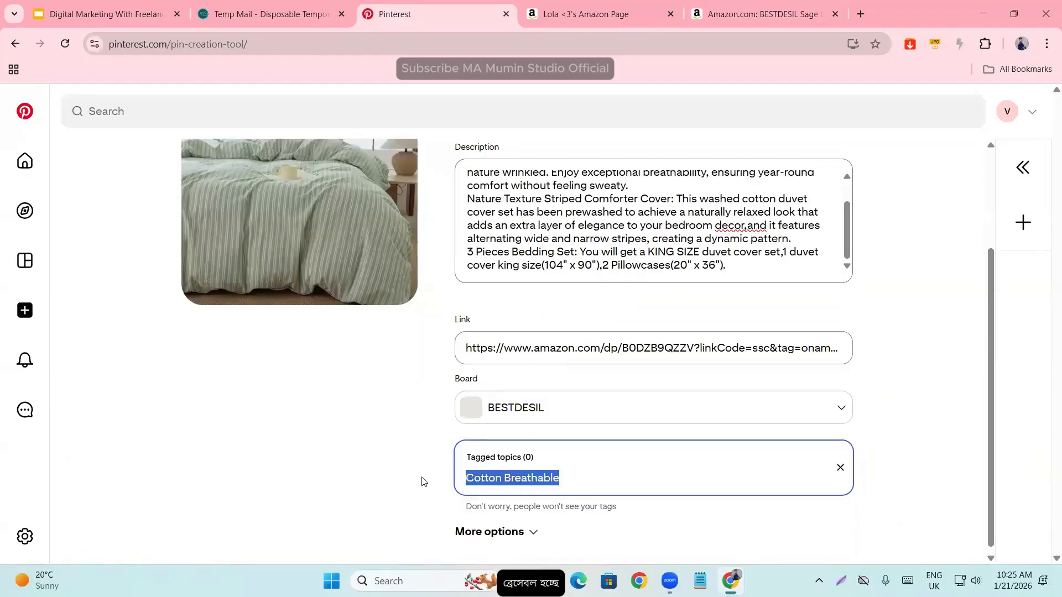
pyautogui.press('BackSpace')
pyautogui.write('bed')
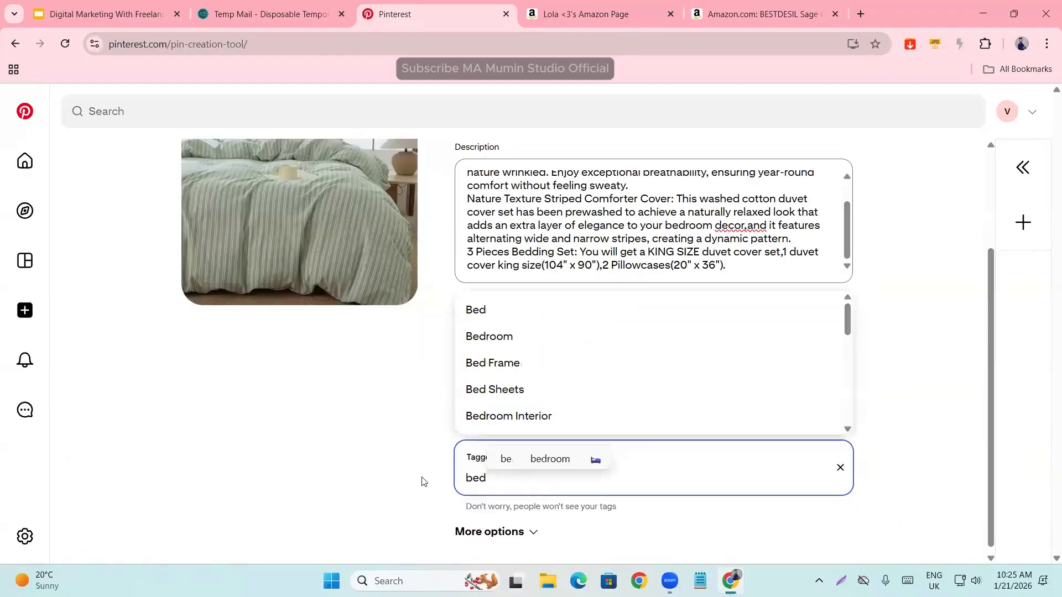
pyautogui.write('s')
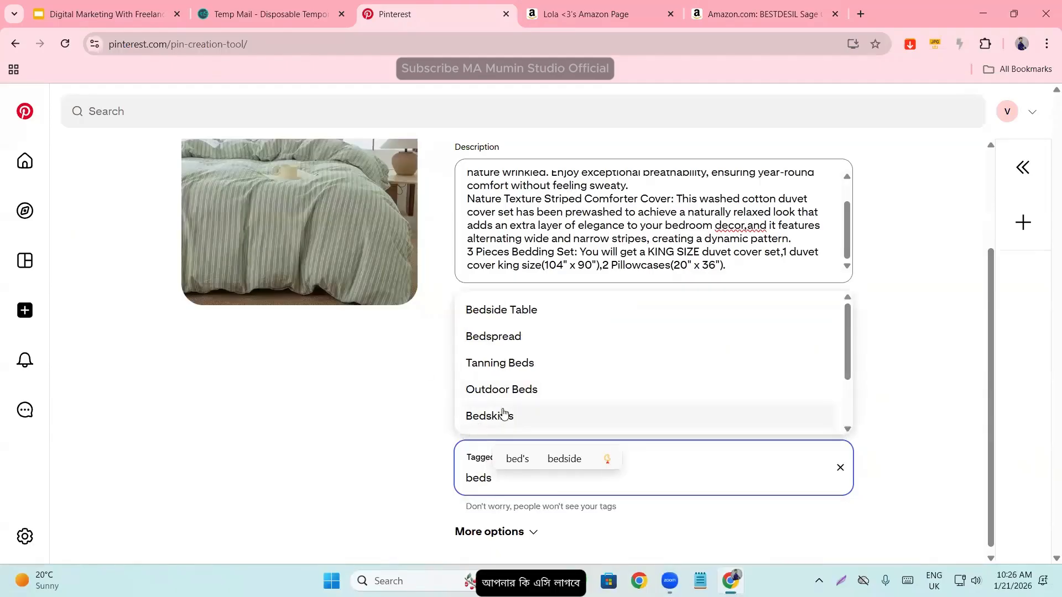
pyautogui.press('BackSpace')
pyautogui.write('sh')
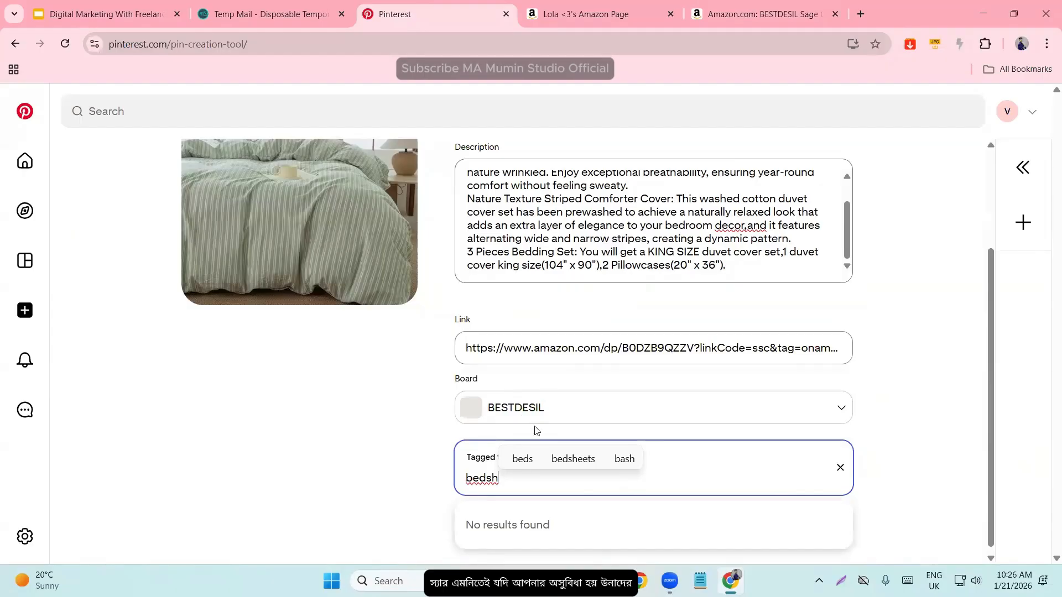
pyautogui.click(570, 457)
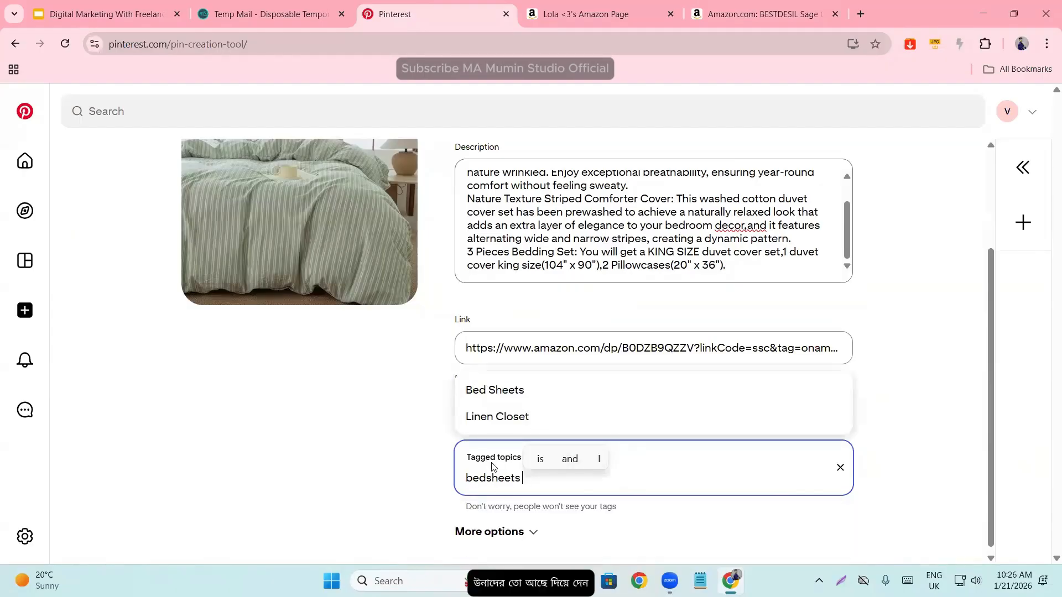
pyautogui.click(500, 390)
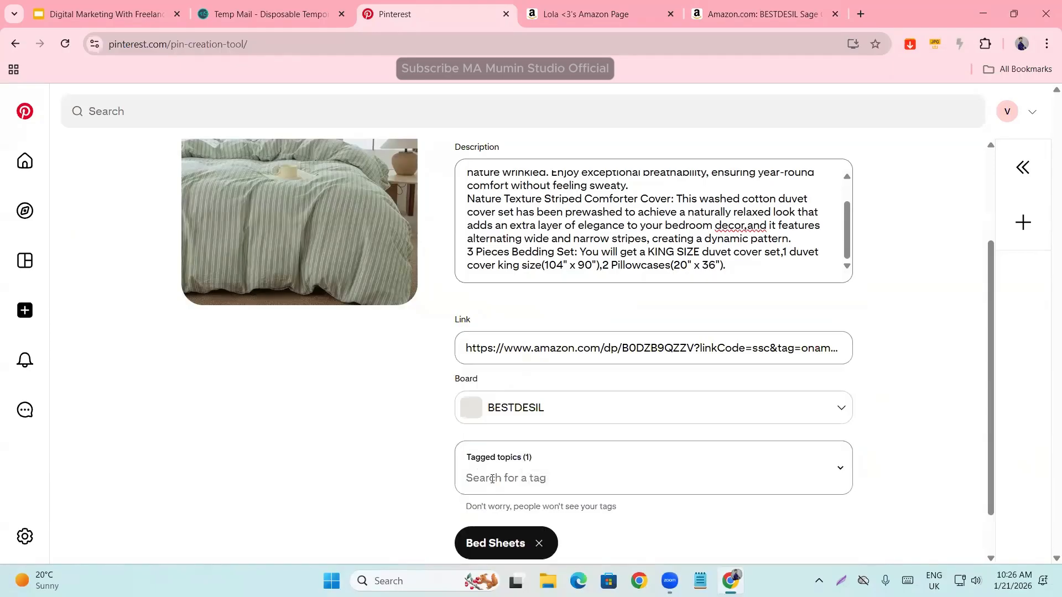
pyautogui.scroll(-1, 413, 433)
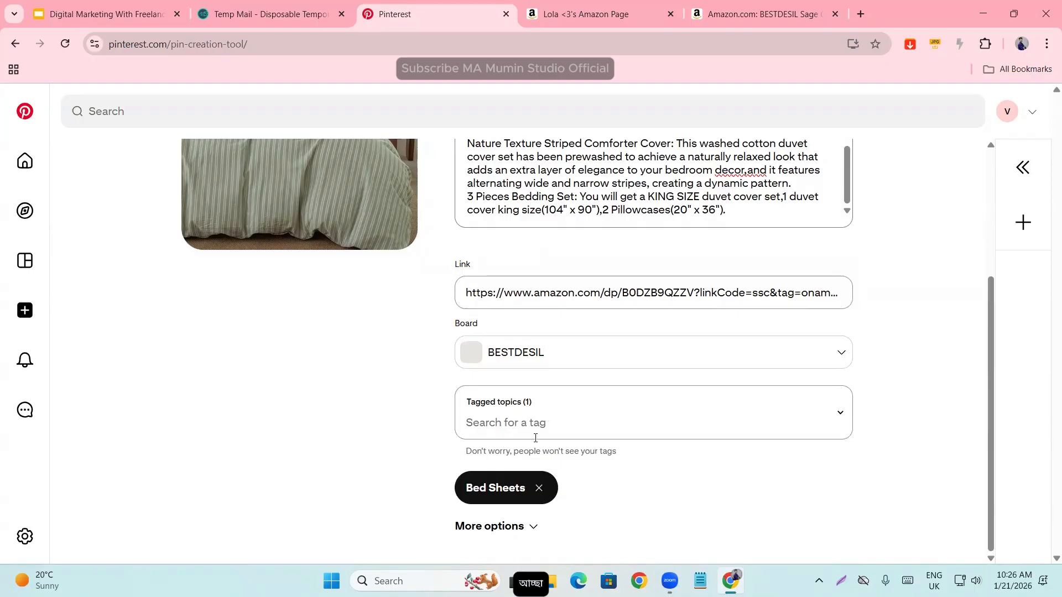
pyautogui.click(518, 425)
pyautogui.click(348, 412)
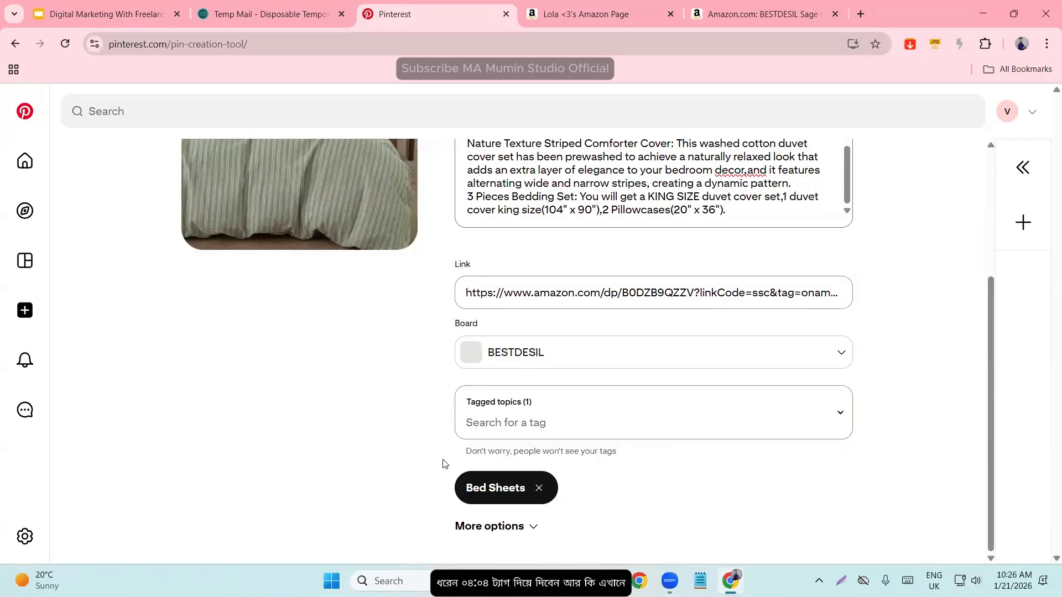
pyautogui.scroll(4, 519, 439)
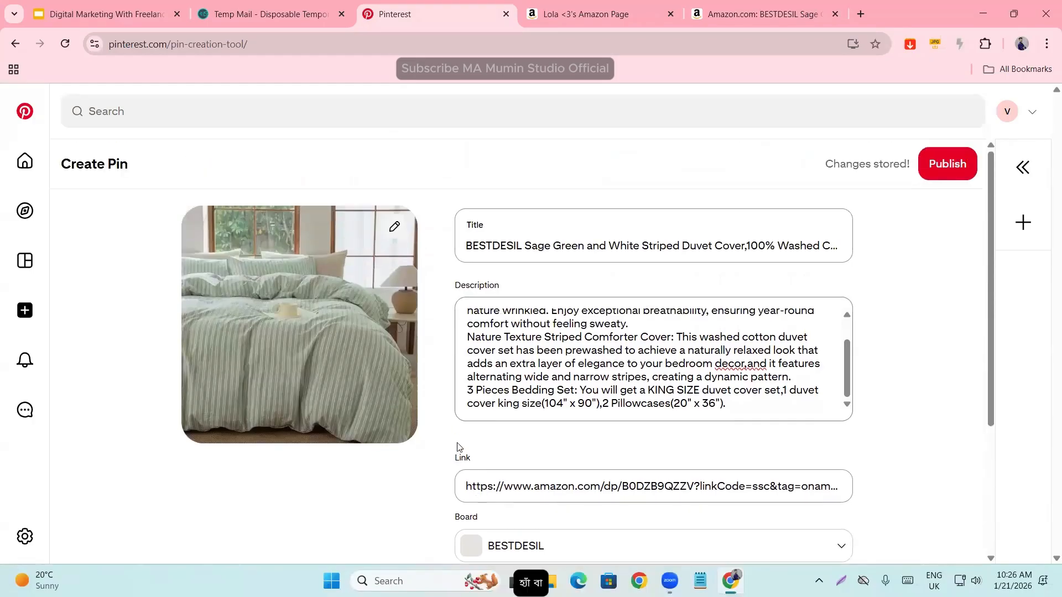
pyautogui.scroll(-4, 525, 459)
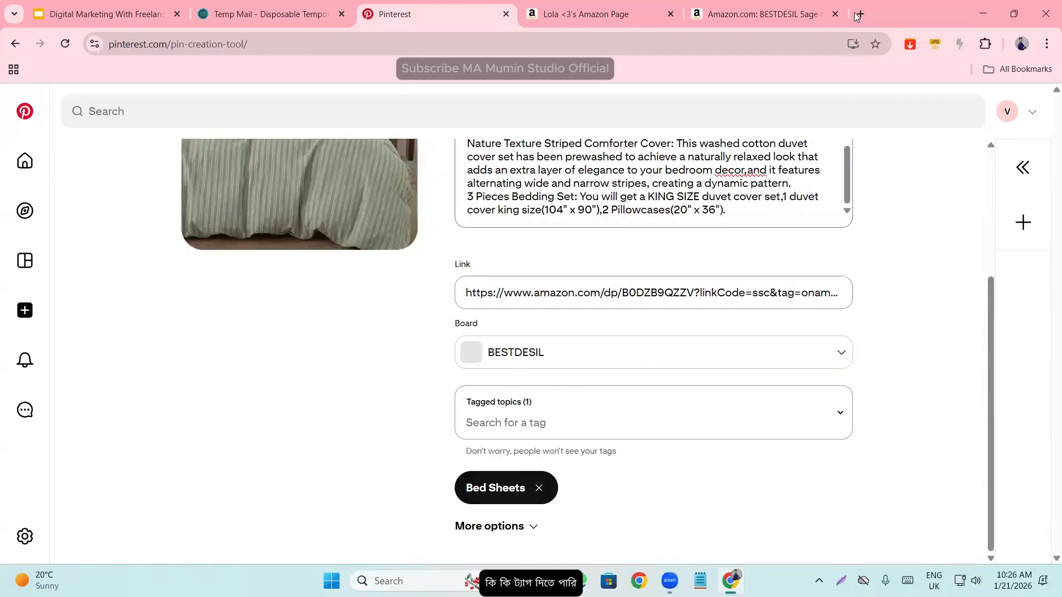
# - Search Google for "pinterest hashtag generator" in a new tab and open the oneupapp.io, Planable and Nuelink results in separate tabs
pyautogui.click(858, 14)
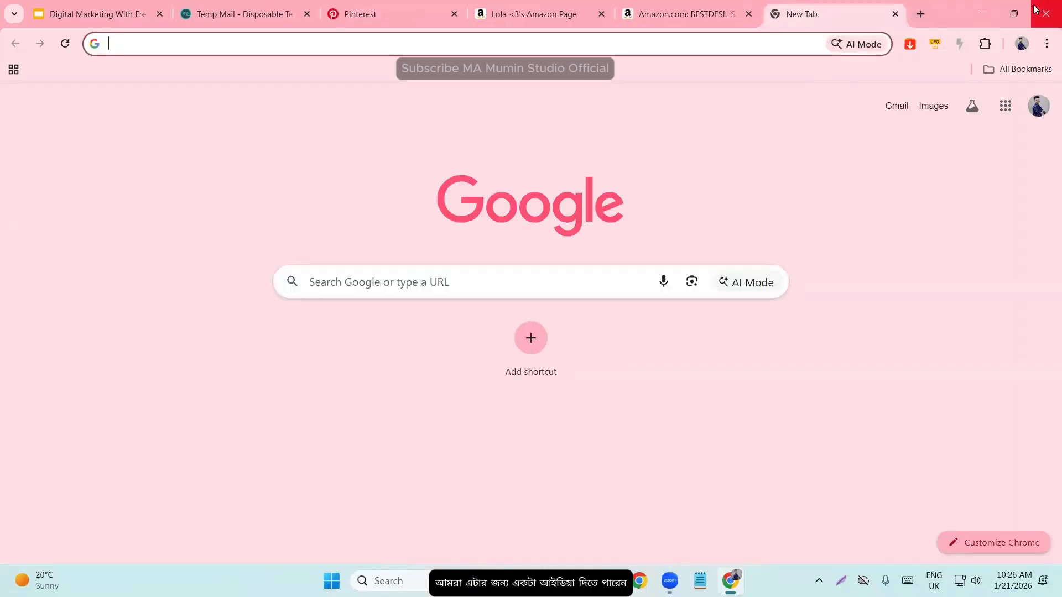
pyautogui.write('pinter')
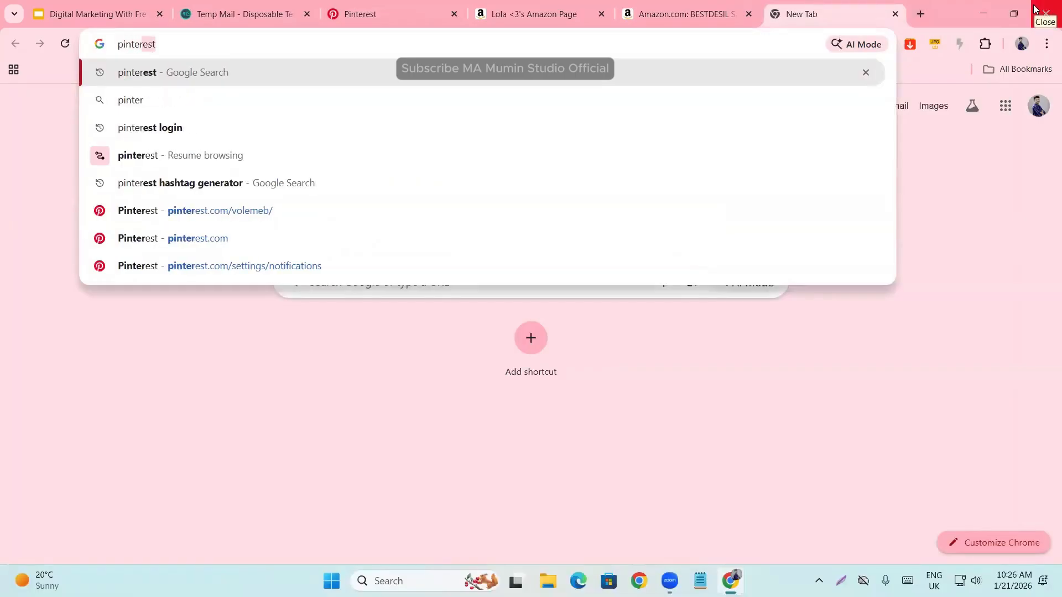
pyautogui.write('est')
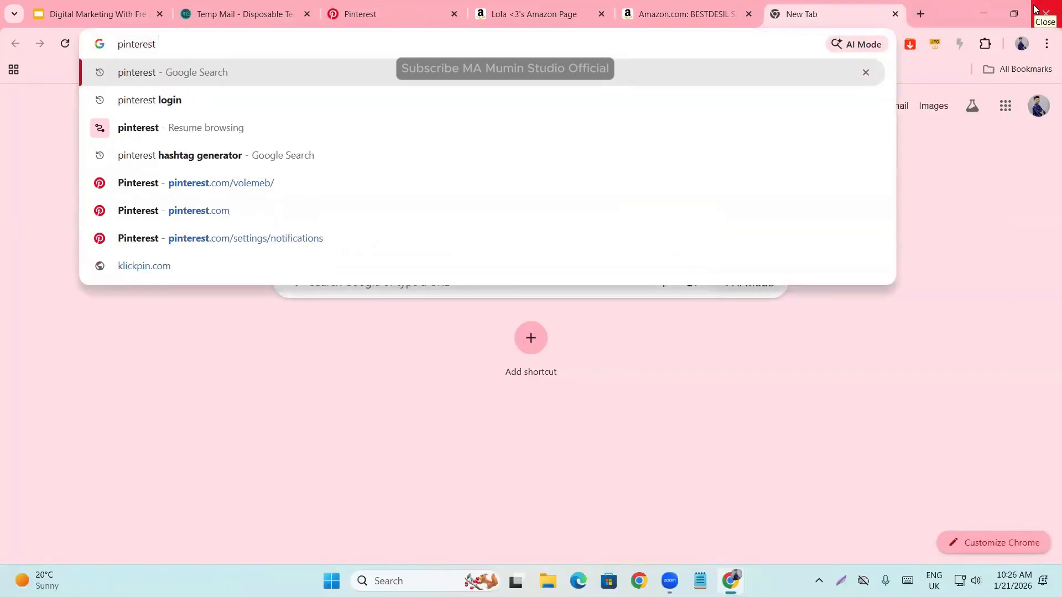
pyautogui.click(232, 160)
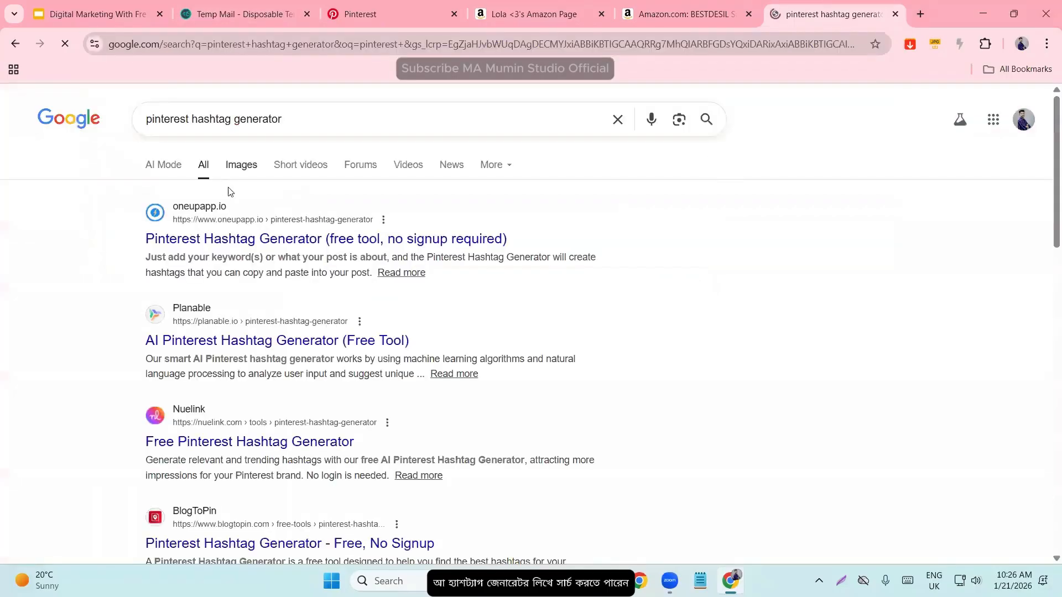
pyautogui.middleClick(238, 240)
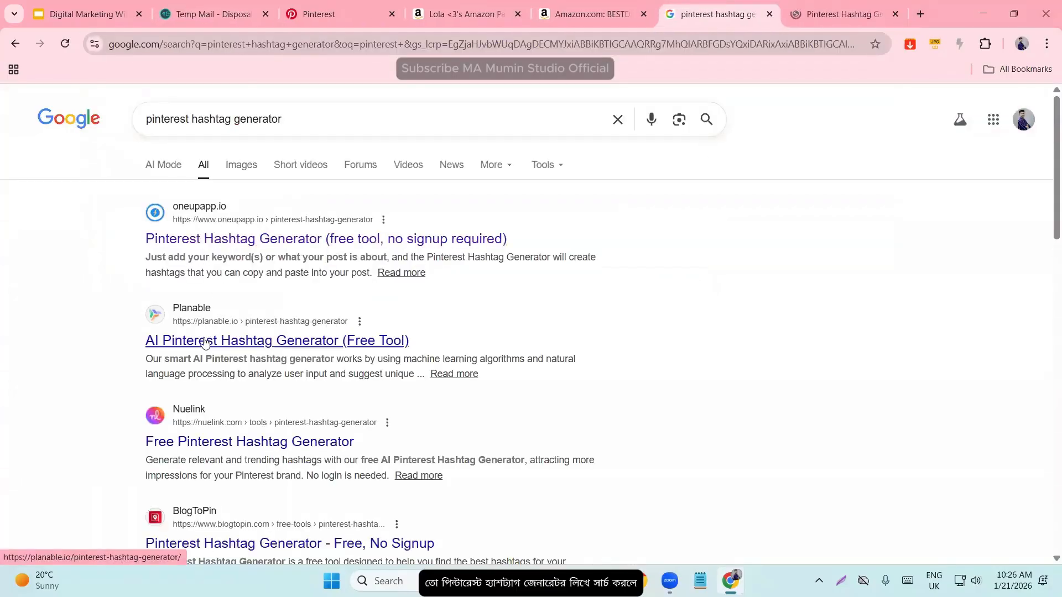
pyautogui.middleClick(205, 341)
pyautogui.middleClick(190, 439)
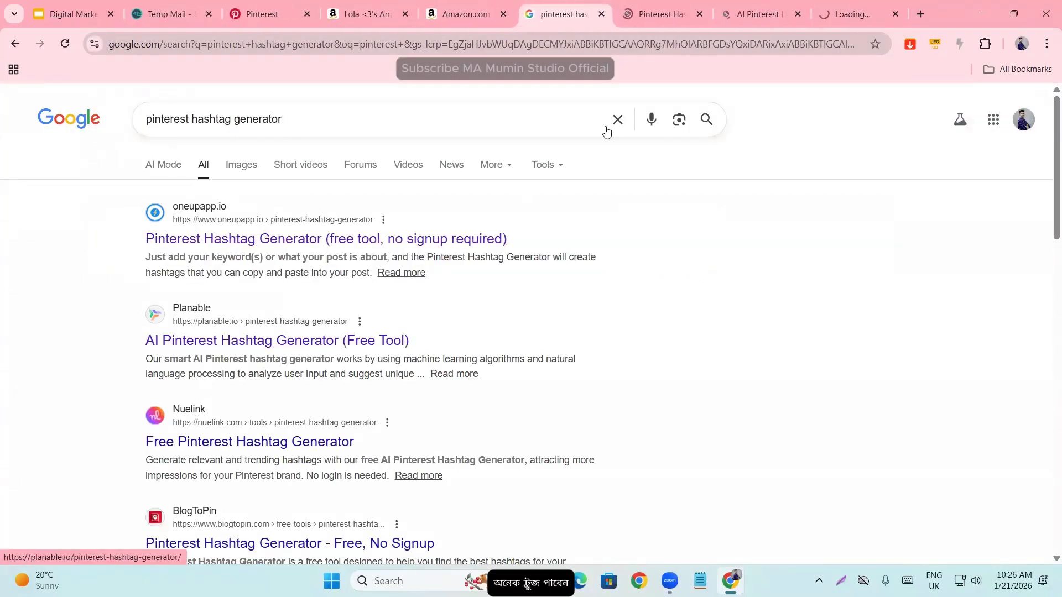
# - Examine the post topic and hashtag number fields of the Pinterest Hashtag Generator on oneupapp.io
pyautogui.click(658, 4)
pyautogui.scroll(-1, 249, 365)
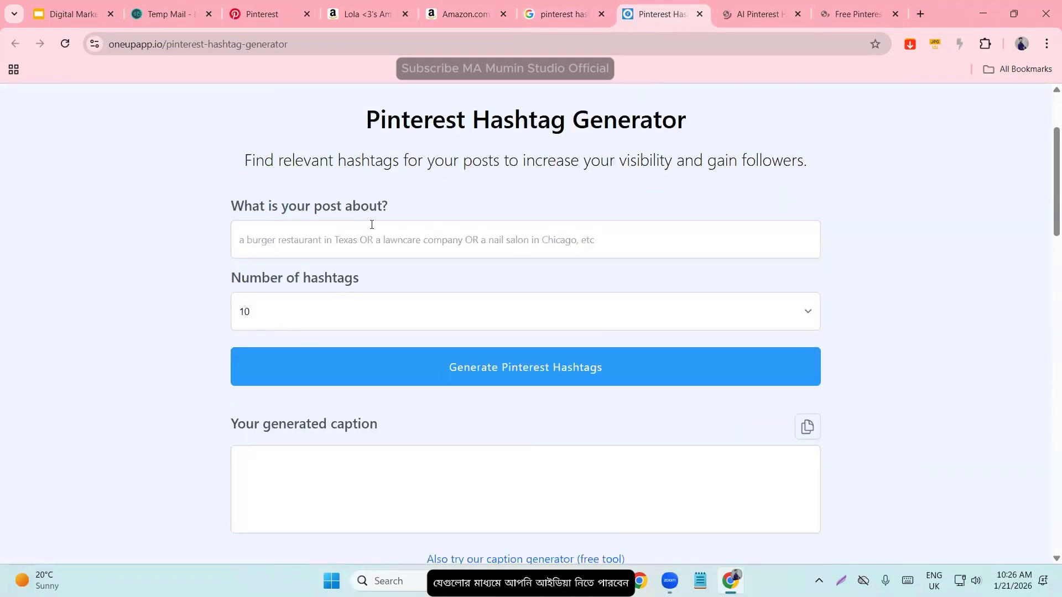
pyautogui.click(339, 242)
pyautogui.click(540, 4)
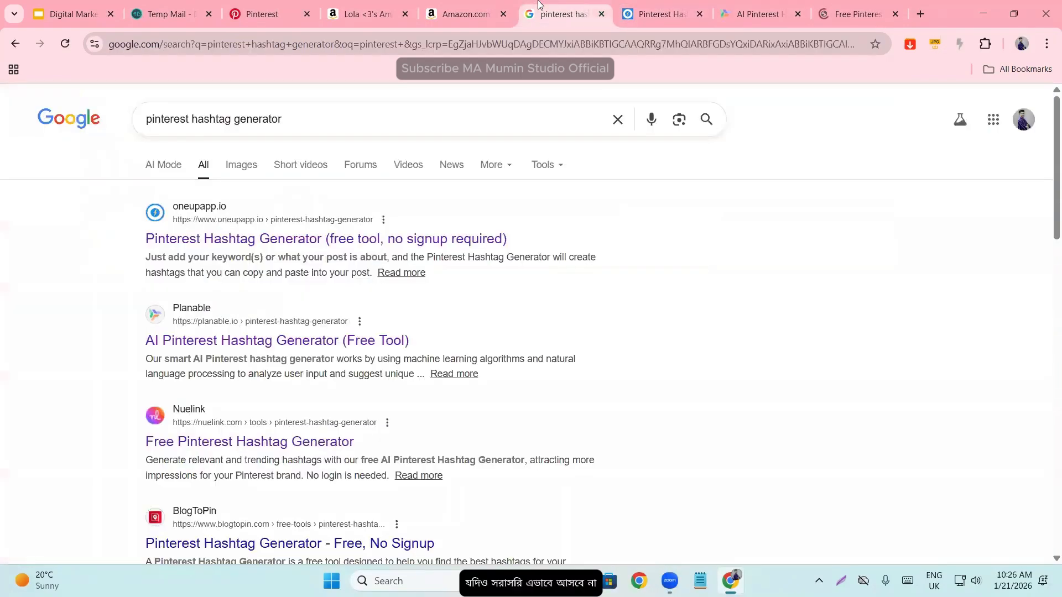
pyautogui.click(644, 10)
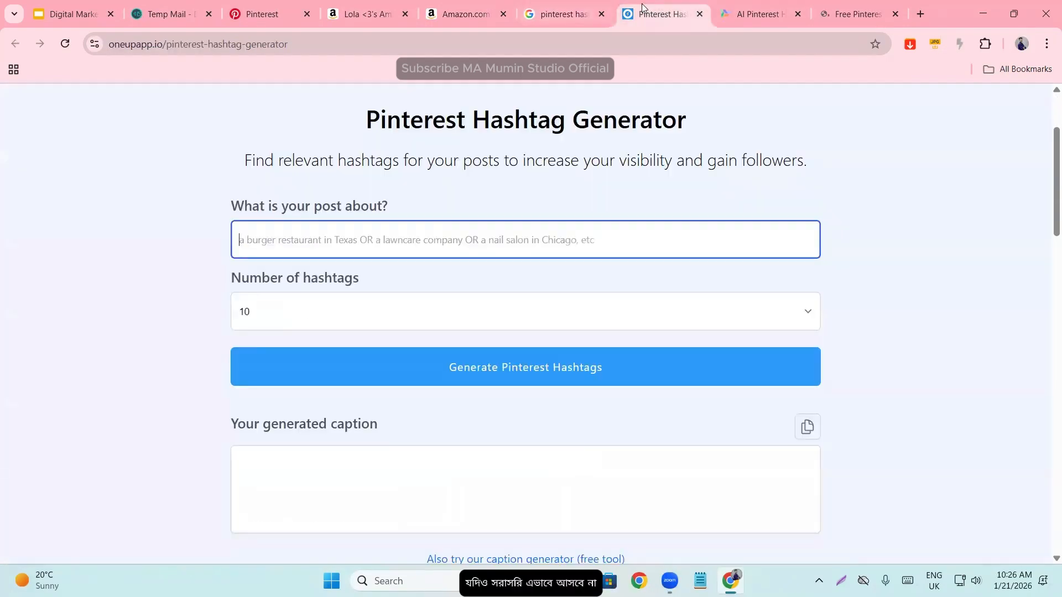
# - Return to the Pin draft on Pinterest and expand its additional options for comments, similar products and alt text
pyautogui.click(256, 4)
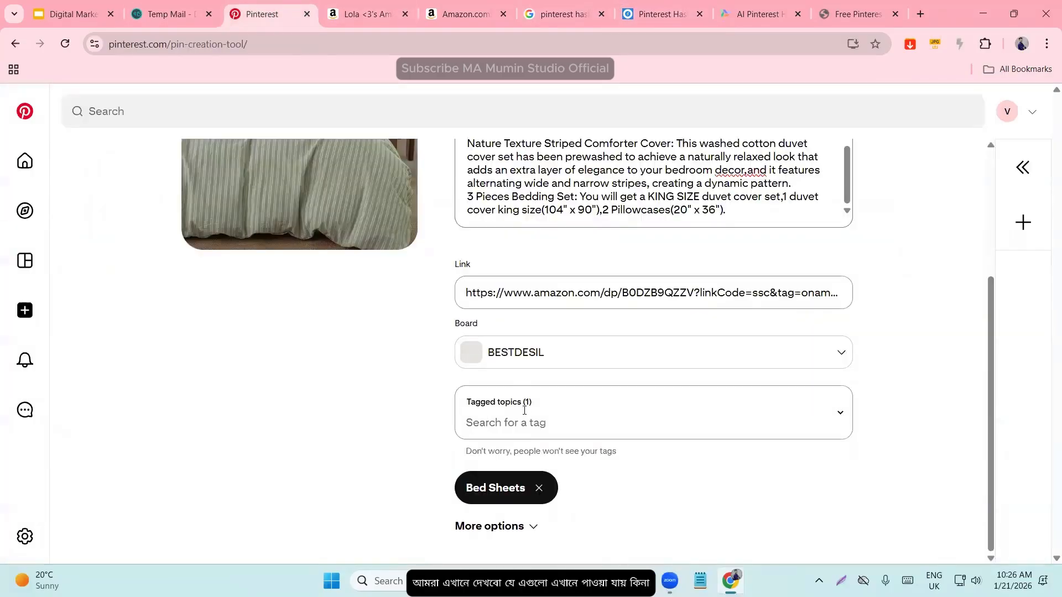
pyautogui.scroll(3, 529, 414)
pyautogui.scroll(-3, 525, 412)
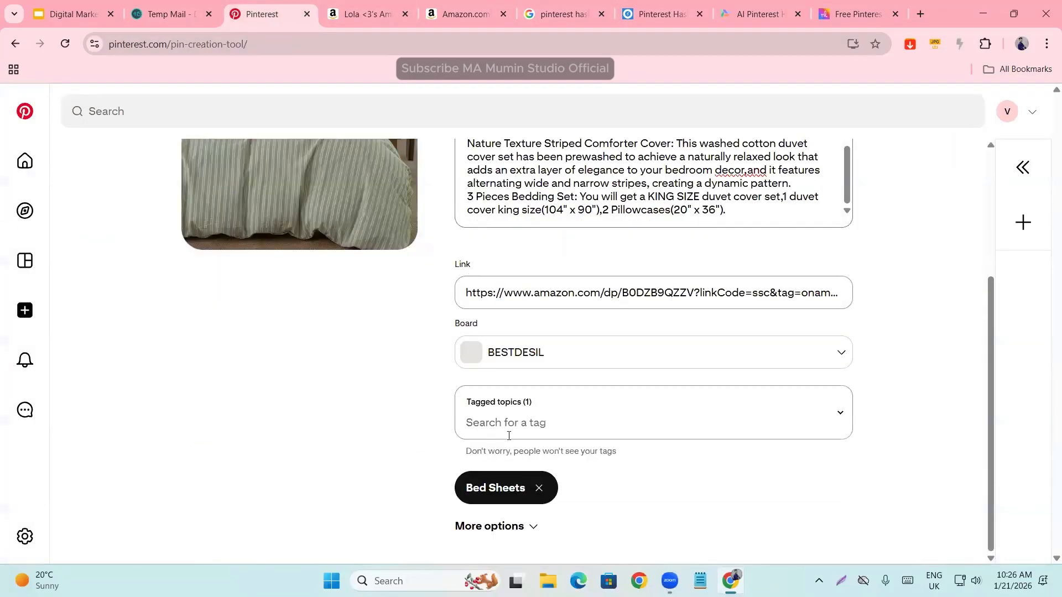
pyautogui.click(494, 526)
pyautogui.scroll(-3, 510, 433)
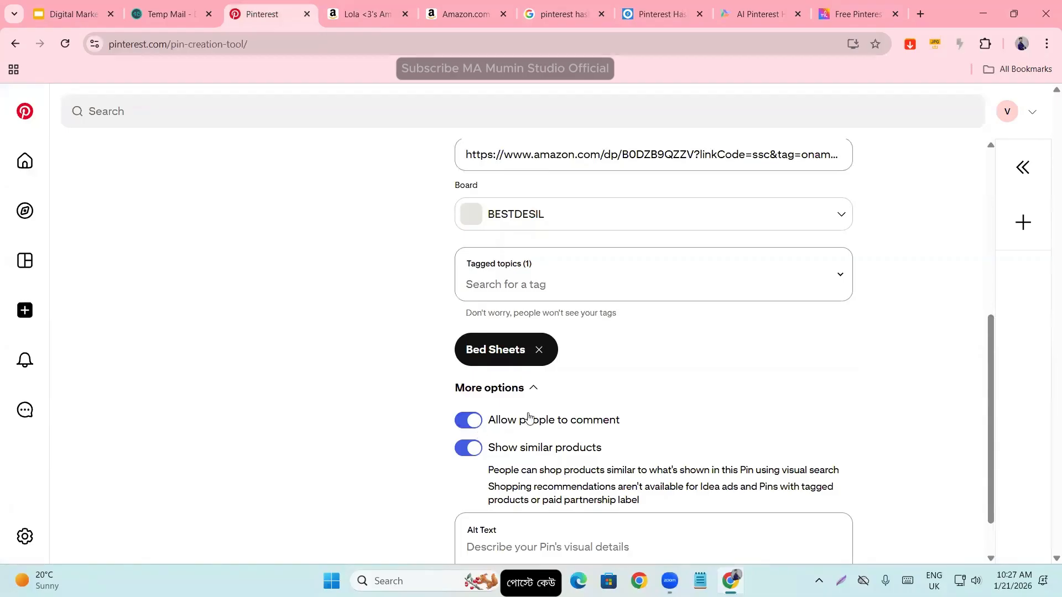
pyautogui.scroll(-1, 624, 410)
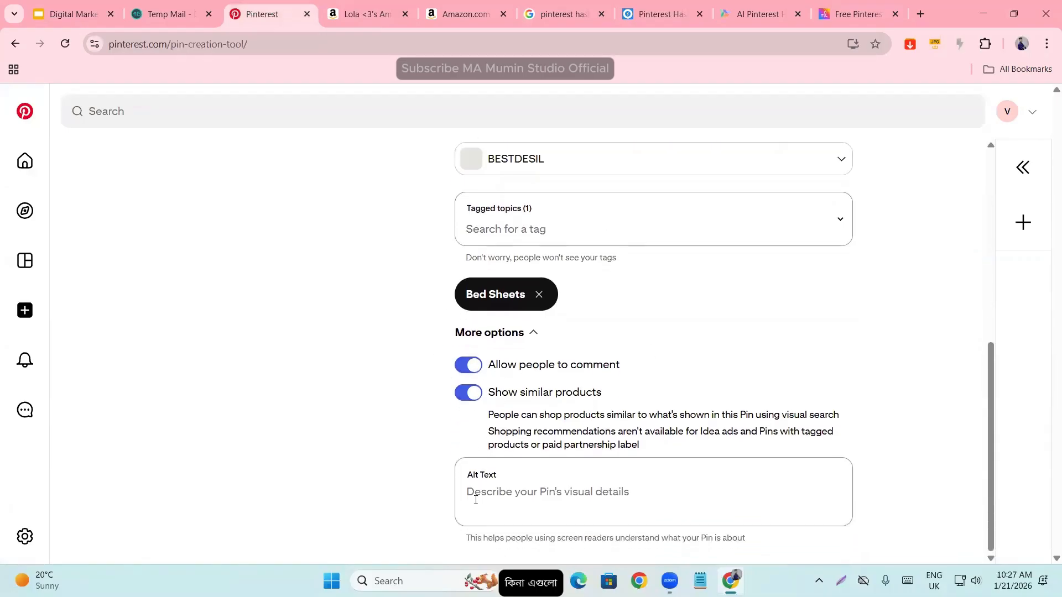
# - Set the Pin's alt text to "bed sheet"
pyautogui.scroll(7, 476, 500)
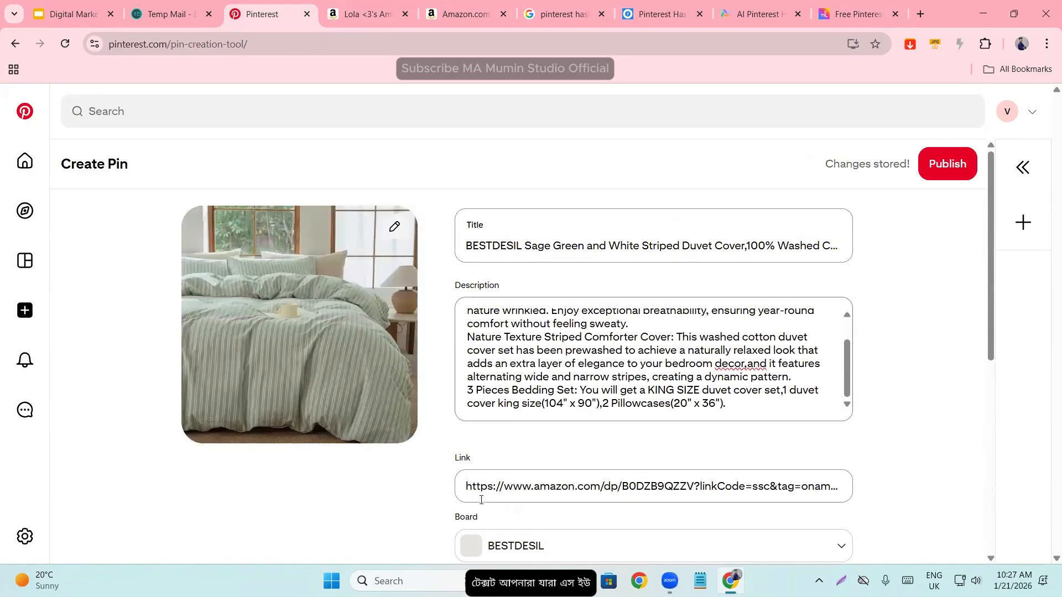
pyautogui.scroll(-7, 487, 442)
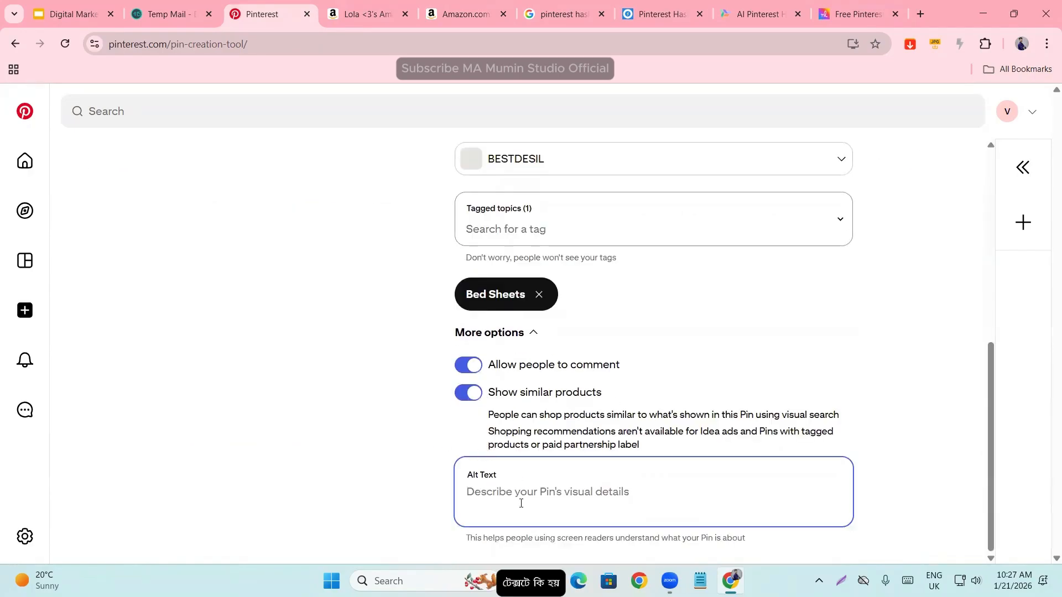
pyautogui.scroll(7, 533, 503)
pyautogui.scroll(-7, 534, 503)
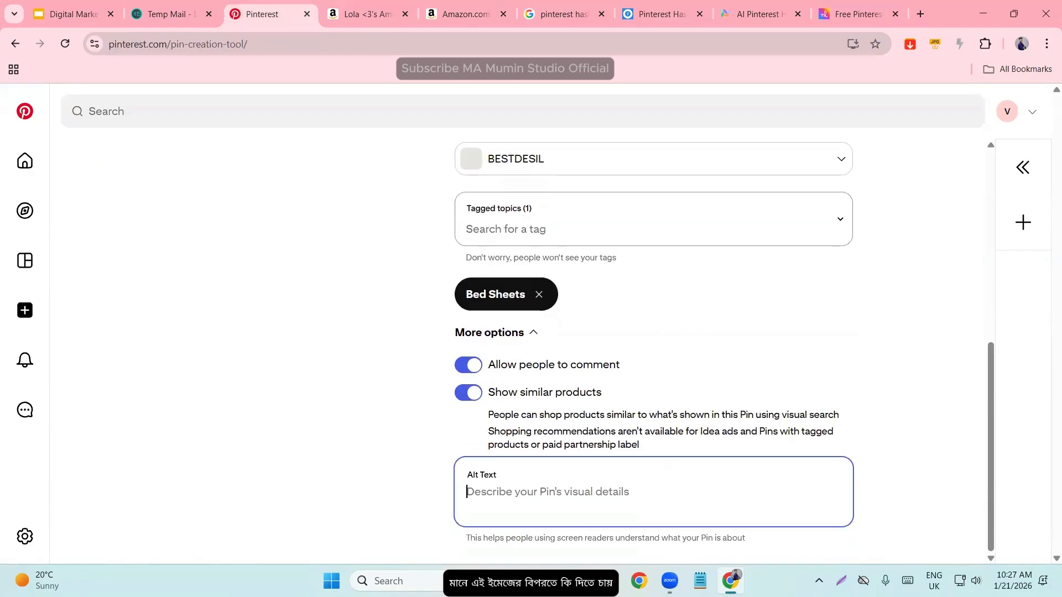
pyautogui.write('be')
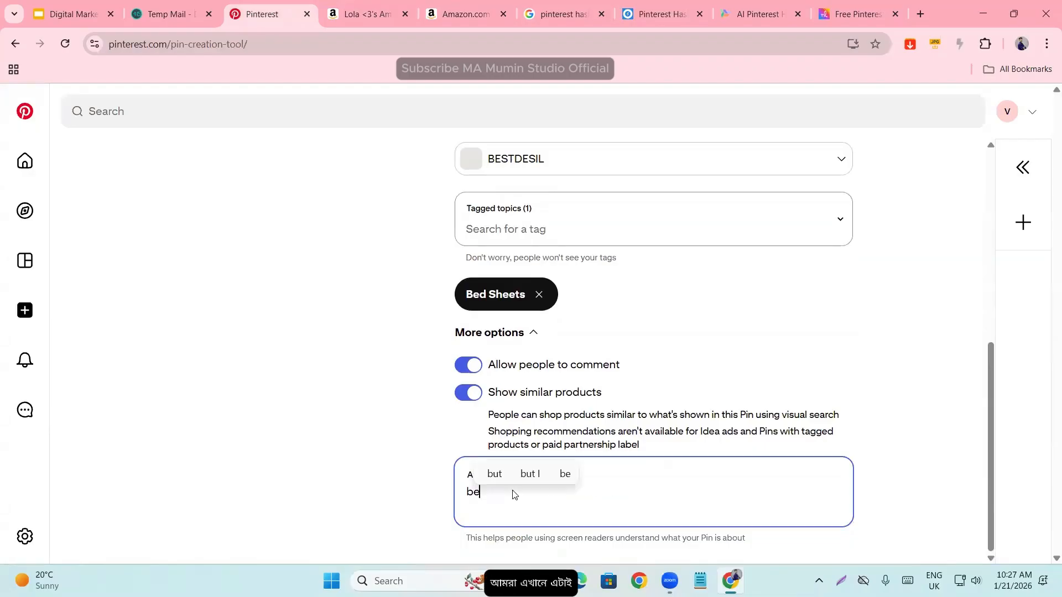
pyautogui.write('s')
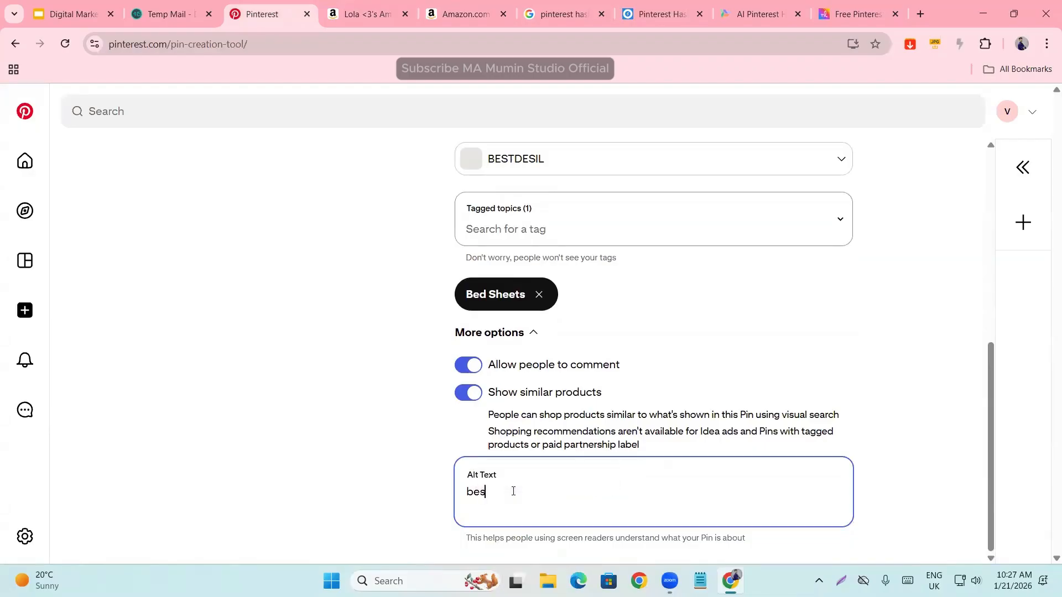
pyautogui.write(' shee')
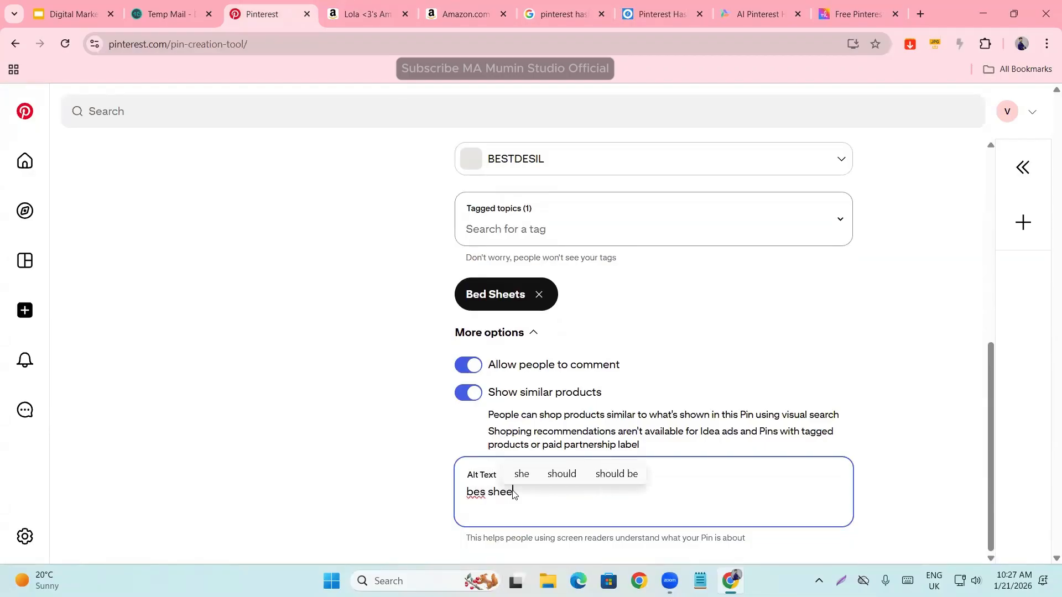
pyautogui.write('t')
pyautogui.click(486, 493)
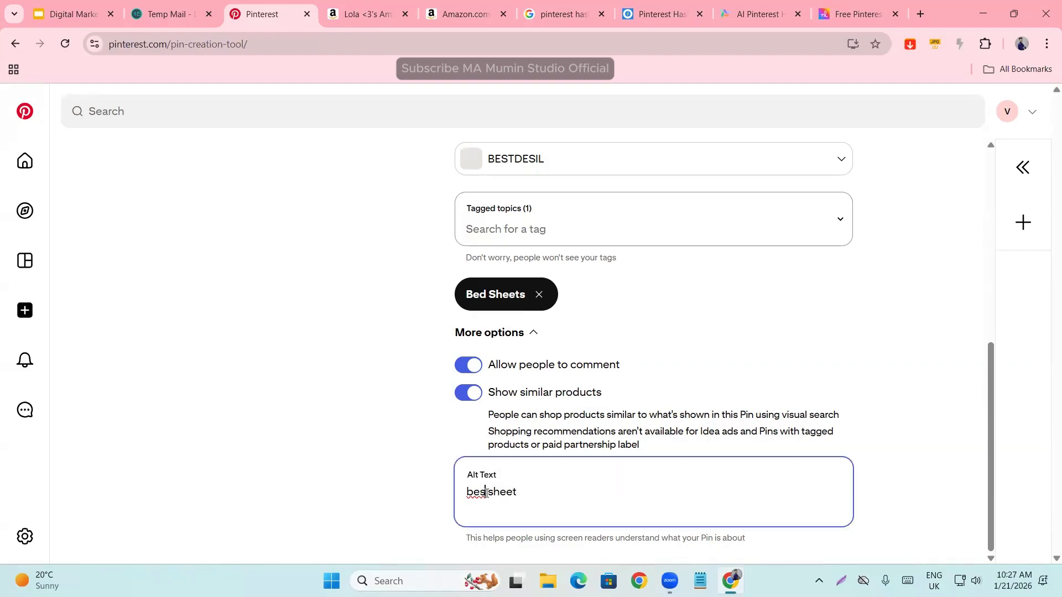
pyautogui.press('BackSpace')
pyautogui.write('d')
pyautogui.click(388, 481)
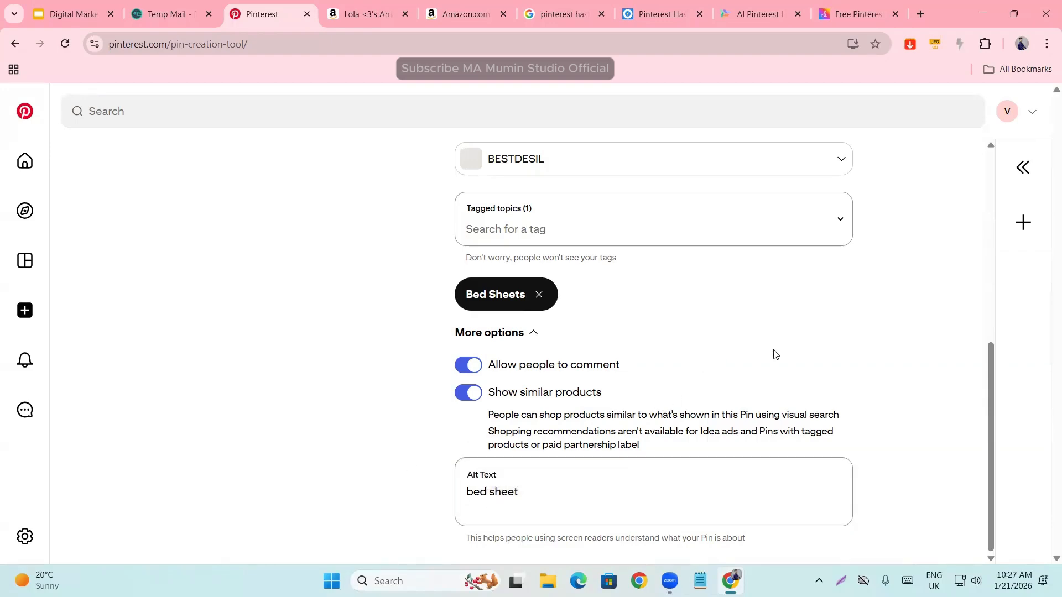
# - Publish the duvet cover Pin, dismissing the browser extension offer, and open the profile's saved boards
pyautogui.scroll(8, 776, 355)
pyautogui.scroll(-8, 713, 384)
pyautogui.scroll(7, 907, 335)
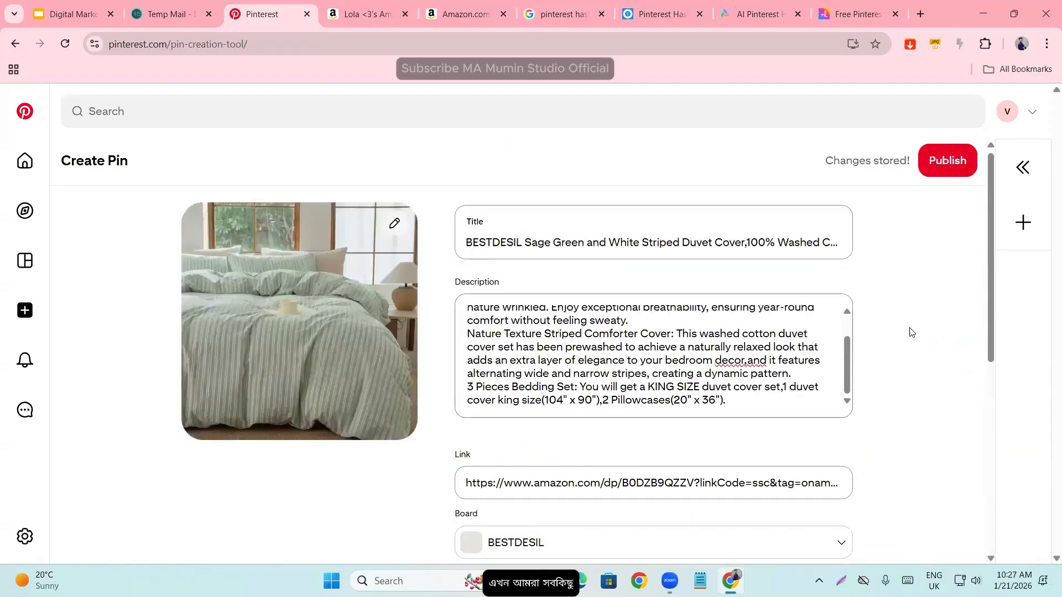
pyautogui.click(938, 160)
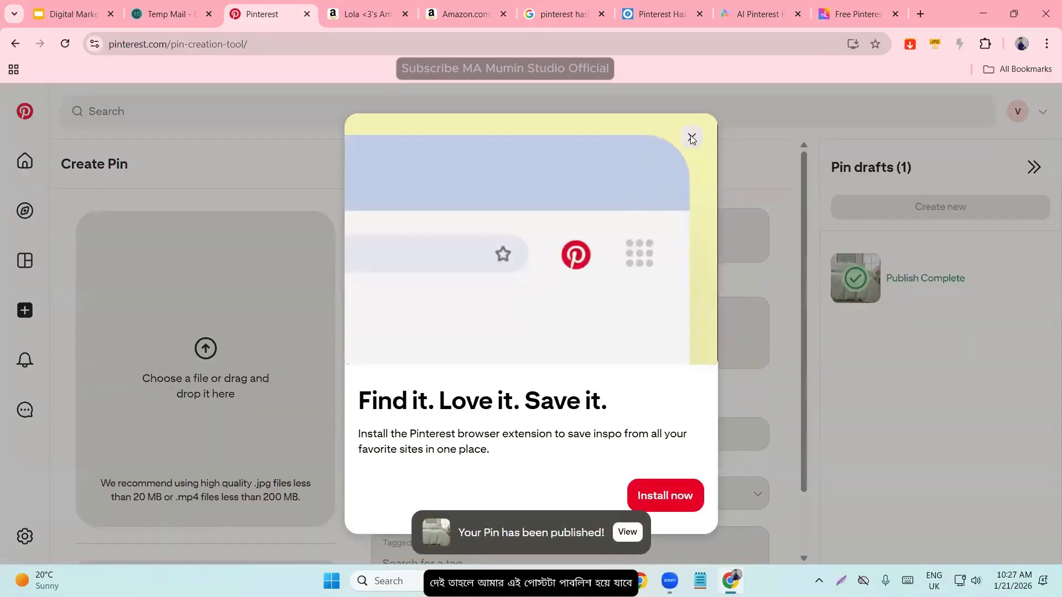
pyautogui.click(691, 137)
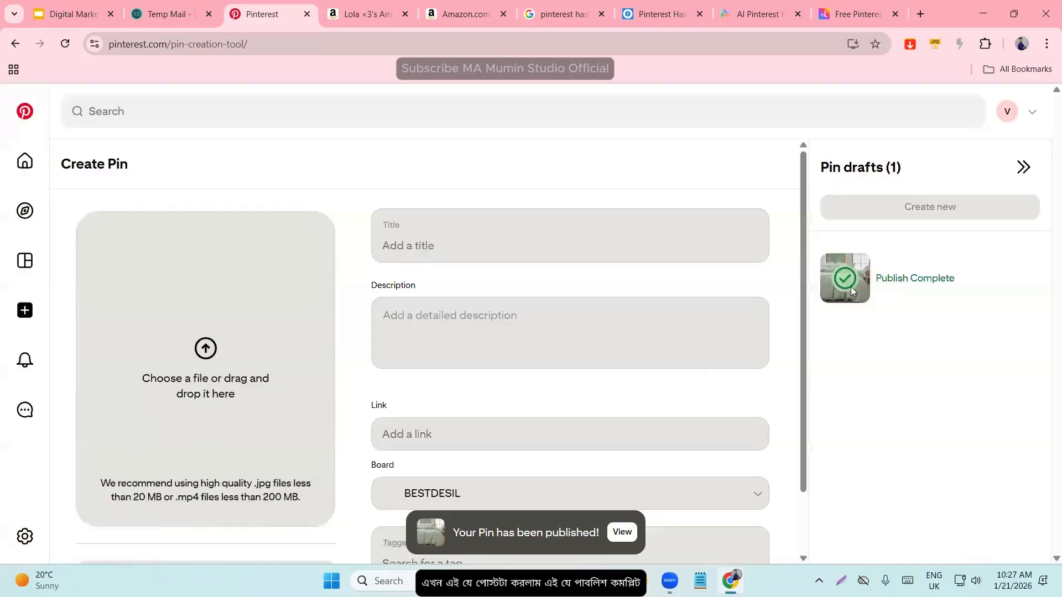
pyautogui.click(1007, 111)
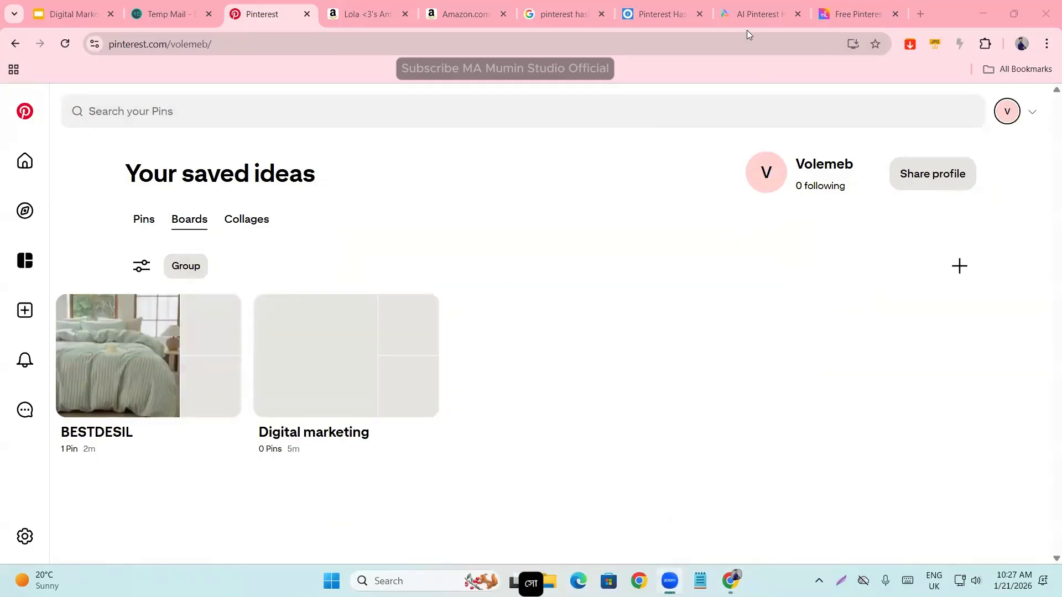
# - Review the Nuelink and Planable Pinterest hashtag generator pages and close the Nuelink page
pyautogui.hotkey('ctrl', '9')
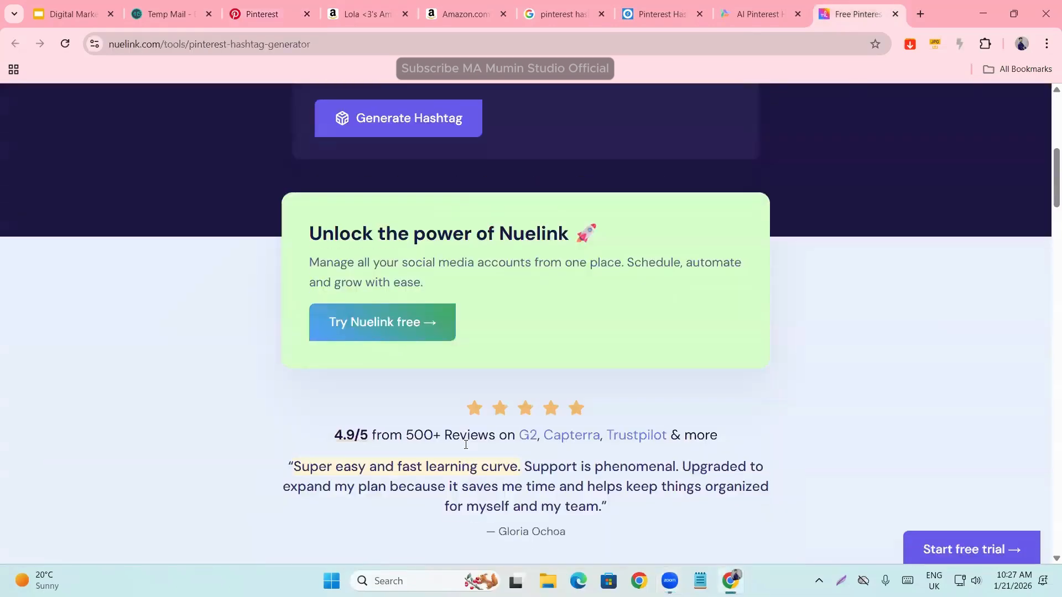
pyautogui.scroll(-8, 467, 451)
pyautogui.scroll(15, 468, 460)
pyautogui.click(755, 9)
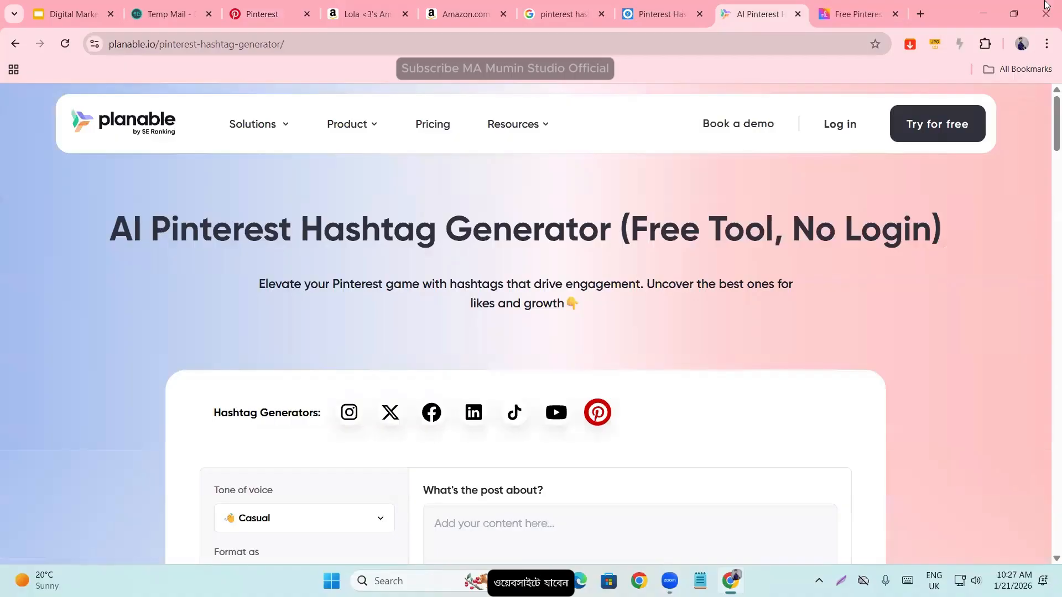
pyautogui.click(845, 5)
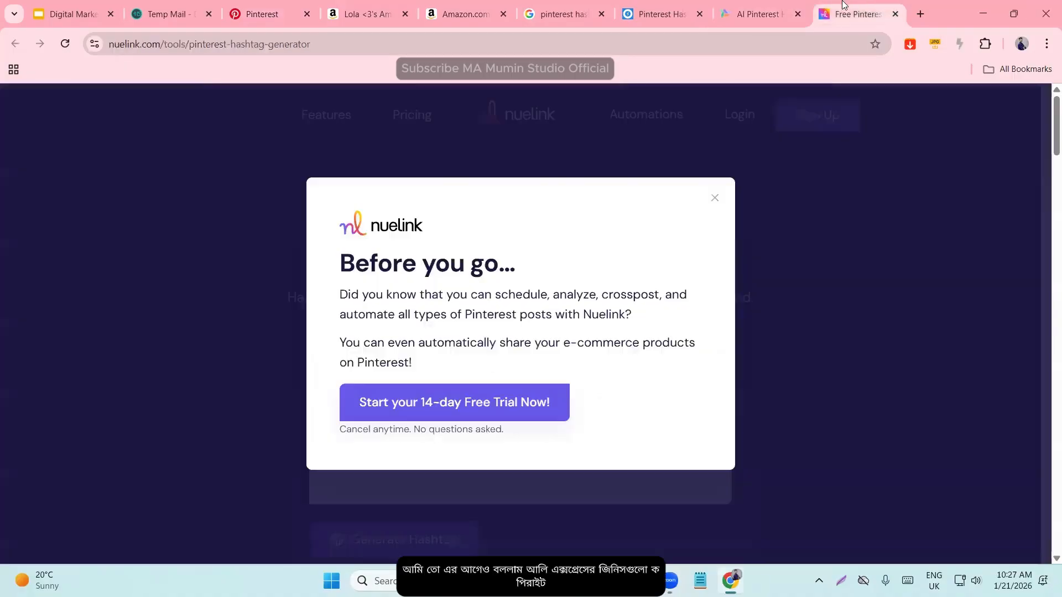
pyautogui.click(888, 14)
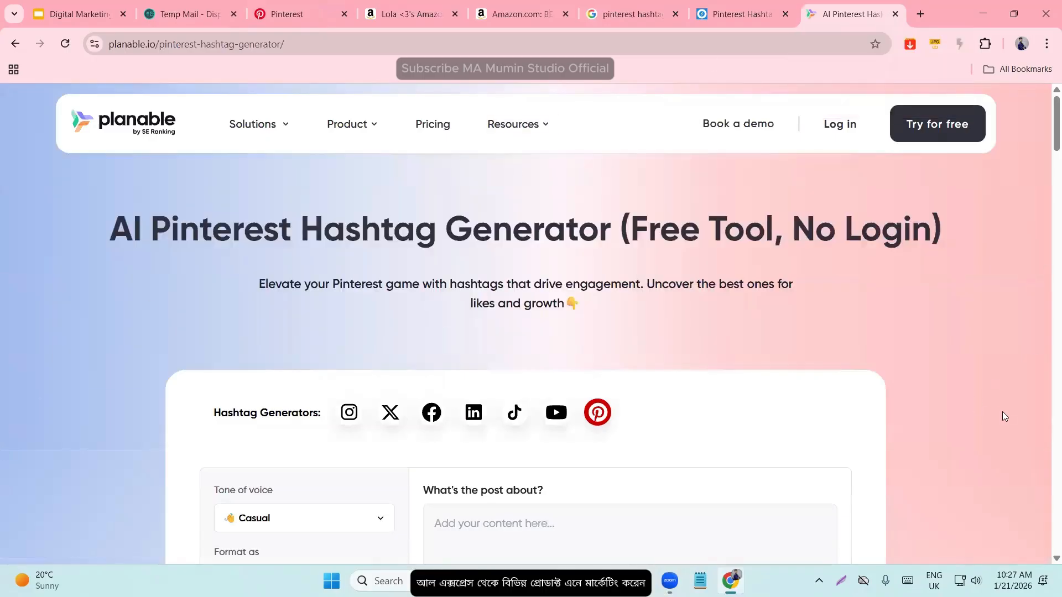
# - Return to the Pinterest profile and check its Updates and Messages, closing the messages when finished
pyautogui.click(285, 11)
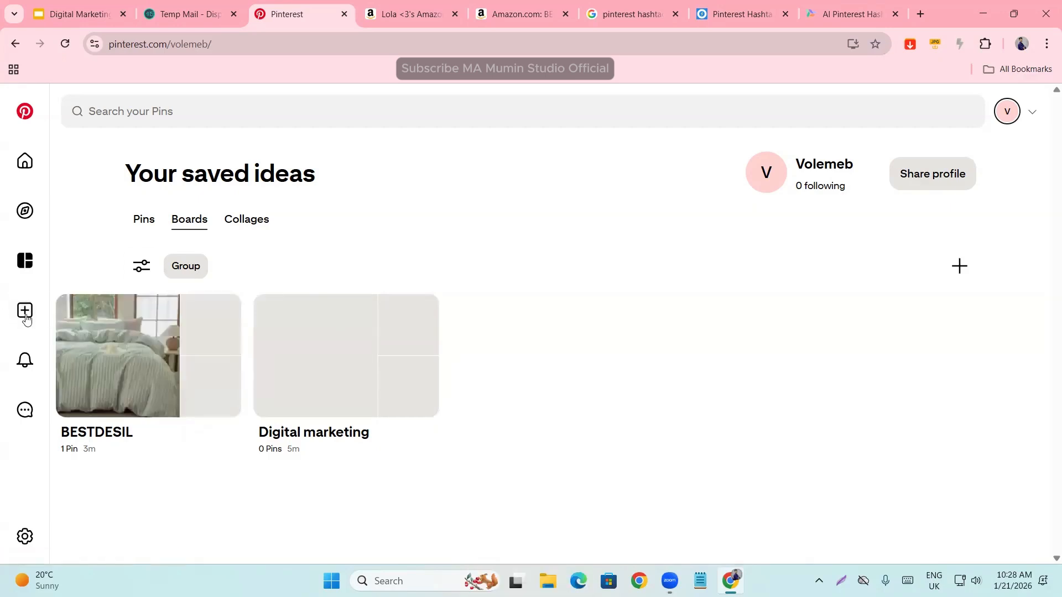
pyautogui.click(23, 365)
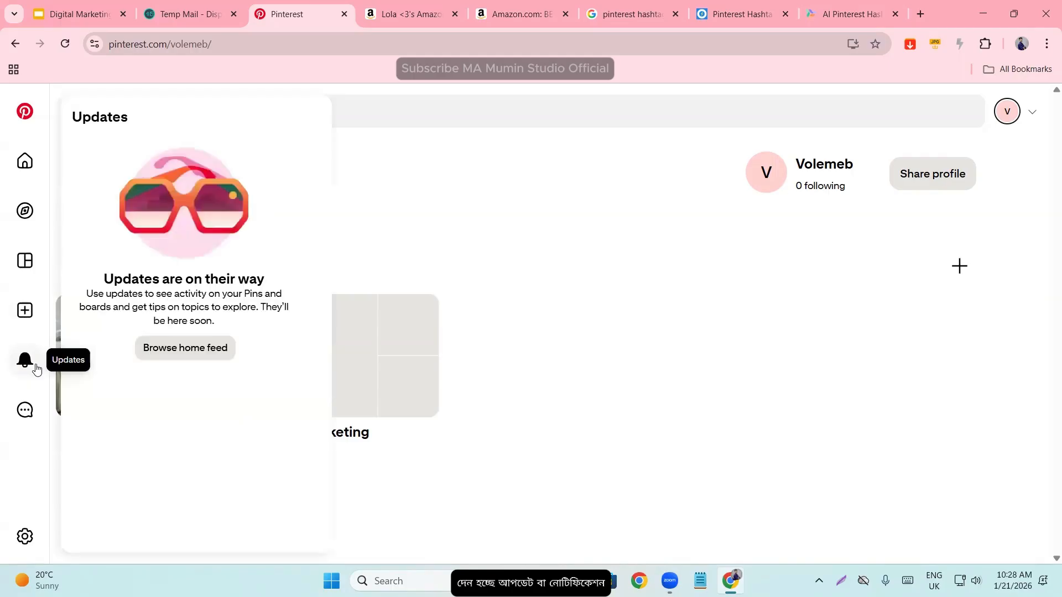
pyautogui.click(24, 414)
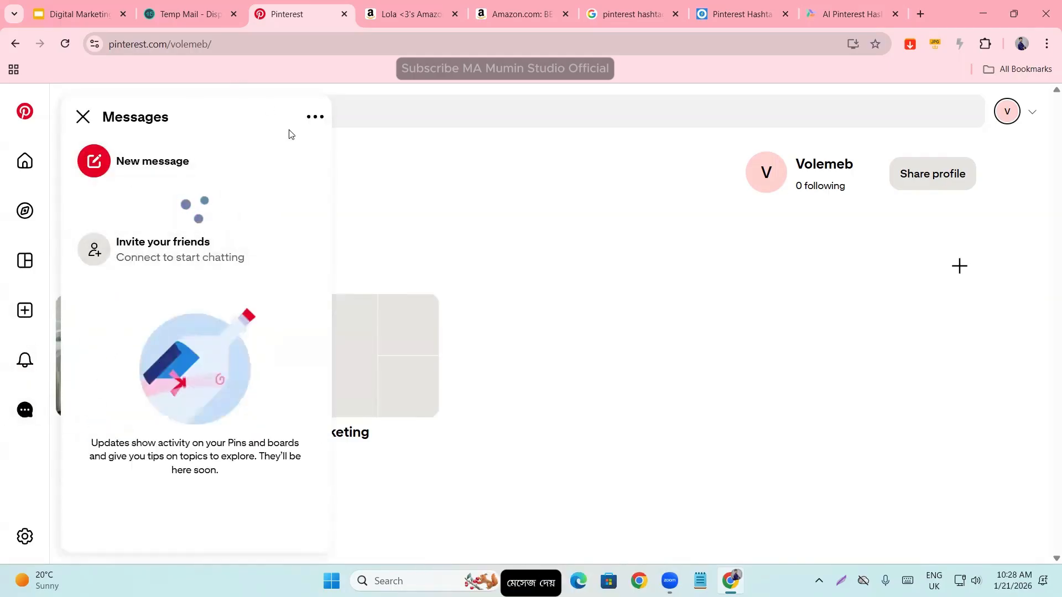
pyautogui.click(84, 117)
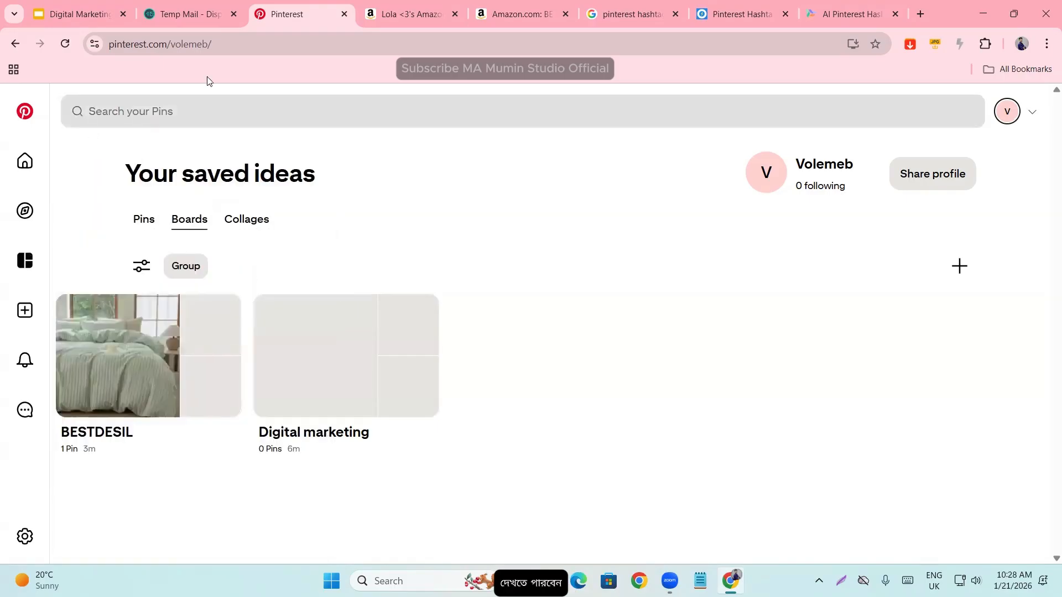
# - Search the profile's own Pins for "tshirt"
pyautogui.click(191, 109)
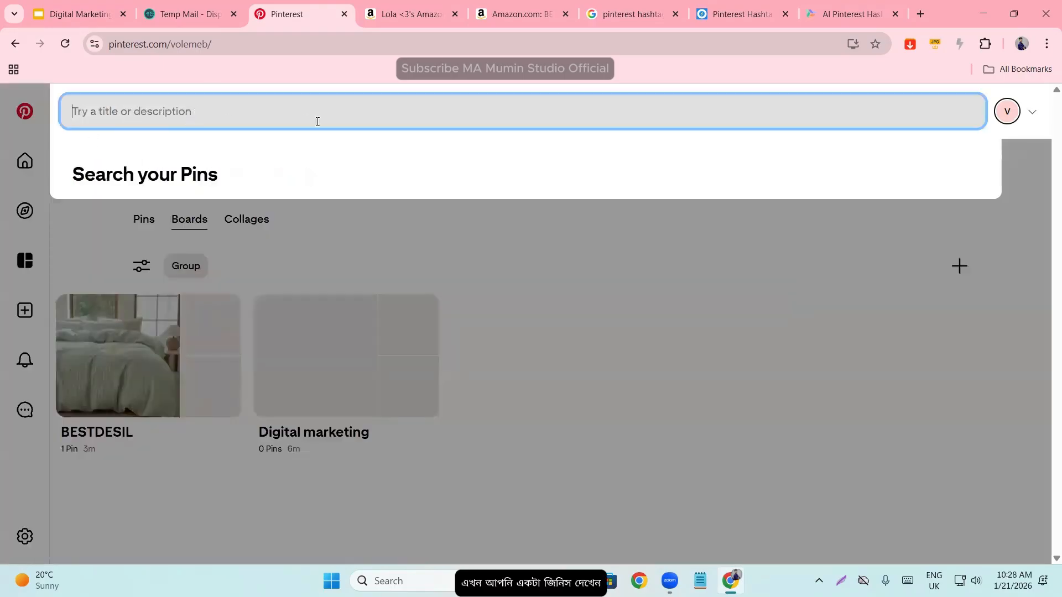
pyautogui.write('digi')
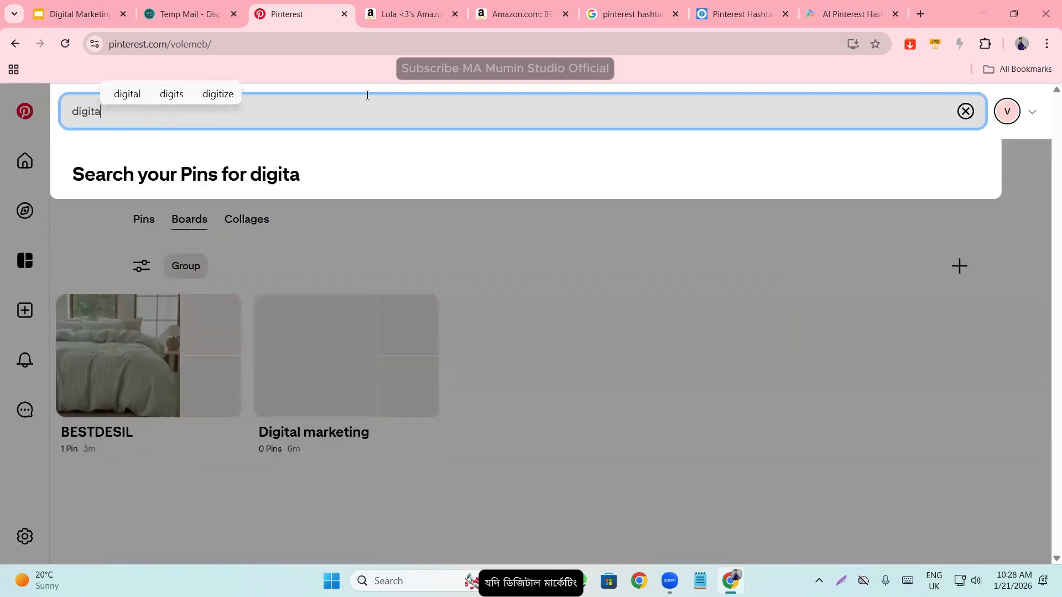
pyautogui.write('ta')
pyautogui.press('BackSpace')
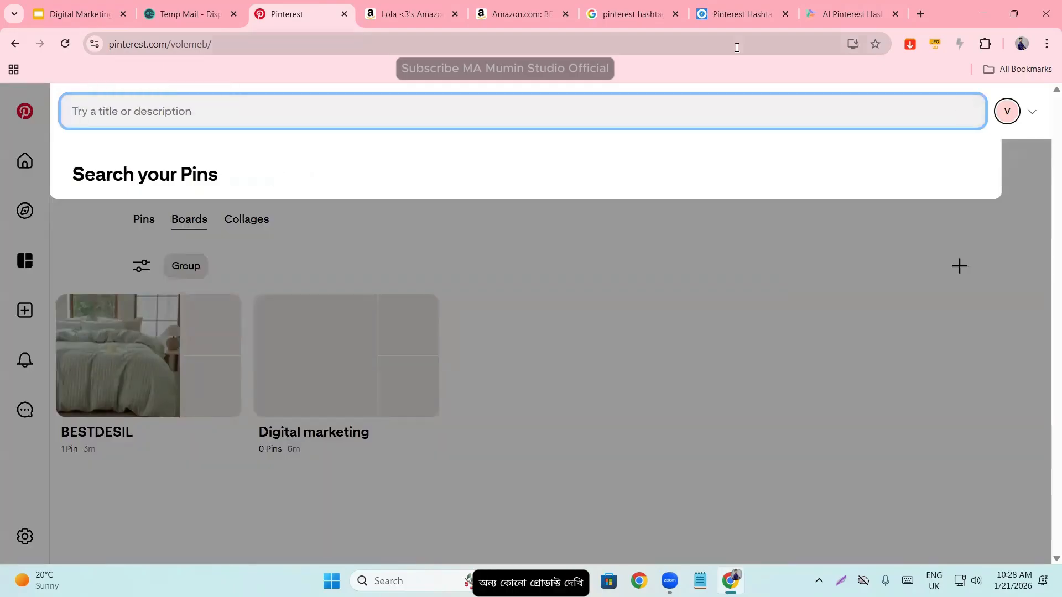
pyautogui.write('tshir')
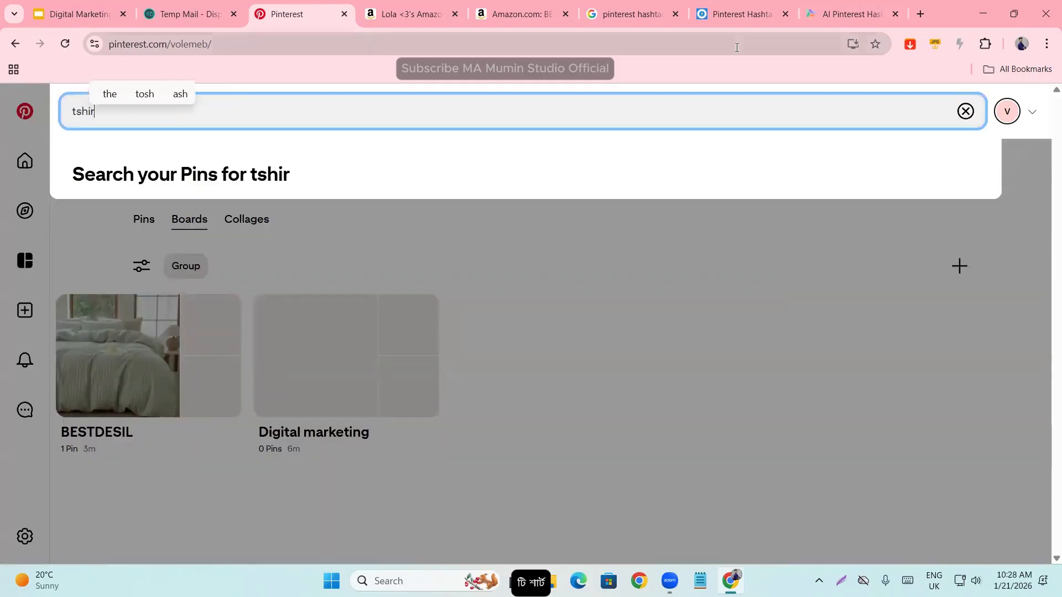
pyautogui.write('t')
pyautogui.press('Return')
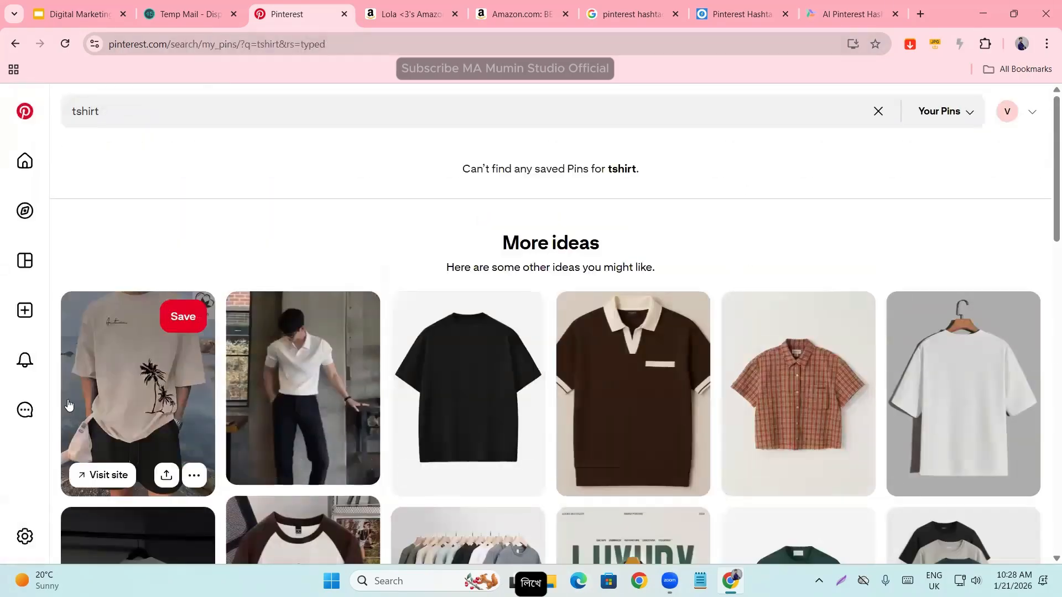
# - Open the palm tree T-shirt Pin from the suggested ideas and examine its description, publisher and comments
pyautogui.scroll(-3, 127, 409)
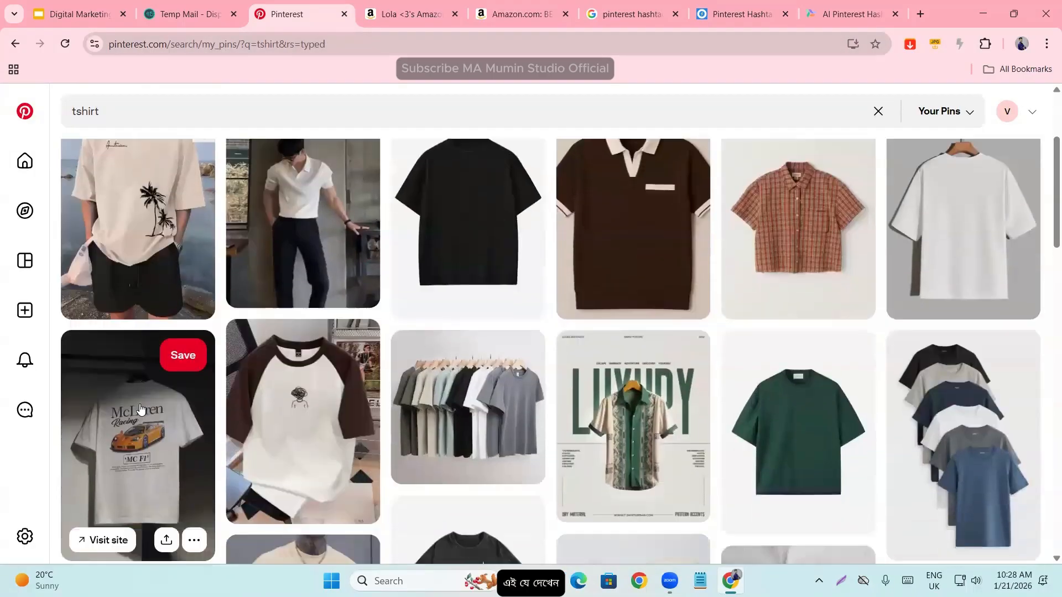
pyautogui.scroll(5, 636, 415)
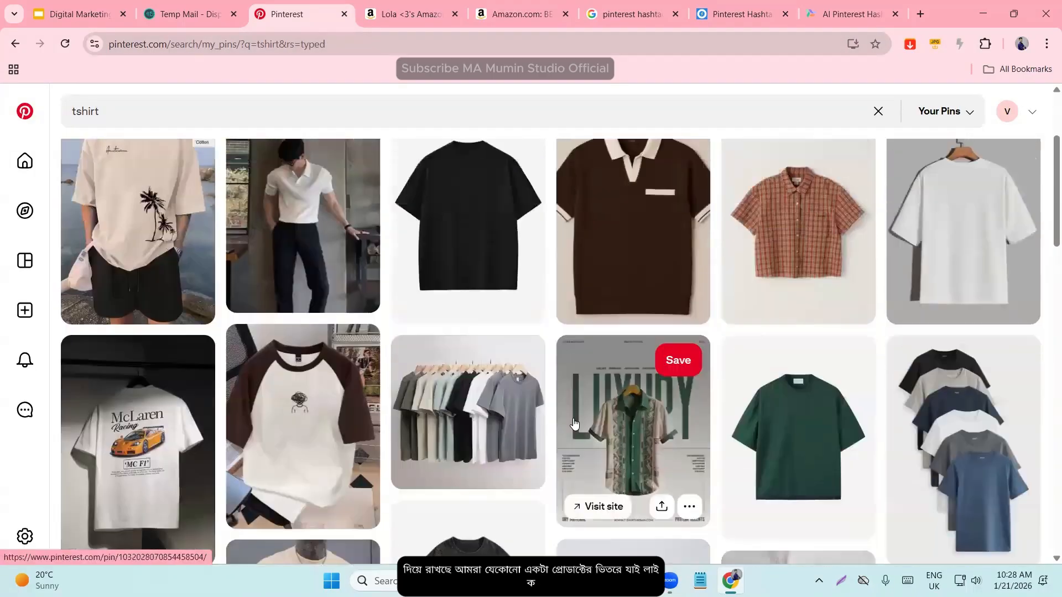
pyautogui.click(140, 397)
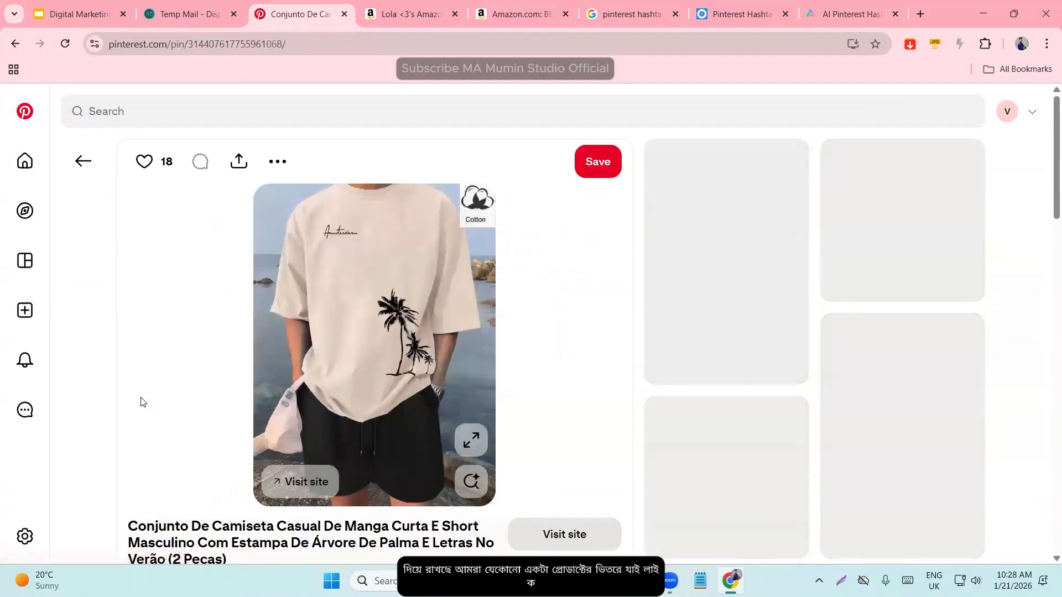
pyautogui.scroll(-3, 241, 372)
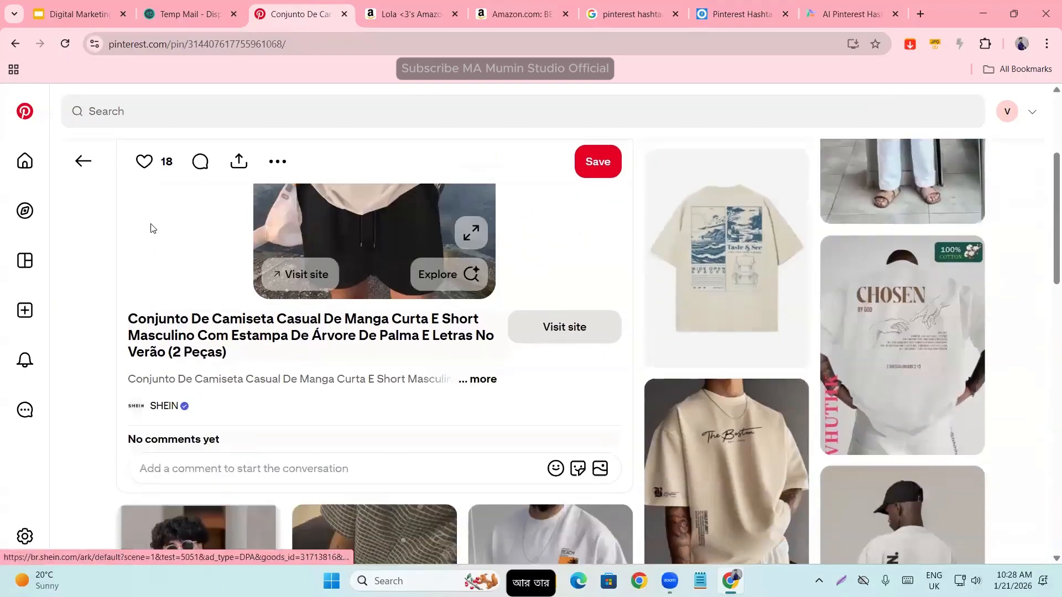
# - Go back to the T-shirt results, open the brown polo shirt Pin with the cream collar, and like it
pyautogui.click(83, 160)
pyautogui.scroll(-3, 553, 299)
pyautogui.click(624, 289)
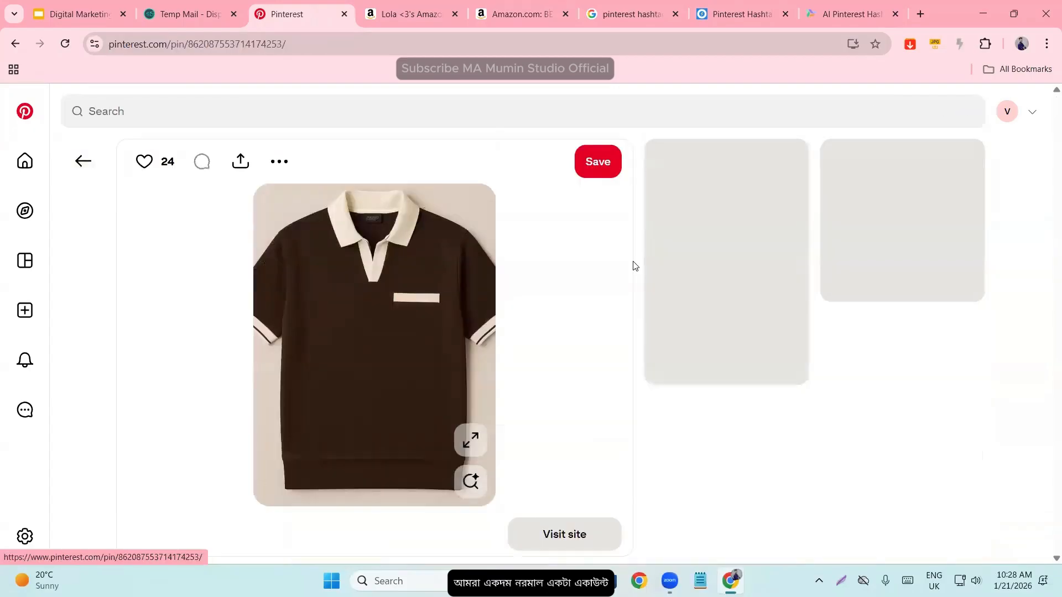
pyautogui.scroll(-5, 364, 428)
pyautogui.scroll(6, 363, 427)
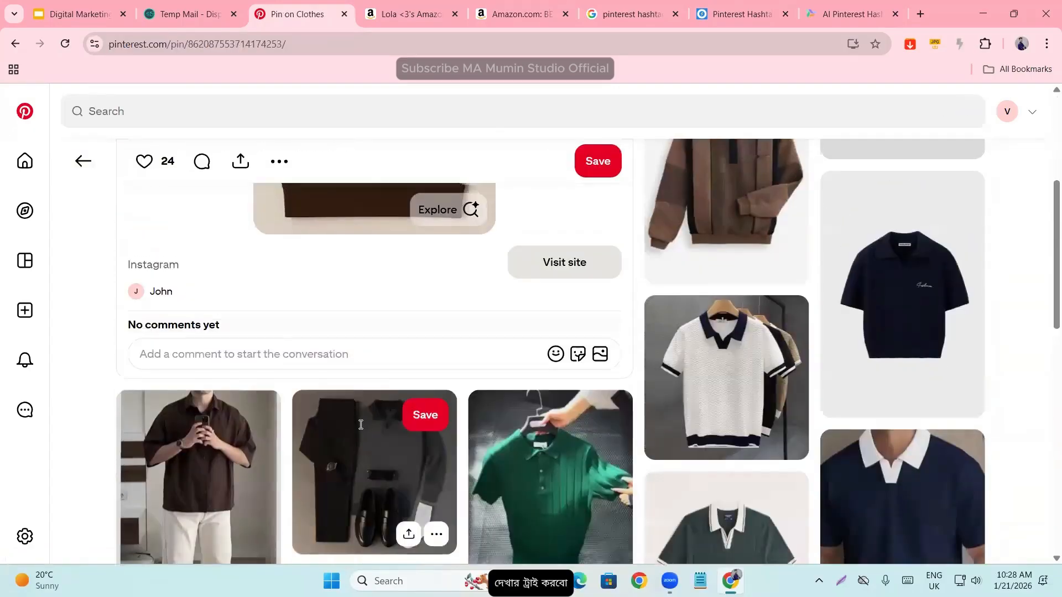
pyautogui.scroll(2, 166, 437)
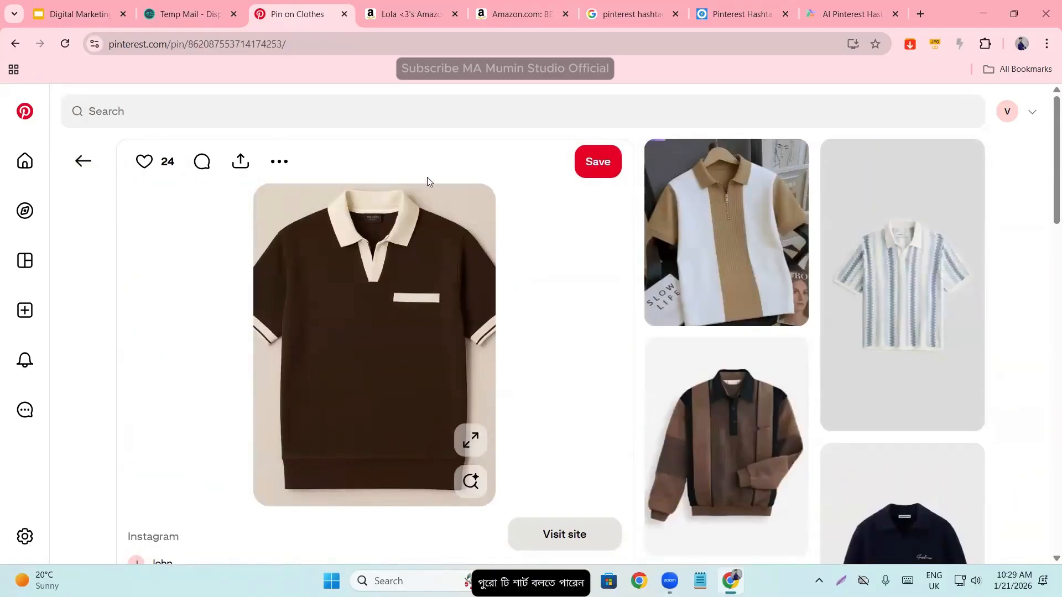
pyautogui.scroll(-3, 319, 308)
pyautogui.scroll(3, 176, 444)
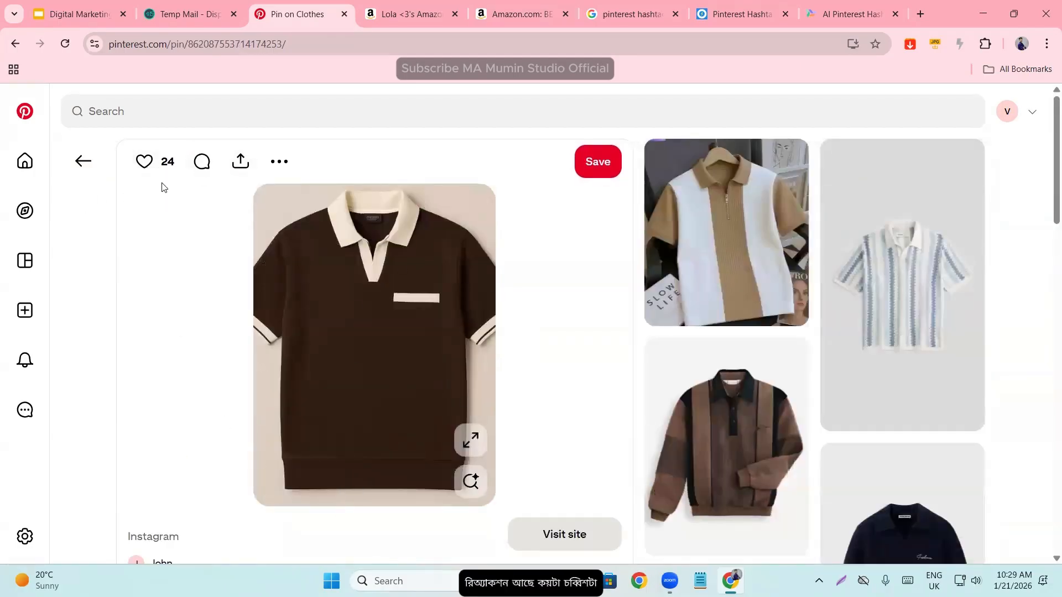
pyautogui.click(145, 162)
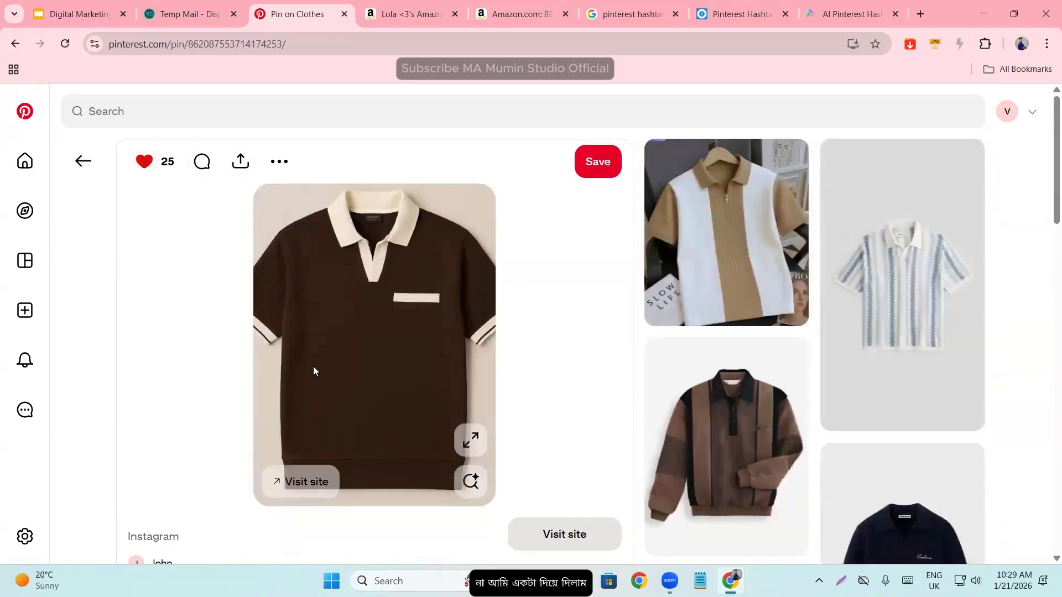
# - Visit the polo Pin's linked Instagram post, dismiss the sign-up prompt and look through the post
pyautogui.click(307, 490)
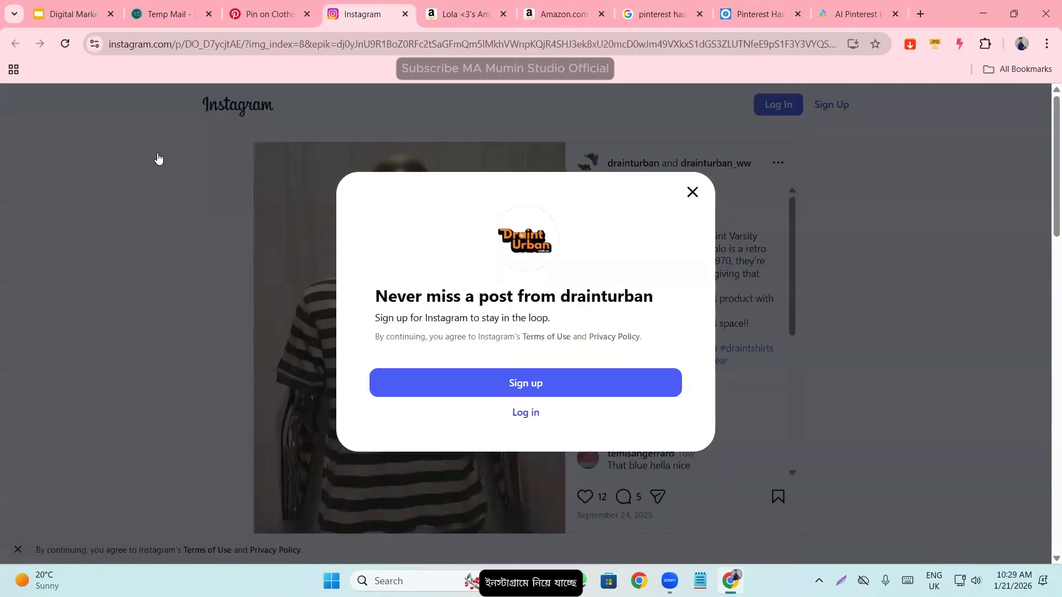
pyautogui.click(291, 6)
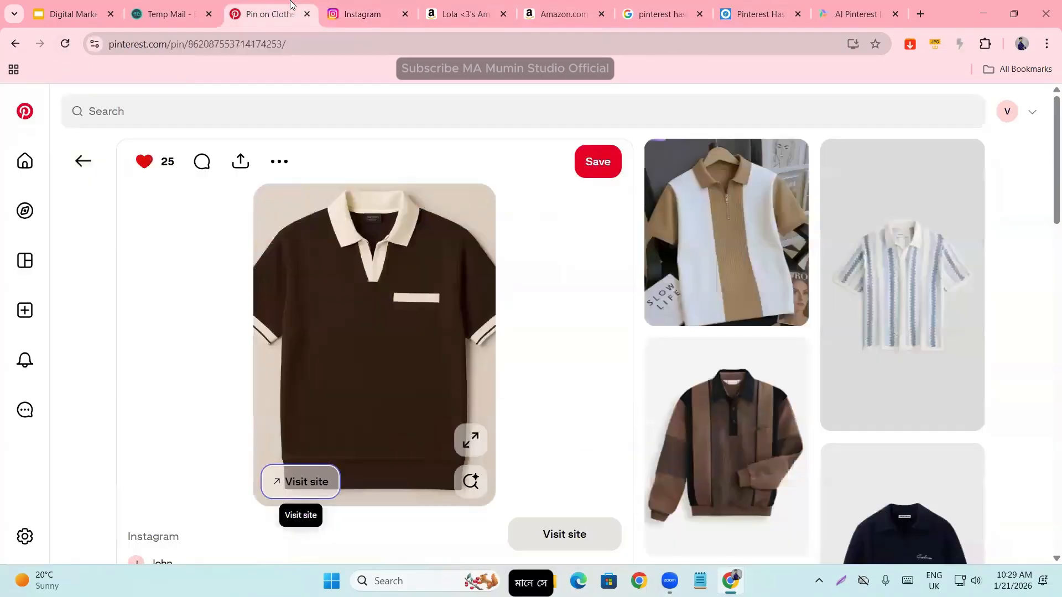
pyautogui.click(354, 12)
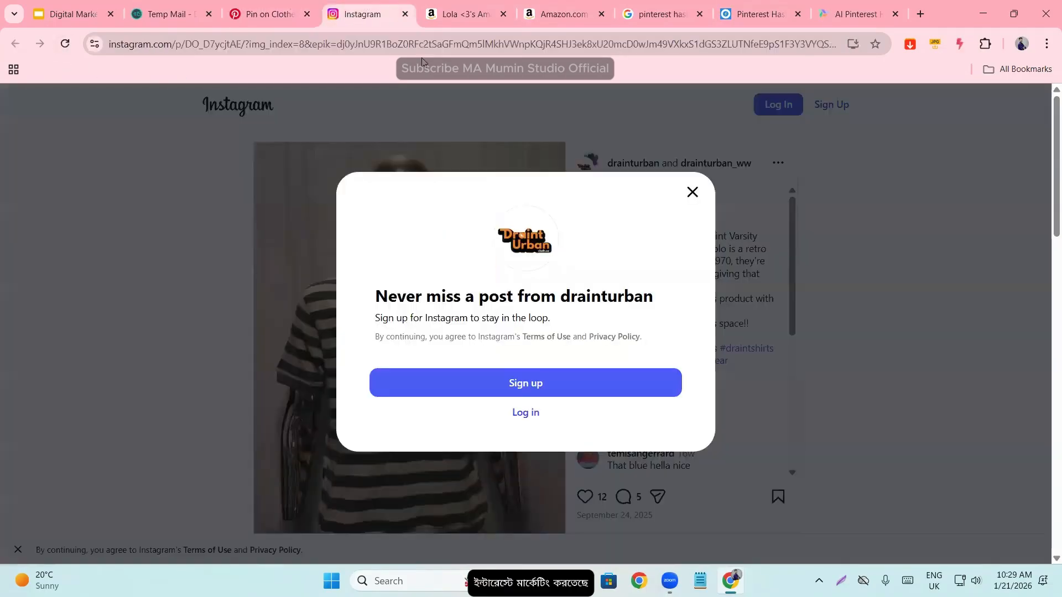
pyautogui.click(692, 193)
pyautogui.scroll(-3, 490, 285)
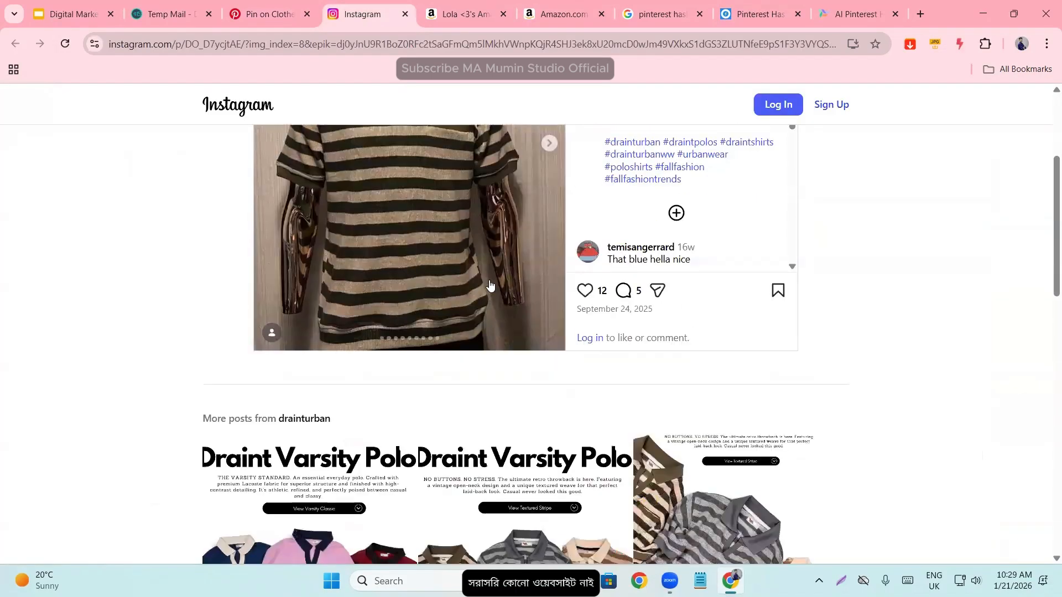
pyautogui.scroll(3, 489, 285)
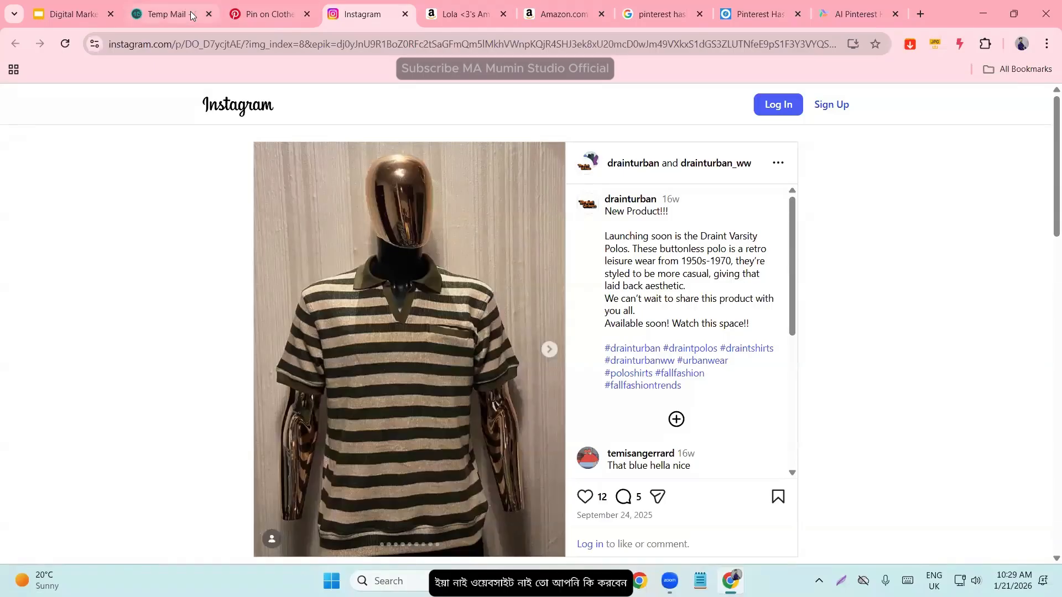
# - Compare the brown polo Pin on Pinterest with its linked Instagram post and the account's other posts
pyautogui.click(284, 8)
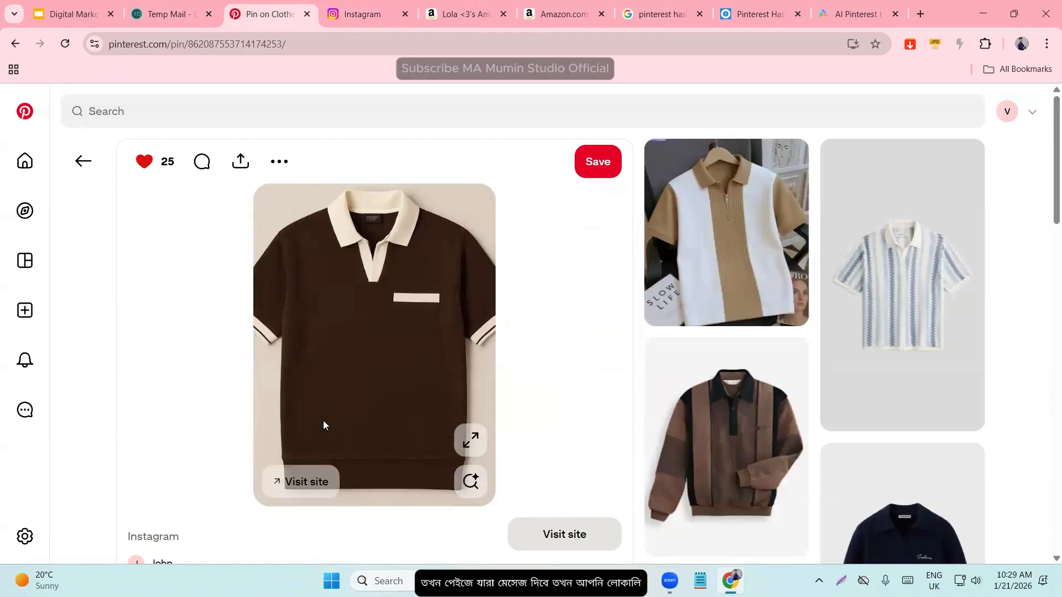
pyautogui.click(345, 17)
pyautogui.scroll(-4, 382, 458)
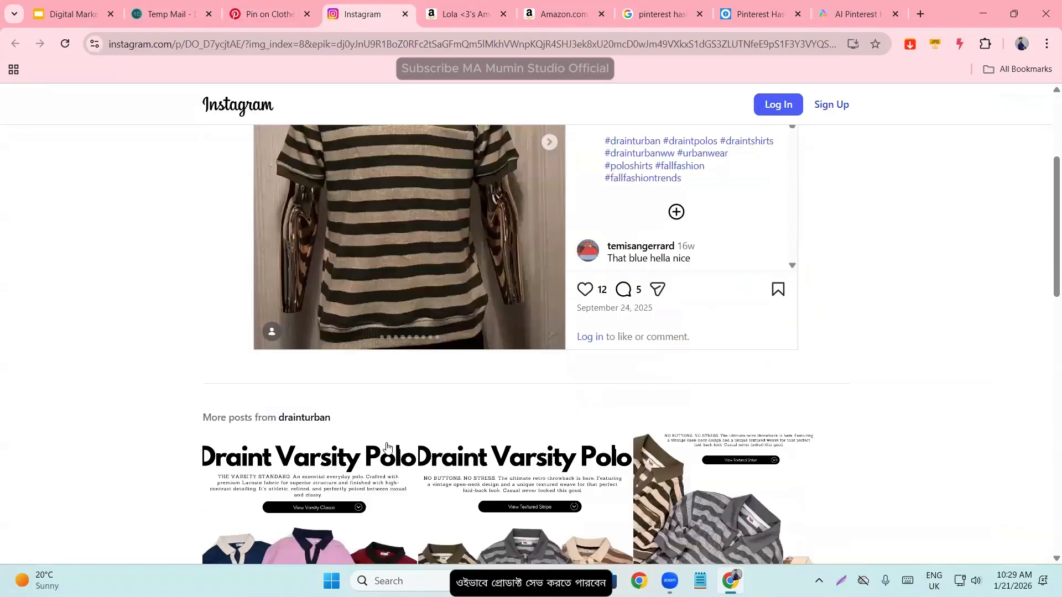
pyautogui.scroll(1, 383, 458)
pyautogui.scroll(3, 382, 457)
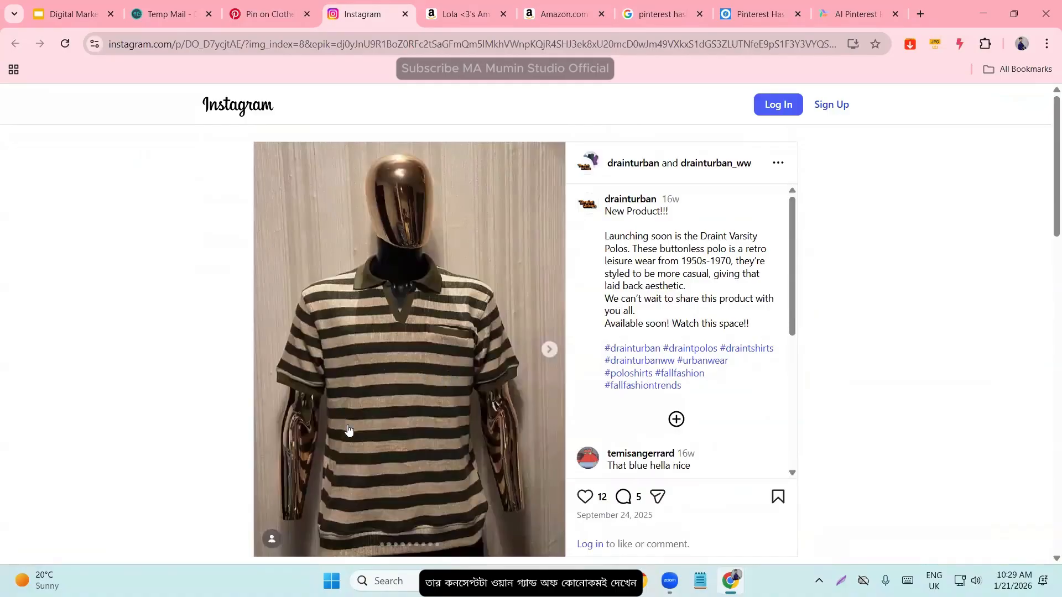
pyautogui.click(276, 8)
pyautogui.click(338, 8)
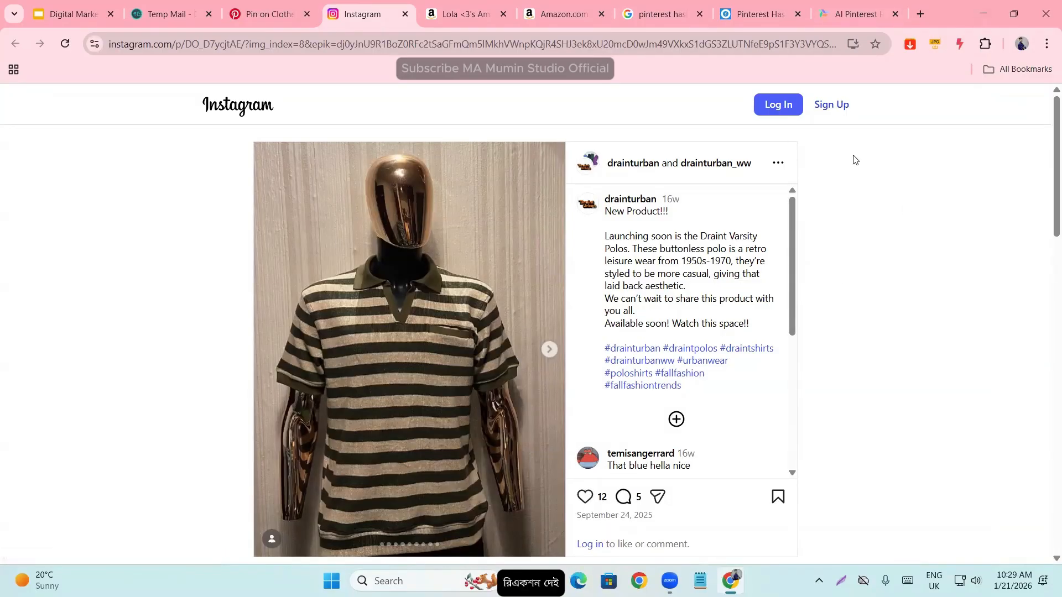
# - Finish looking over the Instagram post, return to the brown polo Pin on Pinterest, and open its publisher's profile
pyautogui.scroll(-5, 550, 313)
pyautogui.scroll(1, 526, 399)
pyautogui.scroll(1, 525, 399)
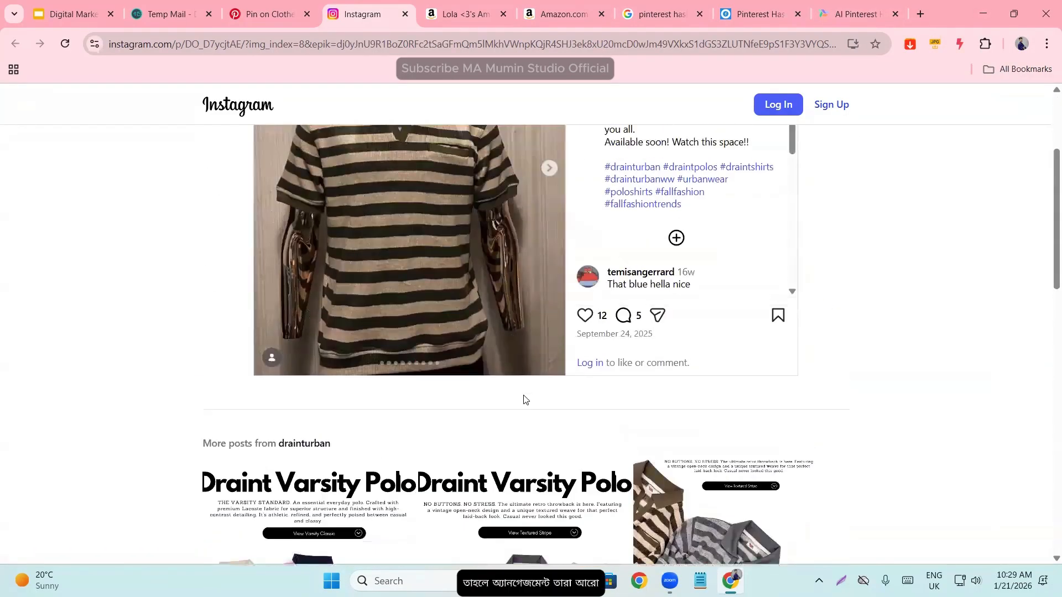
pyautogui.hotkey('ctrl', 'shift', 'Tab')
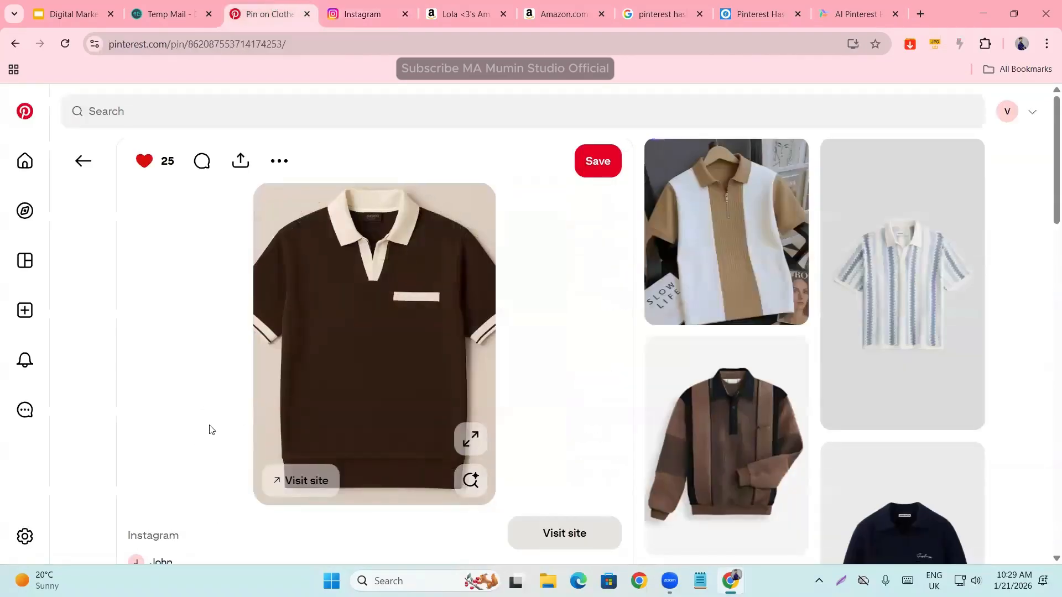
pyautogui.scroll(-1, 164, 497)
pyautogui.click(165, 498)
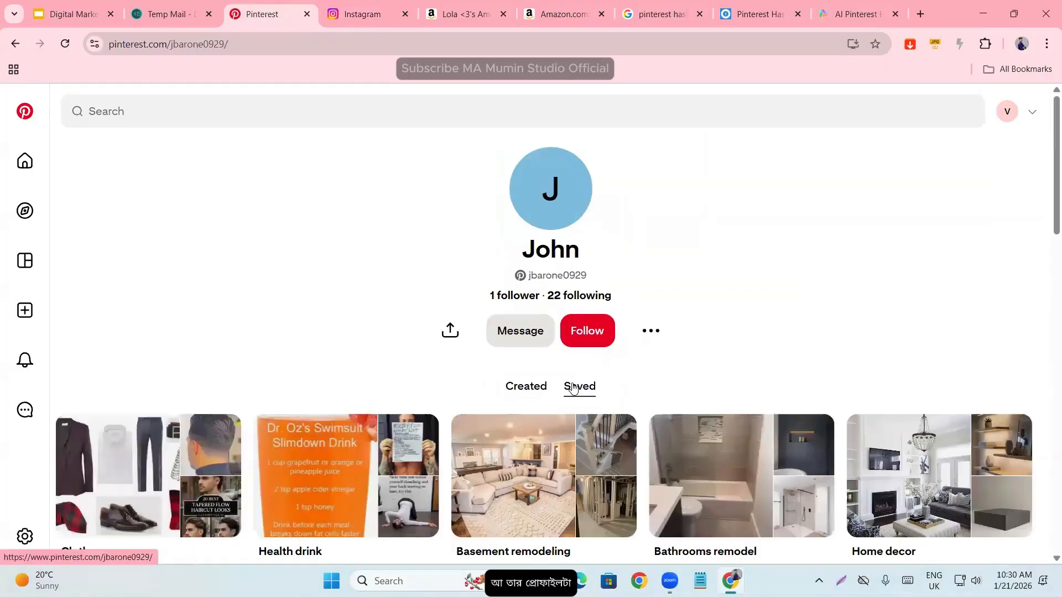
# - Examine the polo Pin publisher's follower figures and saved boards down to the end of the board list
pyautogui.scroll(-4, 377, 290)
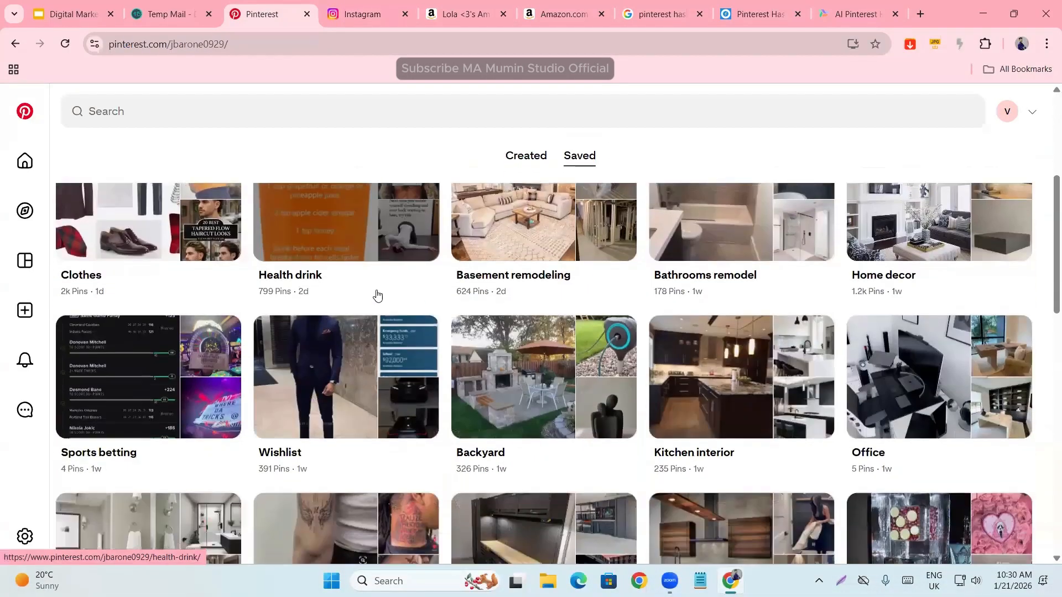
pyautogui.scroll(3, 387, 296)
pyautogui.scroll(1, 397, 299)
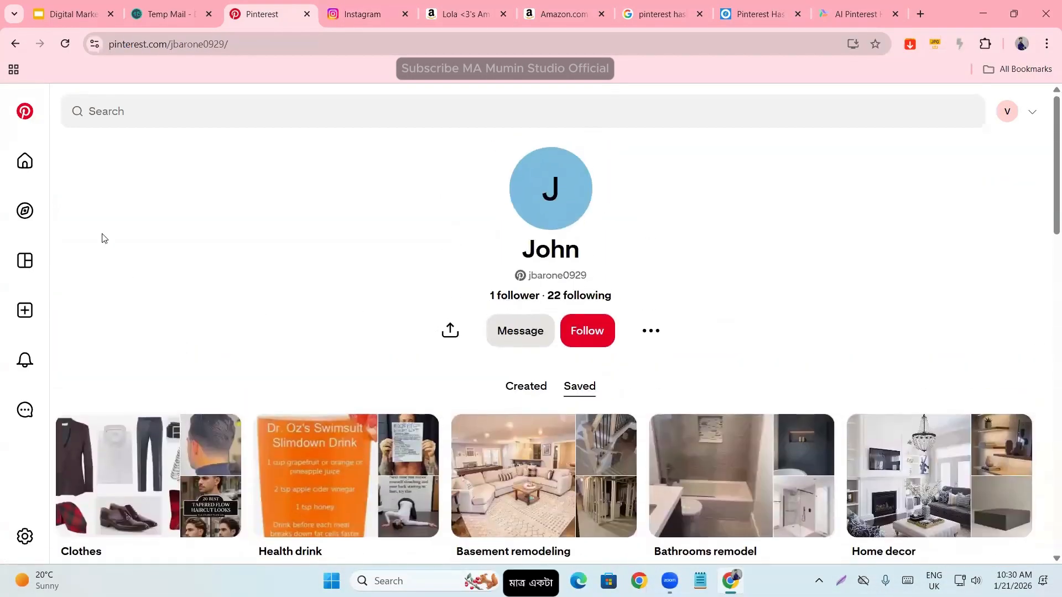
pyautogui.scroll(-4, 327, 304)
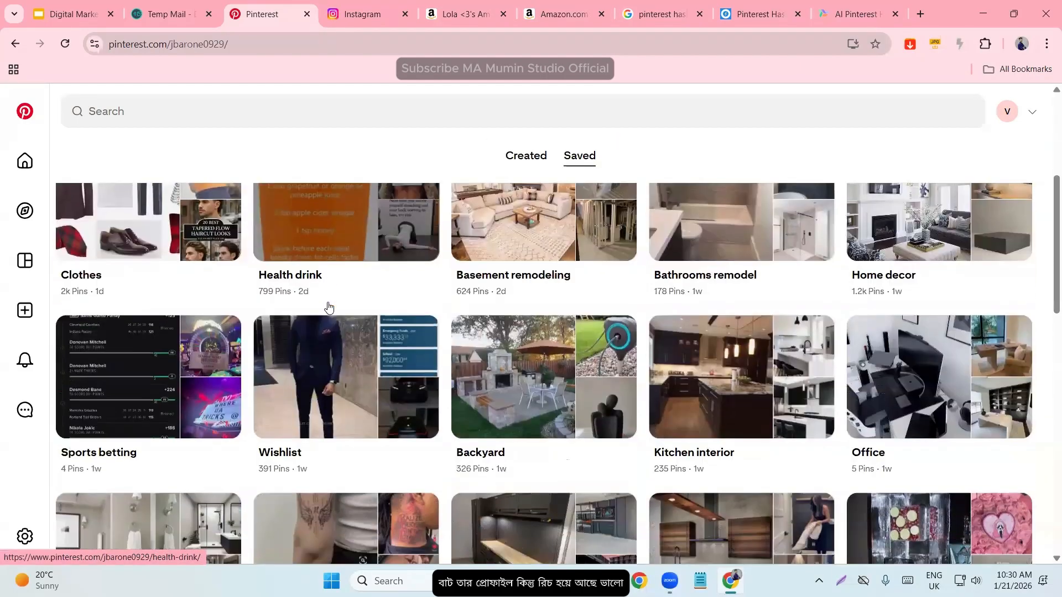
pyautogui.scroll(-10, 329, 308)
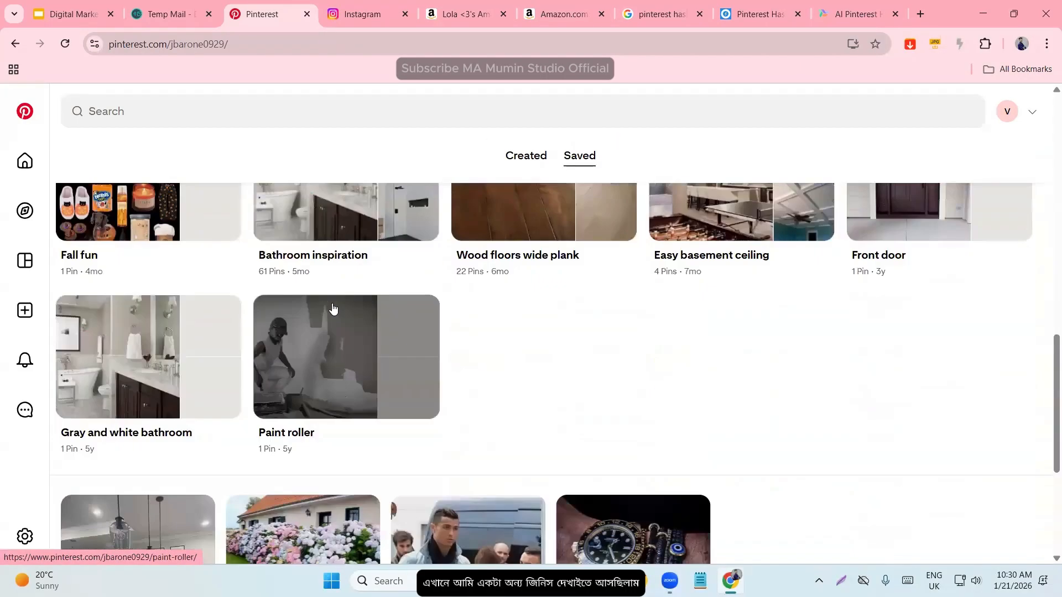
pyautogui.scroll(15, 336, 312)
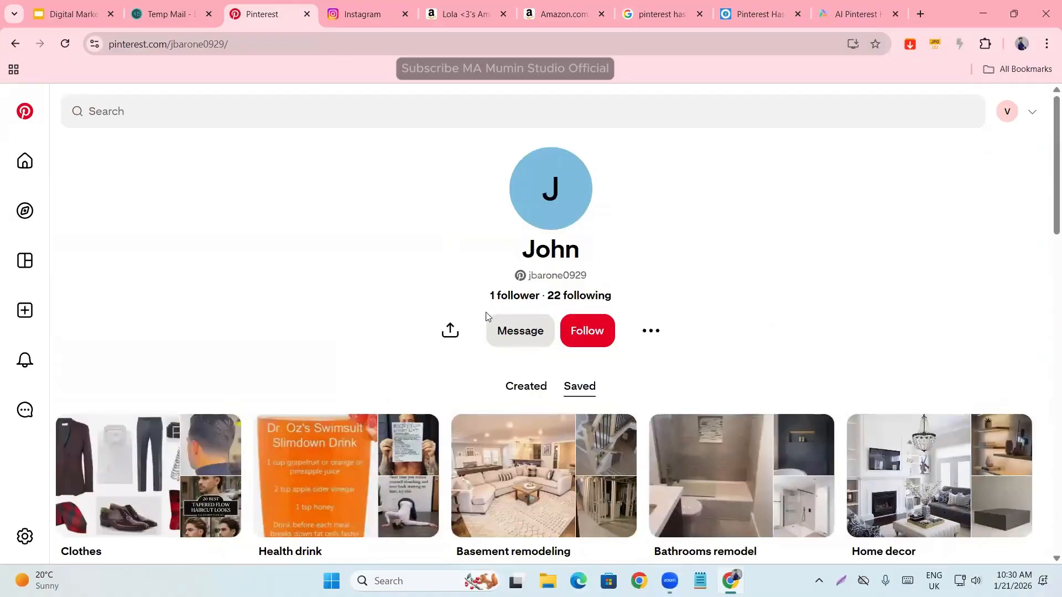
# - Return to the T-shirt results, reopen the palm tree T-shirt Pin, and visit its publisher SHEIN's profile
pyautogui.click(15, 44)
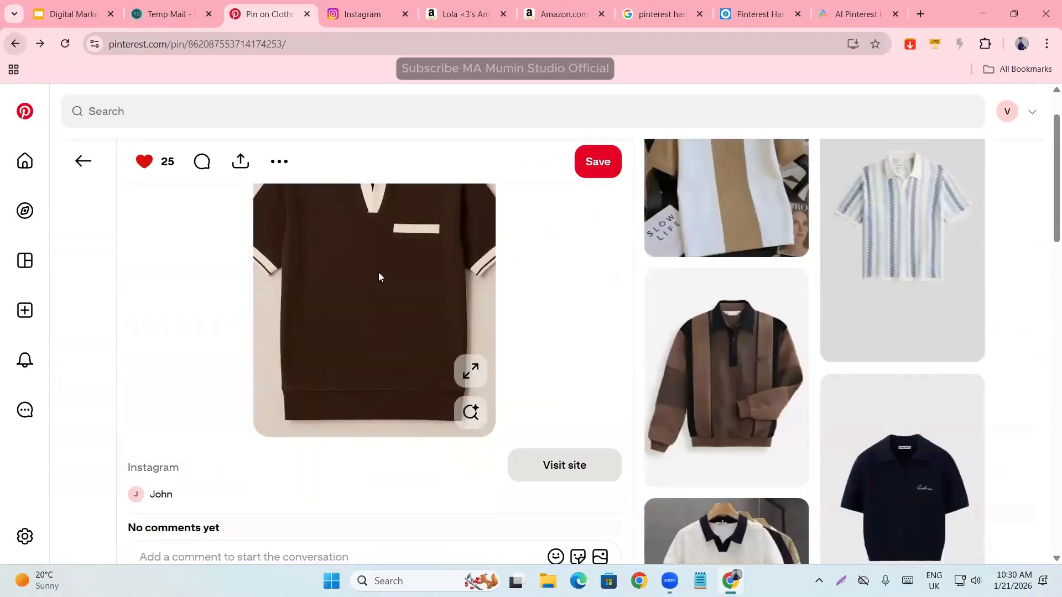
pyautogui.click(84, 161)
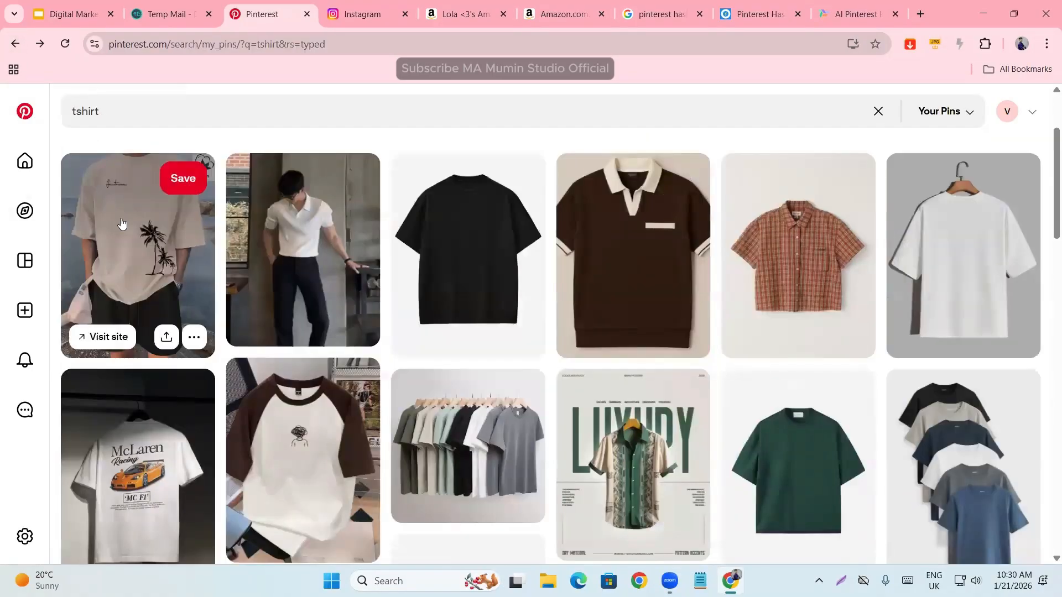
pyautogui.click(169, 369)
pyautogui.scroll(-5, 189, 403)
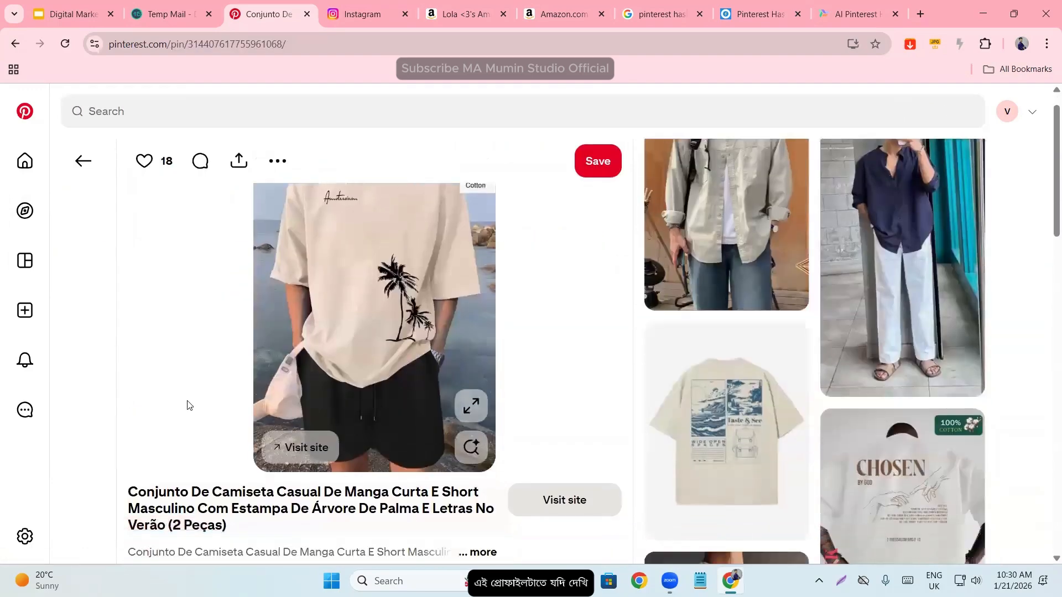
pyautogui.click(164, 344)
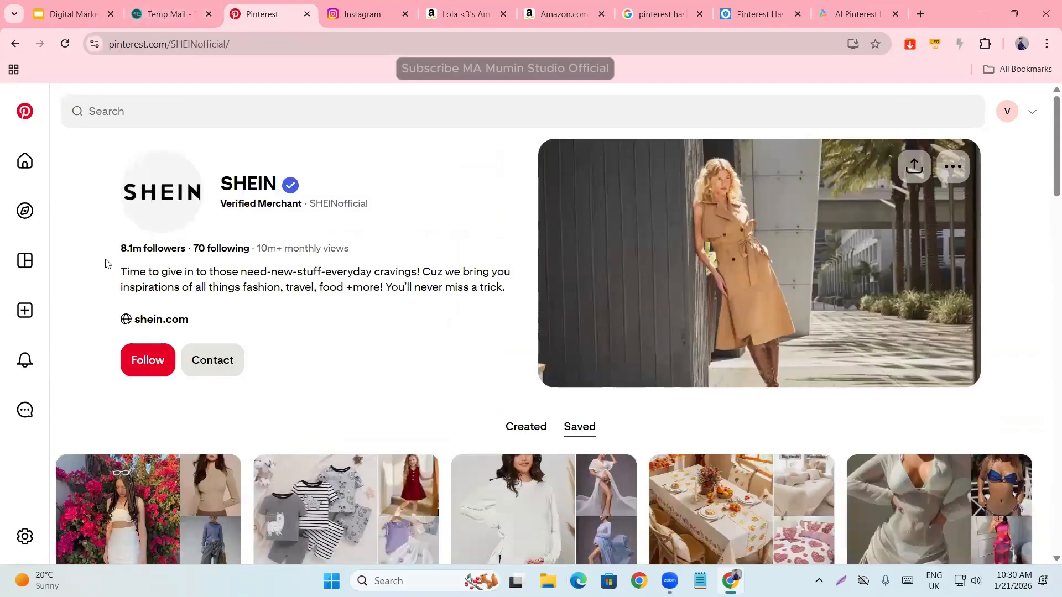
# - Go back to the palm tree Pin, open the related mirror-selfie Pin with grey baggy jeans, and visit its publisher's profile
pyautogui.click(14, 44)
pyautogui.scroll(-10, 317, 343)
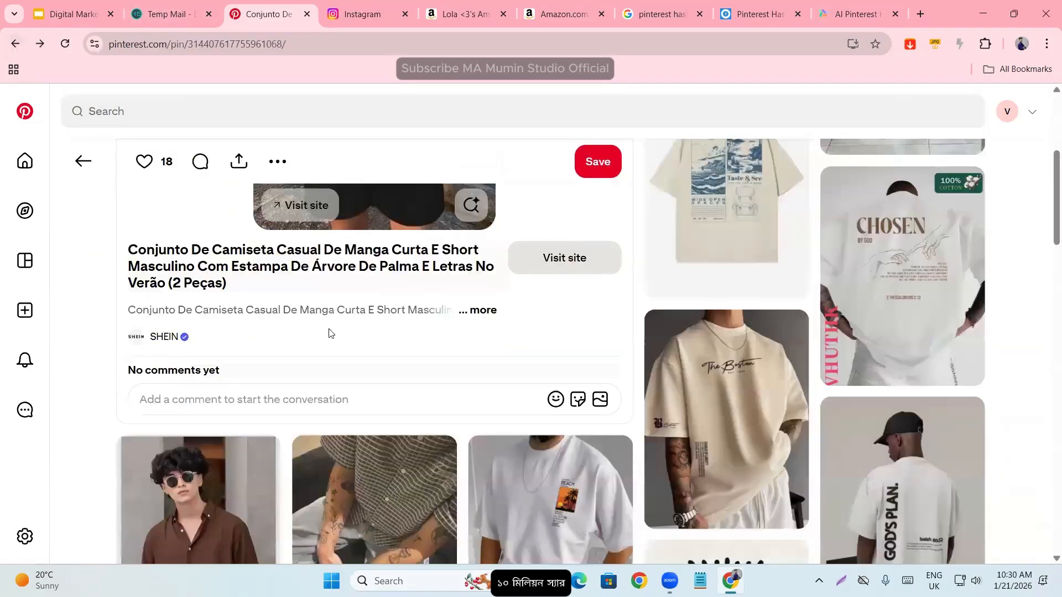
pyautogui.scroll(-3, 316, 343)
pyautogui.click(316, 343)
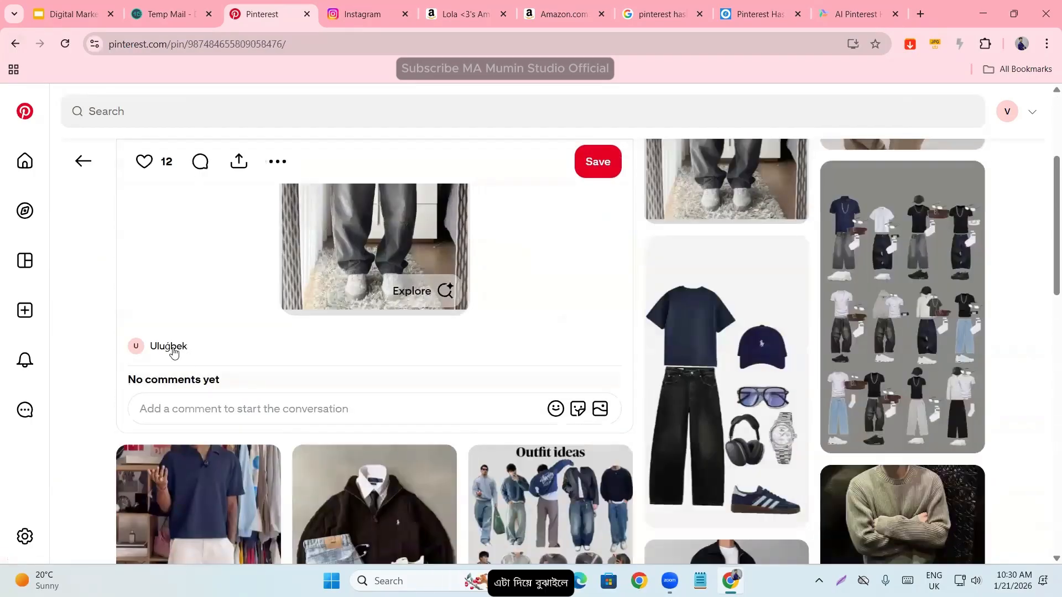
pyautogui.click(173, 351)
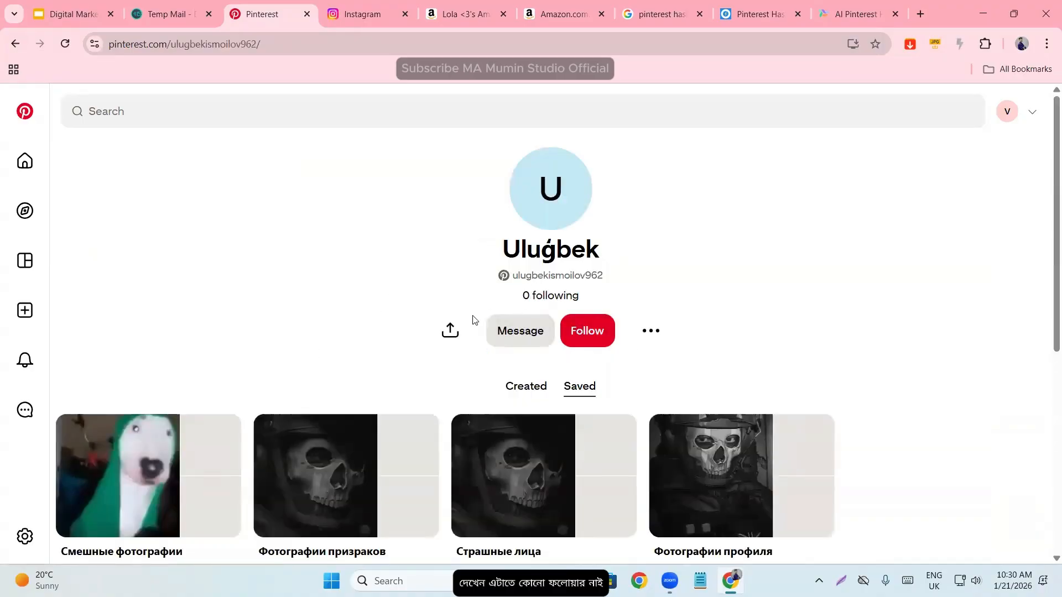
# - Examine the jeans Pin publisher's boards, saved Pins and following figure
pyautogui.scroll(-4, 470, 323)
pyautogui.scroll(2, 465, 326)
pyautogui.scroll(-5, 142, 470)
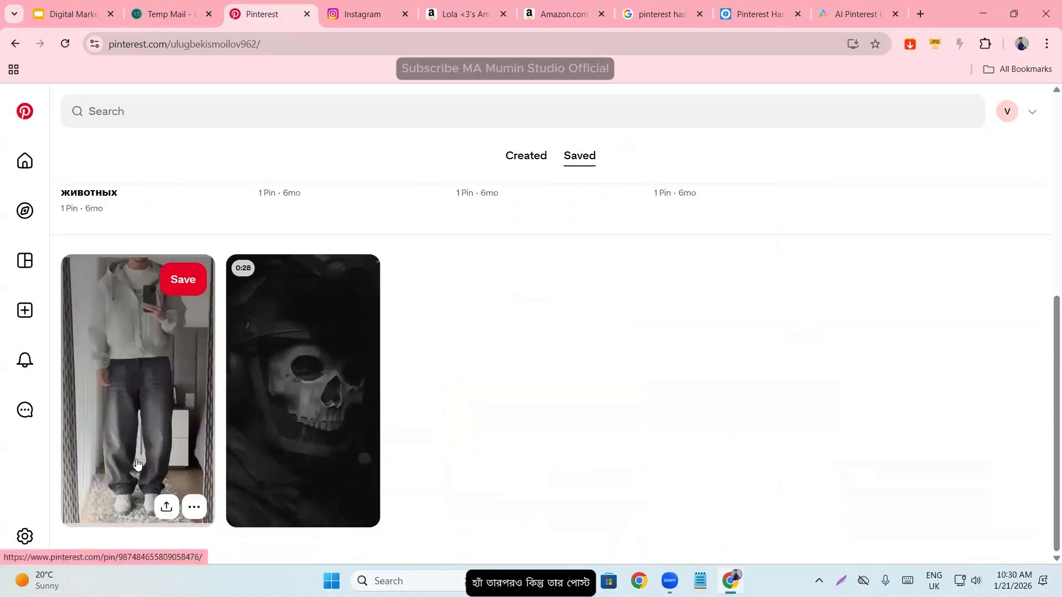
pyautogui.scroll(5, 128, 453)
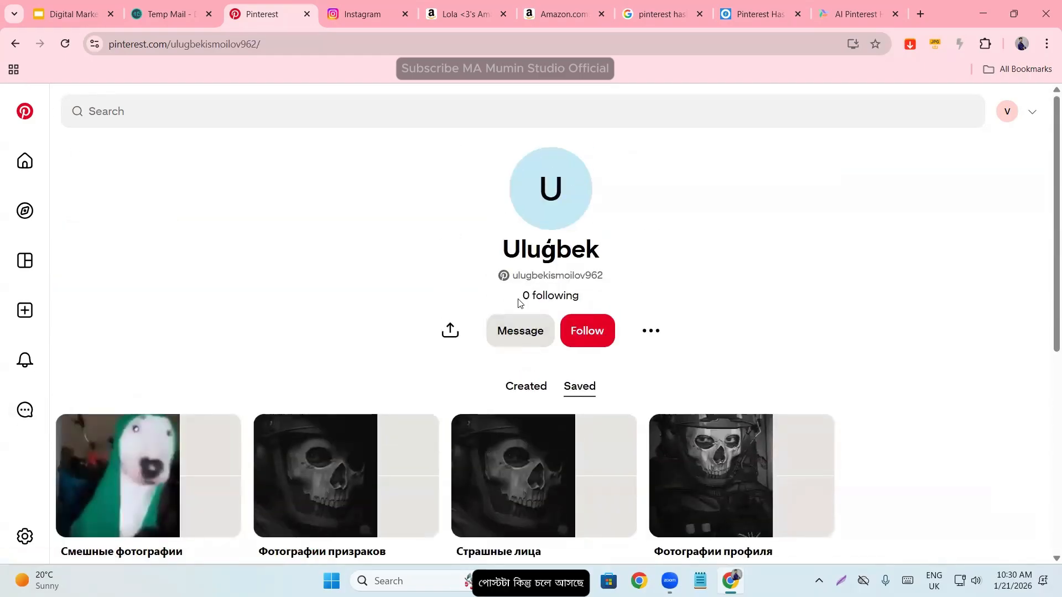
pyautogui.moveTo(520, 299); pyautogui.dragTo(599, 299)
pyautogui.click(613, 300)
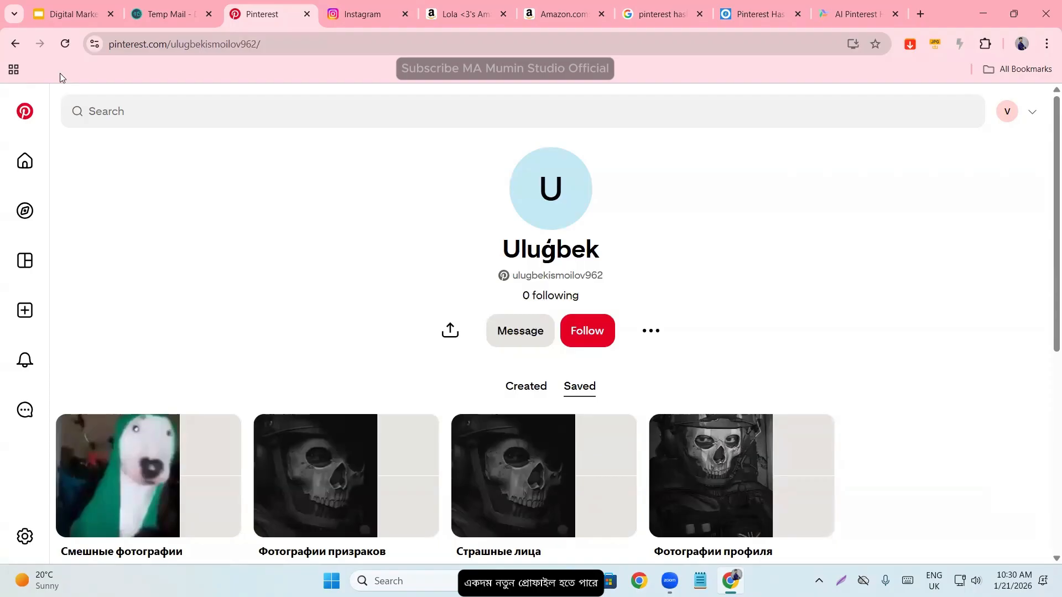
# - Go back to the jeans Pin, browse its related men's outfit ideas, open another suggested Pin, and visit its publisher's profile
pyautogui.click(15, 43)
pyautogui.scroll(-4, 206, 247)
pyautogui.scroll(-1, 350, 358)
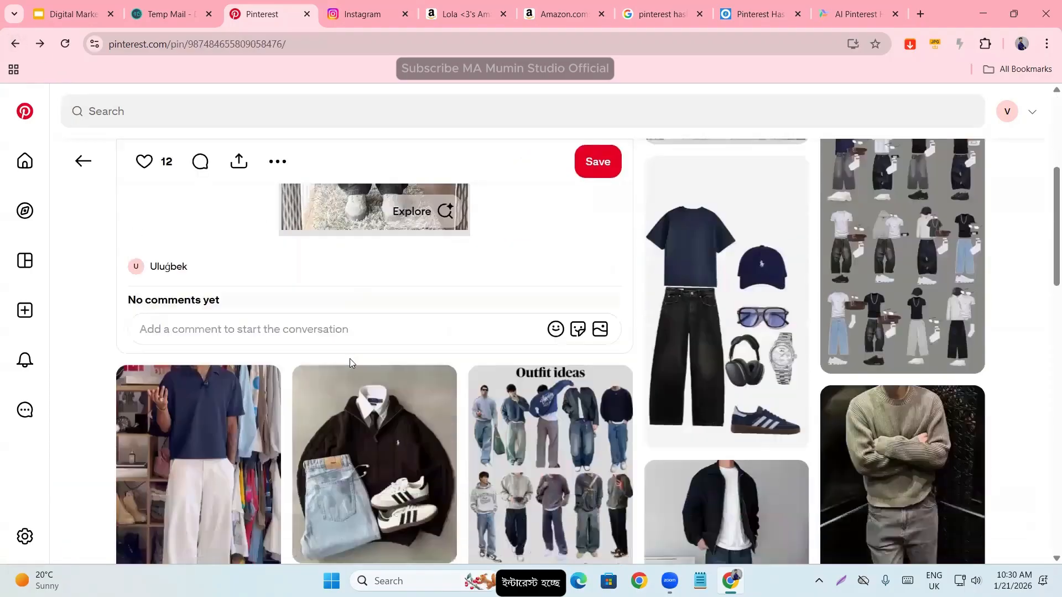
pyautogui.scroll(-4, 350, 359)
pyautogui.scroll(-5, 529, 407)
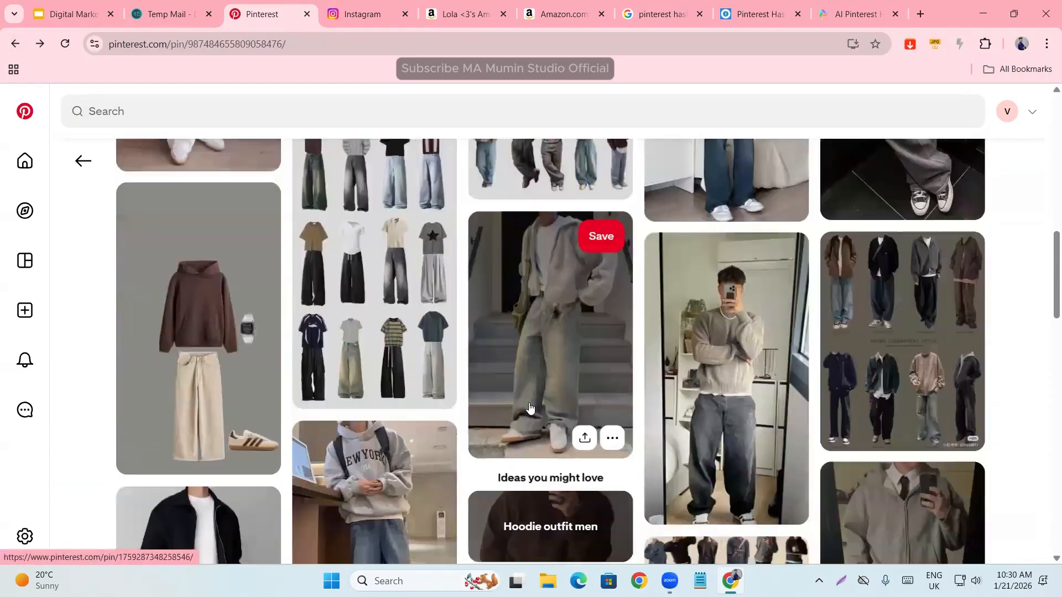
pyautogui.scroll(-6, 529, 408)
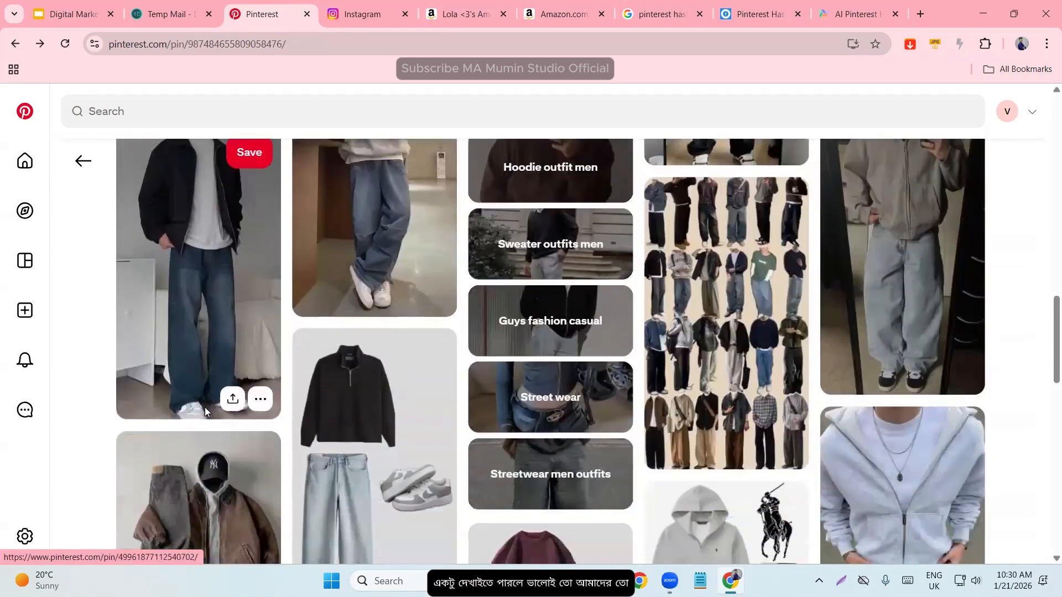
pyautogui.scroll(-3, 887, 410)
pyautogui.click(887, 409)
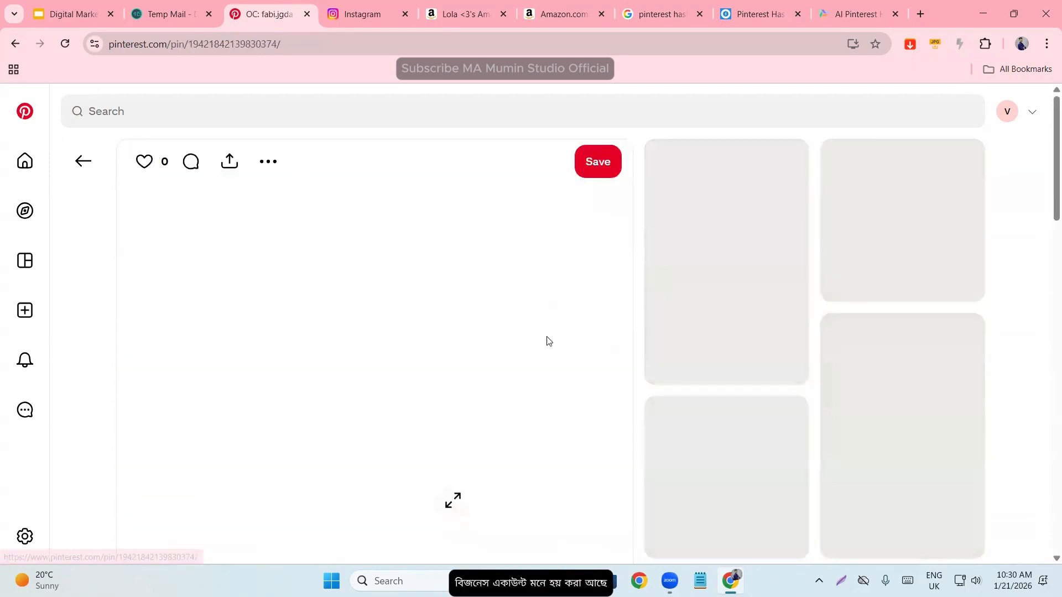
pyautogui.scroll(-3, 340, 376)
pyautogui.click(163, 381)
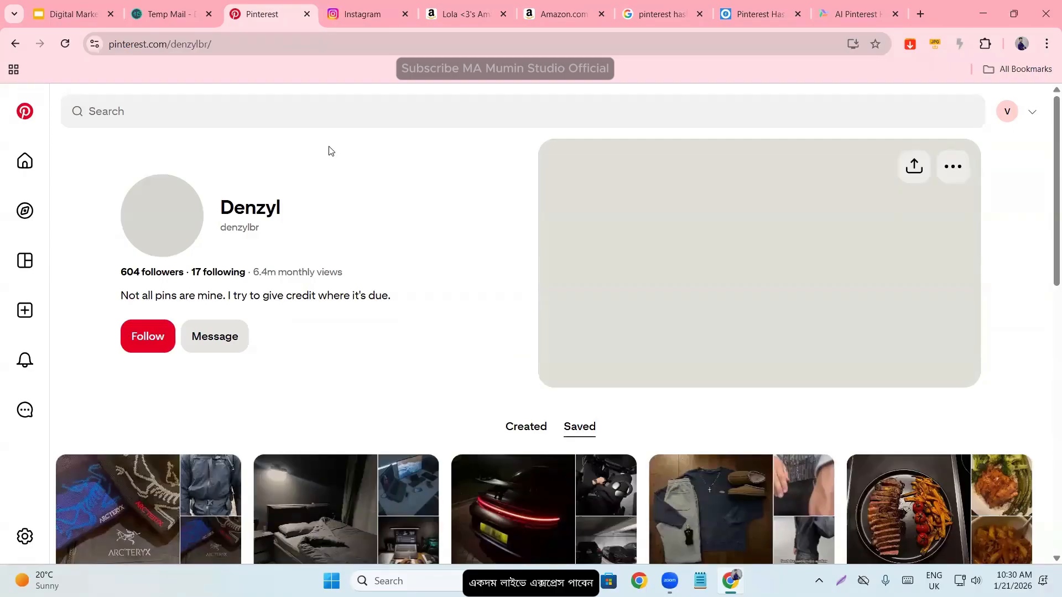
# - Highlight the follower count on the publisher's profile and glance over the profile page
pyautogui.moveTo(101, 279); pyautogui.dragTo(186, 278)
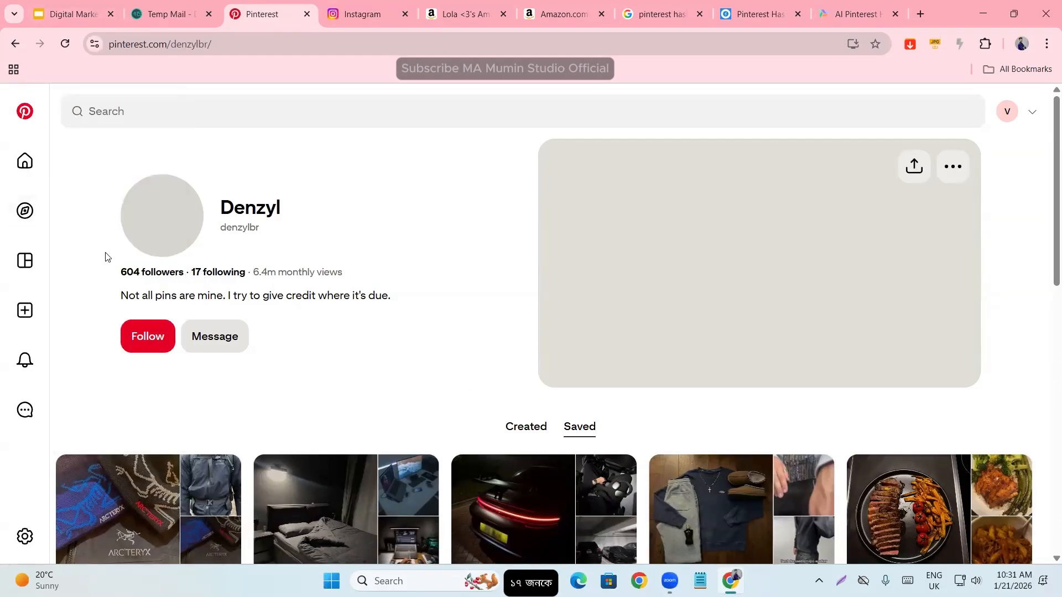
pyautogui.scroll(-7, 230, 309)
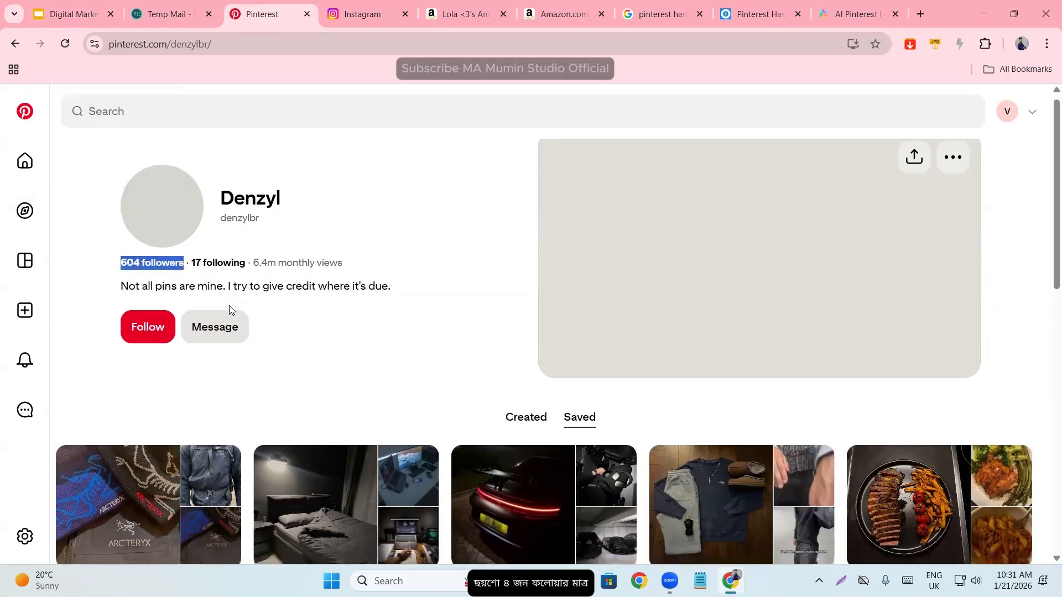
pyautogui.scroll(6, 351, 483)
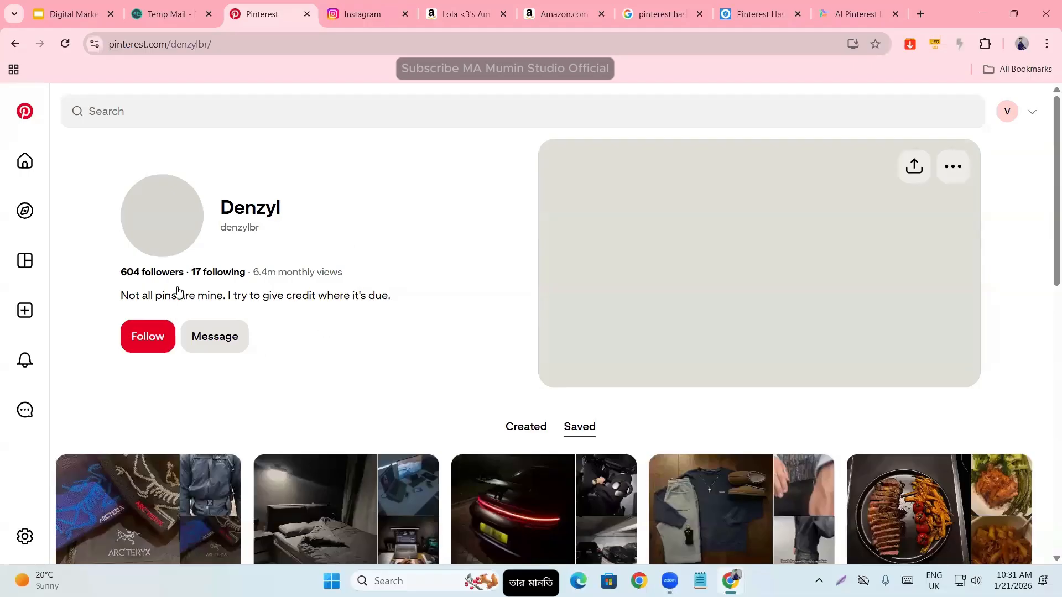
# - Highlight the monthly views figure in the profile header to compare it with the follower and following counts
pyautogui.moveTo(253, 273); pyautogui.dragTo(367, 275)
pyautogui.click(292, 277)
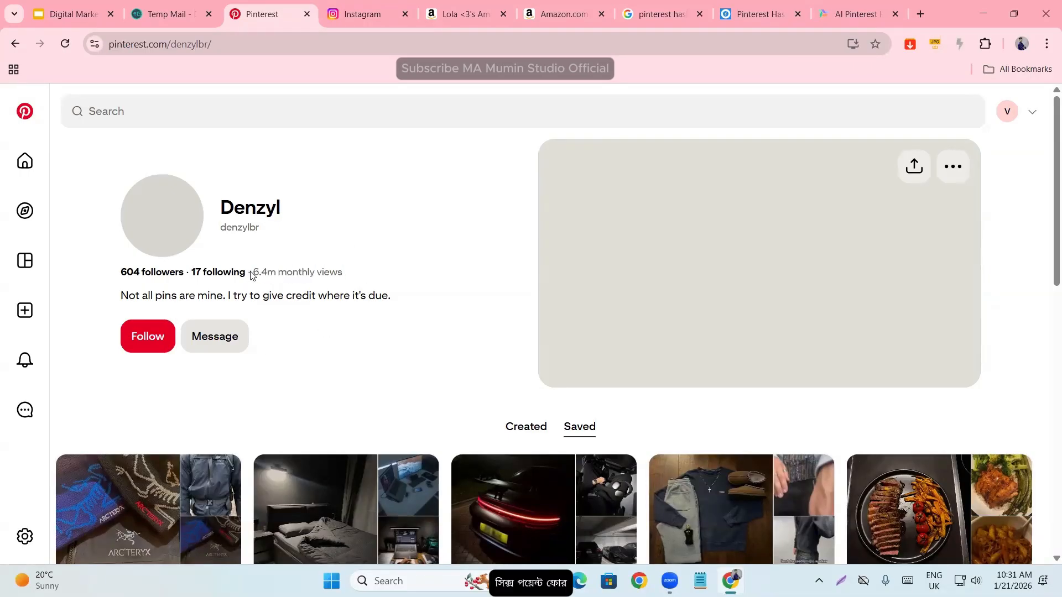
pyautogui.moveTo(252, 274); pyautogui.dragTo(360, 275)
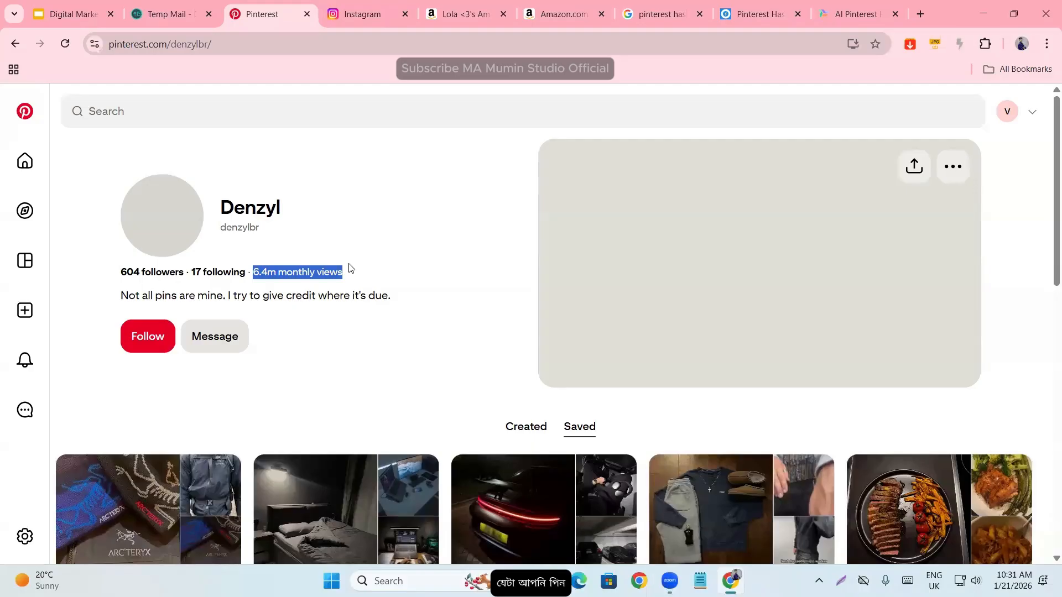
pyautogui.click(303, 274)
pyautogui.moveTo(254, 273); pyautogui.dragTo(380, 282)
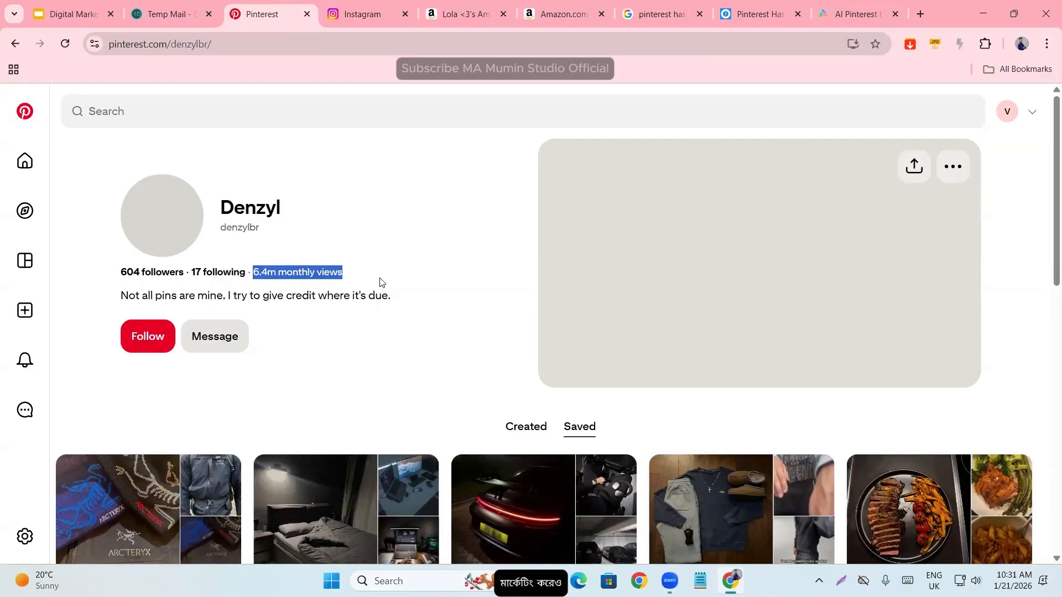
pyautogui.click(356, 275)
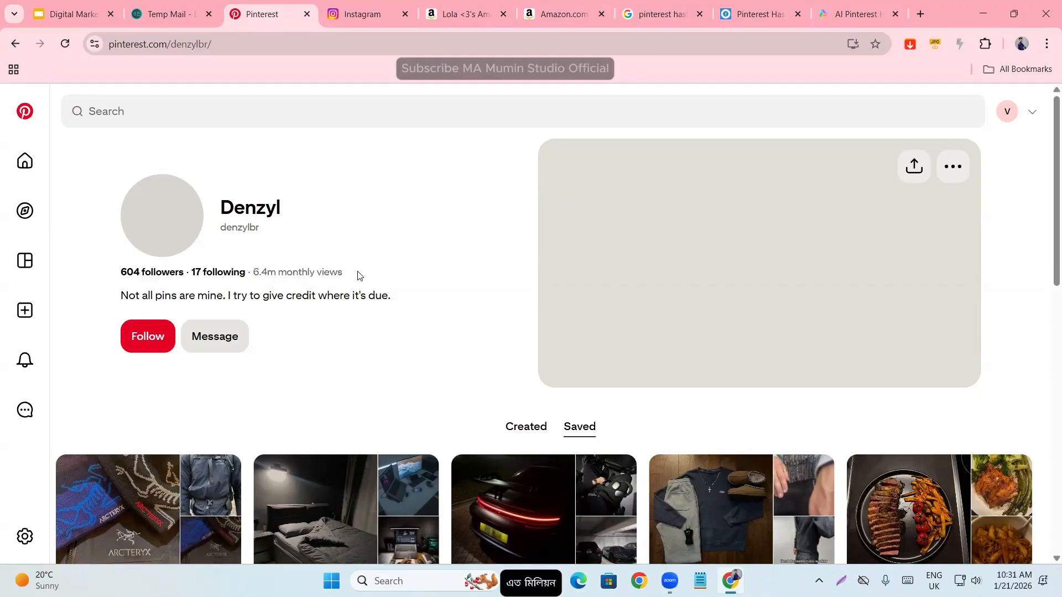
pyautogui.tripleClick(283, 273)
pyautogui.click(255, 277)
pyautogui.moveTo(254, 273); pyautogui.dragTo(350, 275)
pyautogui.click(255, 274)
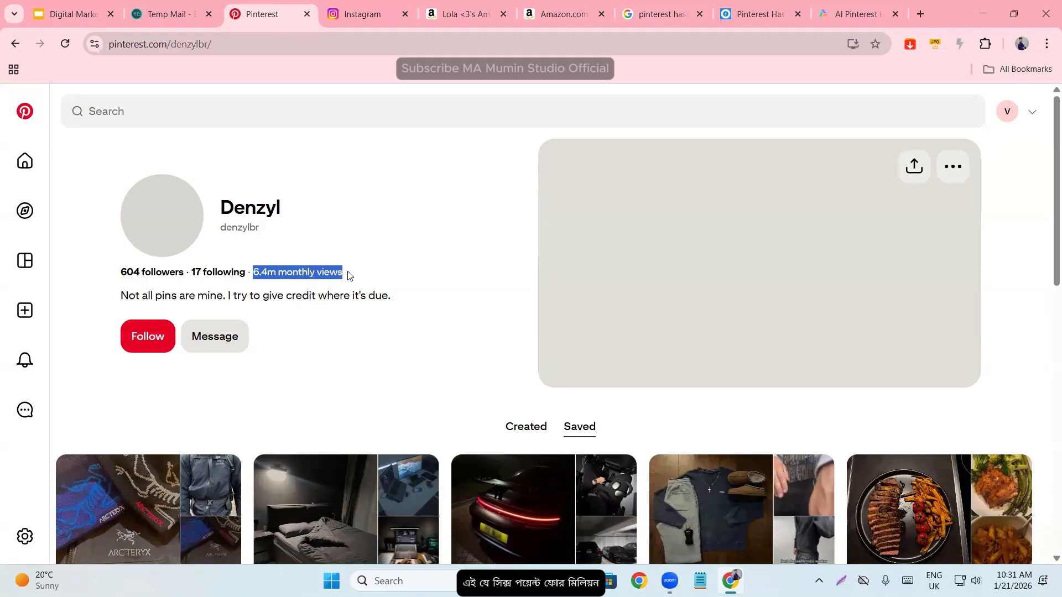
pyautogui.click(301, 274)
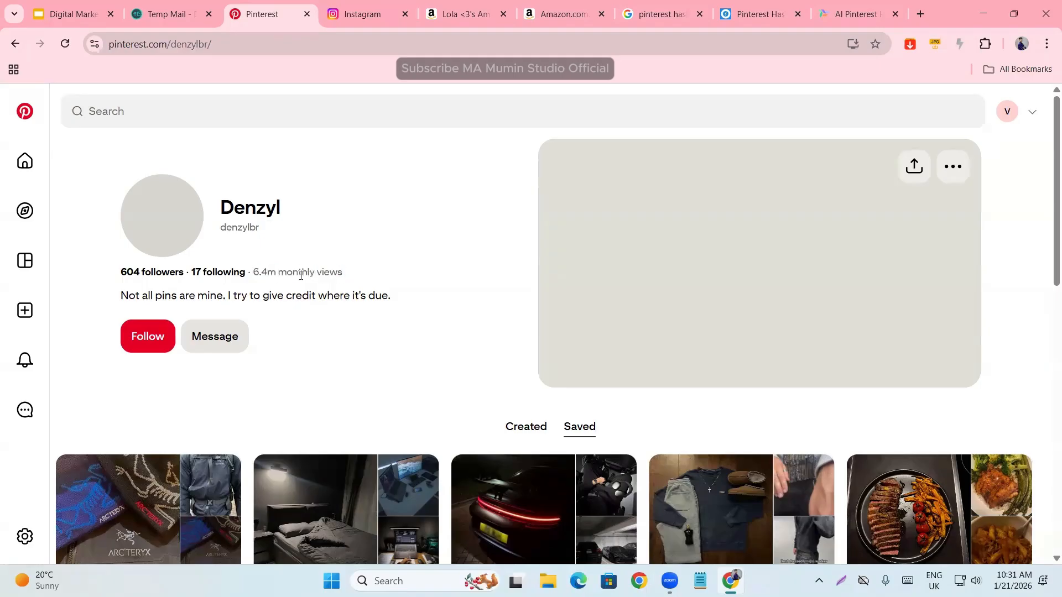
pyautogui.moveTo(253, 275); pyautogui.dragTo(363, 277)
pyautogui.click(254, 274)
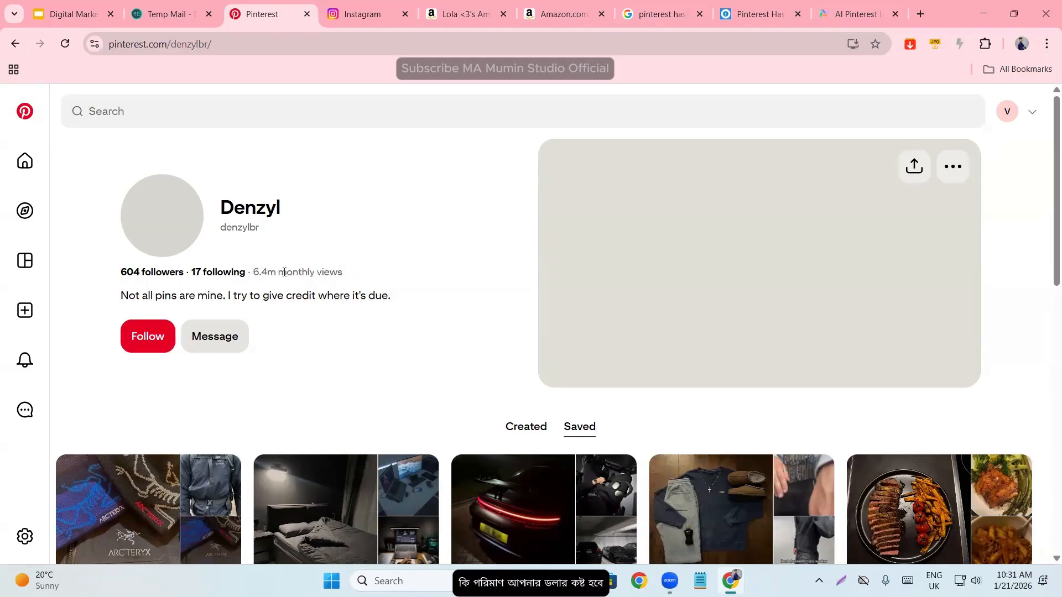
pyautogui.moveTo(253, 273); pyautogui.dragTo(358, 287)
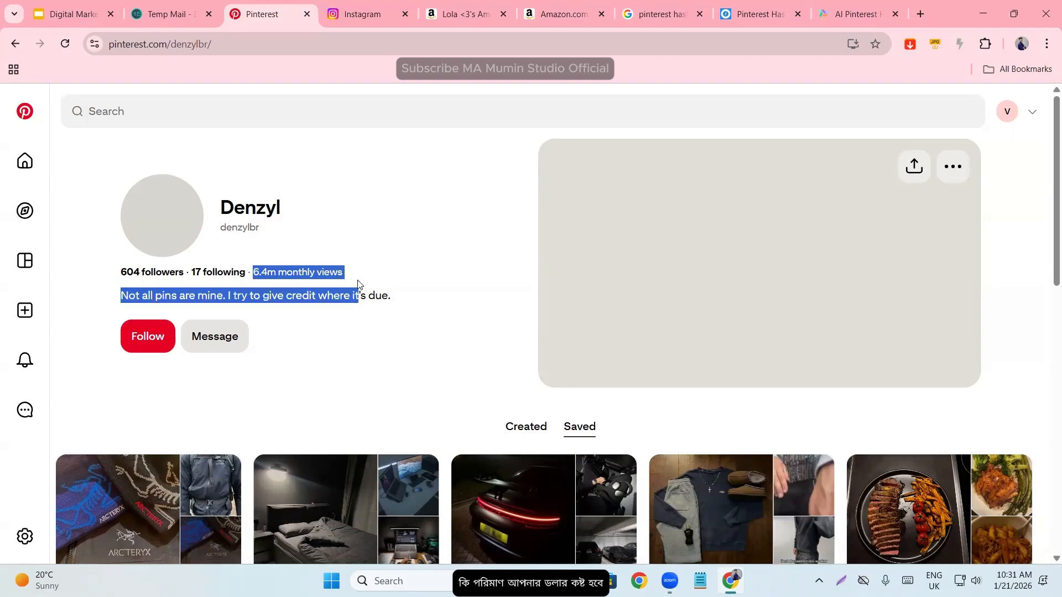
pyautogui.doubleClick(287, 279)
pyautogui.click(287, 281)
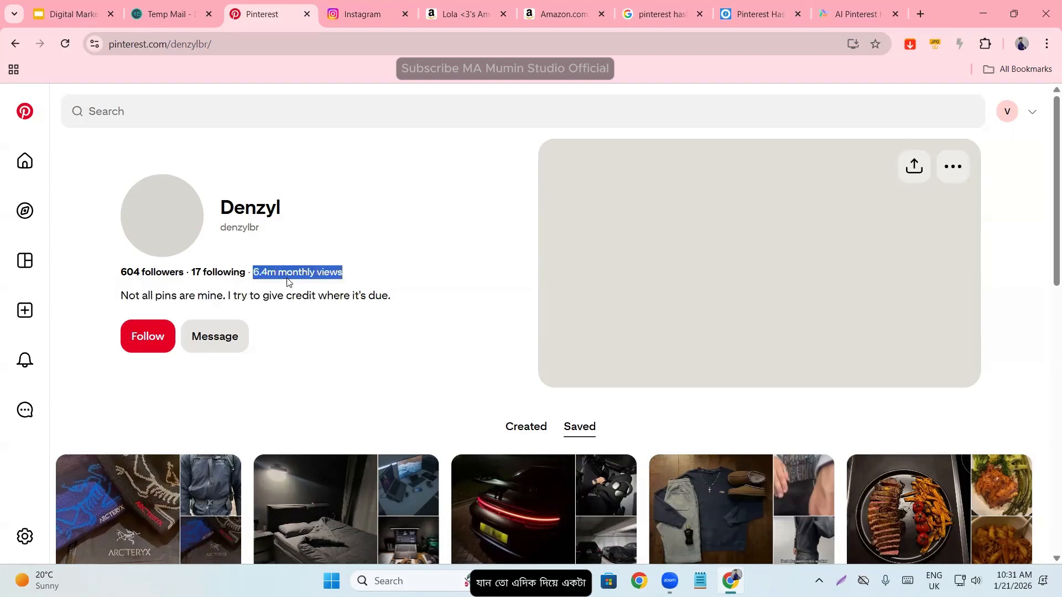
# - Highlight the profile header details, from the publisher's name down to the follow and message options
pyautogui.click(291, 278)
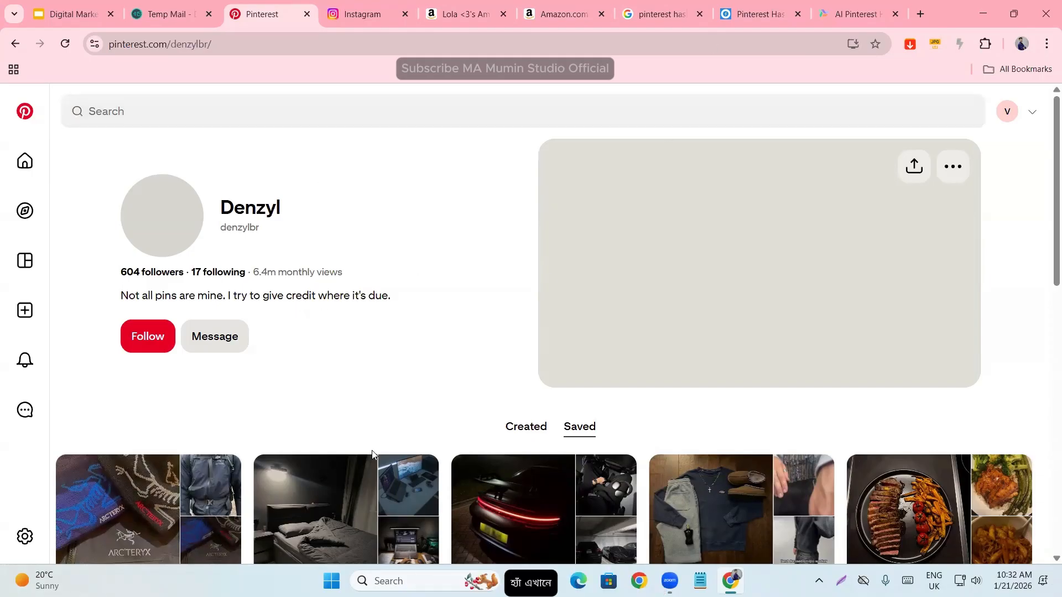
pyautogui.scroll(-7, 372, 454)
pyautogui.scroll(7, 382, 434)
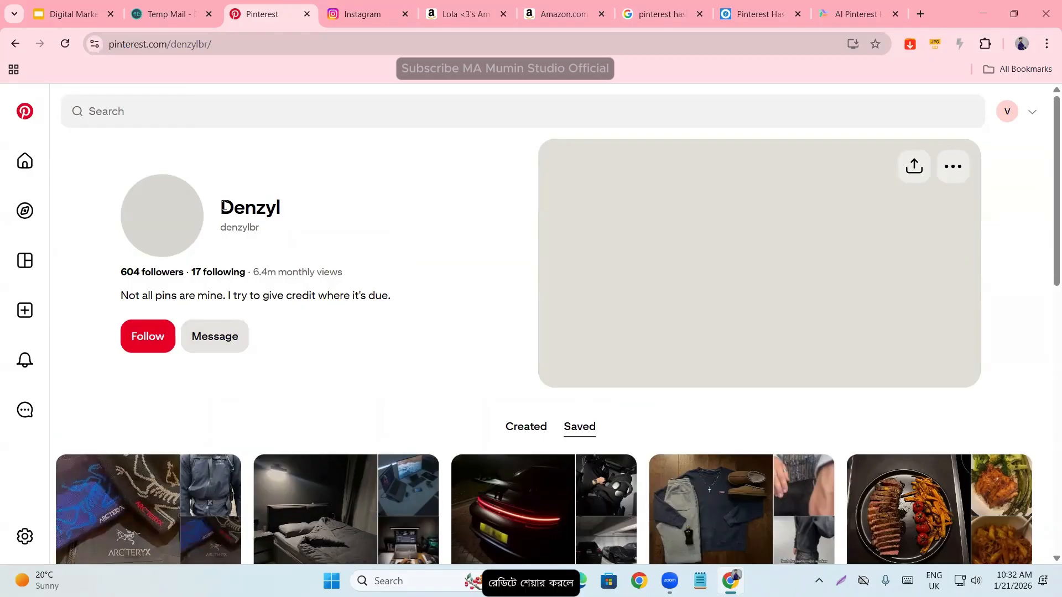
pyautogui.moveTo(222, 207); pyautogui.dragTo(375, 332)
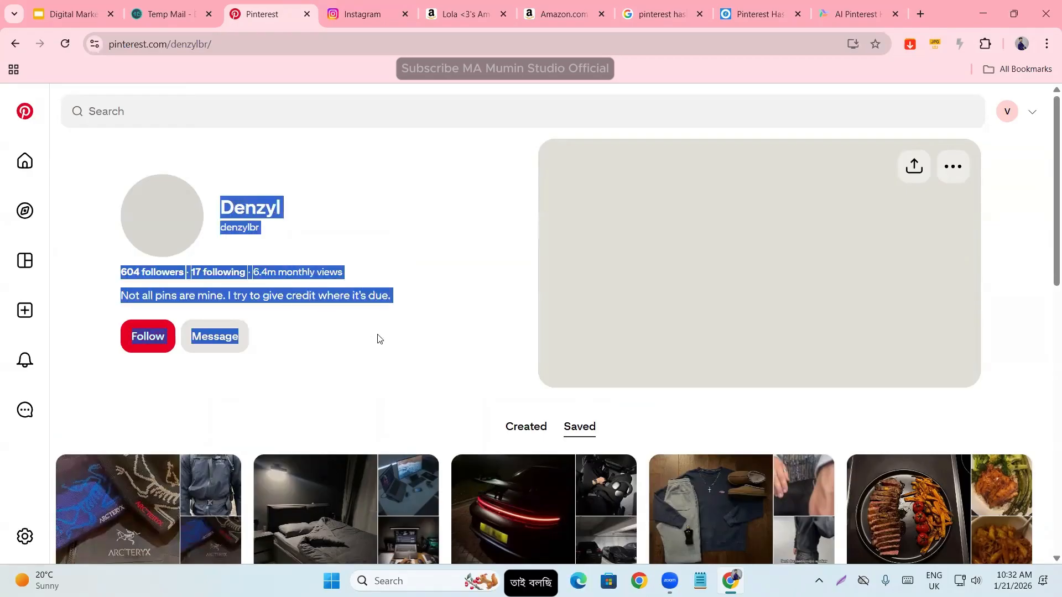
pyautogui.click(379, 340)
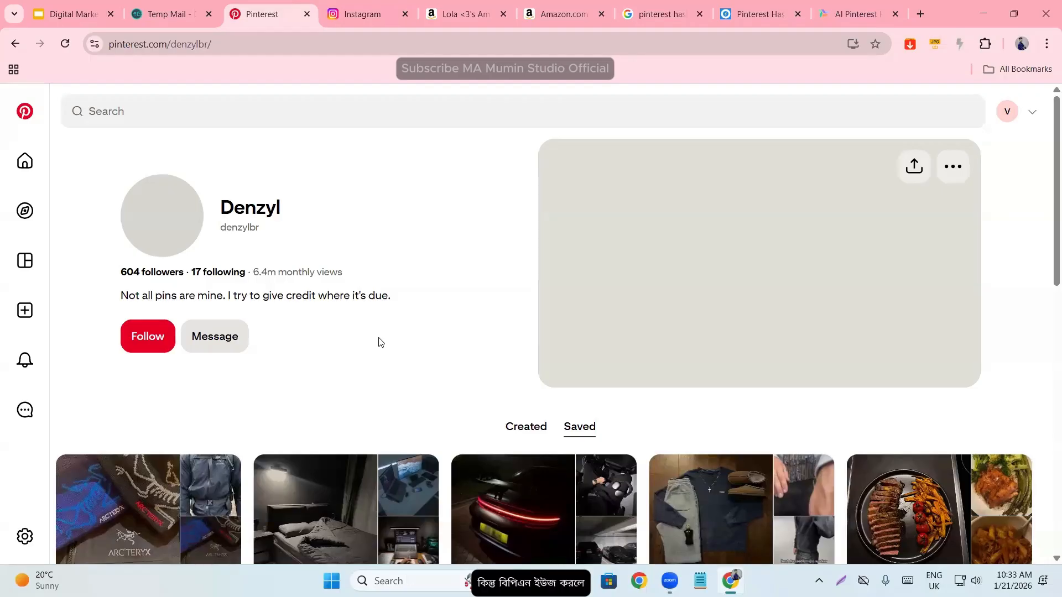
# - Search Google for "urban vpn extension" in a new tab and view the Urban VPN Proxy page in the Chrome Web Store
pyautogui.click(920, 14)
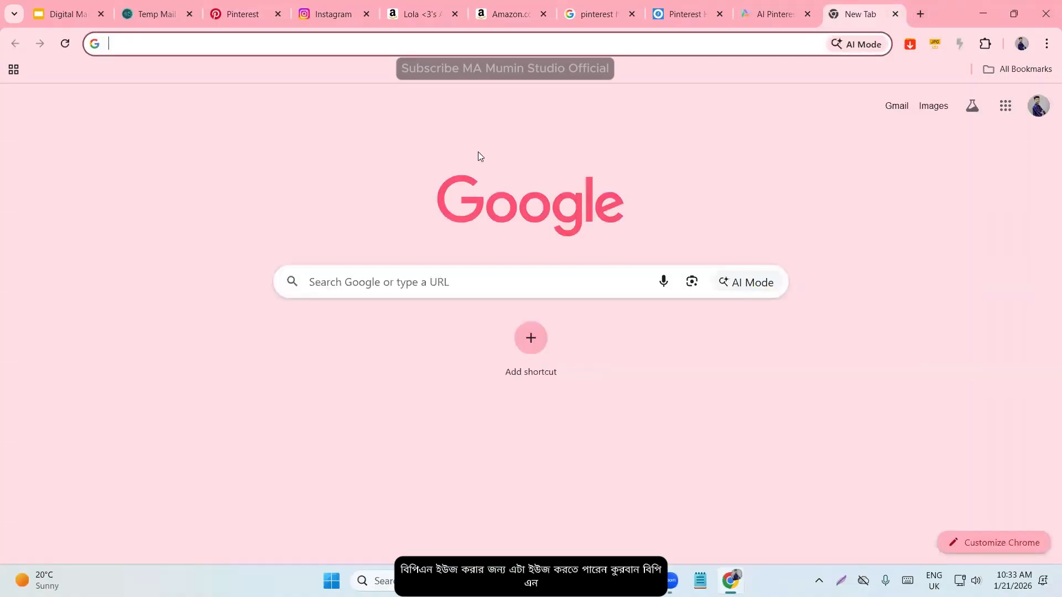
pyautogui.write('ur')
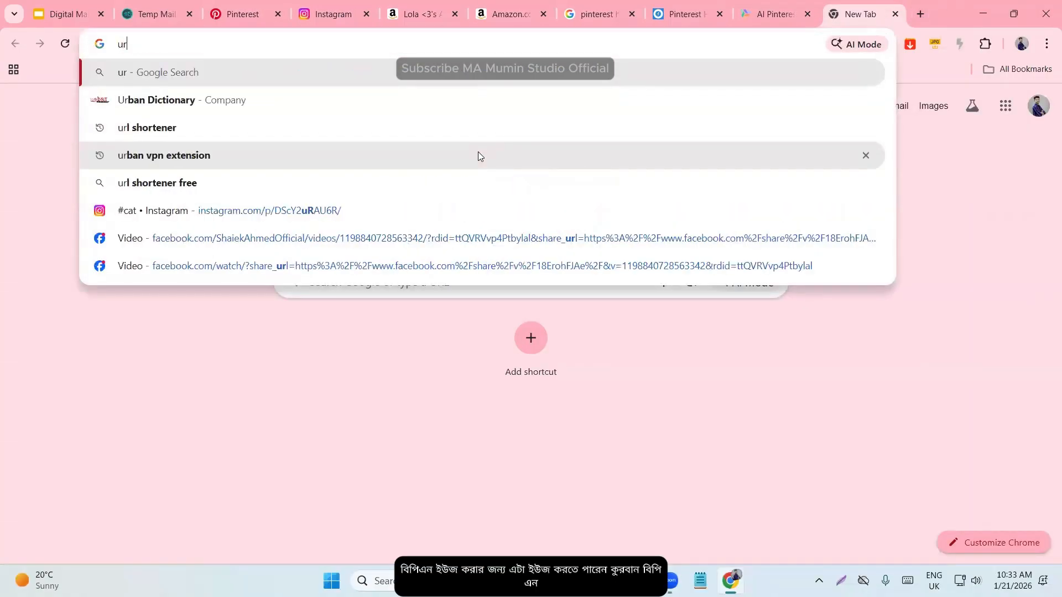
pyautogui.write('ban')
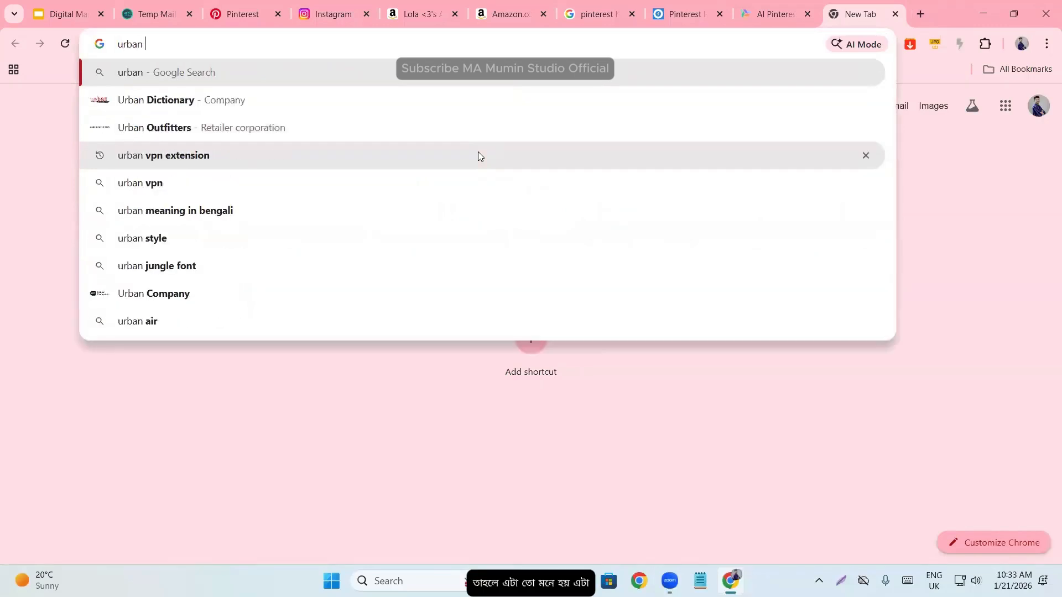
pyautogui.click(444, 158)
pyautogui.scroll(-5, 216, 288)
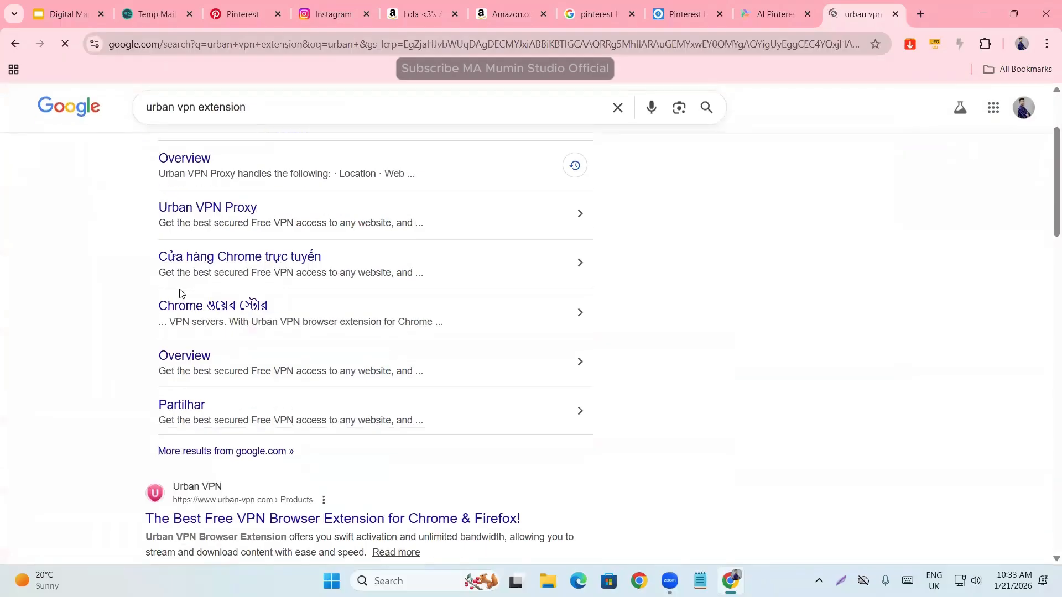
pyautogui.scroll(5, 166, 313)
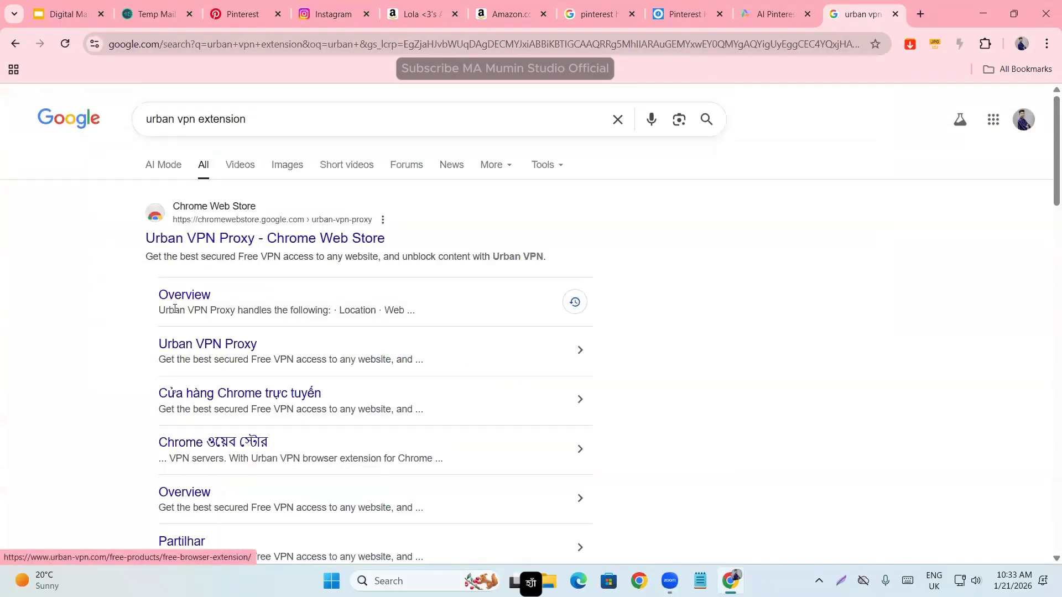
pyautogui.click(228, 239)
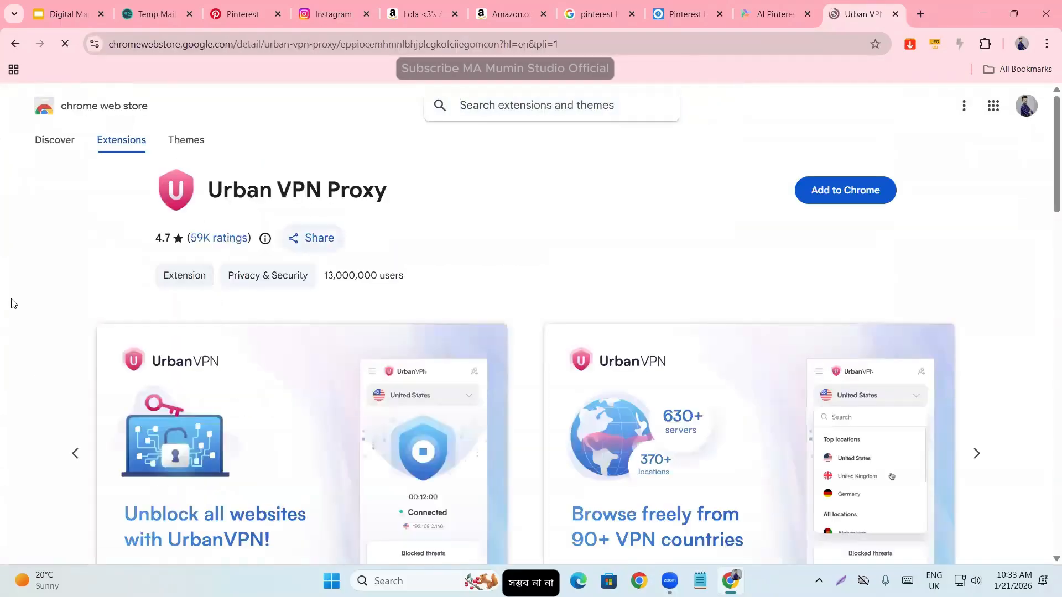
pyautogui.scroll(-2, 217, 282)
pyautogui.scroll(2, 210, 298)
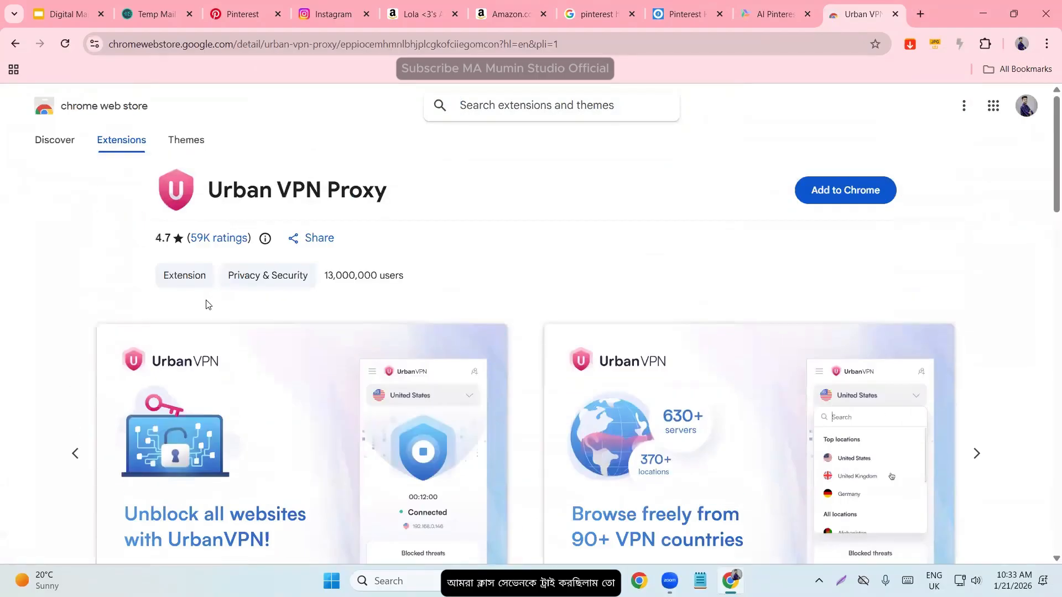
# - Add the Urban VPN Proxy extension to Chrome and pin it, closing the page it opens
pyautogui.click(833, 200)
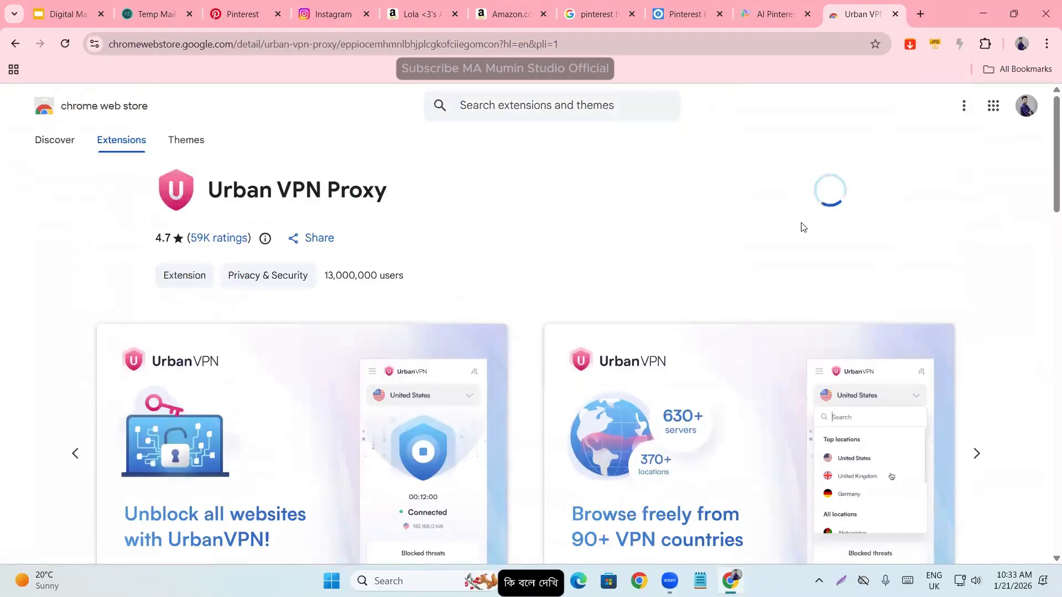
pyautogui.click(596, 197)
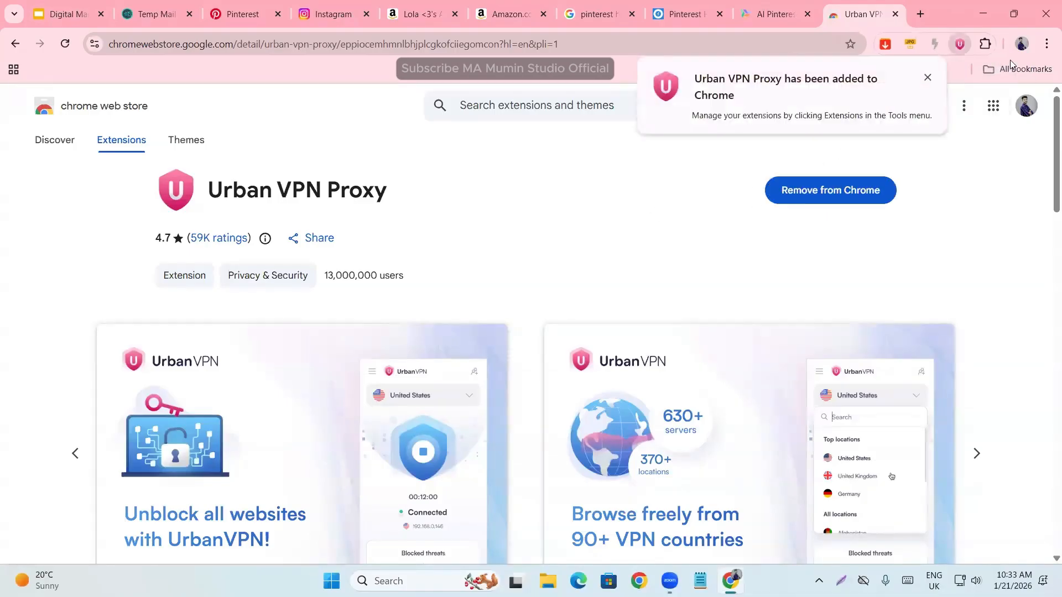
pyautogui.click(984, 46)
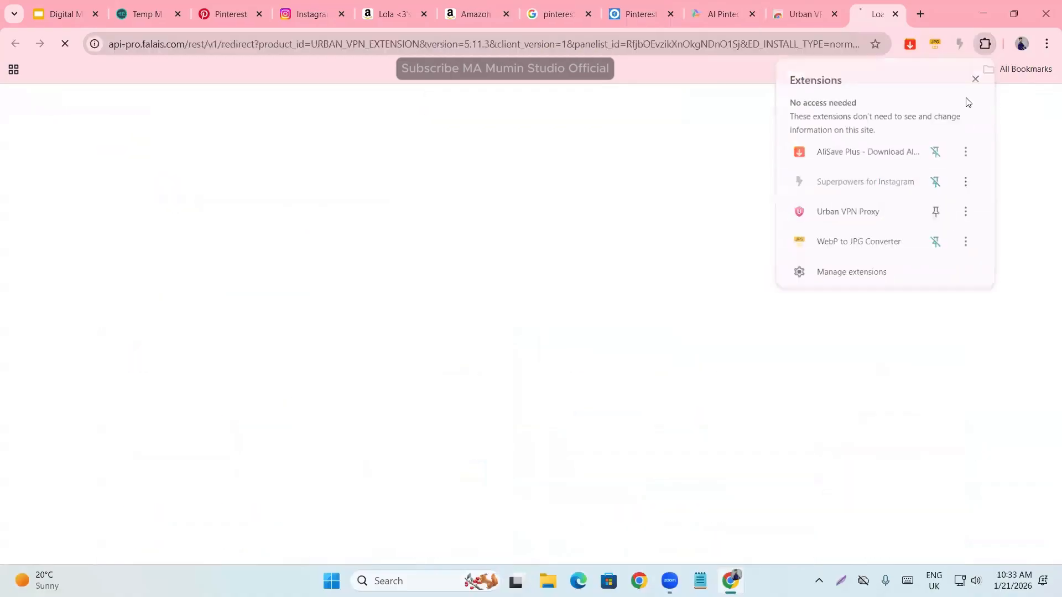
pyautogui.click(895, 14)
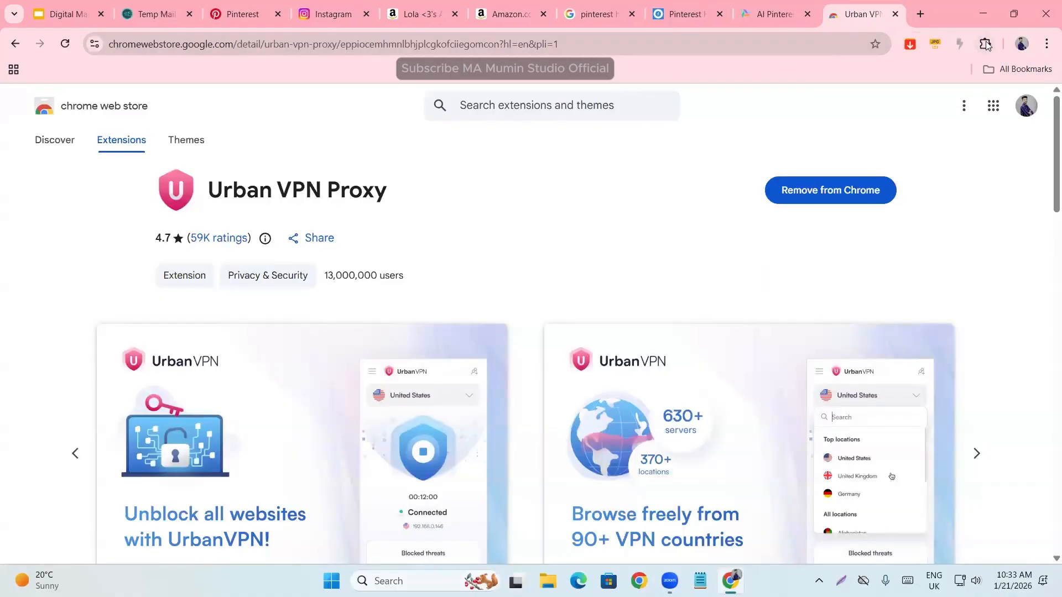
pyautogui.click(985, 44)
pyautogui.click(935, 211)
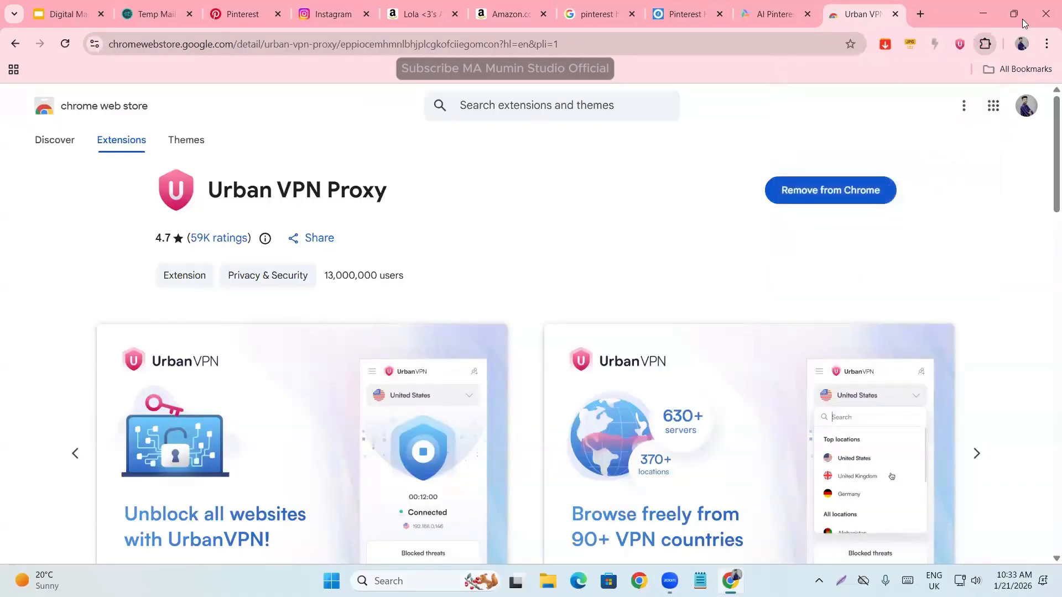
# - Open Urban VPN, accept its terms, and look through the countries offered in its location list
pyautogui.click(965, 44)
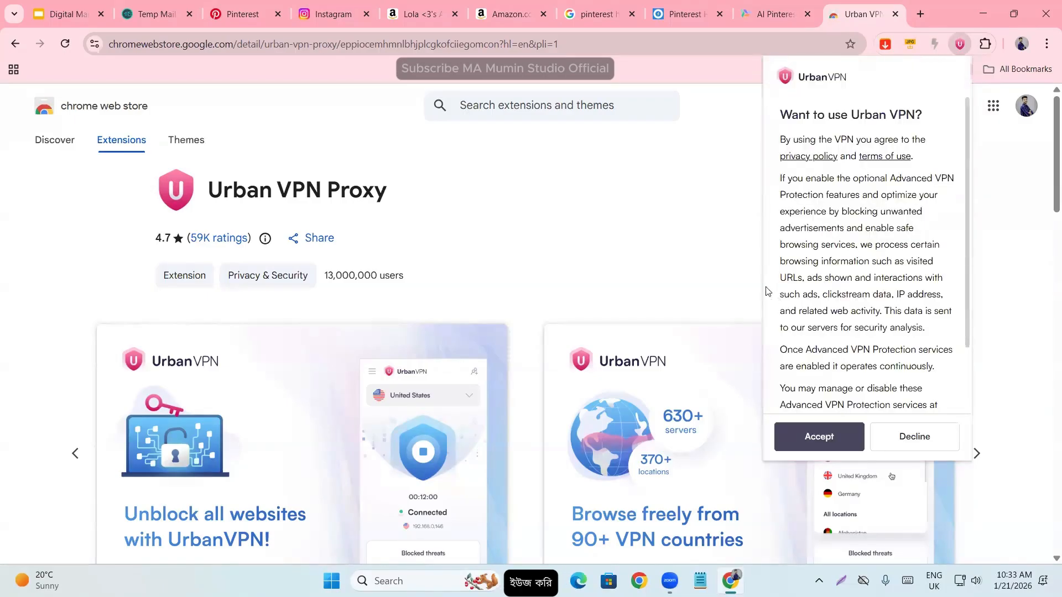
pyautogui.click(821, 438)
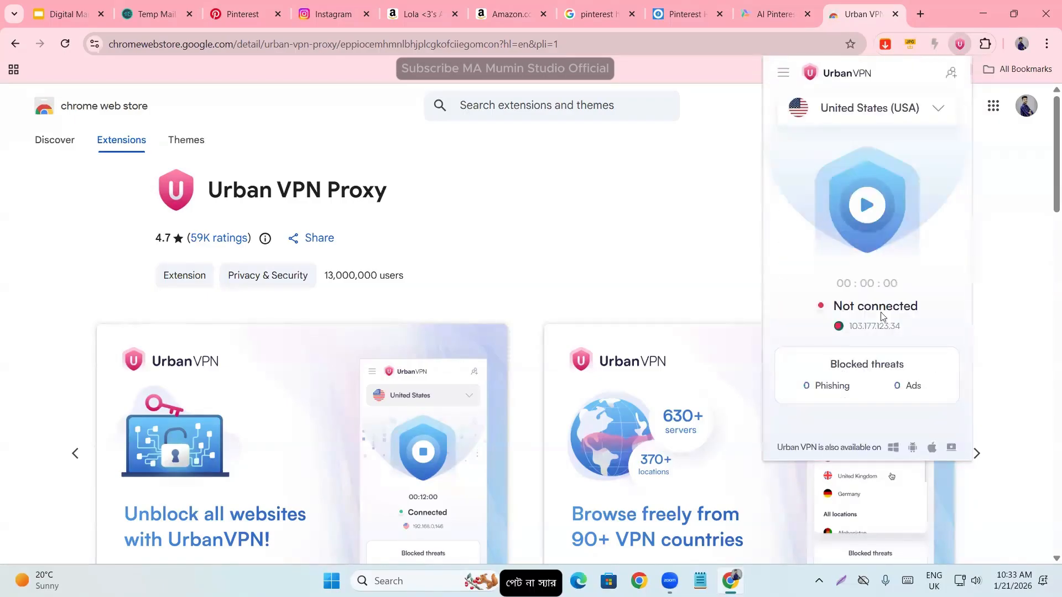
pyautogui.click(937, 117)
pyautogui.scroll(-10, 868, 243)
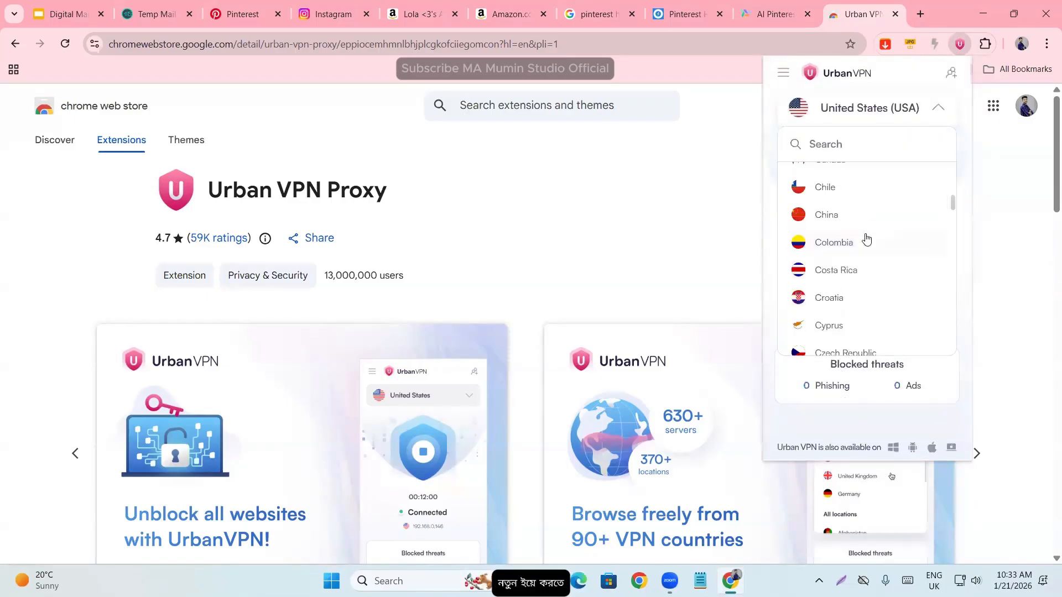
pyautogui.scroll(-15, 866, 253)
pyautogui.scroll(20, 864, 260)
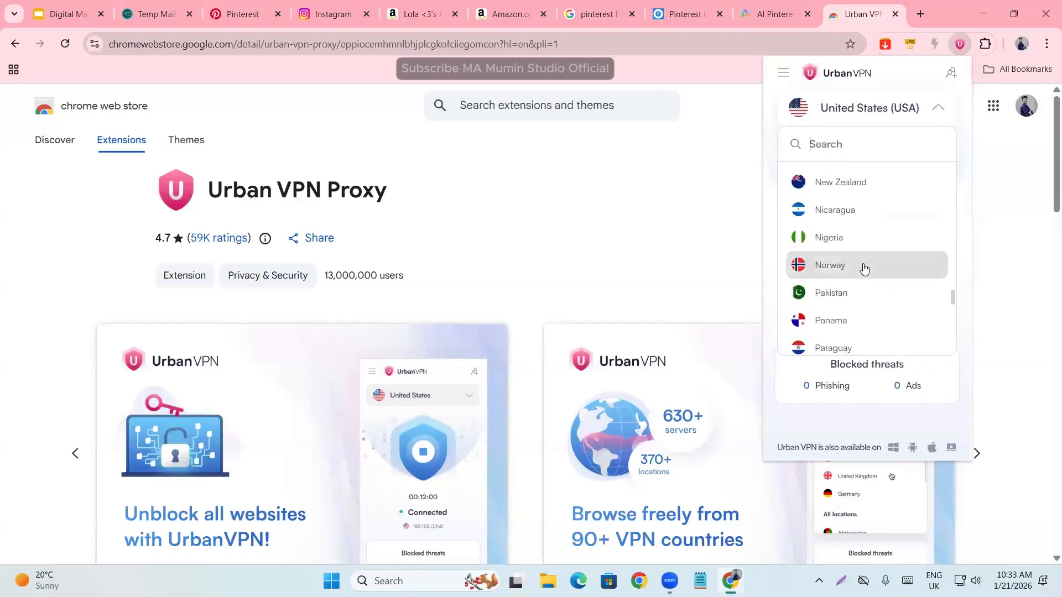
pyautogui.scroll(10, 864, 271)
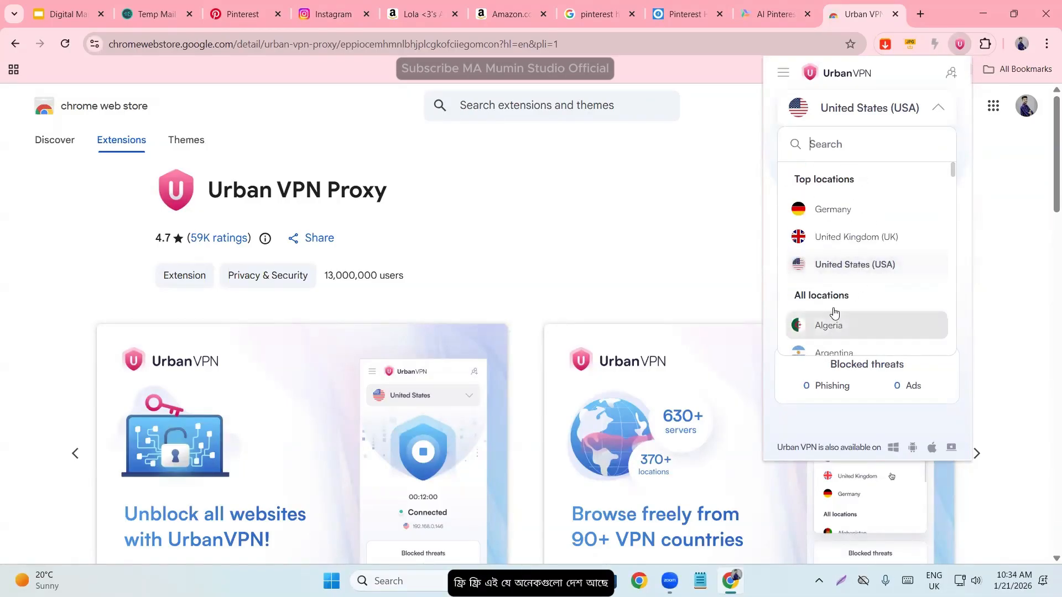
pyautogui.scroll(-20, 847, 296)
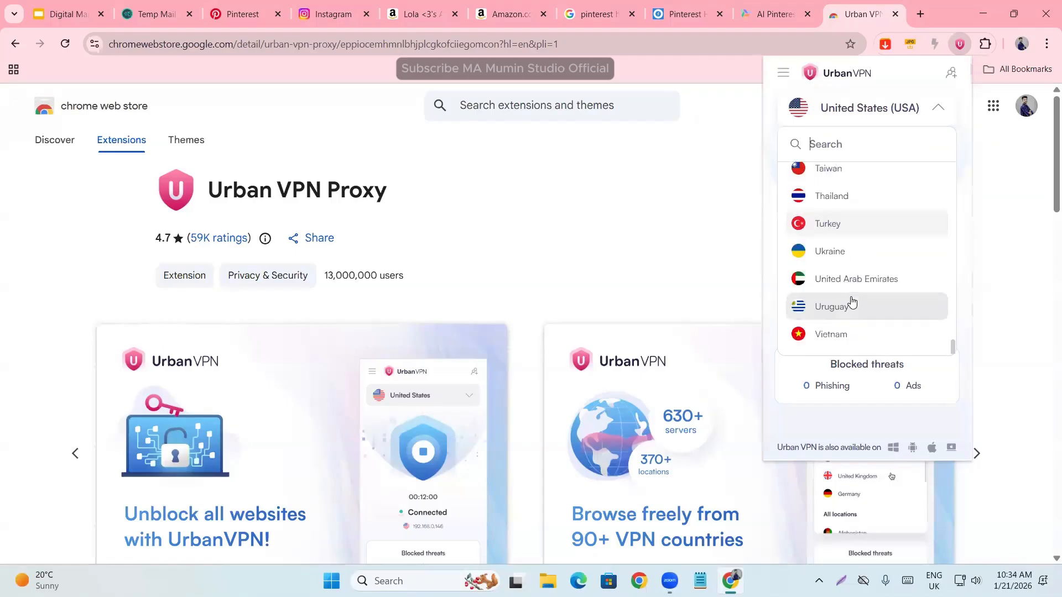
pyautogui.tripleClick(1027, 260)
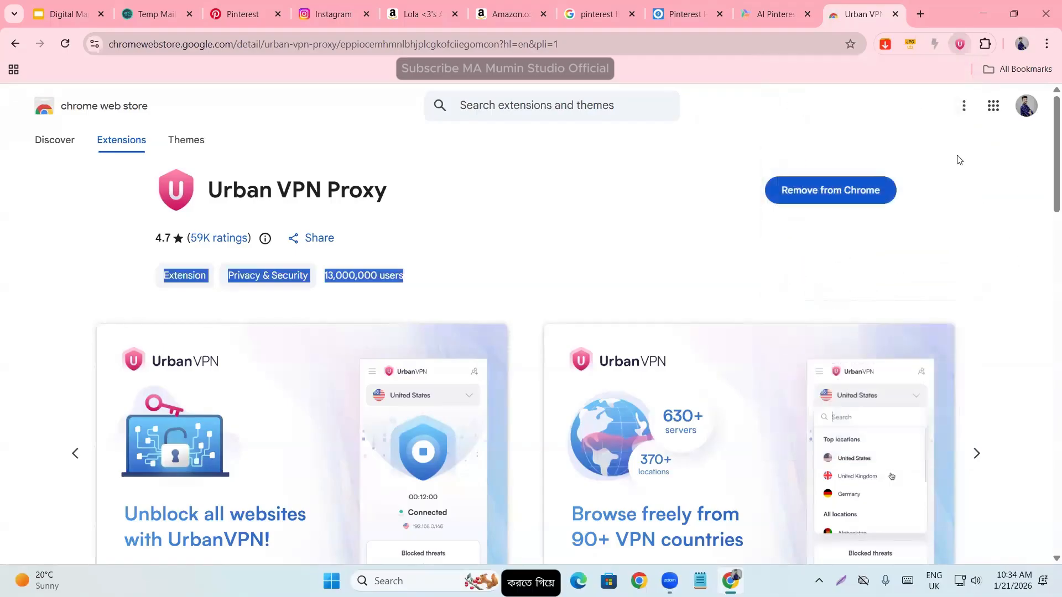
# - Remove the Urban VPN Proxy extension from Chrome and close the page that opens after removal
pyautogui.rightClick(957, 47)
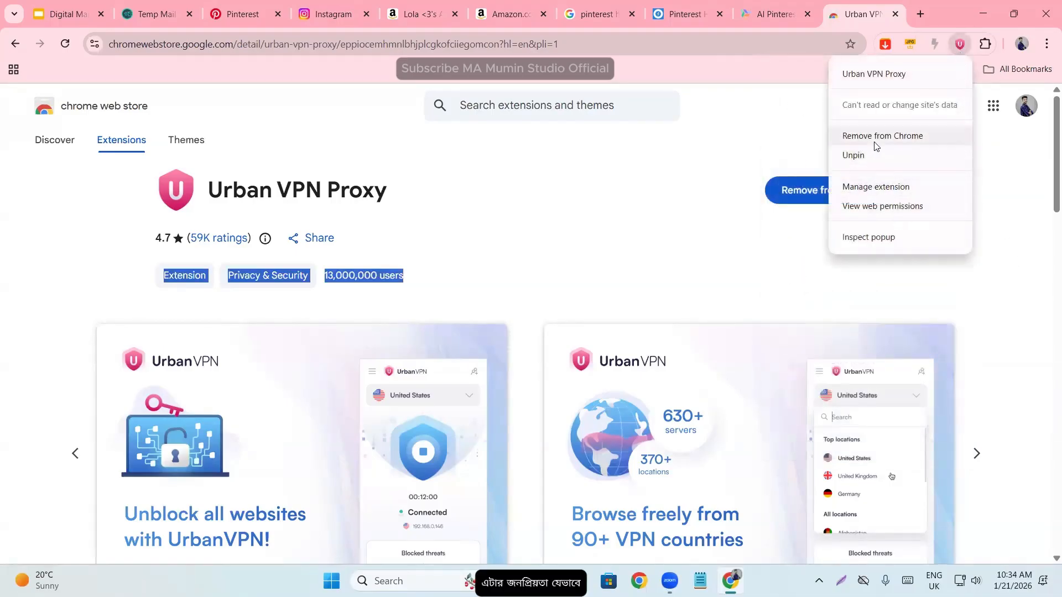
pyautogui.click(876, 142)
pyautogui.click(866, 155)
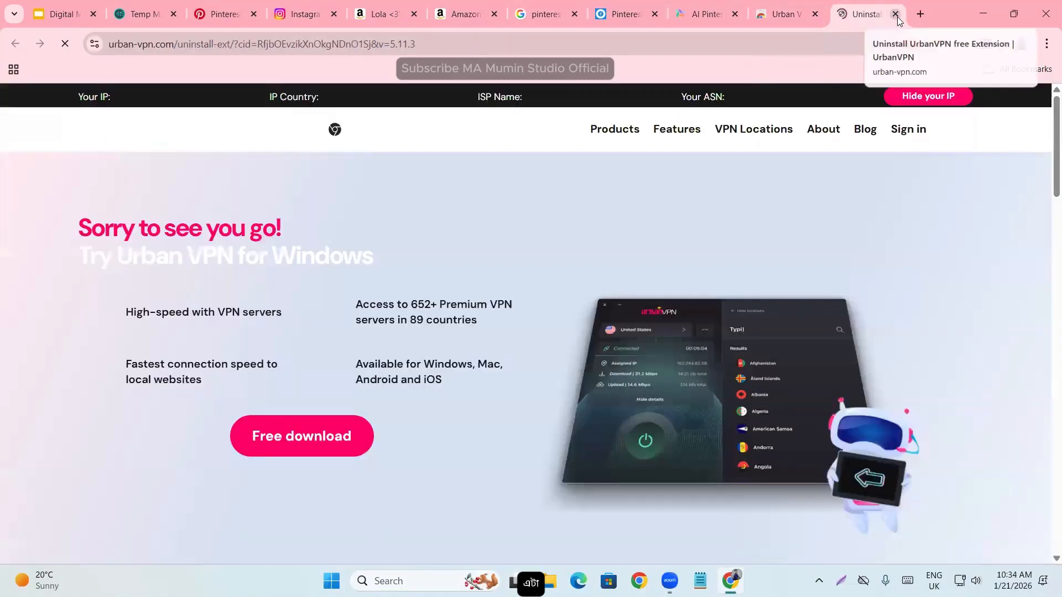
pyautogui.click(896, 14)
pyautogui.click(48, 274)
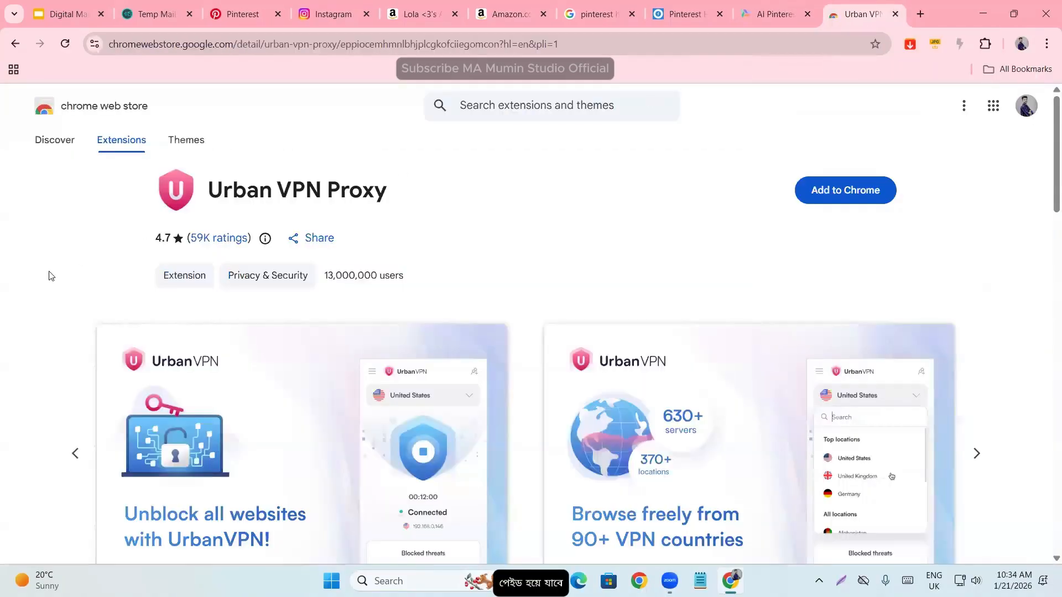
# - Look over the Urban VPN Proxy overview and rating on its store page, and close the page
pyautogui.scroll(-10, 242, 360)
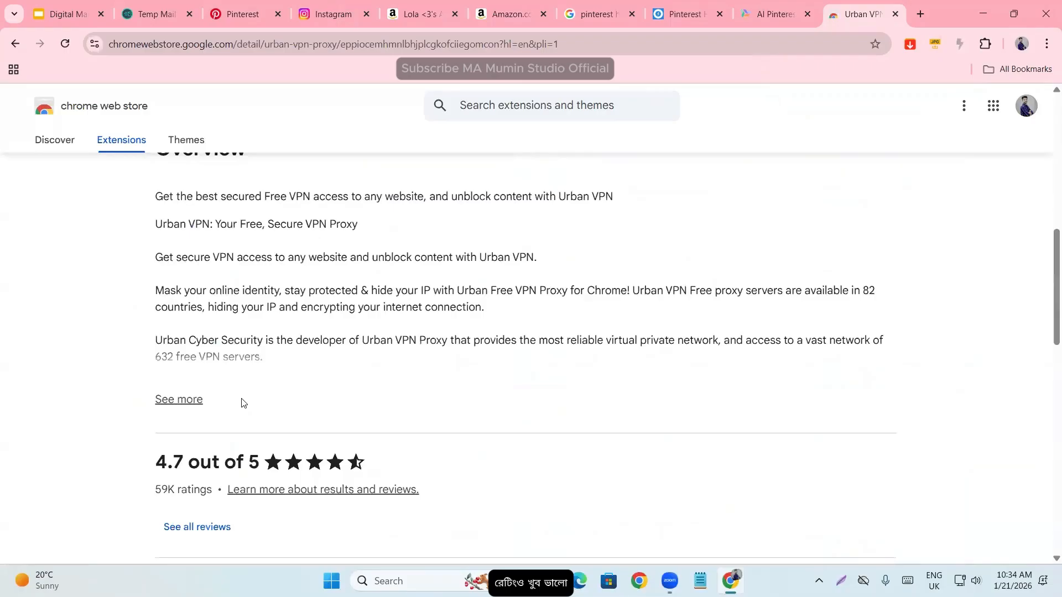
pyautogui.scroll(-5, 242, 403)
pyautogui.scroll(20, 254, 432)
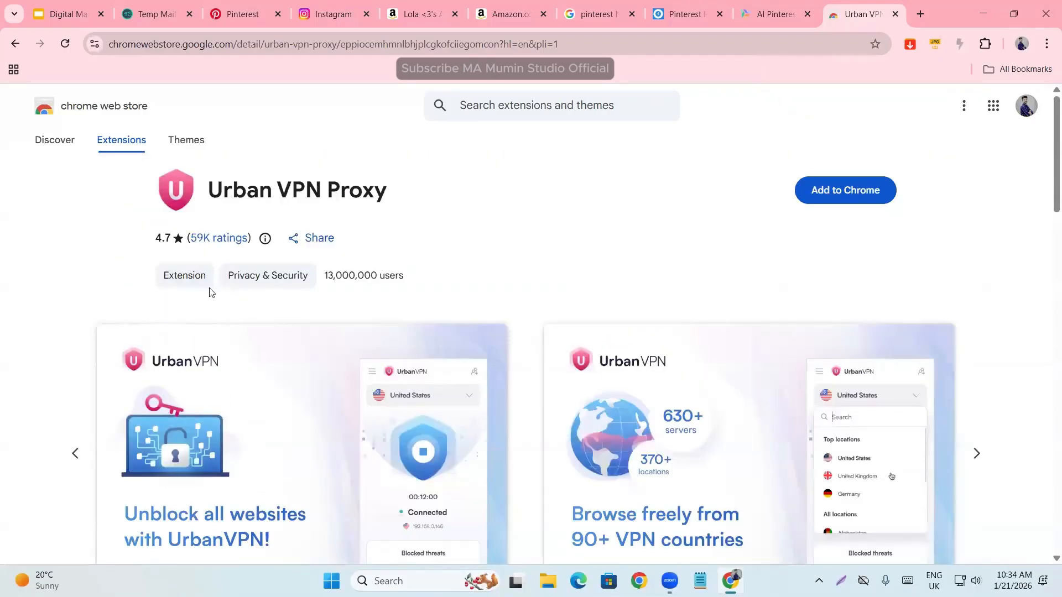
pyautogui.click(895, 15)
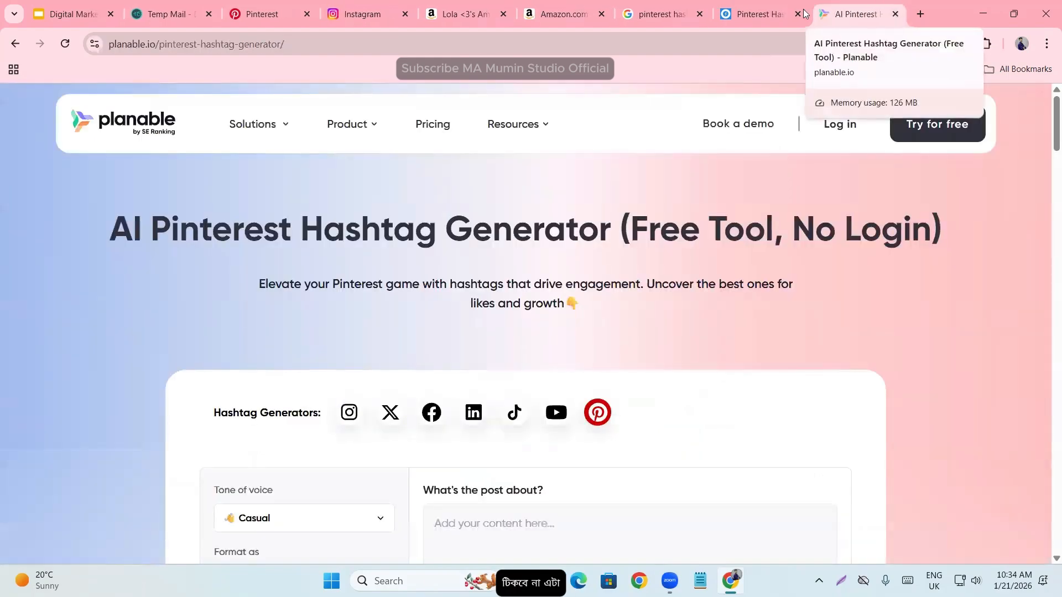
# - Return to the Pinterest profile and close the Instagram, Amazon, Google search and Pinterest hashtag generator tabs
pyautogui.click(284, 6)
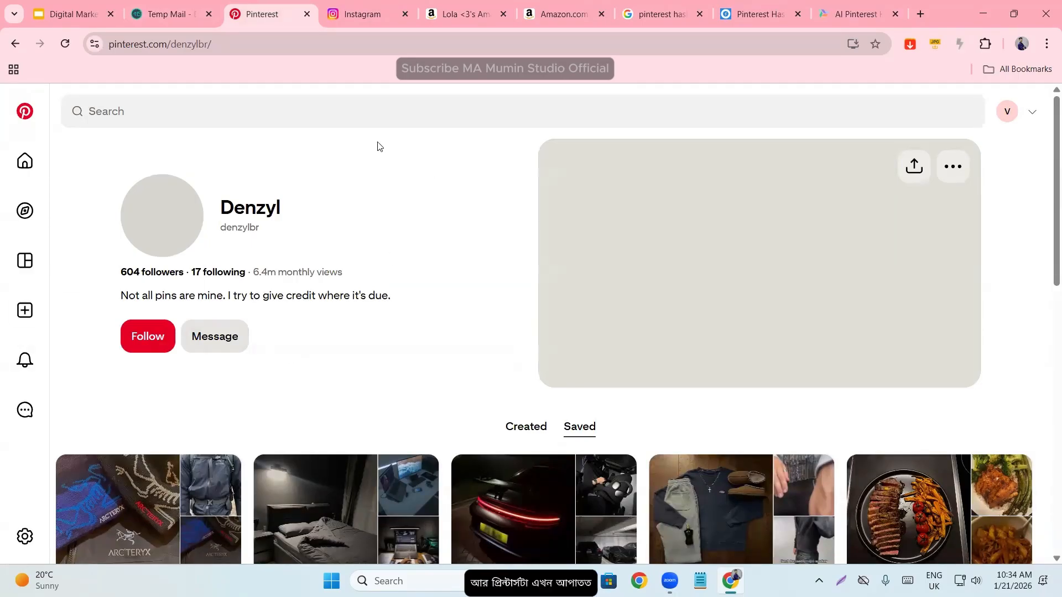
pyautogui.click(405, 14)
pyautogui.click(406, 13)
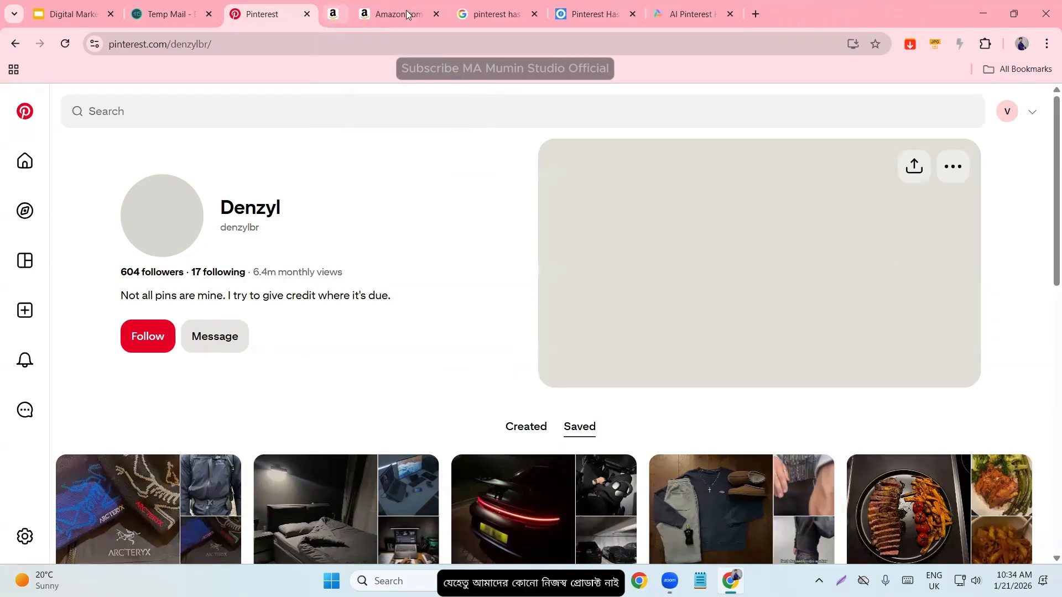
pyautogui.click(406, 11)
pyautogui.click(406, 12)
pyautogui.click(406, 11)
pyautogui.click(405, 12)
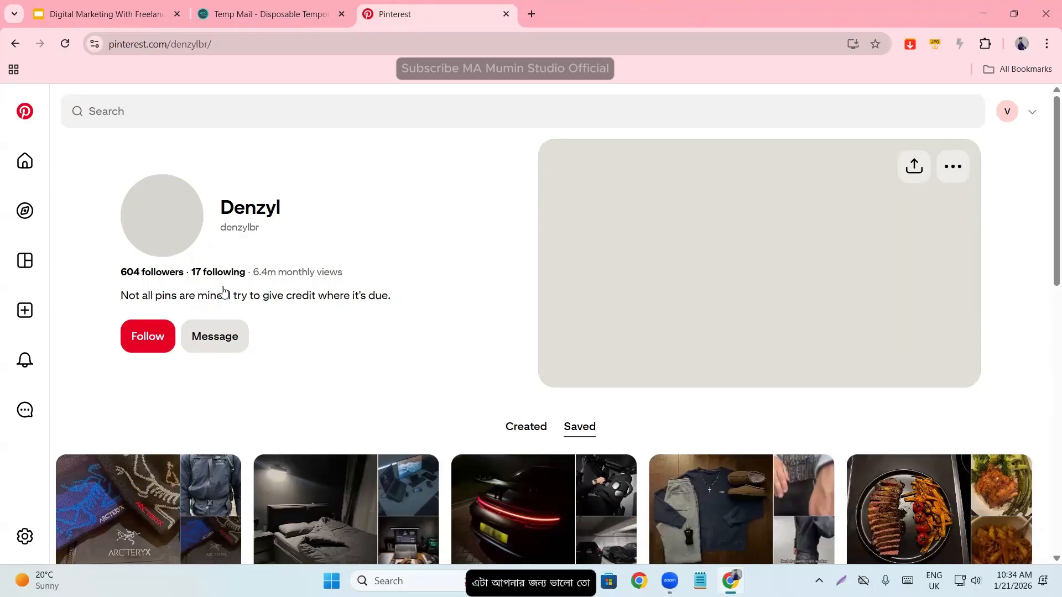
# - Go to the account's own saved ideas, check the account options, and open its public profile
pyautogui.click(1007, 111)
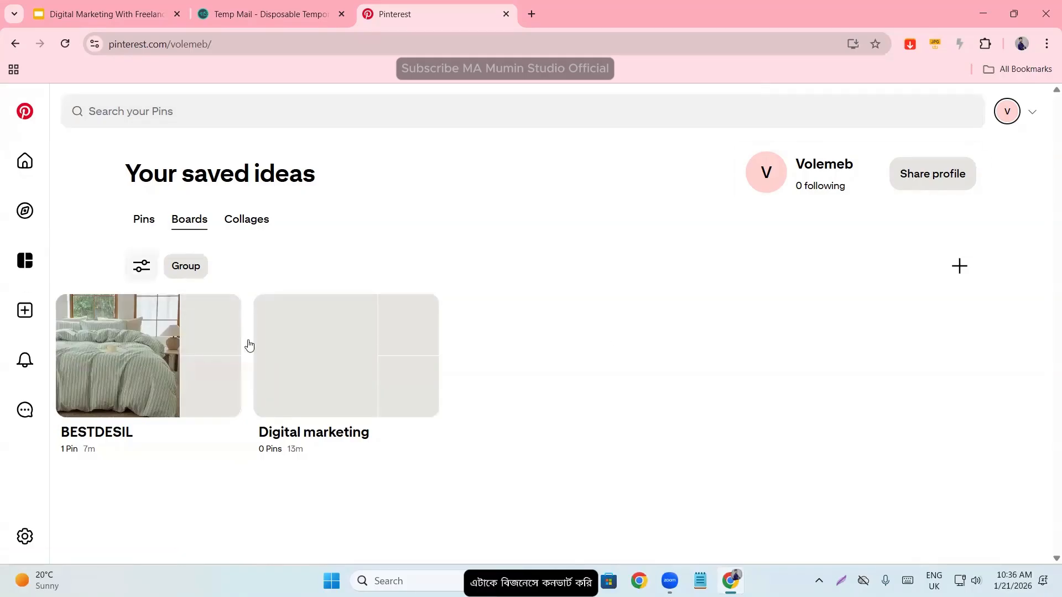
pyautogui.click(1032, 112)
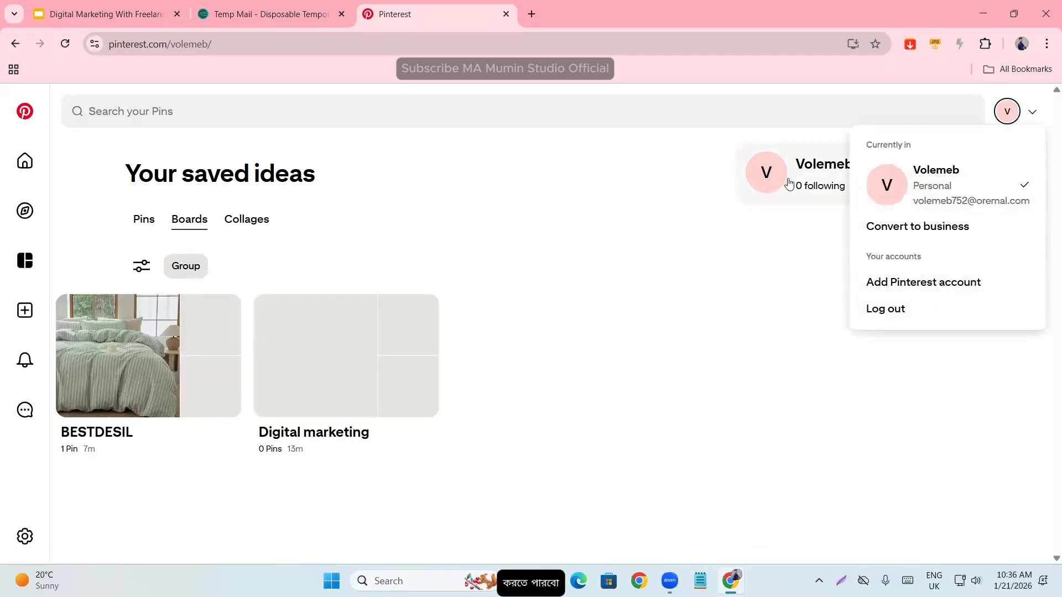
pyautogui.click(813, 170)
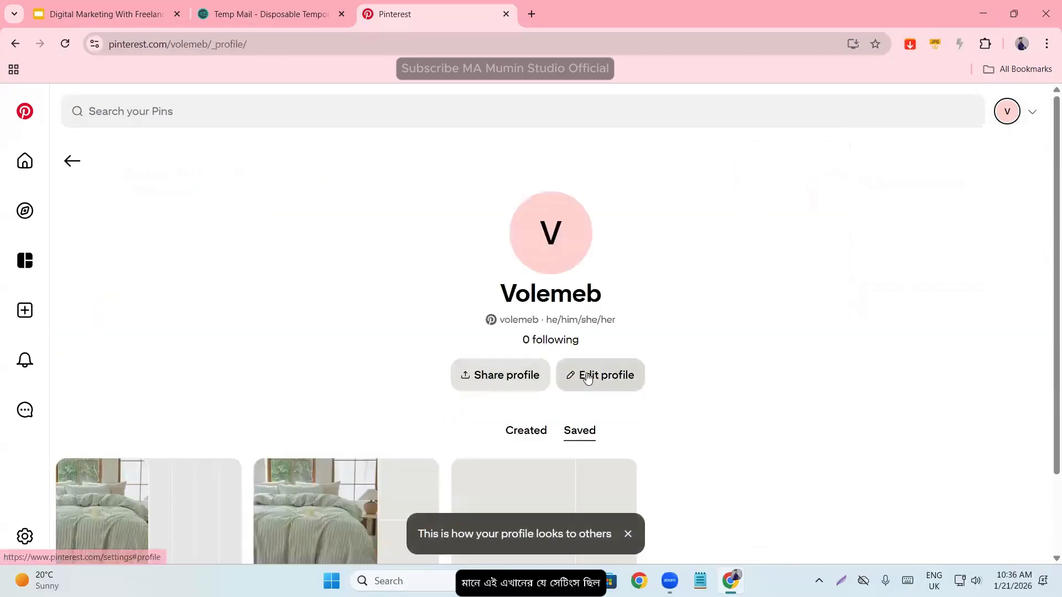
# - Open the account management settings from the profile editor and review the section on converting to a business account
pyautogui.click(581, 374)
pyautogui.click(127, 212)
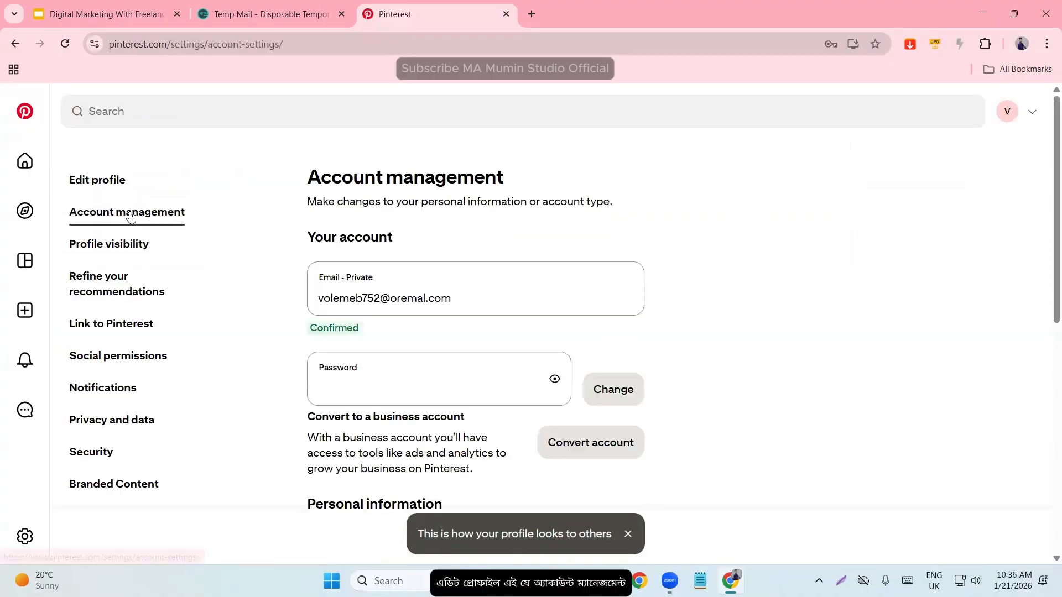
pyautogui.scroll(-3, 388, 392)
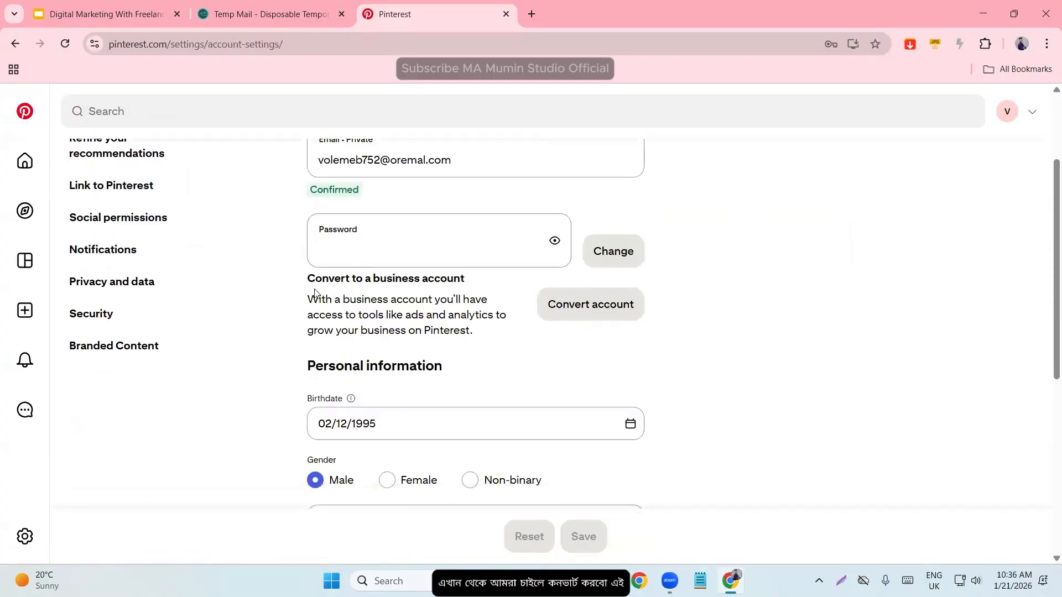
pyautogui.moveTo(315, 278); pyautogui.dragTo(510, 283)
pyautogui.click(675, 336)
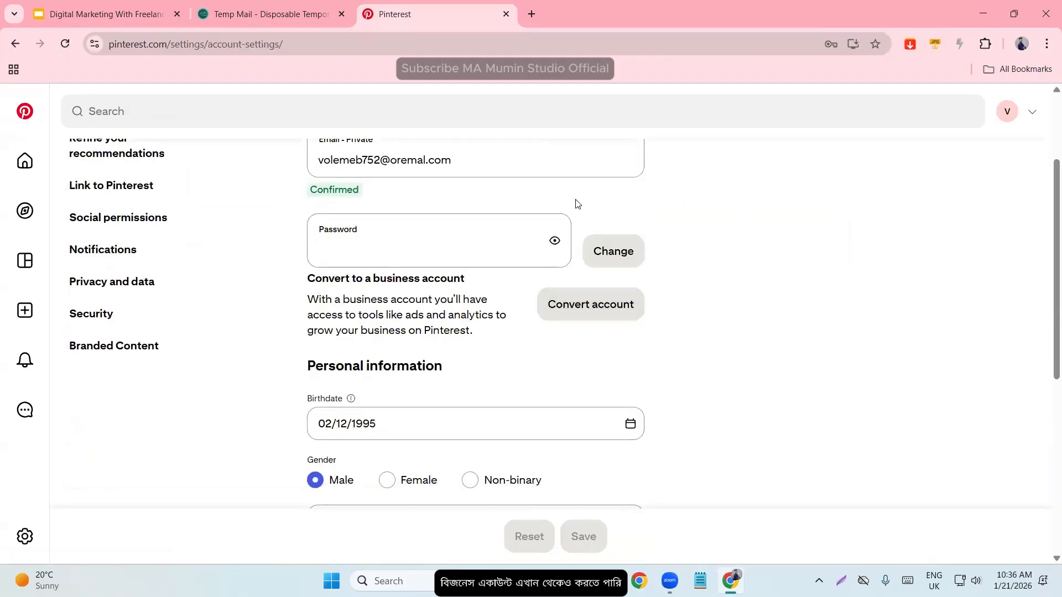
# - Return to the account's saved ideas and open the Convert to business page from the account options
pyautogui.click(1008, 111)
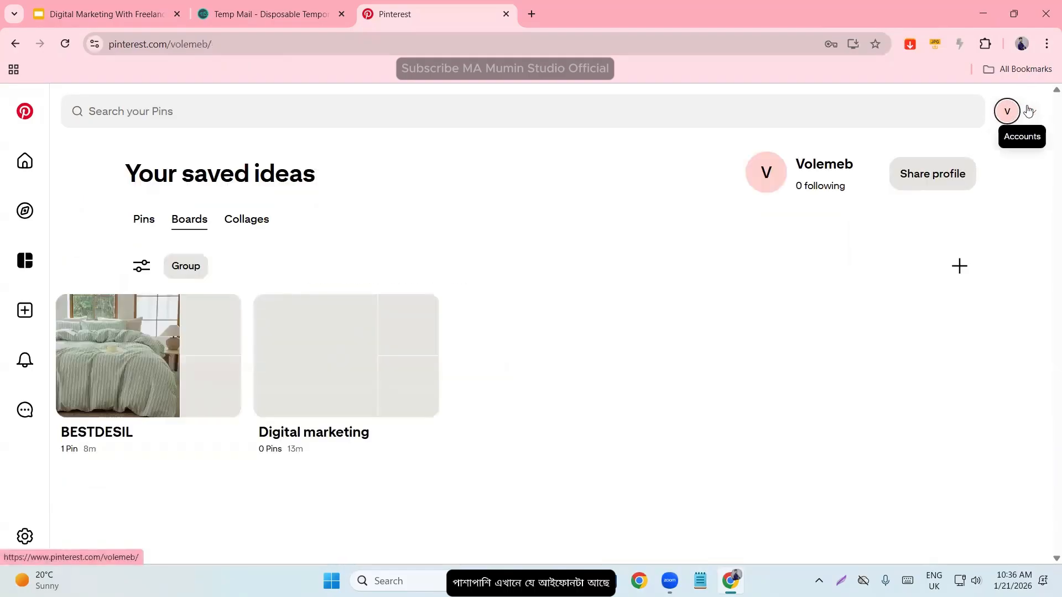
pyautogui.click(1031, 112)
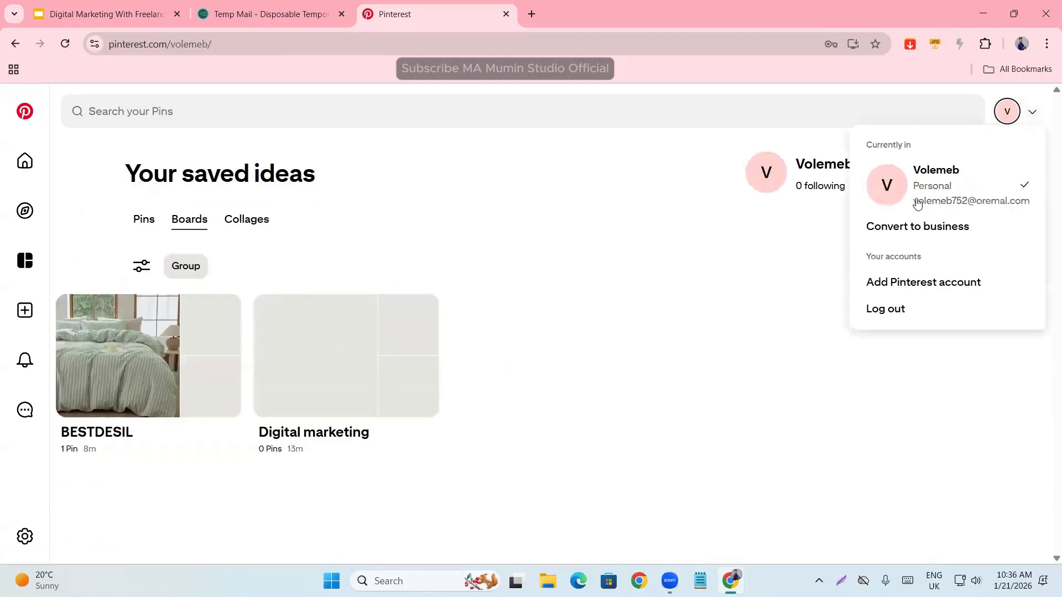
pyautogui.click(911, 237)
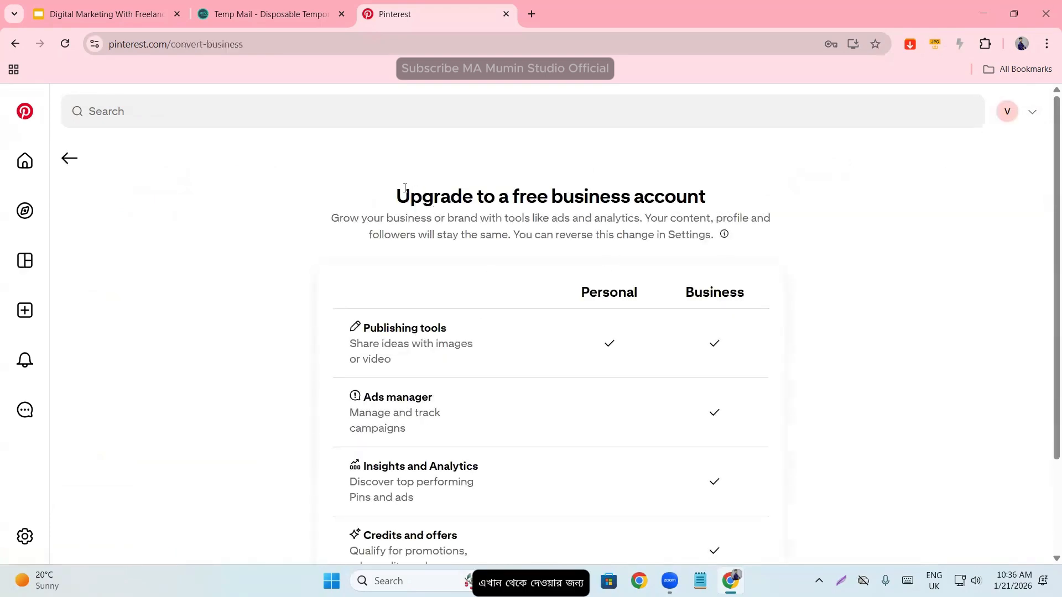
# - Read the introduction to the free business account upgrade and look over the Personal and Business comparison
pyautogui.moveTo(376, 200); pyautogui.dragTo(827, 225)
pyautogui.click(828, 224)
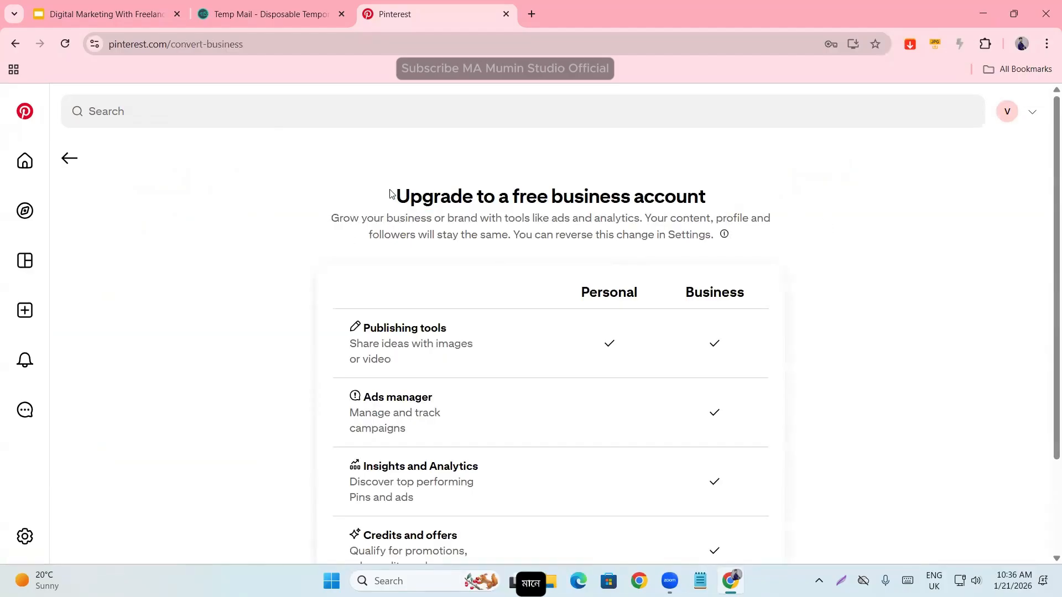
pyautogui.moveTo(389, 194); pyautogui.dragTo(727, 216)
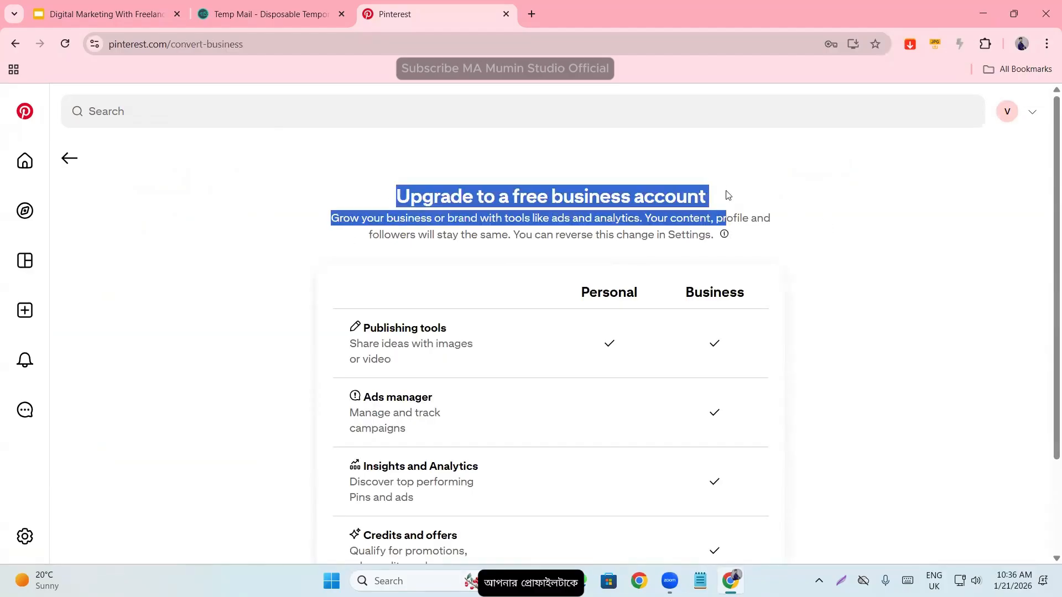
pyautogui.click(796, 239)
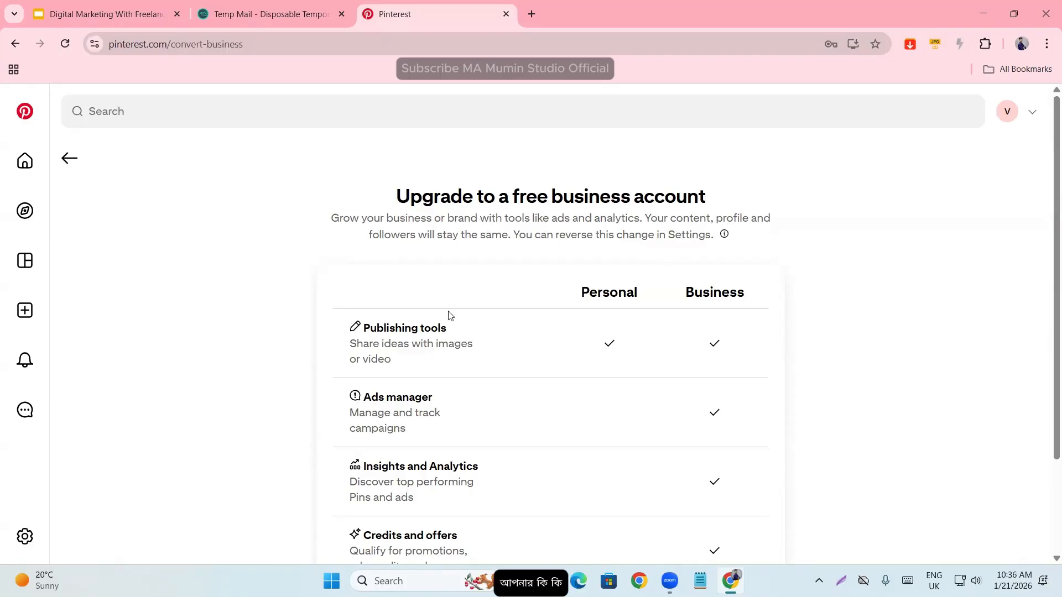
pyautogui.scroll(-3, 448, 310)
pyautogui.moveTo(580, 171); pyautogui.dragTo(642, 186)
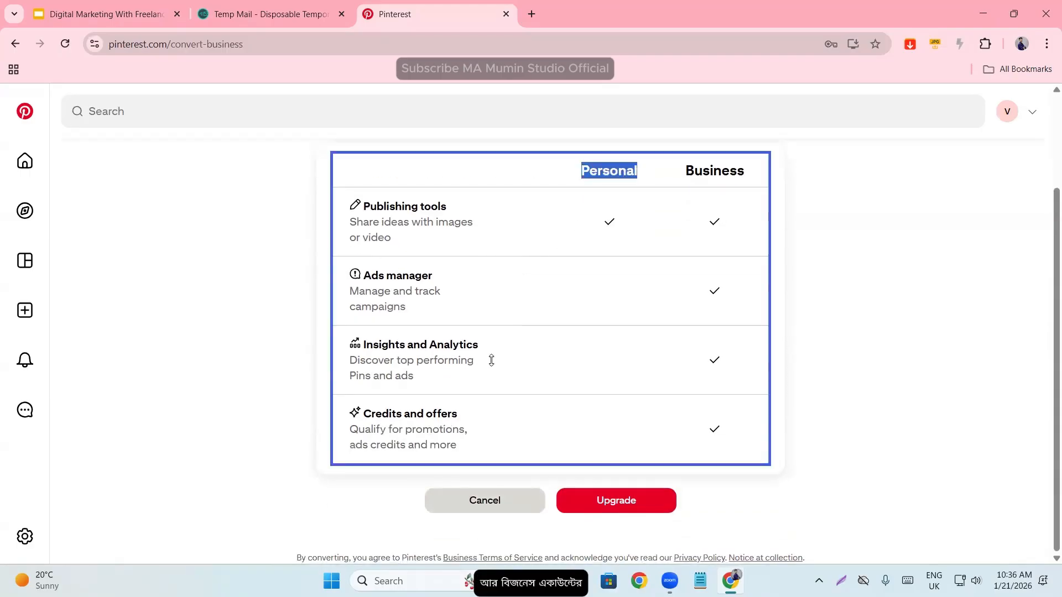
pyautogui.scroll(1, 334, 286)
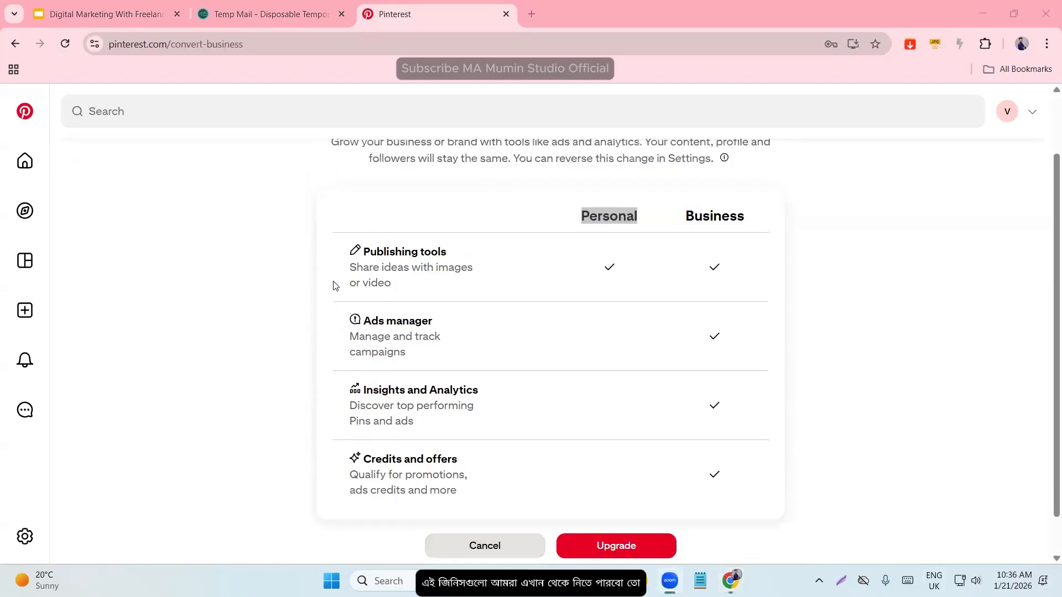
# - Examine the comparison rows for publishing tools, ads manager, insights and analytics, and credits and offers
pyautogui.click(395, 271)
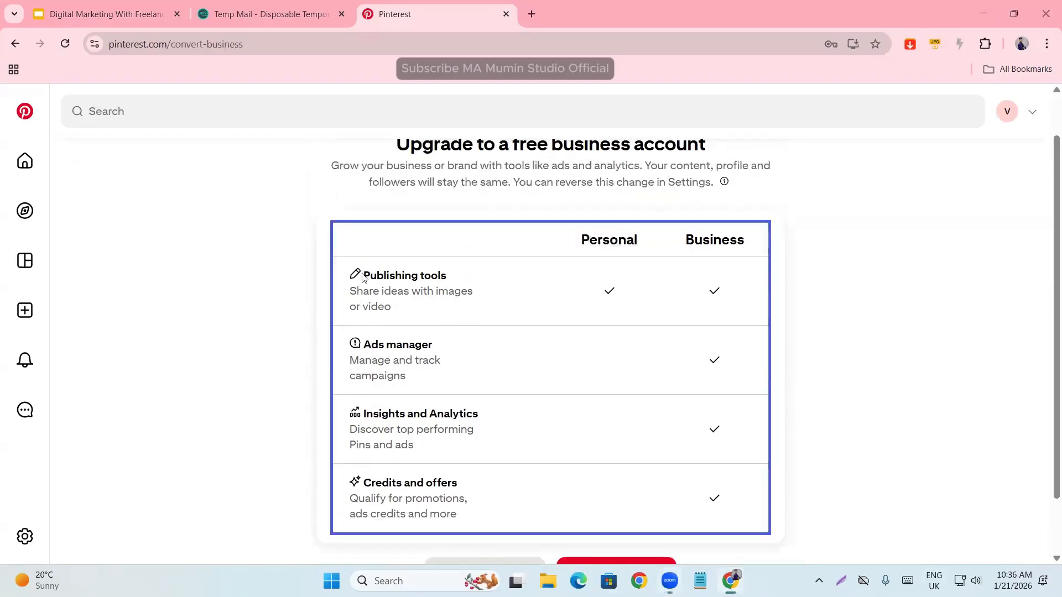
pyautogui.moveTo(363, 274); pyautogui.dragTo(470, 277)
pyautogui.click(603, 244)
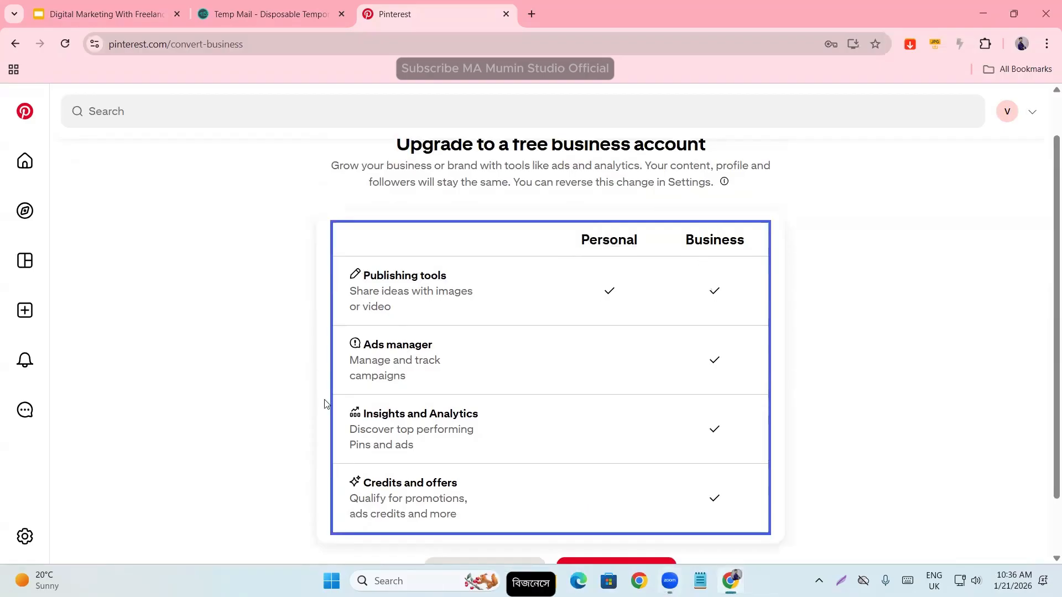
pyautogui.moveTo(366, 341); pyautogui.dragTo(440, 387)
pyautogui.click(384, 356)
pyautogui.click(632, 334)
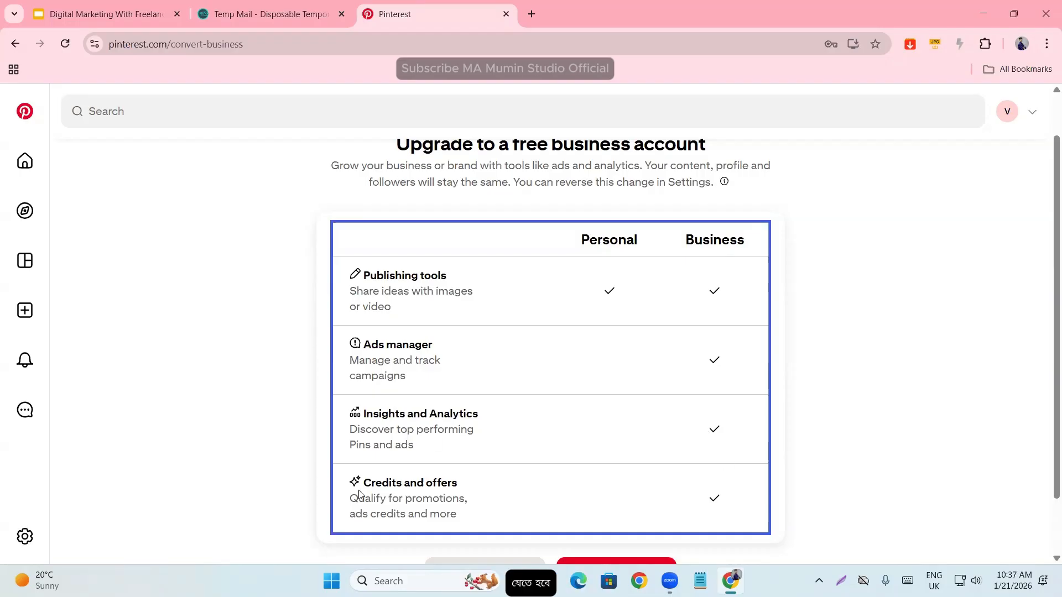
pyautogui.scroll(-1, 465, 486)
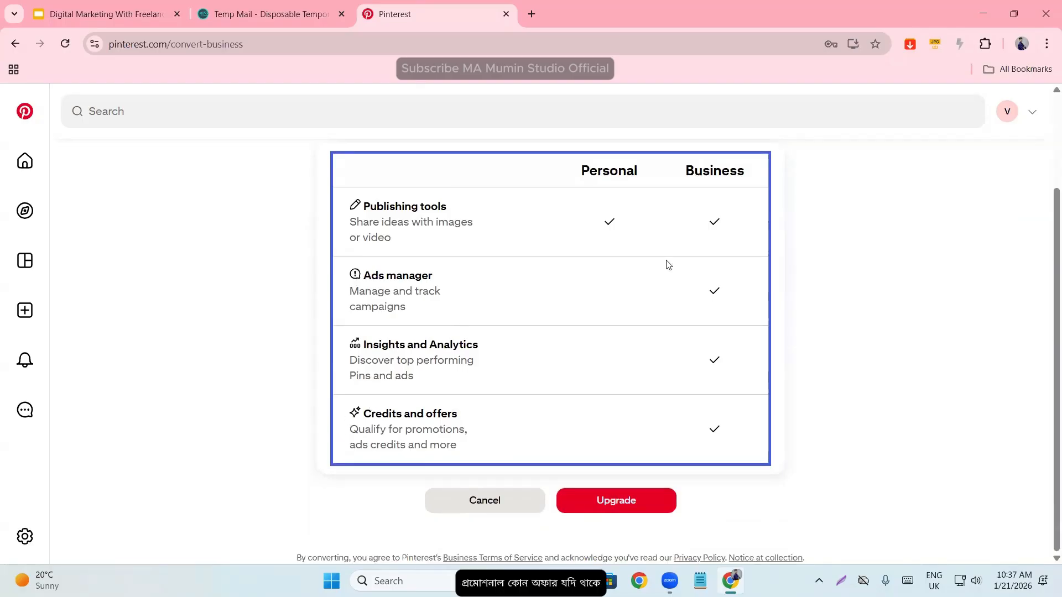
pyautogui.scroll(2, 666, 263)
pyautogui.moveTo(675, 293); pyautogui.dragTo(914, 313)
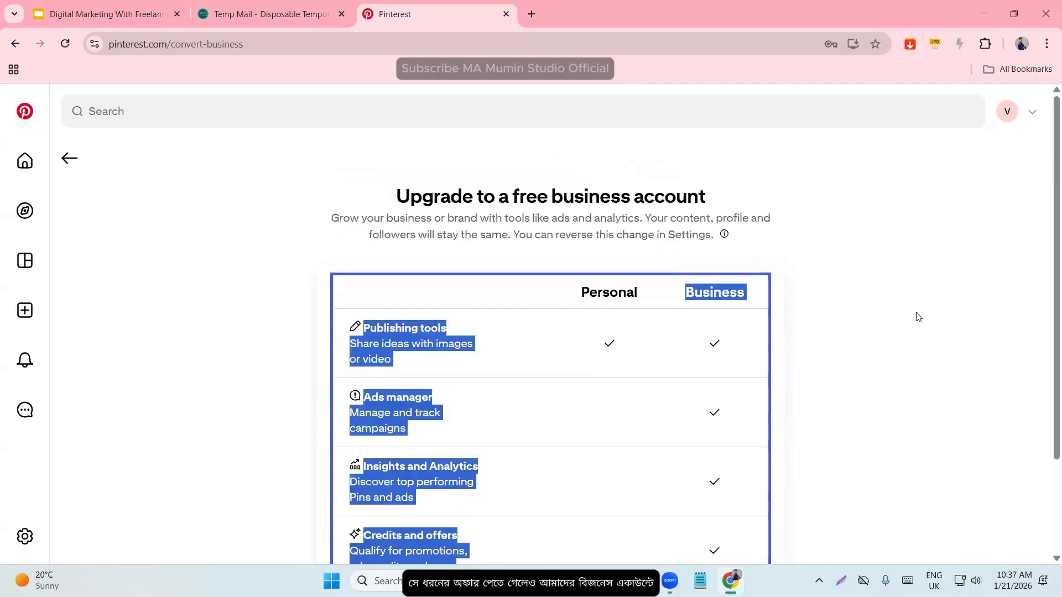
pyautogui.click(914, 313)
# - Upgrade to the free business account and describe the business as Online merchant or marketplace
pyautogui.scroll(-2, 656, 396)
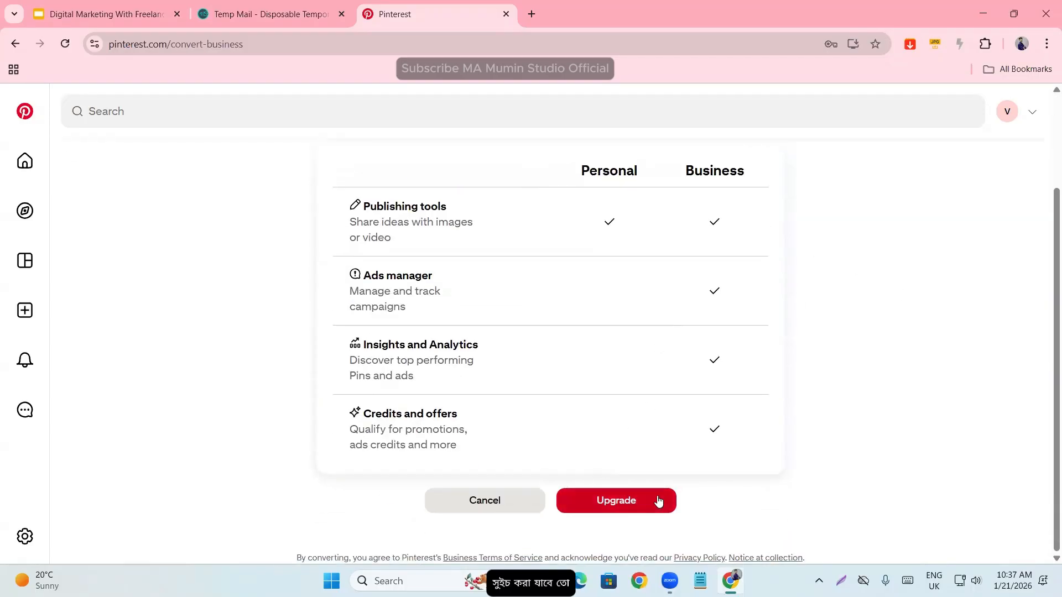
pyautogui.click(630, 501)
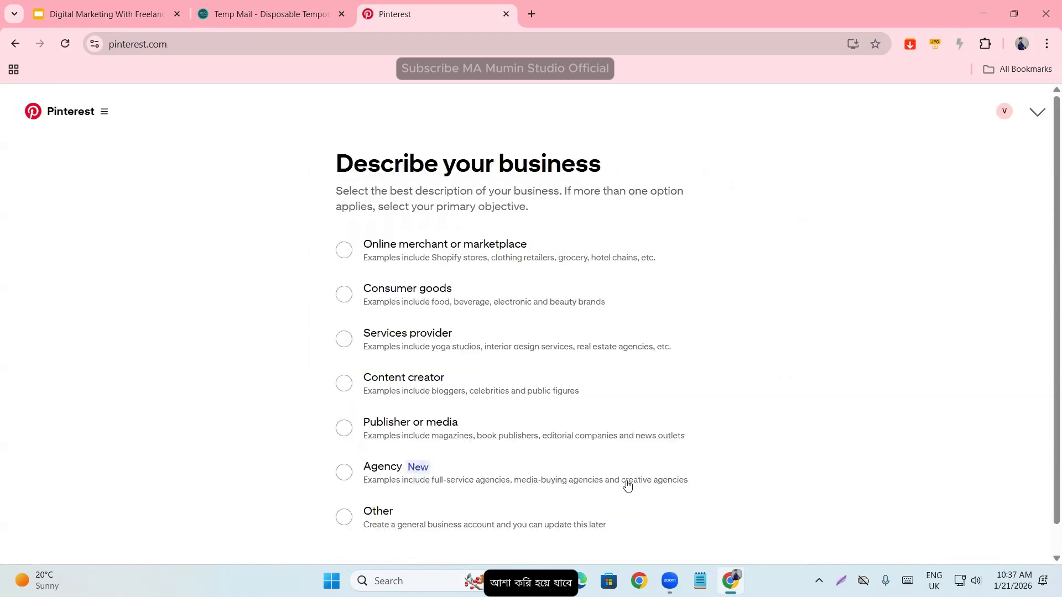
pyautogui.moveTo(320, 161); pyautogui.dragTo(796, 166)
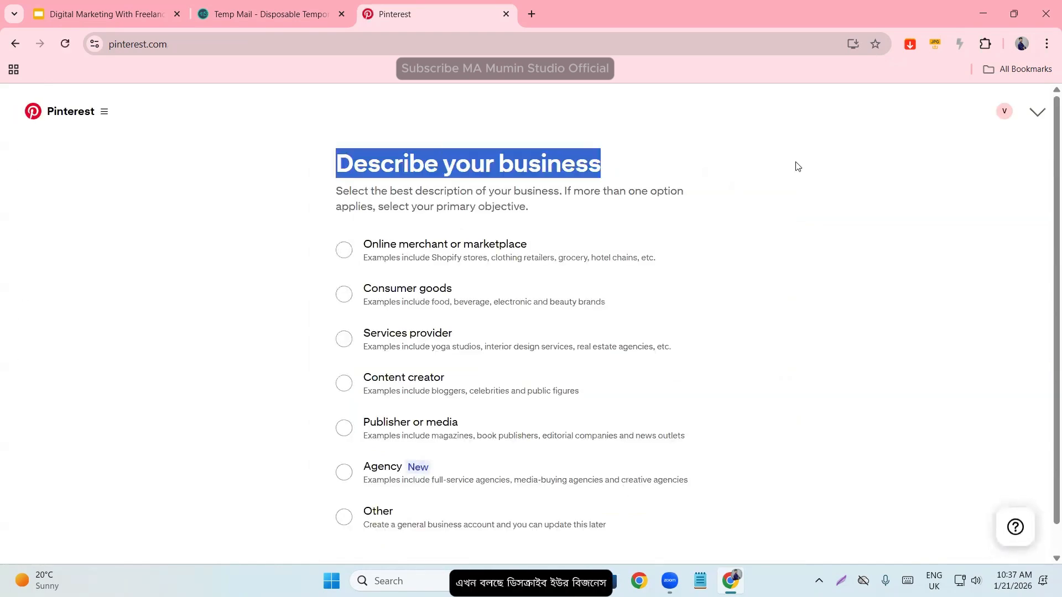
pyautogui.click(877, 252)
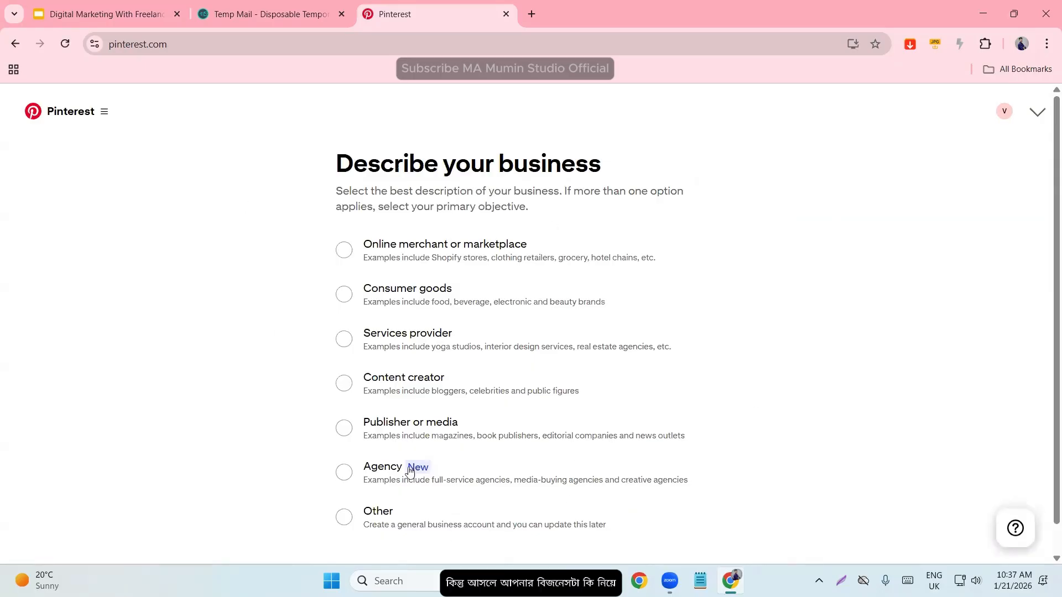
pyautogui.click(390, 255)
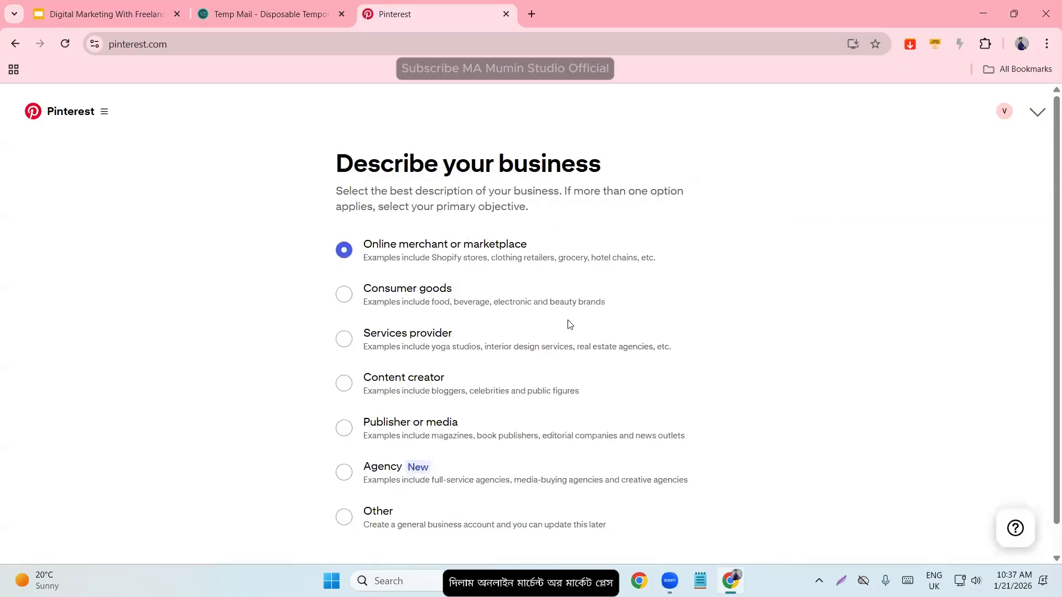
pyautogui.scroll(-1, 569, 325)
pyautogui.click(685, 550)
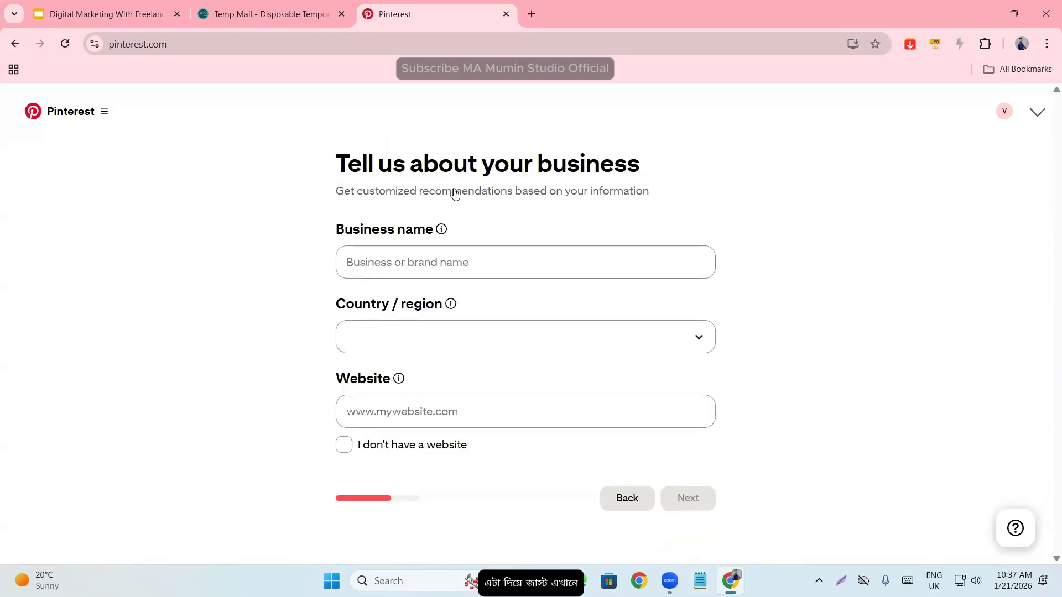
# - Enter daraz as the business name and check the country list, keeping Bangladesh as the country
pyautogui.click(369, 274)
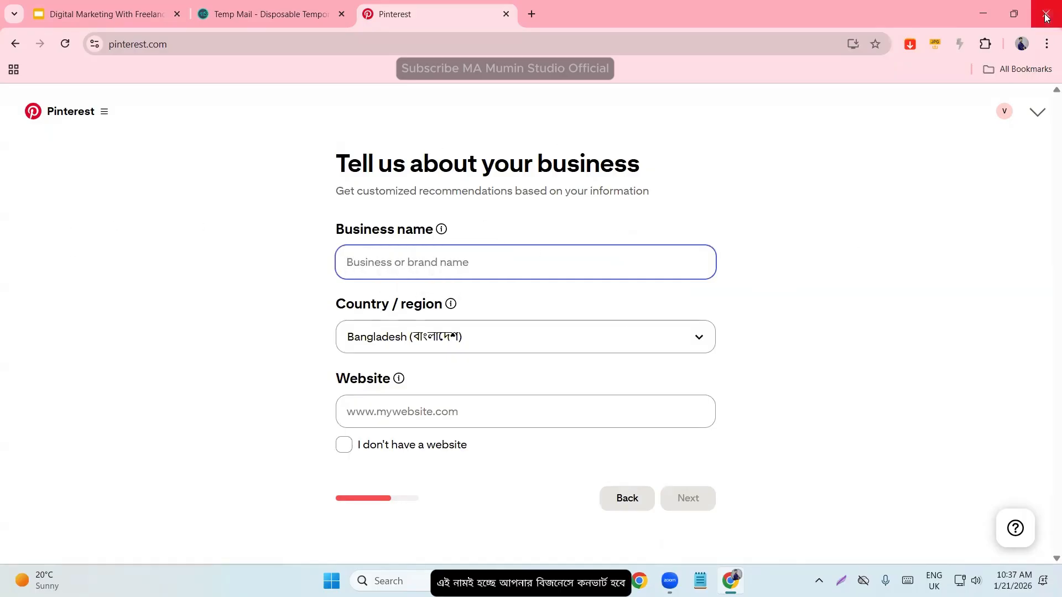
pyautogui.write('daraz')
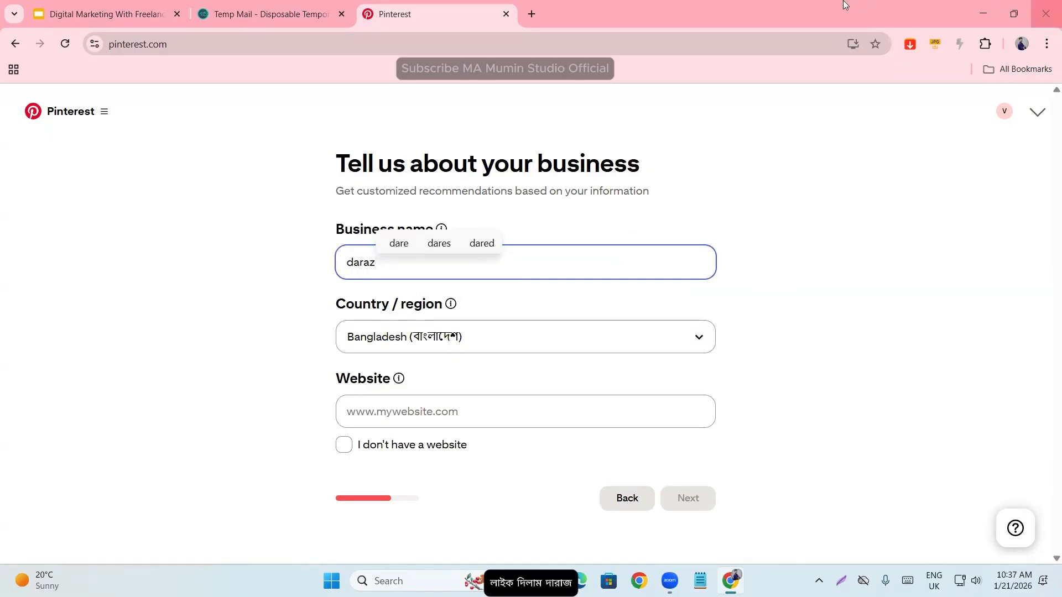
pyautogui.click(238, 261)
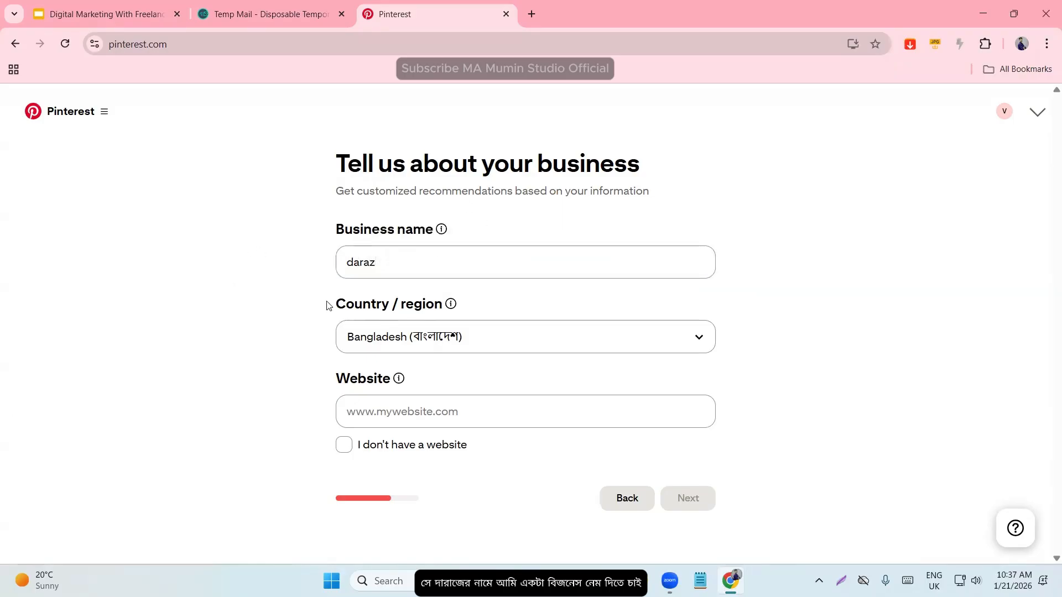
pyautogui.click(485, 330)
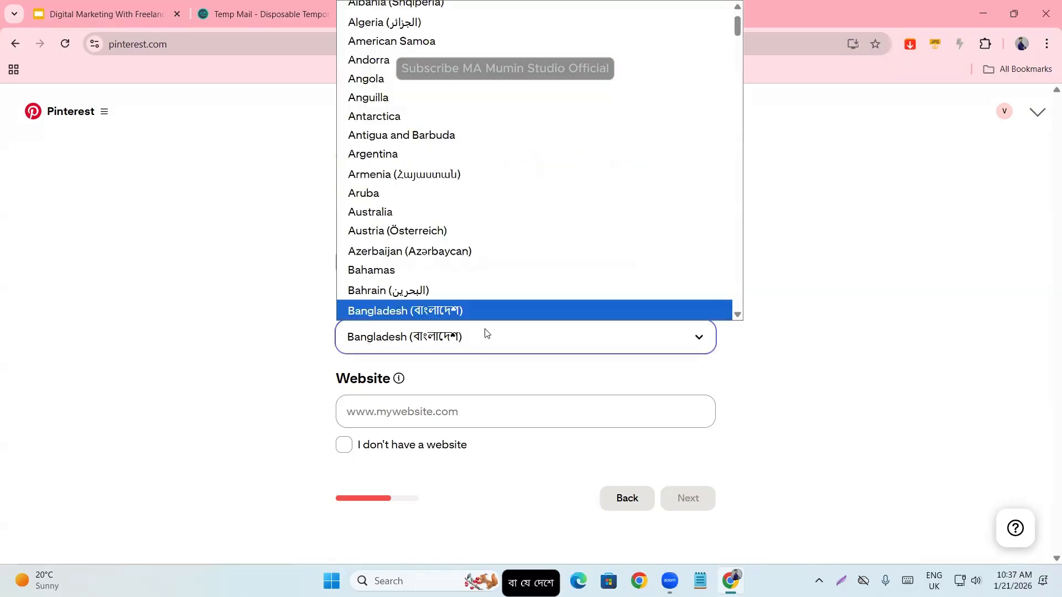
pyautogui.click(194, 360)
# - Declare that the business has no website and proceed to the additional details
pyautogui.click(414, 398)
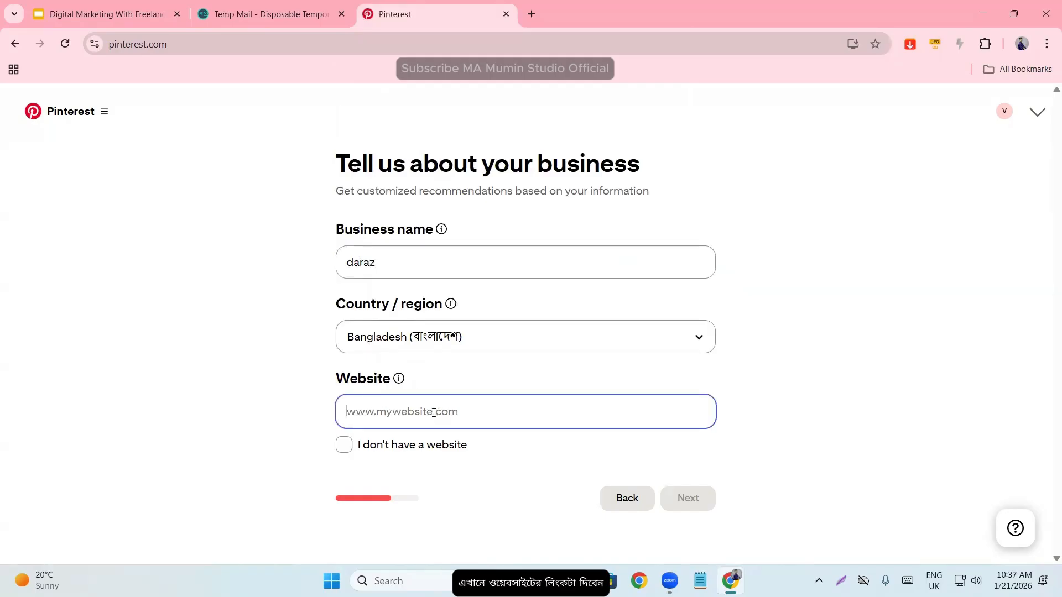
pyautogui.click(339, 445)
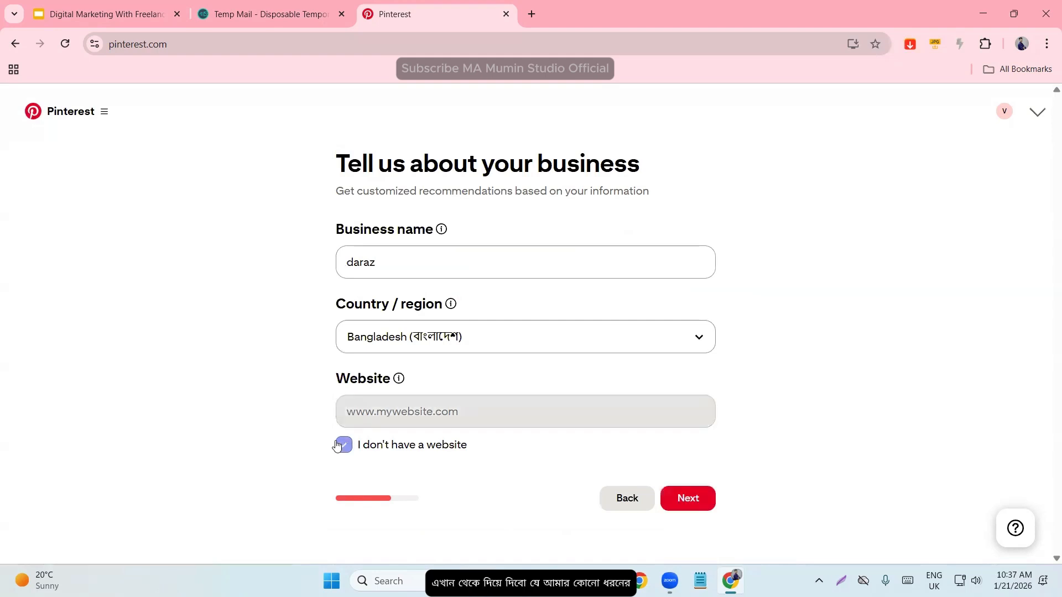
pyautogui.click(687, 489)
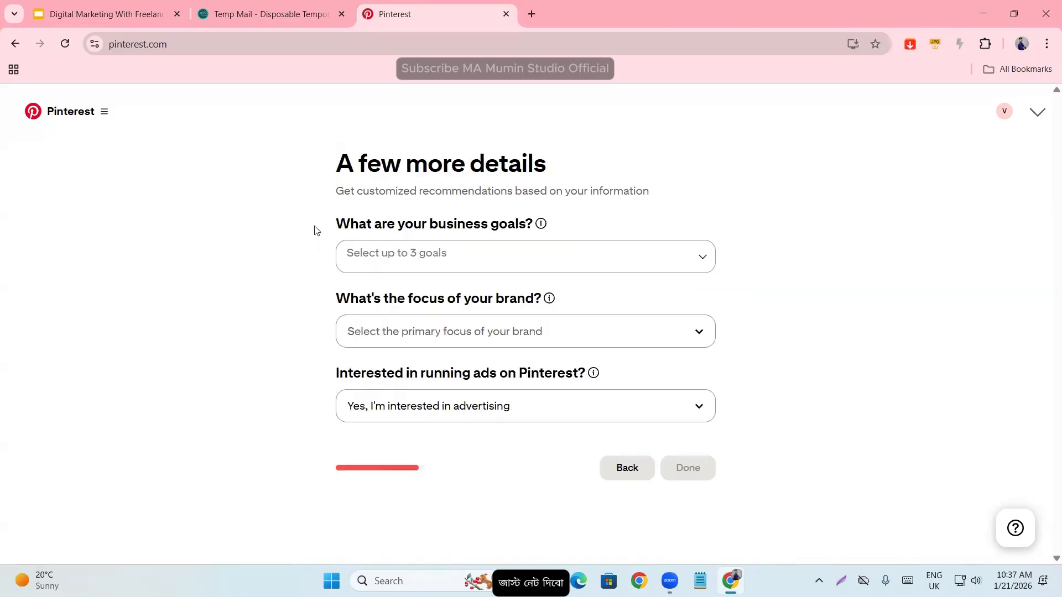
# - Choose Increase online sales, Generate more leads and Drive traffic to your site as the business goals
pyautogui.moveTo(331, 228); pyautogui.dragTo(550, 223)
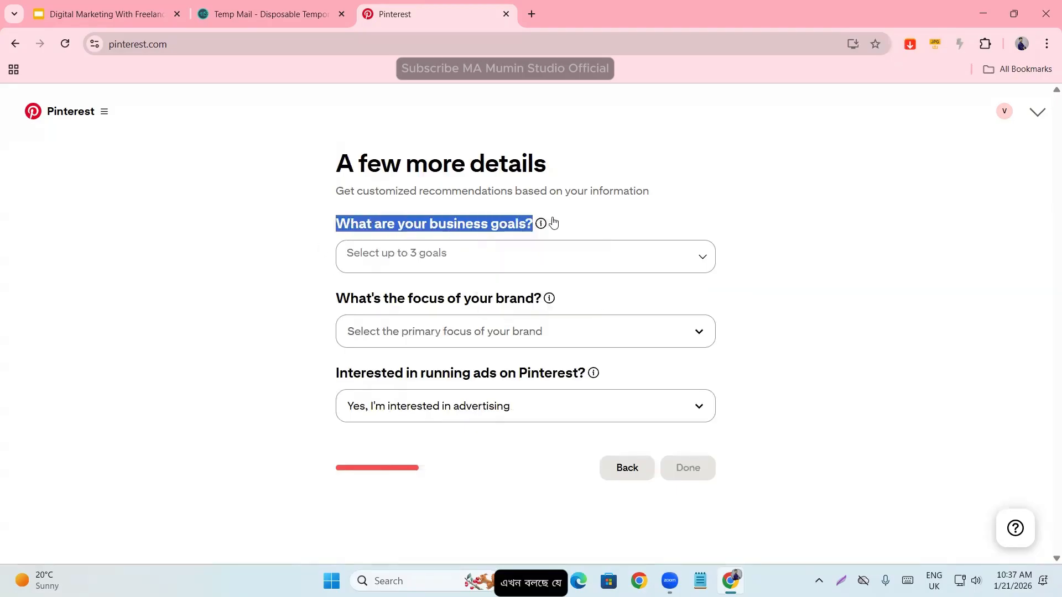
pyautogui.click(898, 296)
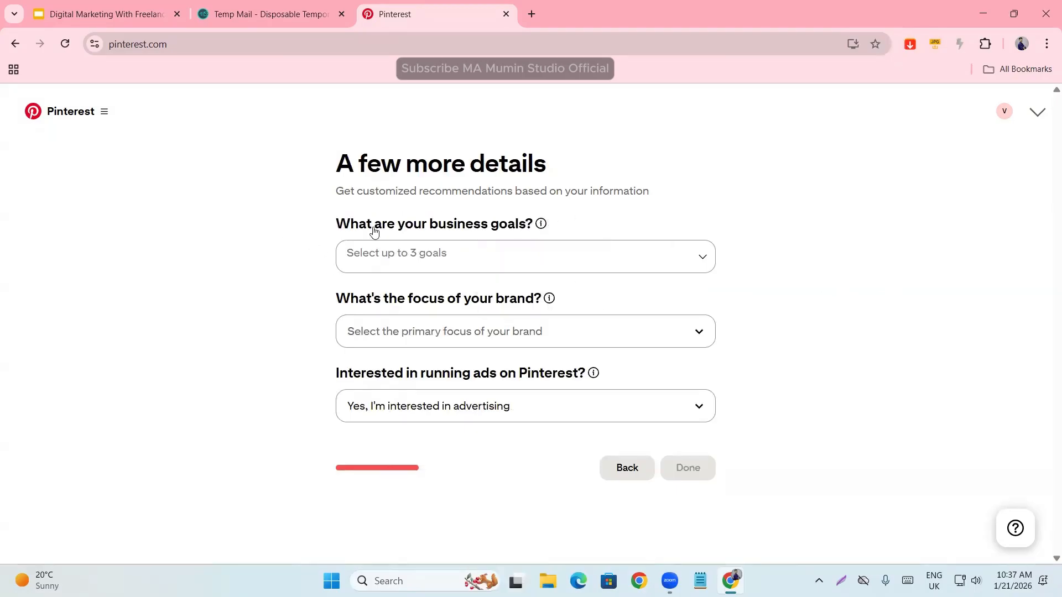
pyautogui.click(409, 258)
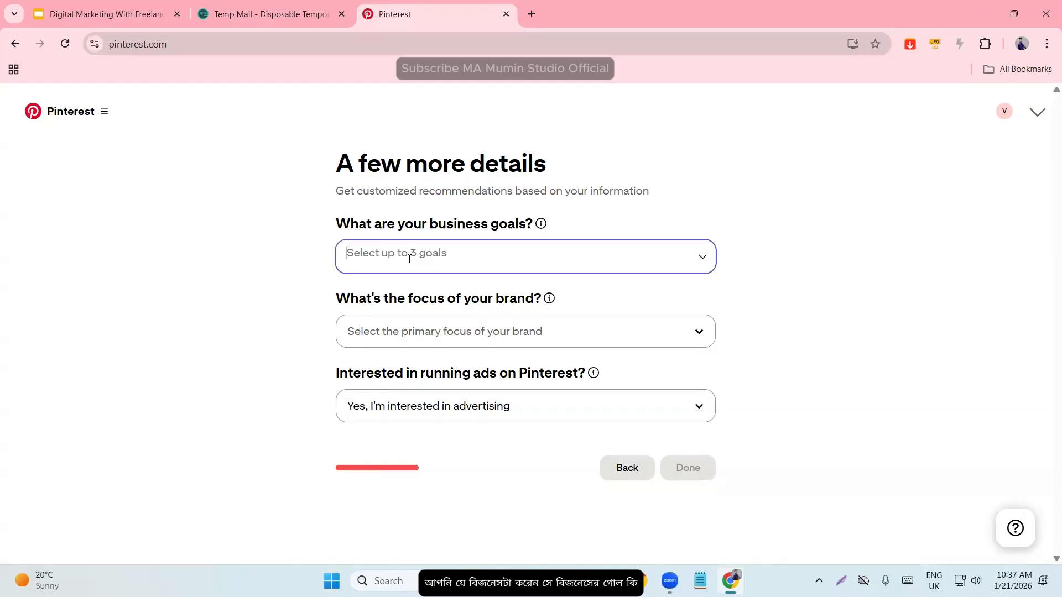
pyautogui.click(394, 298)
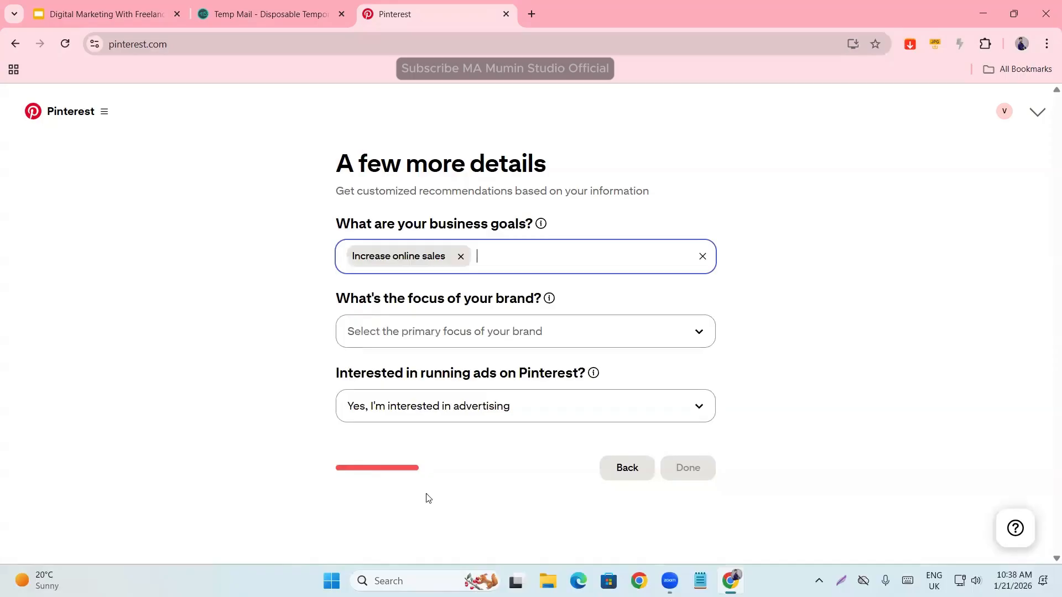
pyautogui.click(524, 256)
pyautogui.click(409, 325)
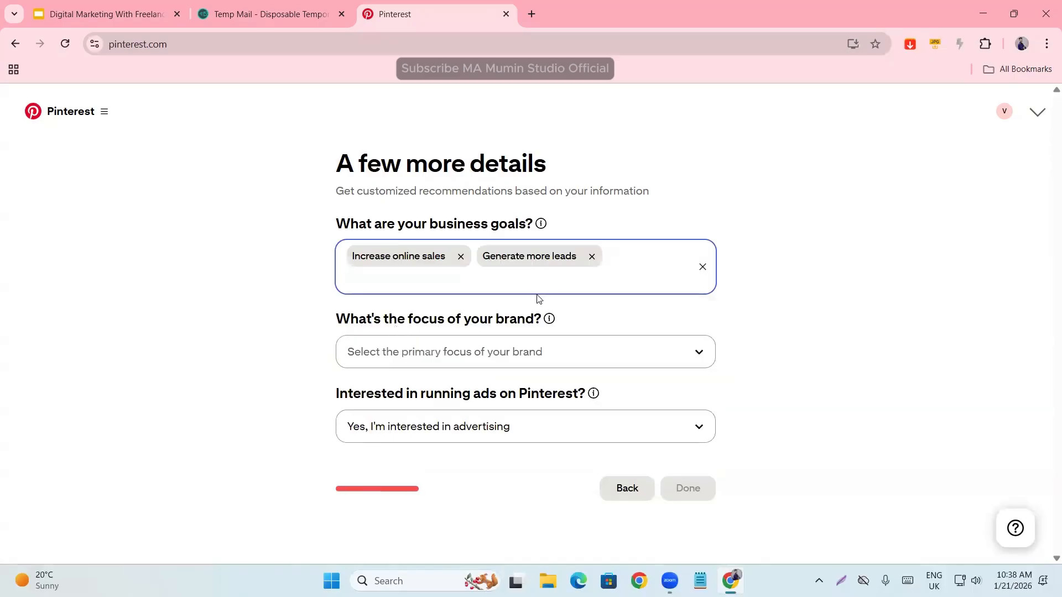
pyautogui.click(519, 275)
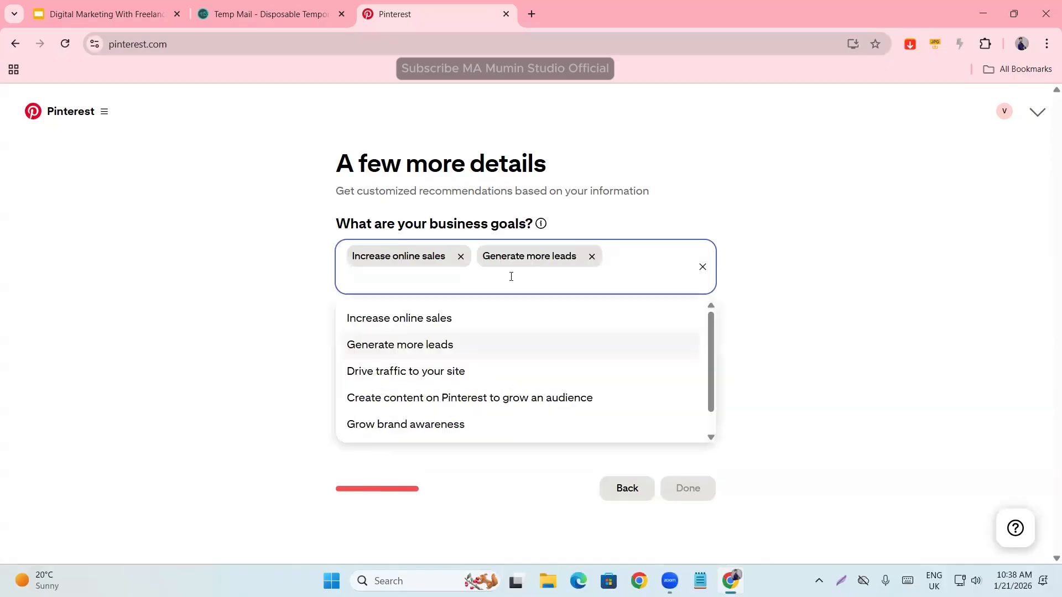
pyautogui.click(378, 376)
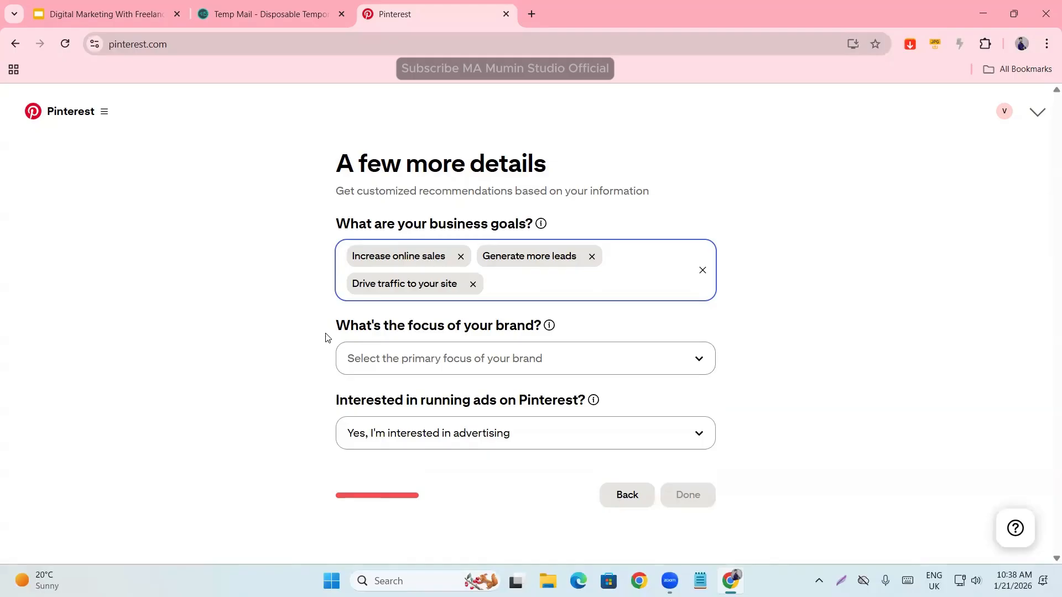
# - Set the primary focus of the brand to Fashion
pyautogui.moveTo(334, 333); pyautogui.dragTo(560, 329)
pyautogui.click(595, 308)
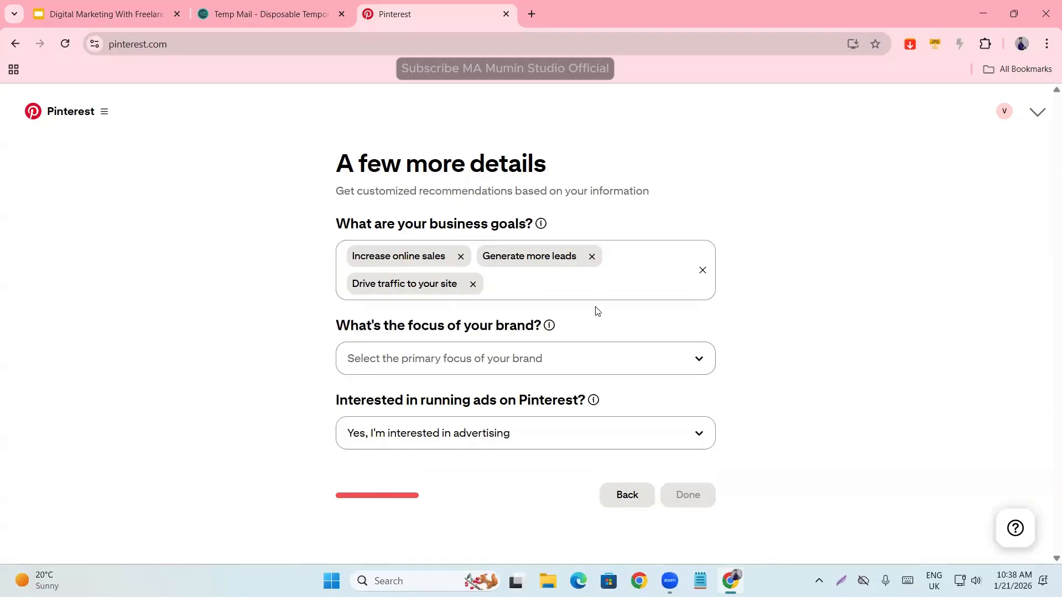
pyautogui.click(402, 356)
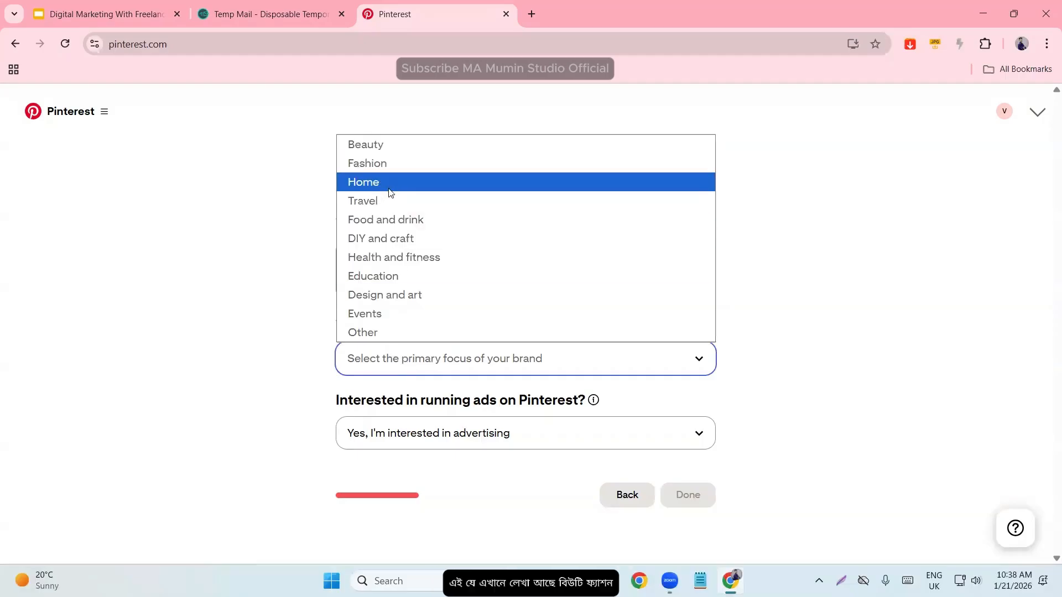
pyautogui.click(366, 164)
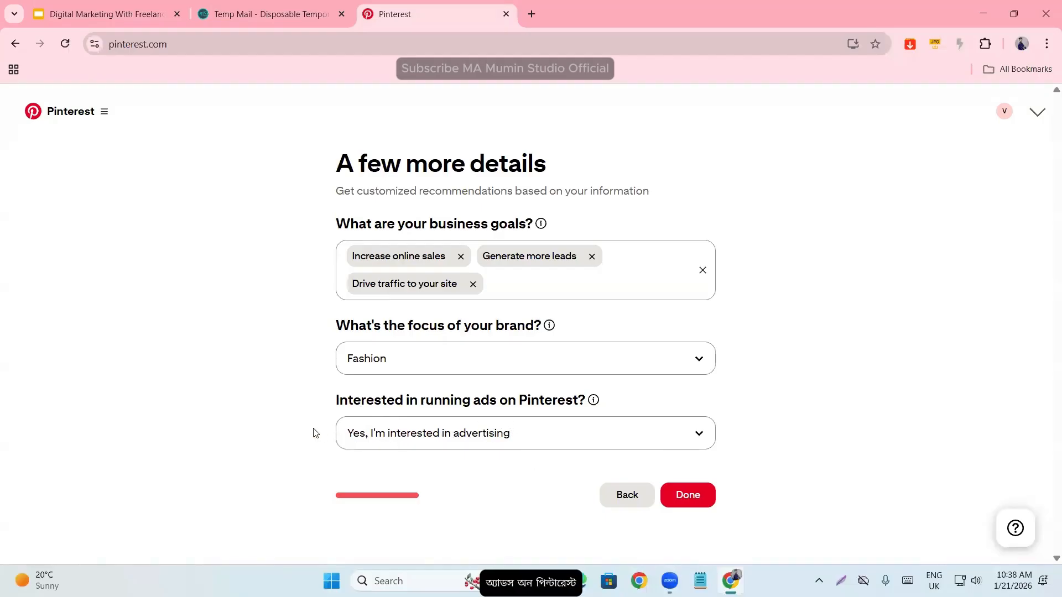
# - Keep the interest in advertising as Yes, submit the details, and dismiss the suggestions on where to start
pyautogui.click(397, 443)
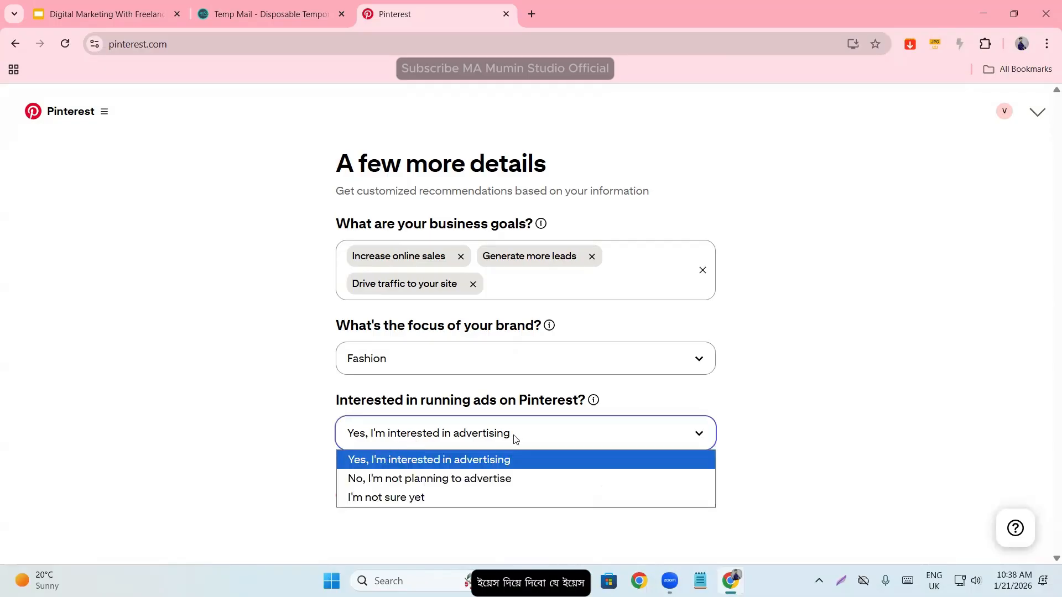
pyautogui.click(222, 437)
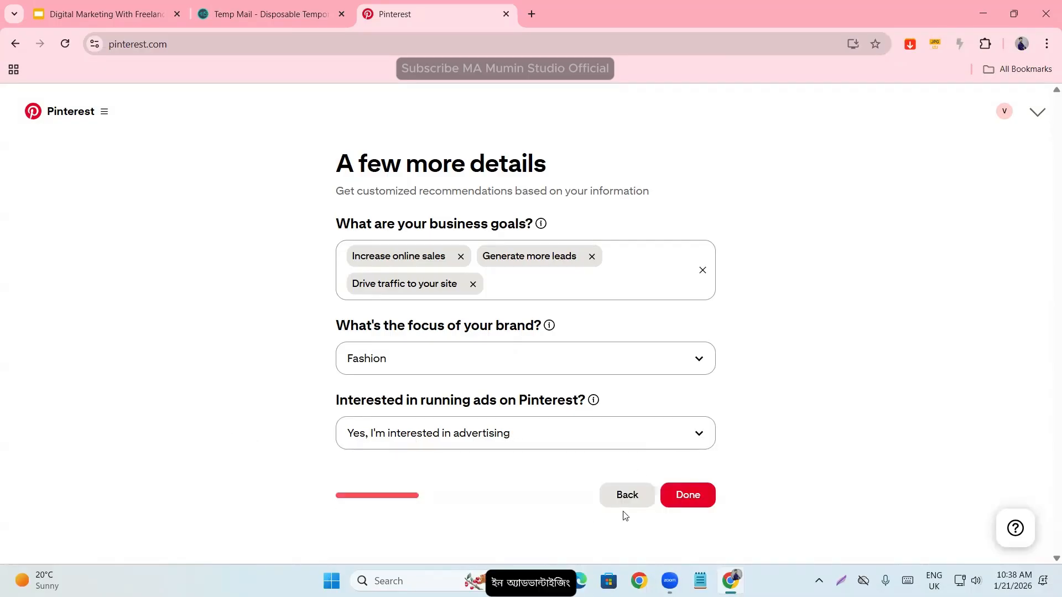
pyautogui.click(694, 497)
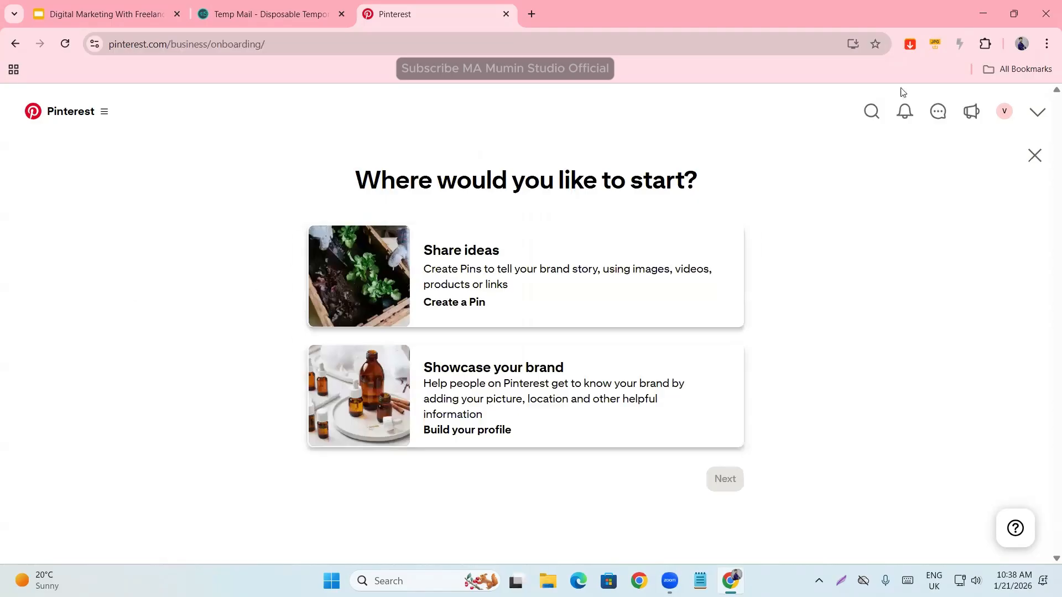
pyautogui.click(1032, 155)
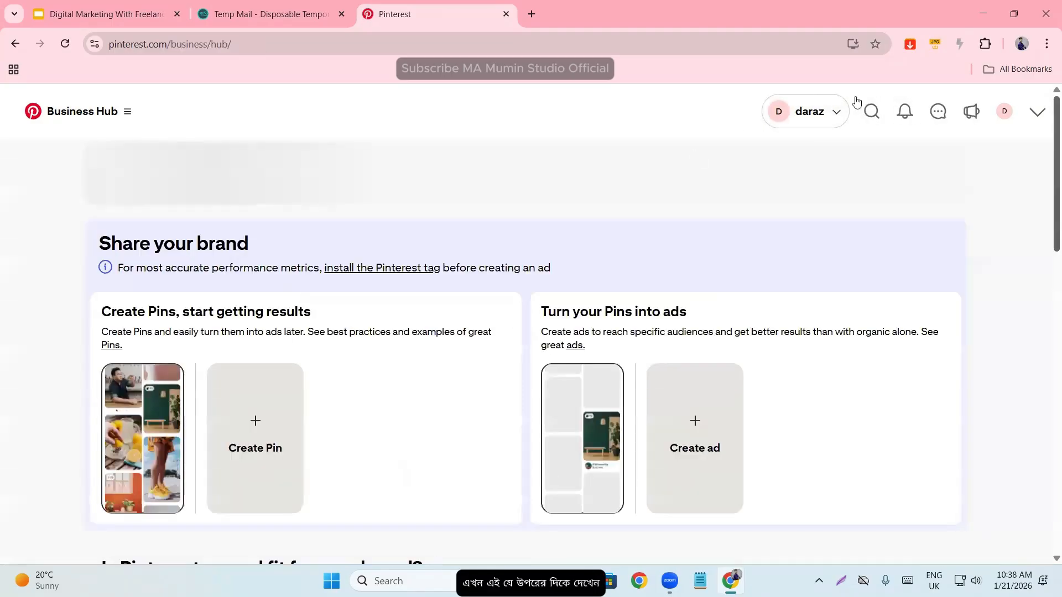
# - Check the ad accounts and profiles listed for the daraz business, and view the search suggestions
pyautogui.click(831, 120)
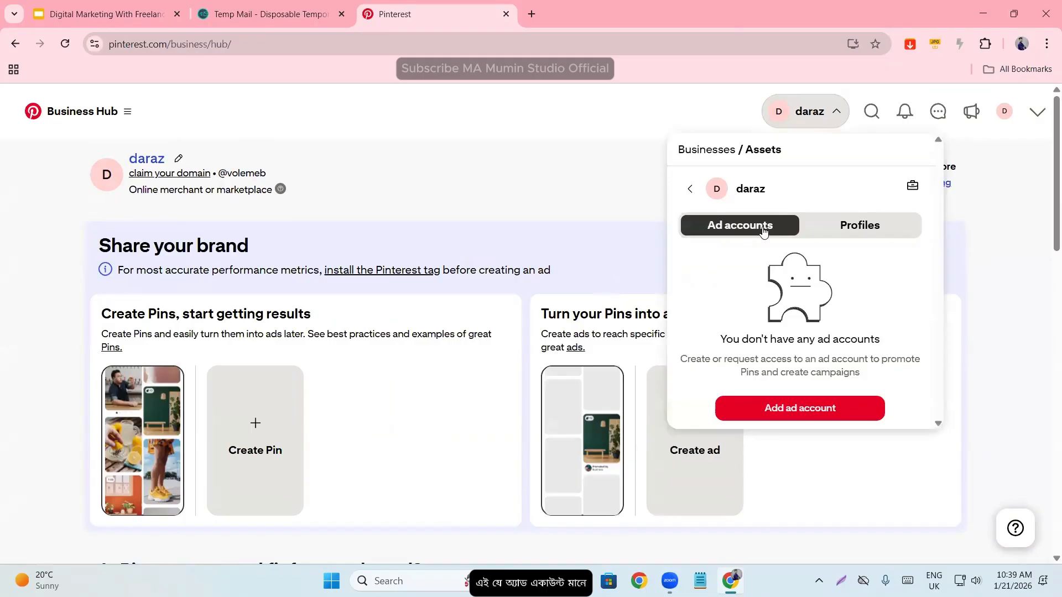
pyautogui.click(857, 234)
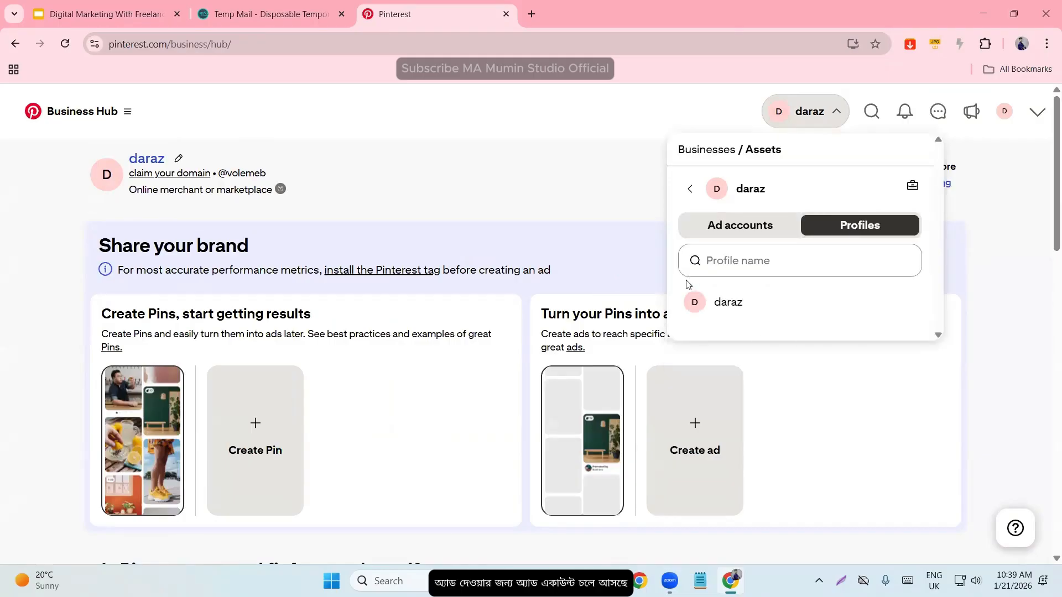
pyautogui.click(599, 205)
pyautogui.click(868, 117)
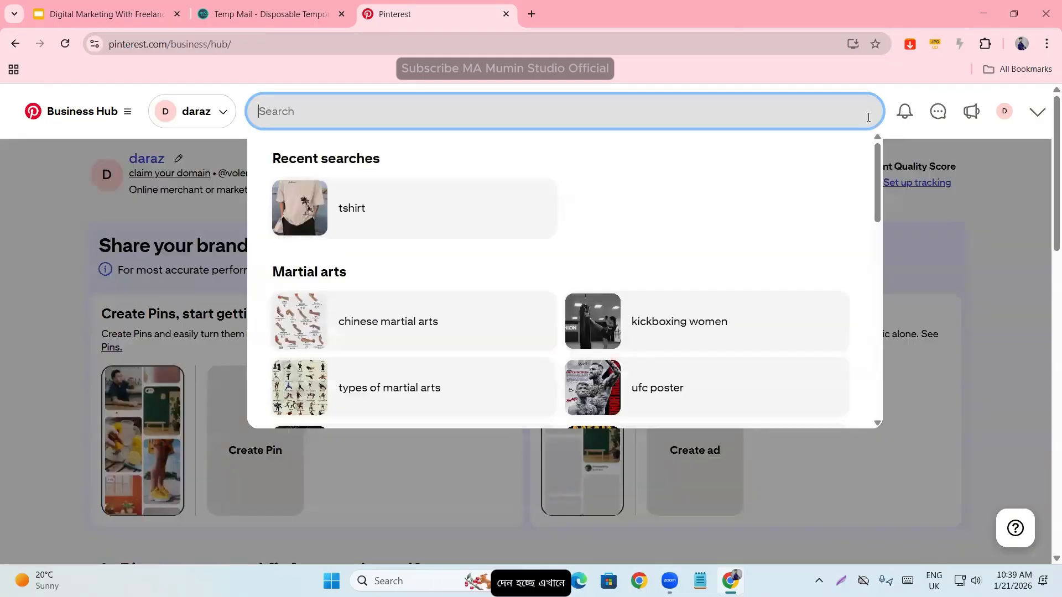
pyautogui.click(992, 205)
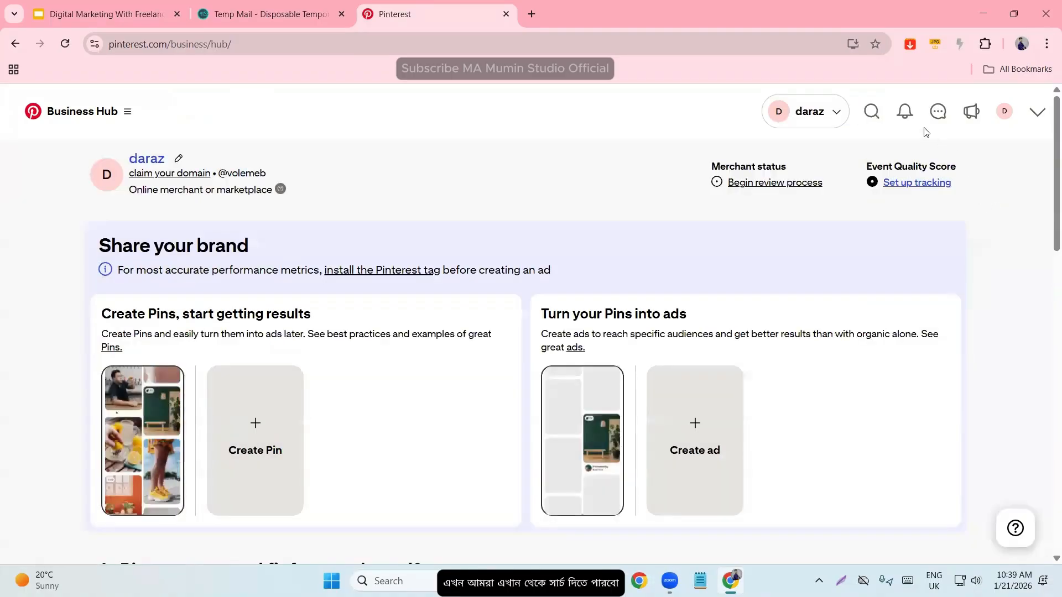
# - Look at the message inbox, close it, and view the Engagement page
pyautogui.click(938, 111)
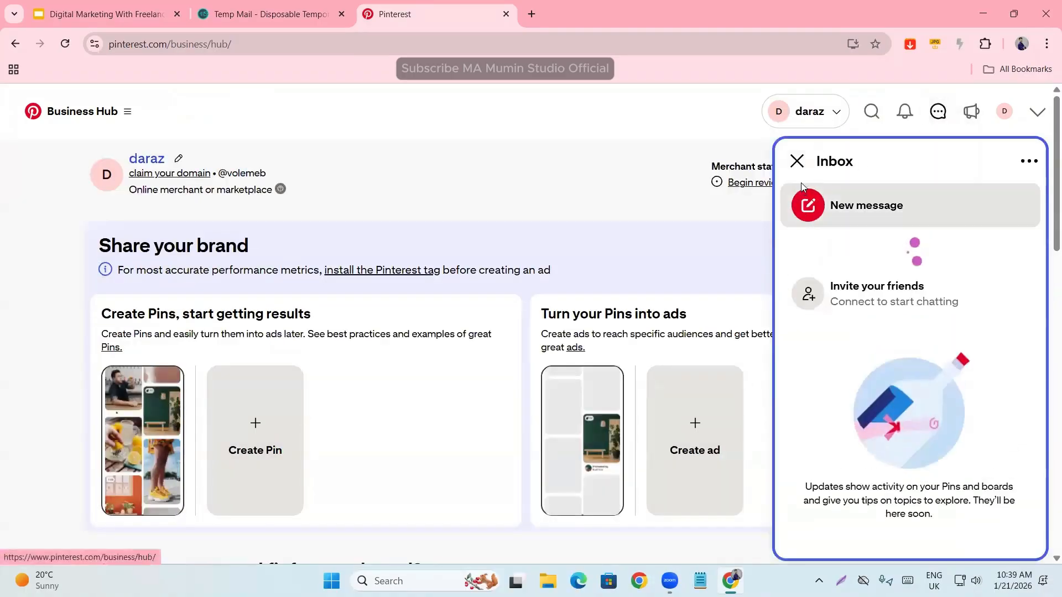
pyautogui.click(797, 161)
pyautogui.click(971, 111)
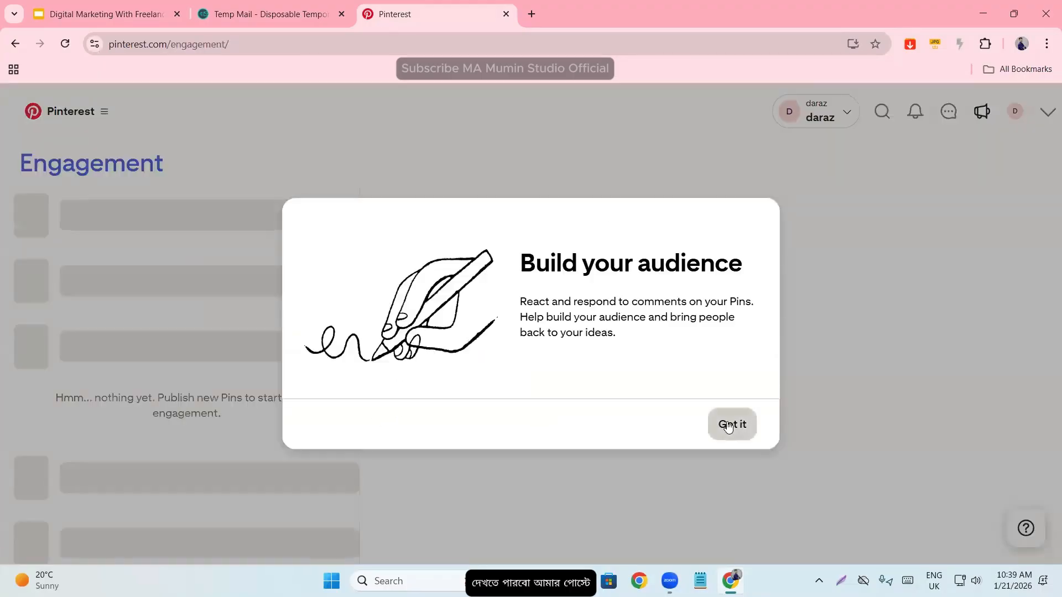
pyautogui.click(726, 422)
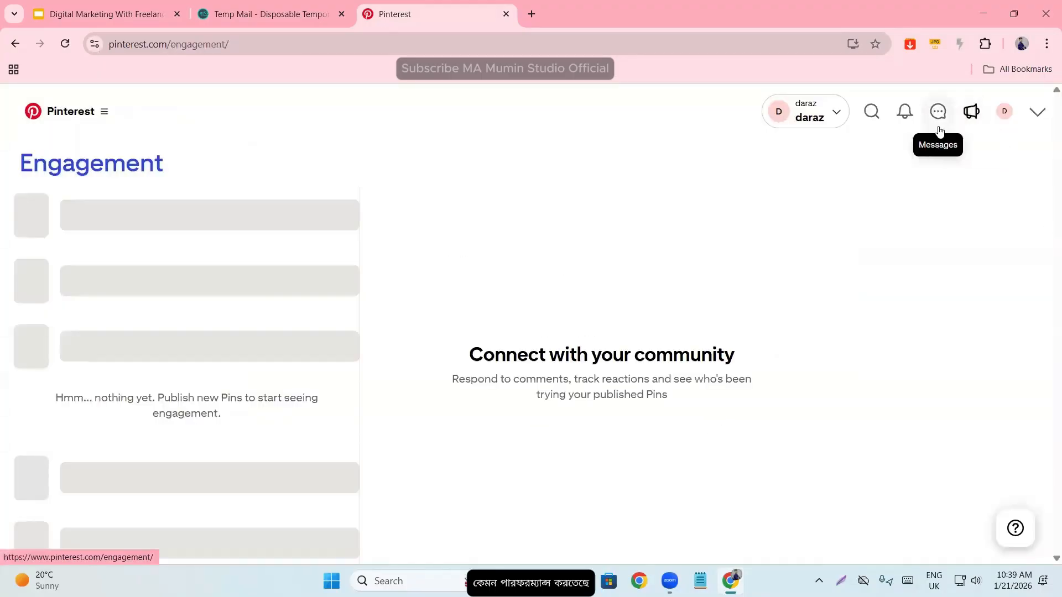
# - Open the business profile and examine its created Pins, display name and username
pyautogui.click(999, 117)
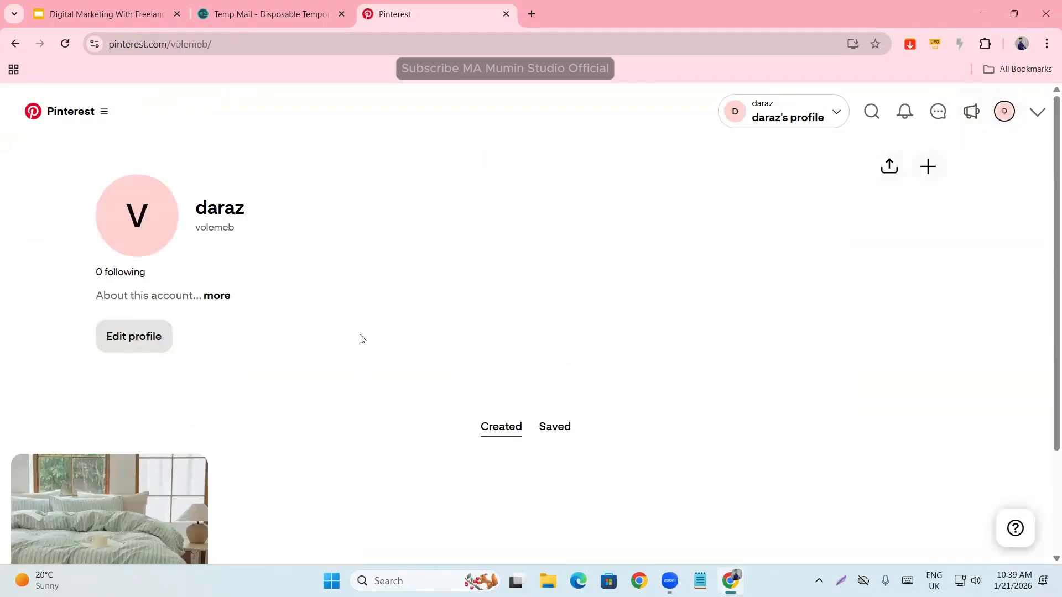
pyautogui.scroll(-2, 313, 436)
pyautogui.scroll(2, 257, 458)
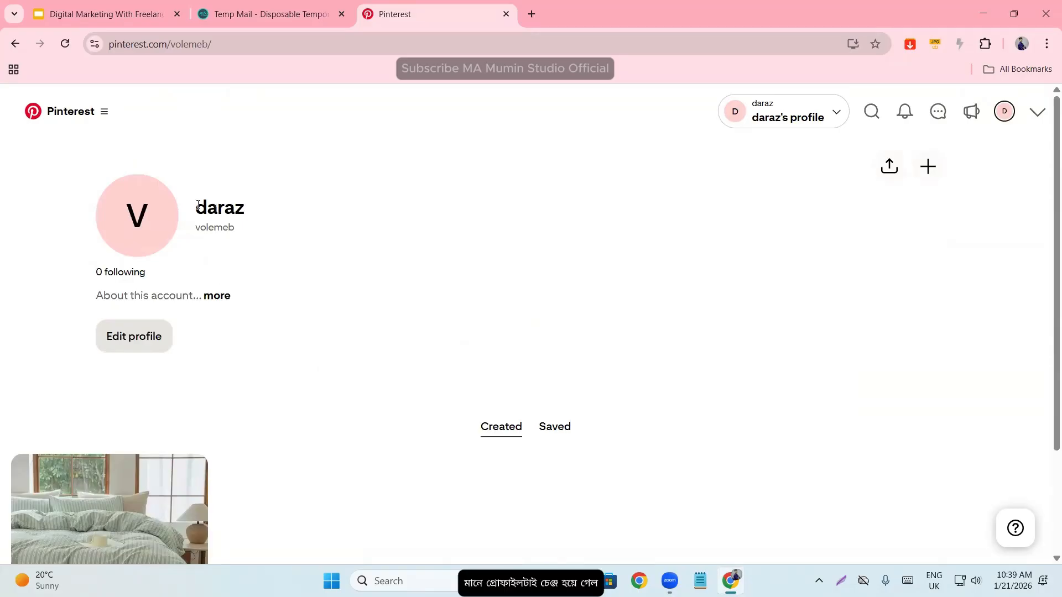
pyautogui.moveTo(197, 205); pyautogui.dragTo(266, 209)
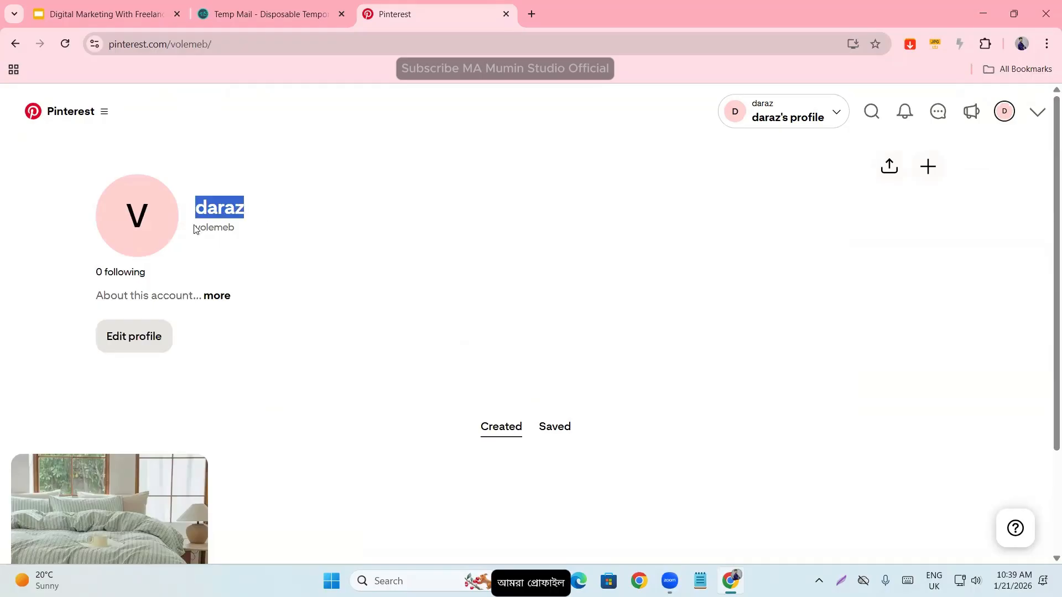
pyautogui.moveTo(194, 229); pyautogui.dragTo(252, 228)
pyautogui.click(254, 226)
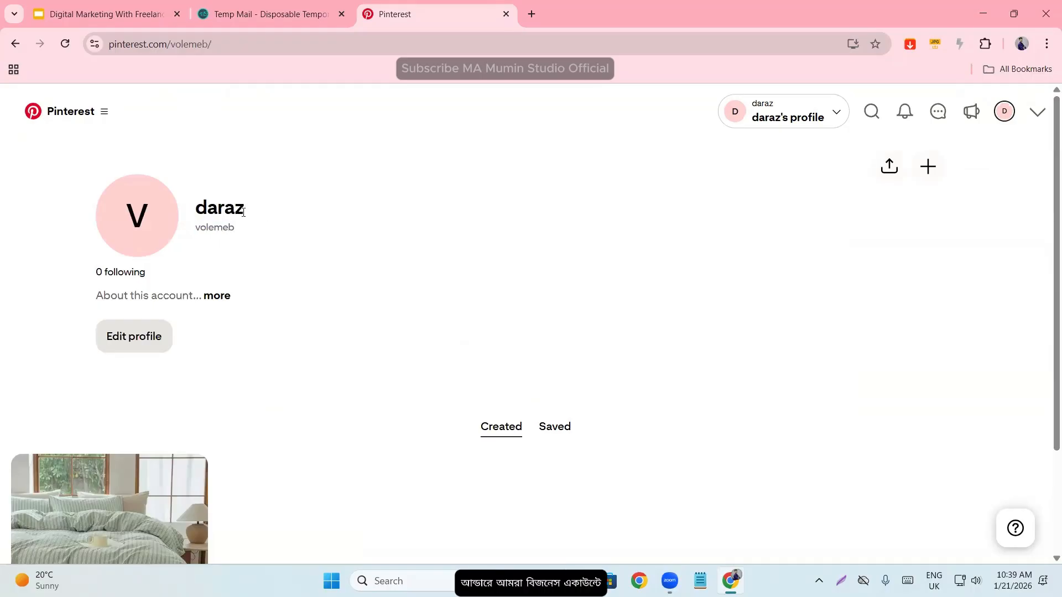
pyautogui.moveTo(197, 230); pyautogui.dragTo(241, 234)
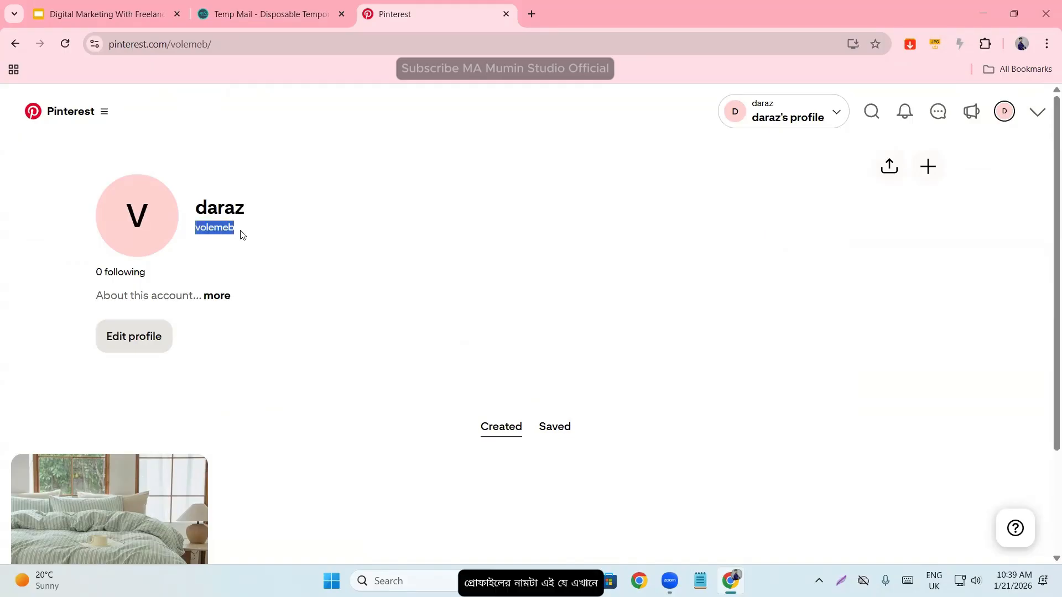
pyautogui.click(203, 227)
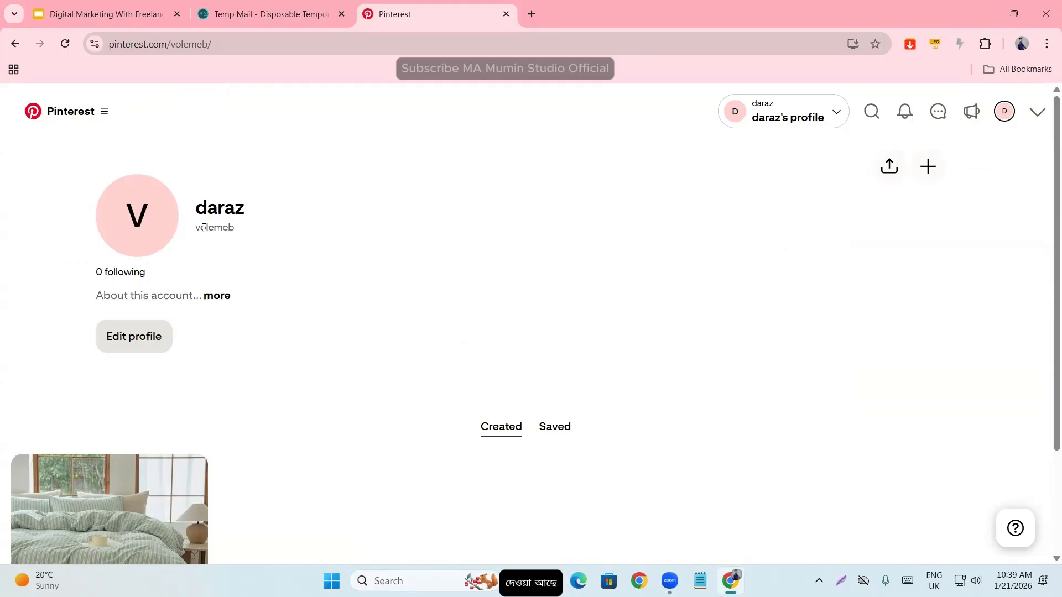
pyautogui.doubleClick(203, 228)
pyautogui.doubleClick(205, 205)
pyautogui.click(205, 230)
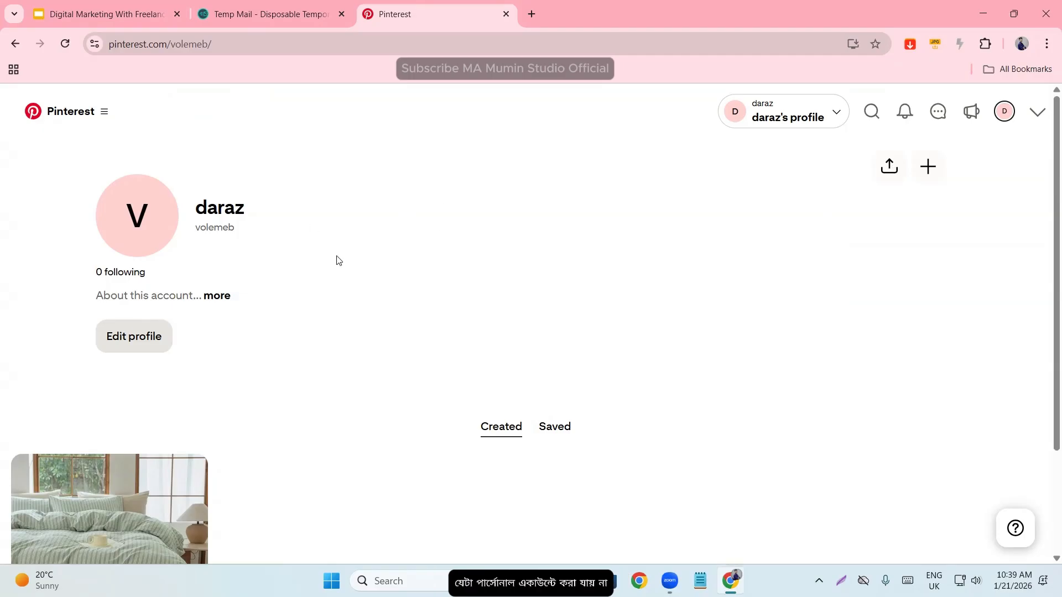
# - View the About details of the daraz profile and close them
pyautogui.click(216, 296)
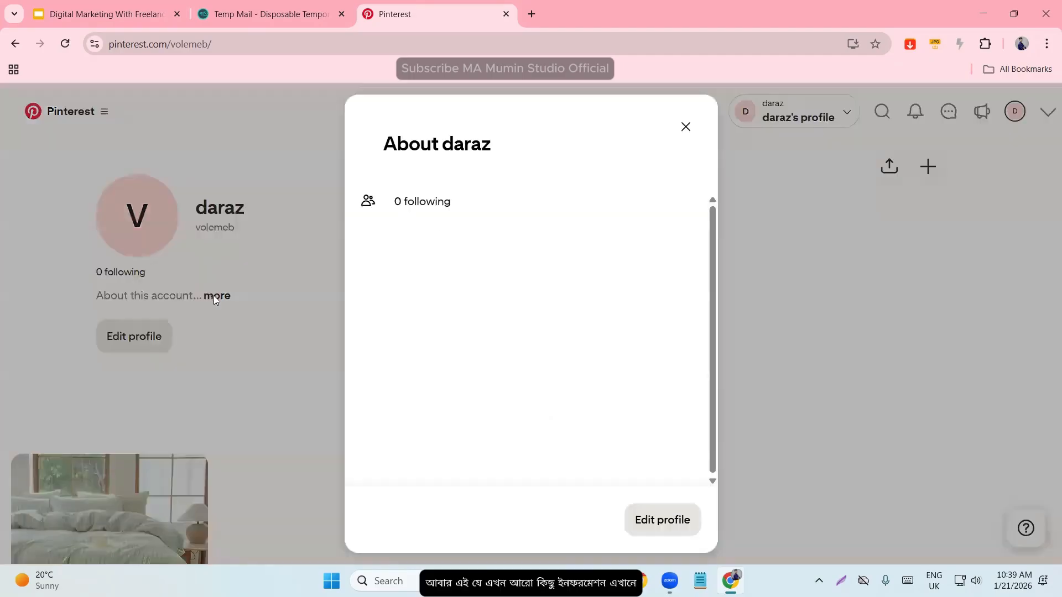
pyautogui.scroll(-1, 406, 324)
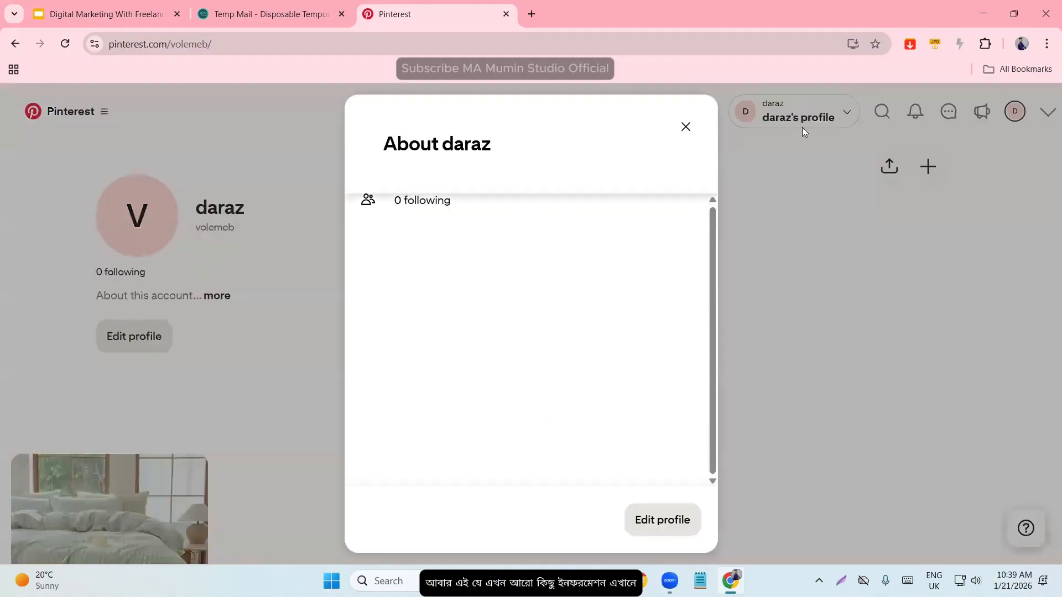
pyautogui.click(685, 128)
# - Examine the website, contact and address fields in the profile editing settings, and return to the profile
pyautogui.click(147, 336)
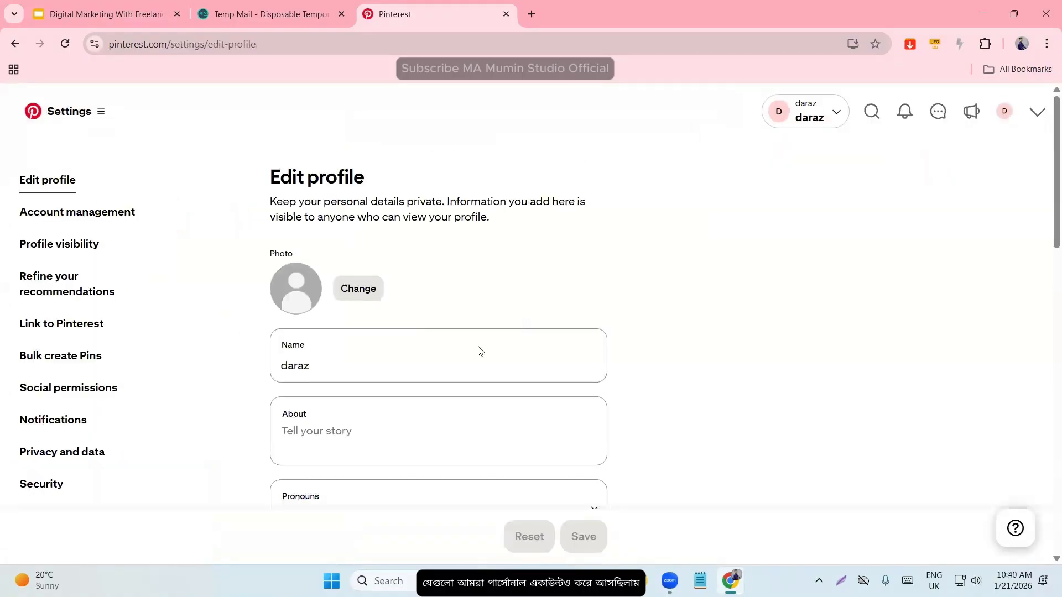
pyautogui.scroll(-8, 480, 351)
pyautogui.scroll(-4, 422, 247)
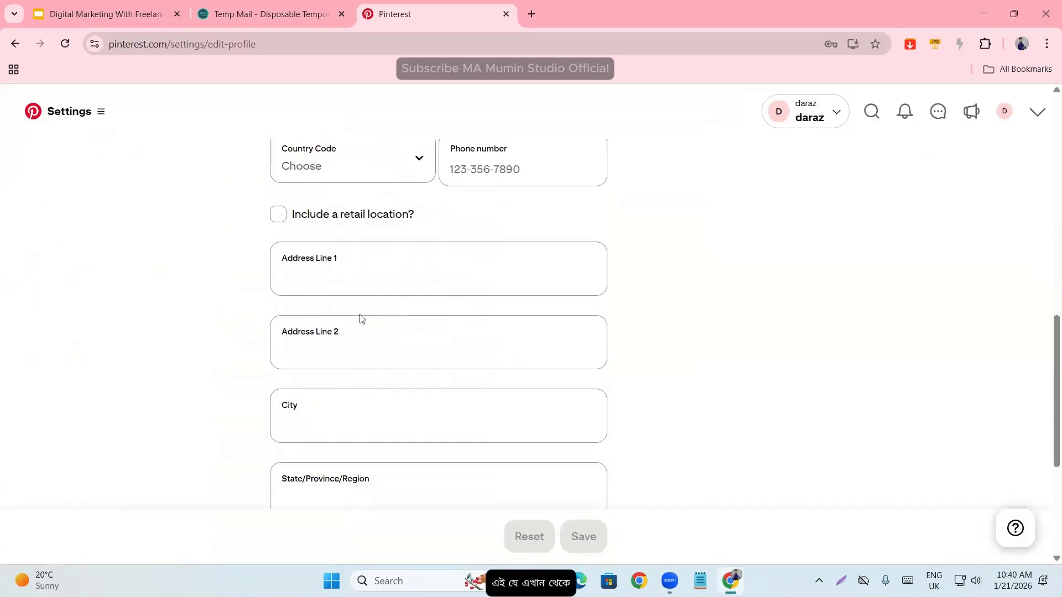
pyautogui.scroll(5, 291, 324)
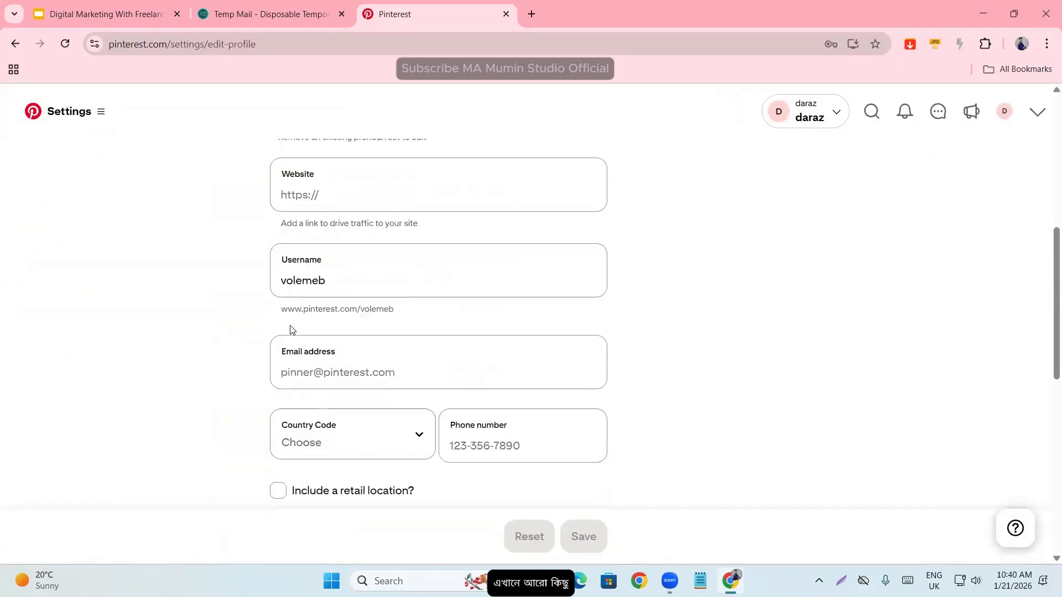
pyautogui.click(323, 374)
pyautogui.scroll(-3, 260, 365)
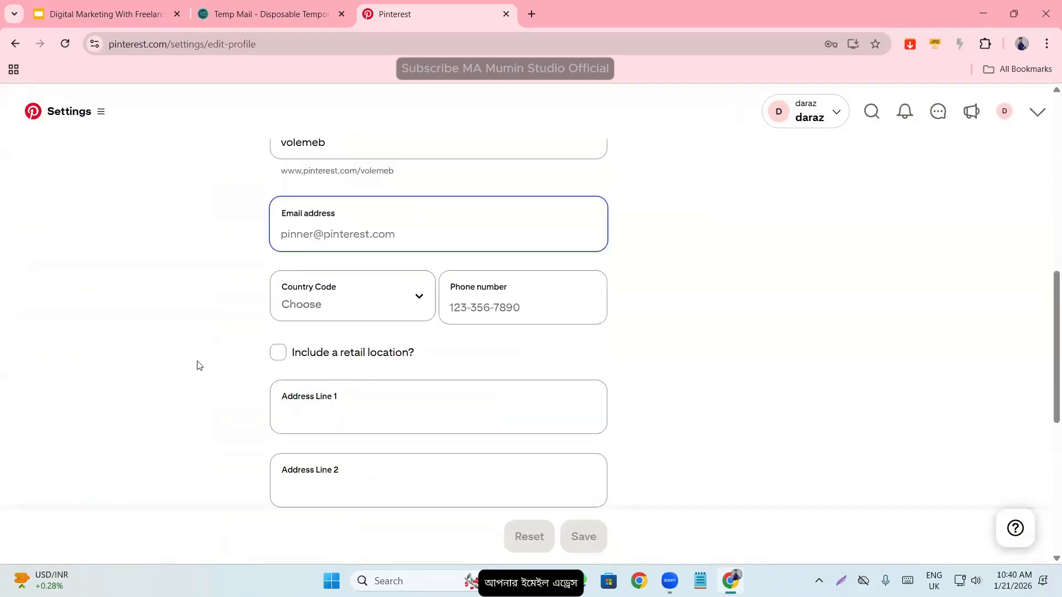
pyautogui.click(197, 363)
pyautogui.scroll(-6, 463, 330)
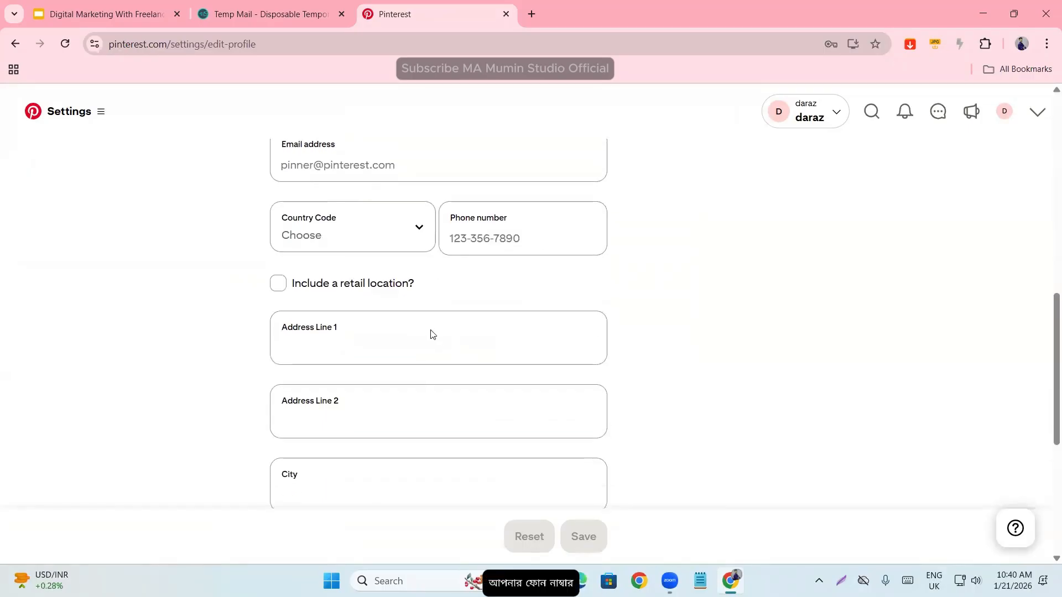
pyautogui.scroll(15, 421, 324)
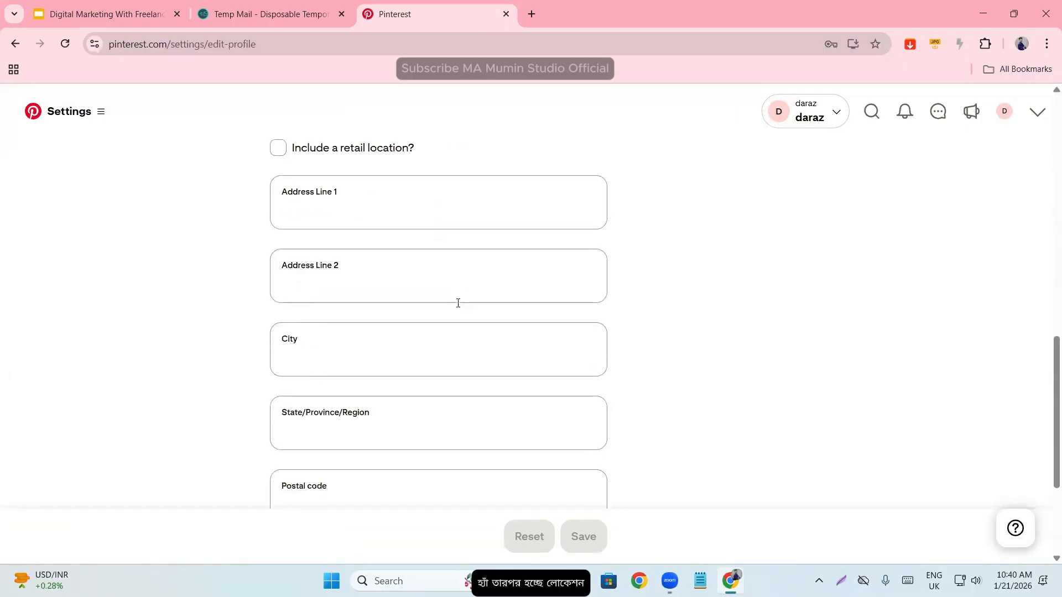
pyautogui.click(13, 44)
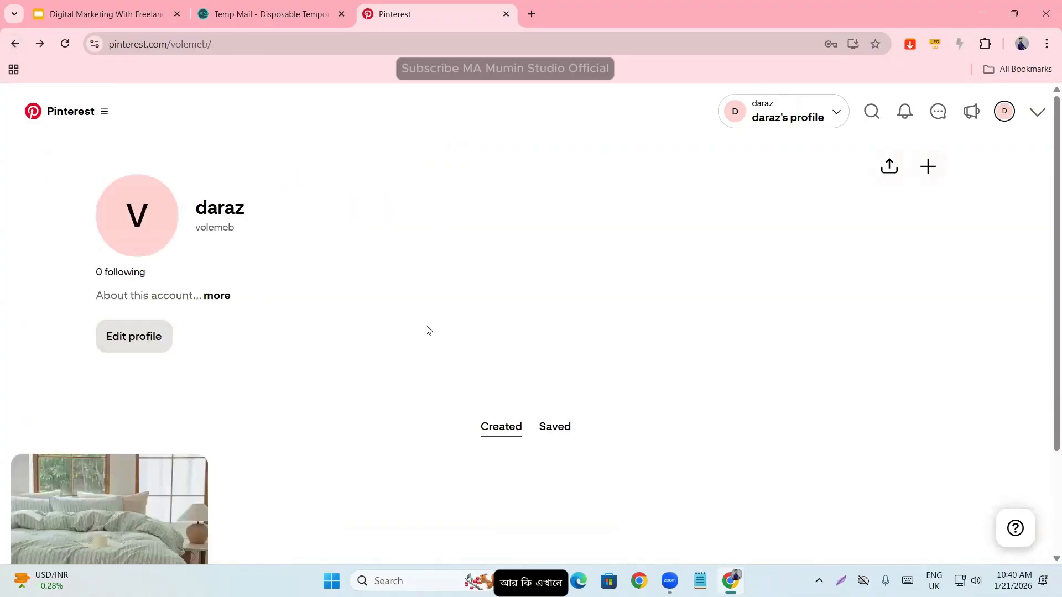
# - Open the business account's main navigation and examine the Create content options
pyautogui.click(115, 118)
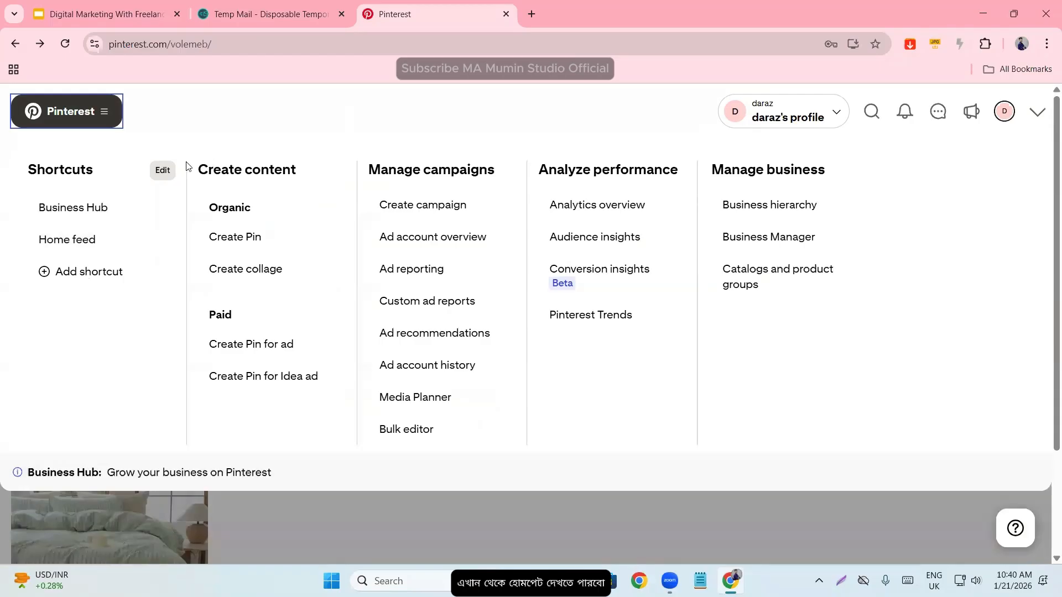
pyautogui.moveTo(188, 166); pyautogui.dragTo(313, 168)
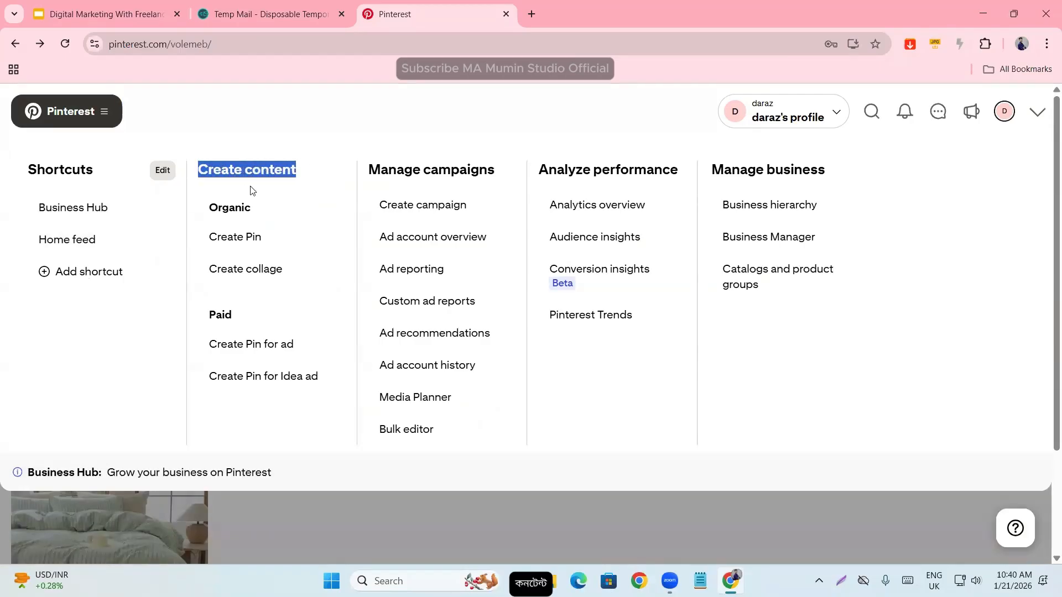
pyautogui.click(251, 191)
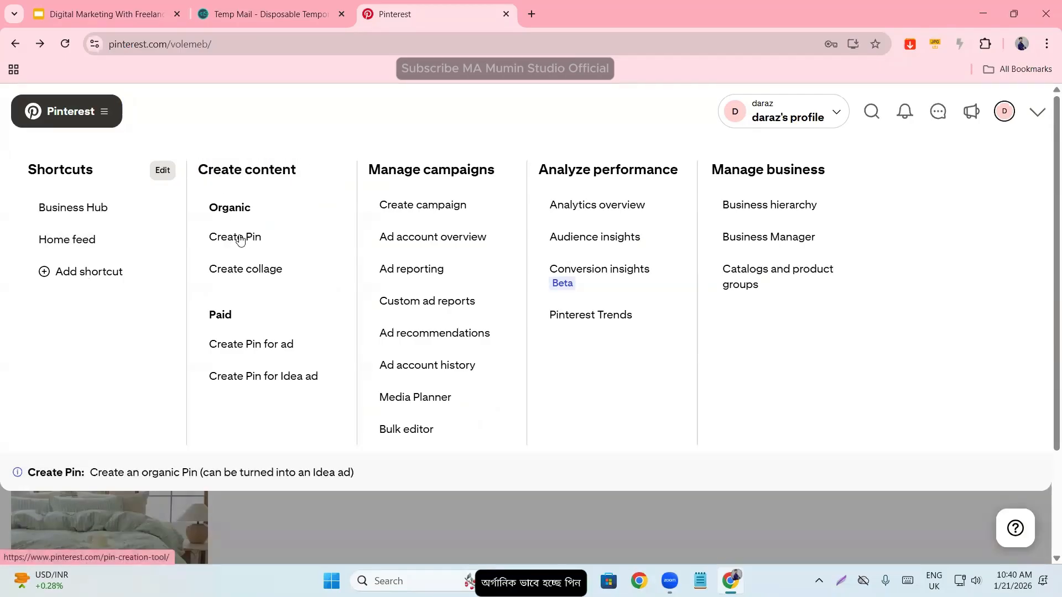
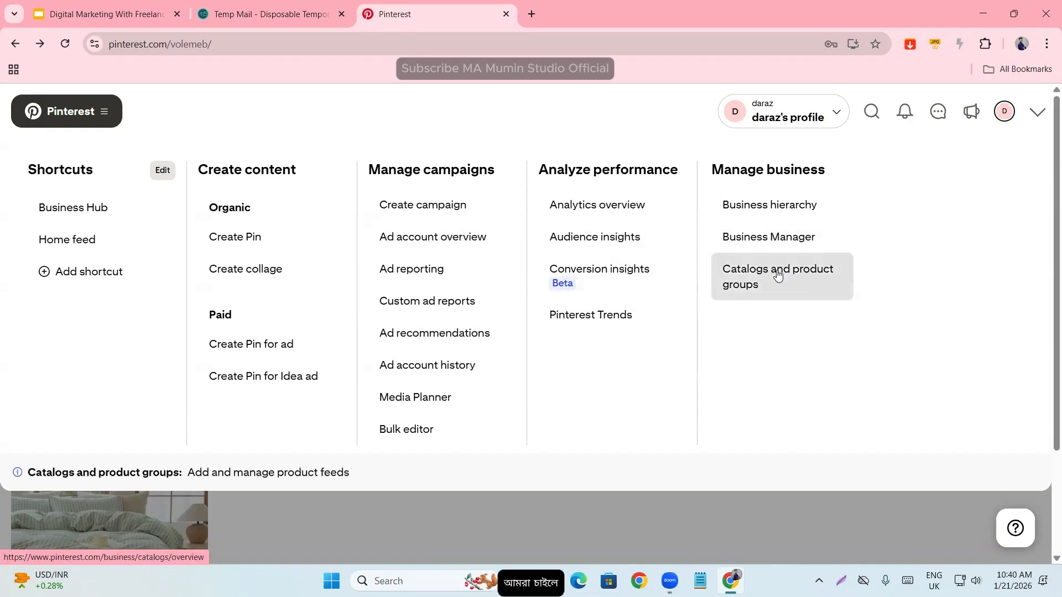
# - Close the main navigation and view the created Pin on the daraz profile
pyautogui.click(679, 105)
pyautogui.scroll(-2, 109, 370)
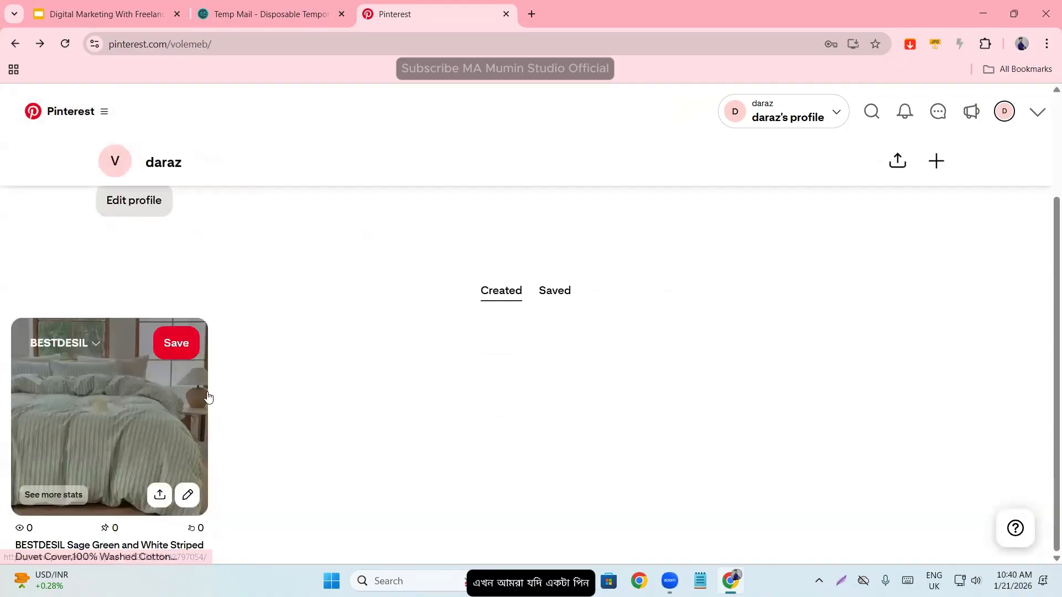
pyautogui.scroll(2, 895, 172)
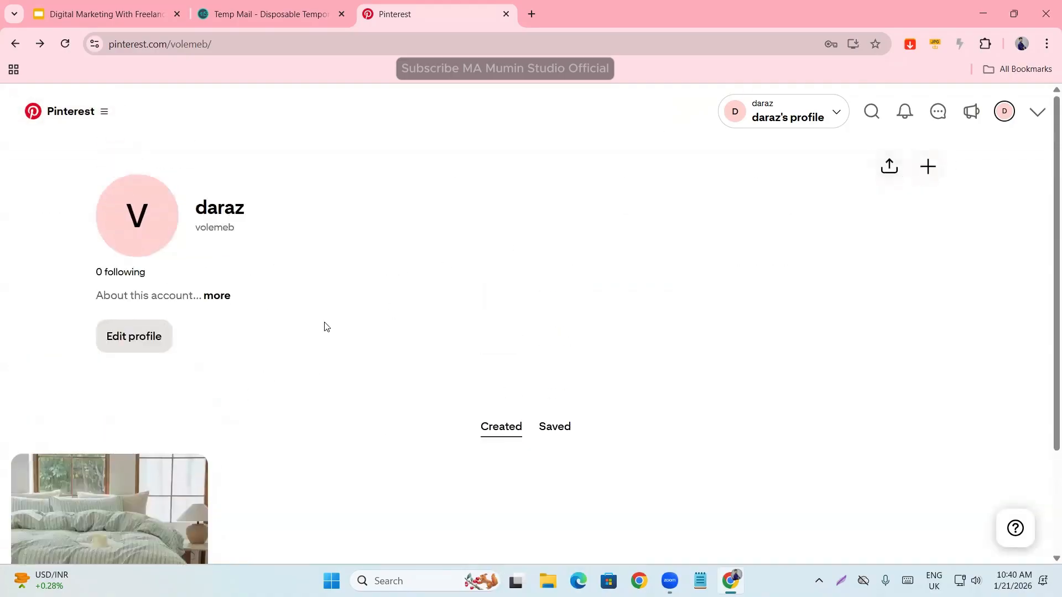
# - Start a new organic Pin and upload the Screenshot_2 image from the Desktop
pyautogui.click(100, 108)
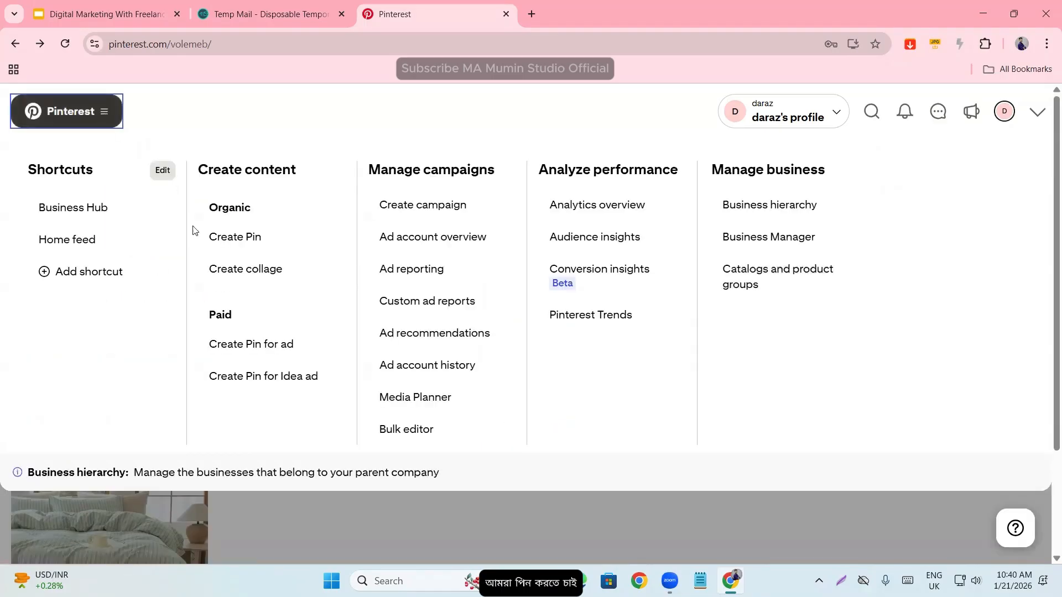
pyautogui.click(236, 245)
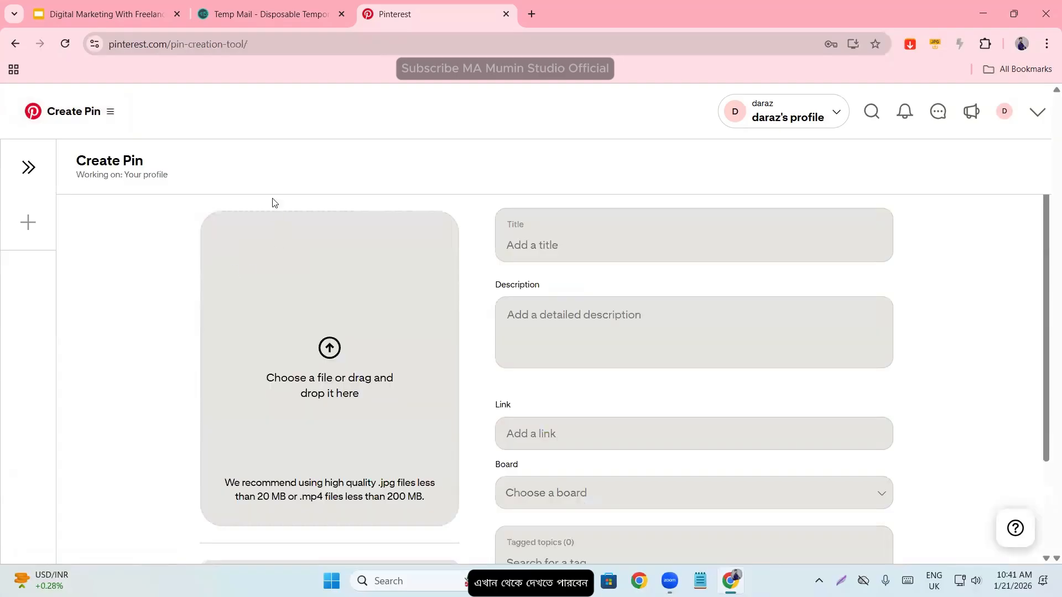
pyautogui.click(326, 339)
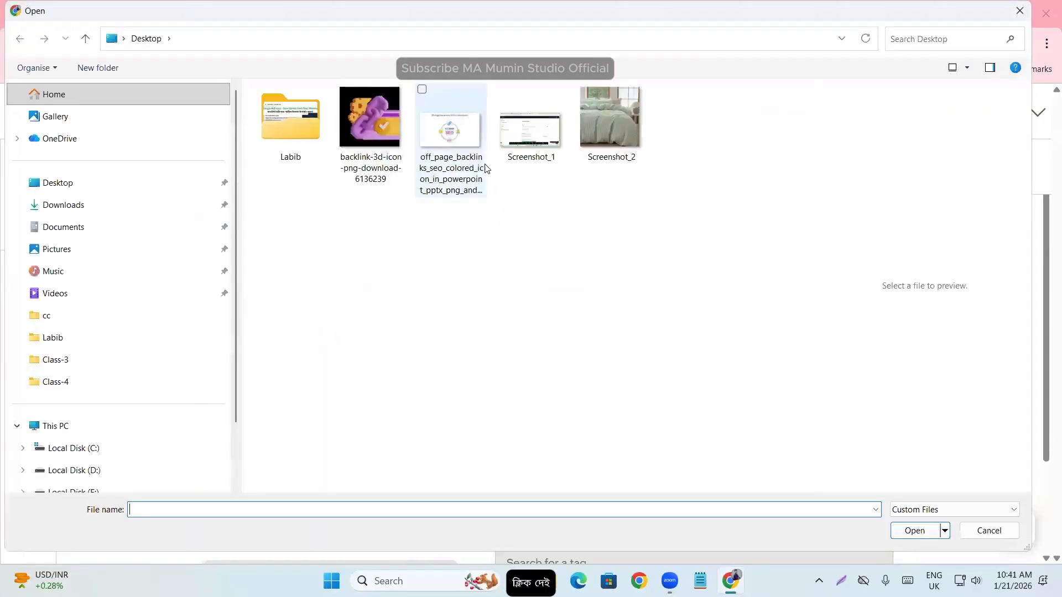
pyautogui.click(552, 160)
pyautogui.click(619, 122)
pyautogui.doubleClick(619, 121)
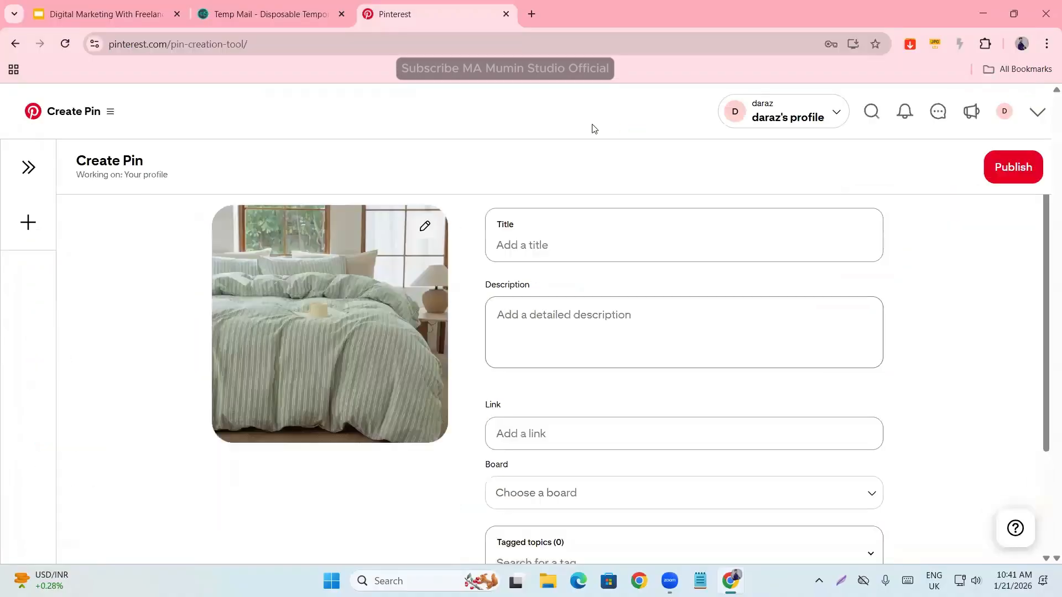
# - Examine the new Pin's title, description and link fields and the list of available boards
pyautogui.click(557, 234)
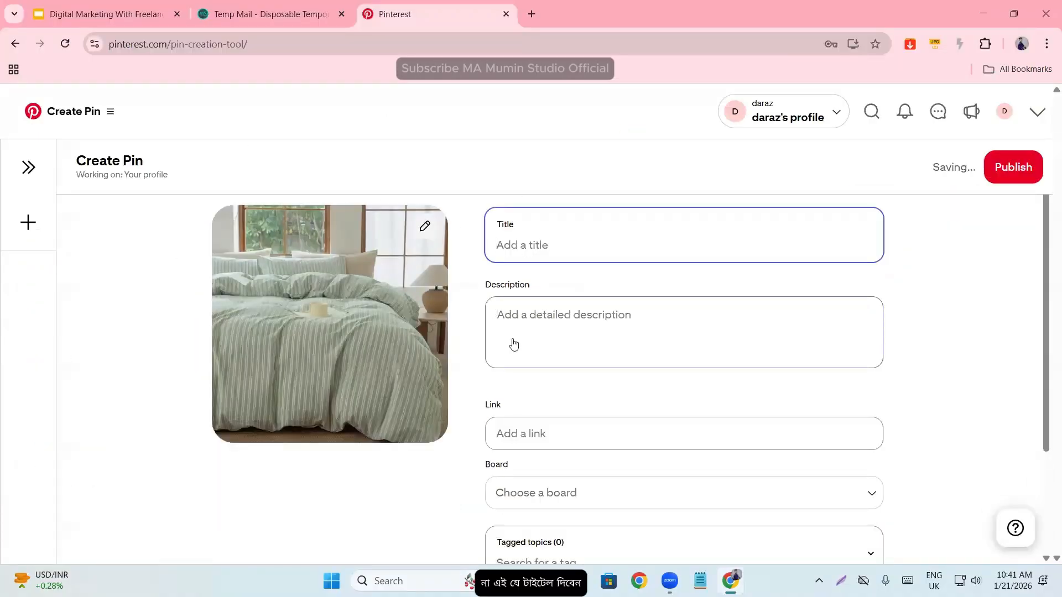
pyautogui.click(550, 322)
pyautogui.scroll(-1, 520, 405)
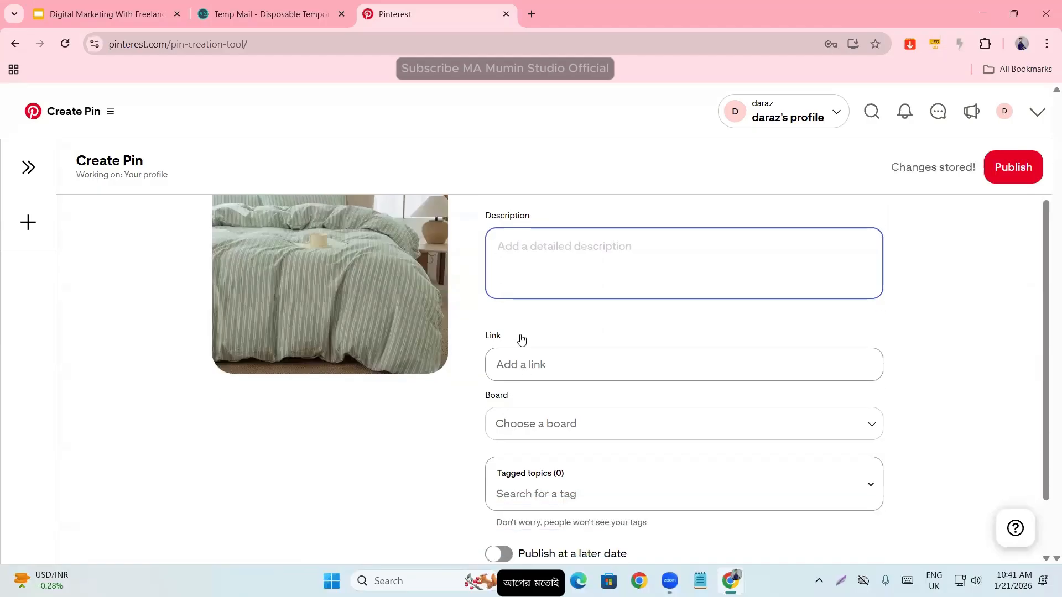
pyautogui.click(500, 363)
pyautogui.click(525, 424)
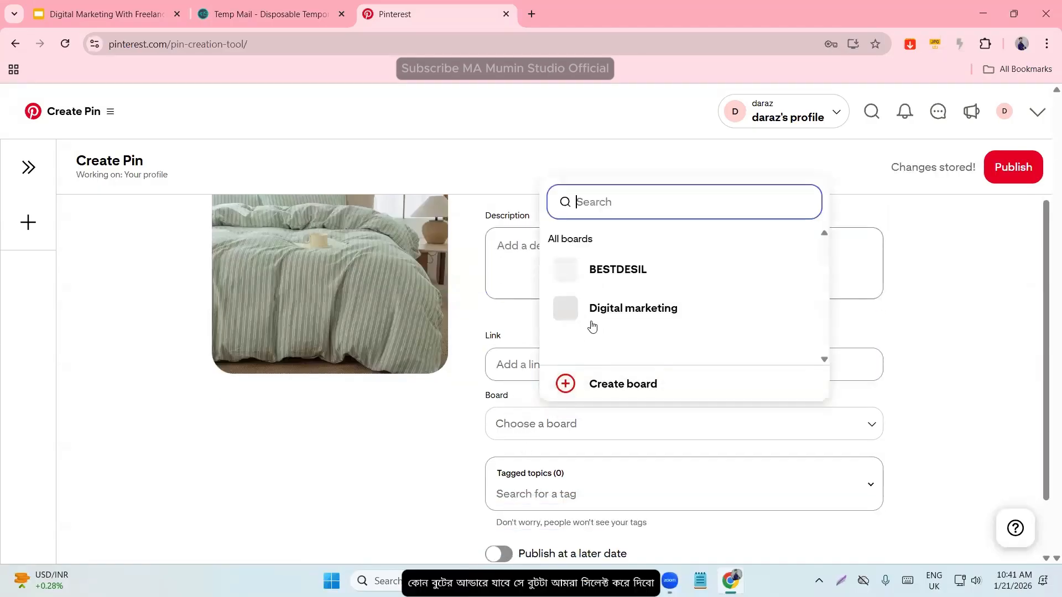
pyautogui.click(410, 463)
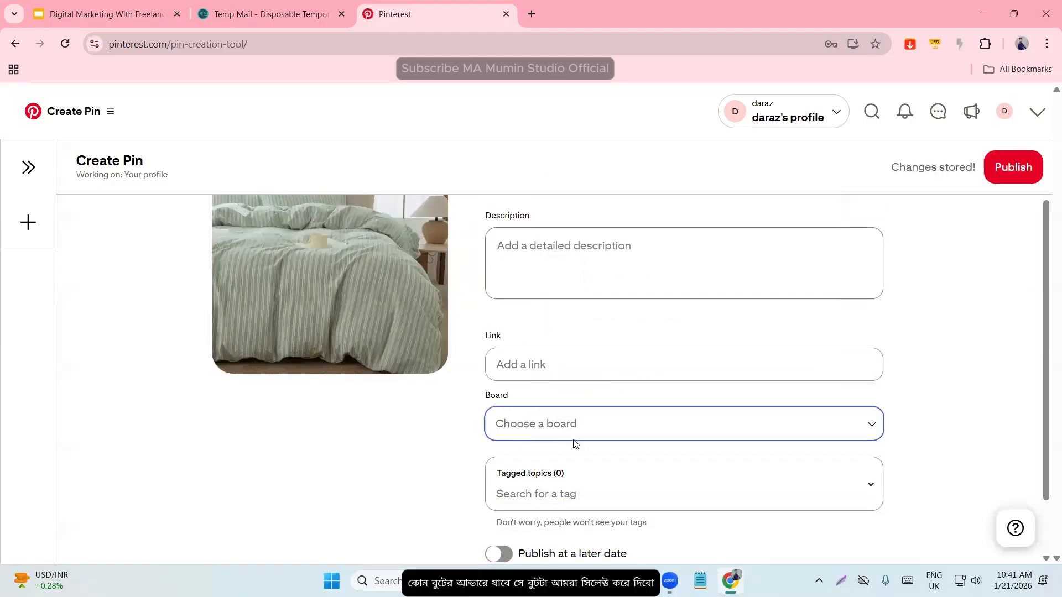
# - Enable publishing the Pin at a later date and examine the selectable dates and times
pyautogui.scroll(-1, 573, 442)
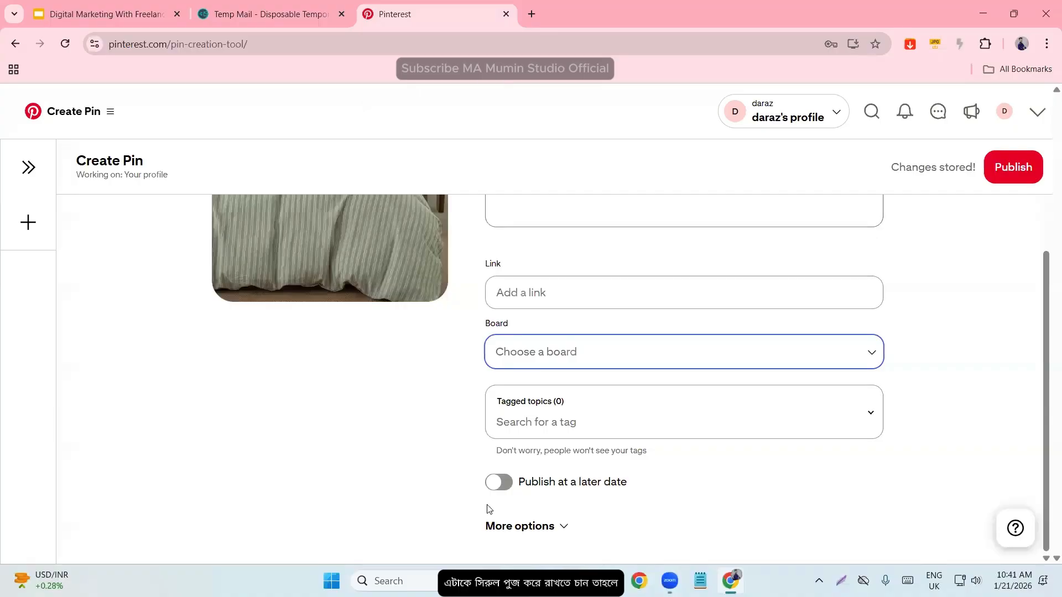
pyautogui.click(501, 484)
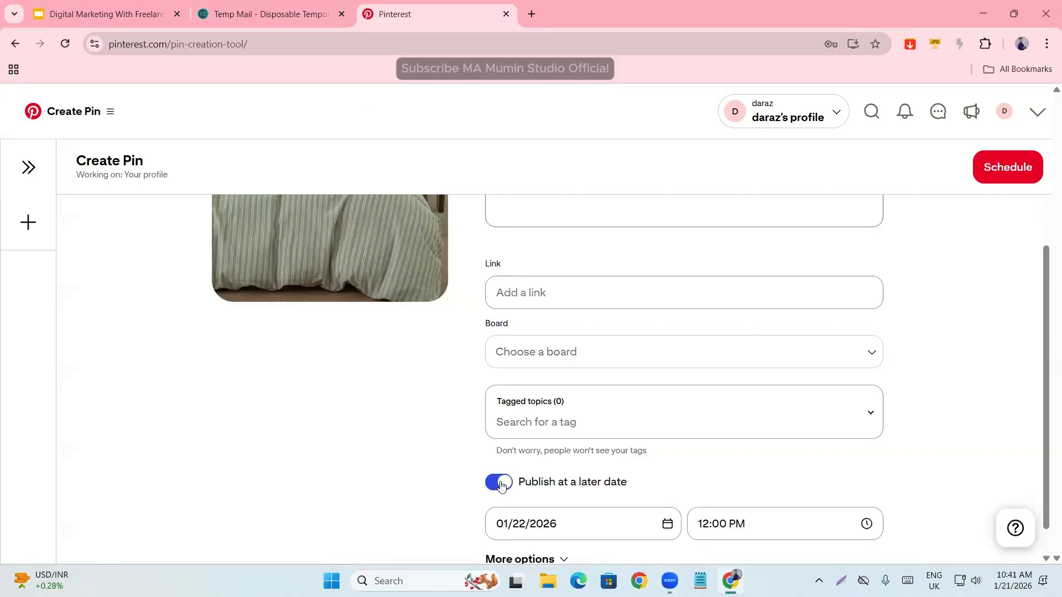
pyautogui.scroll(-1, 642, 393)
pyautogui.click(499, 491)
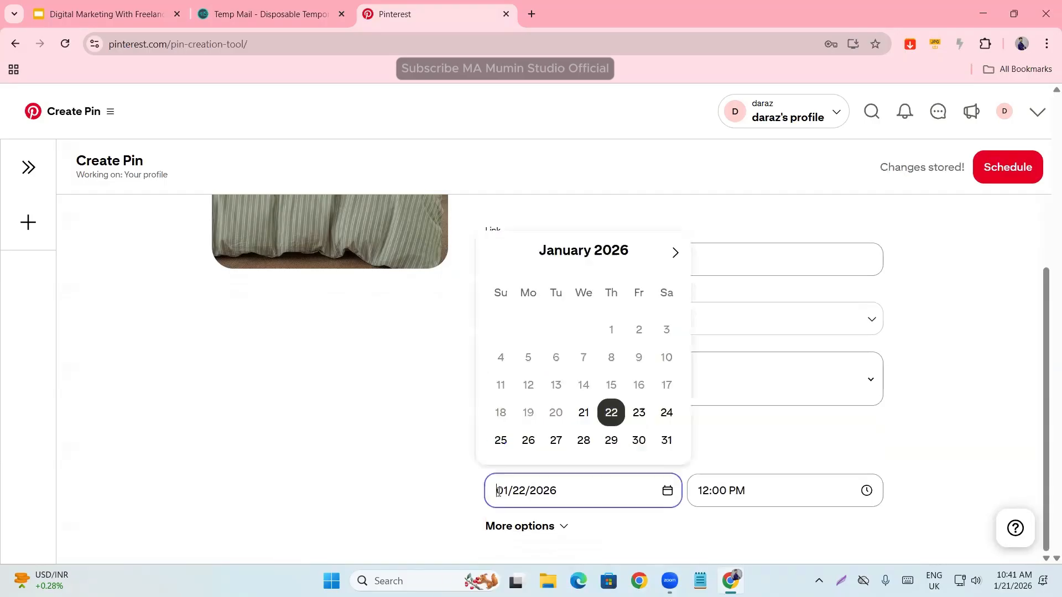
pyautogui.click(725, 498)
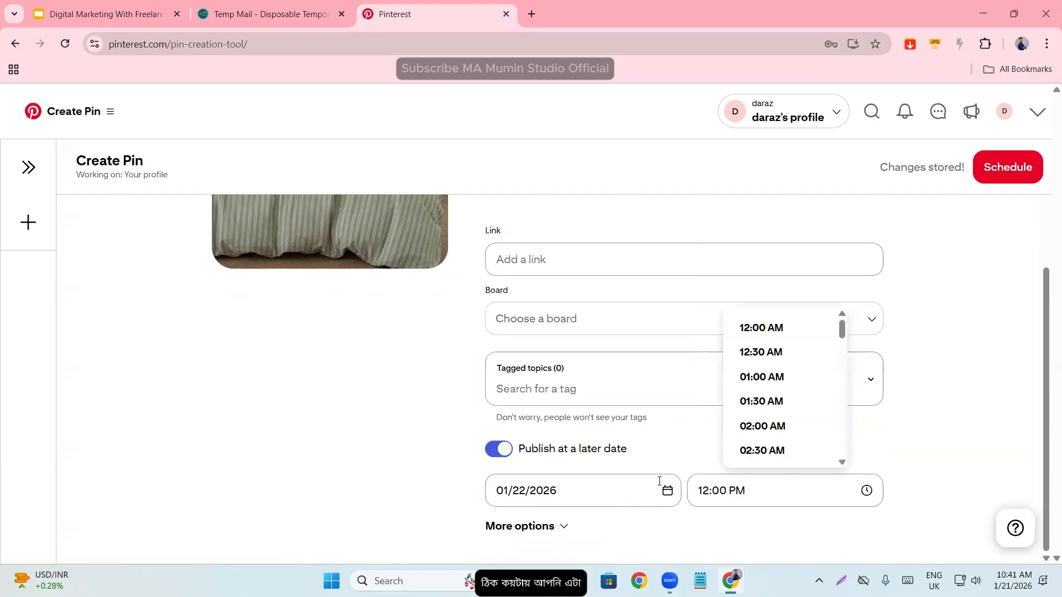
pyautogui.scroll(-10, 789, 423)
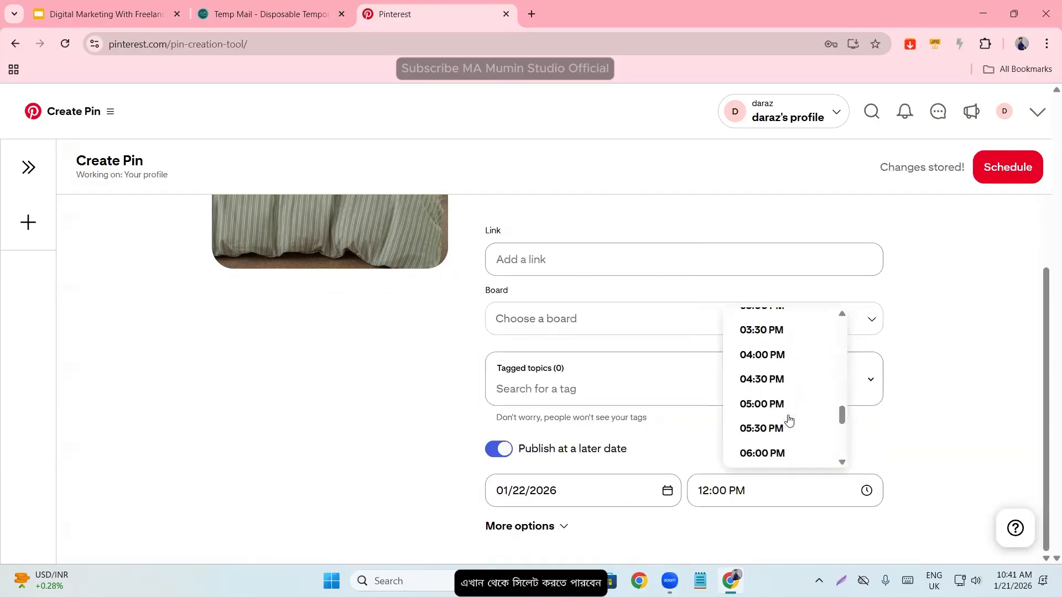
pyautogui.scroll(-4, 790, 420)
pyautogui.scroll(13, 789, 420)
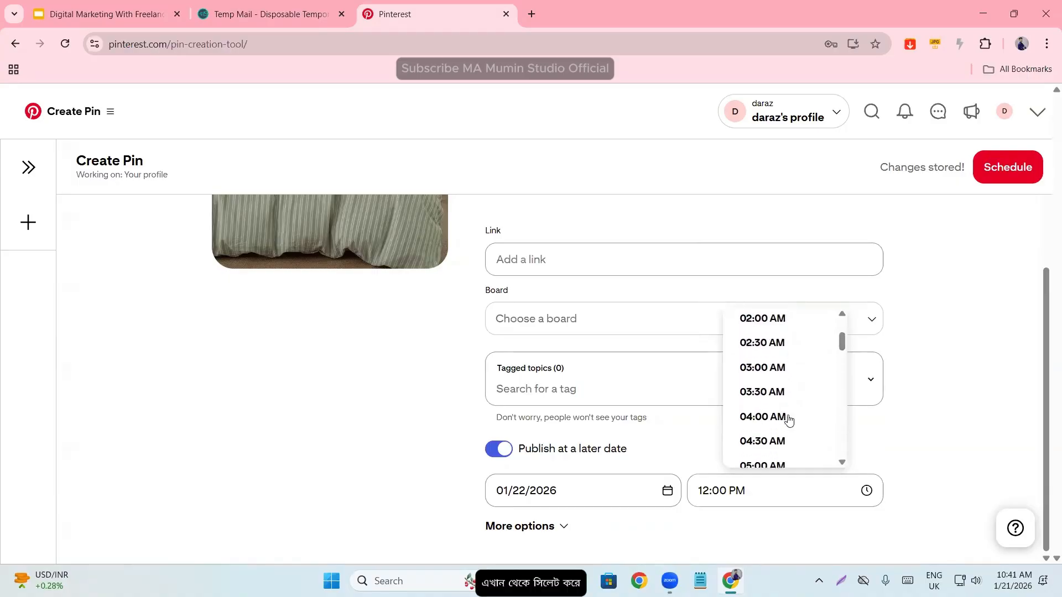
pyautogui.click(990, 419)
# - Review the Pin form and expand its additional options to examine the comment, similar products and alt text settings
pyautogui.scroll(3, 848, 435)
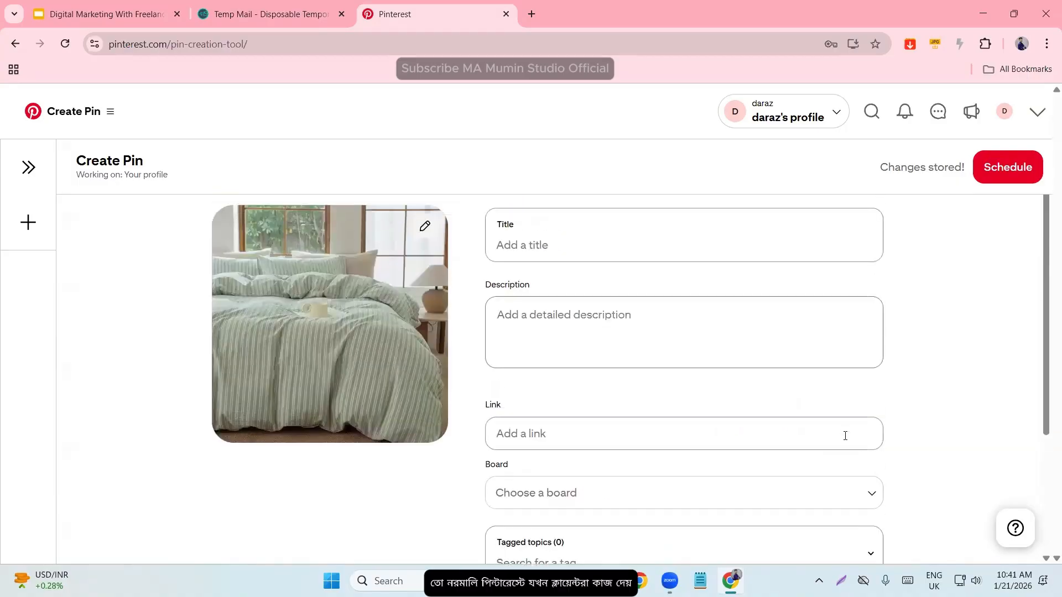
pyautogui.scroll(-3, 804, 387)
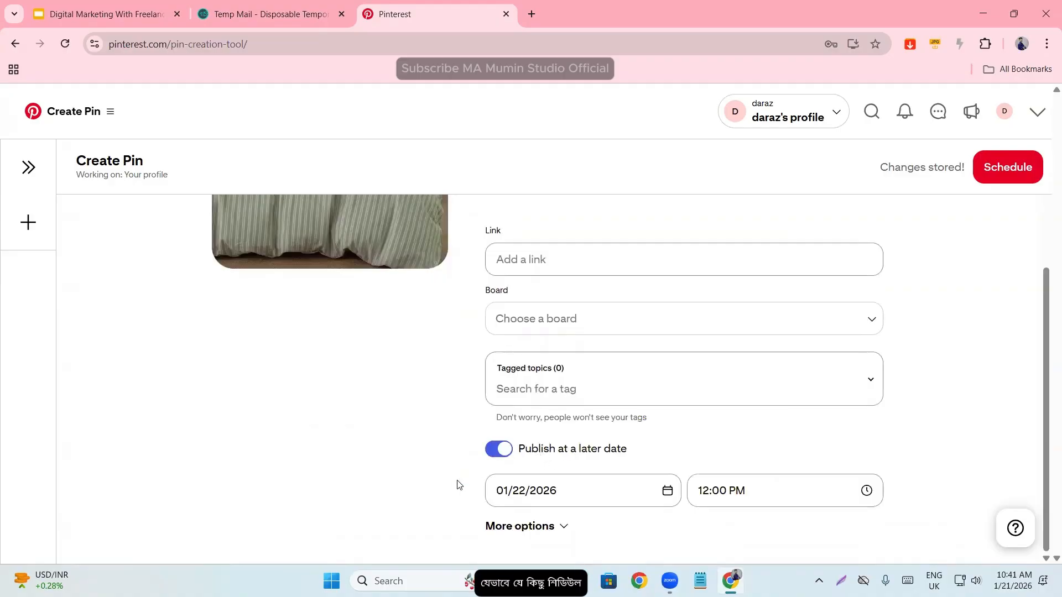
pyautogui.scroll(1, 712, 477)
pyautogui.scroll(3, 699, 474)
pyautogui.scroll(-3, 699, 474)
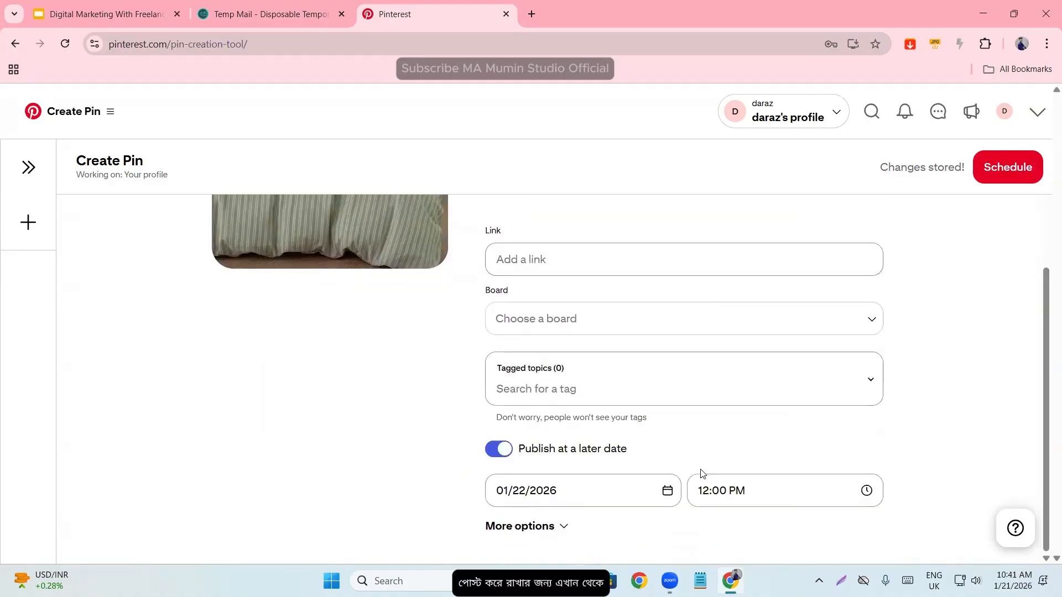
pyautogui.click(545, 526)
pyautogui.scroll(-3, 714, 409)
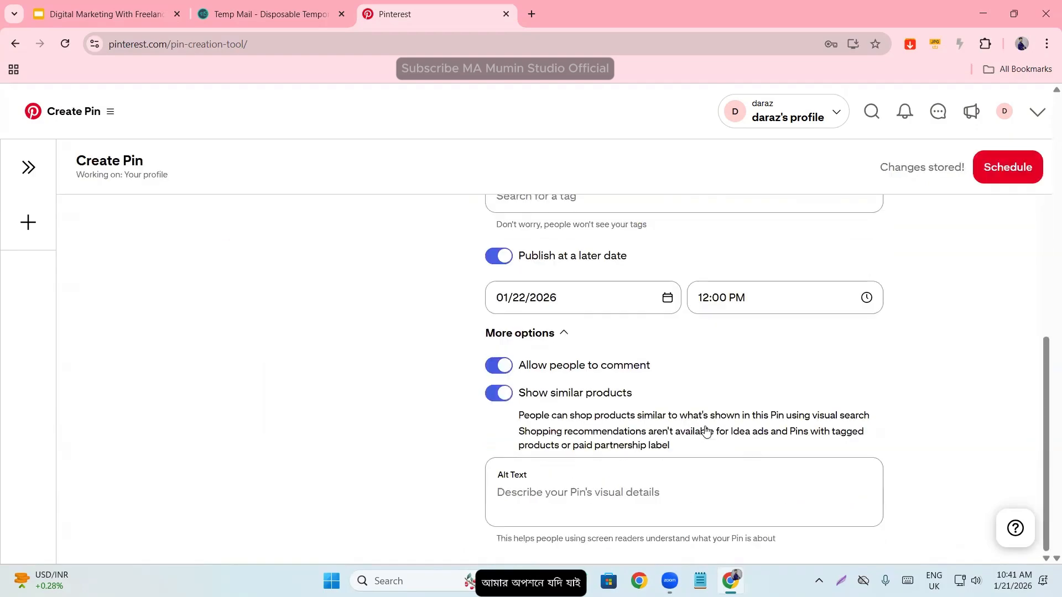
pyautogui.scroll(6, 542, 473)
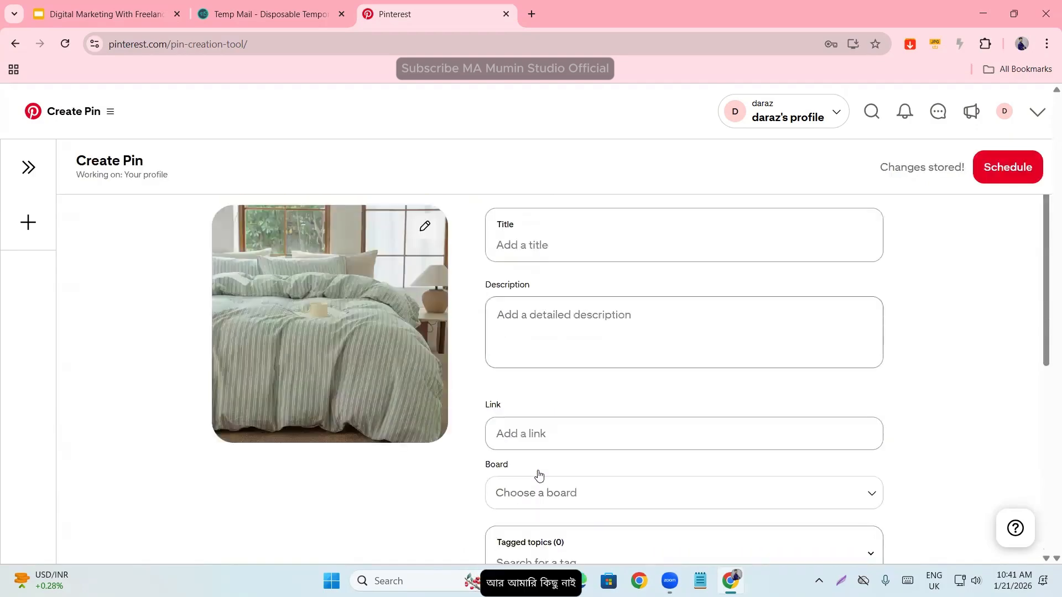
pyautogui.scroll(-6, 573, 443)
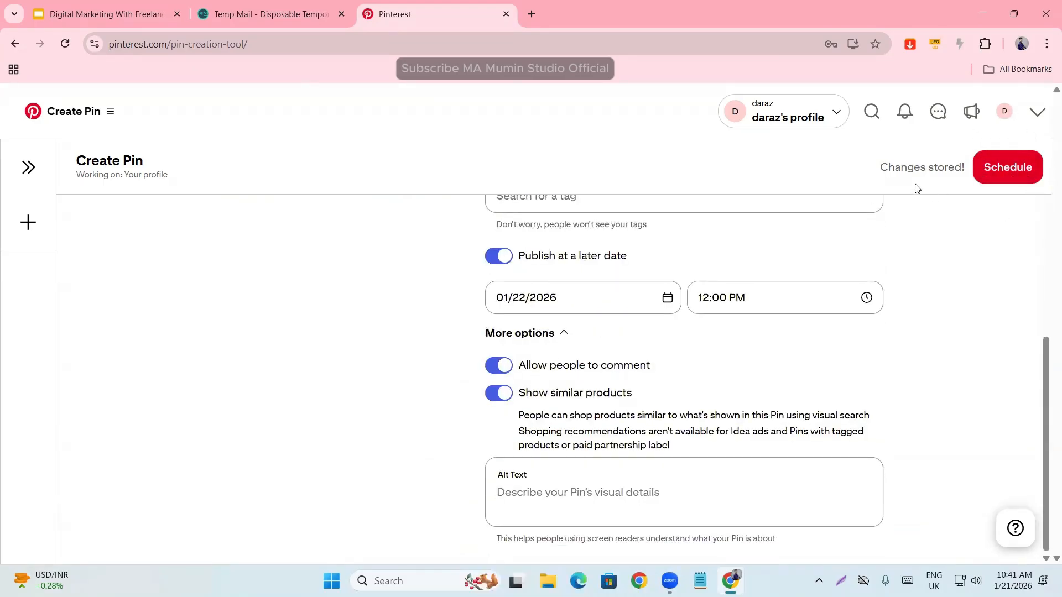
pyautogui.scroll(6, 915, 185)
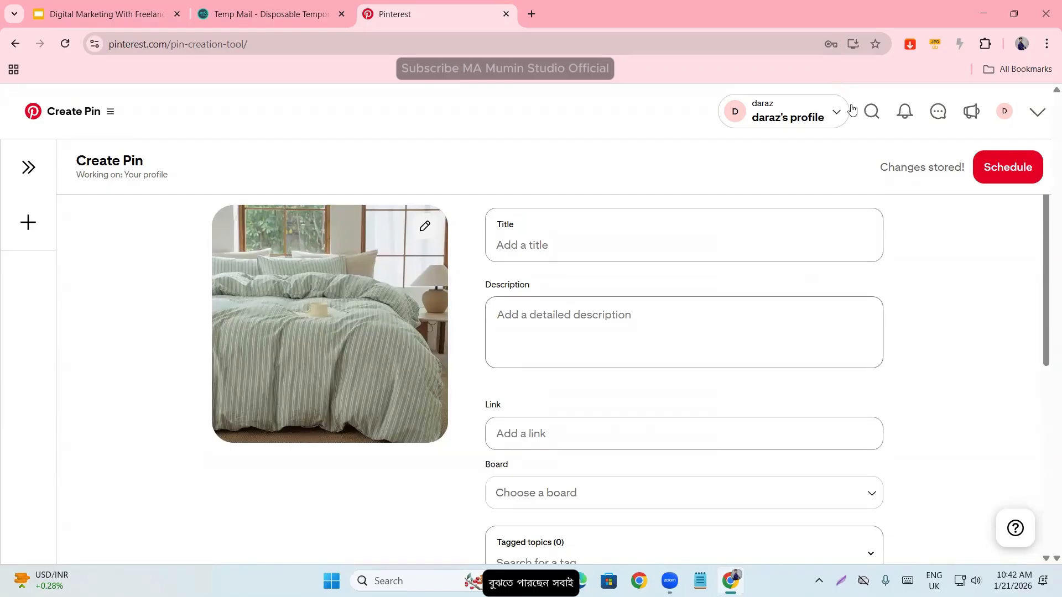
# - Return to the daraz profile from the Pin form, view its About details and close them
pyautogui.click(1005, 111)
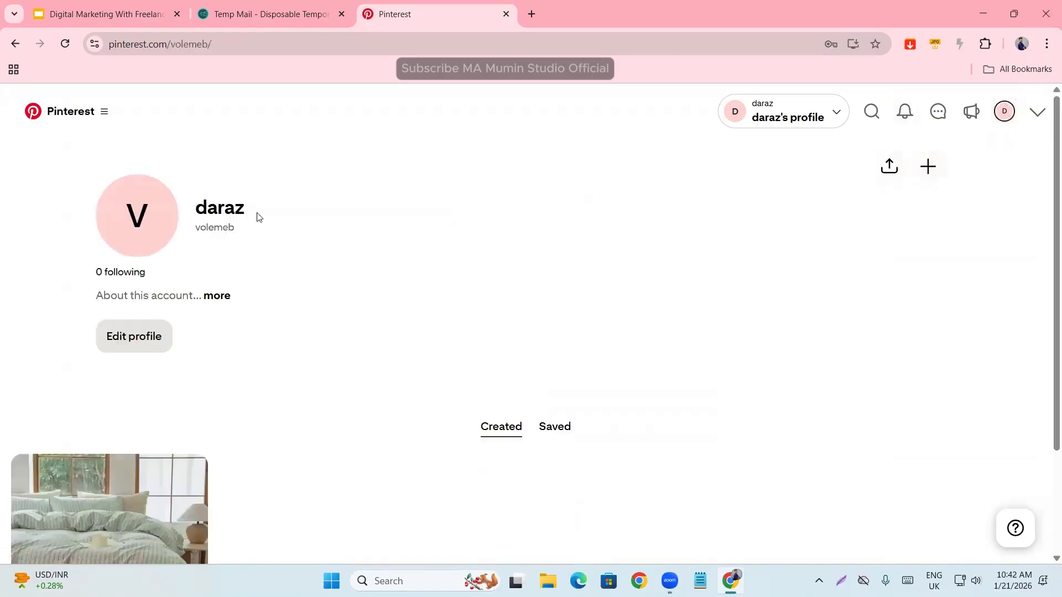
pyautogui.scroll(-2, 208, 296)
pyautogui.scroll(2, 208, 296)
pyautogui.click(227, 297)
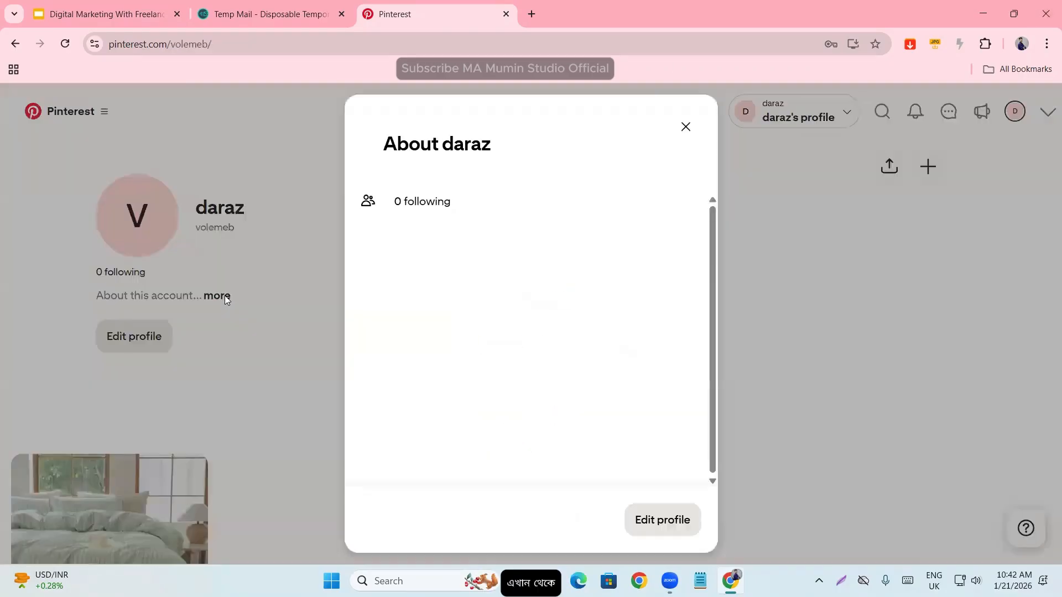
pyautogui.click(685, 127)
# - Open the published BESTDESIL duvet cover Pin and examine its stats summary, description and comments
pyautogui.scroll(-3, 586, 471)
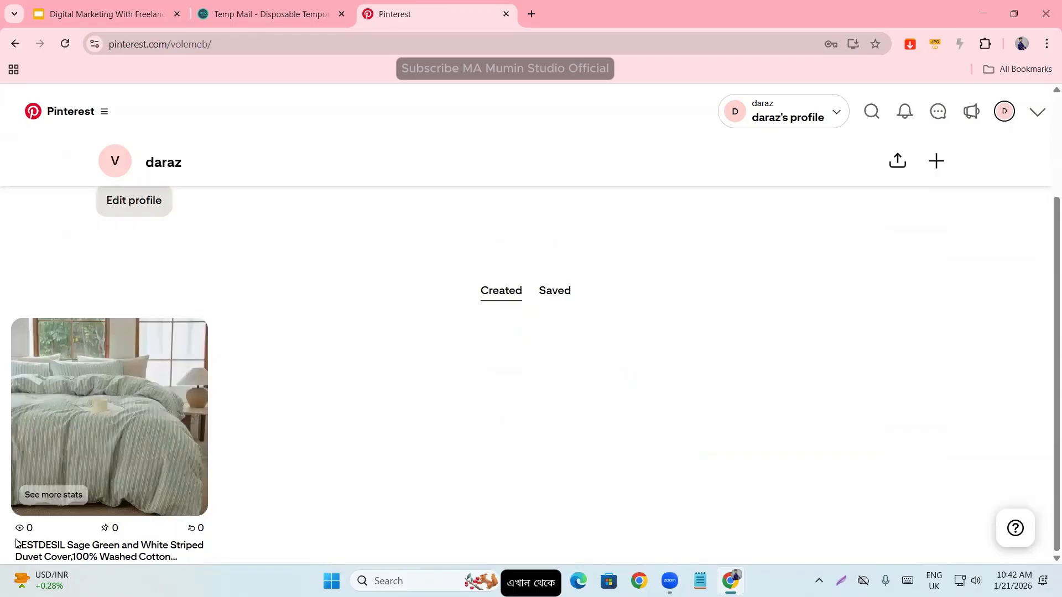
pyautogui.click(119, 435)
pyautogui.scroll(-5, 345, 447)
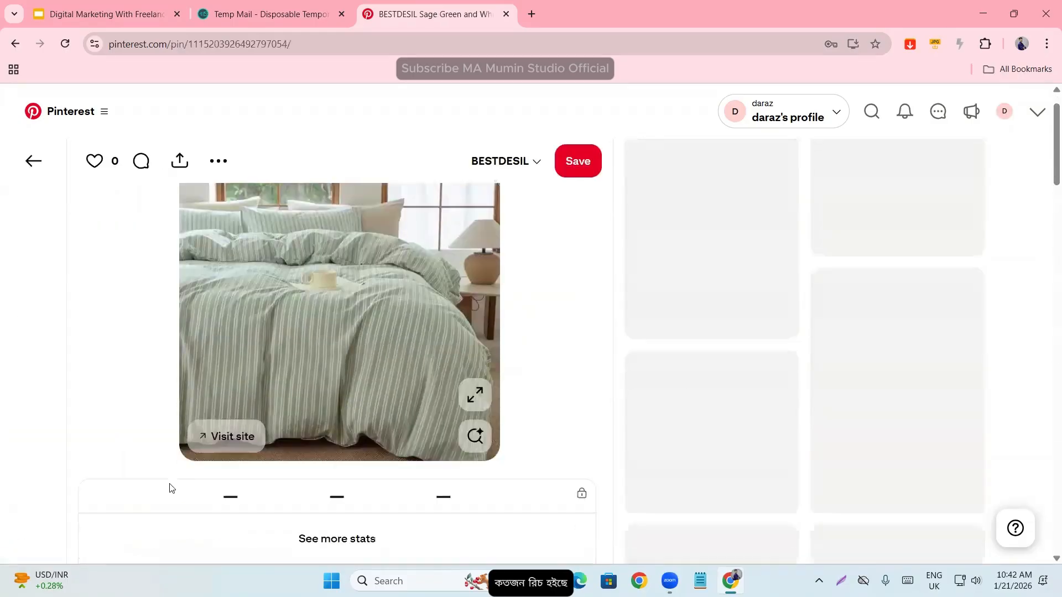
pyautogui.scroll(-6, 328, 365)
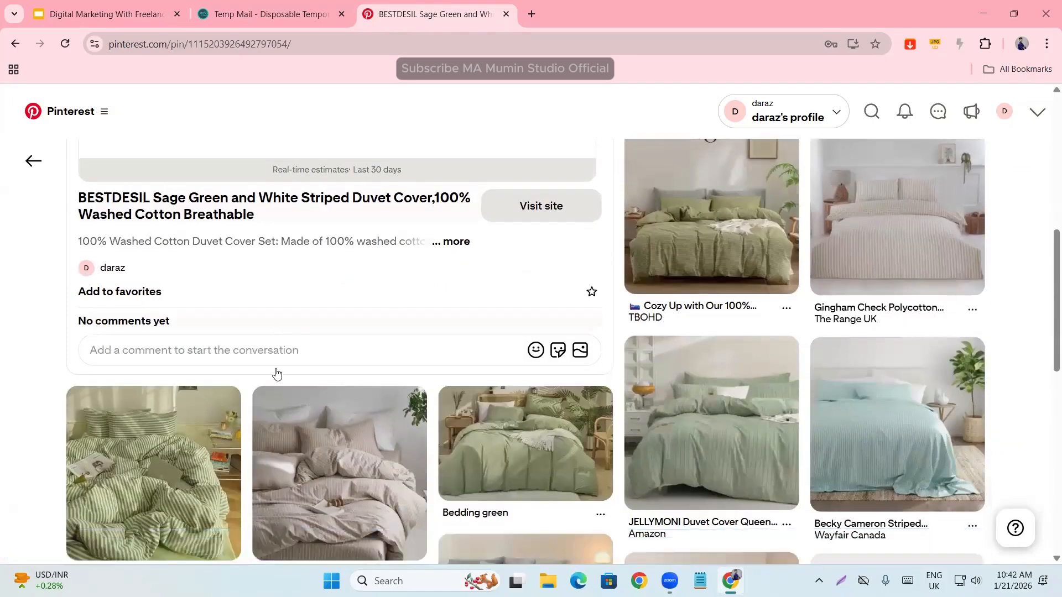
pyautogui.scroll(2, 219, 364)
pyautogui.scroll(5, 219, 364)
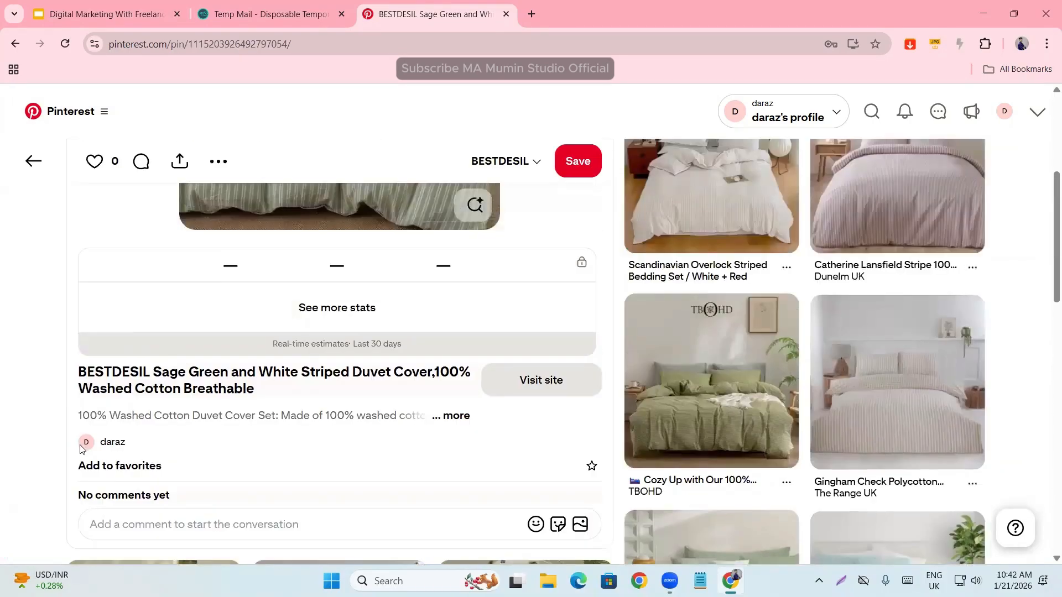
# - Go back to the daraz profile through the Pin's creator and view the created Pin's counters
pyautogui.click(103, 441)
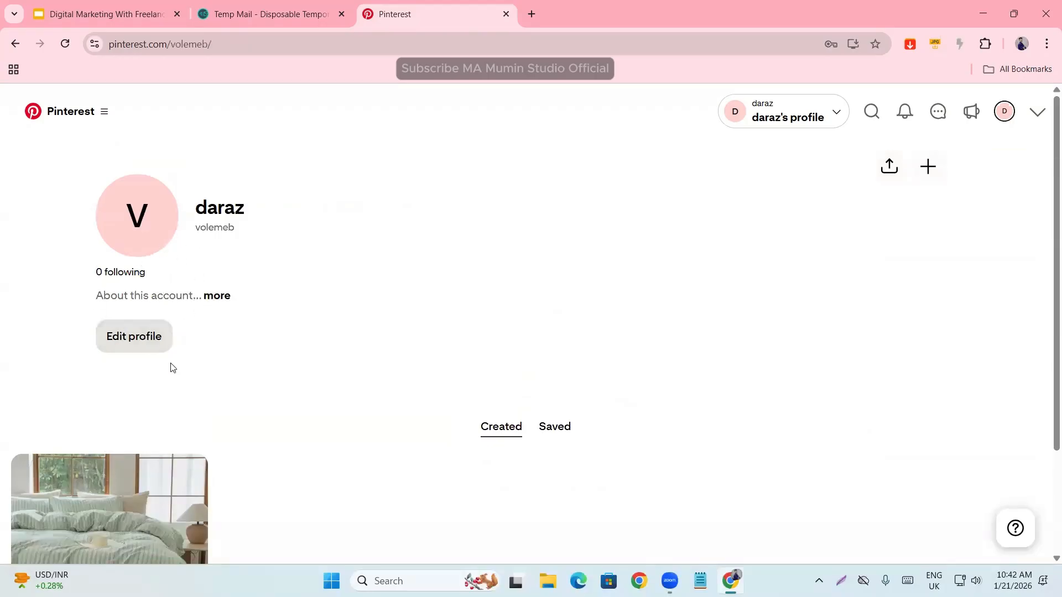
pyautogui.scroll(-1, 179, 350)
pyautogui.scroll(-1, 179, 350)
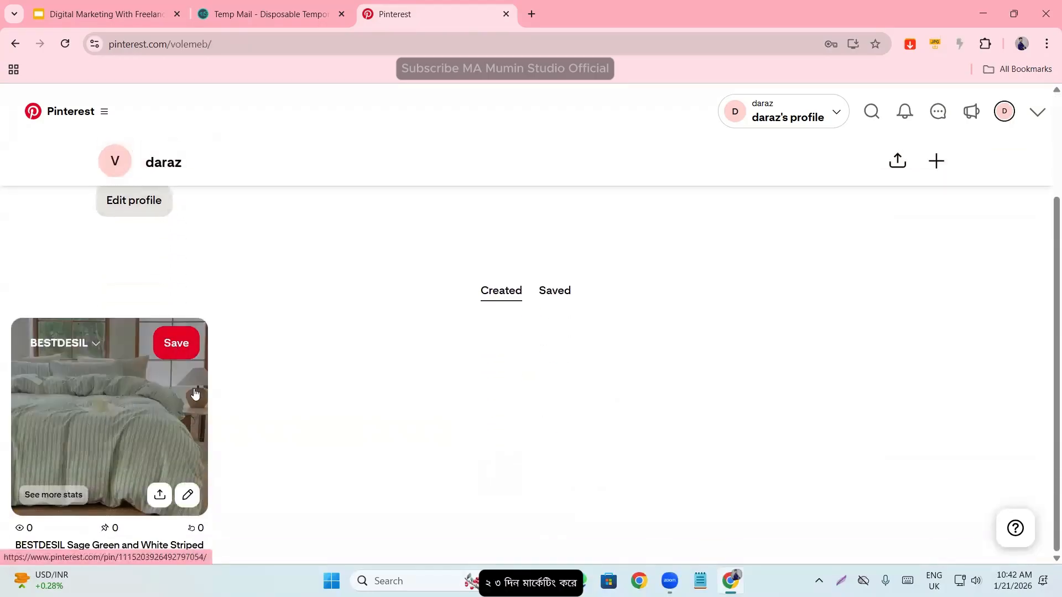
pyautogui.scroll(2, 197, 394)
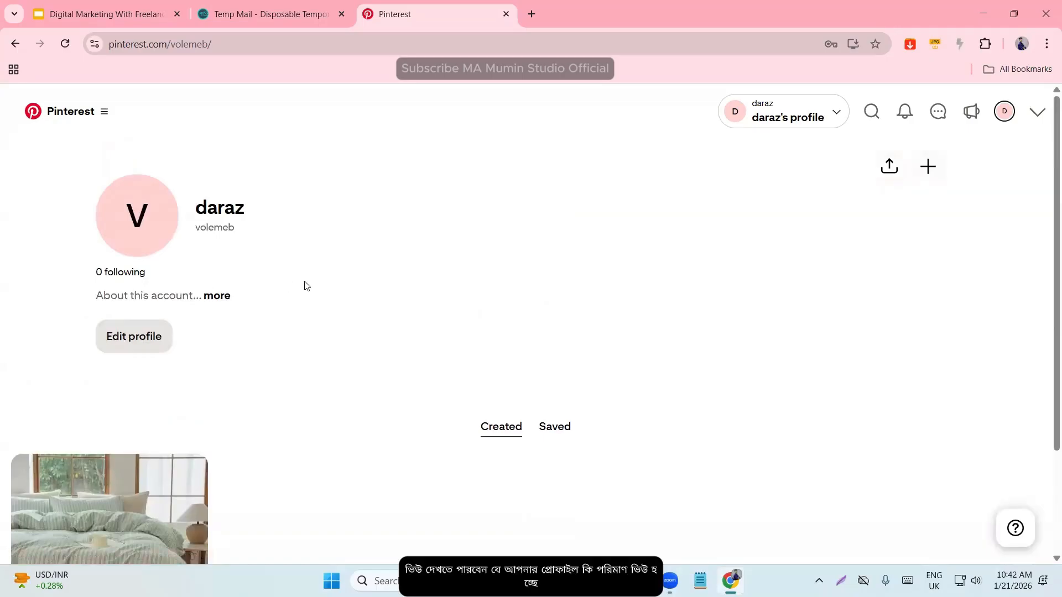
# - Open the detailed stats of the BESTDESIL Pin and examine its performance metrics over time
pyautogui.scroll(-2, 244, 298)
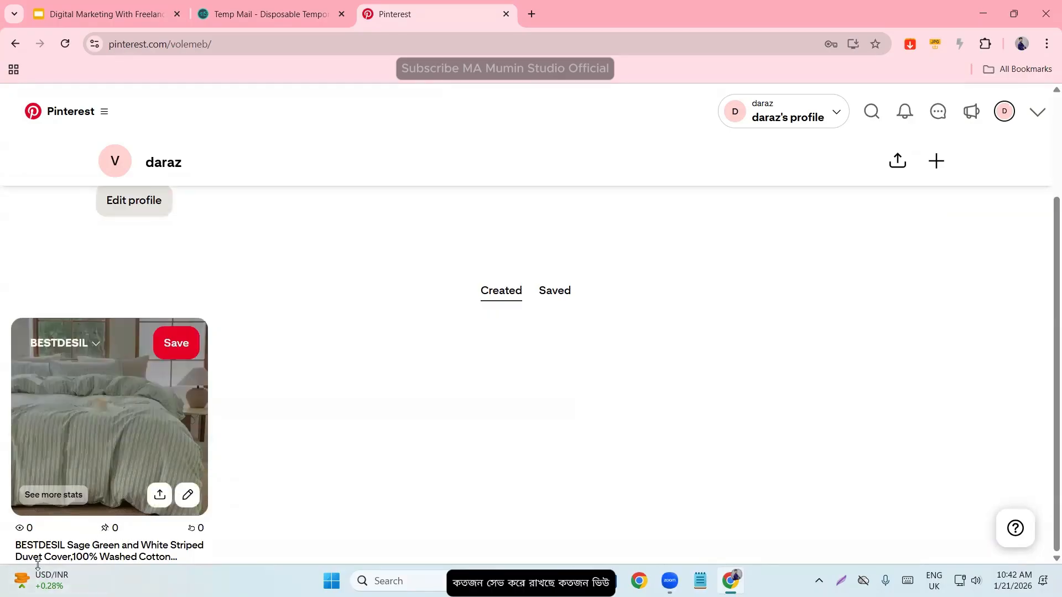
pyautogui.click(52, 494)
pyautogui.scroll(-3, 123, 462)
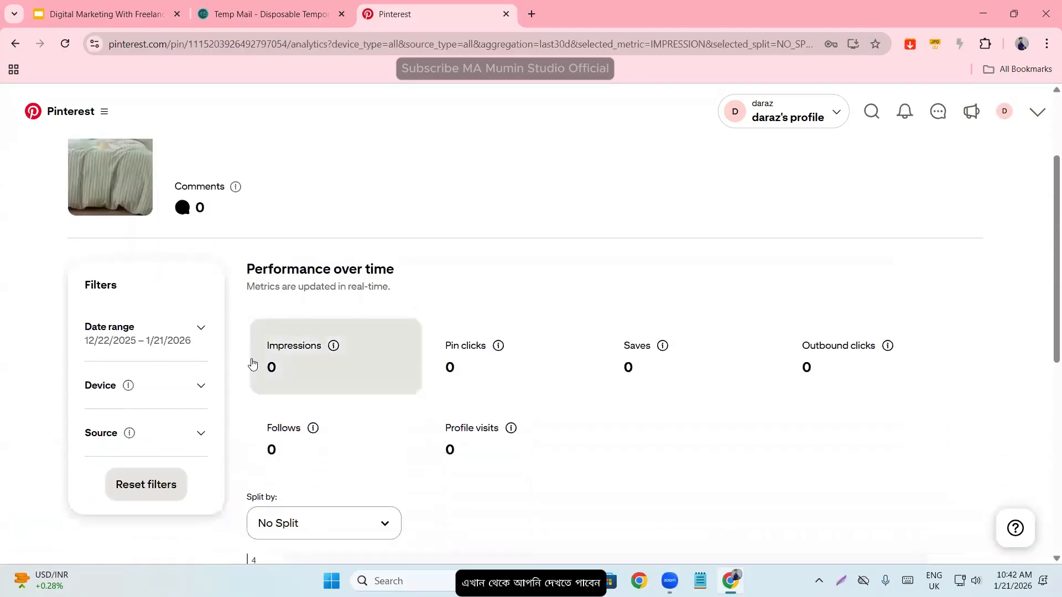
pyautogui.moveTo(323, 412)
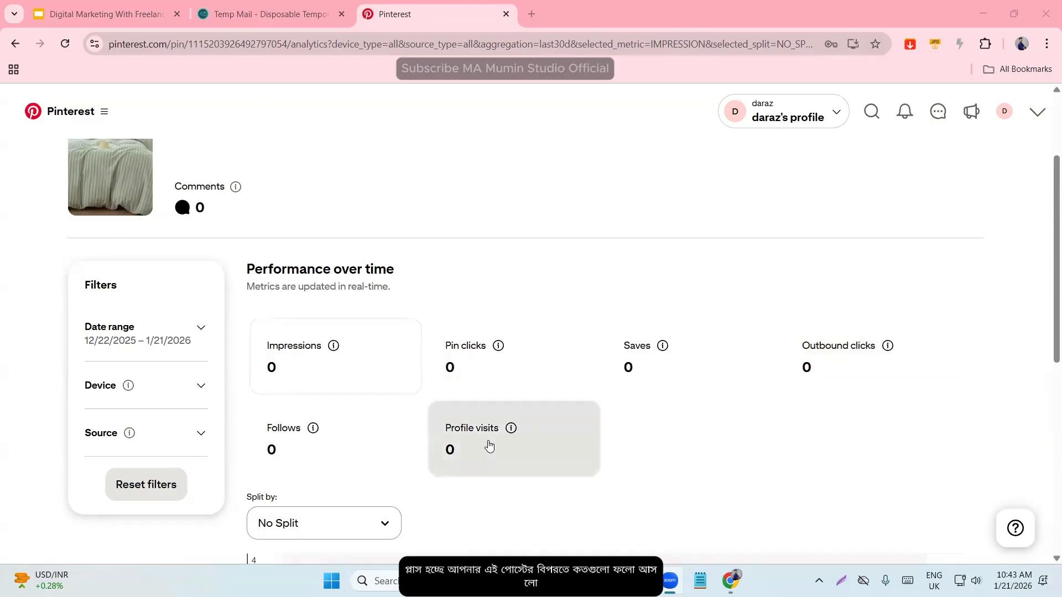
# - Examine the BESTDESIL Pin's performance metrics and impressions chart, and return to the daraz profile's created Pins
pyautogui.scroll(-1, 493, 426)
pyautogui.scroll(-8, 498, 420)
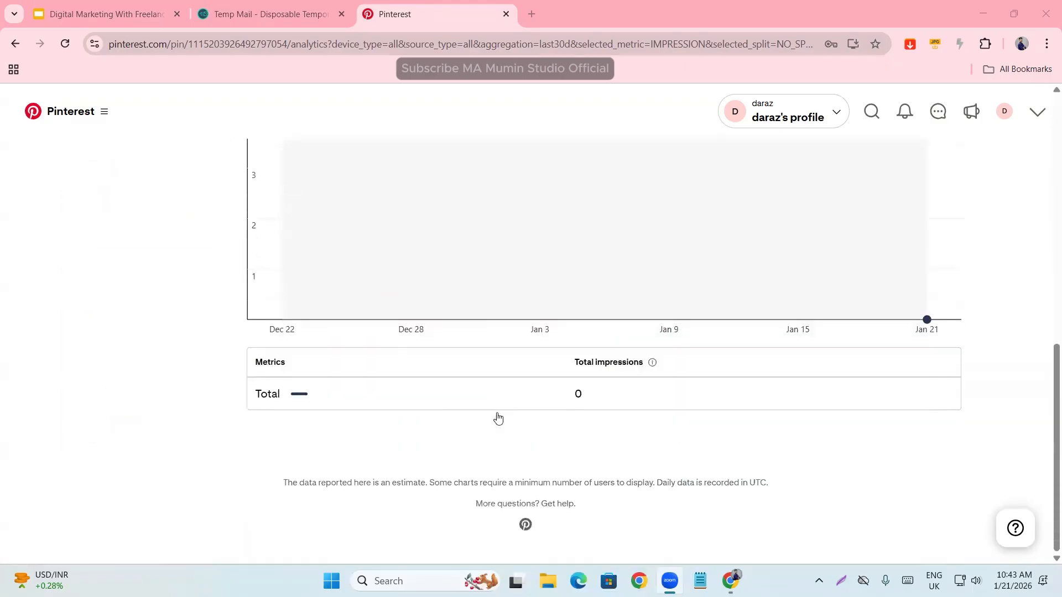
pyautogui.scroll(4, 381, 422)
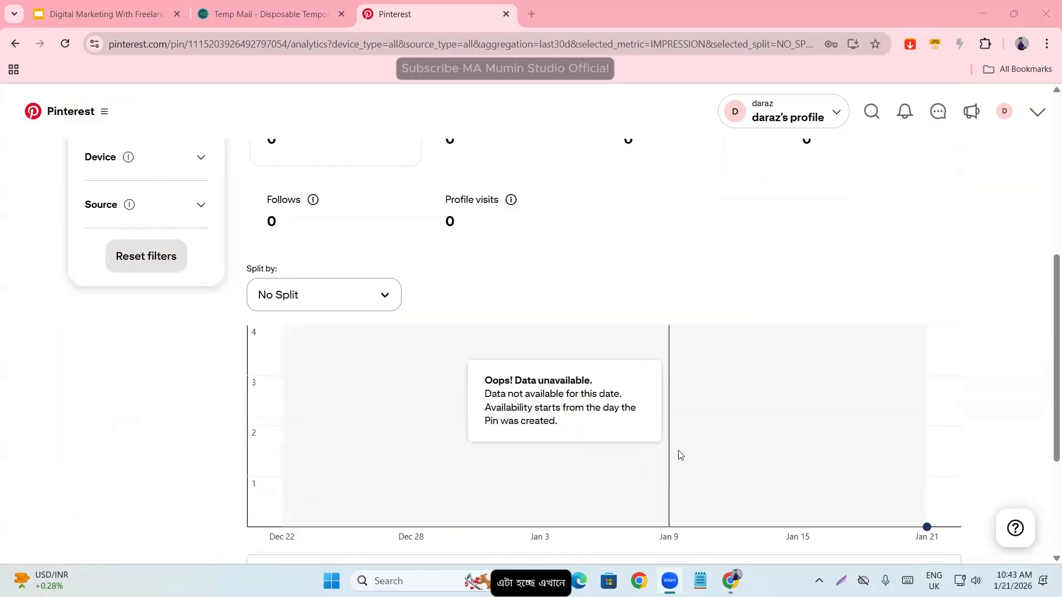
pyautogui.scroll(6, 718, 443)
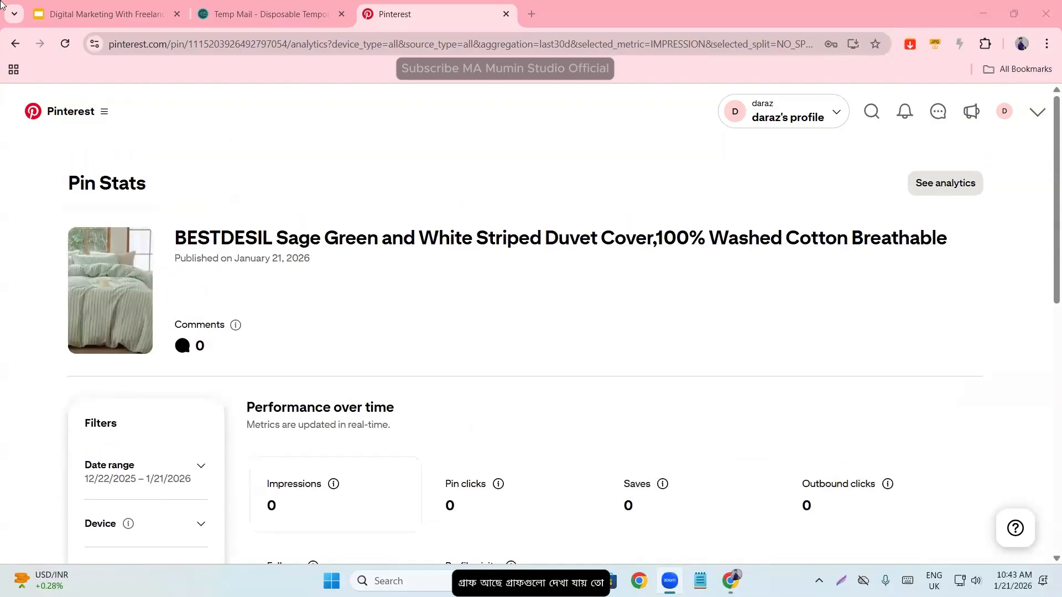
pyautogui.click(15, 43)
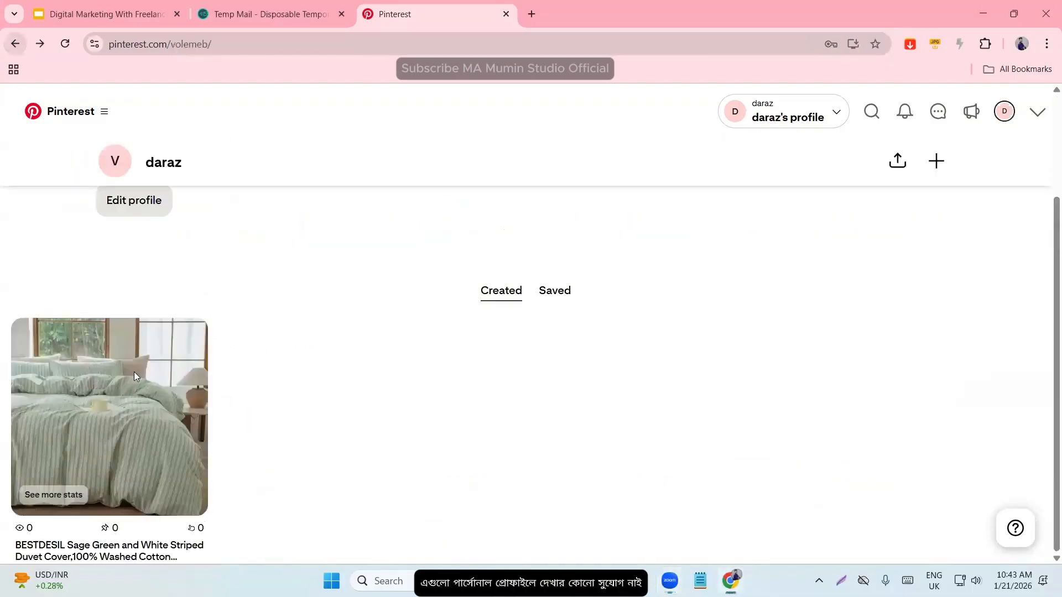
pyautogui.scroll(3, 325, 474)
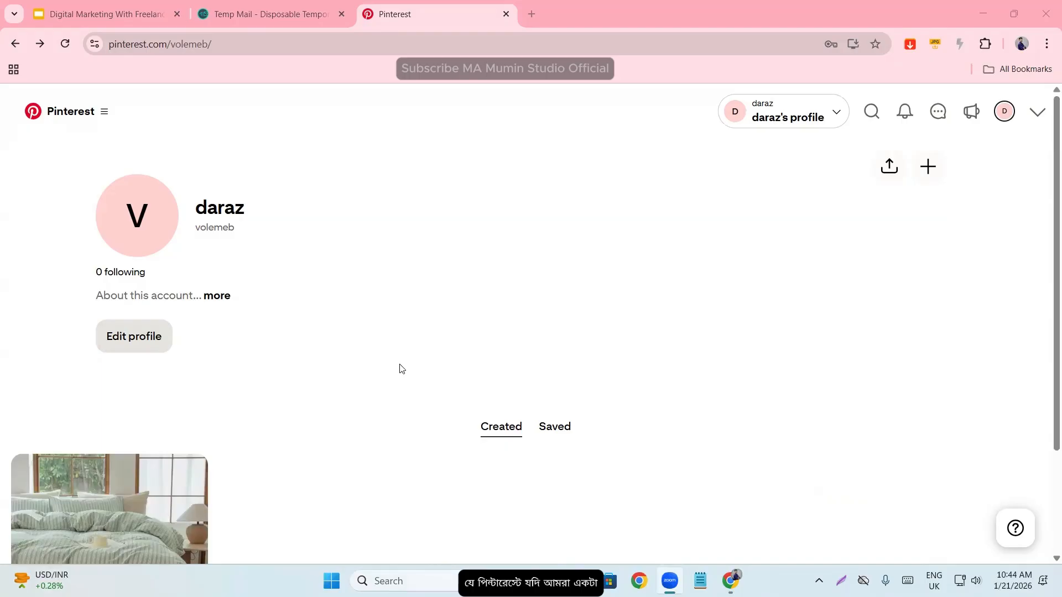
pyautogui.scroll(-2, 373, 408)
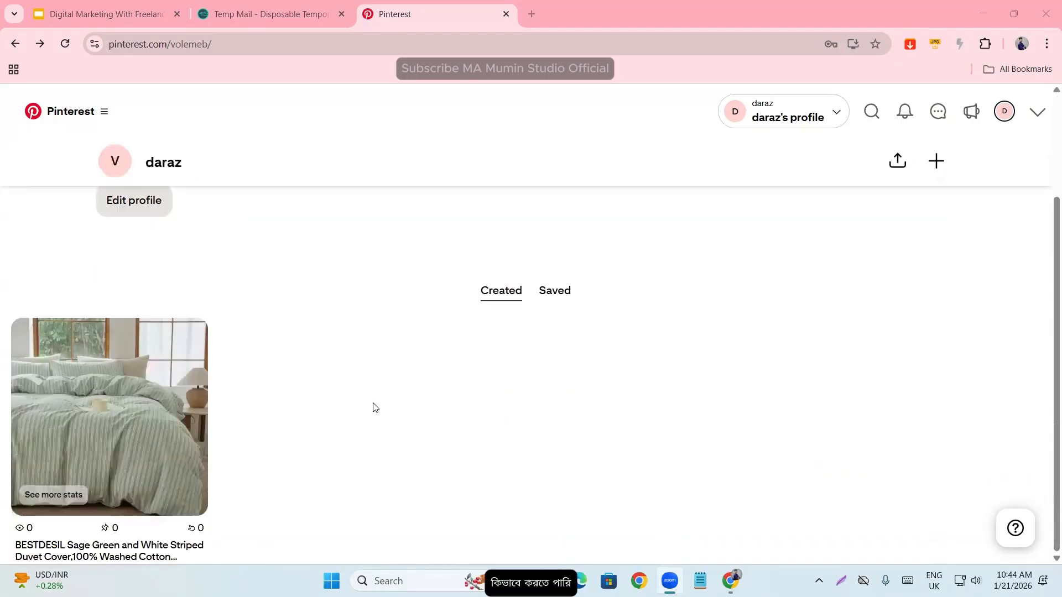
pyautogui.scroll(2, 374, 407)
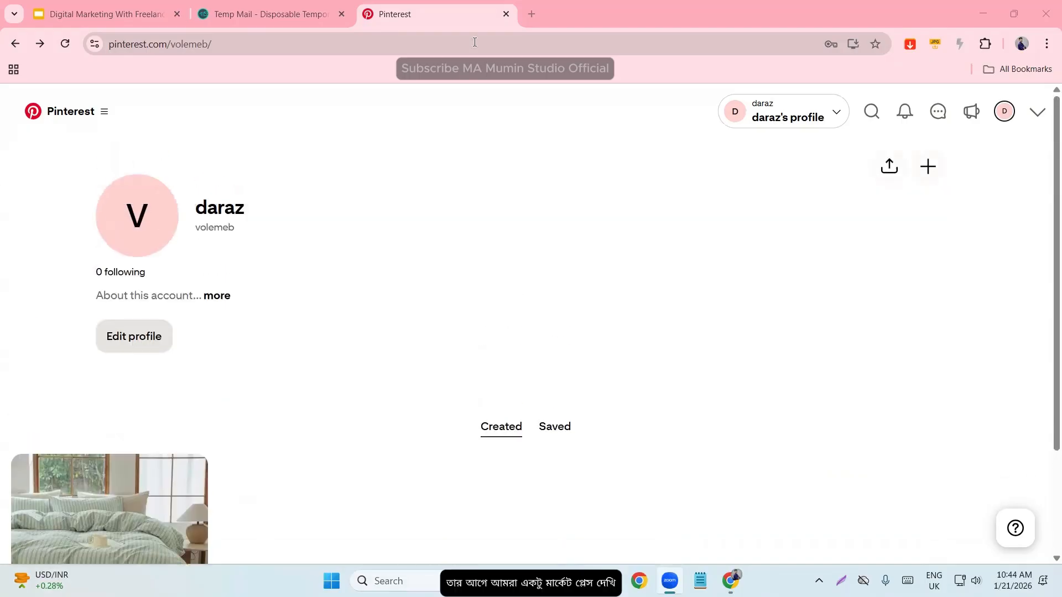
# - Open fiverr.com in a new browser tab and search its services for "pinterest marketing"
pyautogui.hotkey('ctrl', 't')
pyautogui.write('fiverr.com')
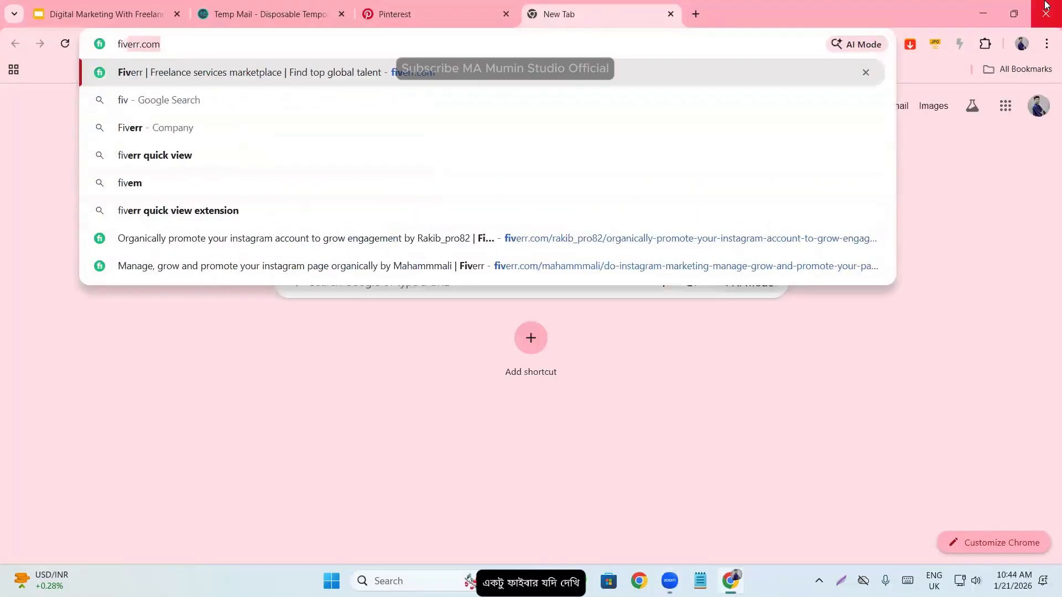
pyautogui.press('Return')
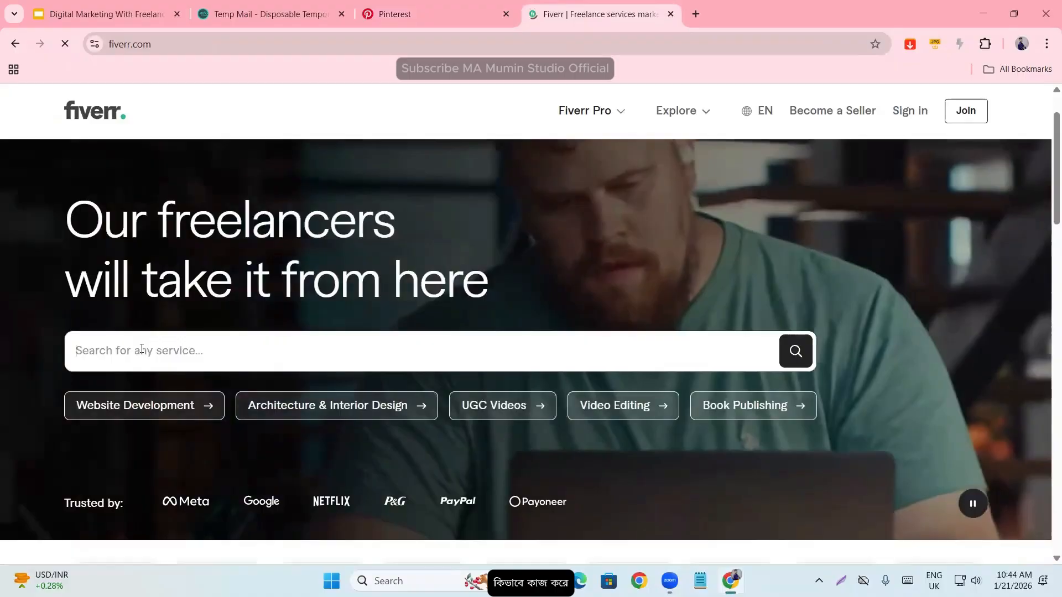
pyautogui.click(141, 348)
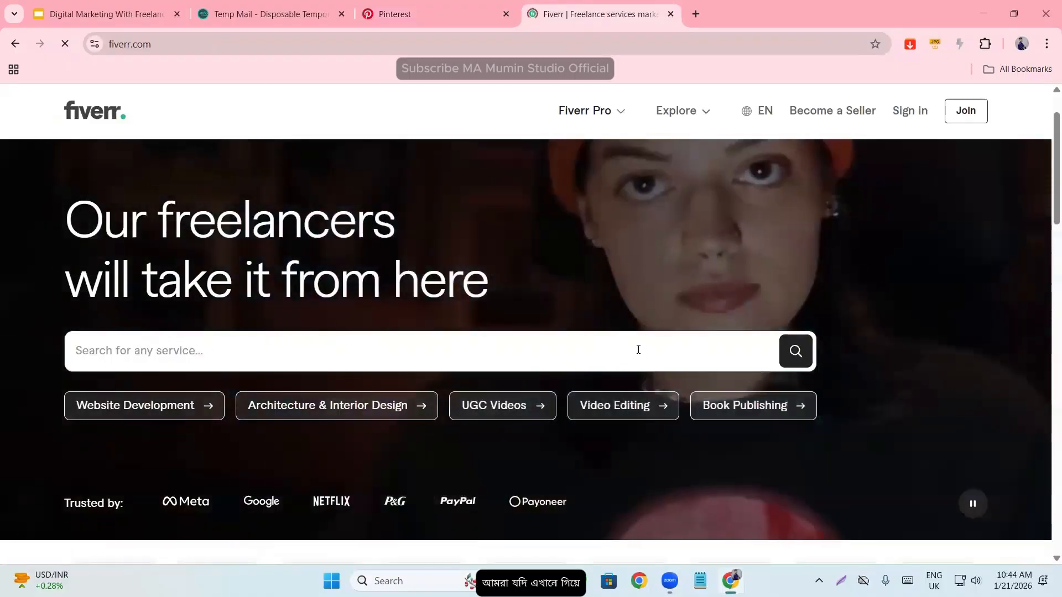
pyautogui.write('pinterest mar')
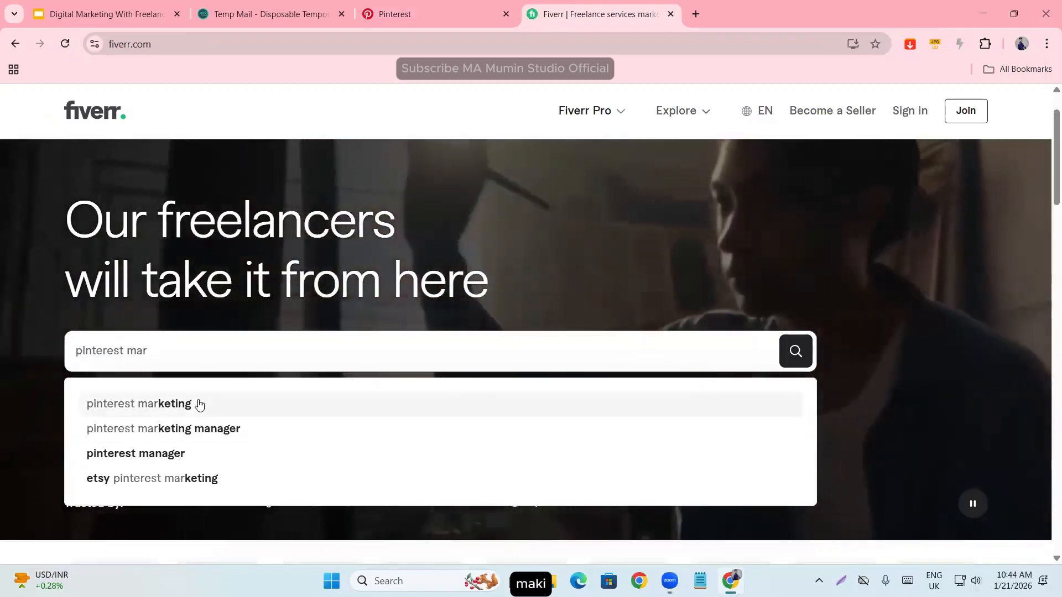
pyautogui.click(199, 405)
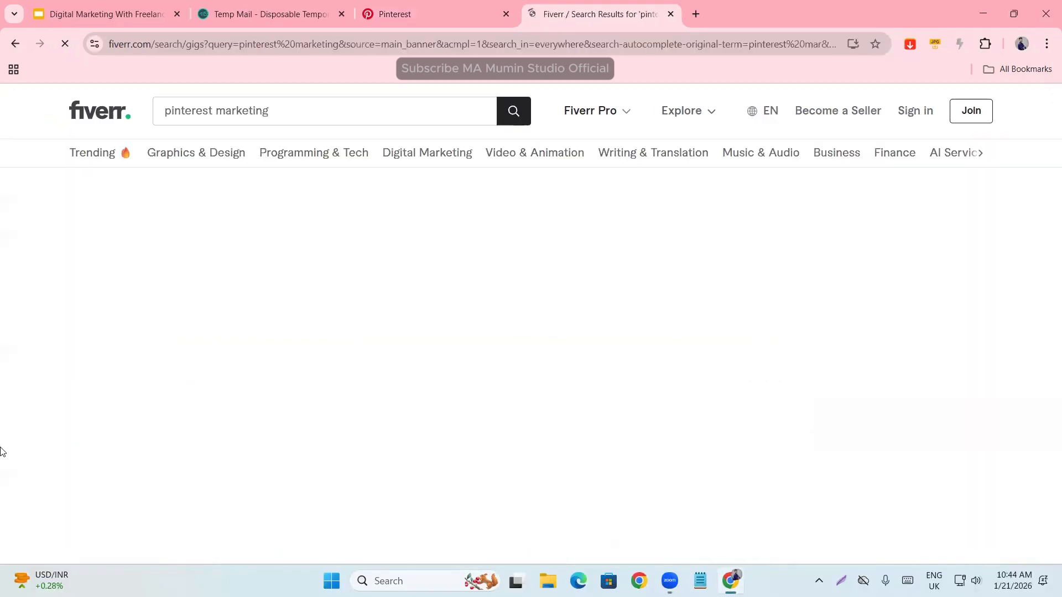
# - Examine the Pinterest marketing search results and the total number of services offered
pyautogui.scroll(-1, 7, 421)
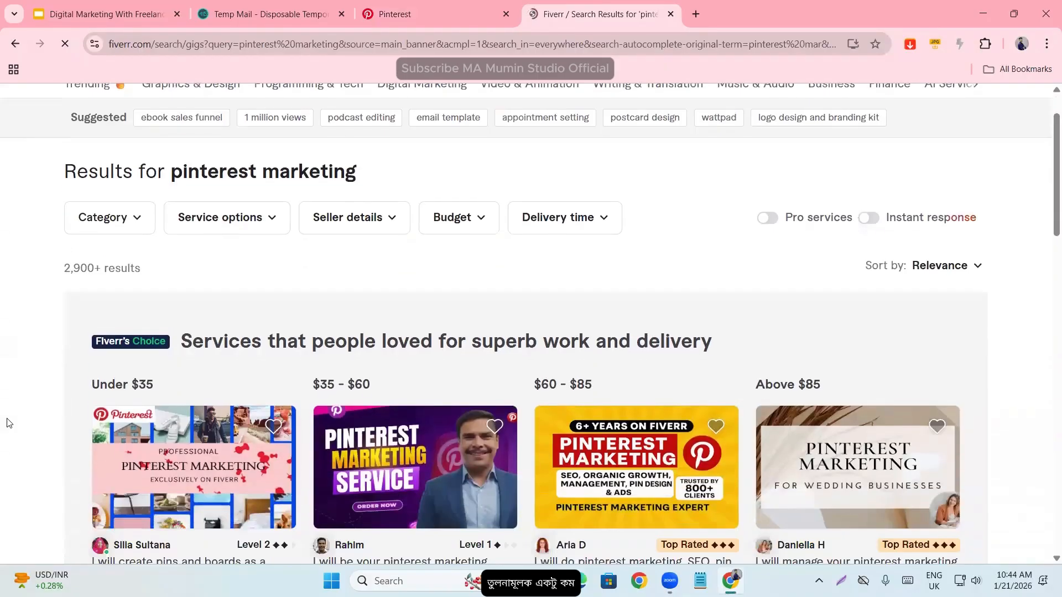
pyautogui.scroll(1, 12, 419)
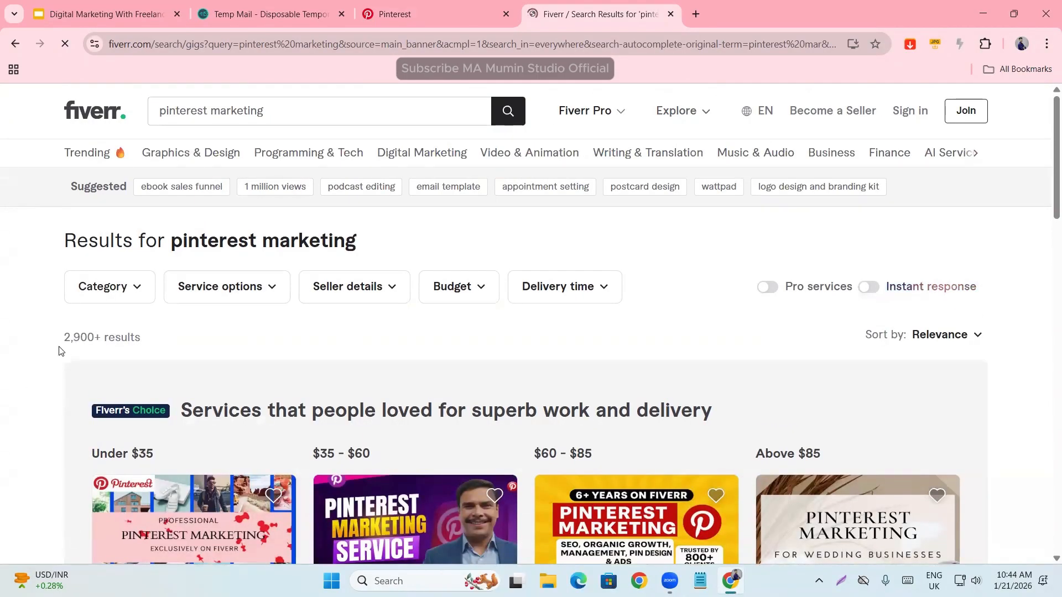
pyautogui.moveTo(71, 337); pyautogui.dragTo(159, 332)
pyautogui.click(159, 332)
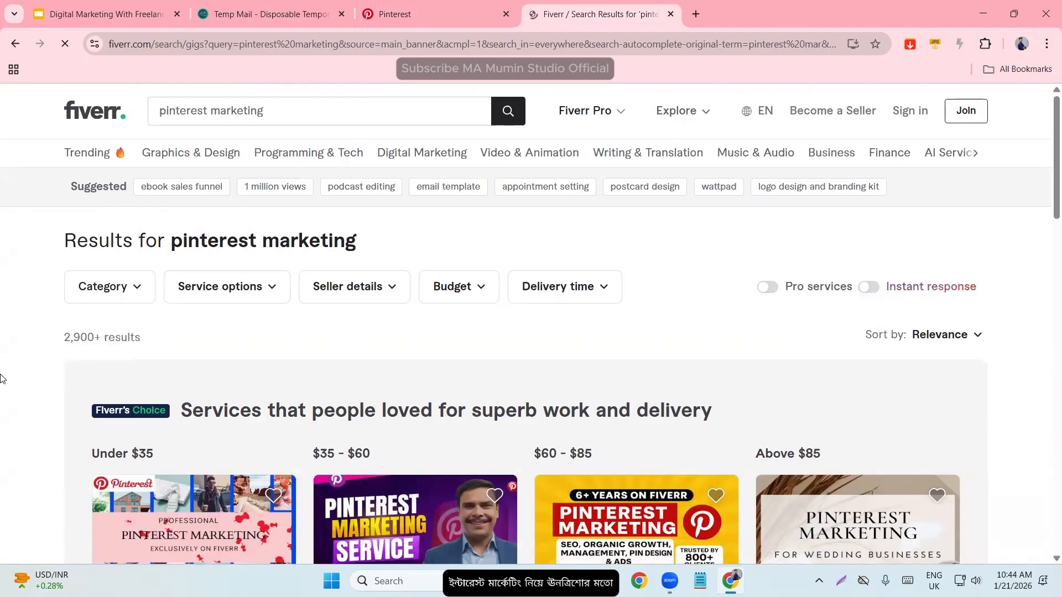
# - Open the Pinterest SEO and board setup, pin creation, wedding business, traffic optimization and product promotion gigs in separate browser tabs
pyautogui.scroll(-4, 5, 382)
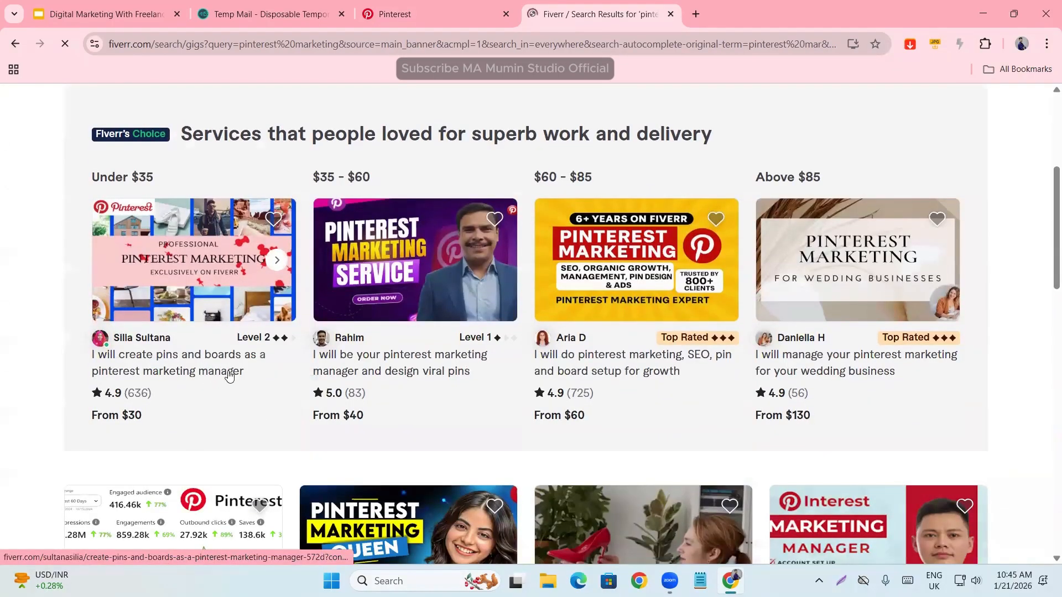
pyautogui.middleClick(387, 372)
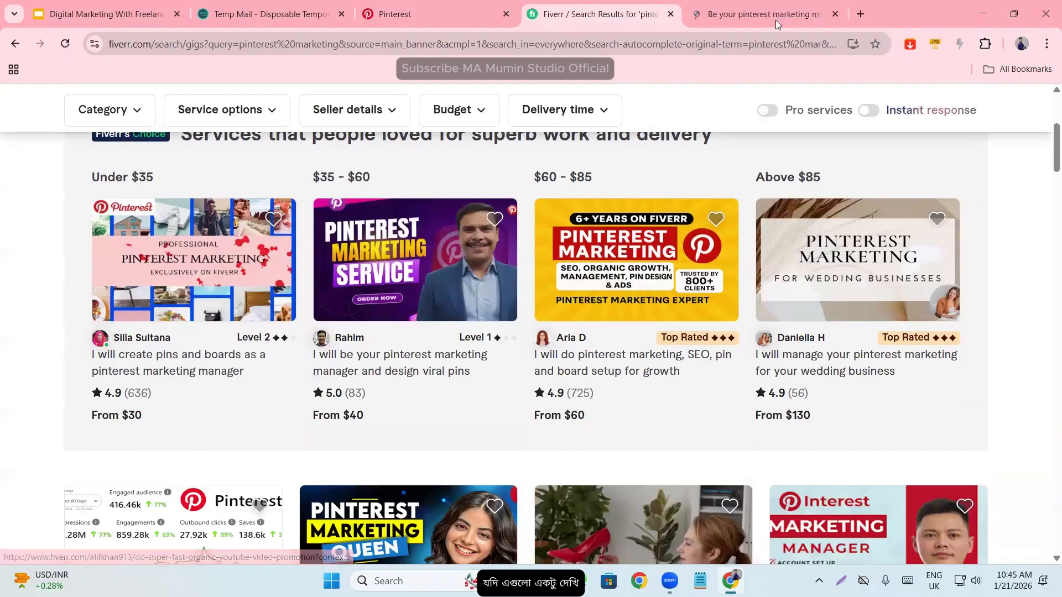
pyautogui.click(835, 15)
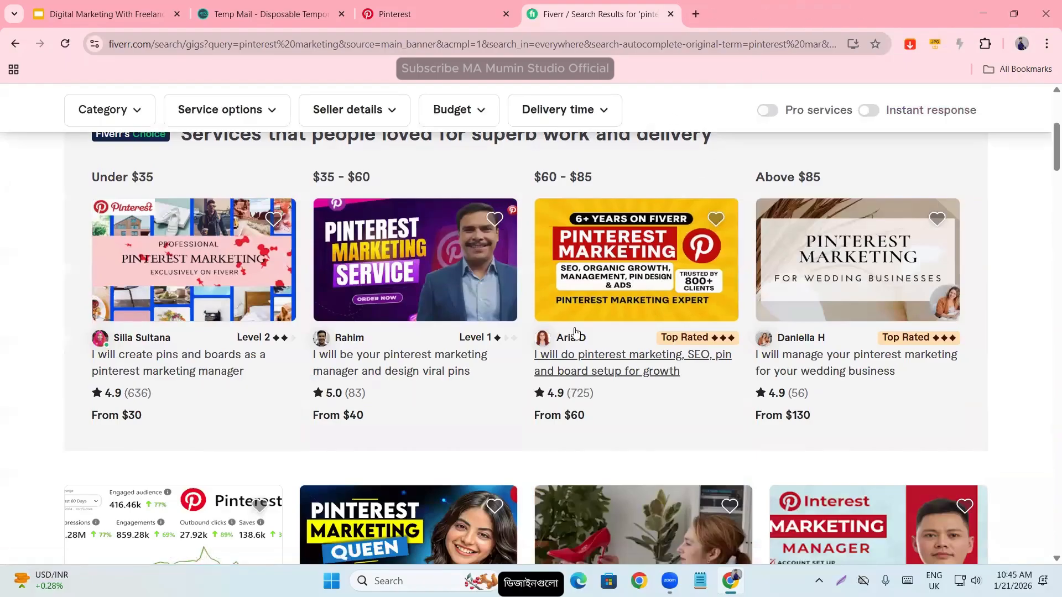
pyautogui.middleClick(587, 367)
pyautogui.middleClick(167, 364)
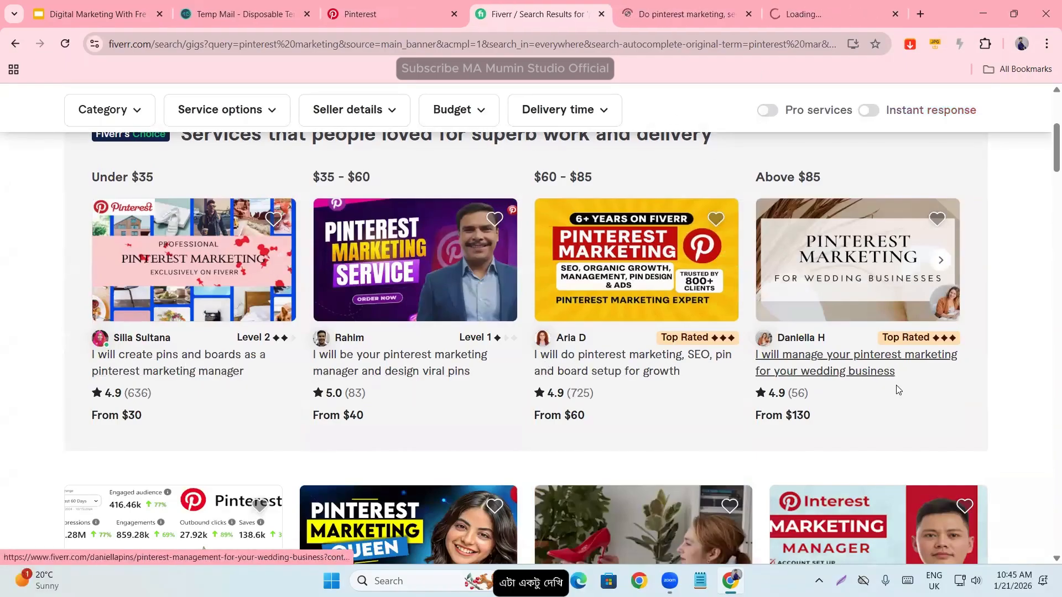
pyautogui.middleClick(825, 370)
pyautogui.scroll(-3, 814, 455)
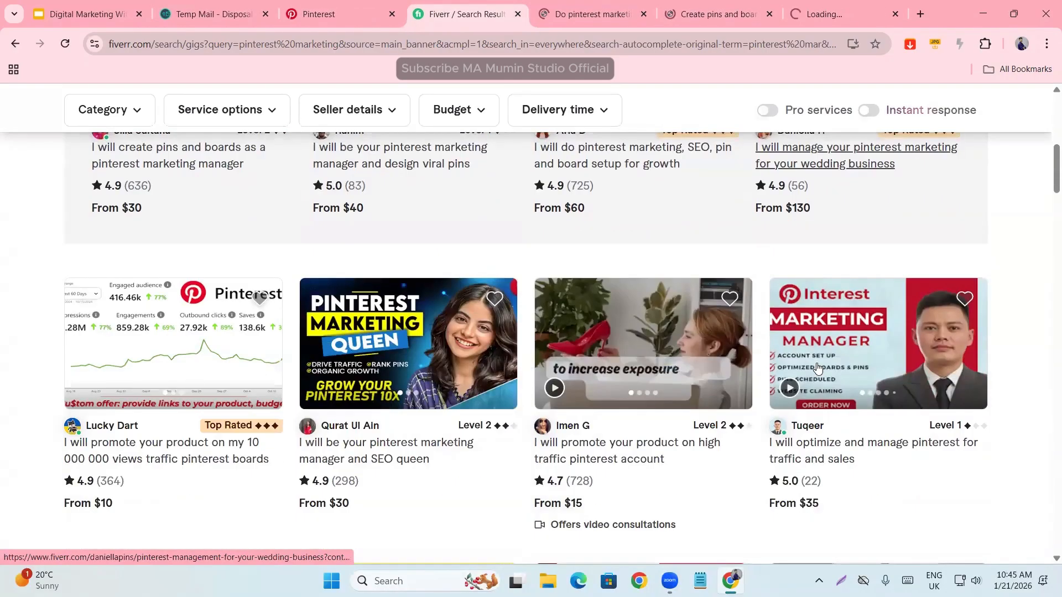
pyautogui.middleClick(814, 455)
pyautogui.middleClick(600, 450)
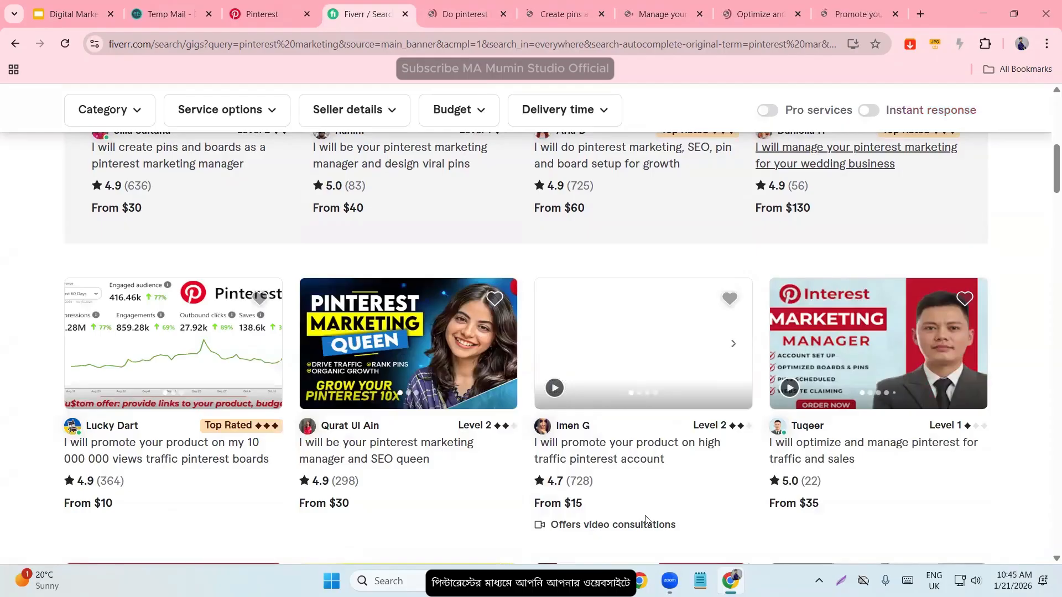
# - View the "I will do pinterest marketing, SEO, pin and board setup for growth" gig and examine its title and order queue
pyautogui.click(455, 4)
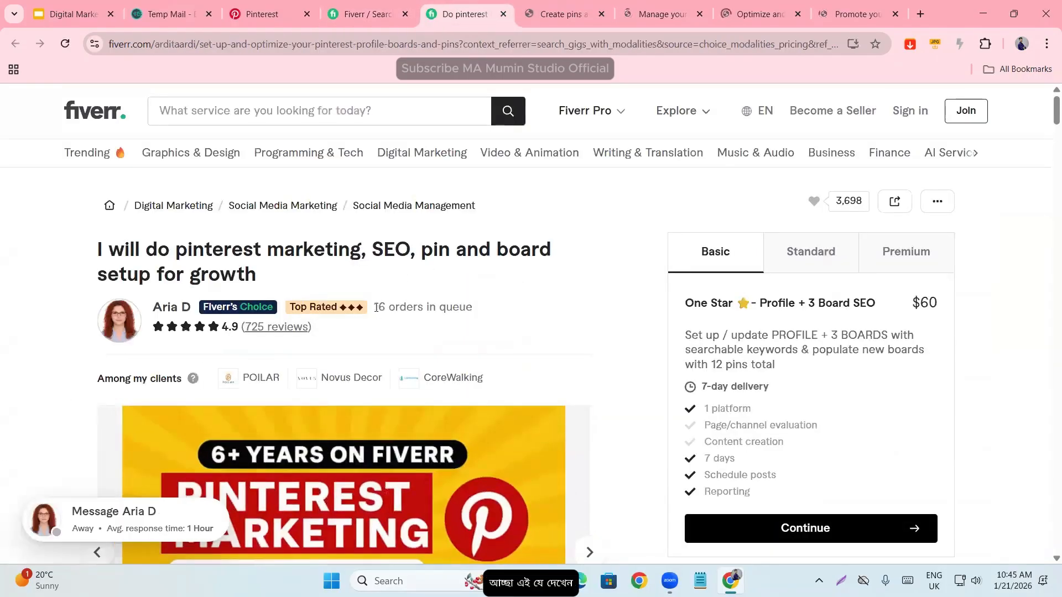
pyautogui.tripleClick(490, 315)
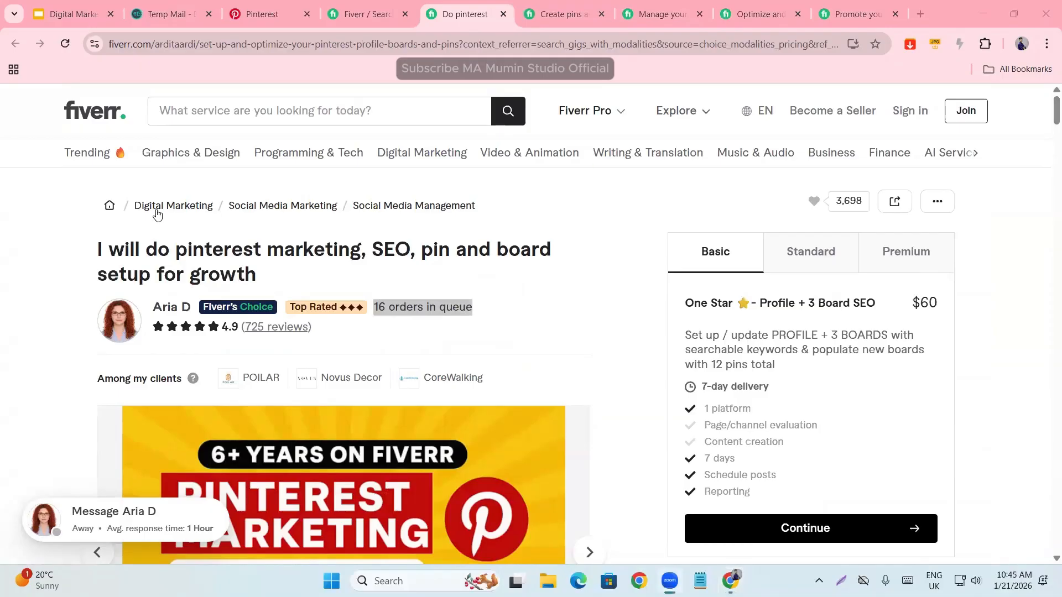
pyautogui.moveTo(103, 250); pyautogui.dragTo(475, 269)
pyautogui.click(454, 267)
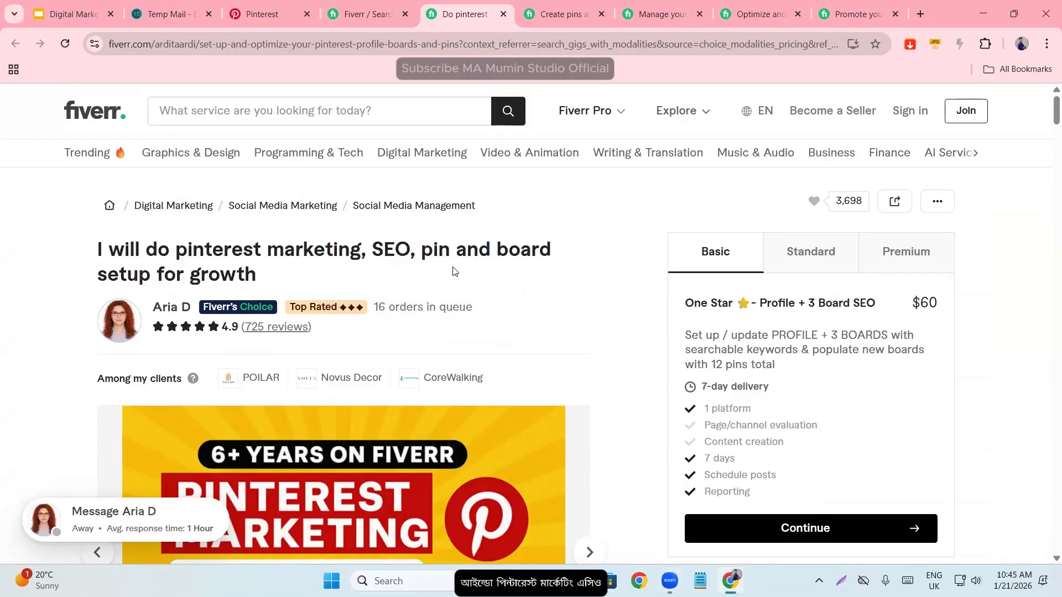
pyautogui.moveTo(92, 251); pyautogui.dragTo(292, 272)
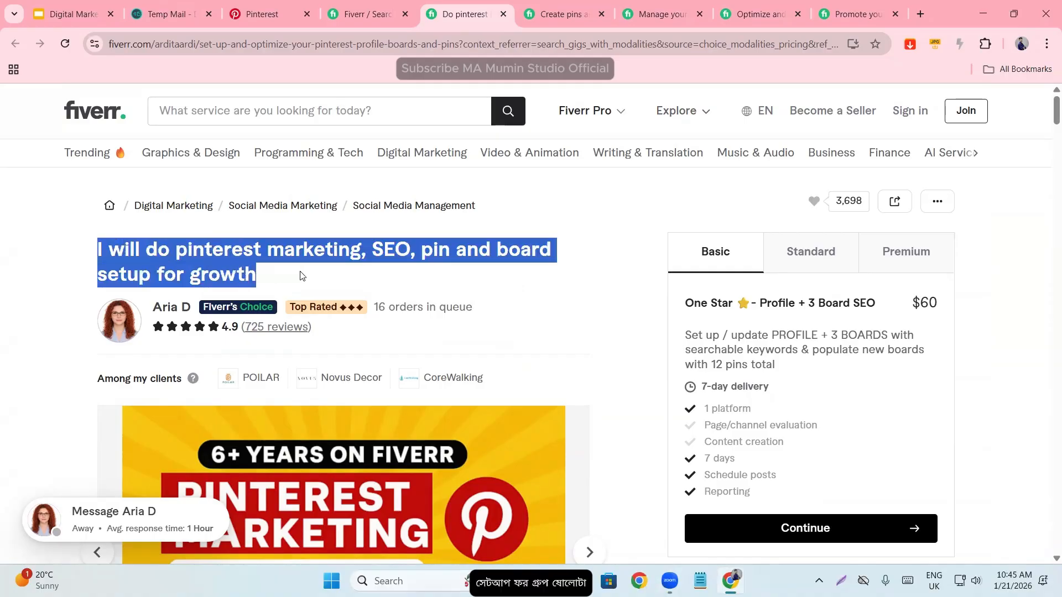
pyautogui.click(366, 294)
pyautogui.moveTo(374, 307); pyautogui.dragTo(510, 313)
pyautogui.click(542, 311)
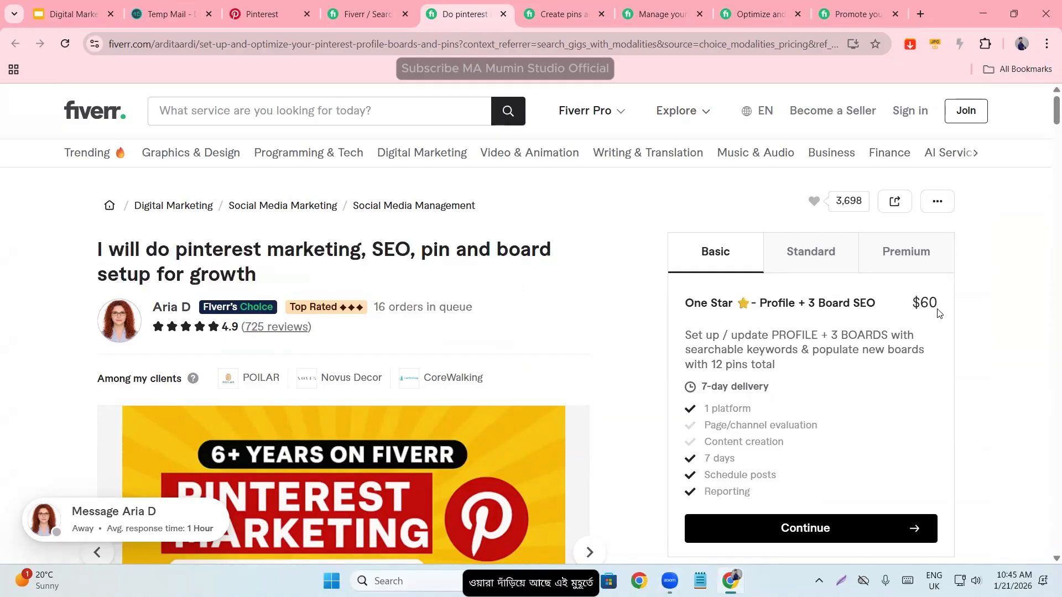
# - Examine the price of the gig's Basic package and the profile and board SEO named in its heading
pyautogui.moveTo(916, 303); pyautogui.dragTo(964, 304)
pyautogui.click(719, 321)
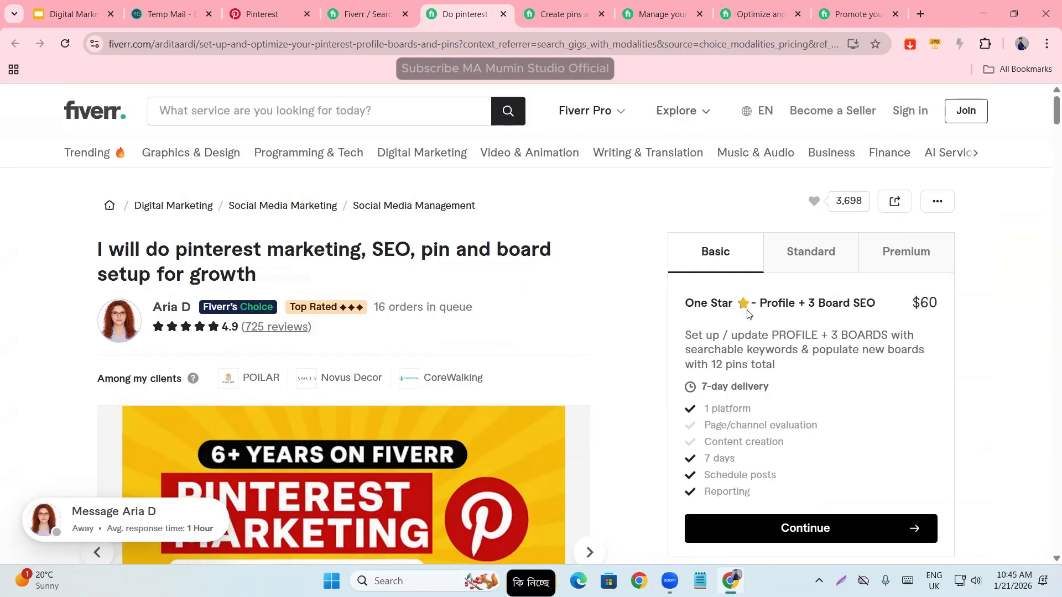
pyautogui.moveTo(764, 305); pyautogui.dragTo(872, 307)
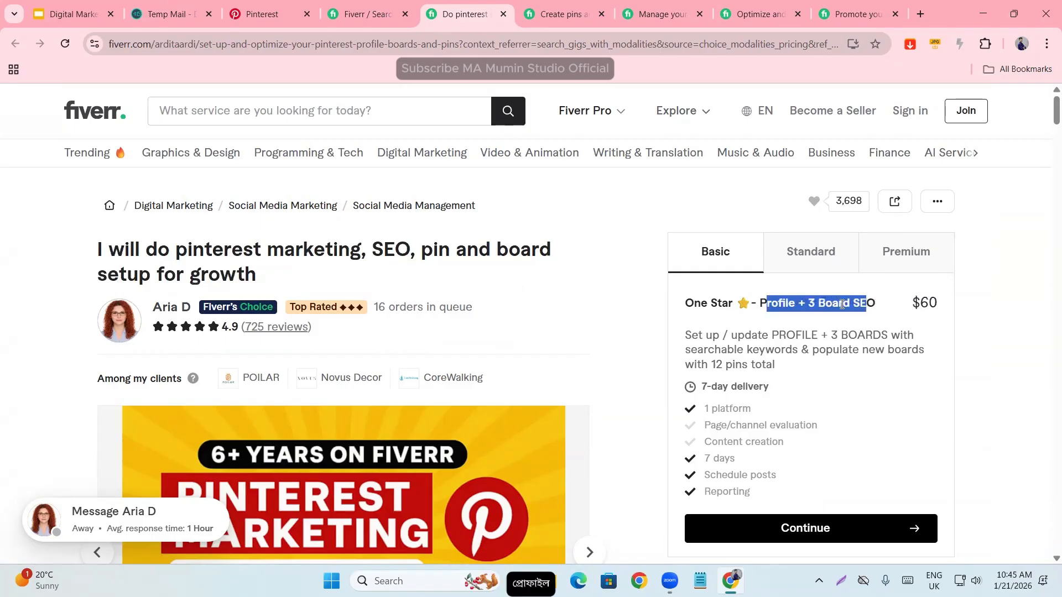
pyautogui.click(817, 306)
pyautogui.moveTo(802, 305); pyautogui.dragTo(898, 310)
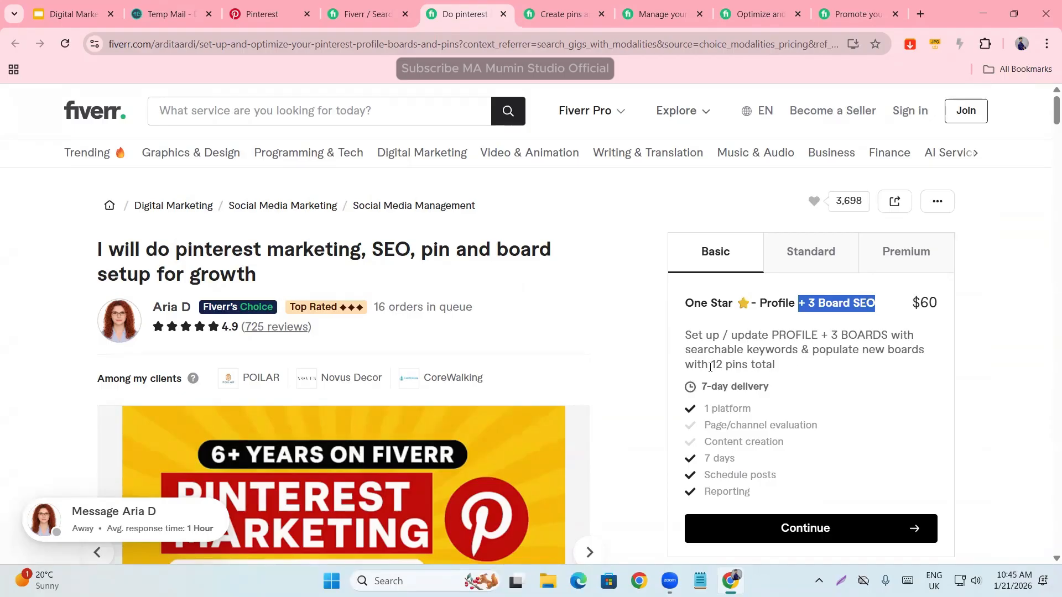
# - Read the Basic package description's part about setting up the profile and boards with searchable keywords
pyautogui.moveTo(687, 338); pyautogui.dragTo(921, 335)
pyautogui.click(839, 345)
pyautogui.click(827, 342)
pyautogui.moveTo(685, 349); pyautogui.dragTo(935, 354)
pyautogui.click(805, 357)
pyautogui.click(822, 355)
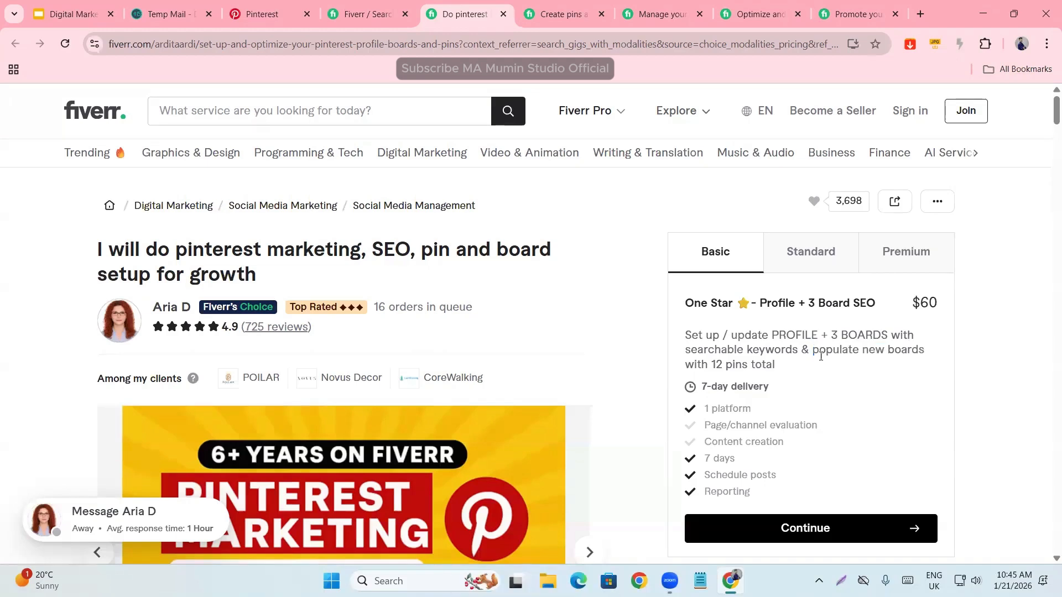
# - Read how many pins the Basic package adds to the new boards and its delivery time
pyautogui.moveTo(801, 351); pyautogui.dragTo(977, 360)
pyautogui.click(767, 403)
pyautogui.moveTo(686, 369); pyautogui.dragTo(789, 369)
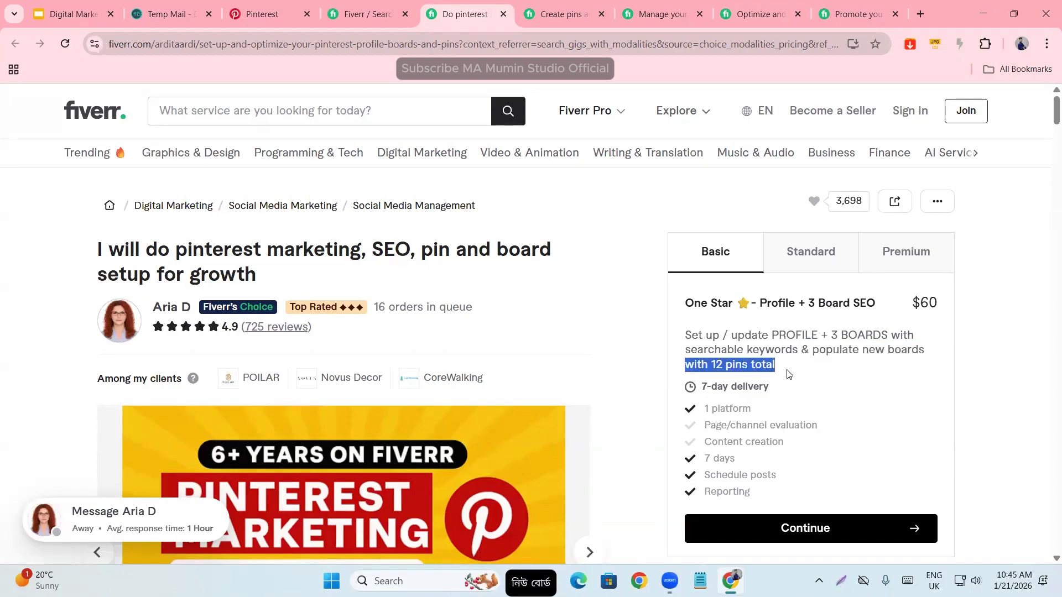
pyautogui.click(701, 367)
pyautogui.tripleClick(712, 370)
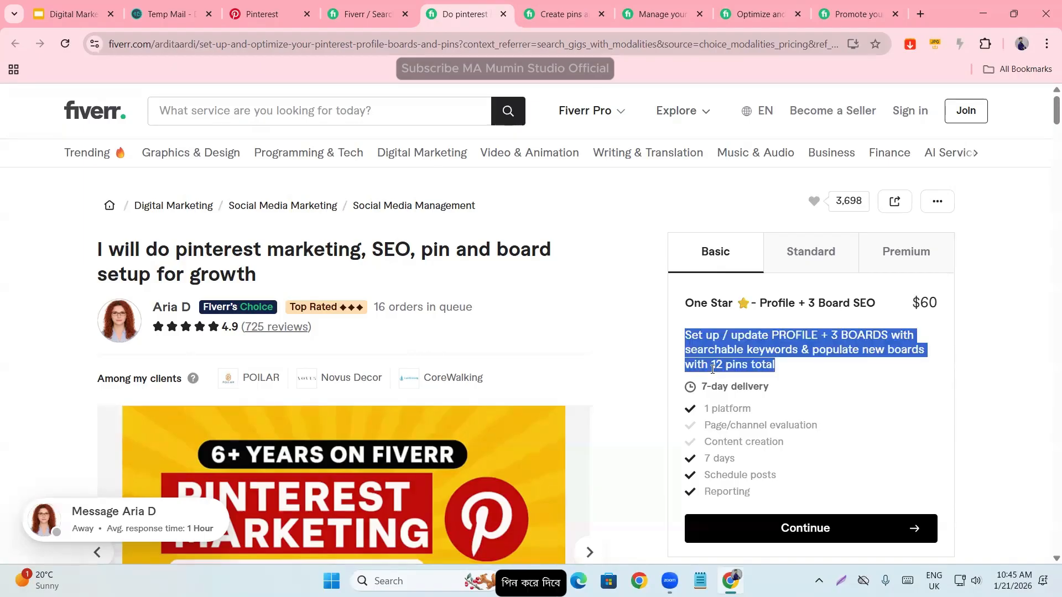
pyautogui.click(828, 351)
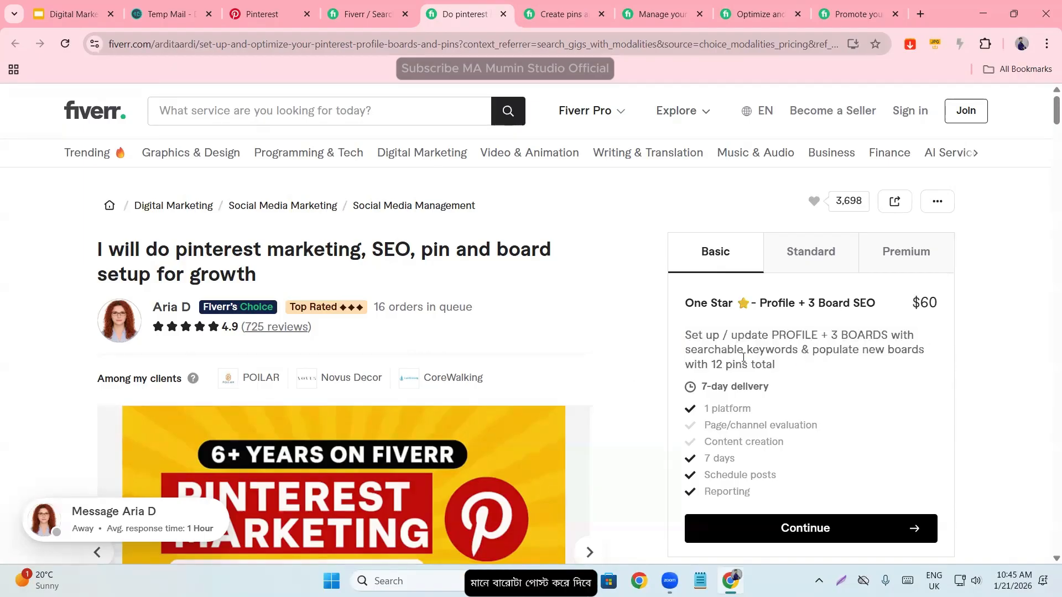
pyautogui.moveTo(701, 388); pyautogui.dragTo(780, 391)
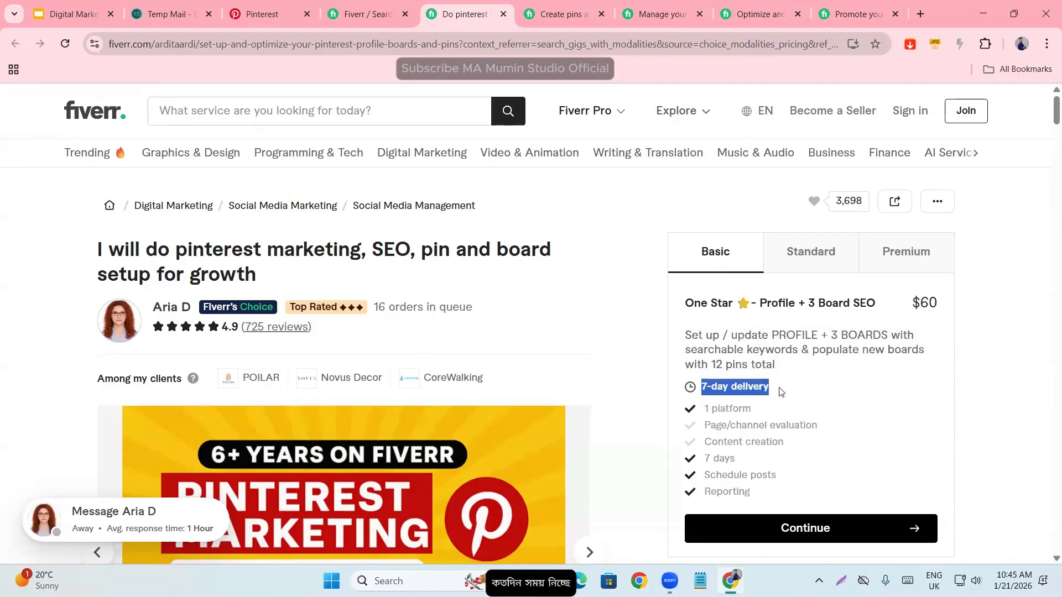
pyautogui.click(789, 347)
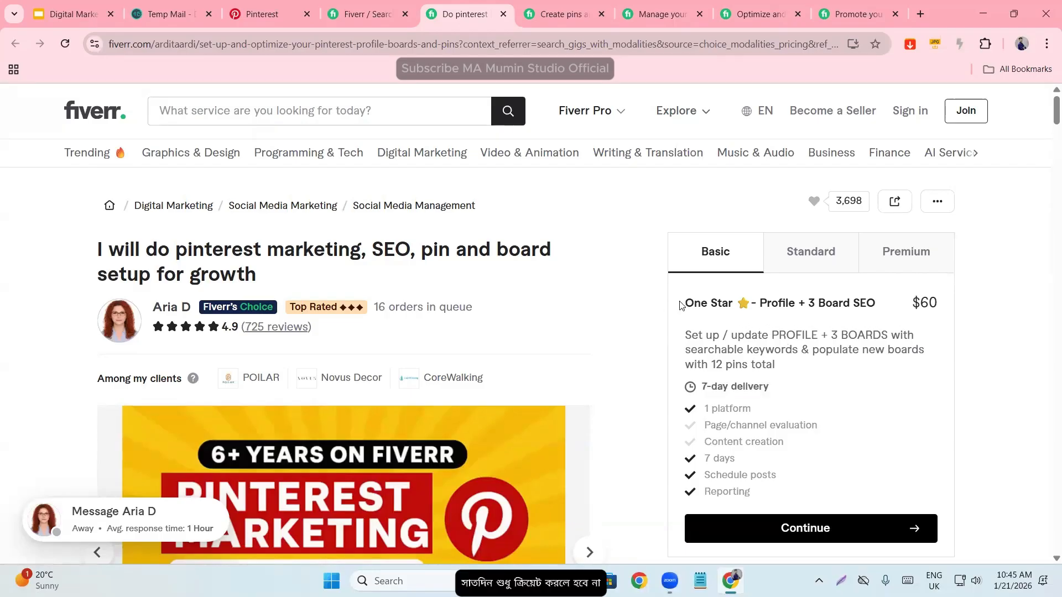
# - Compare the star-based names and contents of the gig's Basic, Standard and Premium packages
pyautogui.moveTo(681, 306); pyautogui.dragTo(710, 314)
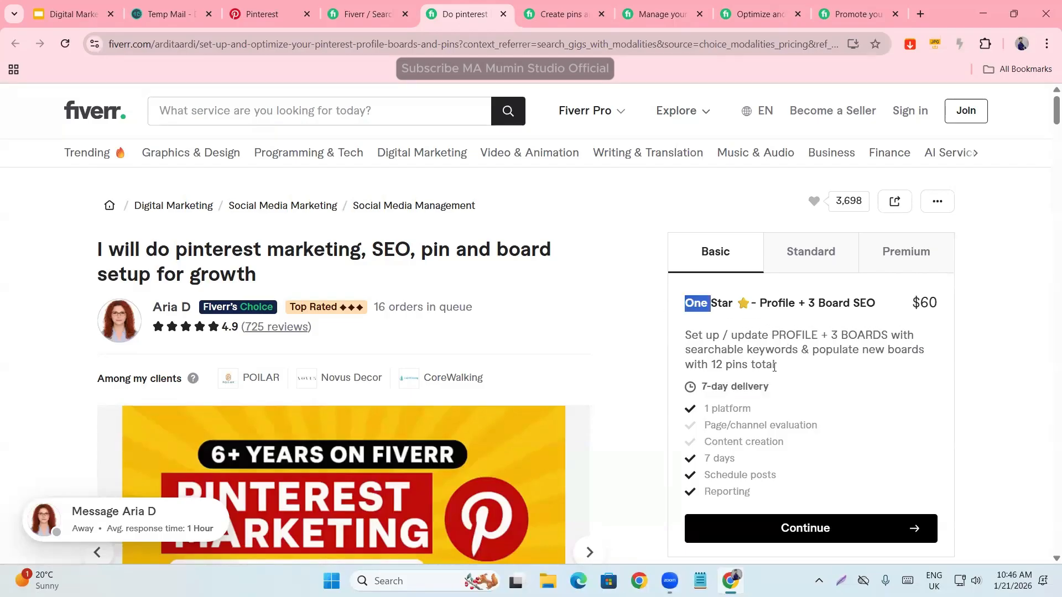
pyautogui.click(815, 250)
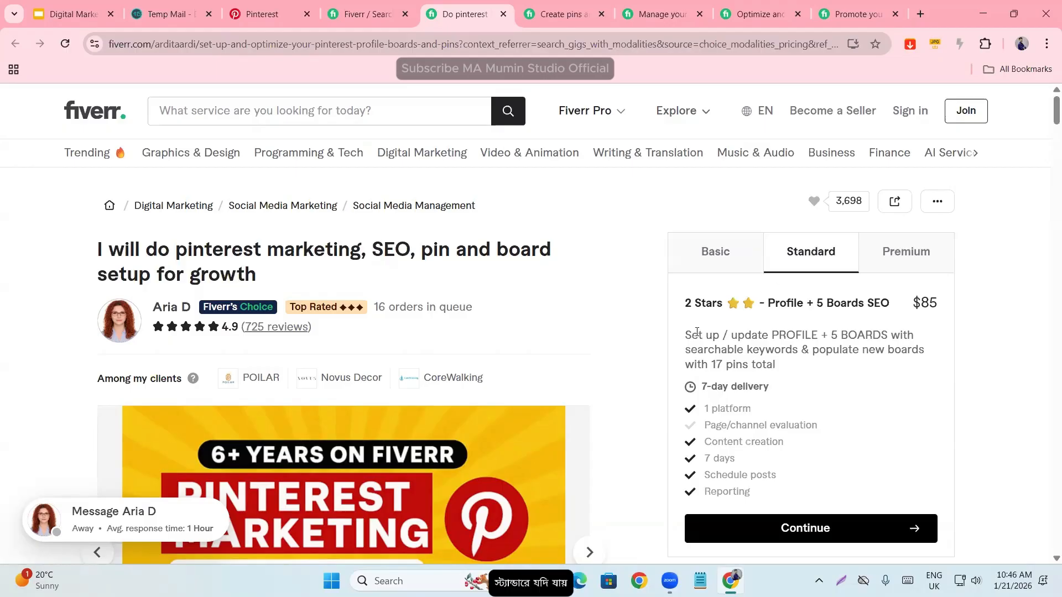
pyautogui.click(721, 264)
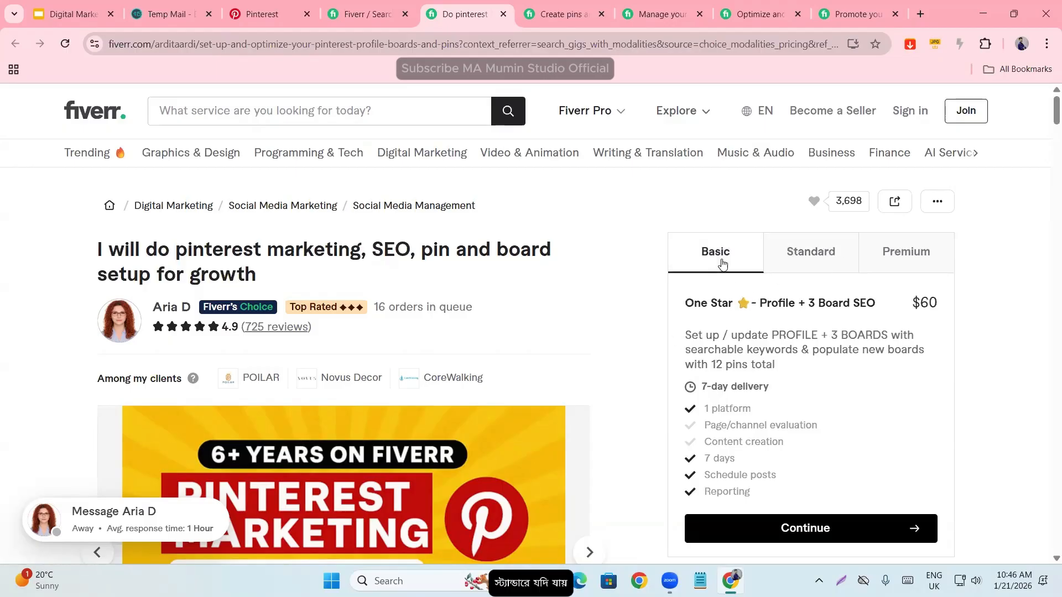
pyautogui.click(784, 267)
pyautogui.click(884, 264)
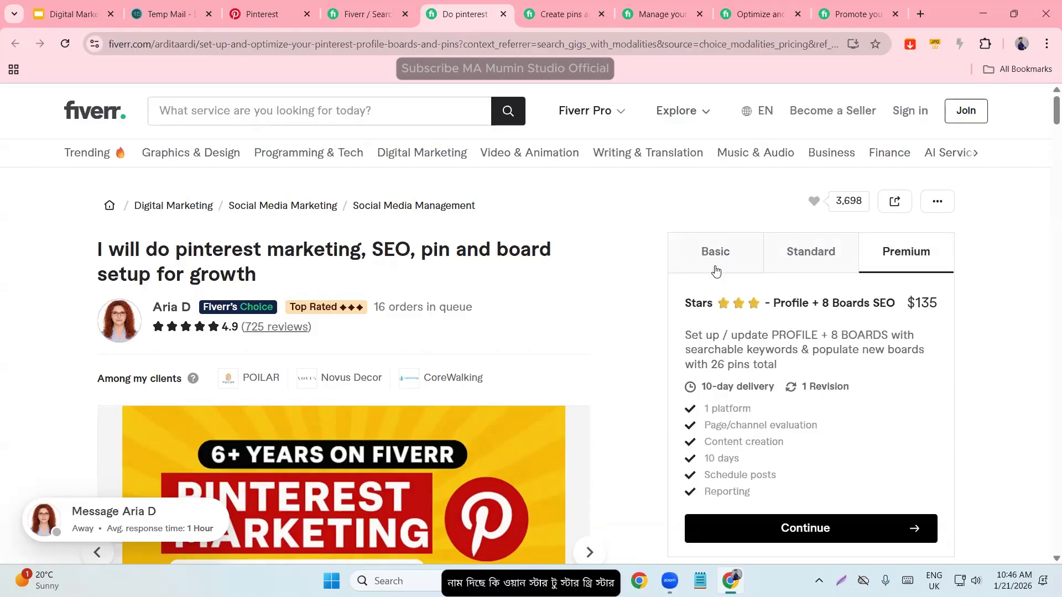
pyautogui.click(715, 265)
# - Examine the profile and board SEO named in the Standard package's heading, along with its description
pyautogui.click(815, 261)
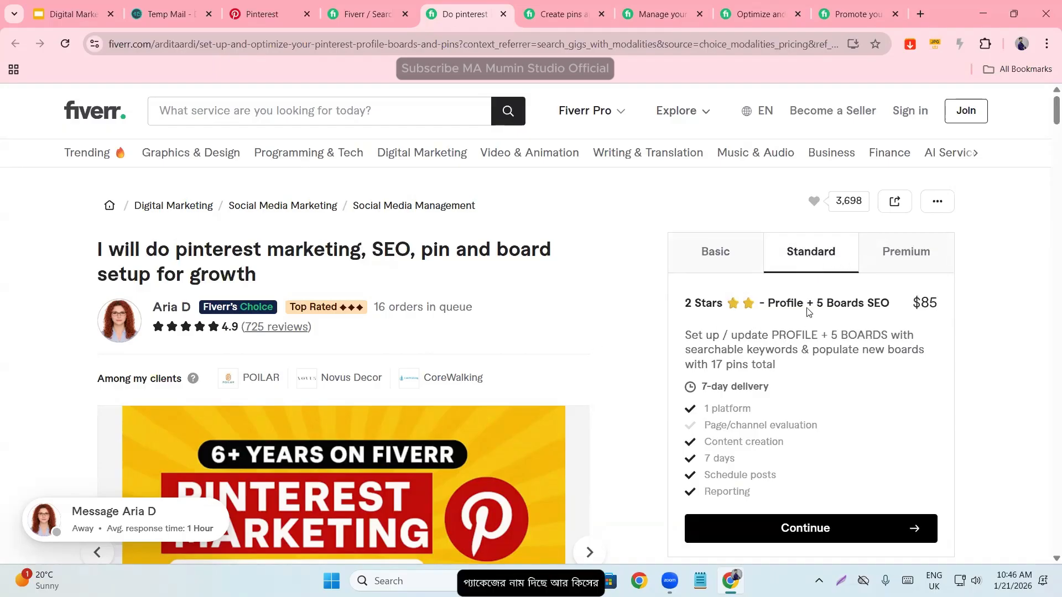
pyautogui.moveTo(759, 304); pyautogui.dragTo(893, 307)
pyautogui.click(876, 303)
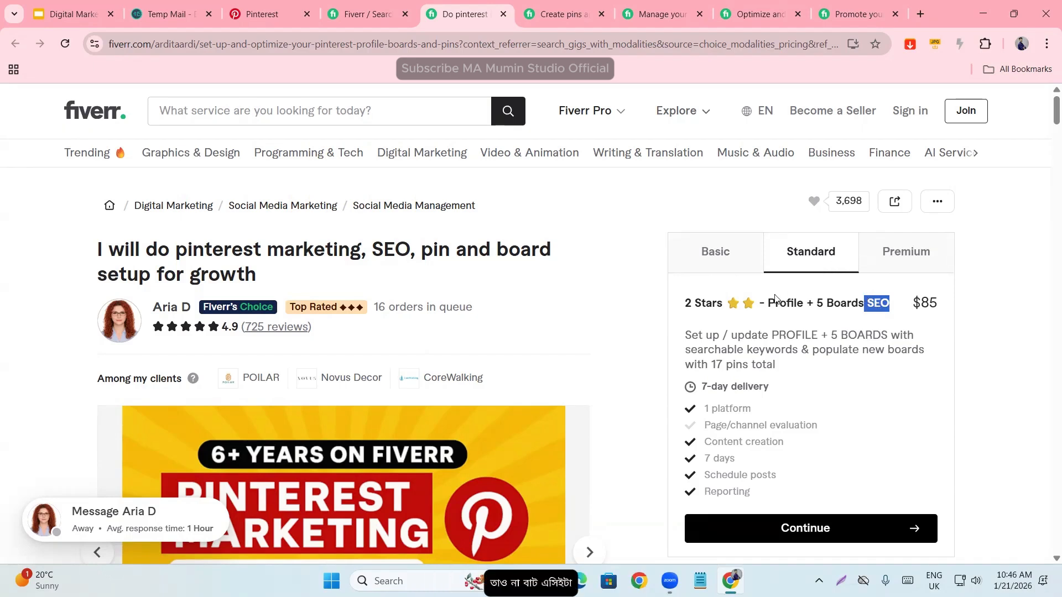
pyautogui.scroll(-1, 636, 346)
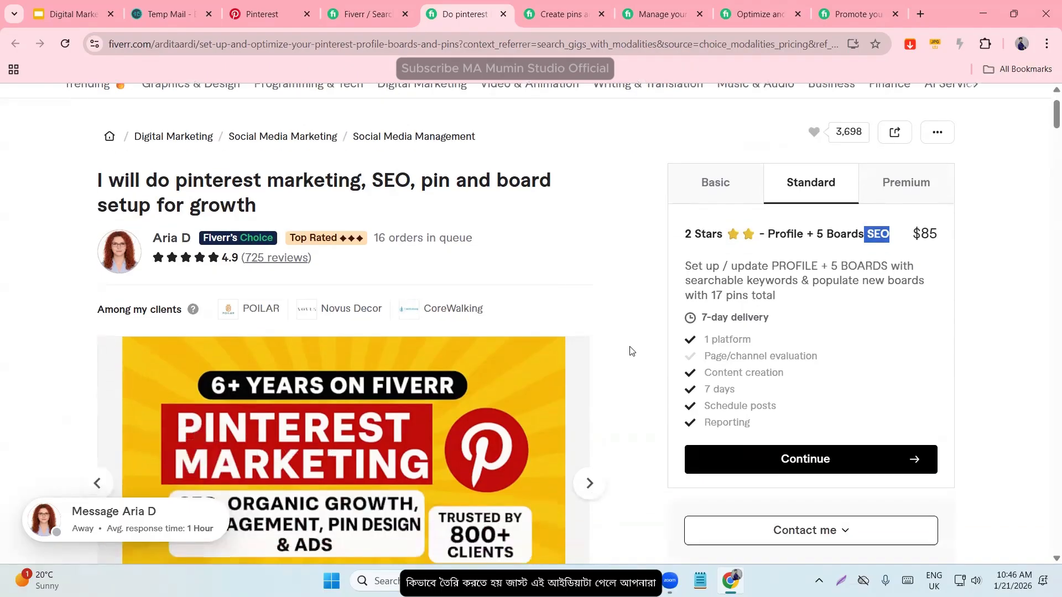
pyautogui.scroll(1, 629, 349)
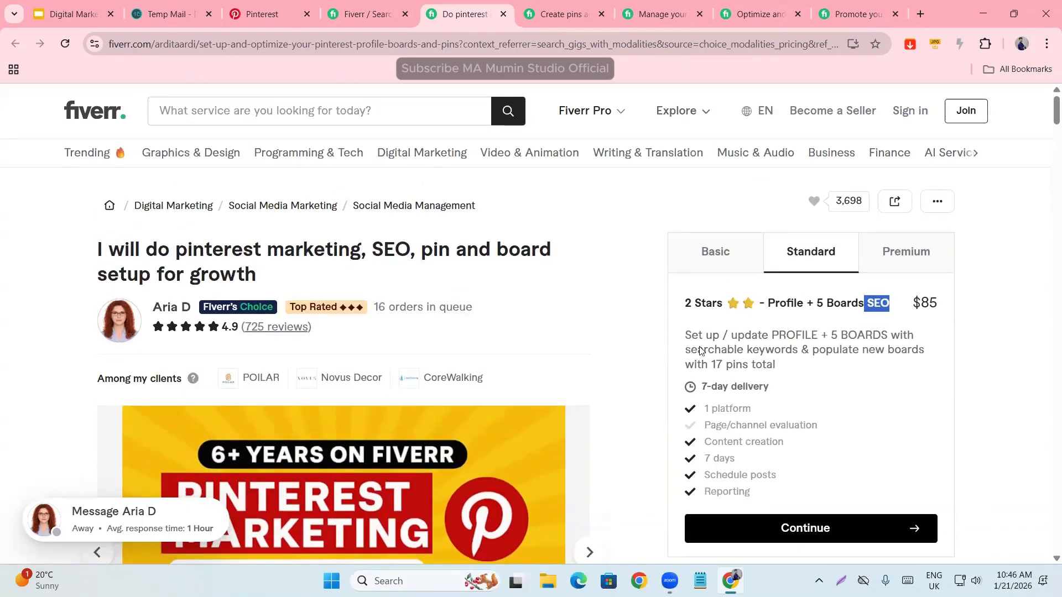
pyautogui.click(802, 346)
# - Examine the price of the gig's Premium package and the country in the seller's profile details
pyautogui.click(920, 252)
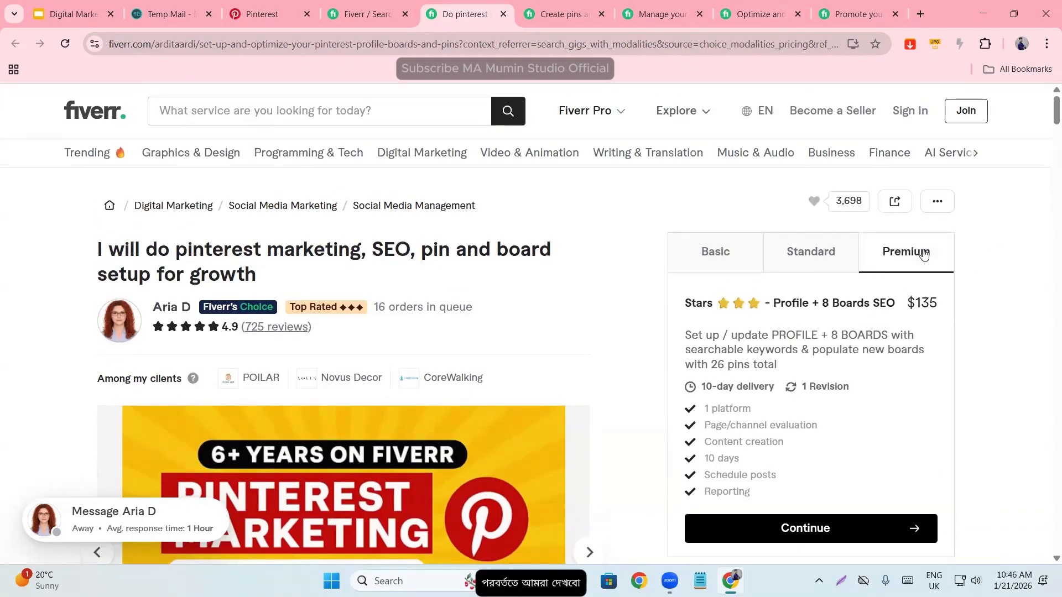
pyautogui.moveTo(906, 302); pyautogui.dragTo(948, 314)
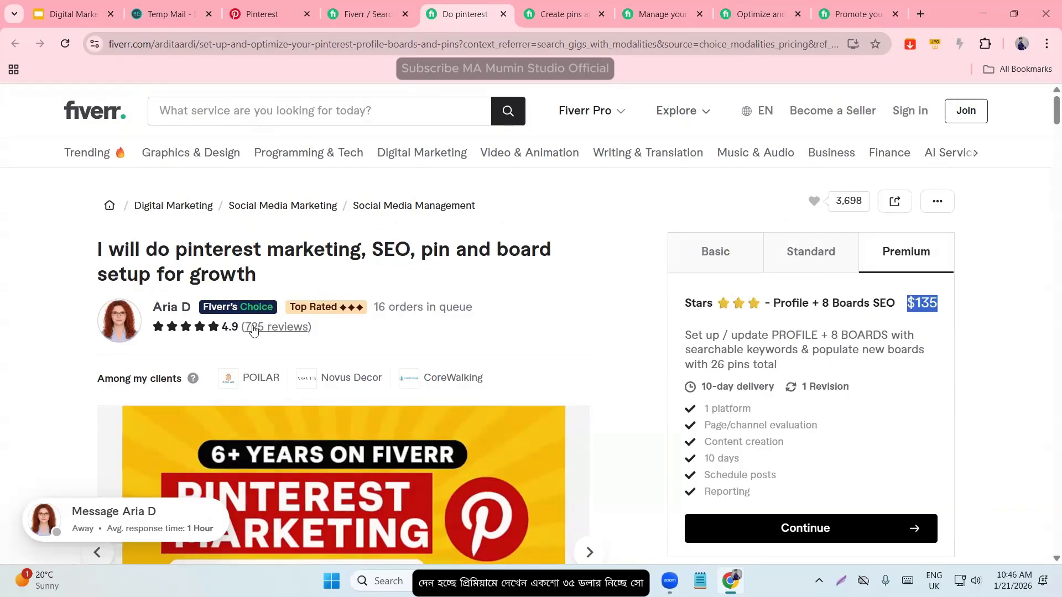
pyautogui.click(172, 306)
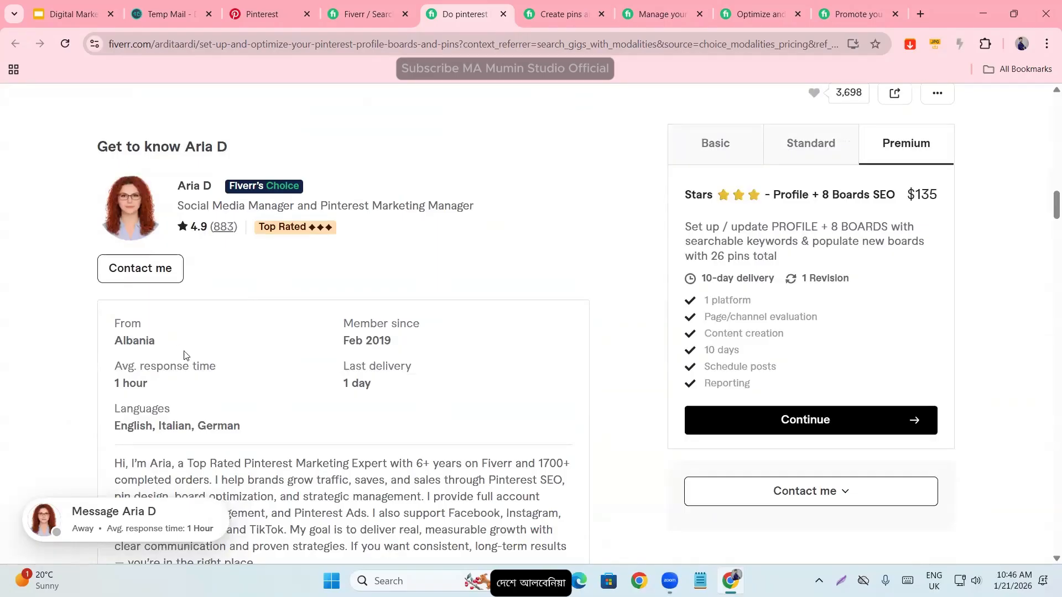
pyautogui.scroll(5, 515, 135)
# - View the "I will create pins and boards as a pinterest marketing manager" gig and check its order queue and seller's country
pyautogui.click(572, 6)
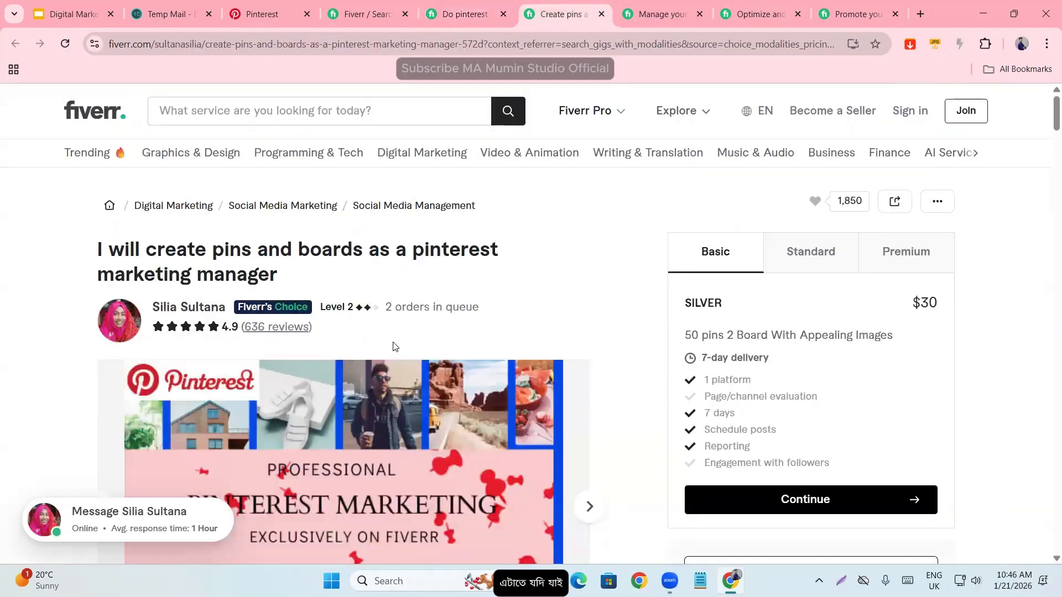
pyautogui.moveTo(403, 308); pyautogui.dragTo(479, 308)
pyautogui.click(430, 308)
pyautogui.click(167, 308)
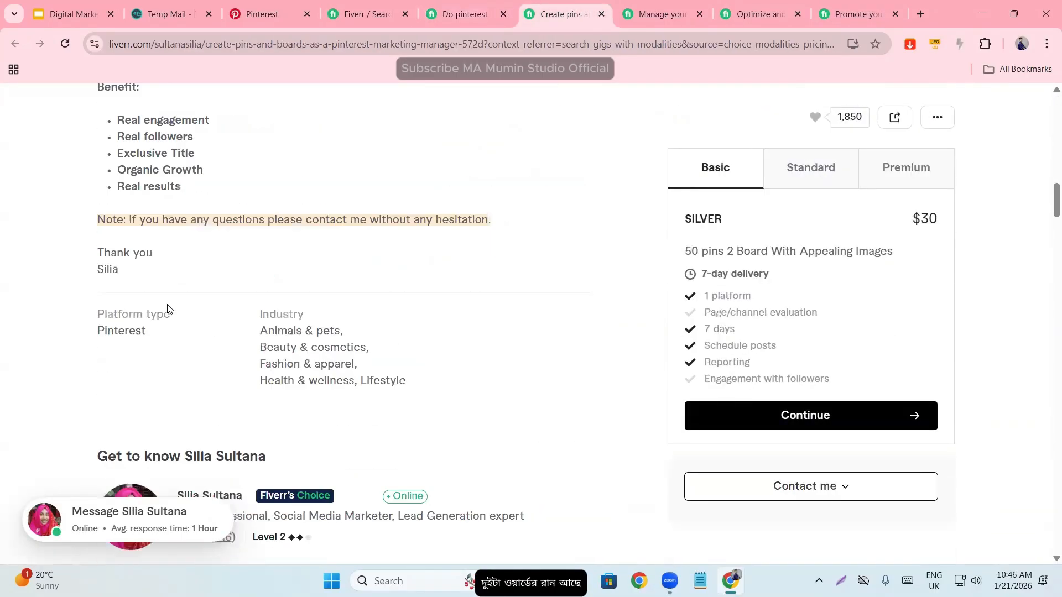
pyautogui.doubleClick(115, 347)
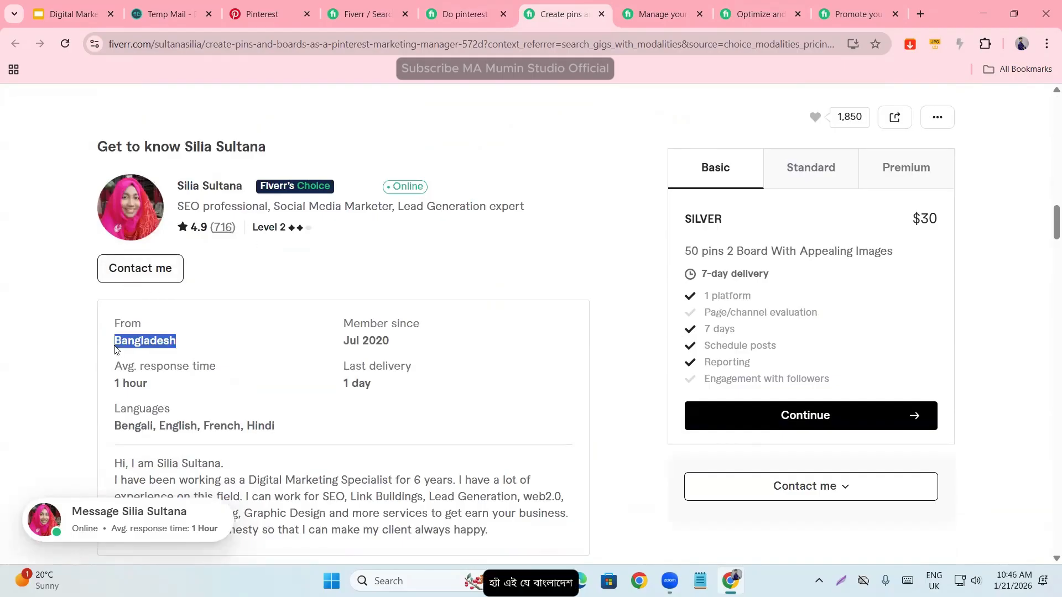
pyautogui.scroll(2, 284, 365)
pyautogui.scroll(15, 332, 338)
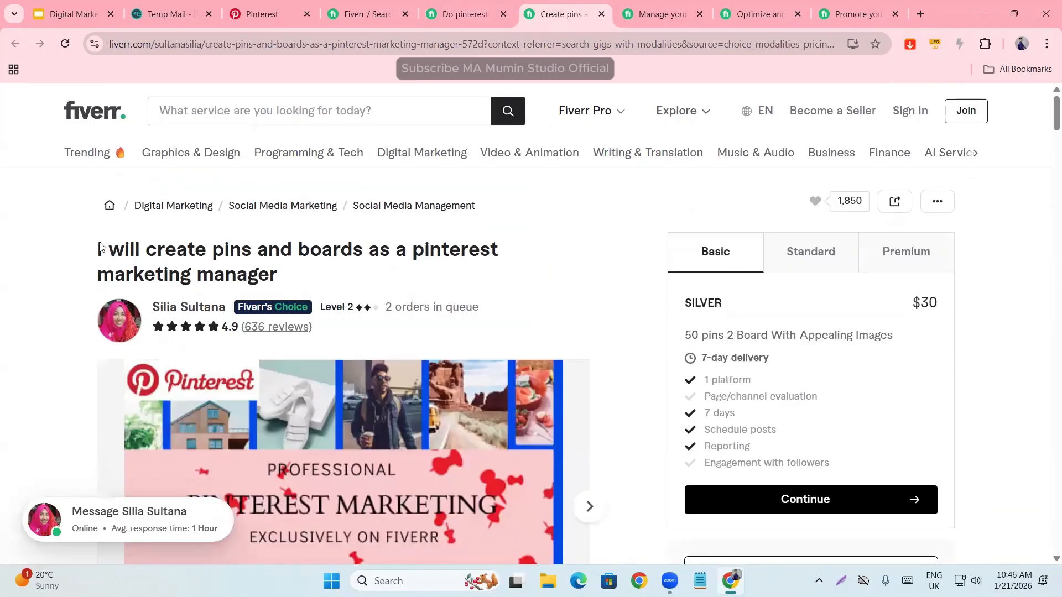
# - Read the gig's title phrase by phrase, from creating pins and boards to the marketing manager role
pyautogui.moveTo(100, 245); pyautogui.dragTo(261, 271)
pyautogui.click(241, 247)
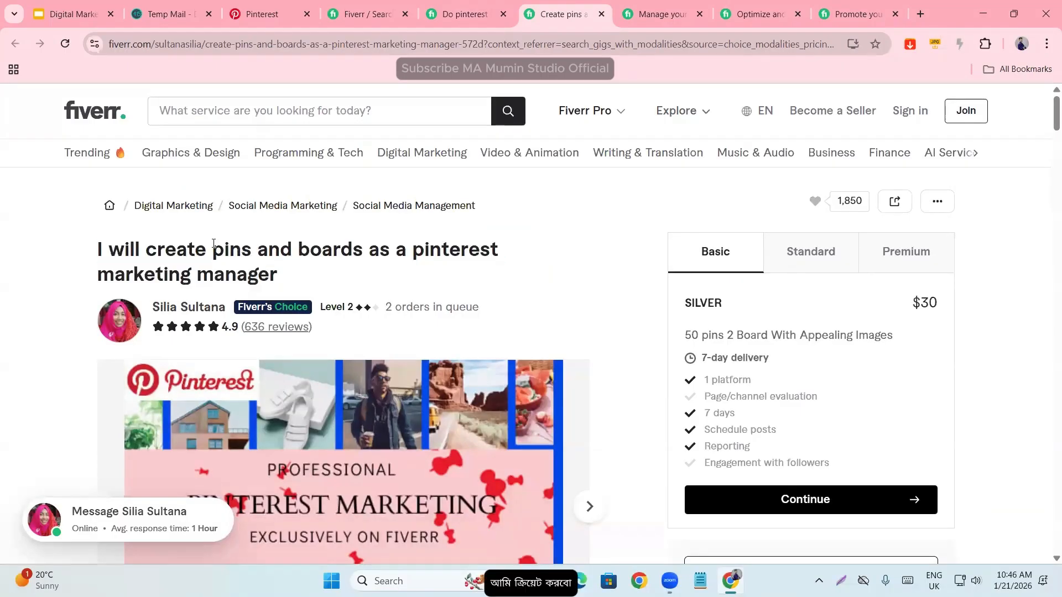
pyautogui.moveTo(213, 244); pyautogui.dragTo(286, 292)
pyautogui.click(391, 273)
pyautogui.click(293, 288)
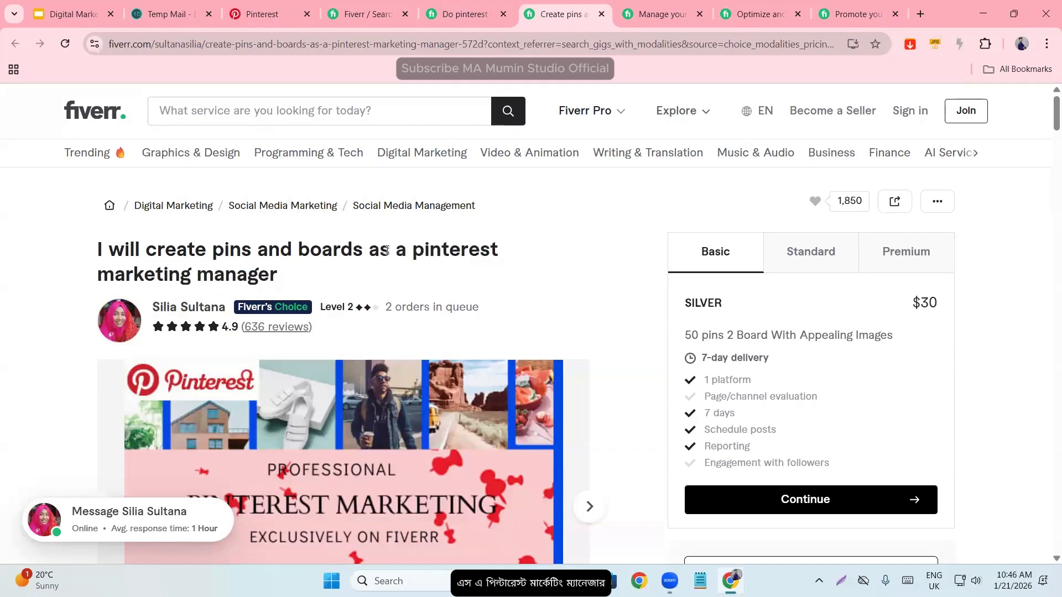
pyautogui.moveTo(369, 248); pyautogui.dragTo(332, 277)
pyautogui.click(243, 282)
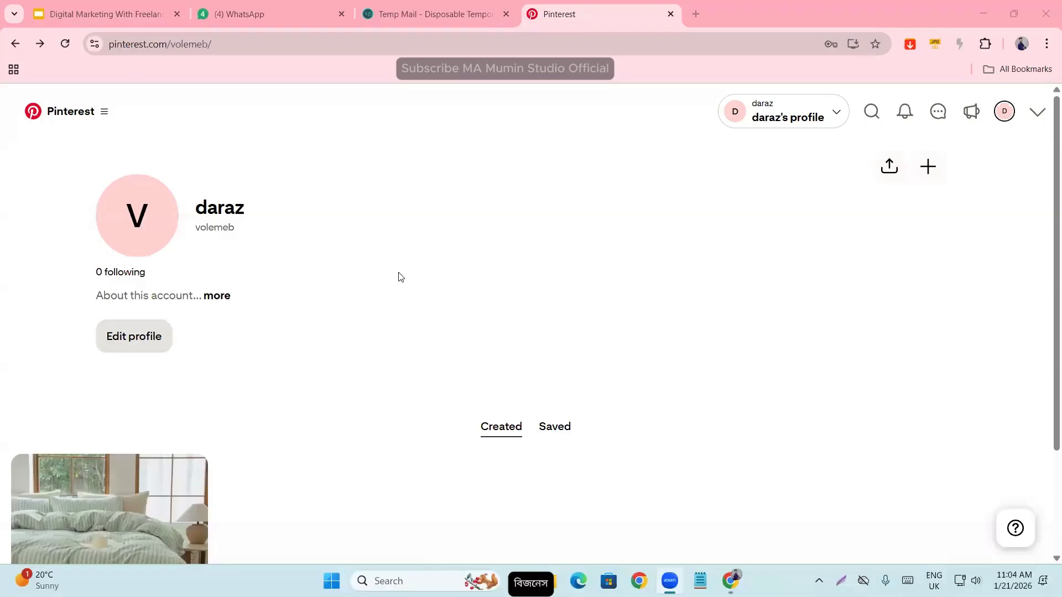
# - Start creating a campaign from the daraz Pinterest business profile and check which countries the ad account setup offers
pyautogui.scroll(-1, 411, 316)
pyautogui.scroll(-1, 411, 316)
pyautogui.scroll(2, 406, 387)
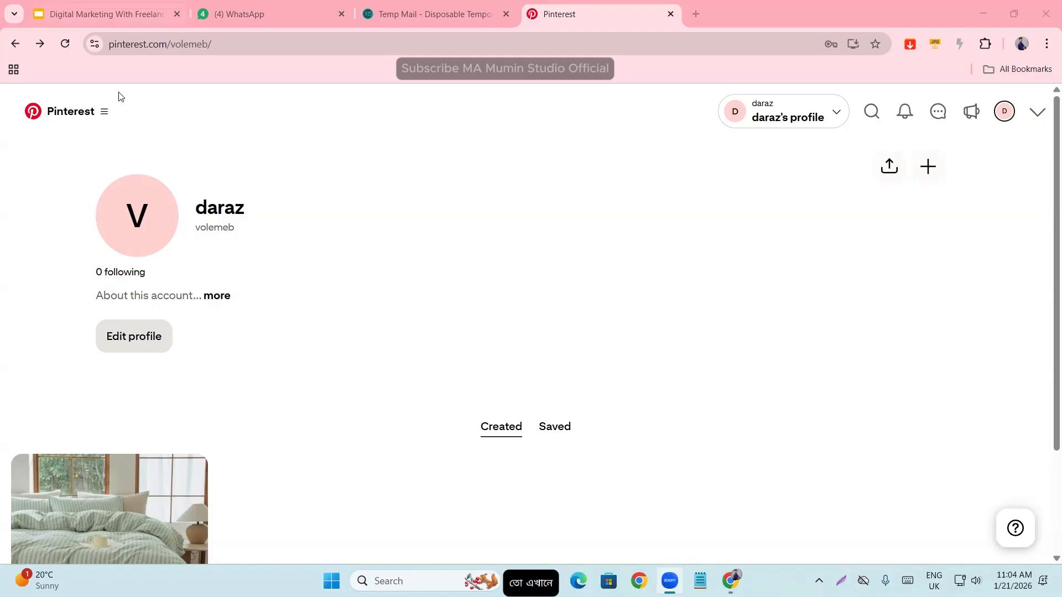
pyautogui.click(105, 114)
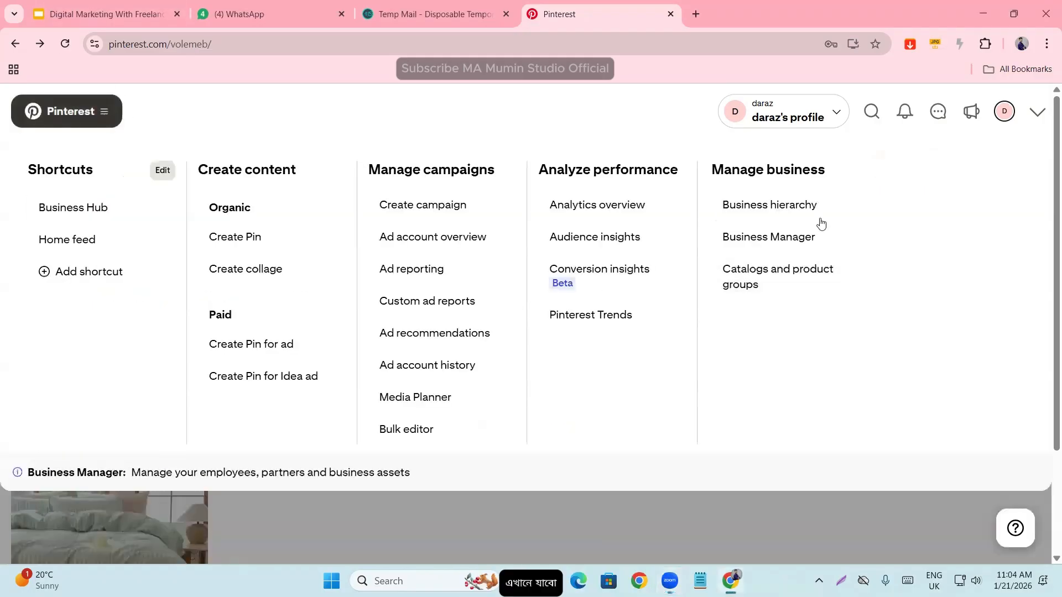
pyautogui.click(431, 212)
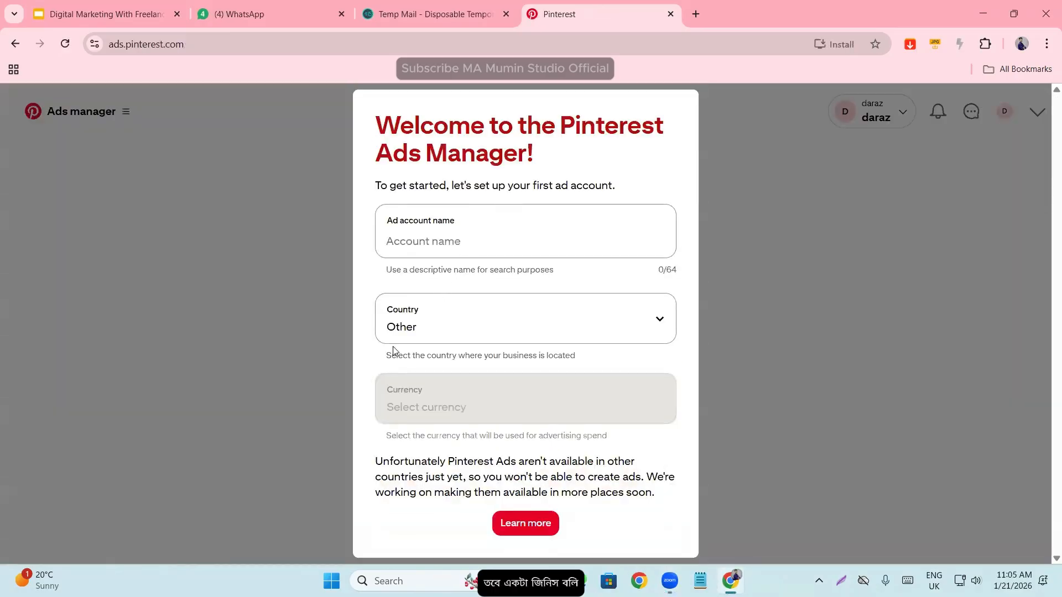
pyautogui.click(466, 319)
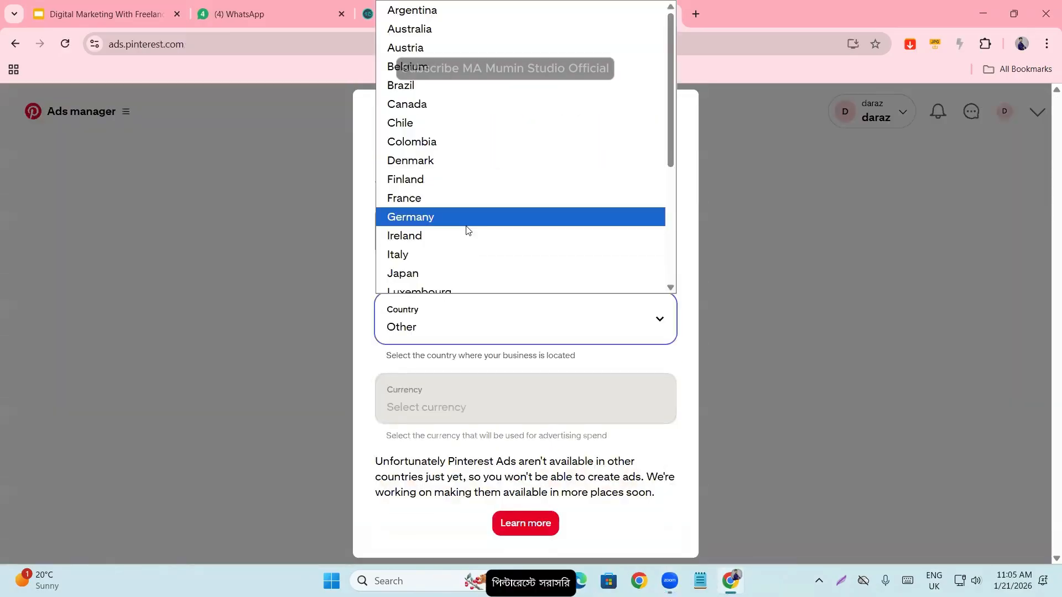
pyautogui.click(356, 313)
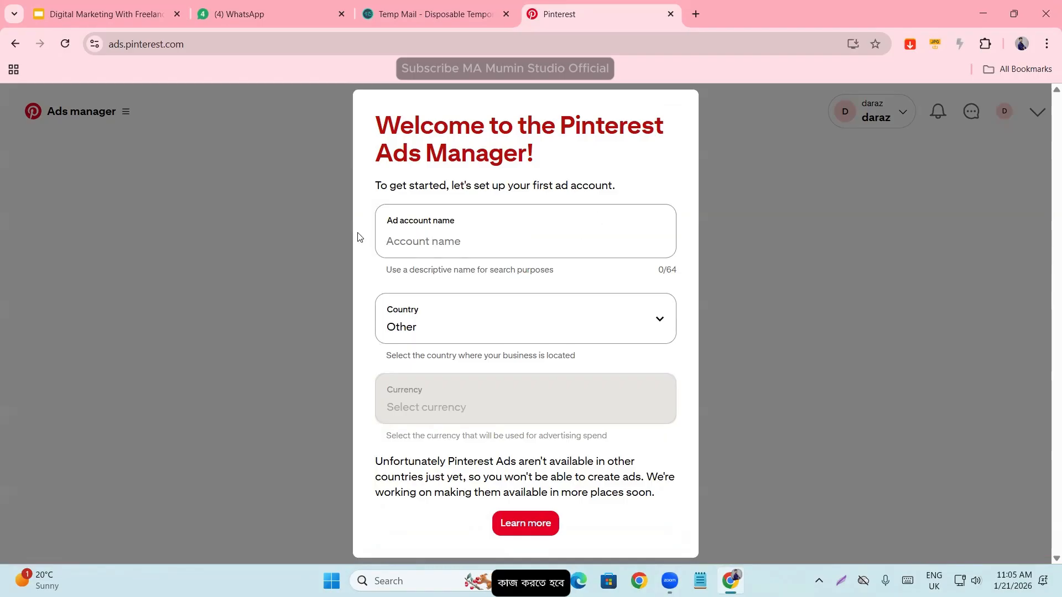
# - Enter "daraz-adn account" as the ad account name
pyautogui.click(439, 222)
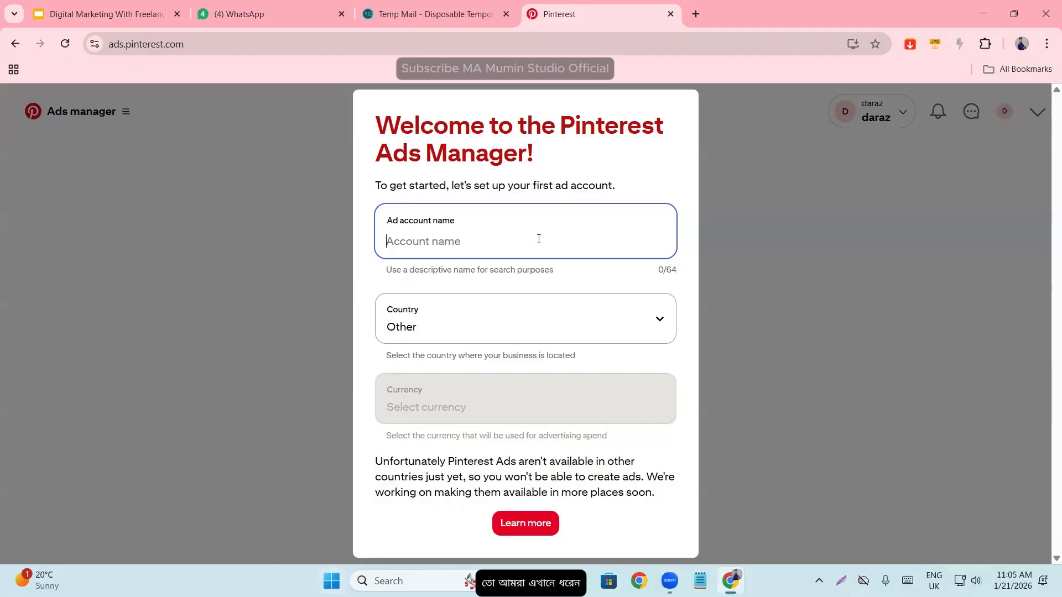
pyautogui.write('daraz')
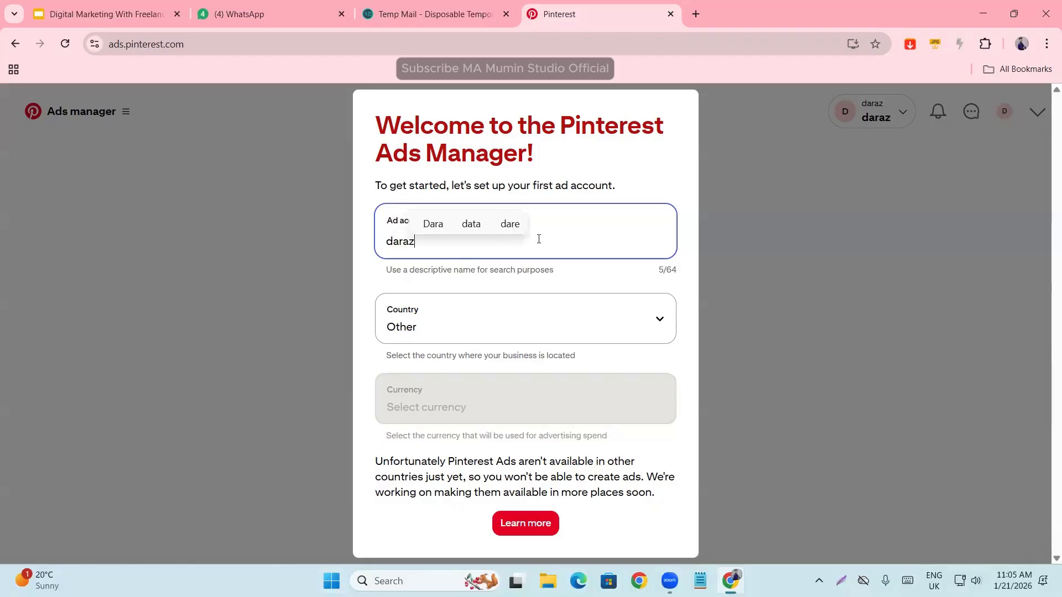
pyautogui.write('-ad')
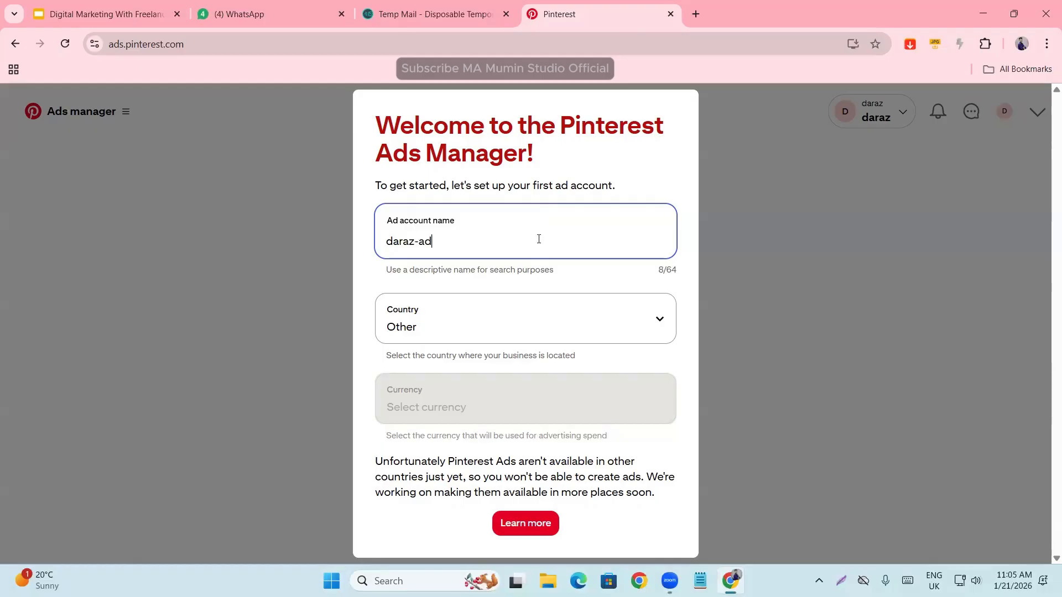
pyautogui.write('account')
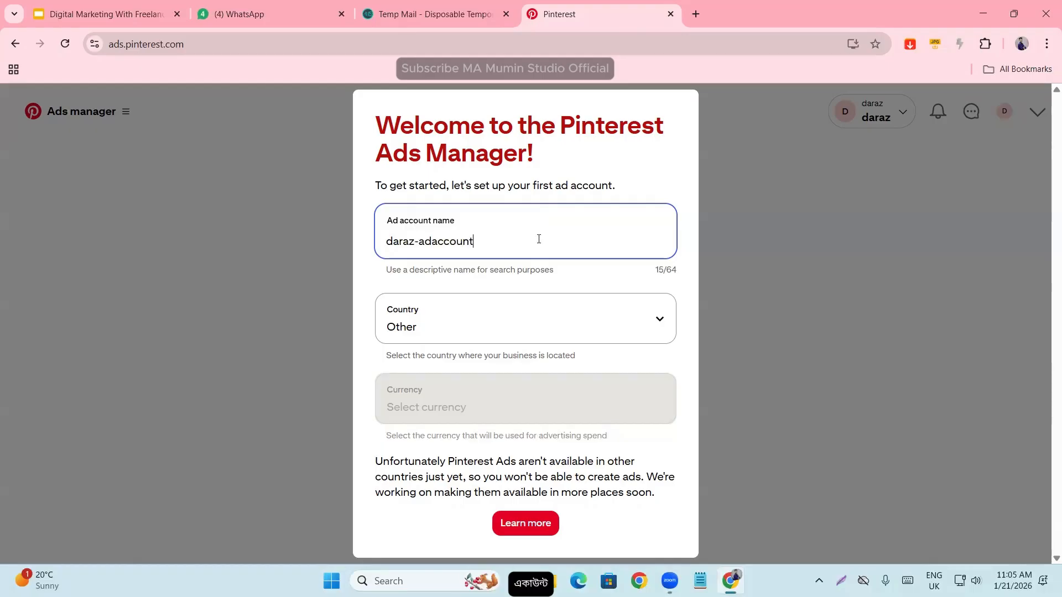
pyautogui.click(432, 240)
pyautogui.write('n')
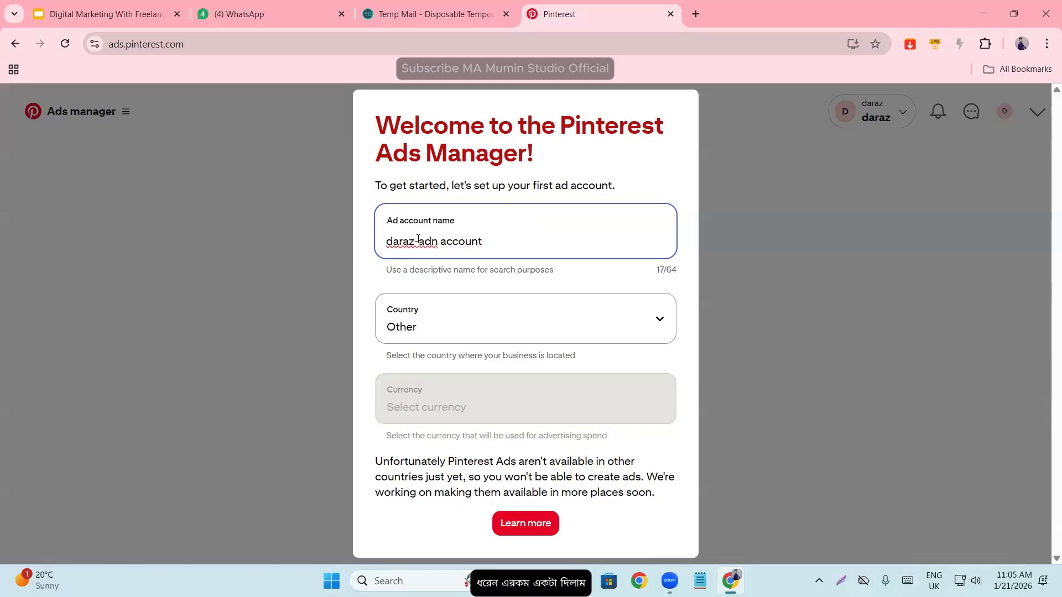
# - Look through the available countries and set the ad account's country to United States (including Puerto Rico)
pyautogui.click(432, 330)
pyautogui.scroll(5, 476, 100)
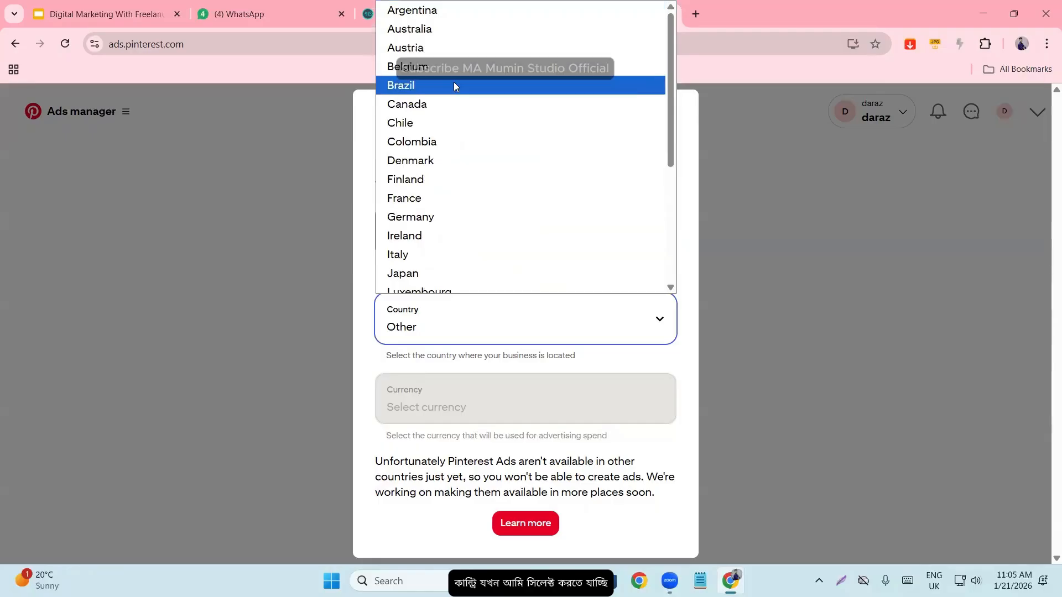
pyautogui.scroll(-4, 465, 232)
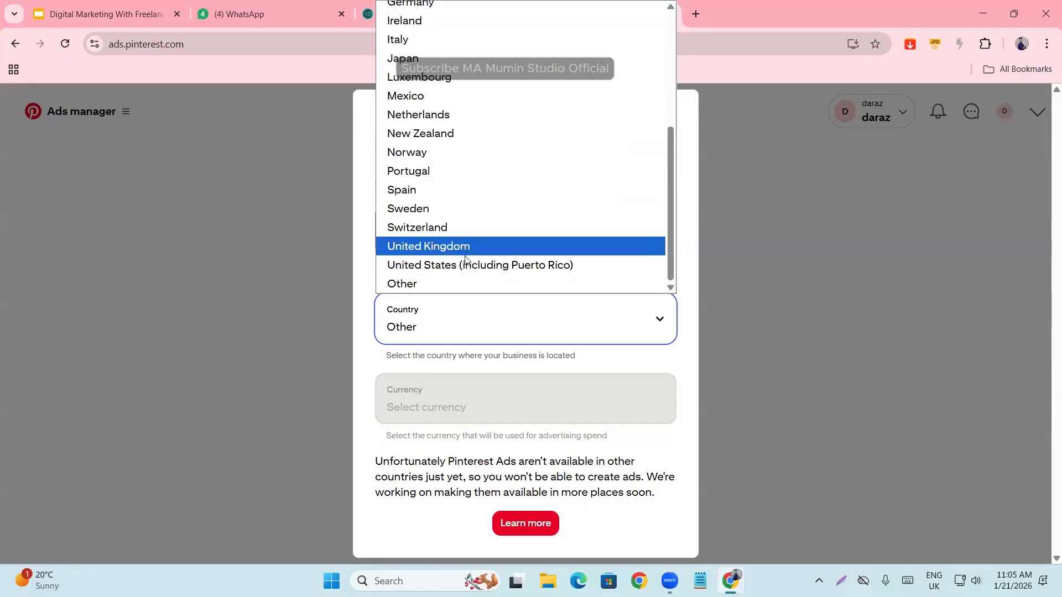
pyautogui.scroll(4, 463, 275)
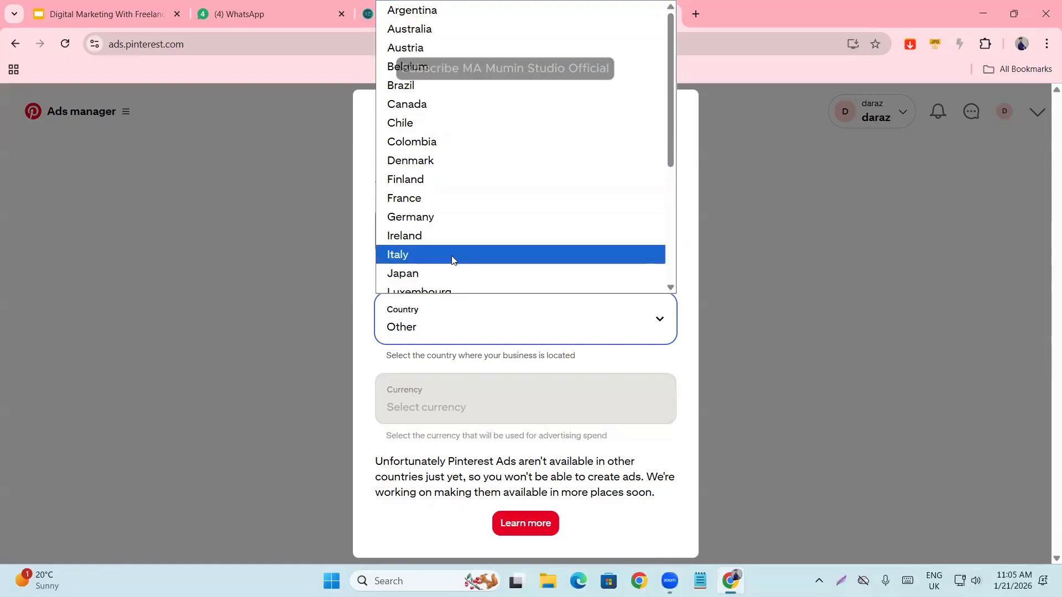
pyautogui.scroll(-4, 452, 255)
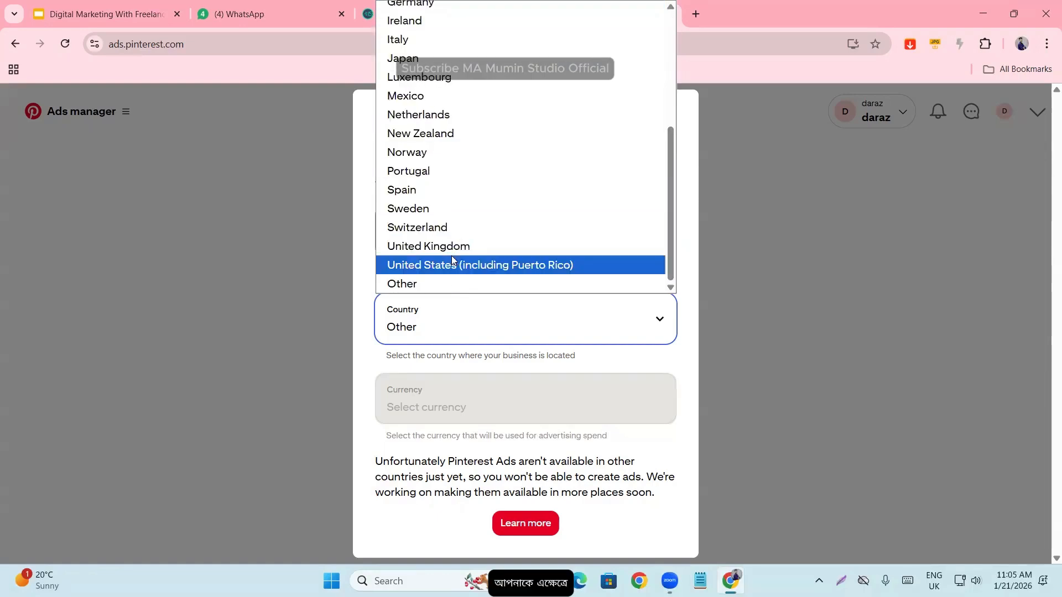
pyautogui.click(410, 264)
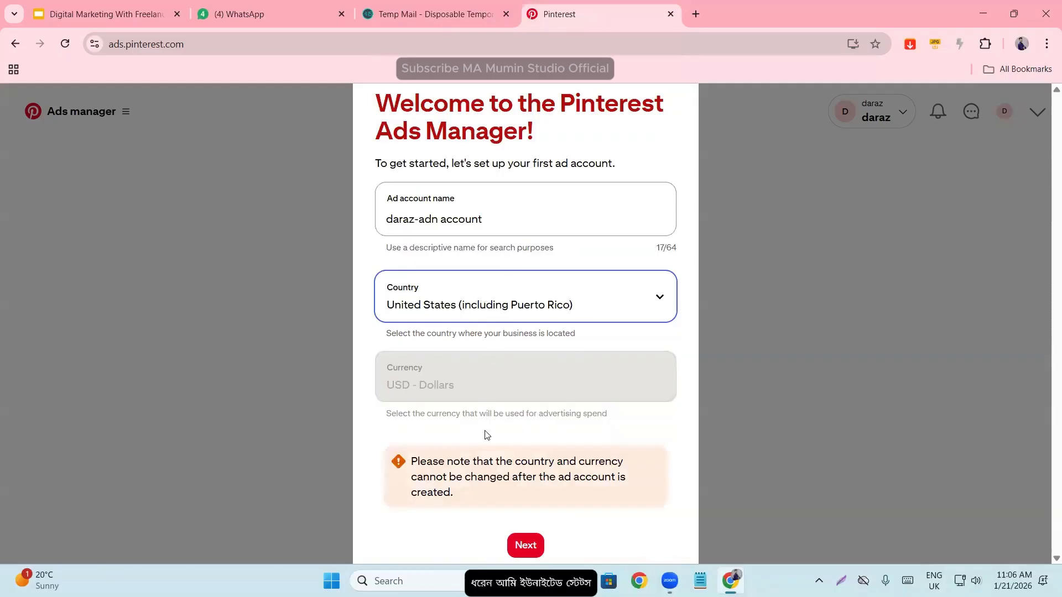
# - Create the ad account with the chosen details and accept the Advertising Agreement
pyautogui.click(527, 544)
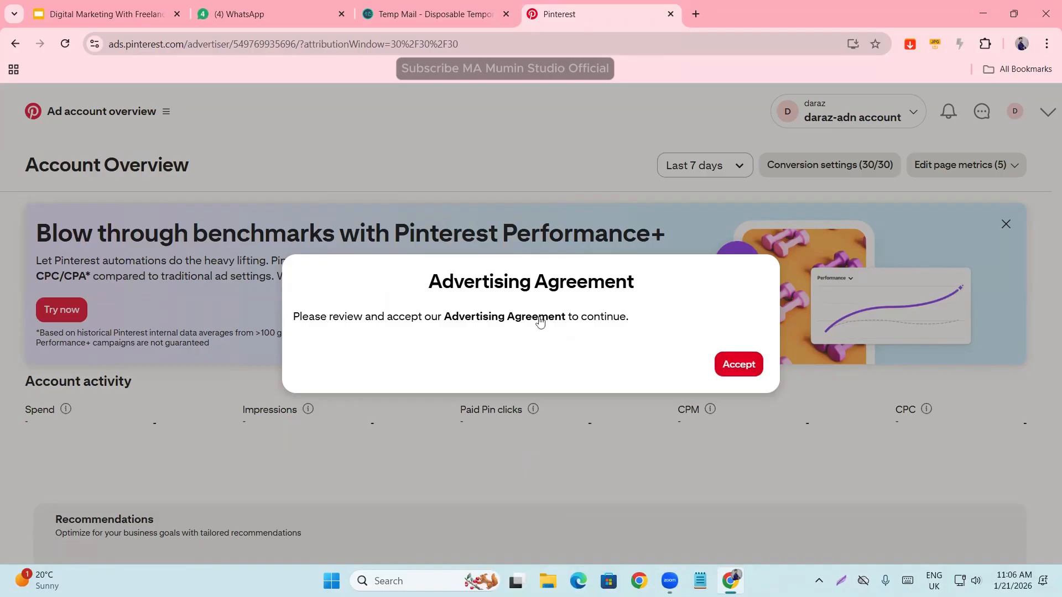
pyautogui.click(740, 364)
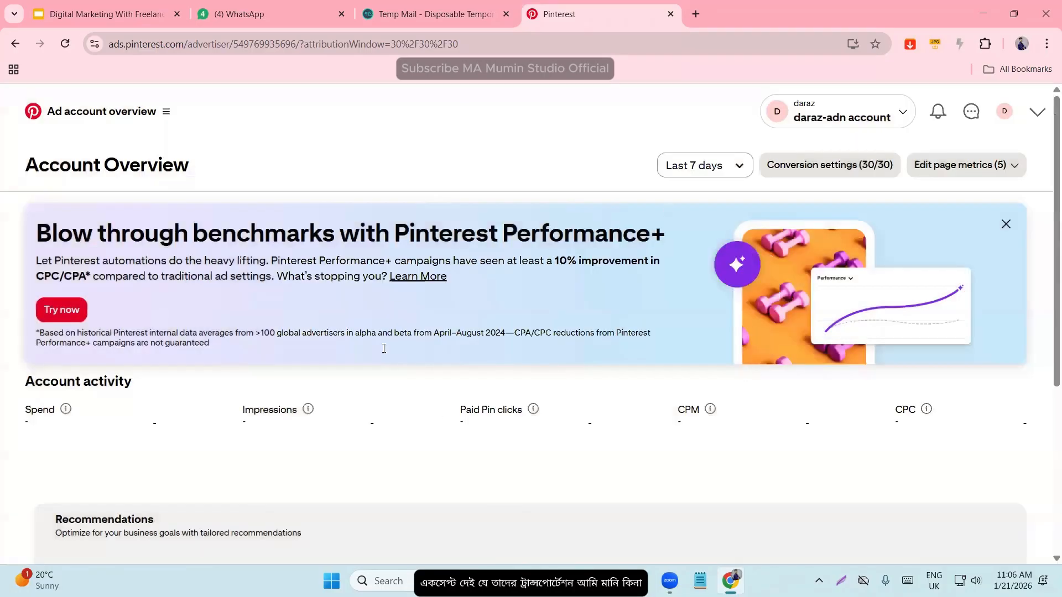
# - Dismiss the Pinterest Performance+ banner on the ad account overview and start creating a new campaign
pyautogui.scroll(-5, 385, 354)
pyautogui.scroll(5, 353, 385)
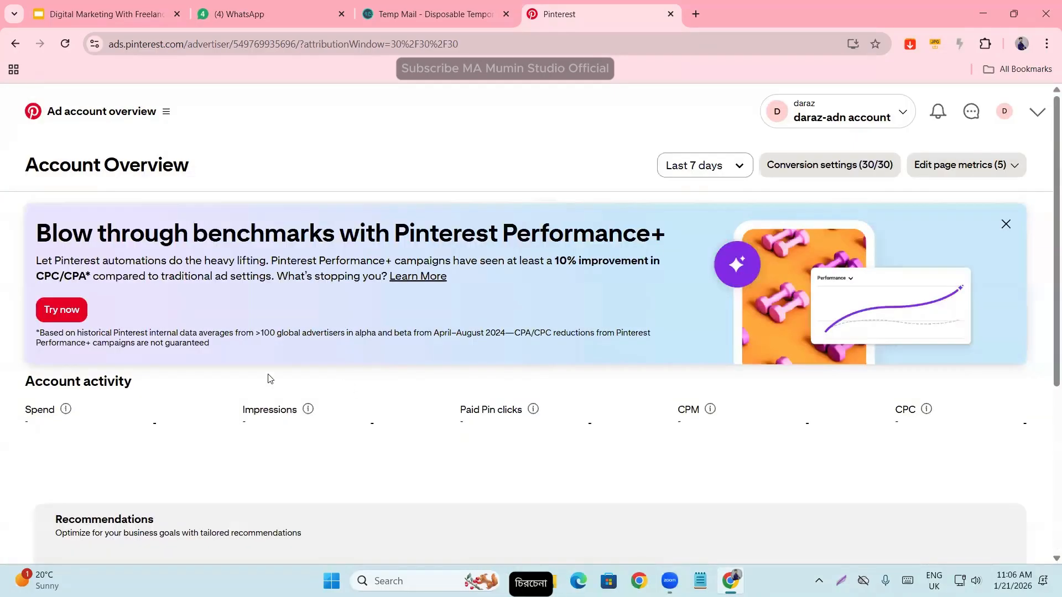
pyautogui.click(1006, 225)
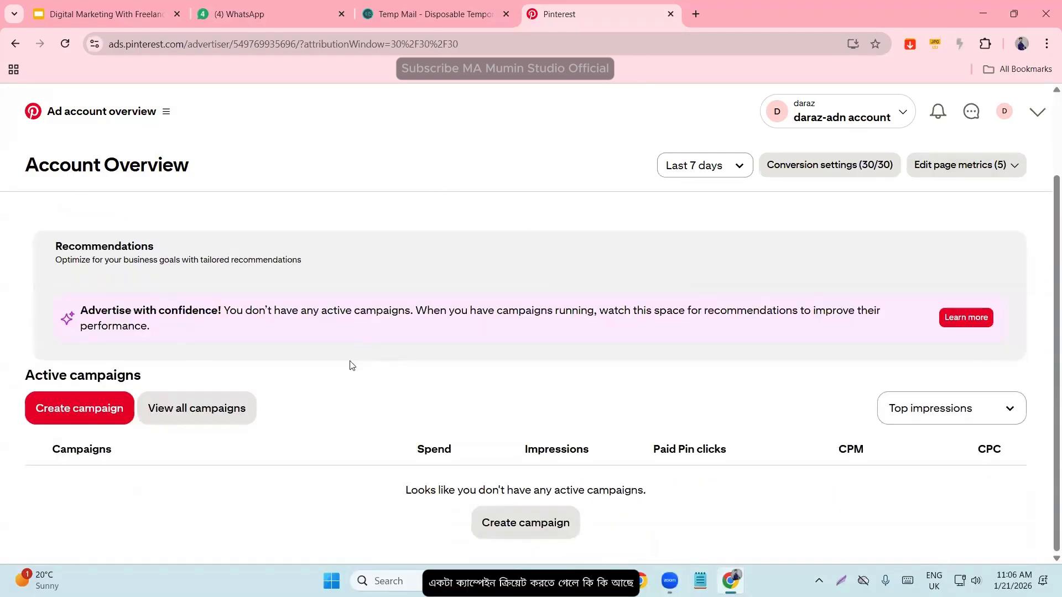
pyautogui.scroll(-2, 380, 297)
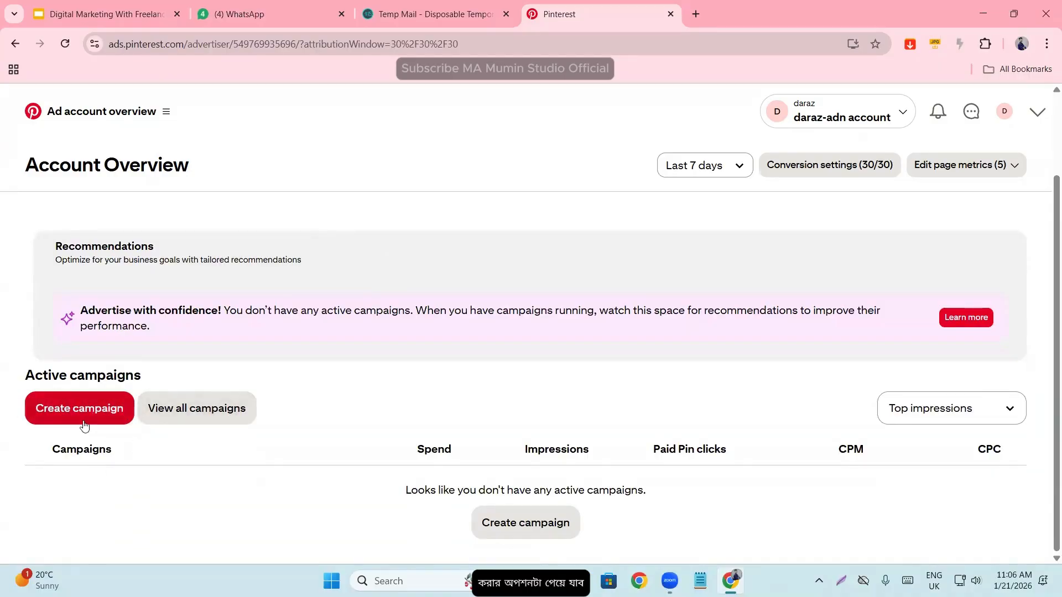
pyautogui.click(72, 409)
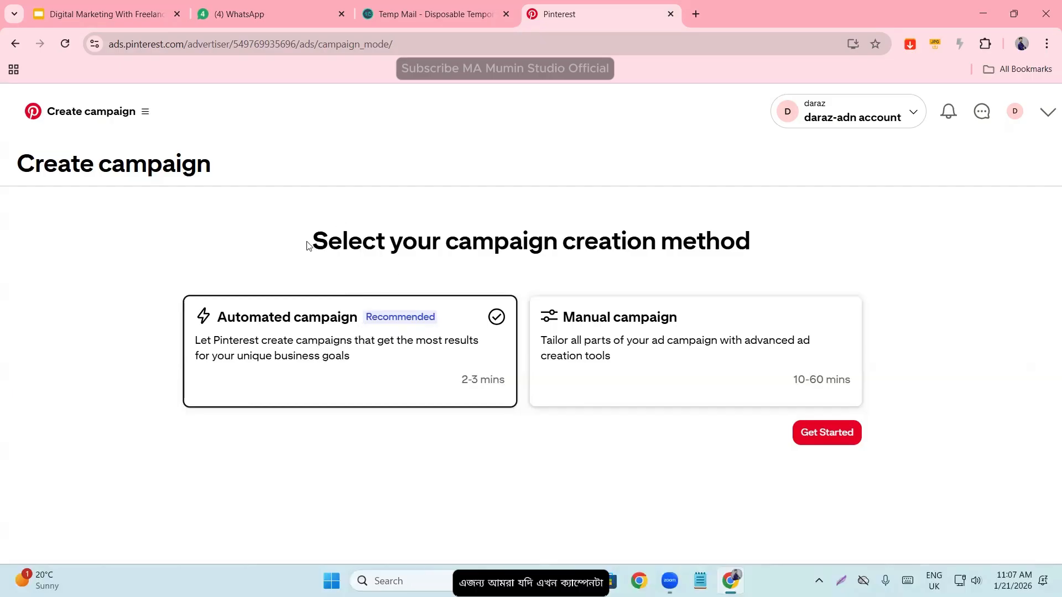
# - Choose Manual campaign as the campaign creation method and get started
pyautogui.moveTo(308, 245); pyautogui.dragTo(838, 238)
pyautogui.click(851, 244)
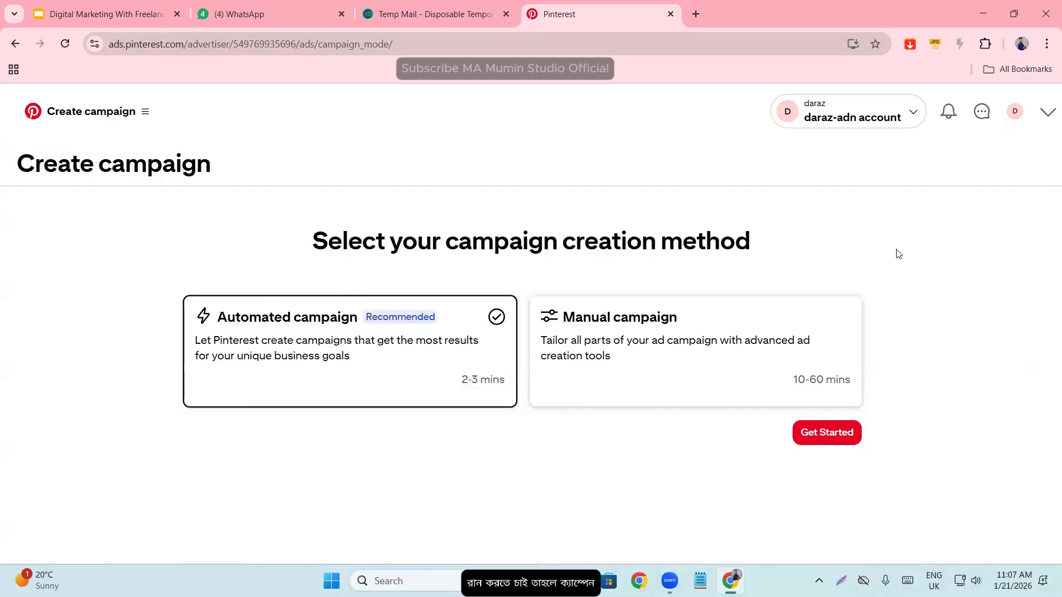
pyautogui.click(626, 332)
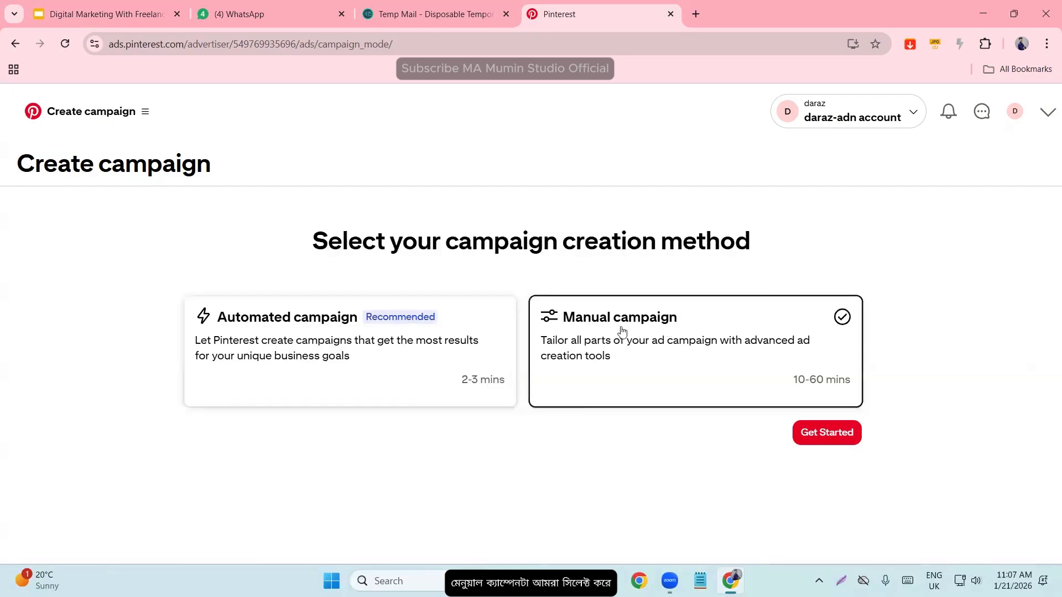
pyautogui.click(829, 440)
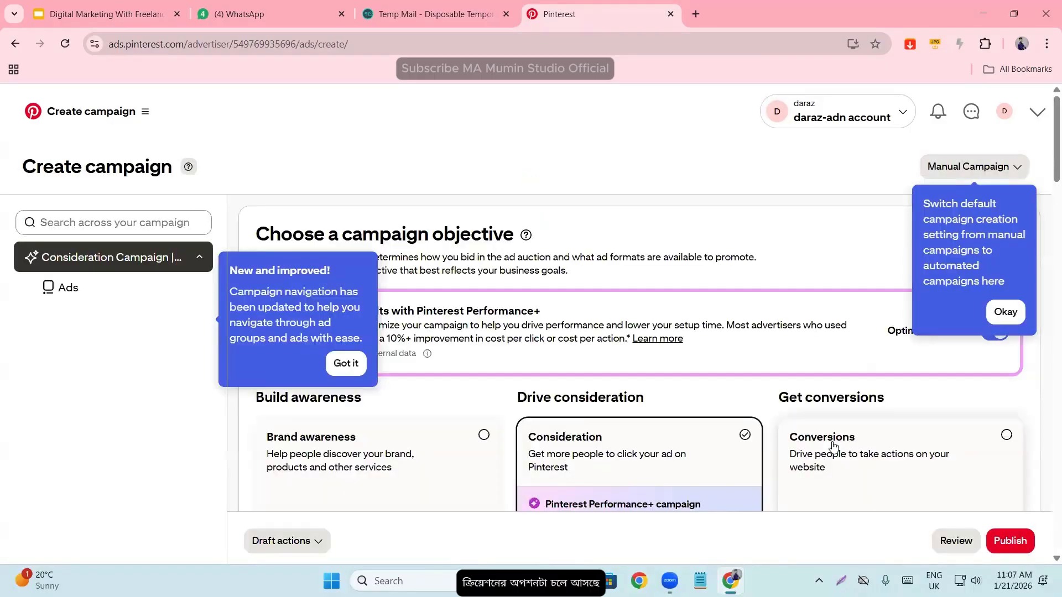
# - Dismiss the campaign setup tips and turn off the Pinterest Performance+ Optimize campaign option
pyautogui.click(1006, 311)
pyautogui.moveTo(257, 236); pyautogui.dragTo(727, 356)
pyautogui.click(573, 227)
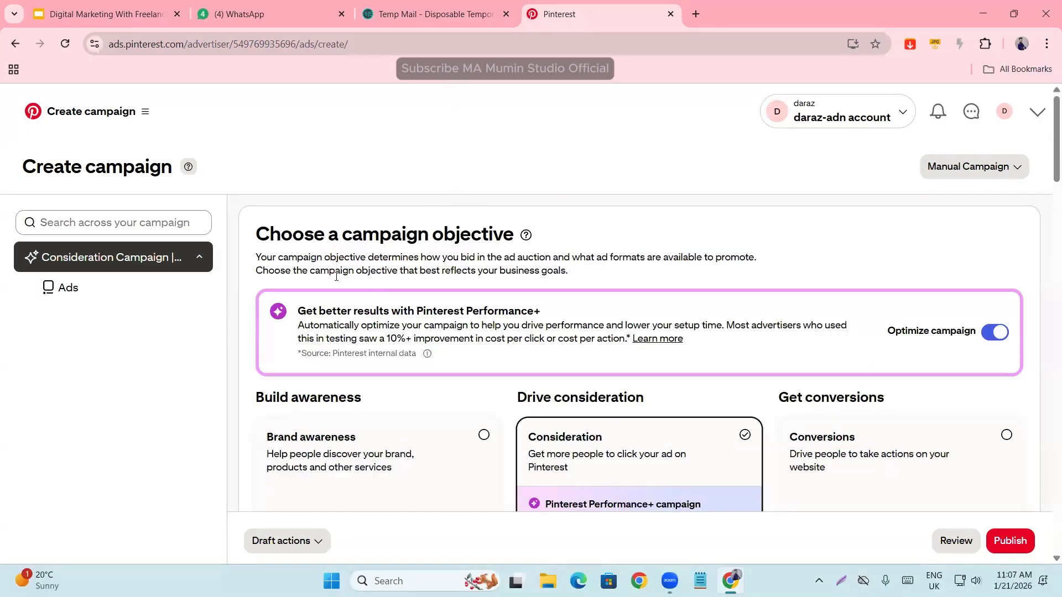
pyautogui.scroll(-1, 434, 308)
pyautogui.scroll(-1, 433, 309)
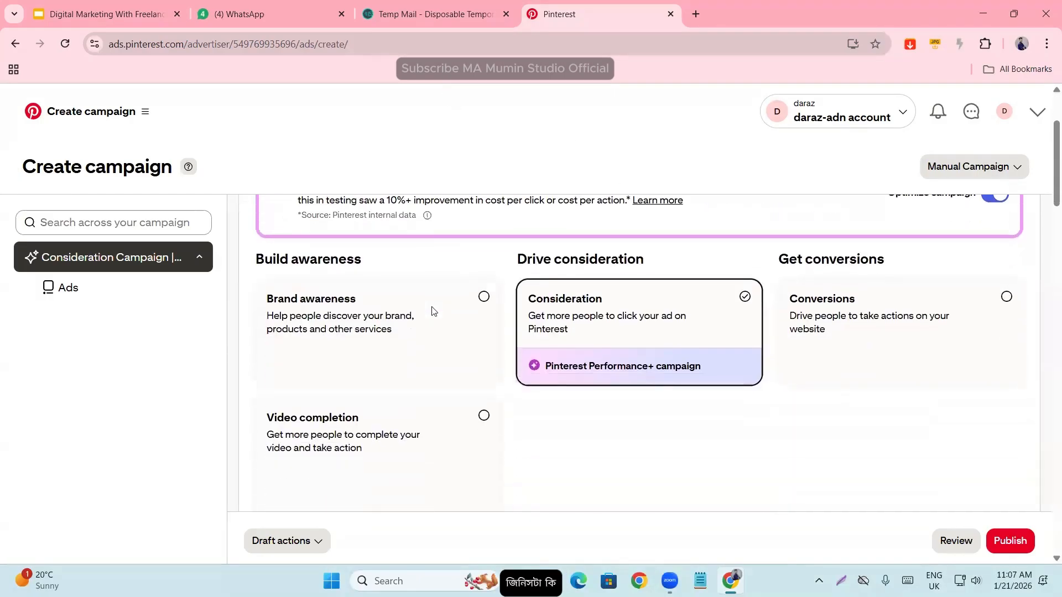
pyautogui.scroll(2, 285, 346)
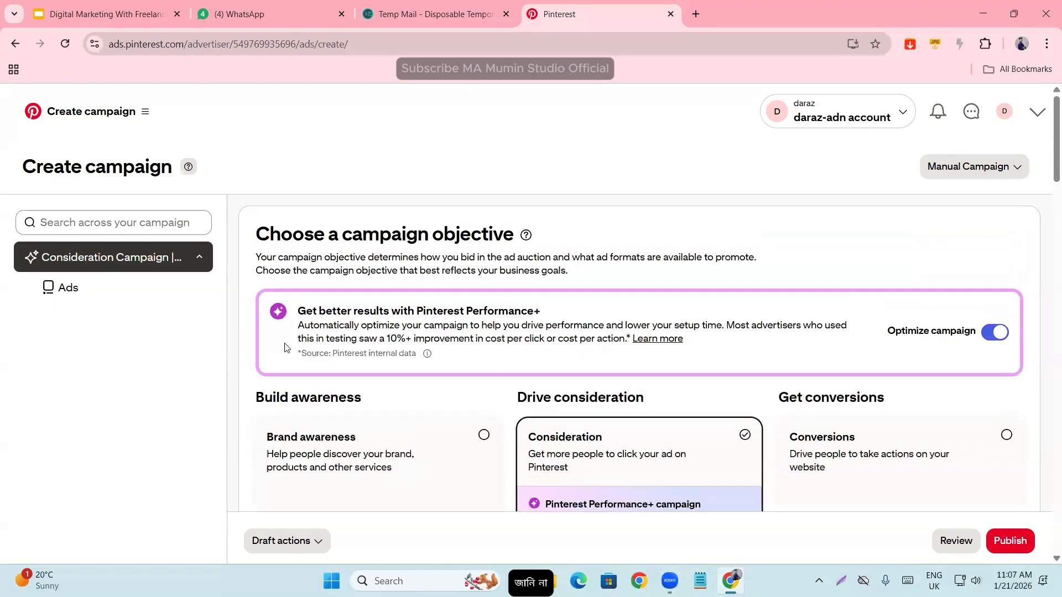
pyautogui.click(992, 333)
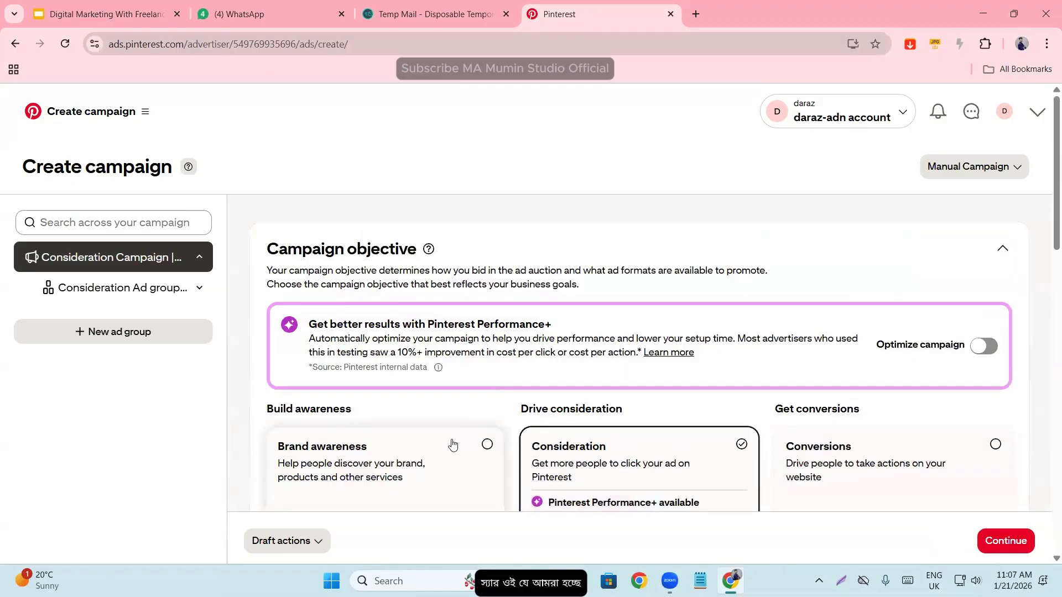
# - Select Brand awareness under Build awareness as the campaign objective
pyautogui.scroll(-3, 410, 399)
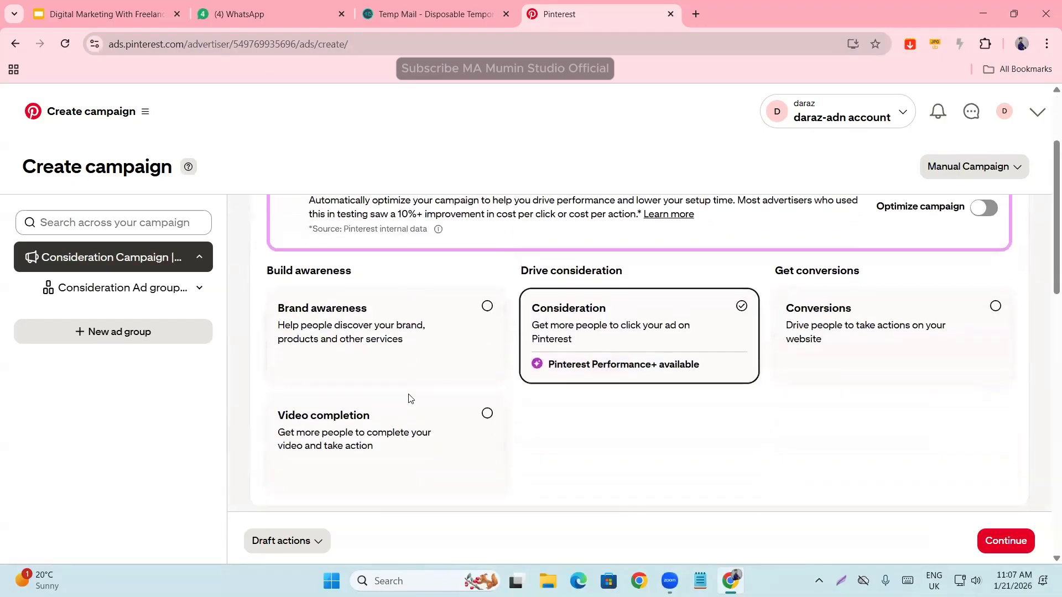
pyautogui.scroll(2, 324, 377)
pyautogui.scroll(-1, 324, 379)
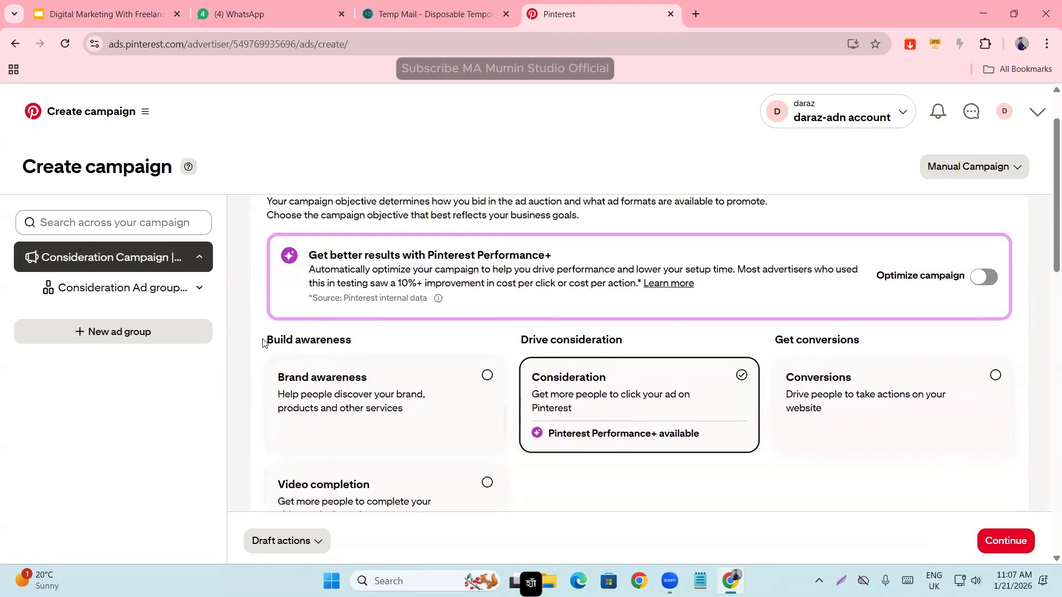
pyautogui.moveTo(263, 342); pyautogui.dragTo(359, 349)
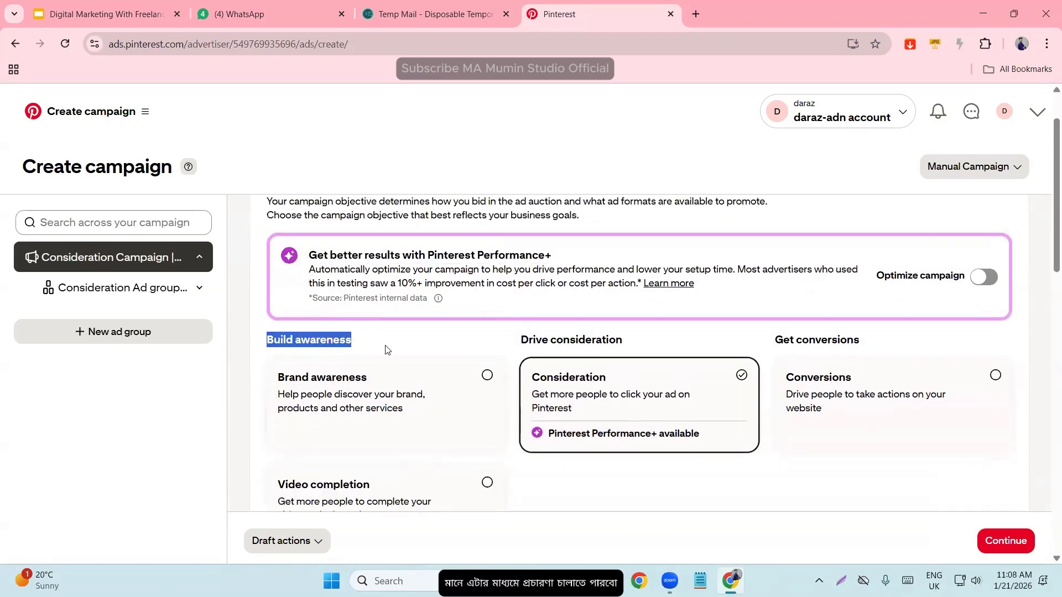
pyautogui.click(450, 367)
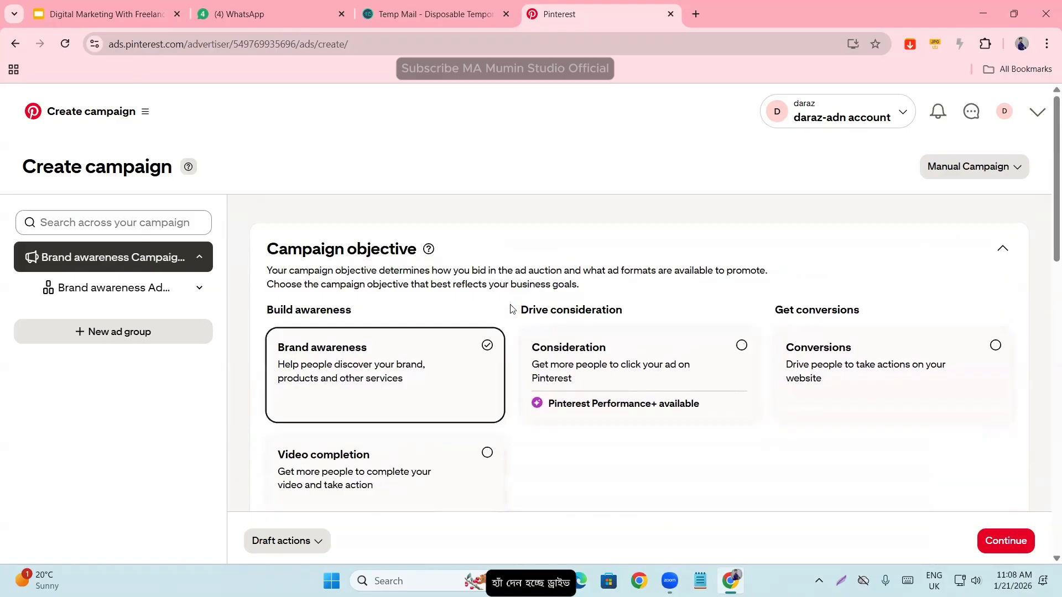
# - Examine the Drive consideration and Get conversions campaign objectives
pyautogui.moveTo(512, 308); pyautogui.dragTo(630, 311)
pyautogui.click(685, 321)
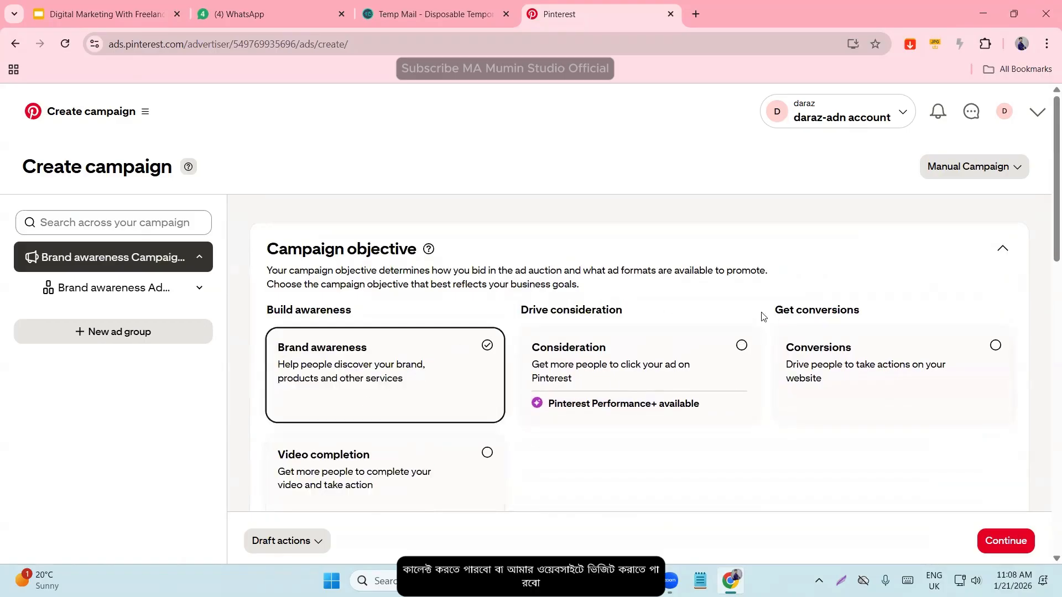
pyautogui.moveTo(764, 313); pyautogui.dragTo(815, 524)
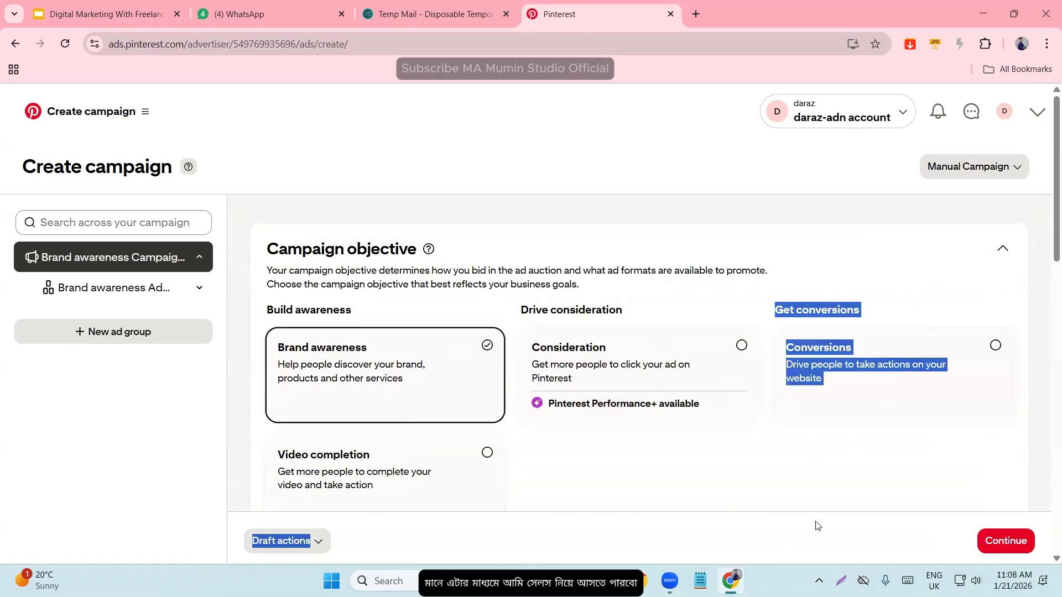
pyautogui.click(788, 466)
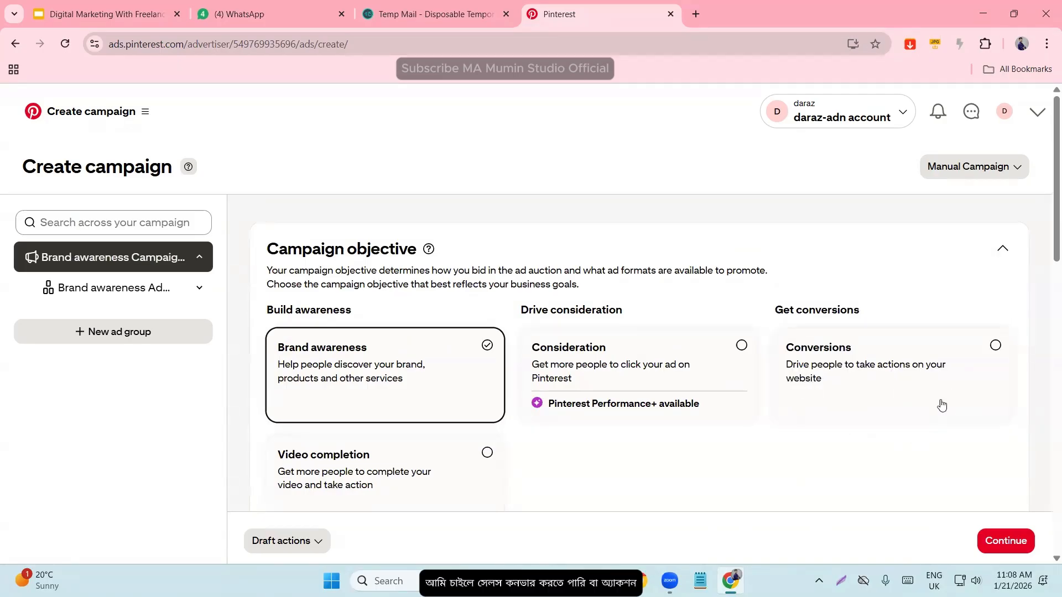
pyautogui.scroll(-3, 702, 441)
pyautogui.scroll(3, 668, 432)
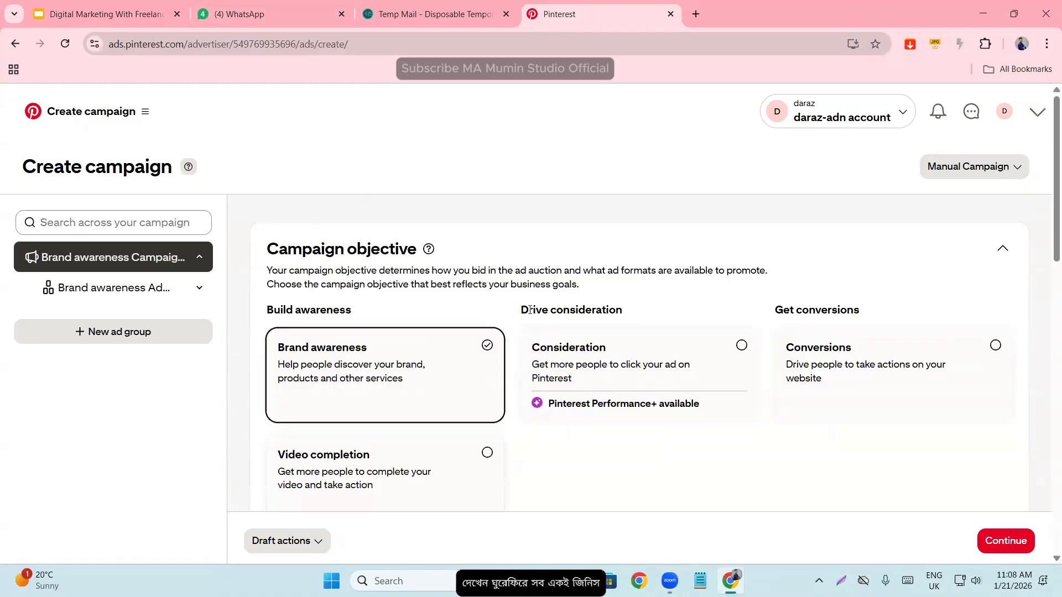
# - Review the campaign details, checking the default campaign name and the Active or Paused campaign status
pyautogui.scroll(-3, 444, 334)
pyautogui.scroll(-3, 444, 335)
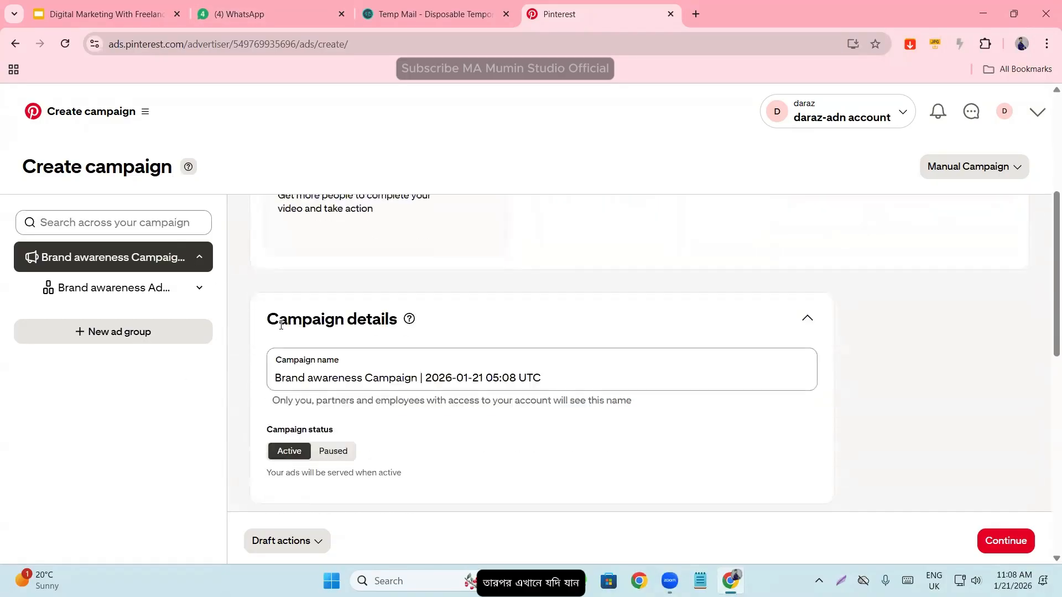
pyautogui.moveTo(256, 317); pyautogui.dragTo(406, 317)
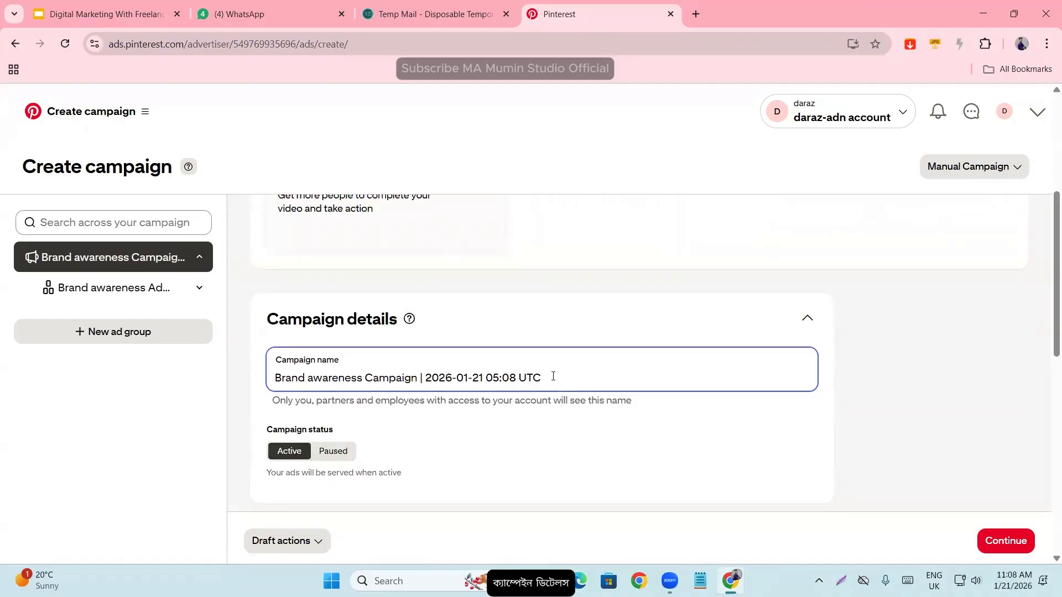
pyautogui.moveTo(553, 376); pyautogui.dragTo(270, 376)
pyautogui.click(347, 375)
pyautogui.scroll(5, 378, 361)
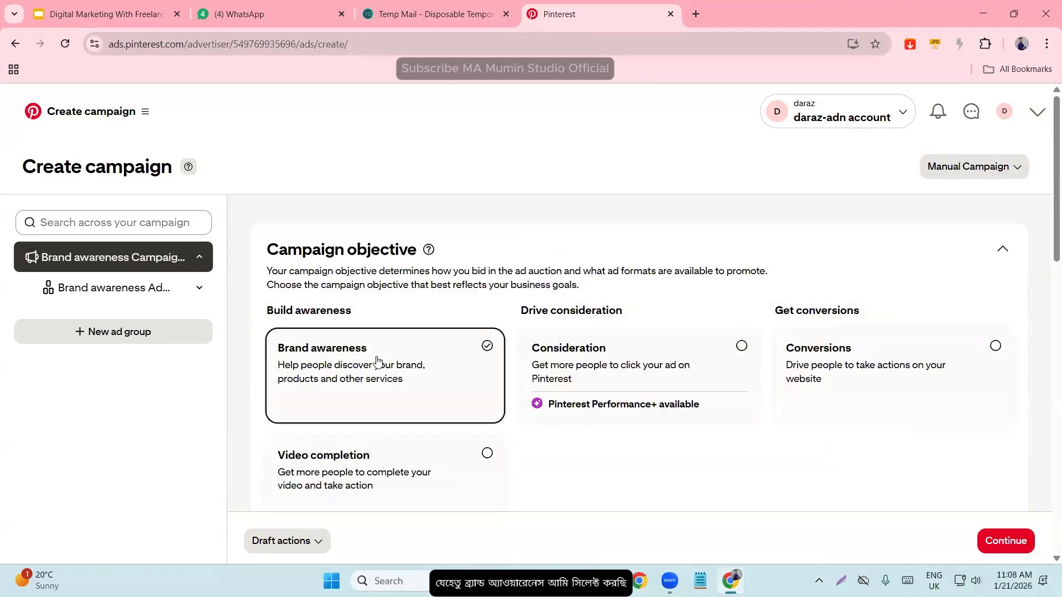
pyautogui.scroll(-5, 426, 379)
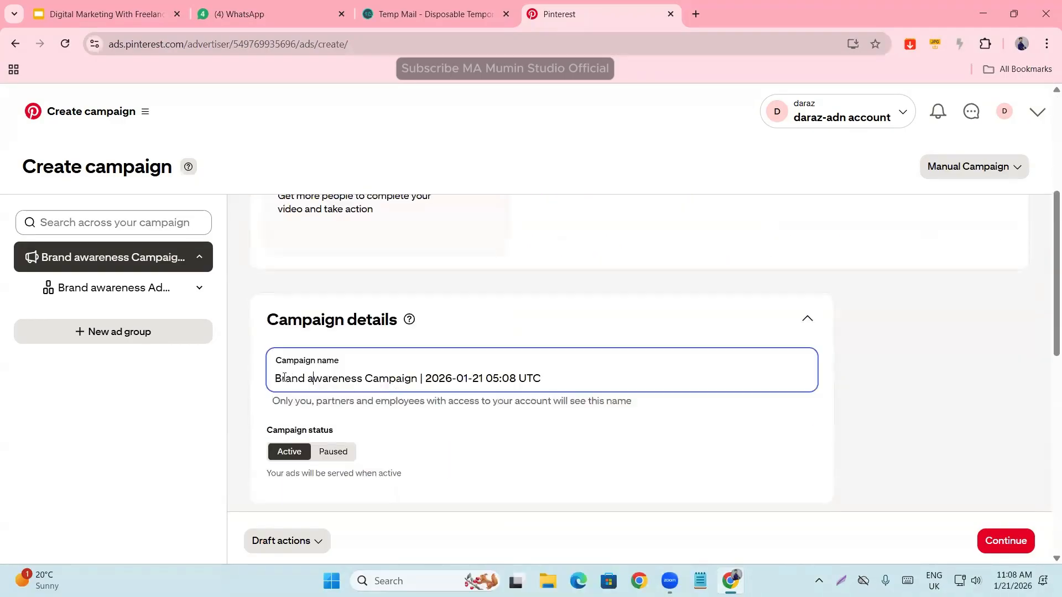
pyautogui.moveTo(276, 377); pyautogui.dragTo(564, 376)
pyautogui.click(494, 396)
pyautogui.click(564, 377)
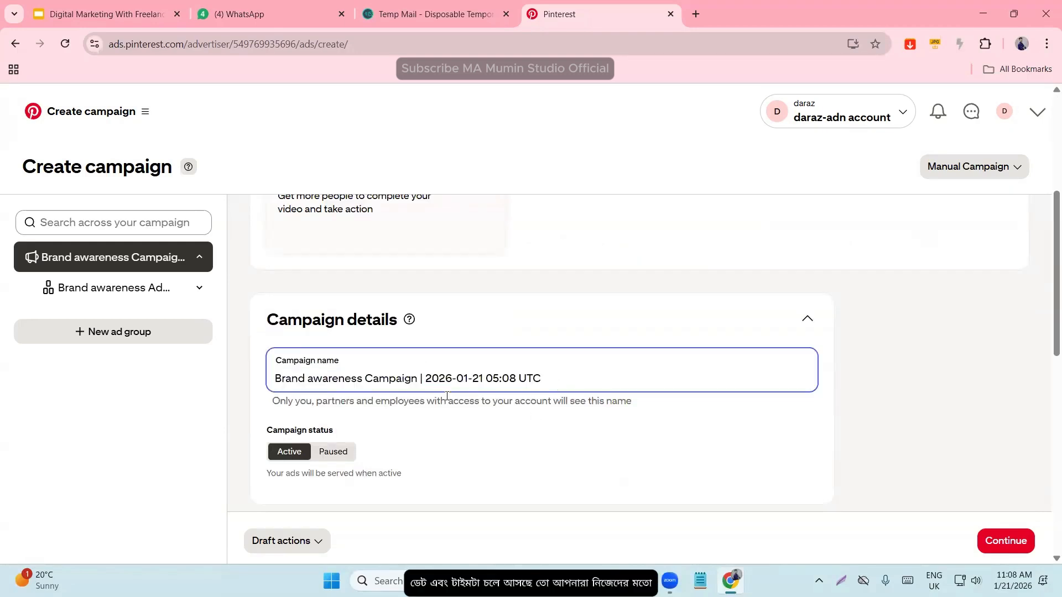
pyautogui.moveTo(520, 382); pyautogui.dragTo(345, 366)
pyautogui.scroll(-1, 289, 415)
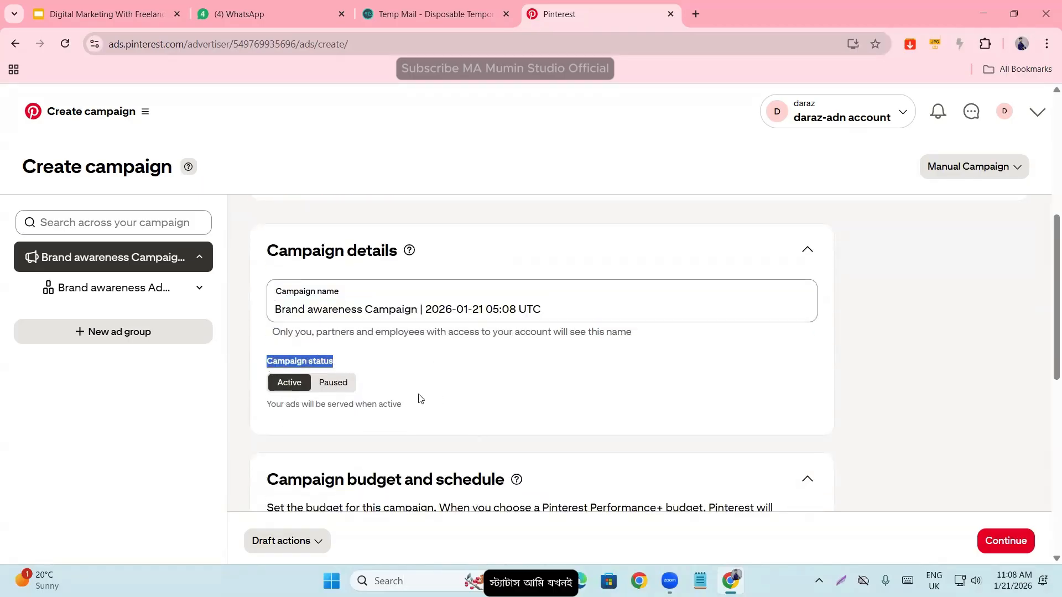
pyautogui.click(257, 373)
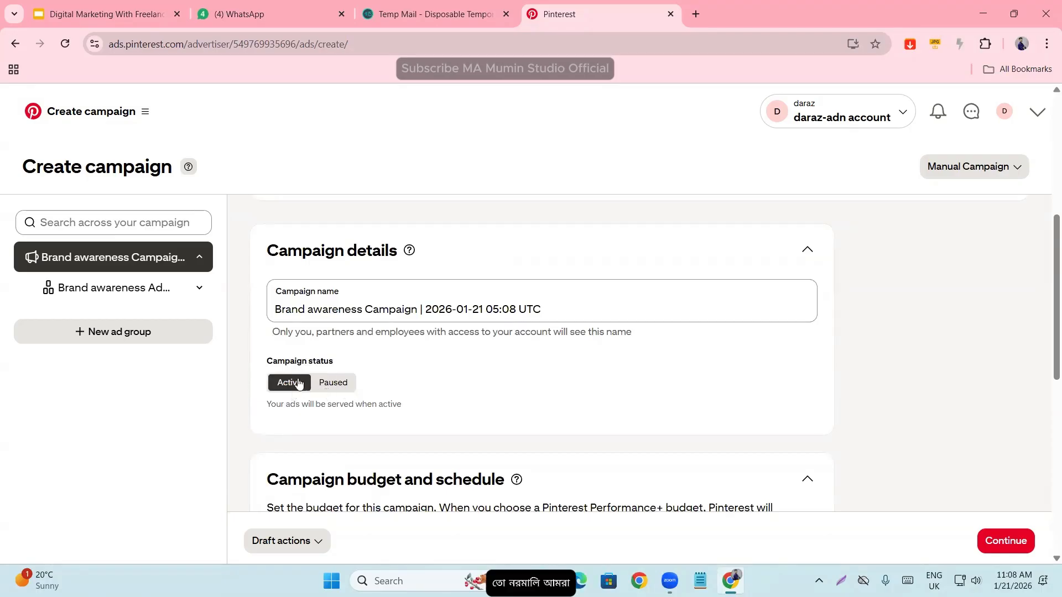
# - Check the budget type options, keep the Daily type, and set the campaign's budget amount to 50.00 USD
pyautogui.scroll(-1, 296, 409)
pyautogui.scroll(-1, 296, 410)
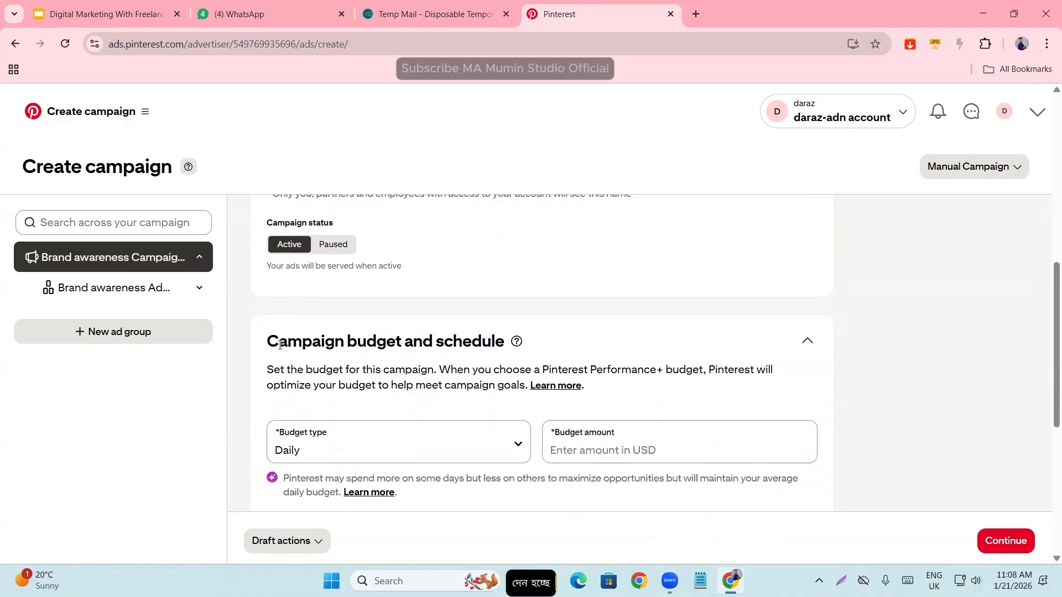
pyautogui.moveTo(264, 342); pyautogui.dragTo(531, 345)
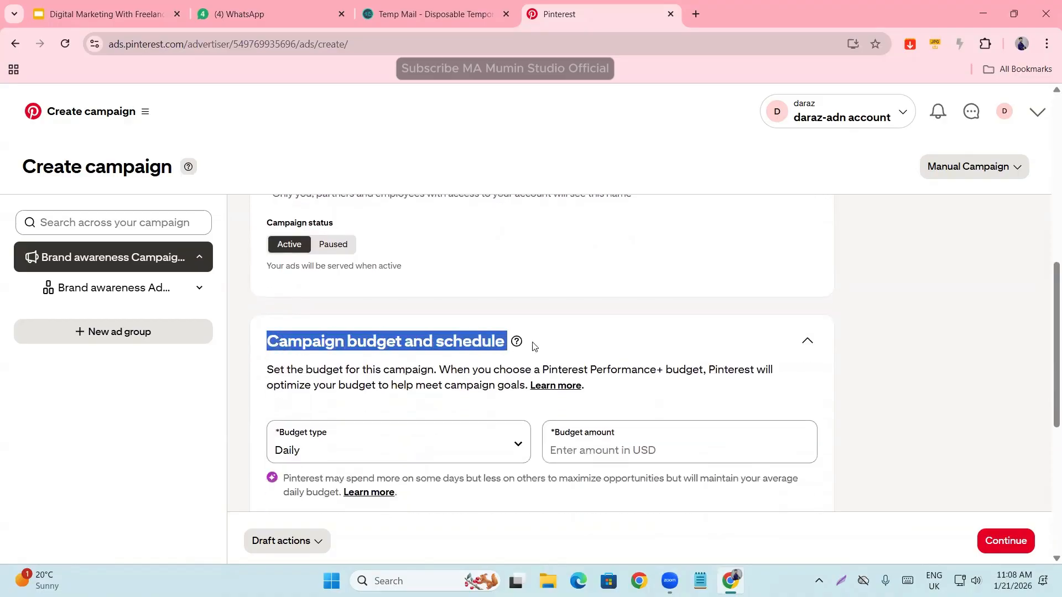
pyautogui.click(593, 334)
pyautogui.scroll(-2, 592, 334)
pyautogui.click(359, 311)
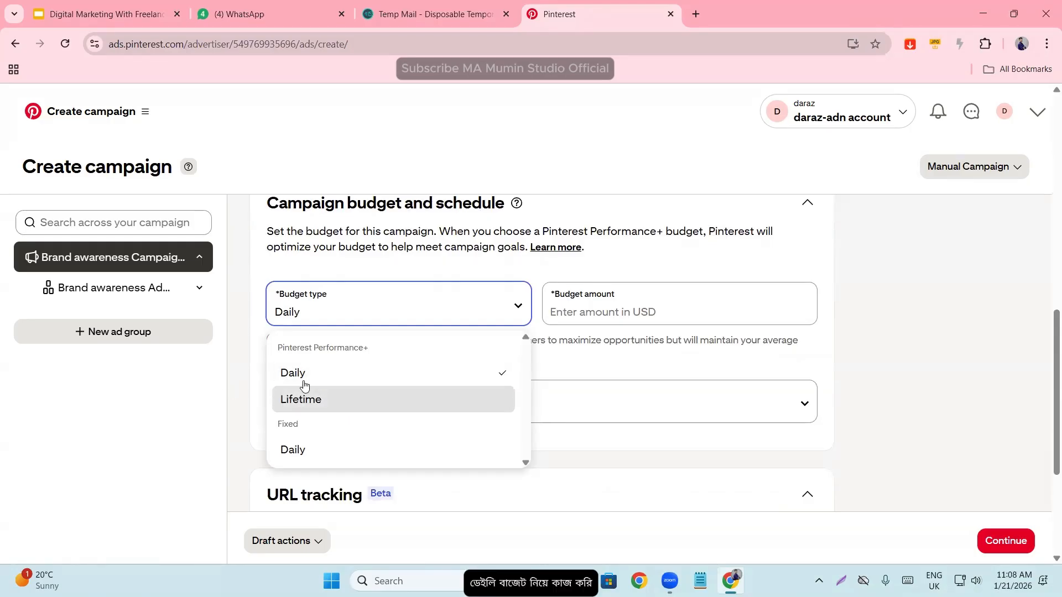
pyautogui.click(616, 304)
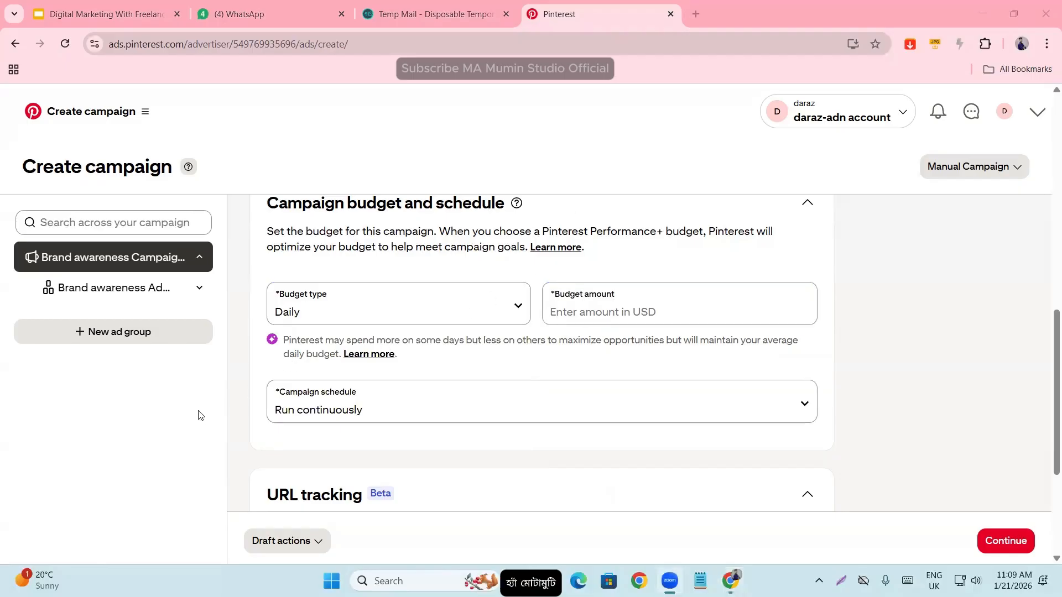
pyautogui.click(556, 307)
pyautogui.write('50')
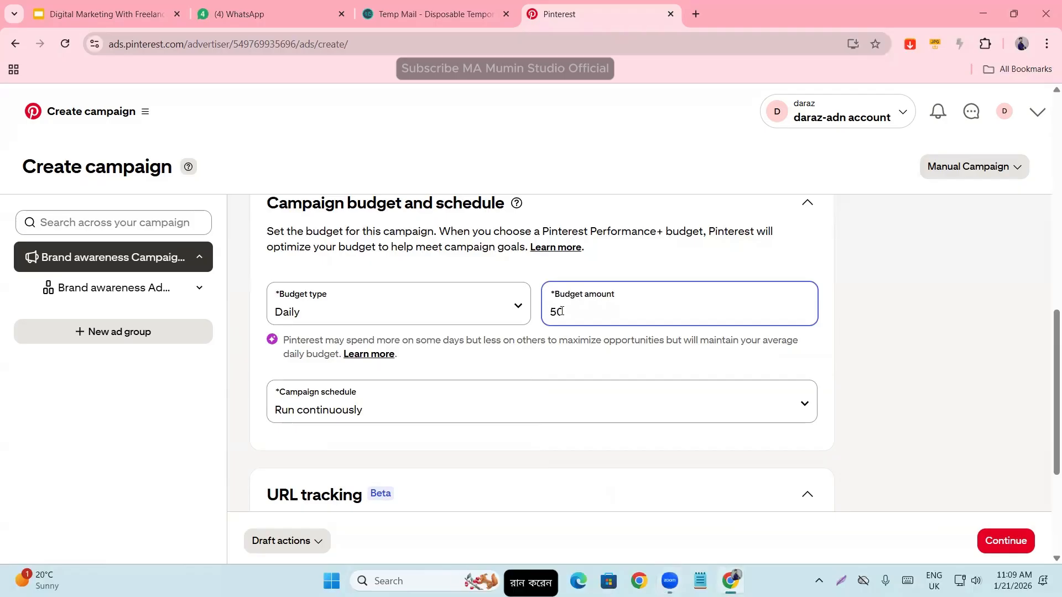
pyautogui.doubleClick(902, 331)
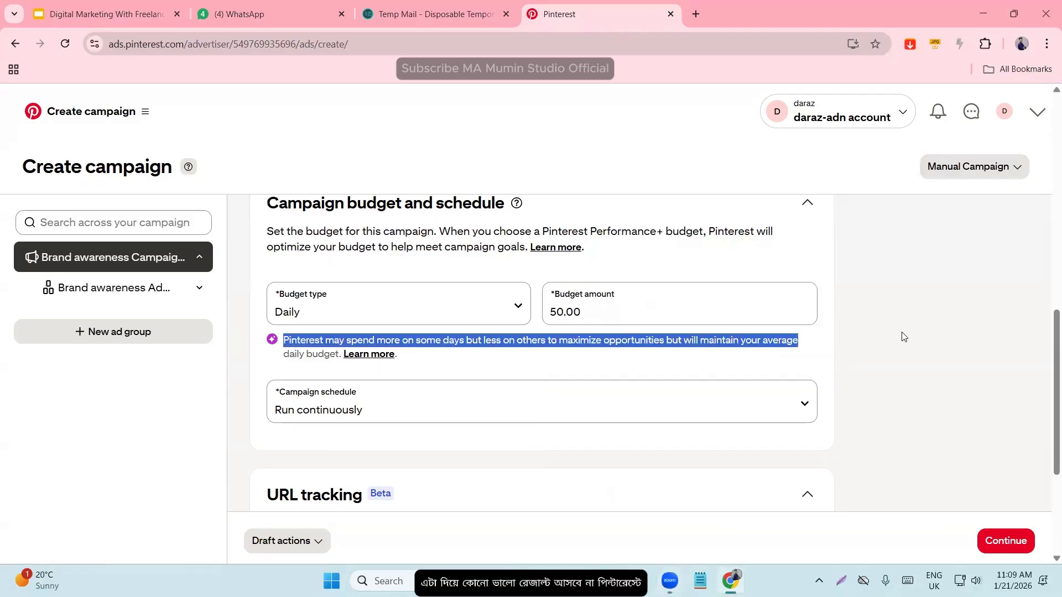
pyautogui.click(903, 332)
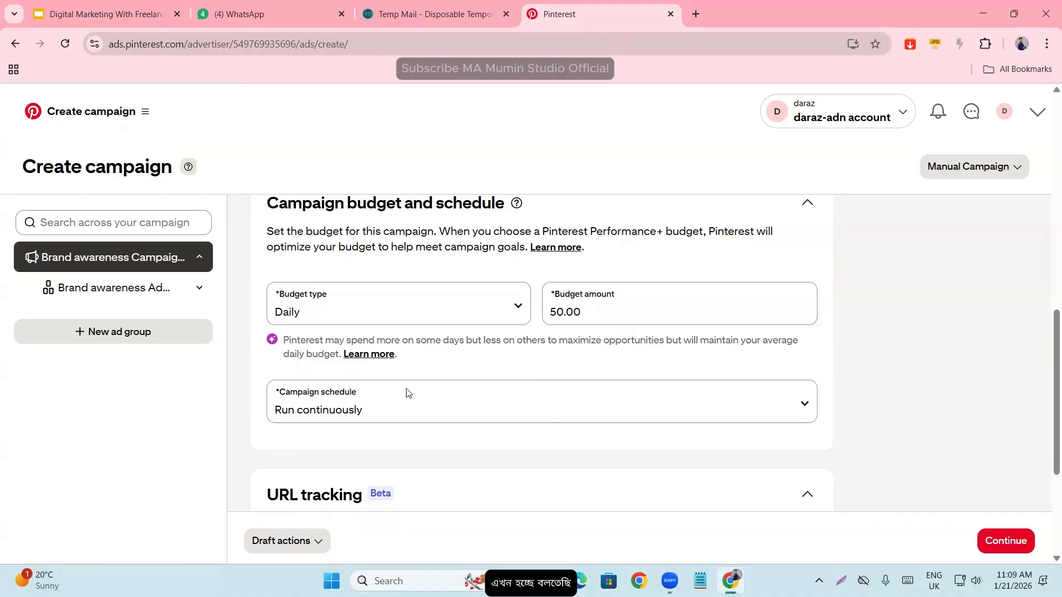
# - Set the campaign schedule to Run on specific dates
pyautogui.scroll(-3, 407, 393)
pyautogui.click(592, 269)
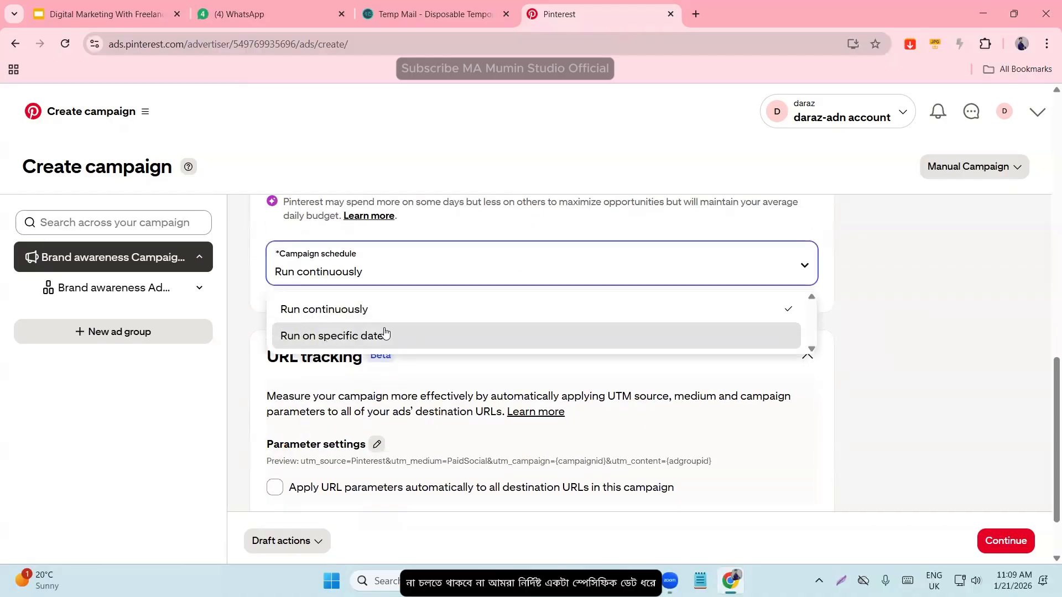
pyautogui.click(370, 337)
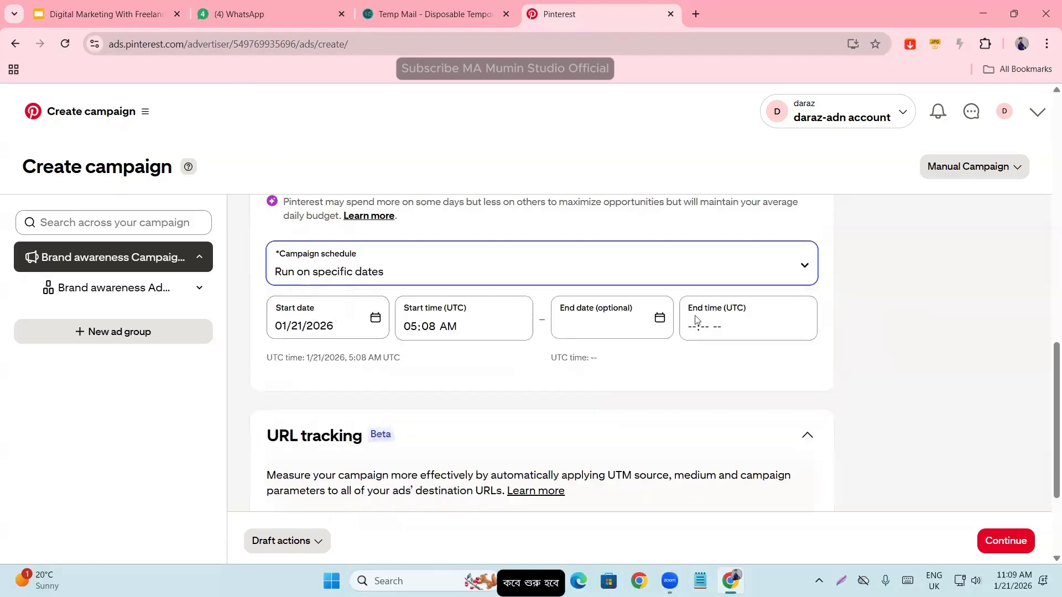
# - Set the campaign's end date to 01/30/2026 and check the start and end time fields
pyautogui.click(627, 328)
pyautogui.scroll(-3, 548, 359)
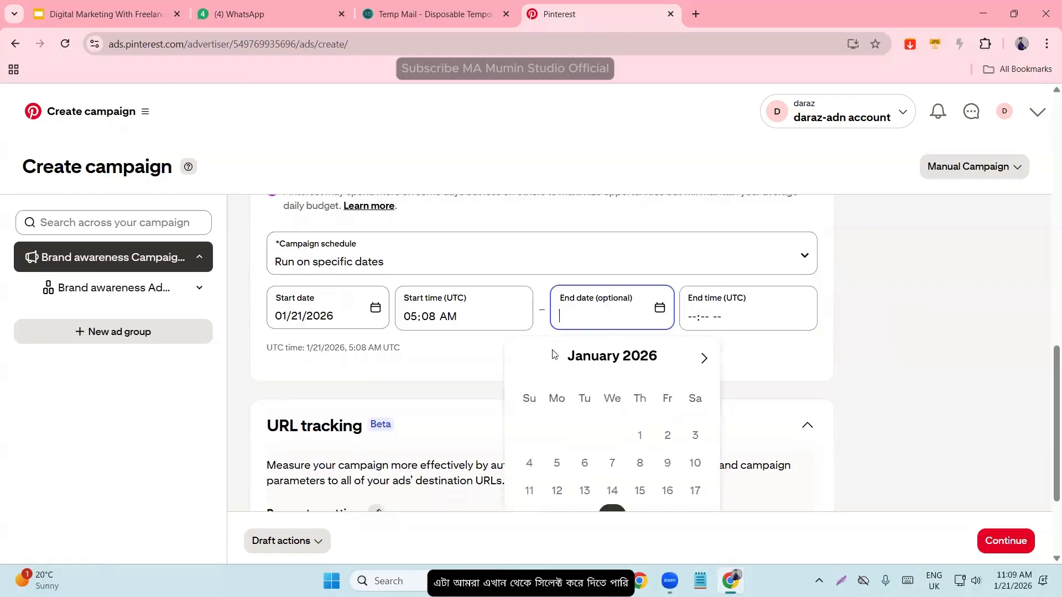
pyautogui.click(644, 423)
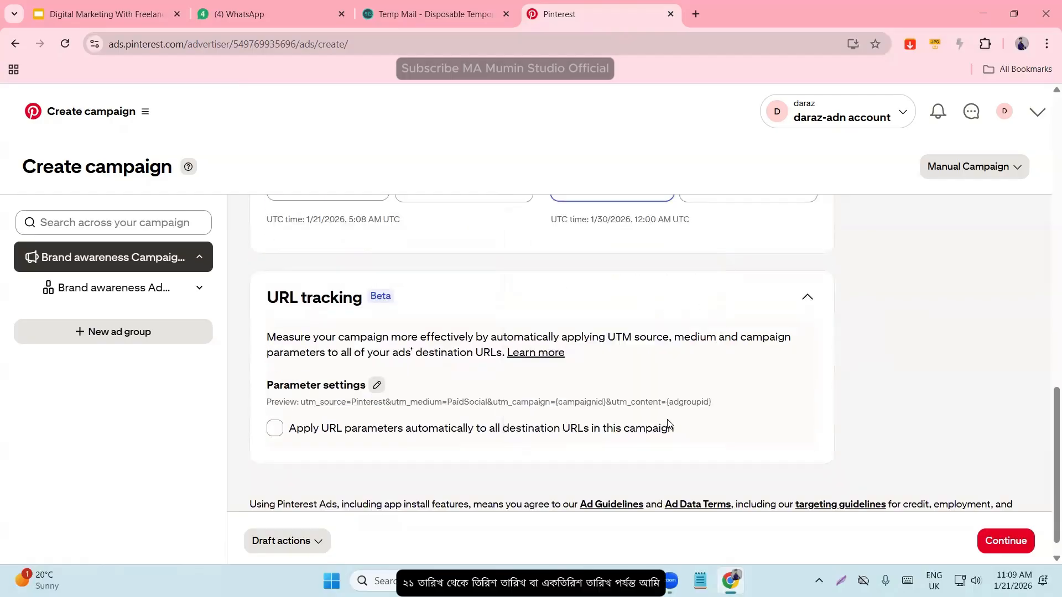
pyautogui.scroll(3, 627, 316)
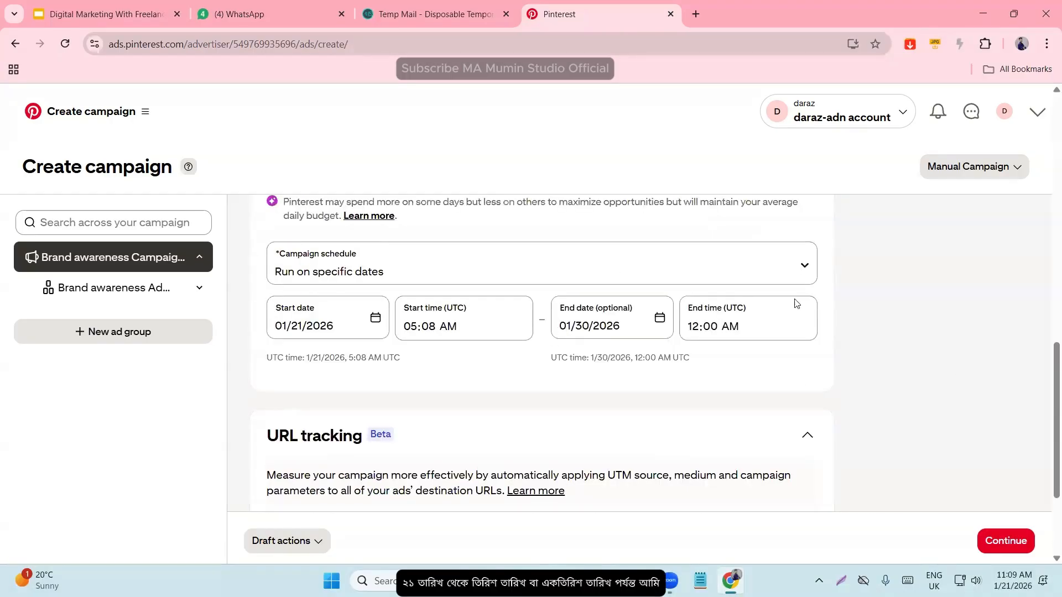
pyautogui.click(726, 326)
pyautogui.click(426, 327)
pyautogui.scroll(3, 403, 360)
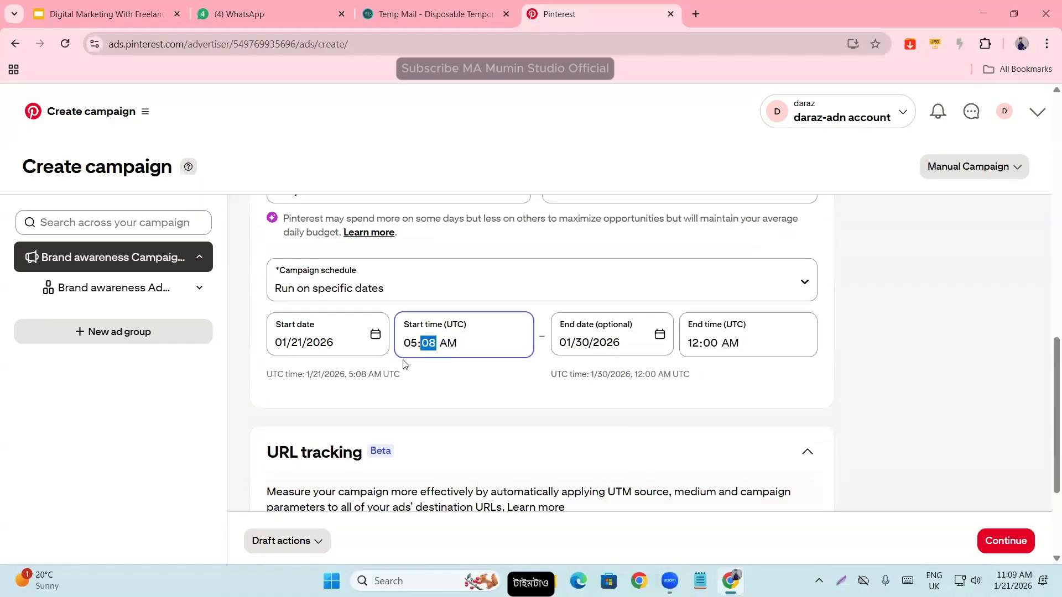
pyautogui.scroll(-3, 377, 384)
pyautogui.click(249, 373)
# - Review the campaign's URL tracking section and its parameter settings, then recheck the selected campaign objective
pyautogui.scroll(-2, 269, 358)
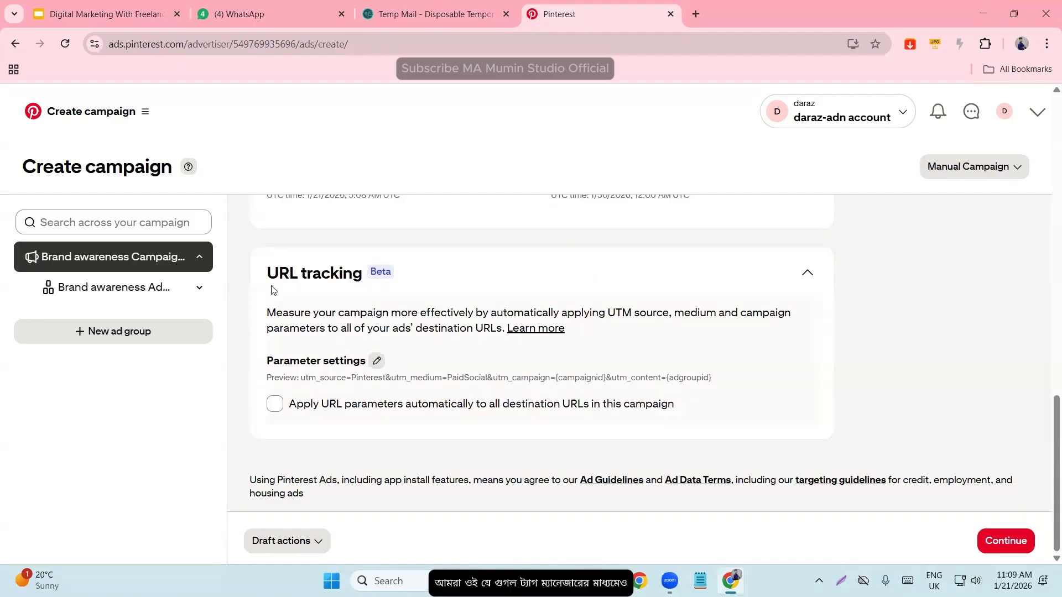
pyautogui.moveTo(260, 271); pyautogui.dragTo(787, 446)
pyautogui.click(896, 396)
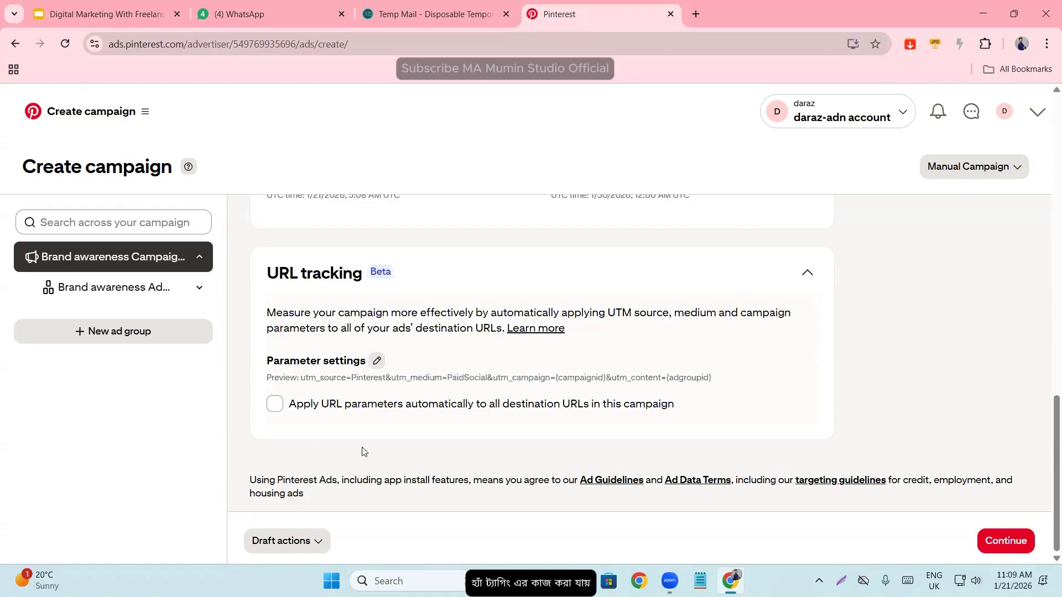
pyautogui.scroll(15, 387, 448)
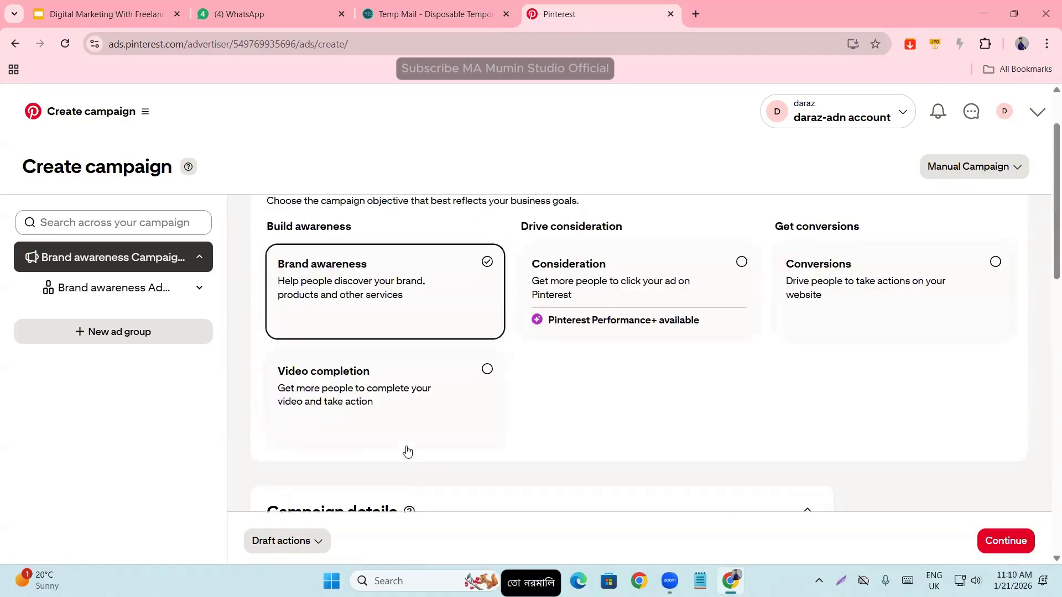
pyautogui.scroll(-12, 404, 452)
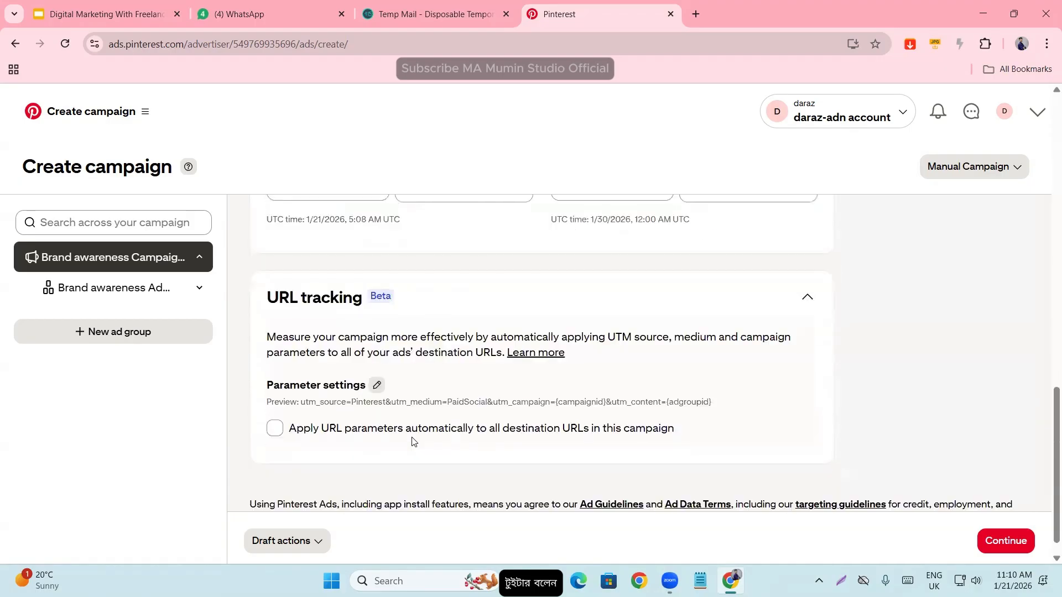
pyautogui.scroll(10, 391, 451)
pyautogui.scroll(5, 391, 451)
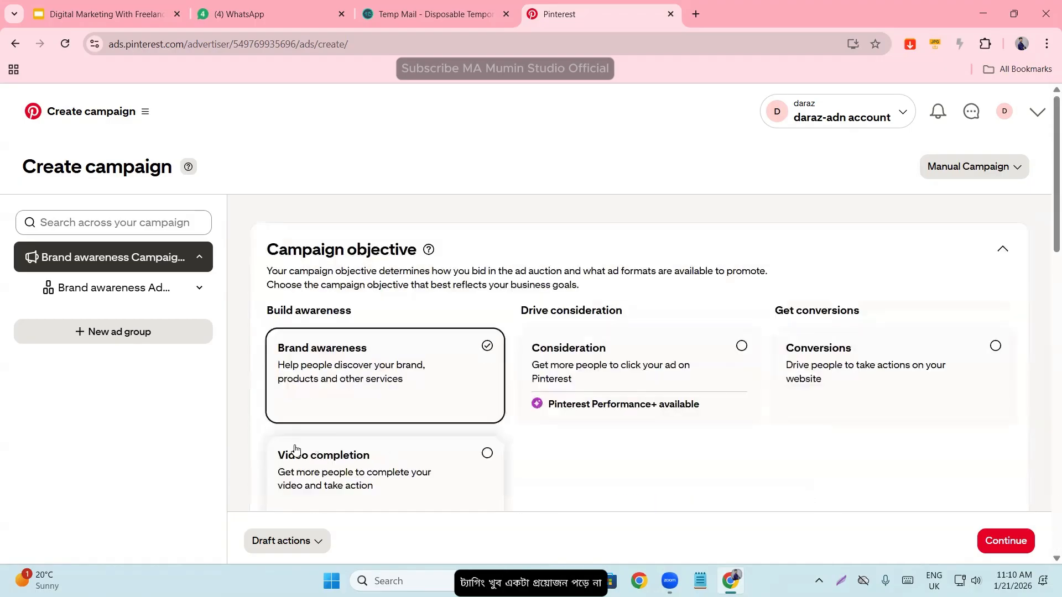
# - Continue to the ad group settings and review the default ad group name
pyautogui.click(1007, 544)
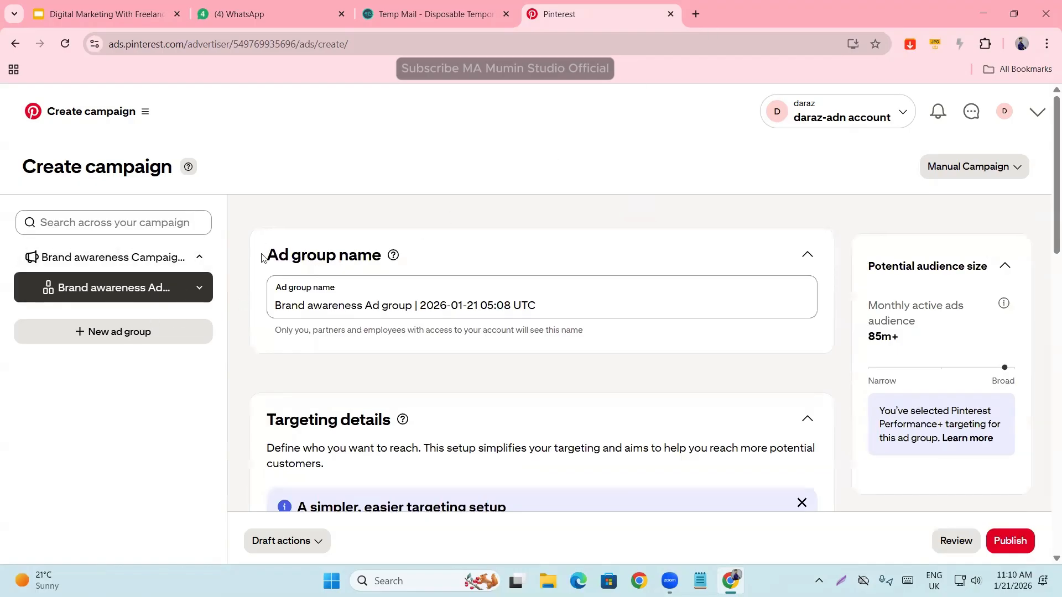
pyautogui.moveTo(265, 255); pyautogui.dragTo(388, 256)
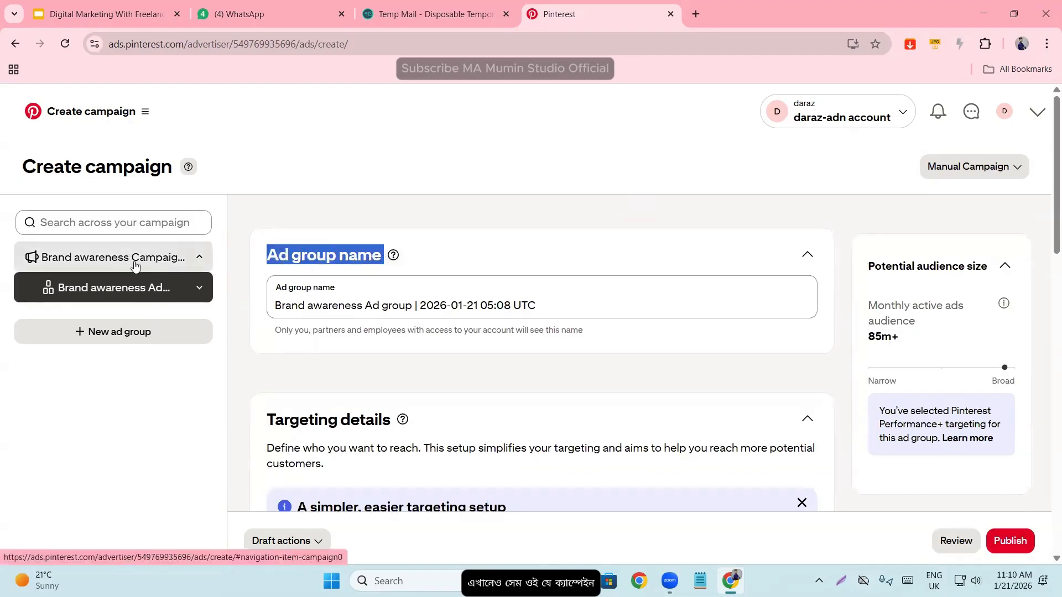
pyautogui.click(259, 257)
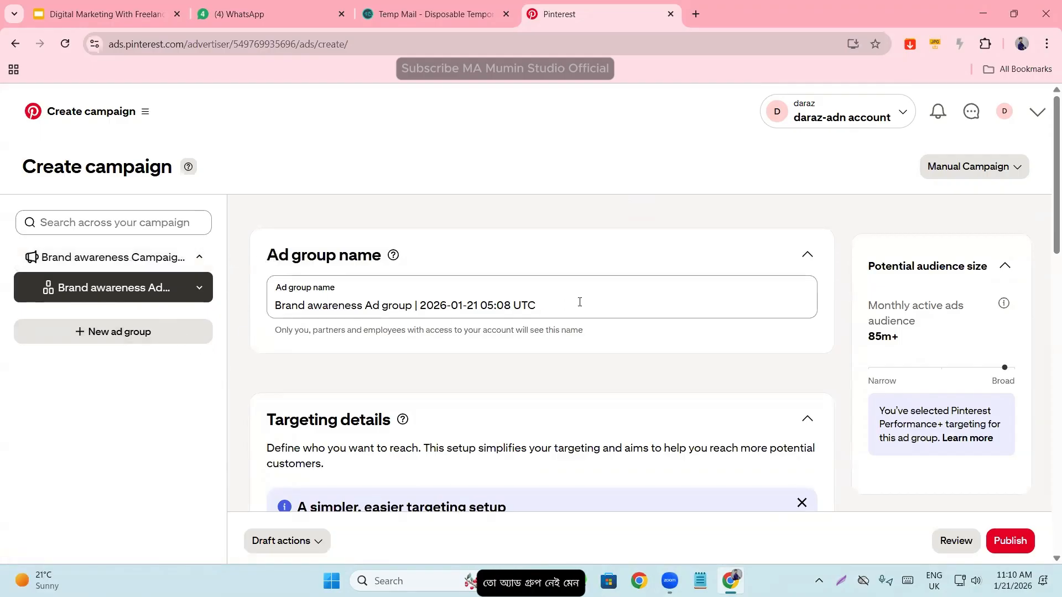
pyautogui.moveTo(580, 302); pyautogui.dragTo(163, 287)
pyautogui.click(303, 350)
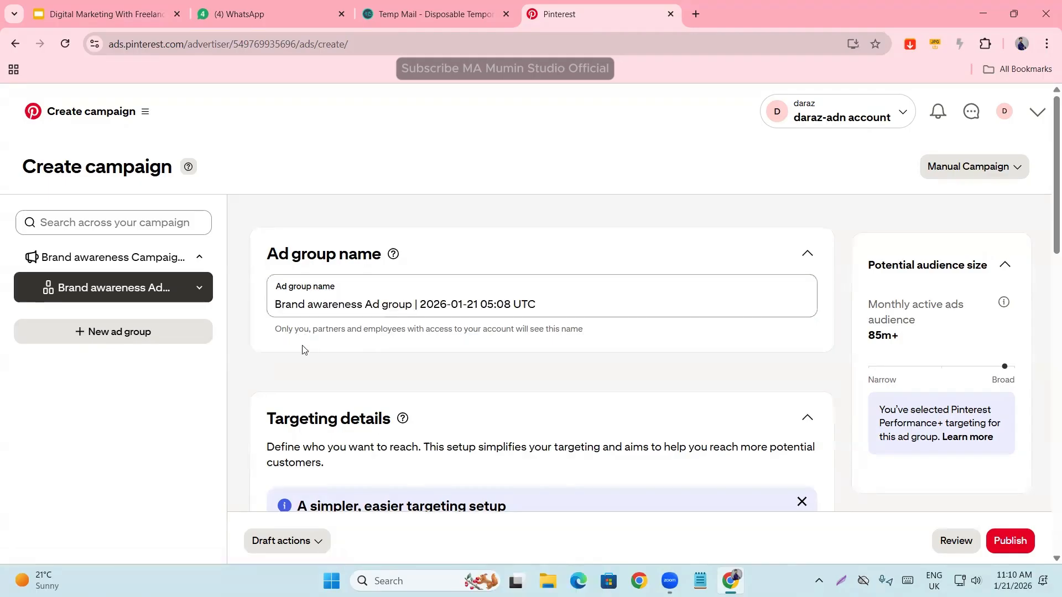
# - Browse the available target countries in the targeting details, keeping U.S. as the selected country
pyautogui.scroll(-2, 303, 350)
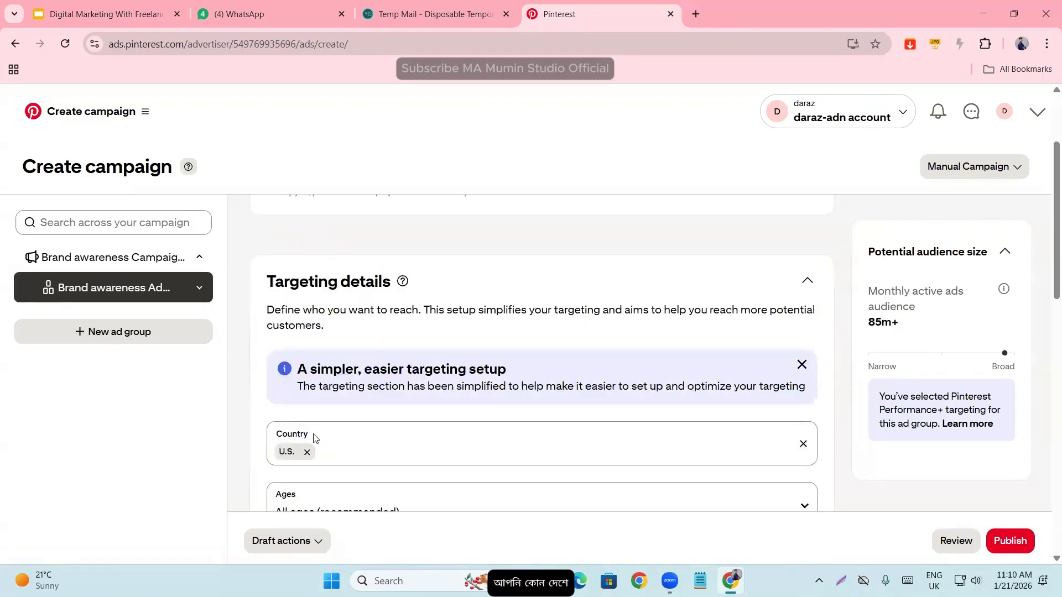
pyautogui.scroll(-1, 310, 437)
pyautogui.click(337, 384)
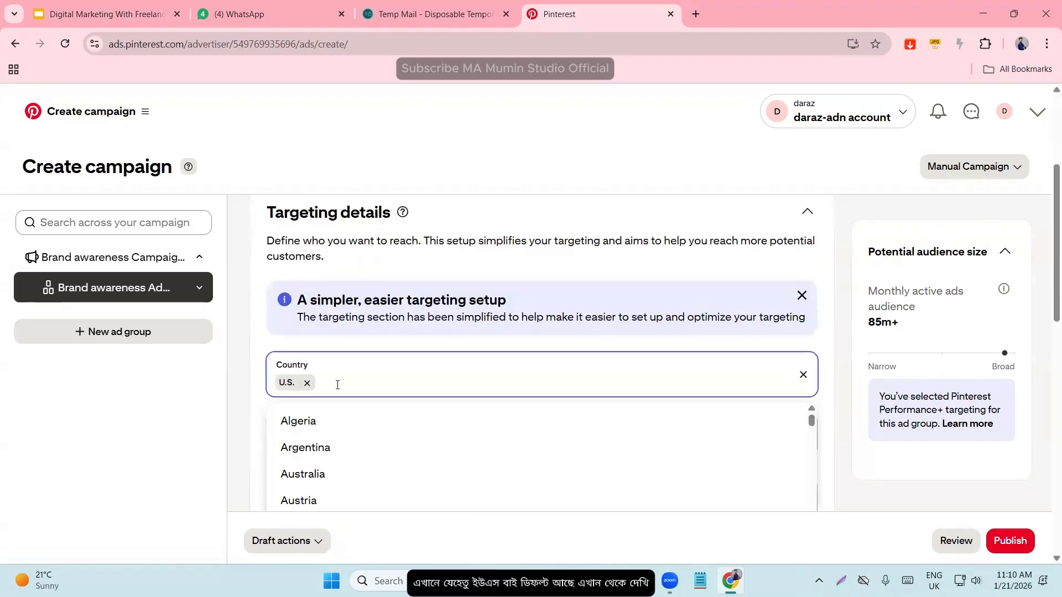
pyautogui.scroll(-4, 363, 342)
pyautogui.scroll(-6, 357, 344)
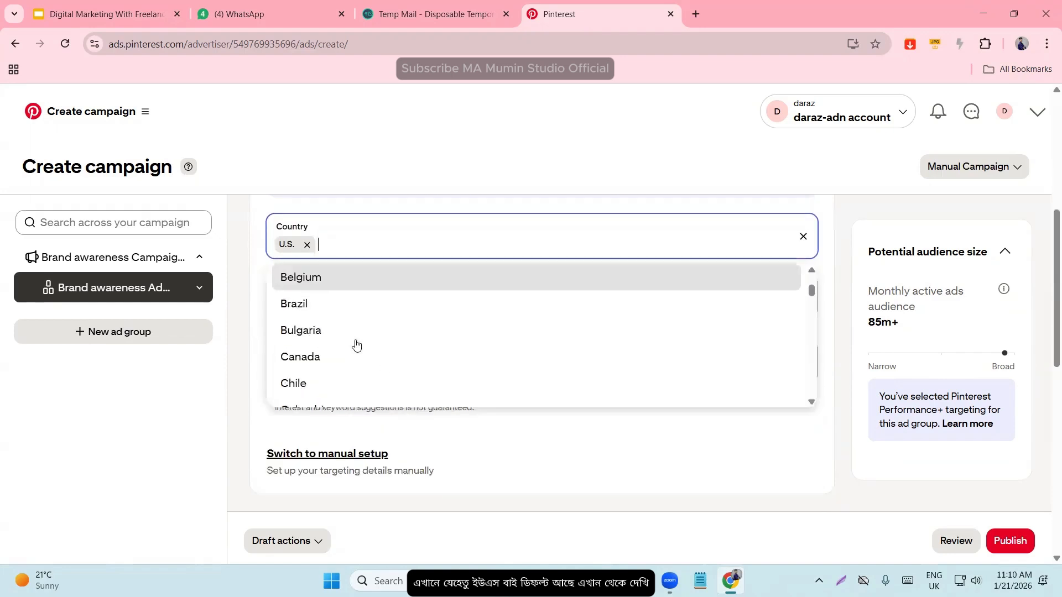
pyautogui.scroll(8, 337, 346)
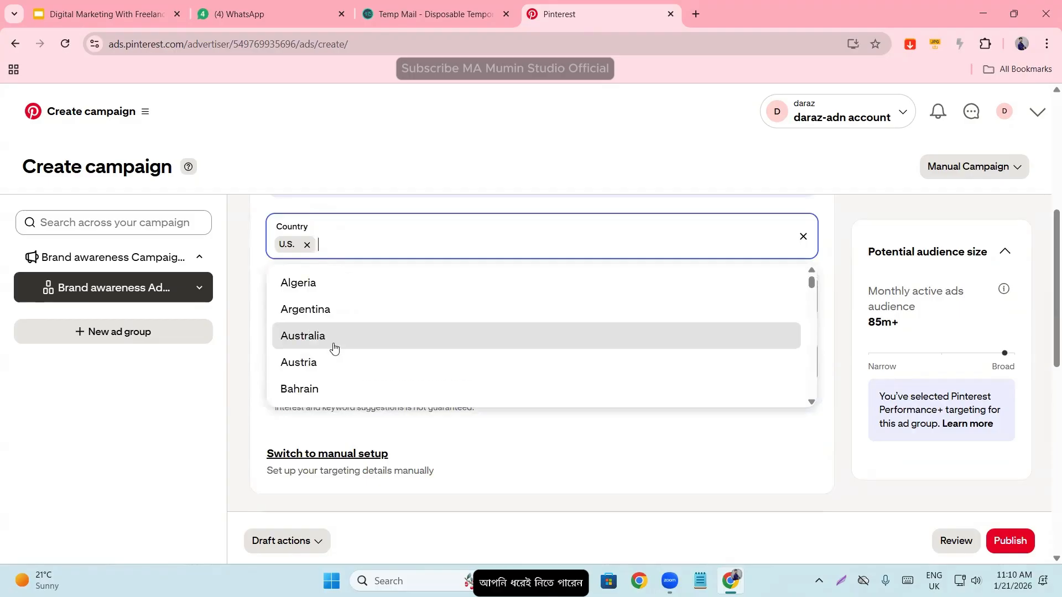
pyautogui.scroll(-2, 336, 325)
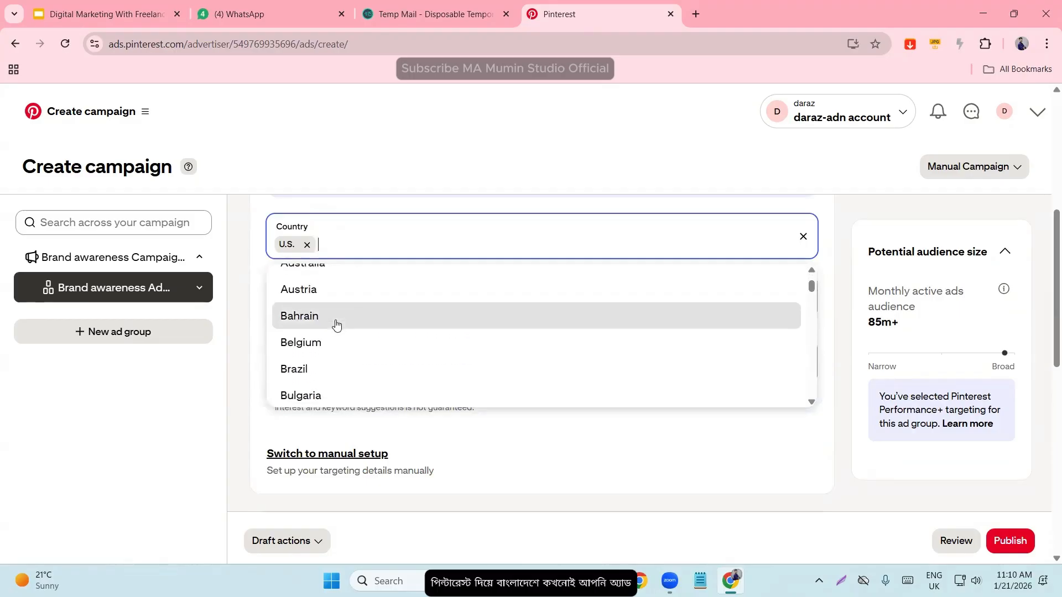
pyautogui.scroll(-1, 336, 325)
pyautogui.scroll(-5, 335, 327)
pyautogui.scroll(-20, 334, 330)
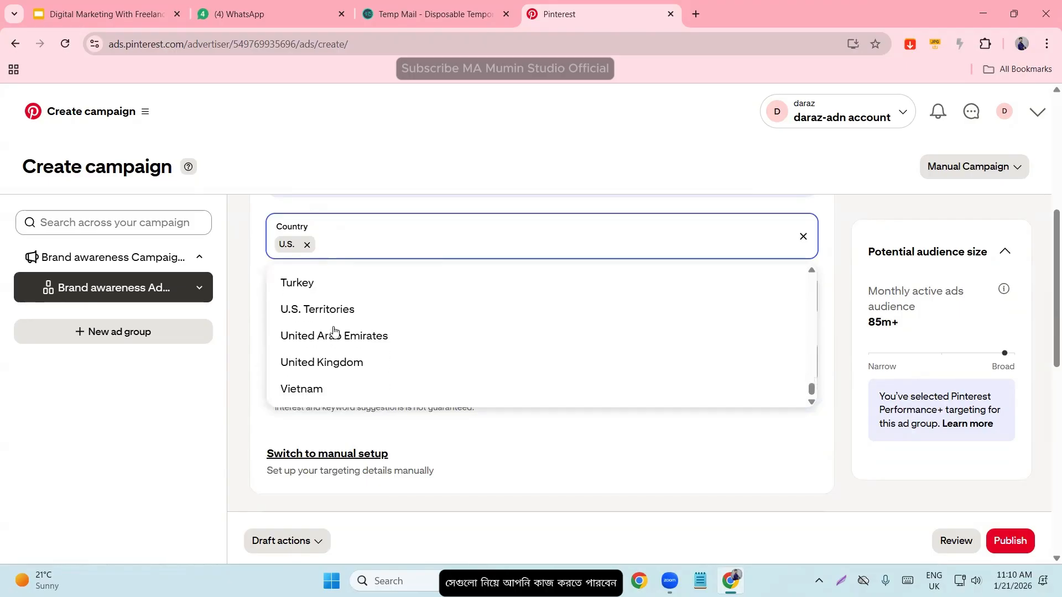
pyautogui.scroll(3, 331, 359)
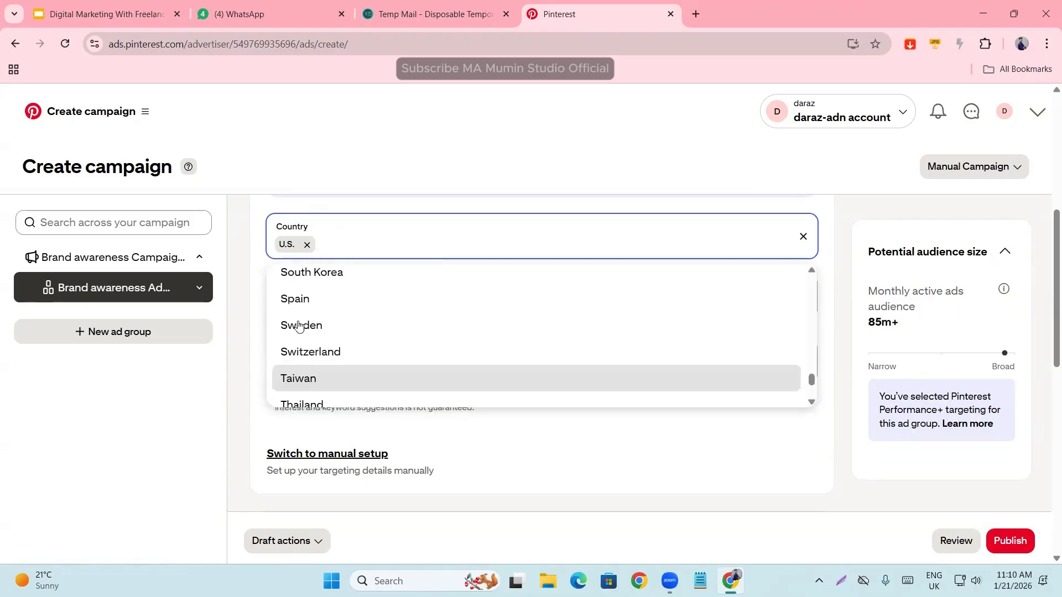
pyautogui.scroll(3, 290, 309)
pyautogui.click(256, 291)
pyautogui.scroll(1, 242, 359)
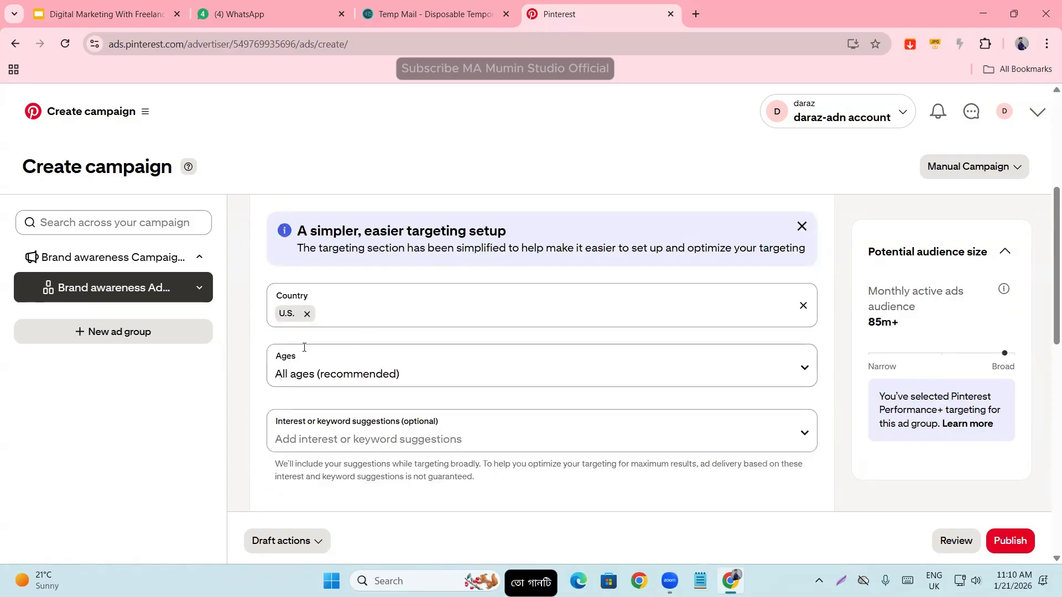
# - Set the ad group's target ages to 18+ and check the optional interest or keyword suggestions
pyautogui.click(303, 376)
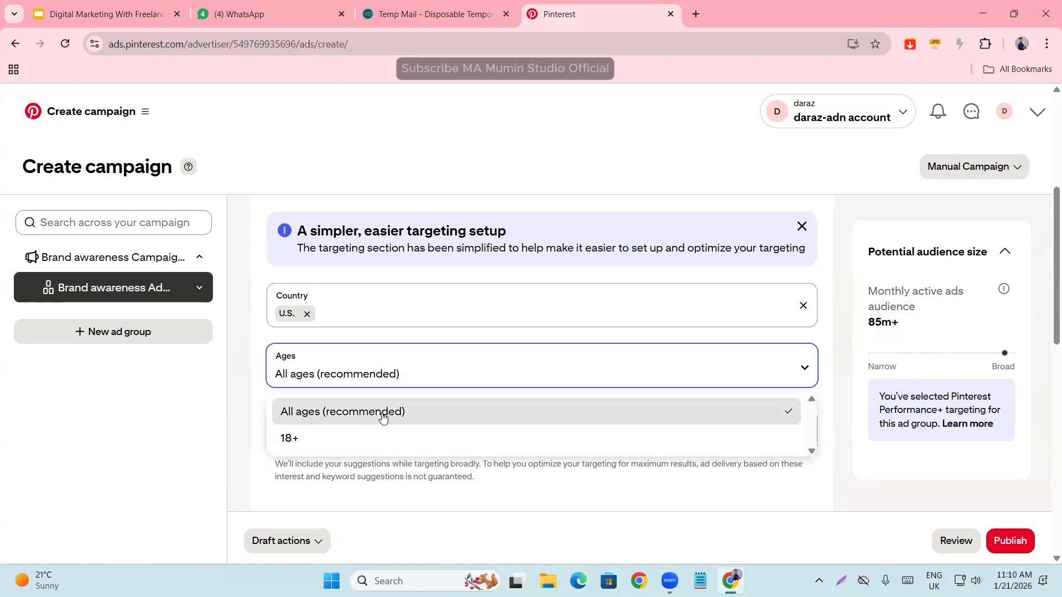
pyautogui.click(304, 440)
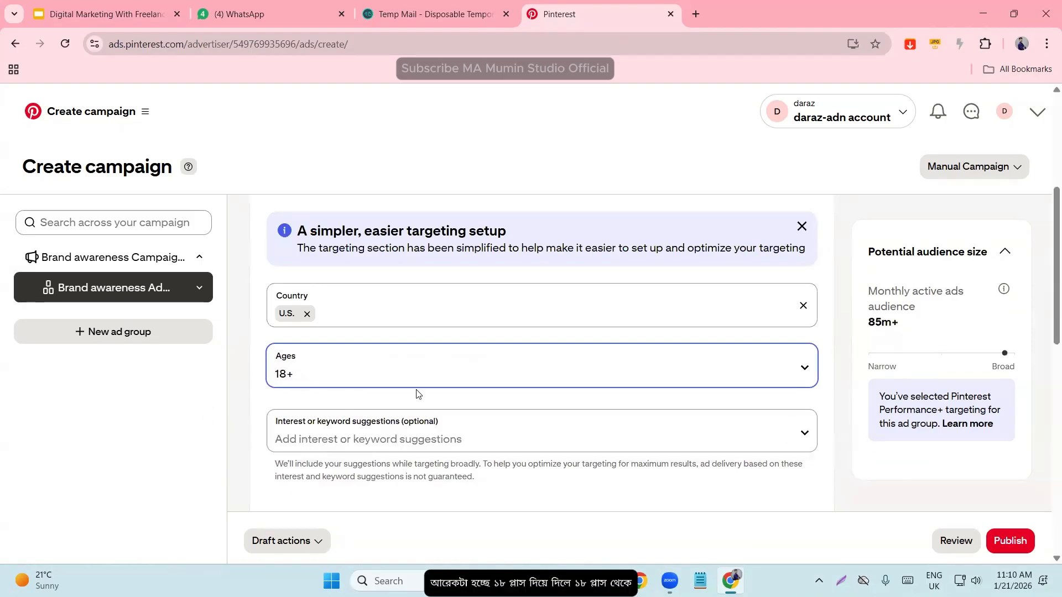
pyautogui.click(273, 378)
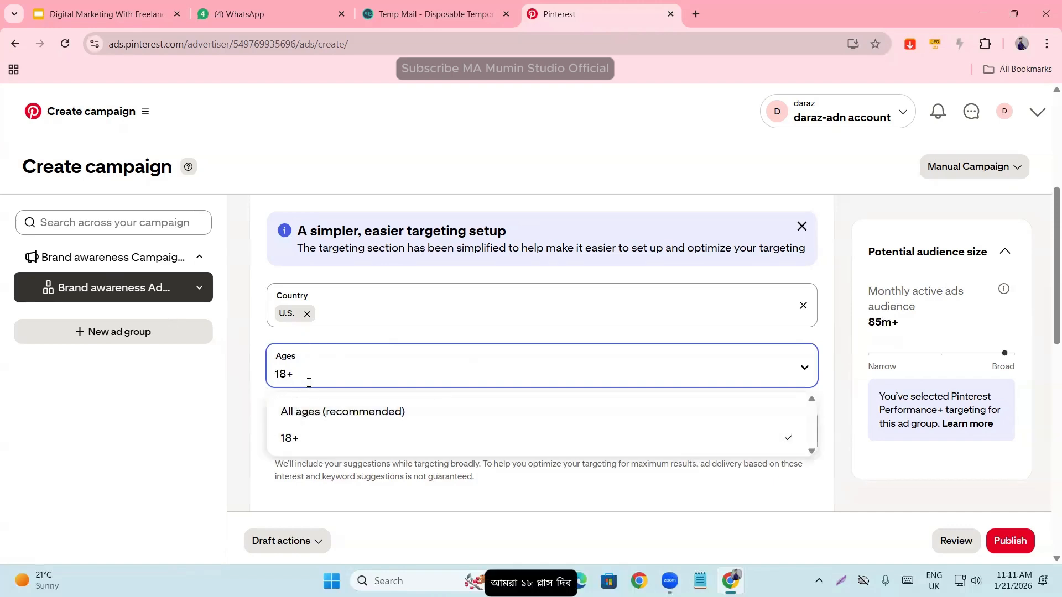
pyautogui.click(261, 422)
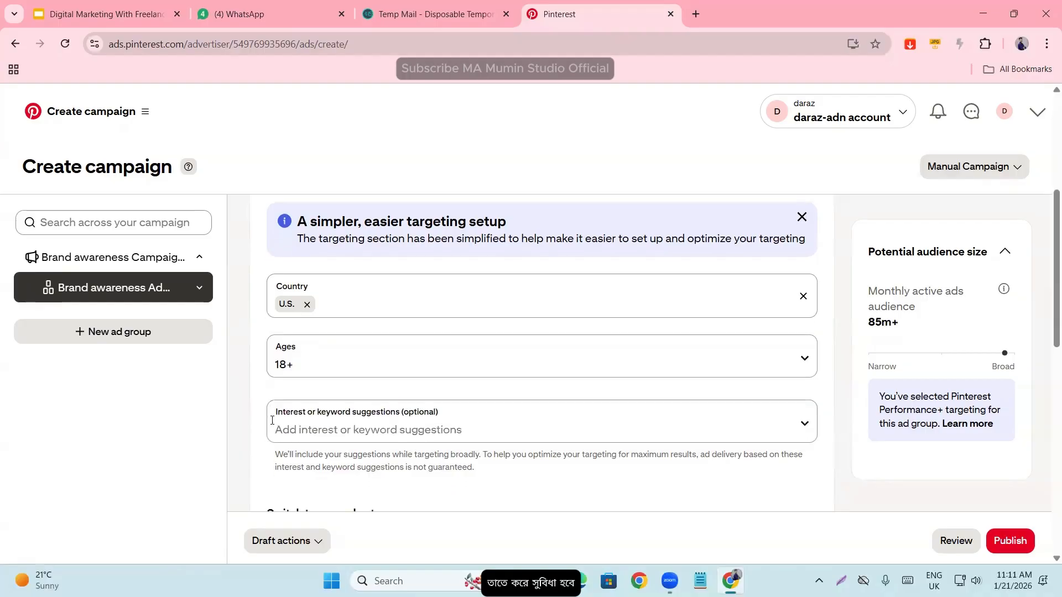
pyautogui.scroll(-1, 311, 350)
pyautogui.click(350, 371)
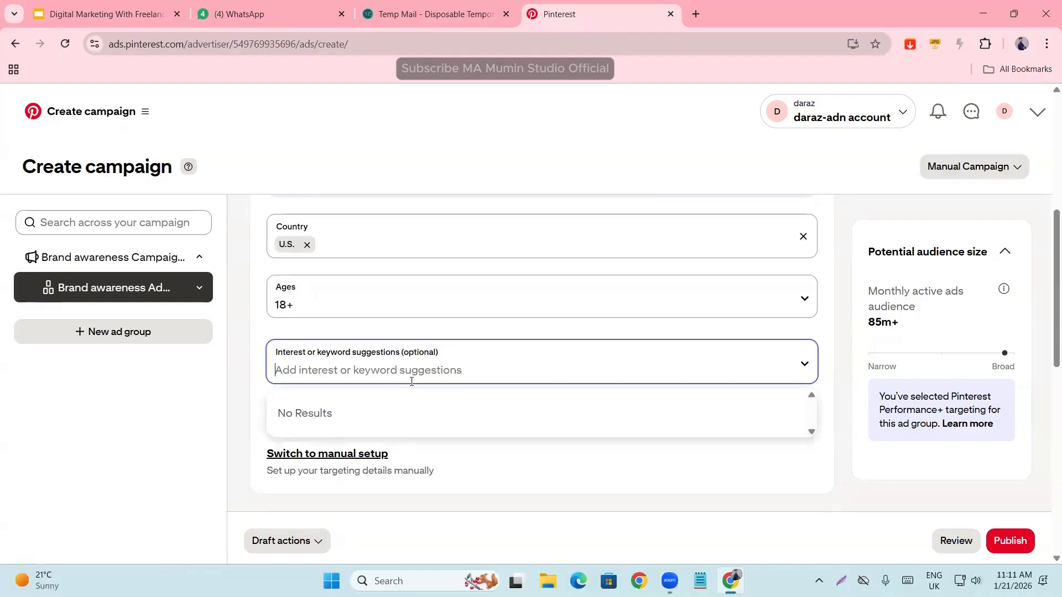
pyautogui.click(240, 460)
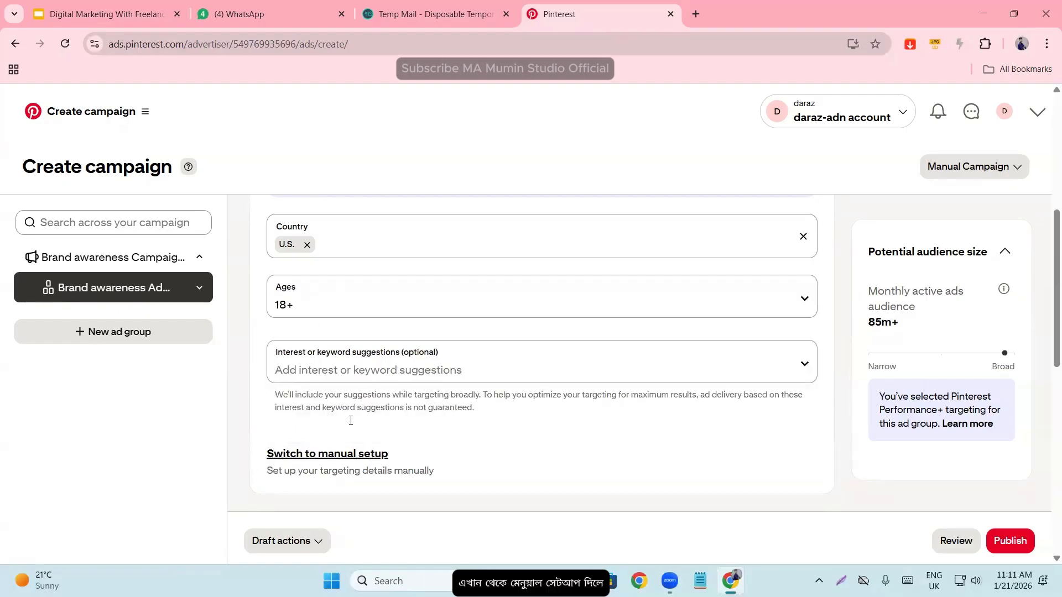
# - Switch the ad group's targeting details to manual setup and confirm the switch
pyautogui.click(332, 456)
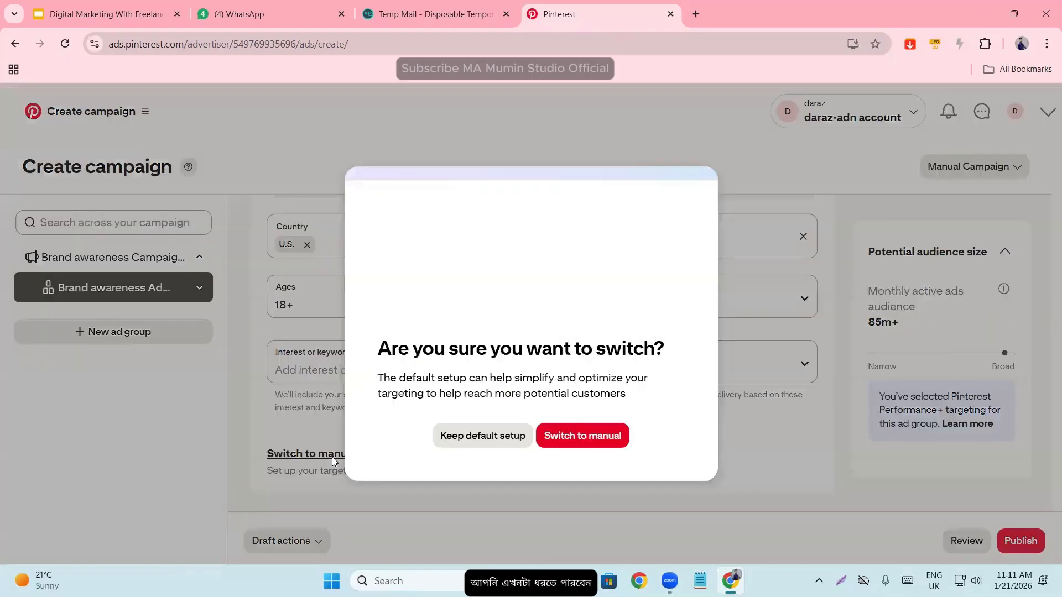
pyautogui.click(564, 437)
pyautogui.scroll(-3, 332, 404)
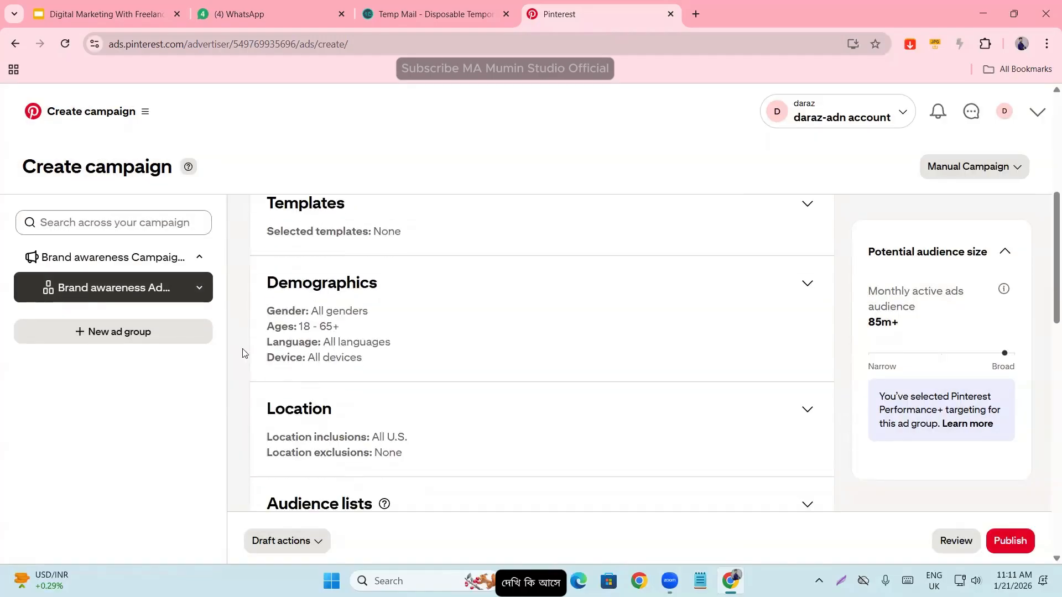
# - Expand the Demographics targeting and examine its gender, language and minimum age options, keeping the minimum age at 18
pyautogui.click(806, 284)
pyautogui.scroll(-2, 358, 367)
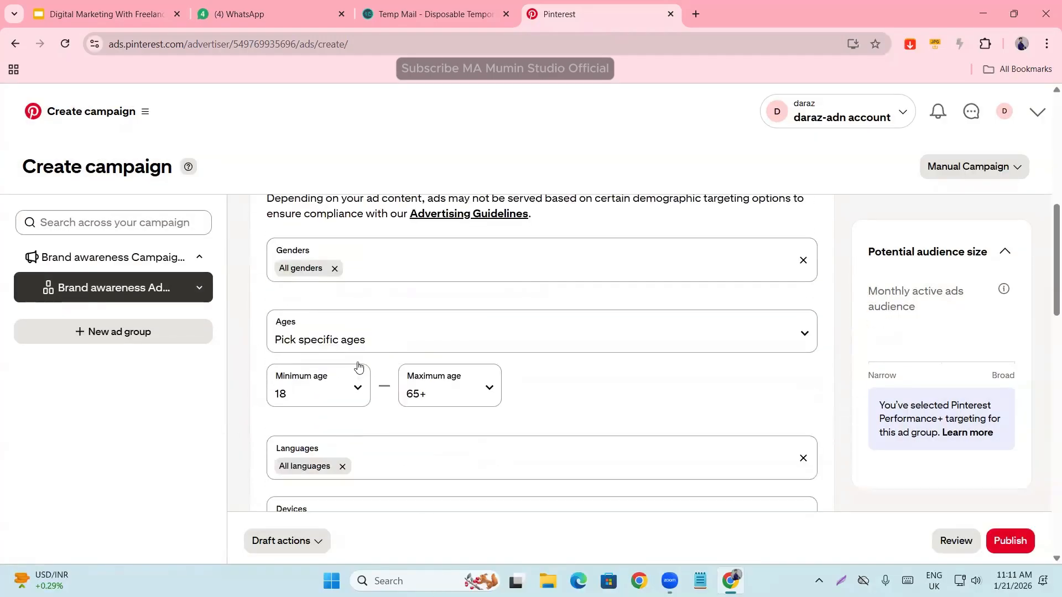
pyautogui.scroll(-2, 347, 372)
pyautogui.click(343, 294)
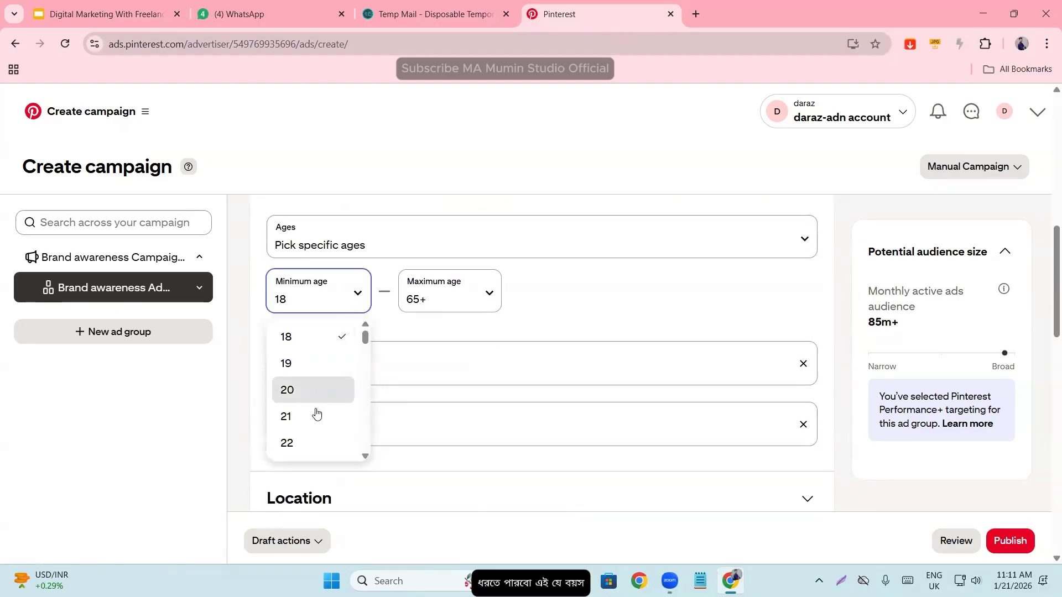
pyautogui.scroll(-15, 316, 415)
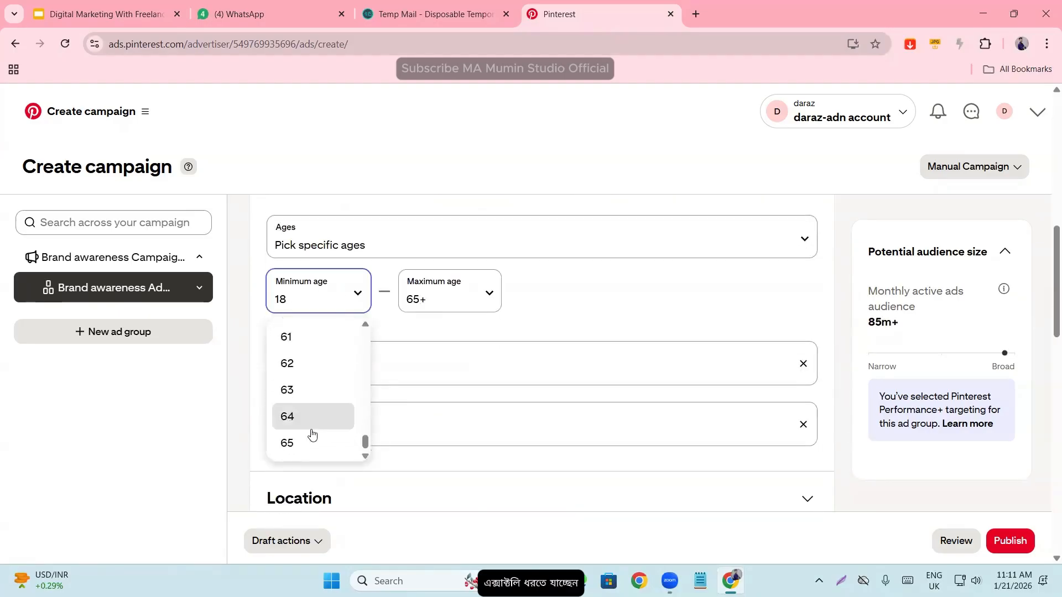
pyautogui.click(531, 305)
pyautogui.scroll(5, 498, 349)
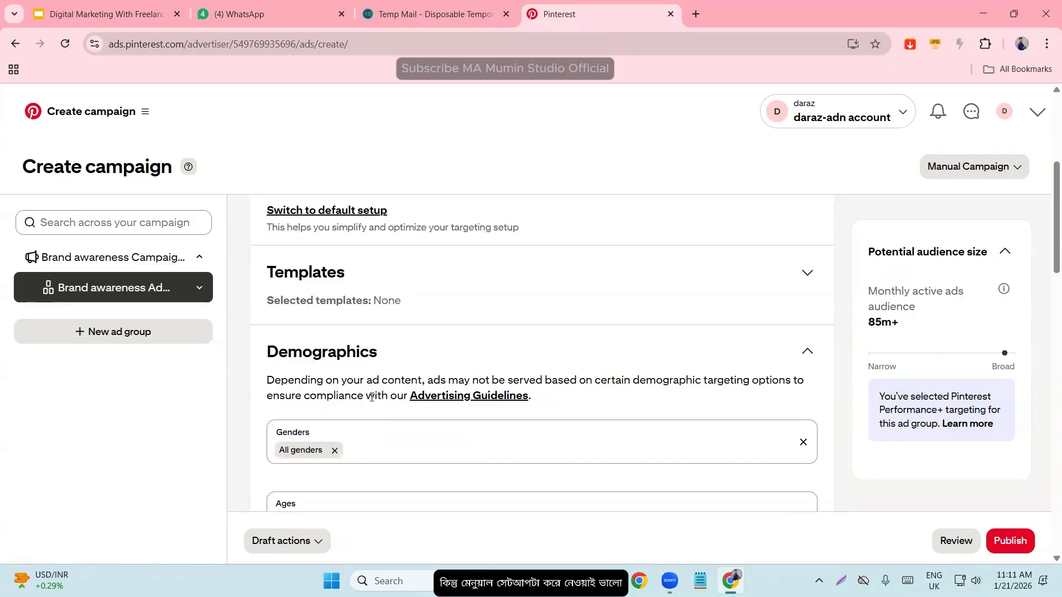
pyautogui.scroll(3, 371, 397)
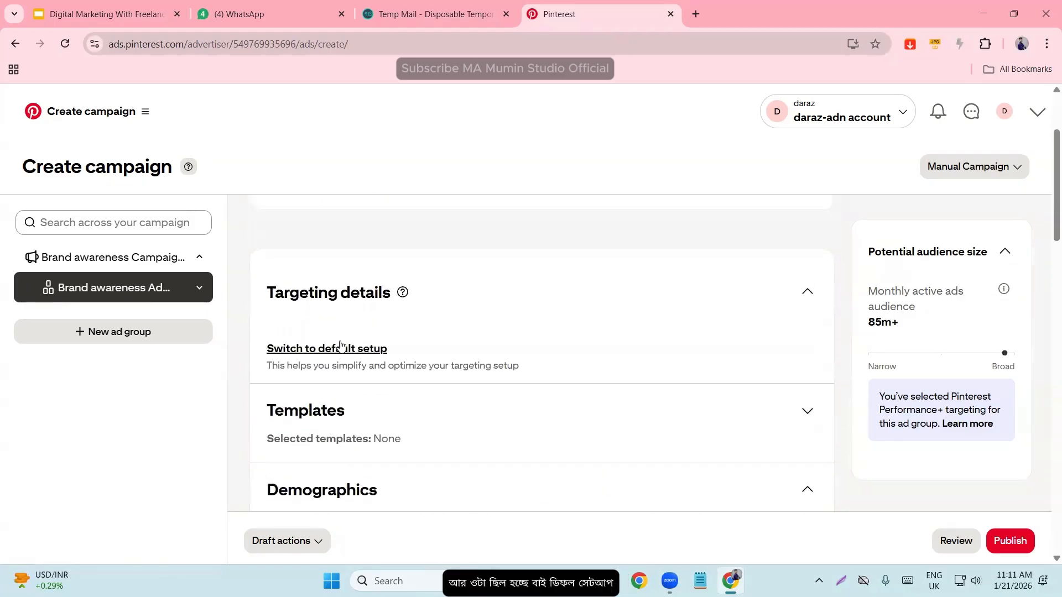
pyautogui.scroll(-5, 365, 354)
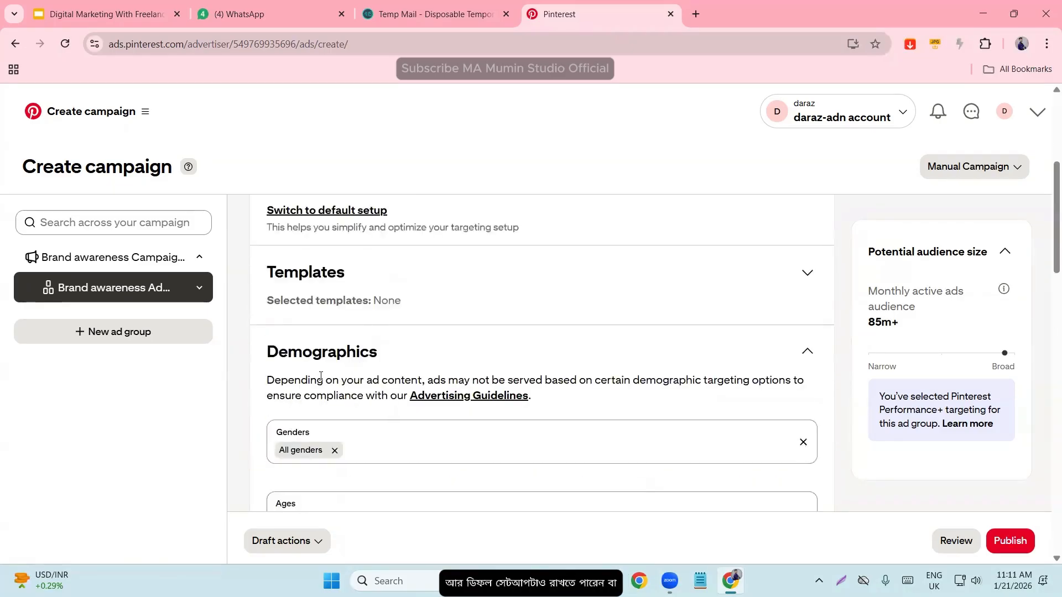
# - Review the Demographics targeting fields and check the available Ages options, keeping specific ages selected
pyautogui.scroll(-3, 391, 370)
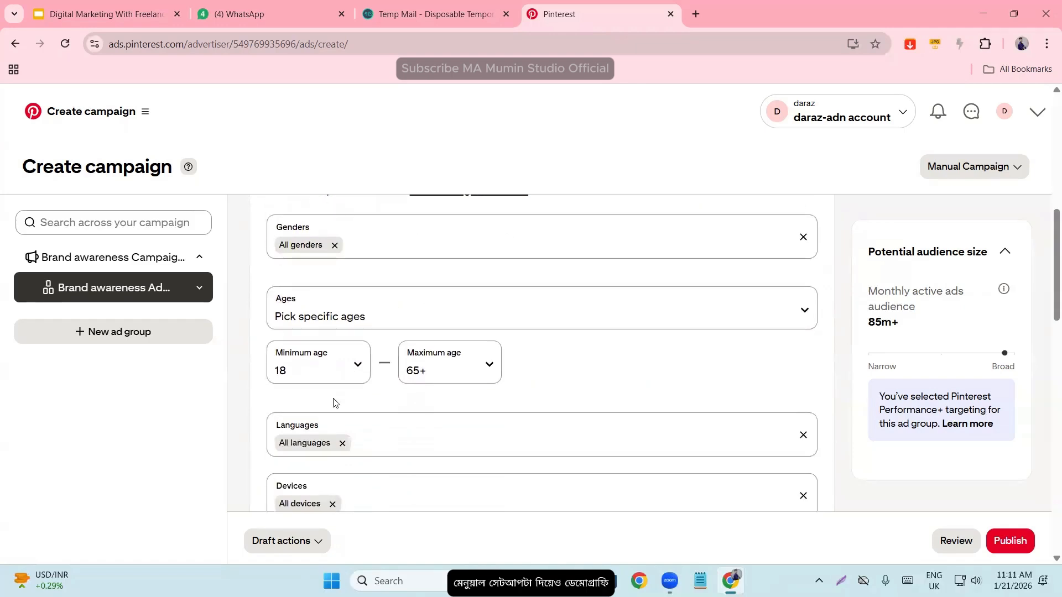
pyautogui.scroll(2, 452, 422)
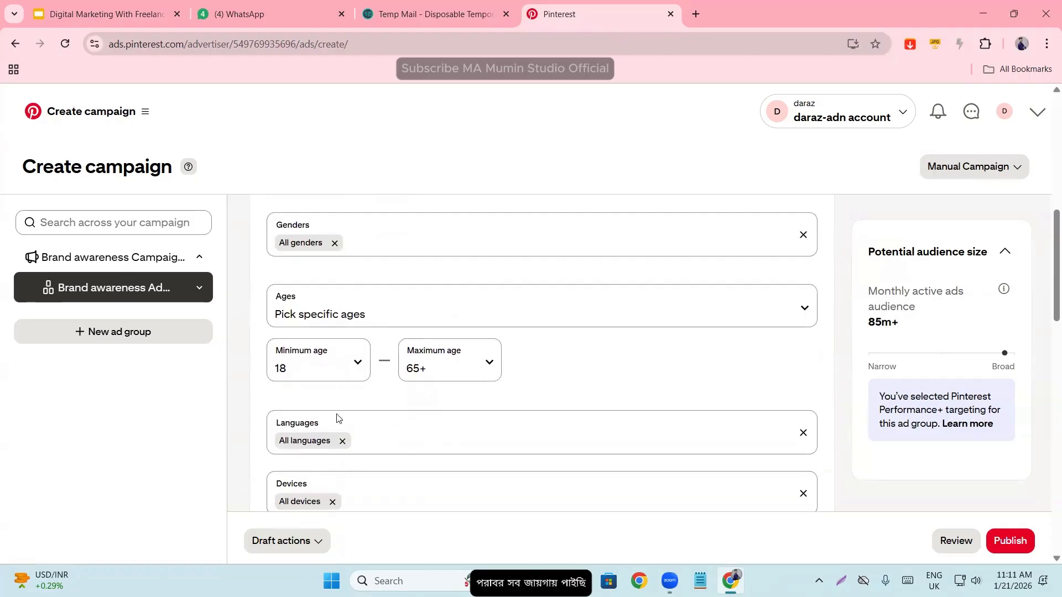
pyautogui.scroll(2, 277, 404)
pyautogui.click(330, 380)
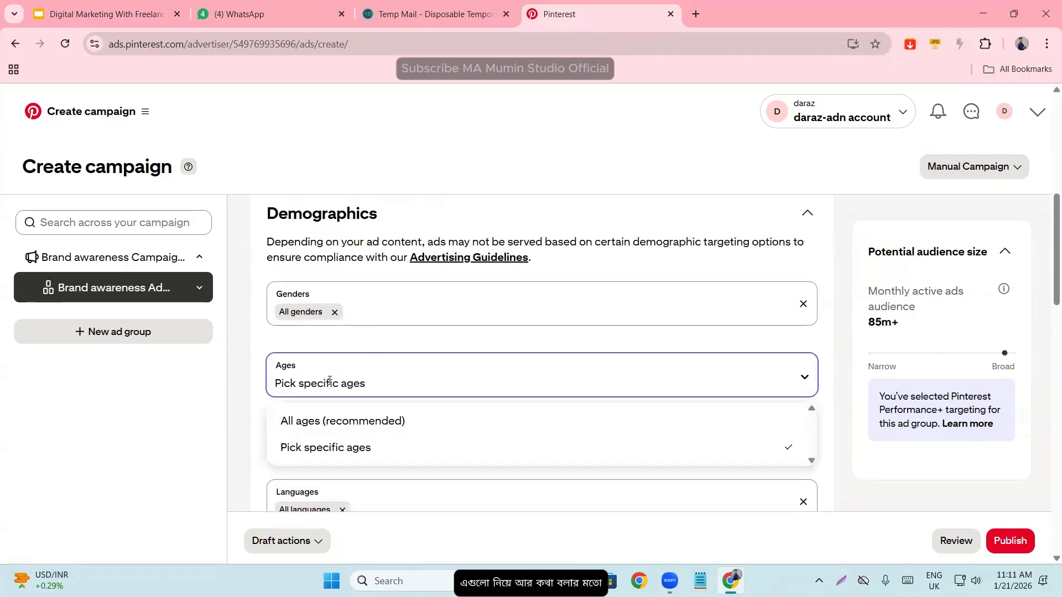
pyautogui.click(251, 410)
# - Expand the Location targeting and check the Include / Exclude options, leaving it on Include
pyautogui.scroll(-5, 343, 308)
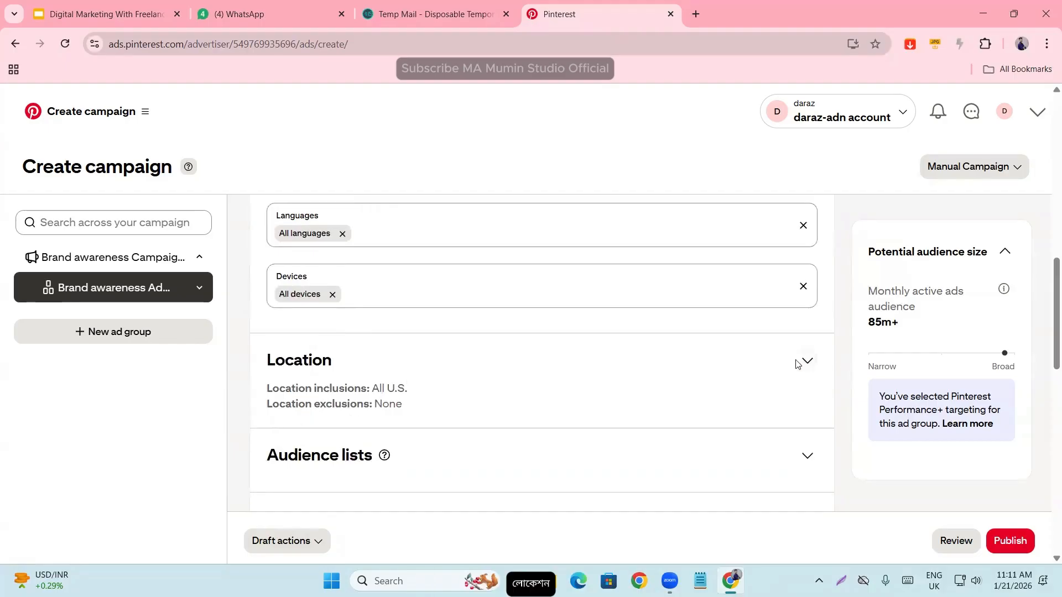
pyautogui.click(805, 361)
pyautogui.click(301, 266)
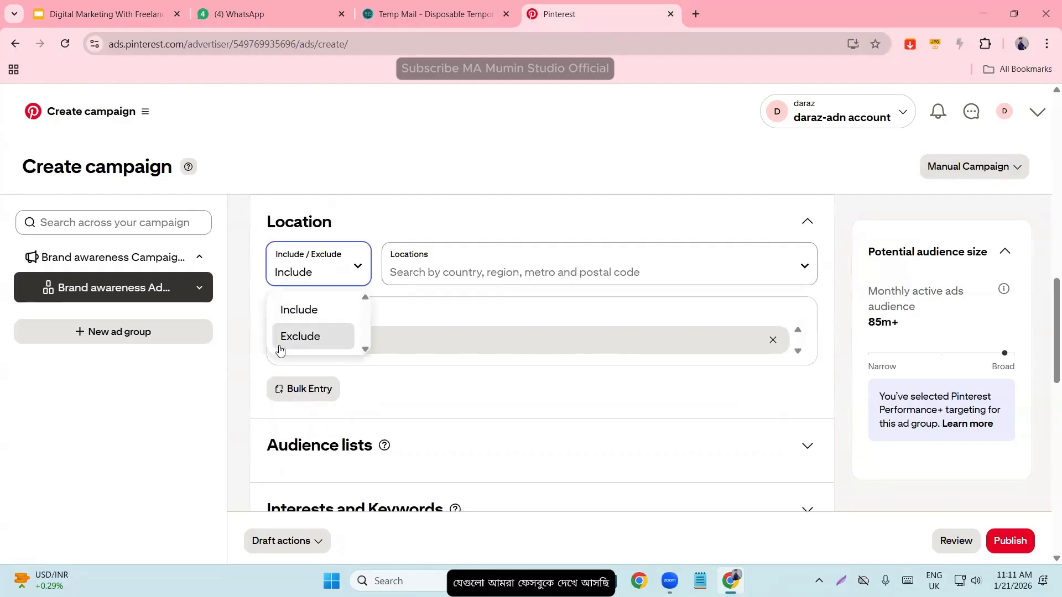
pyautogui.click(247, 337)
# - Expand the Audience lists section to view its options for using an existing list or creating one
pyautogui.scroll(-1, 284, 365)
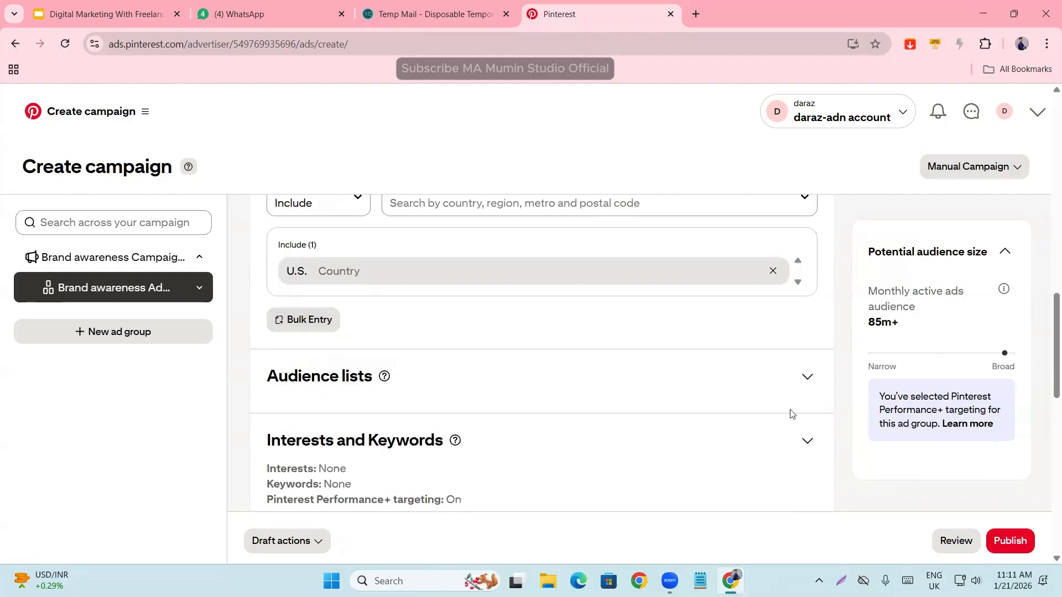
pyautogui.click(807, 377)
pyautogui.scroll(-2, 355, 349)
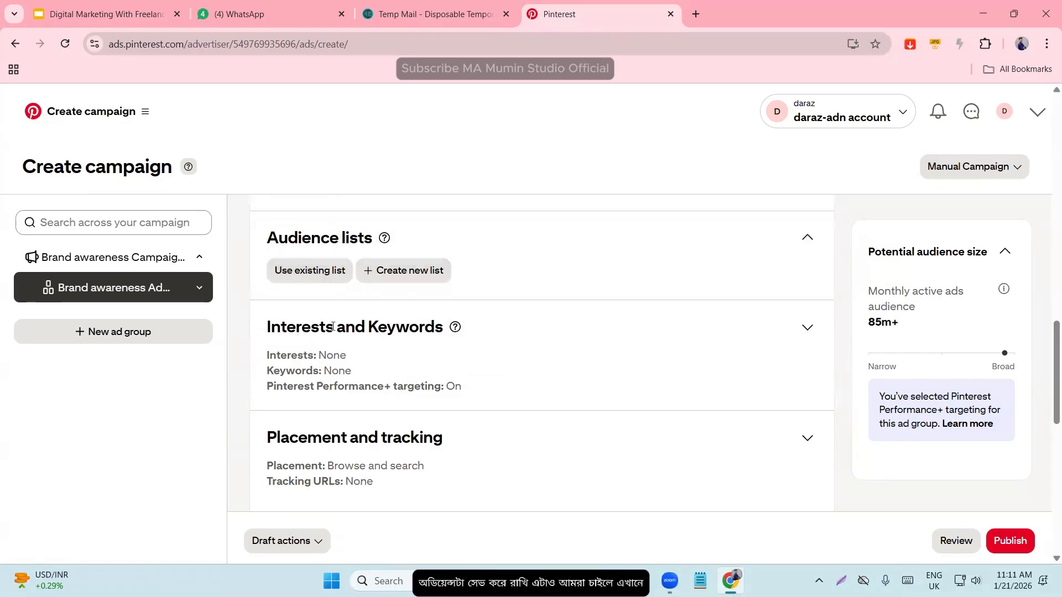
# - Expand the Interests and Keywords targeting and browse the list of all interests without selecting any
pyautogui.scroll(-1, 332, 326)
pyautogui.moveTo(267, 255); pyautogui.dragTo(425, 257)
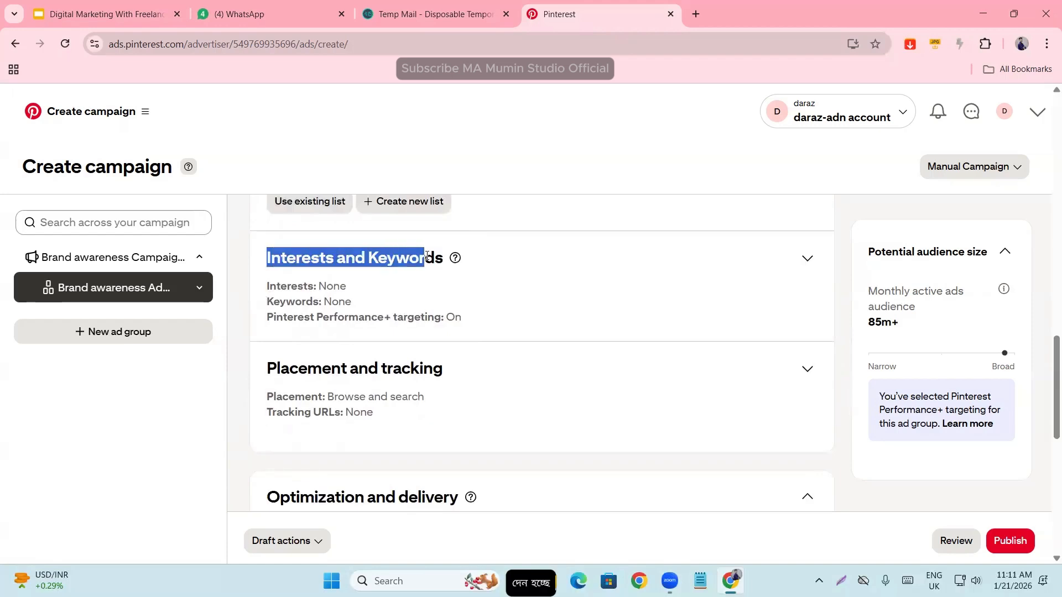
pyautogui.click(805, 259)
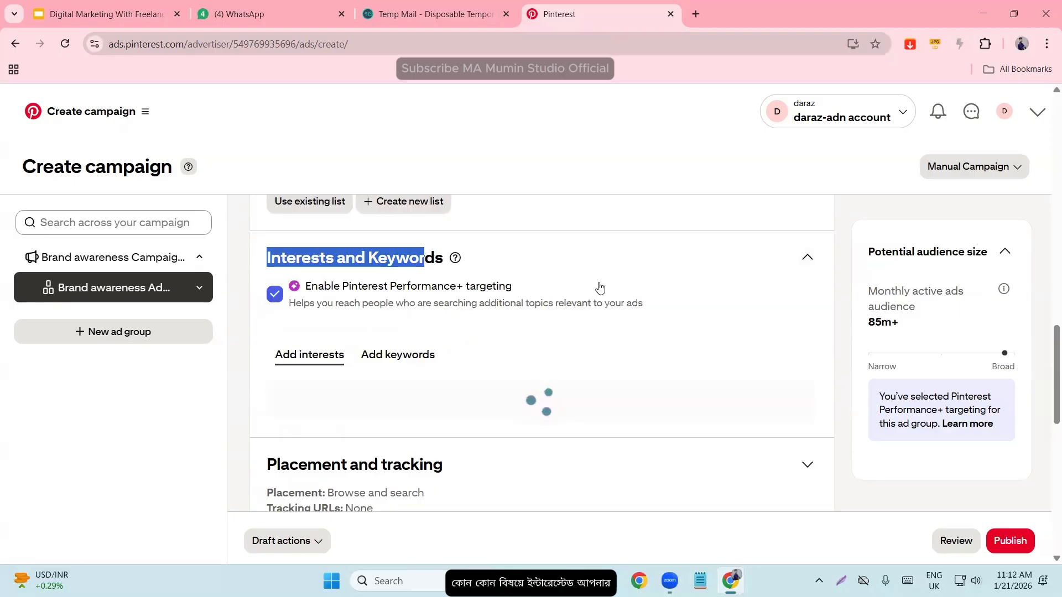
pyautogui.scroll(-1, 617, 285)
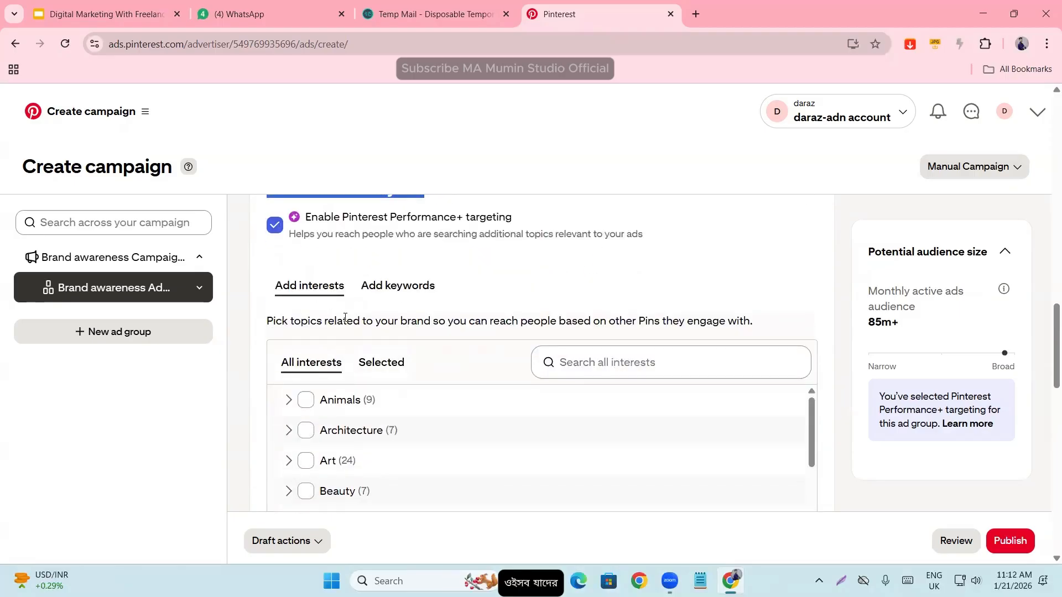
pyautogui.scroll(-1, 344, 318)
pyautogui.scroll(-2, 324, 402)
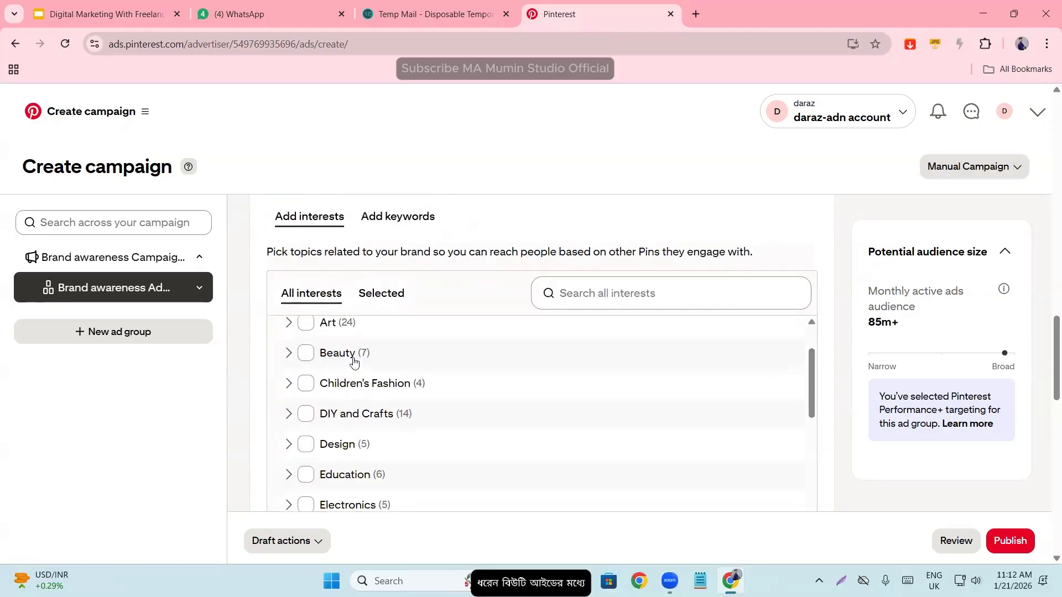
pyautogui.scroll(2, 373, 341)
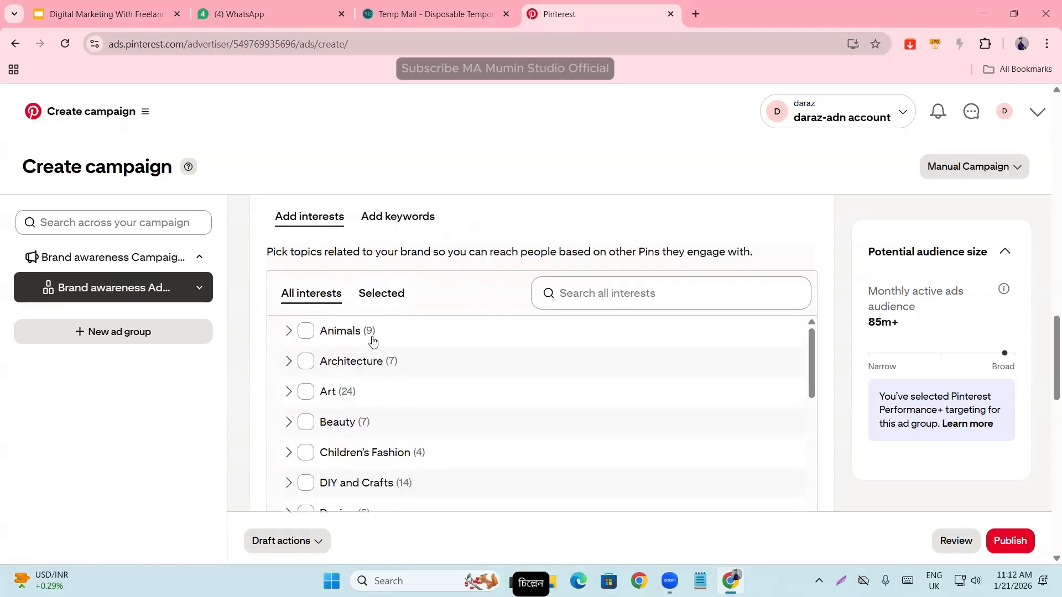
# - Switch from interests to adding keywords and read the recommended minimum number of keywords
pyautogui.click(396, 218)
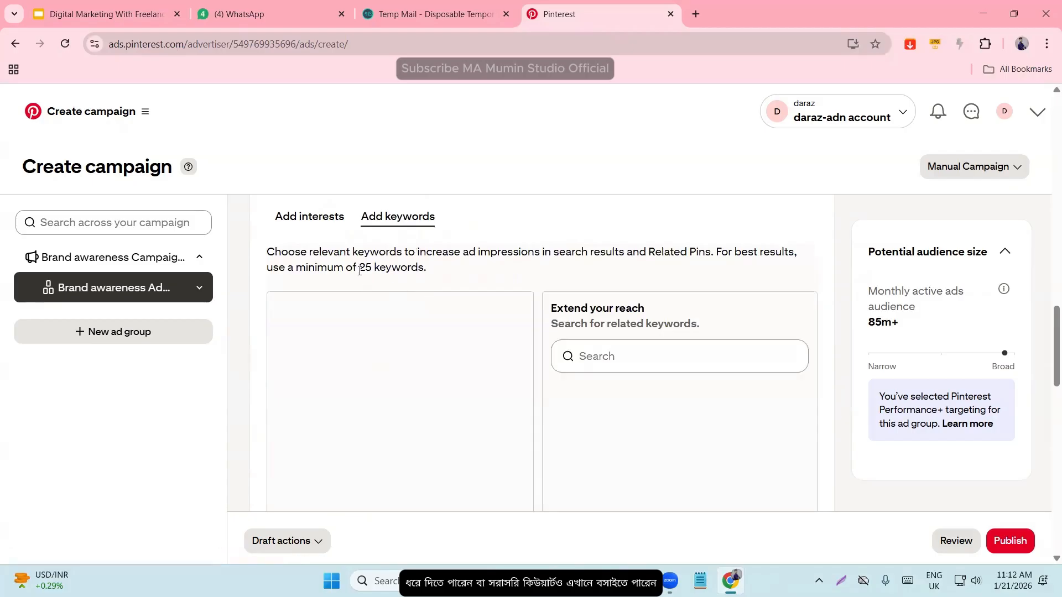
pyautogui.moveTo(354, 268); pyautogui.dragTo(493, 272)
pyautogui.click(406, 285)
pyautogui.click(494, 272)
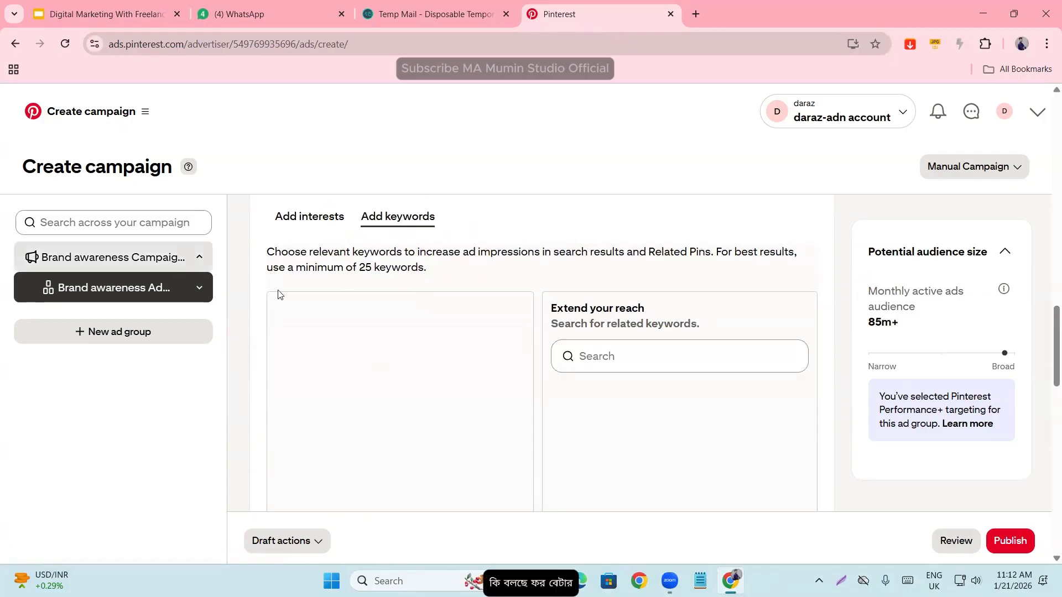
pyautogui.moveTo(335, 267); pyautogui.dragTo(446, 277)
pyautogui.click(503, 285)
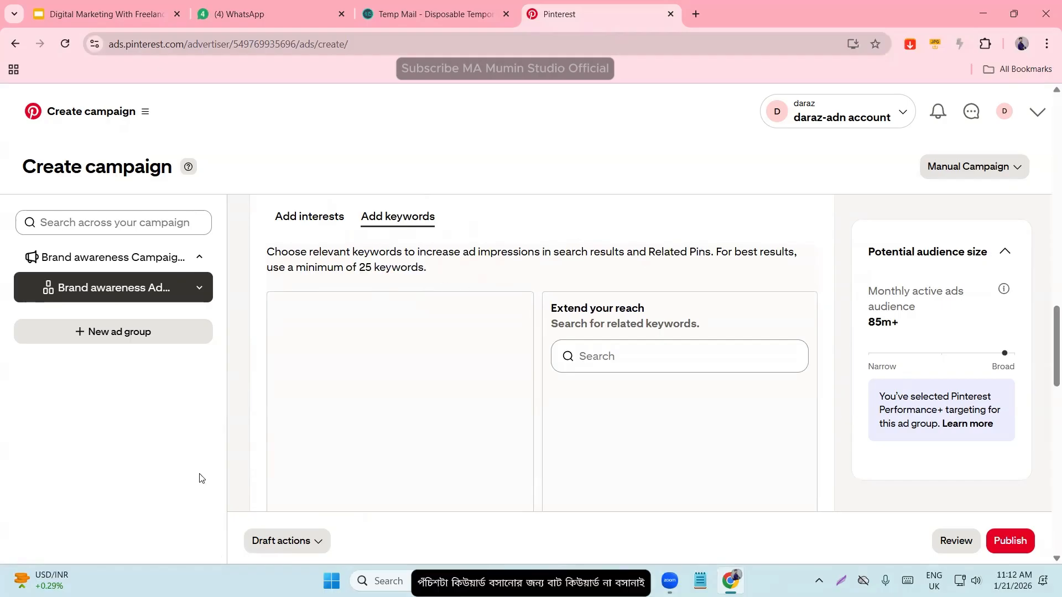
# - Look back over the ad group's demographics, location and audience list targeting settings
pyautogui.scroll(9, 348, 437)
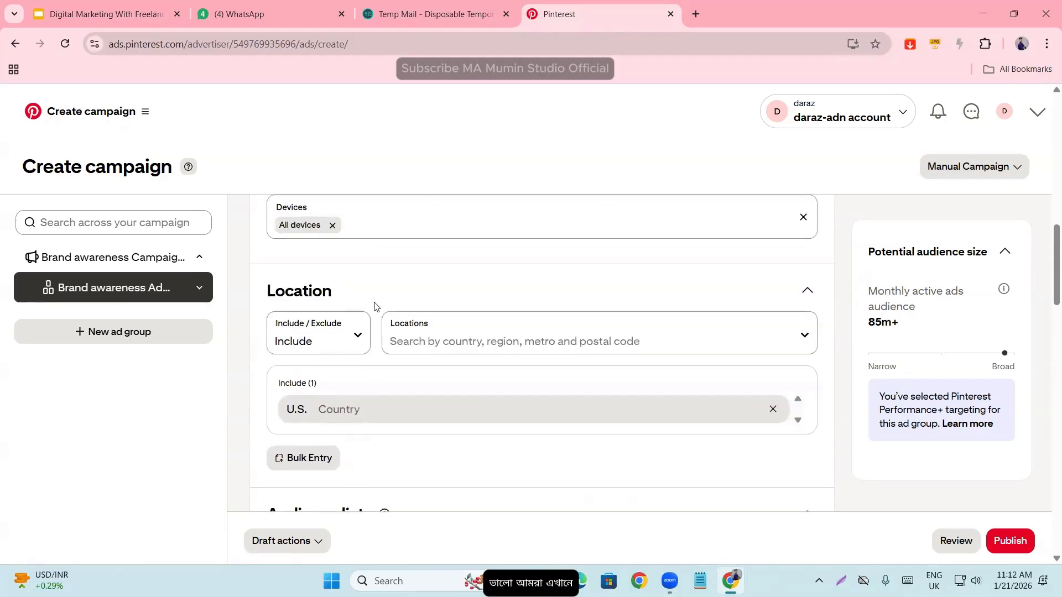
pyautogui.scroll(7, 310, 360)
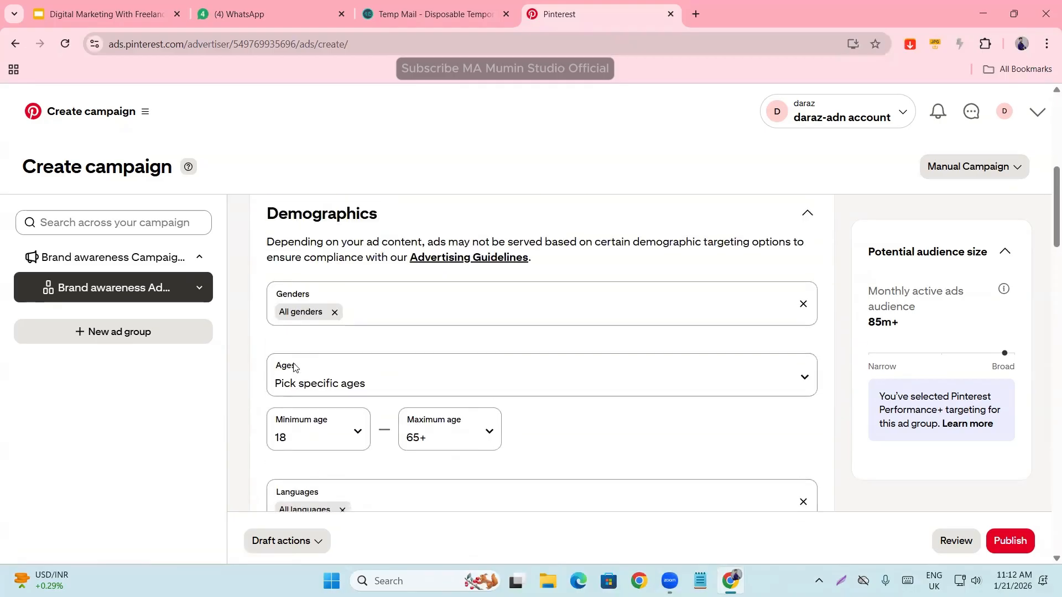
pyautogui.scroll(1, 293, 367)
pyautogui.scroll(-1, 332, 343)
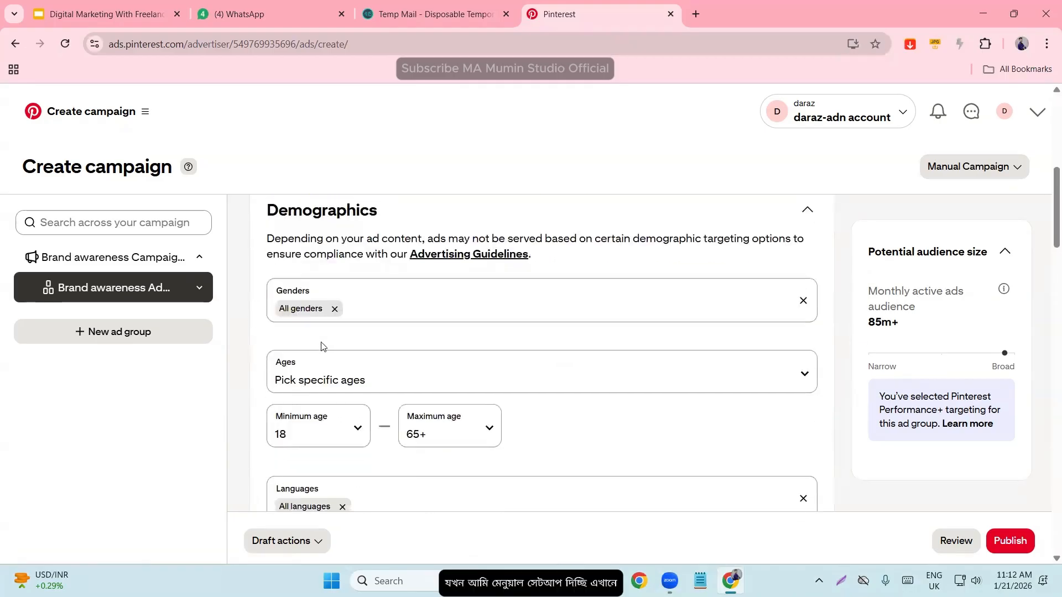
pyautogui.scroll(-7, 323, 347)
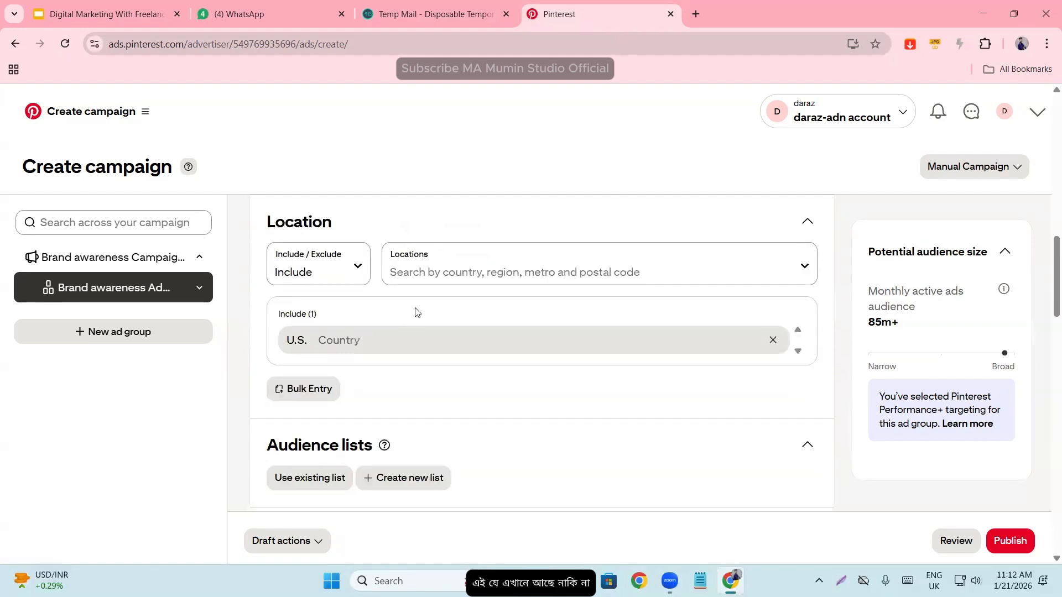
pyautogui.scroll(-9, 410, 318)
# - Activate the empty keyword entry area and reread the guidance on getting the best results
pyautogui.click(321, 379)
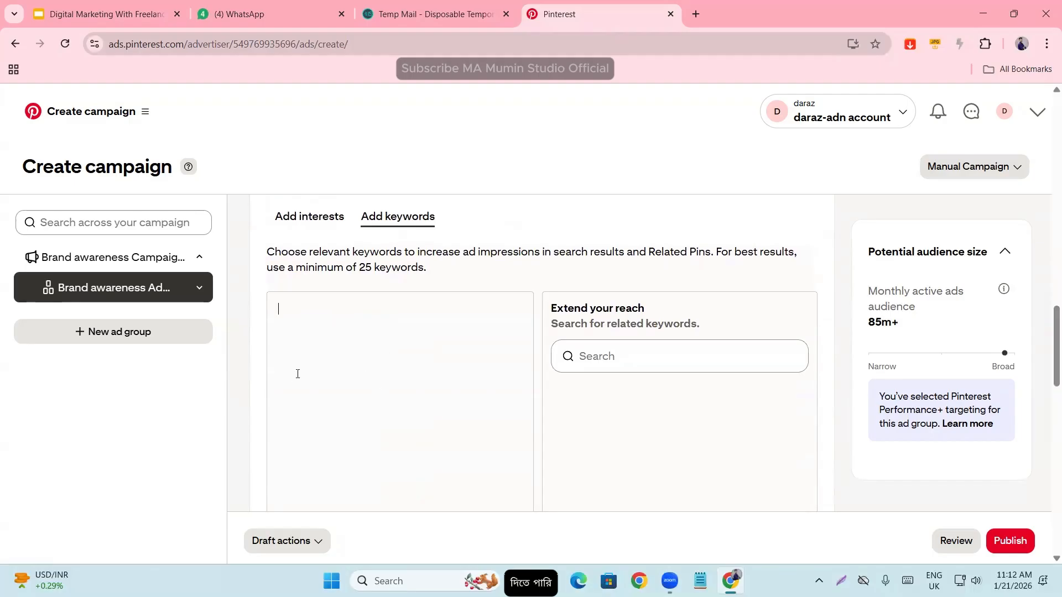
pyautogui.moveTo(716, 251); pyautogui.dragTo(780, 257)
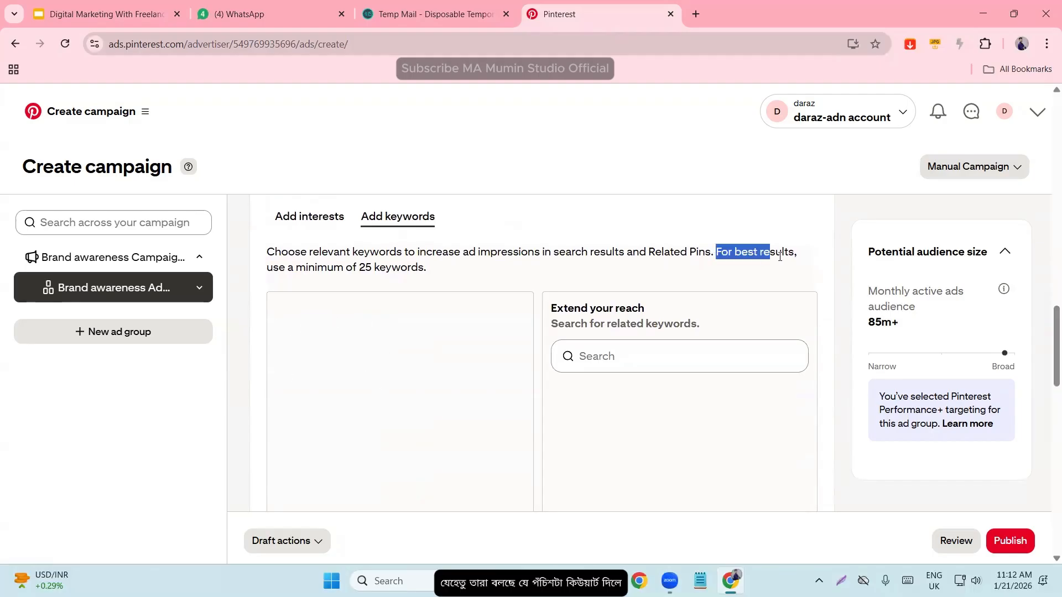
pyautogui.click(793, 271)
pyautogui.scroll(-3, 444, 339)
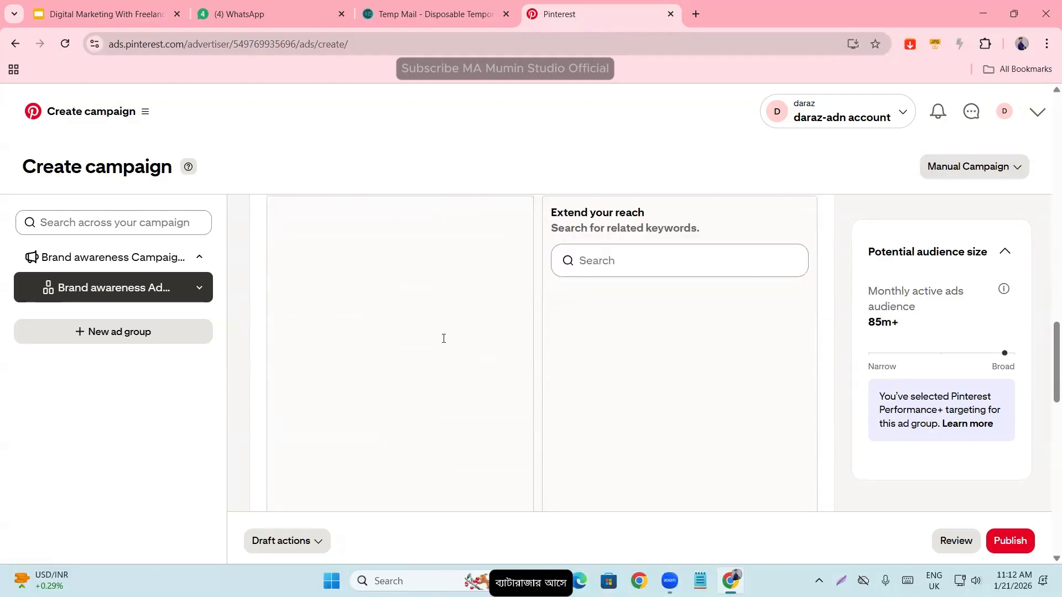
# - Return to adding interests and look through the interest list down to the form for suggesting new interests
pyautogui.scroll(5, 376, 334)
pyautogui.click(309, 354)
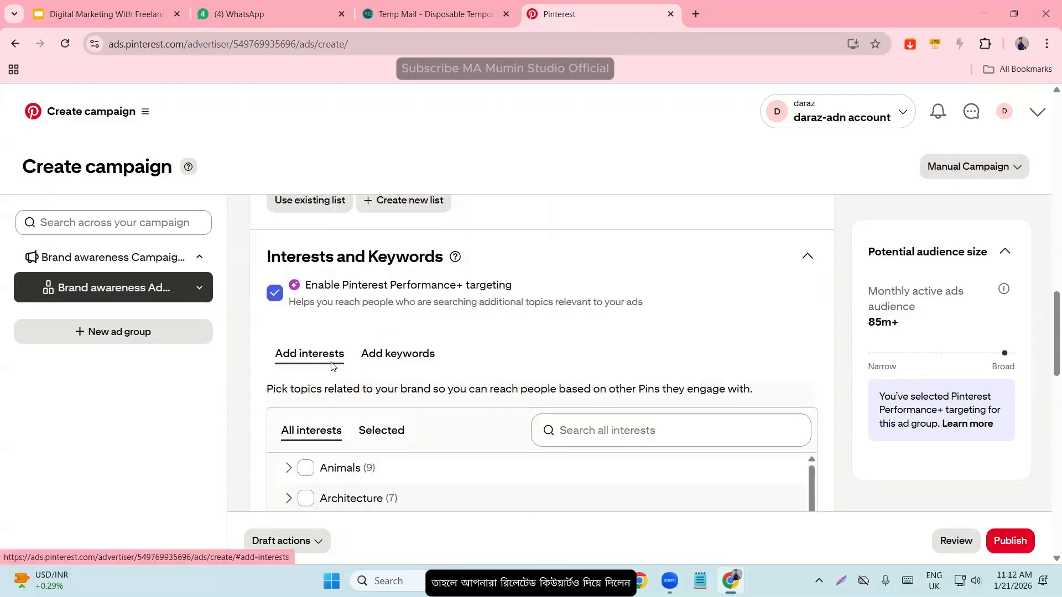
pyautogui.scroll(-3, 332, 388)
pyautogui.scroll(-1, 360, 419)
pyautogui.scroll(-3, 470, 249)
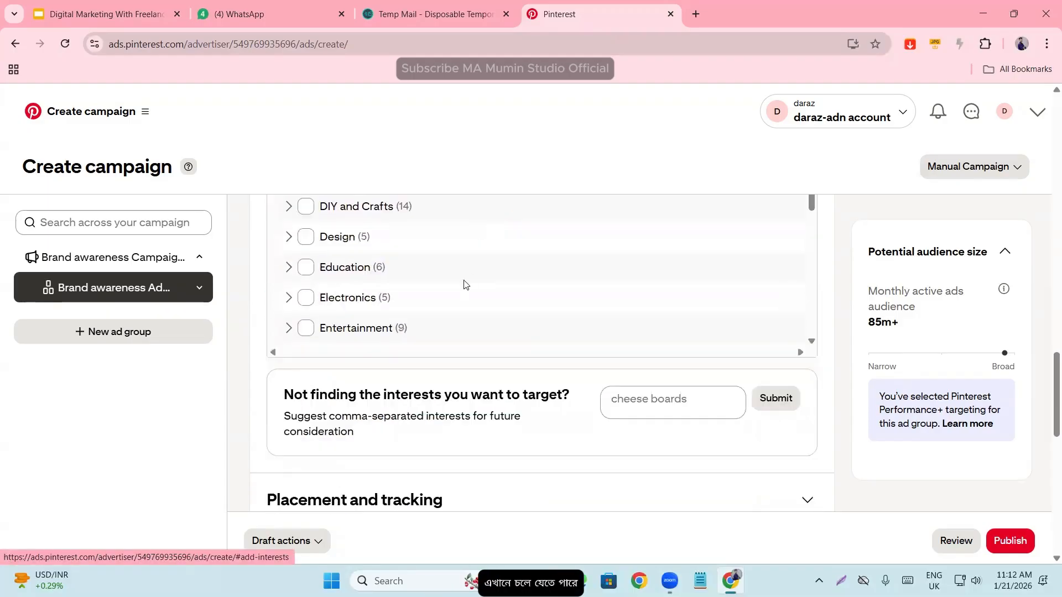
# - Expand Placement and tracking and check the placement options, keeping All (recommended)
pyautogui.scroll(-3, 266, 379)
pyautogui.scroll(-4, 256, 372)
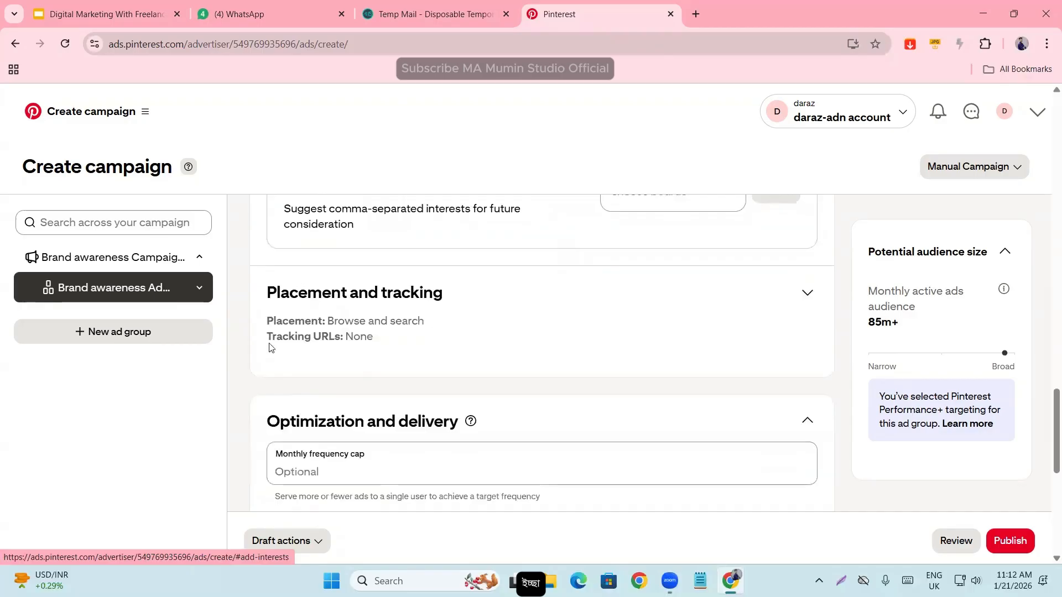
pyautogui.click(805, 294)
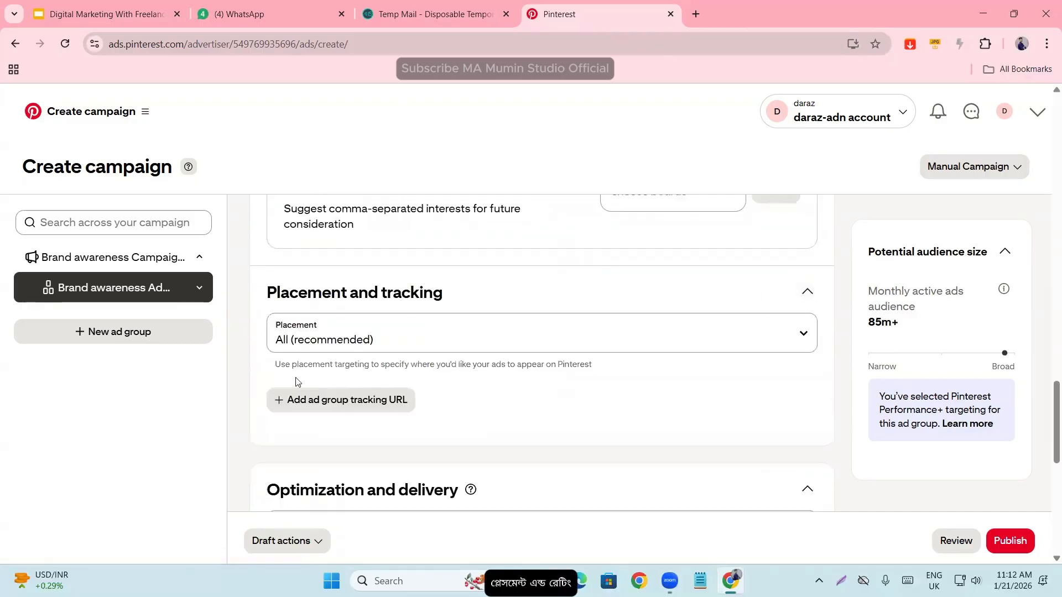
pyautogui.click(310, 336)
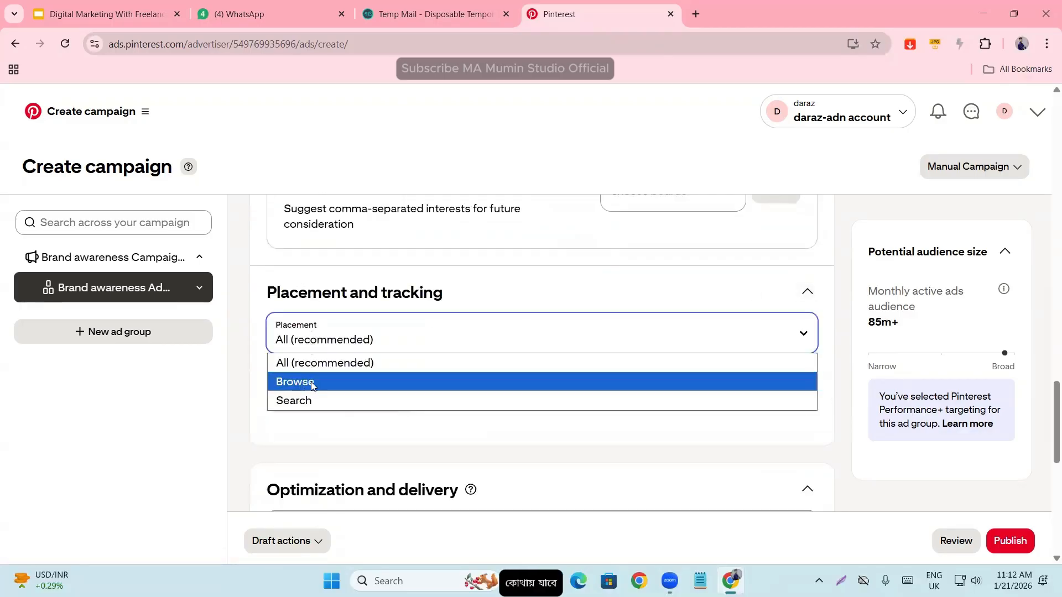
pyautogui.click(241, 357)
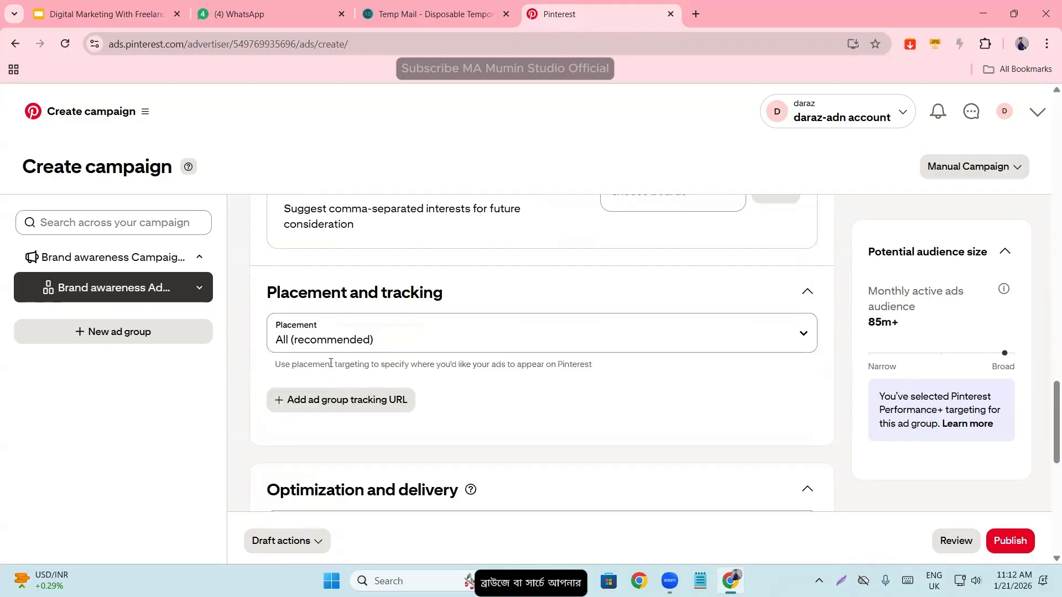
# - Examine the optional monthly frequency cap under Optimization and delivery, leaving it empty
pyautogui.scroll(-3, 310, 415)
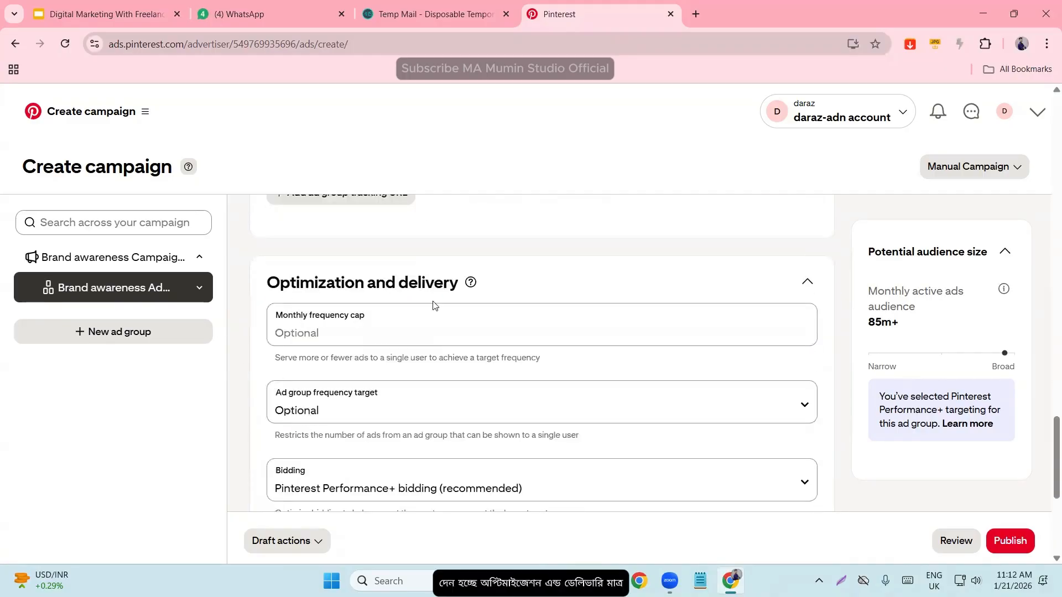
pyautogui.click(297, 322)
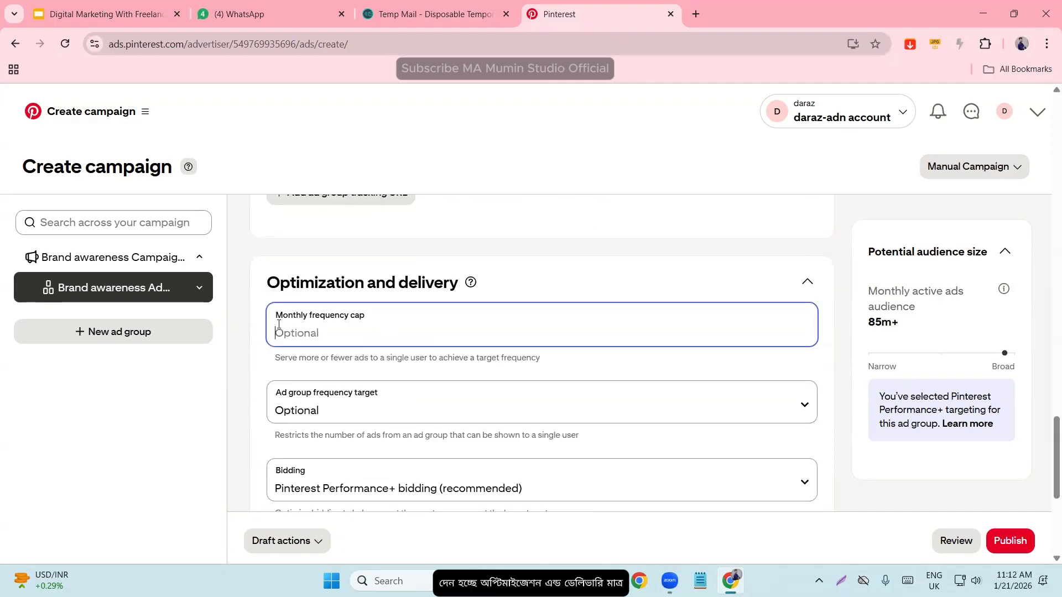
pyautogui.tripleClick(296, 315)
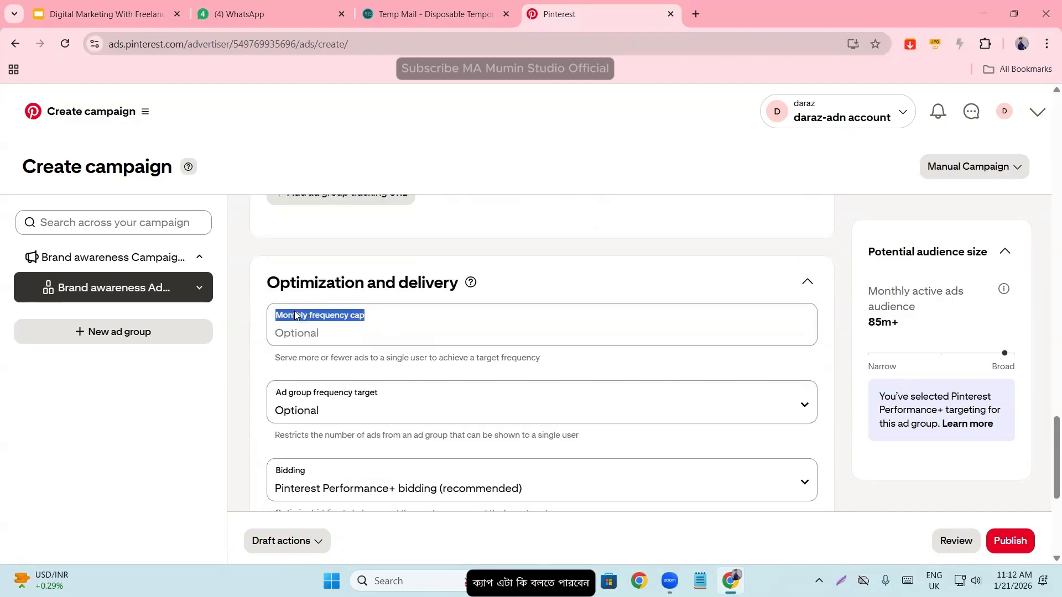
pyautogui.tripleClick(330, 310)
pyautogui.click(339, 320)
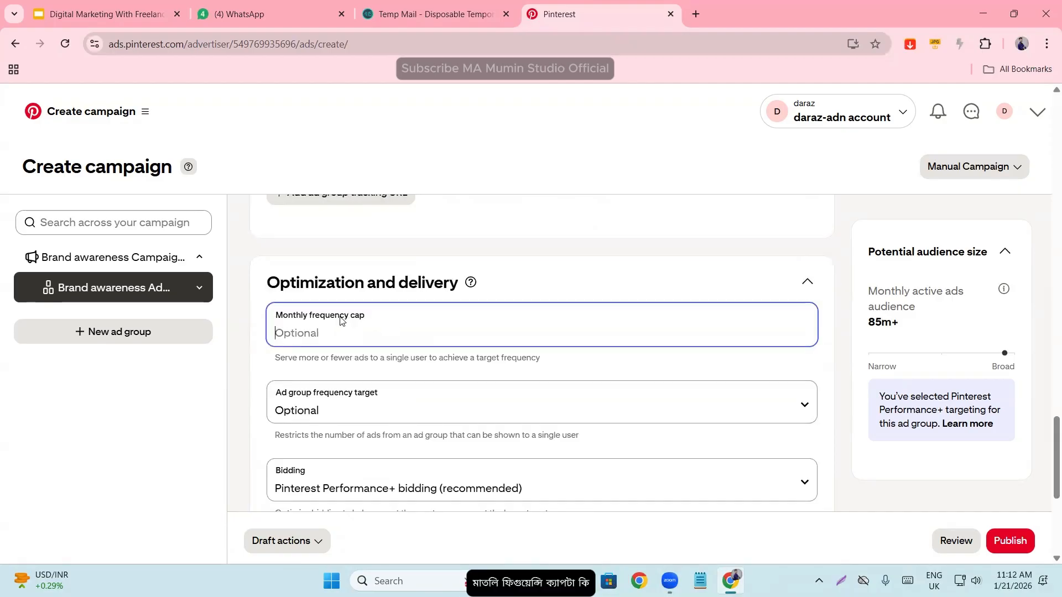
pyautogui.tripleClick(340, 319)
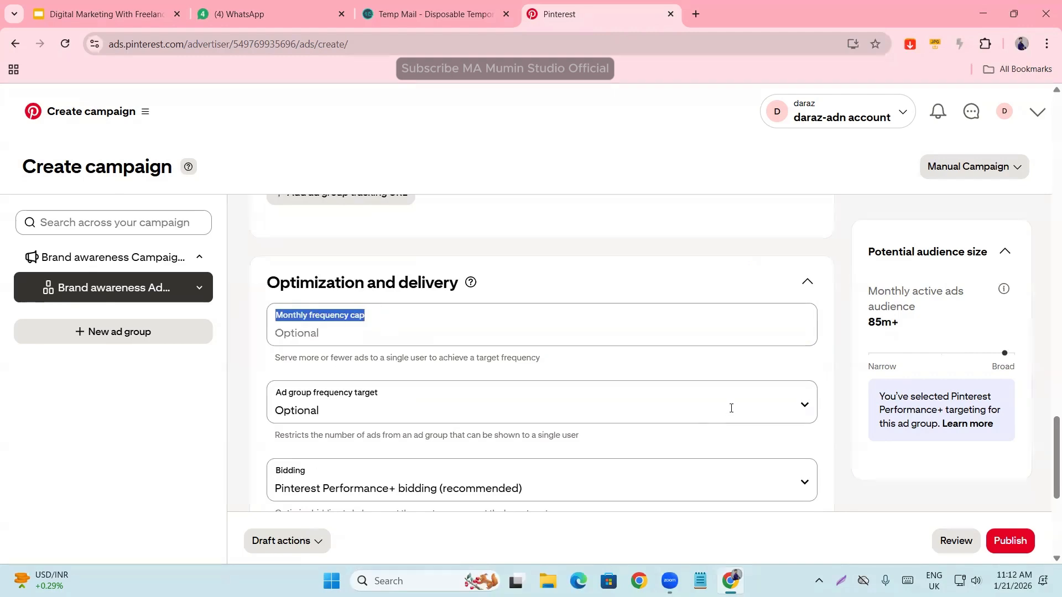
pyautogui.click(323, 314)
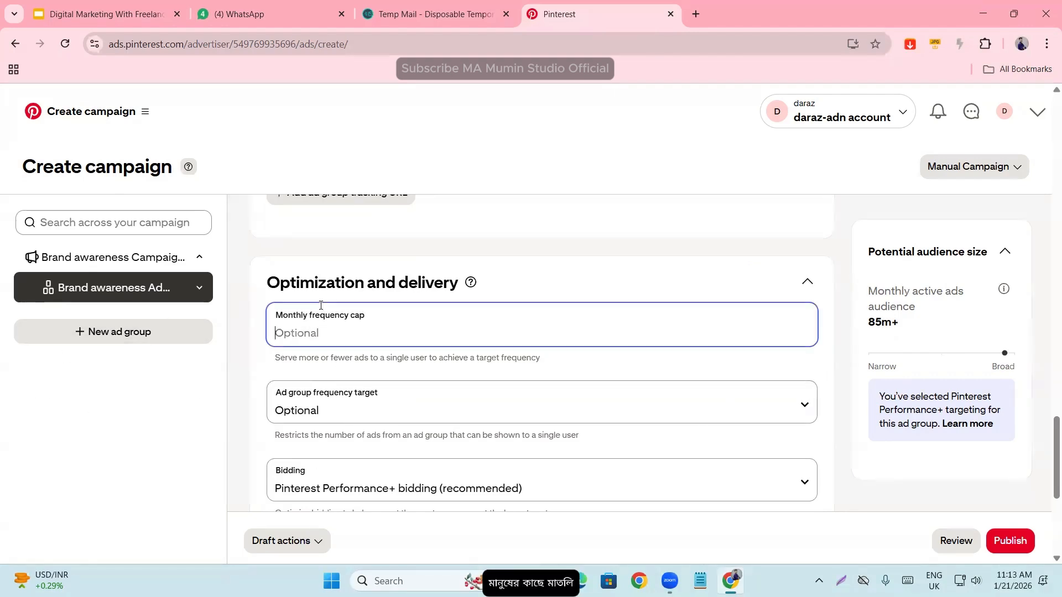
pyautogui.doubleClick(323, 314)
pyautogui.tripleClick(330, 319)
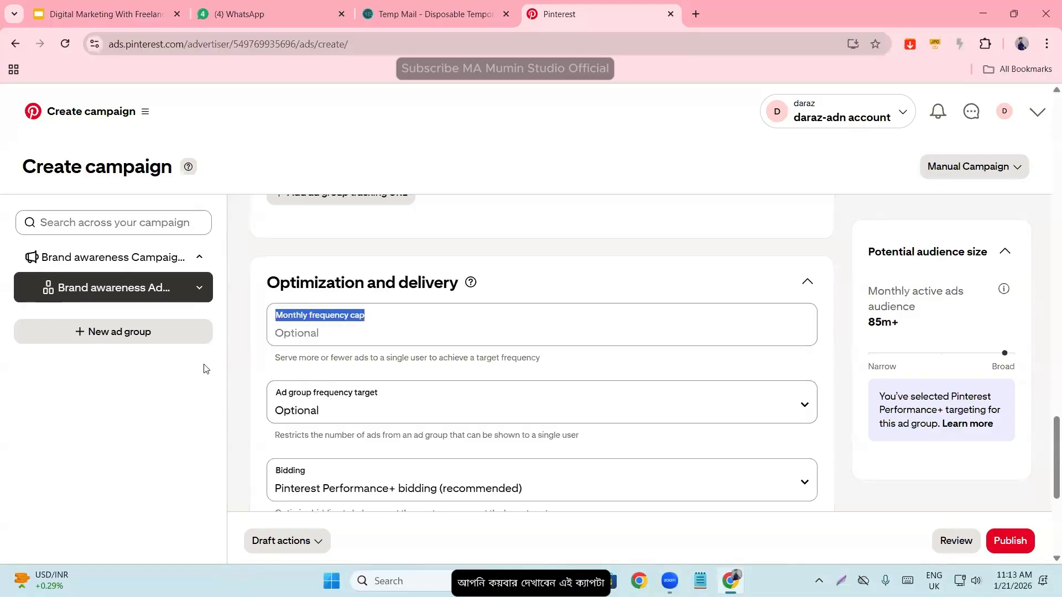
# - Check the ad group's bidding options and keep Pinterest Performance+ bidding (recommended), leaving the frequency cap and target empty
pyautogui.click(253, 403)
pyautogui.scroll(-3, 362, 324)
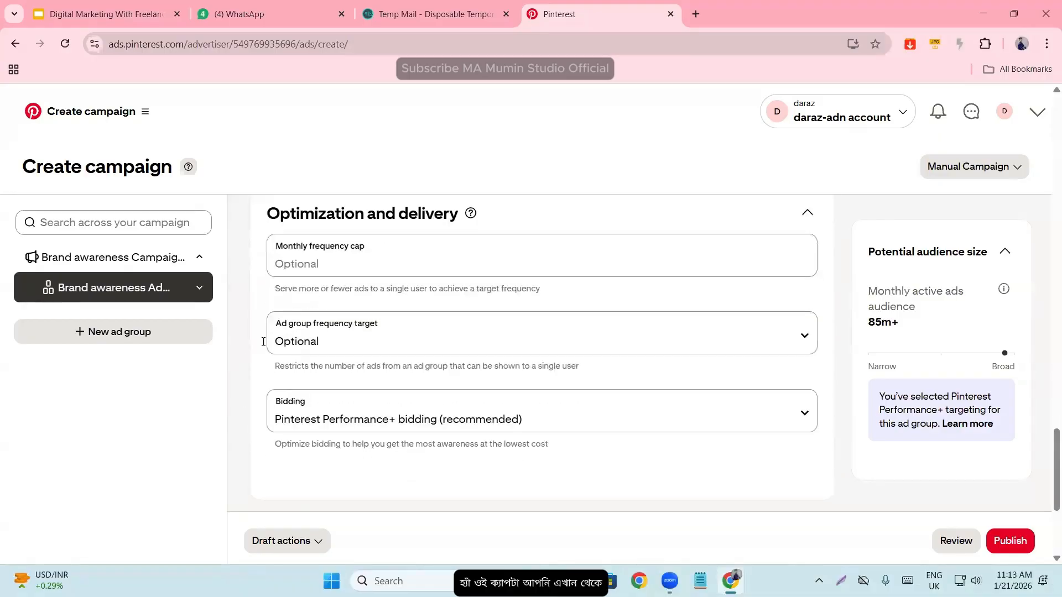
pyautogui.click(320, 344)
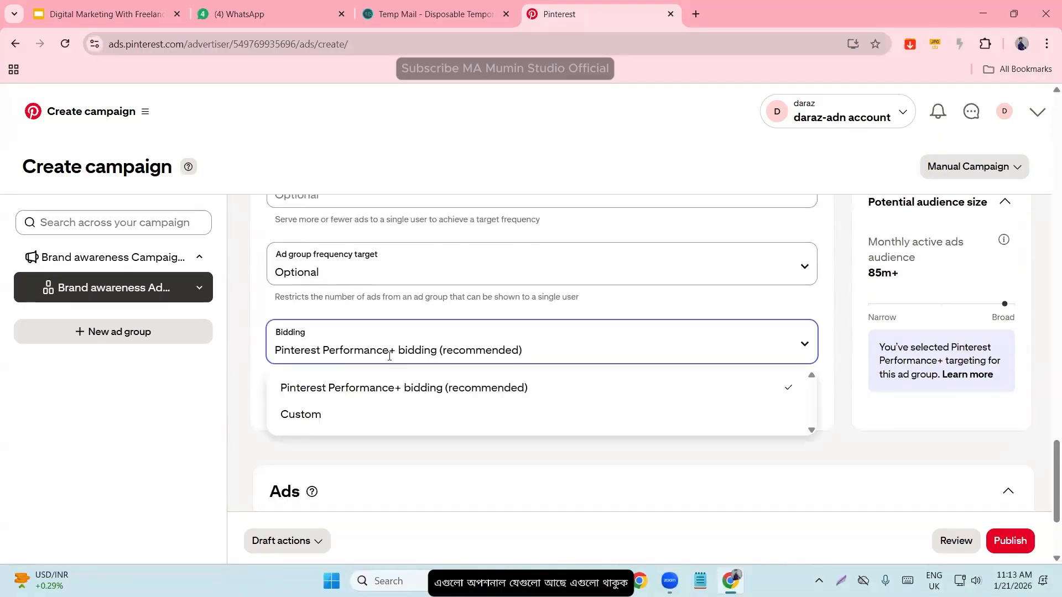
pyautogui.click(355, 391)
pyautogui.scroll(-3, 249, 405)
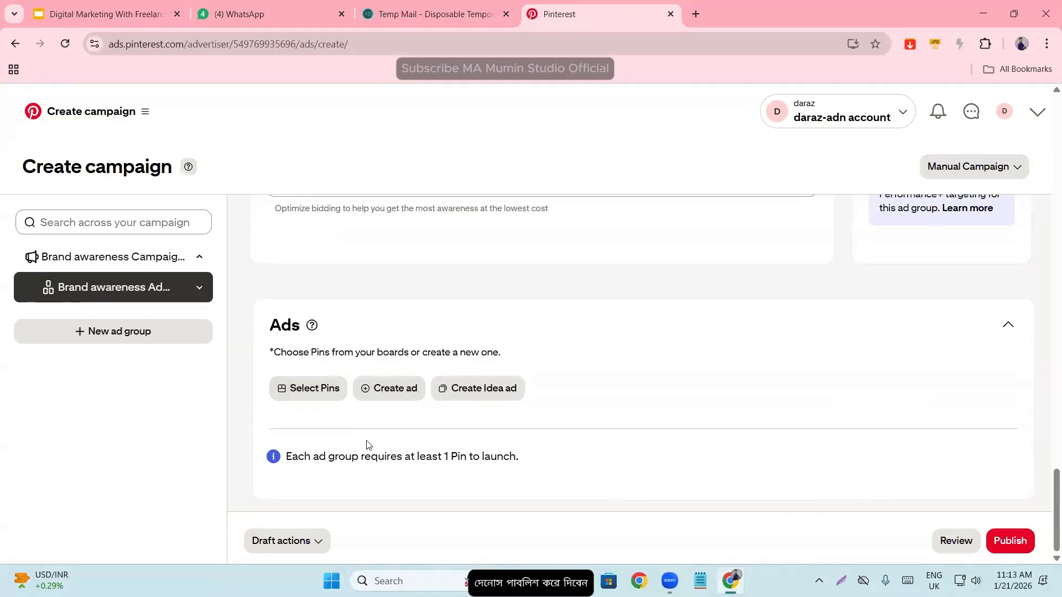
# - Review the whole ad group form between its name and the Ads section, including demographics, location, interests and delivery
pyautogui.scroll(5, 682, 524)
pyautogui.scroll(-5, 628, 489)
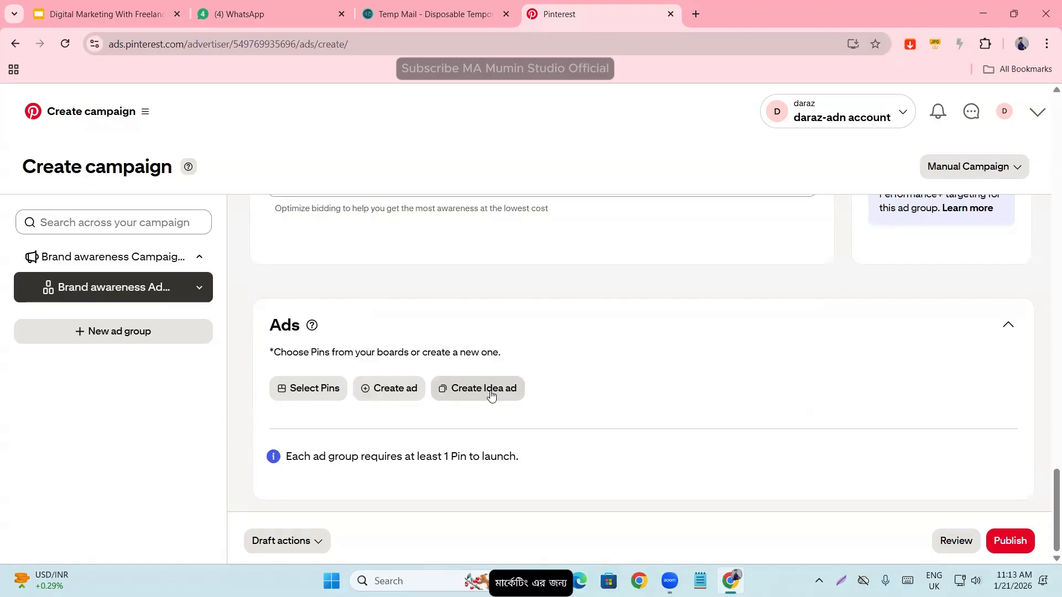
pyautogui.scroll(4, 493, 415)
pyautogui.scroll(10, 492, 430)
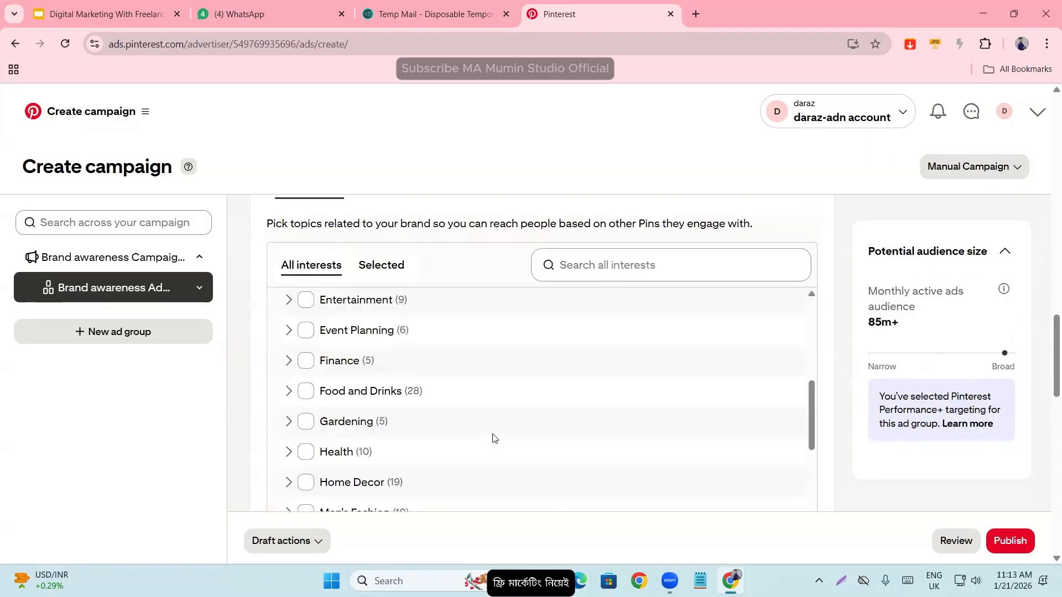
pyautogui.scroll(10, 486, 432)
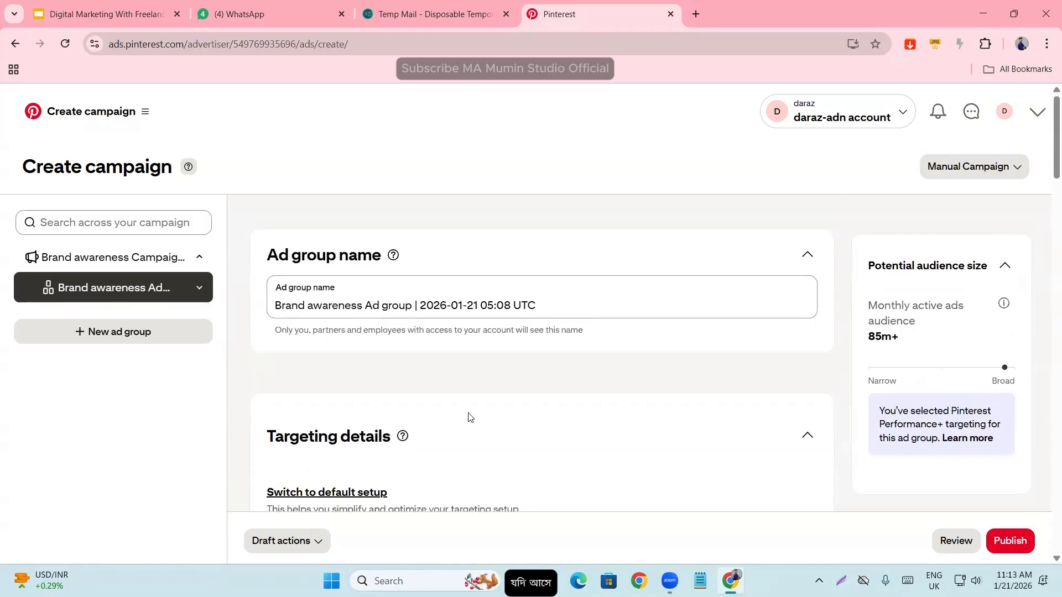
pyautogui.scroll(-10, 471, 470)
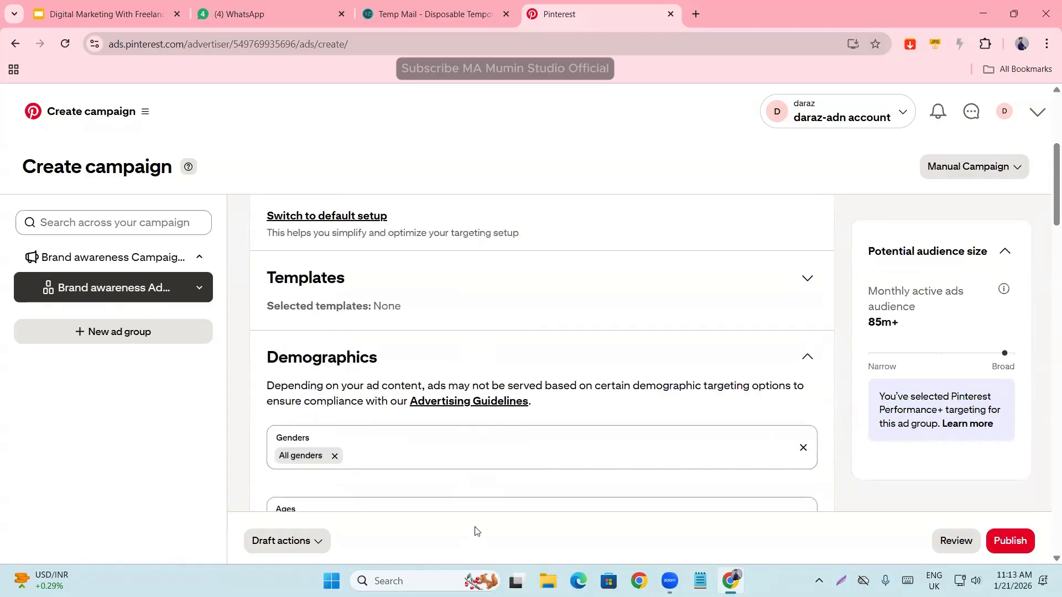
pyautogui.scroll(-10, 519, 487)
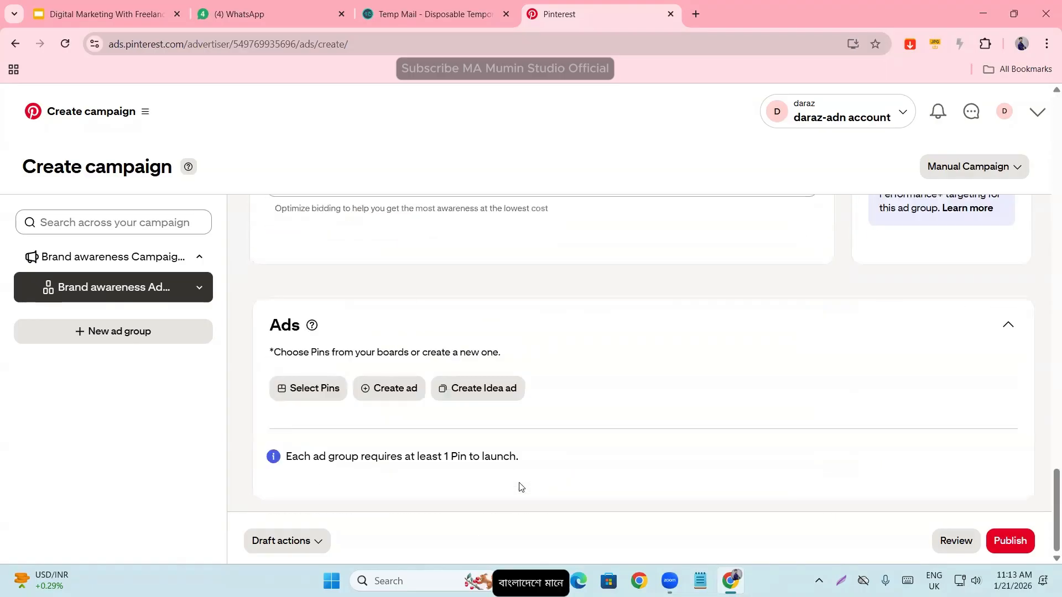
pyautogui.scroll(10, 519, 487)
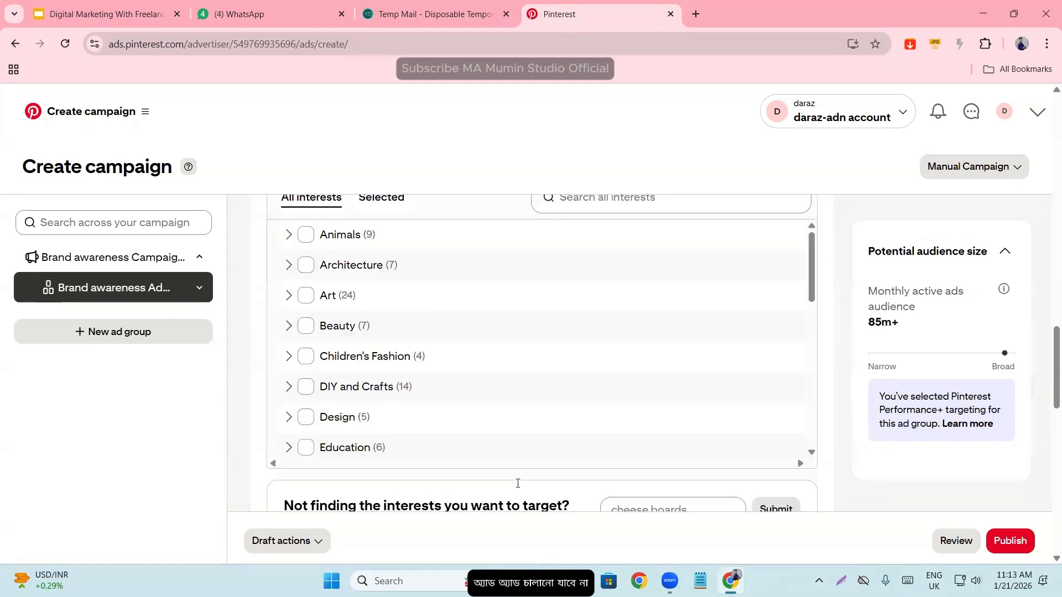
pyautogui.scroll(8, 517, 486)
pyautogui.scroll(-4, 515, 487)
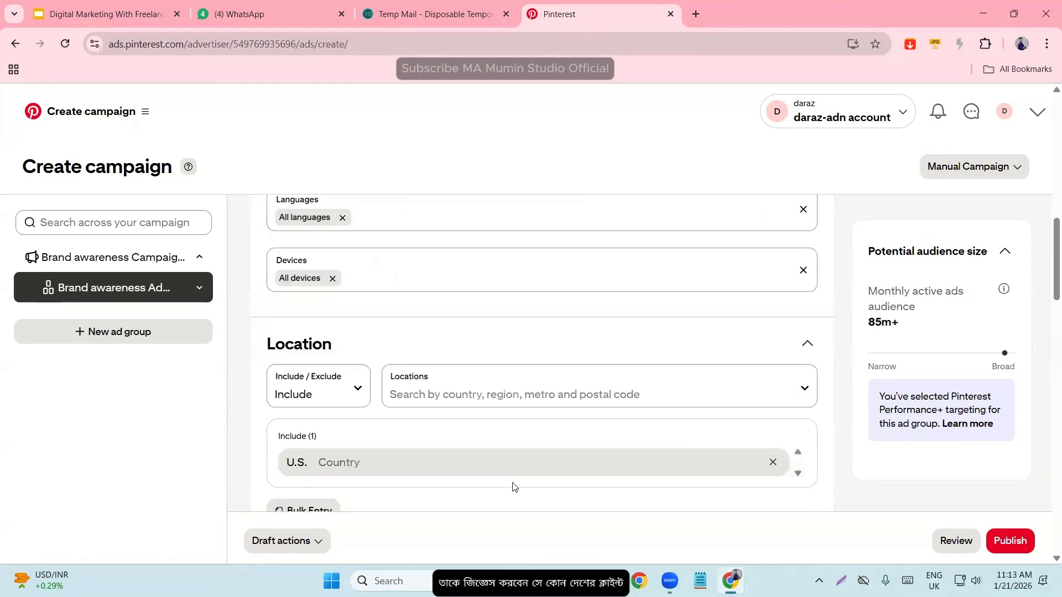
pyautogui.scroll(3, 514, 487)
pyautogui.scroll(-4, 507, 486)
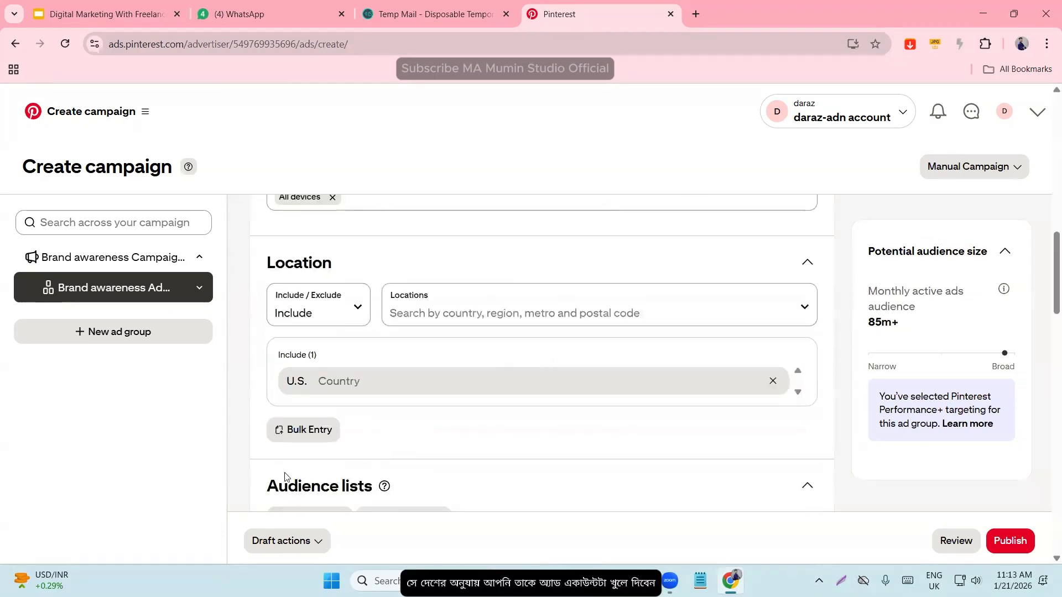
pyautogui.scroll(-12, 534, 397)
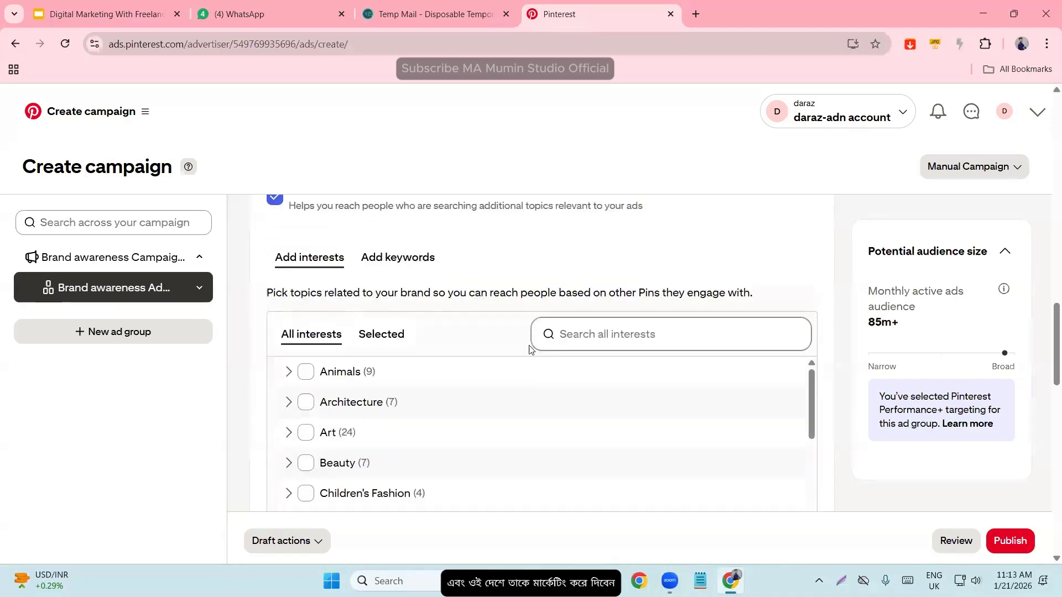
pyautogui.scroll(8, 507, 382)
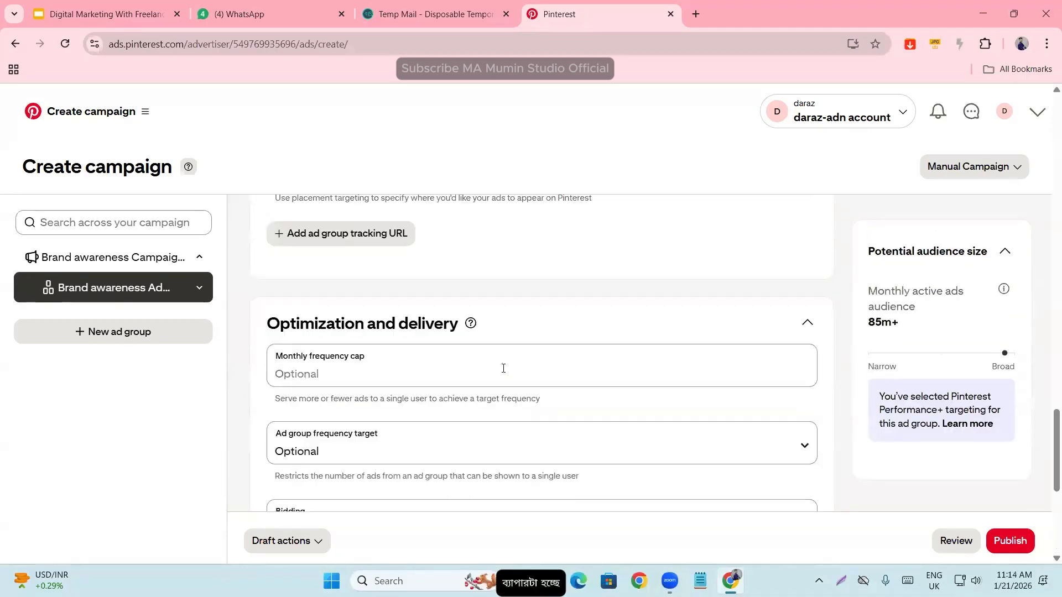
pyautogui.scroll(6, 496, 380)
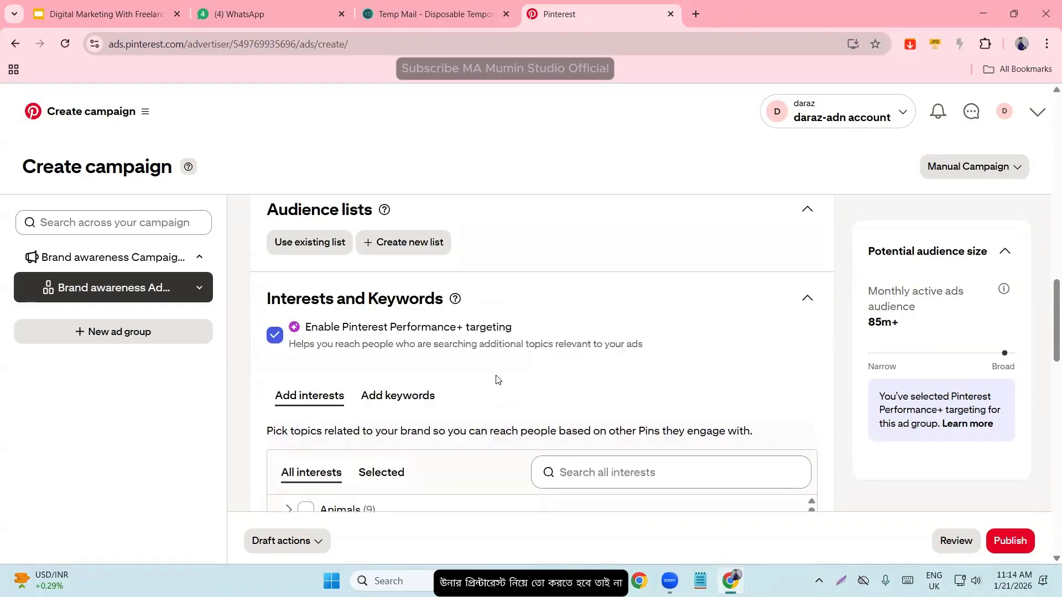
# - Look through the countries available as target locations for the ad group, keeping U.S. as the included country
pyautogui.scroll(-1, 493, 376)
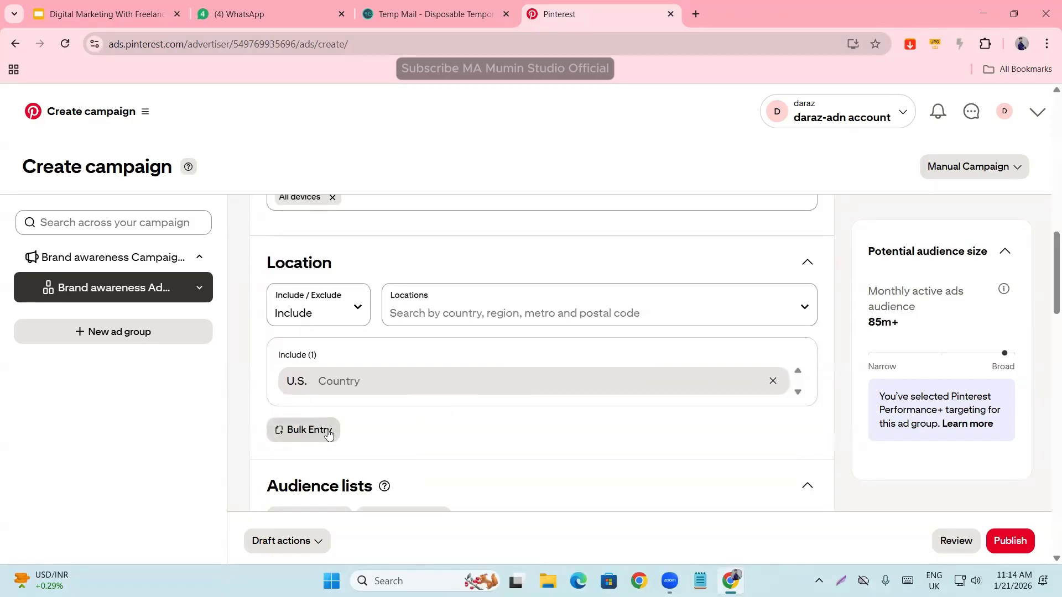
pyautogui.click(425, 301)
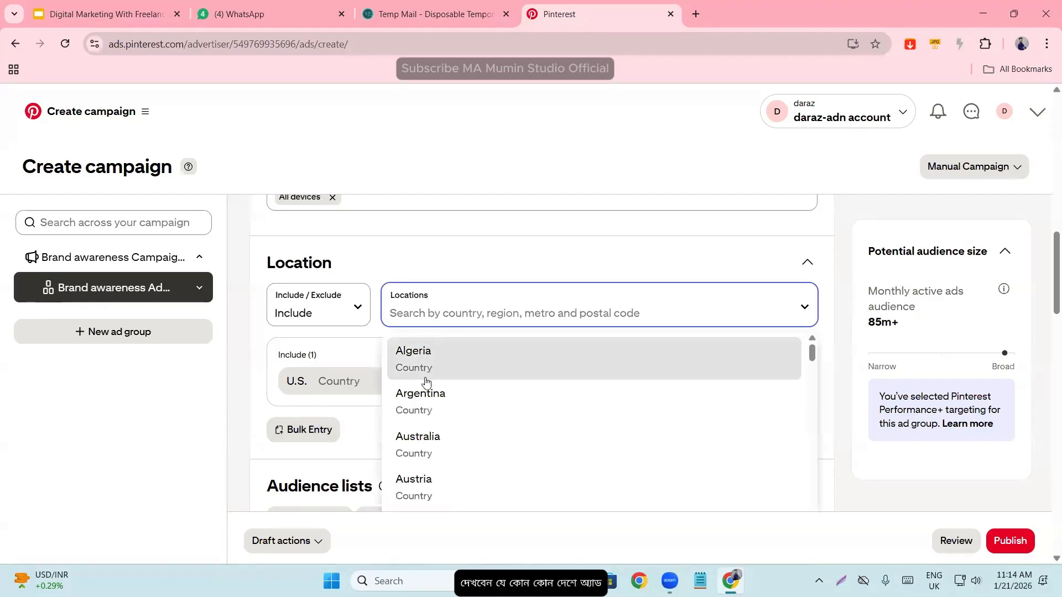
pyautogui.scroll(-15, 427, 439)
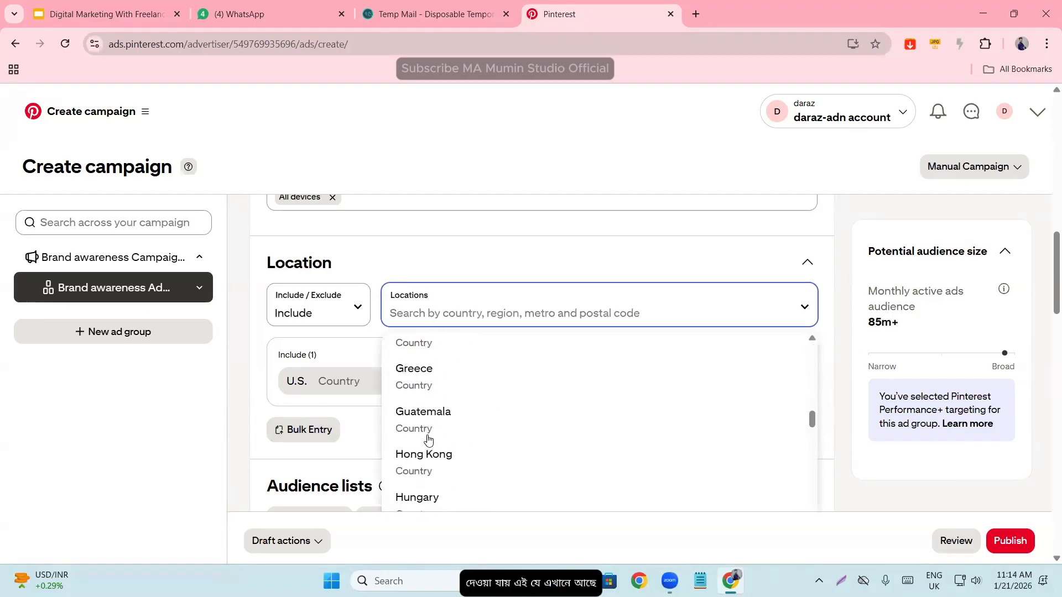
pyautogui.scroll(-20, 427, 439)
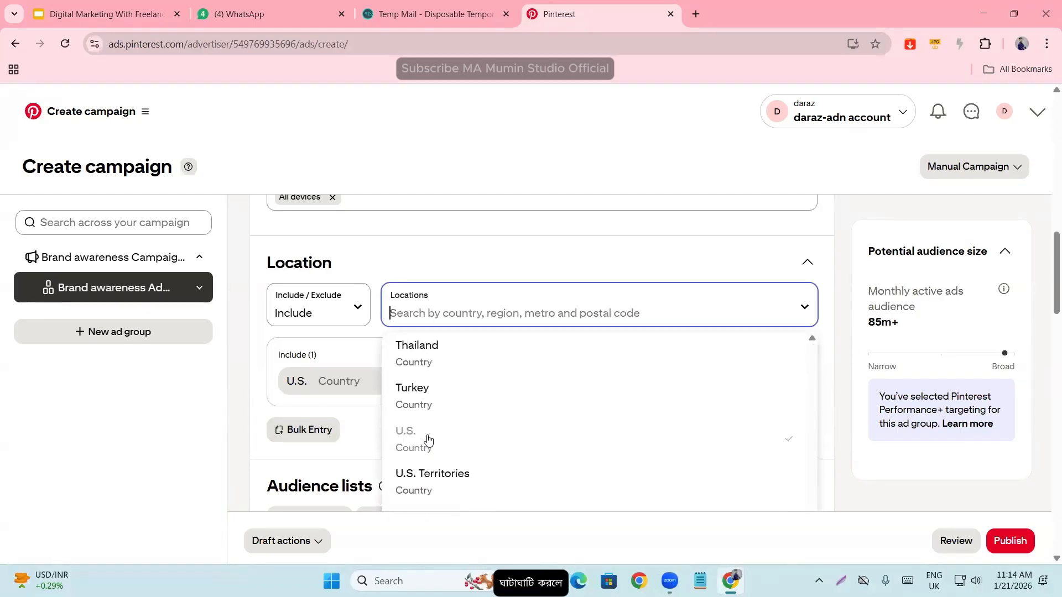
pyautogui.scroll(-2, 427, 439)
pyautogui.click(246, 414)
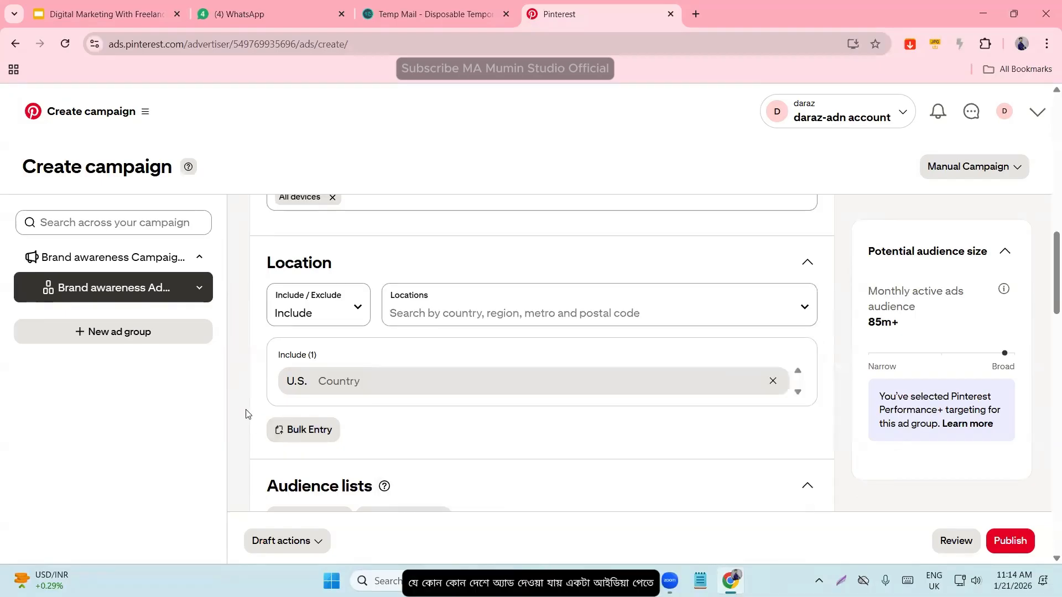
# - Leave the campaign form for Business Manager and dismiss its welcome introduction
pyautogui.scroll(-5, 658, 444)
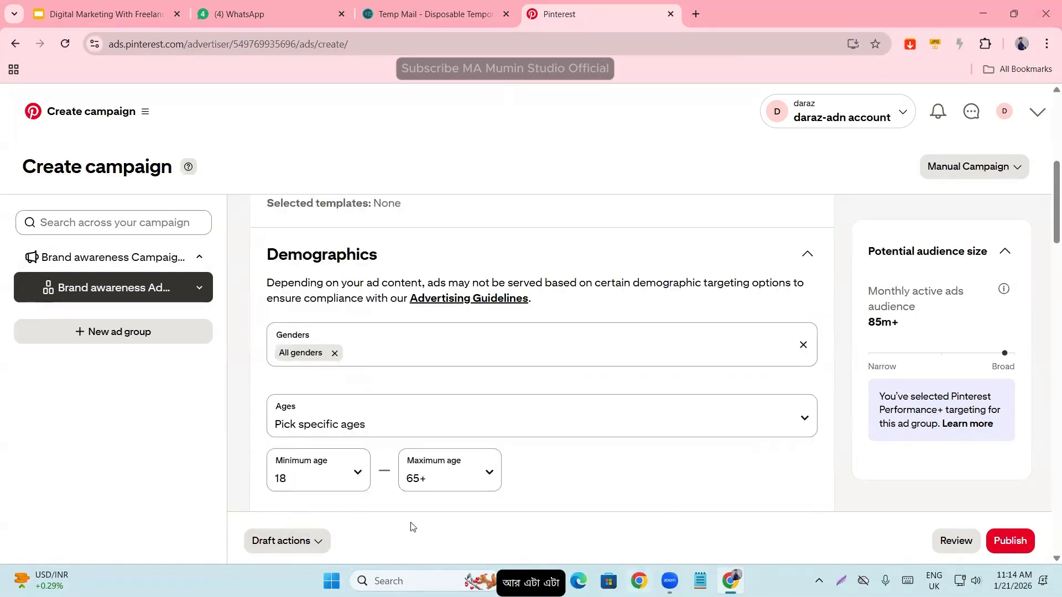
pyautogui.scroll(1, 669, 486)
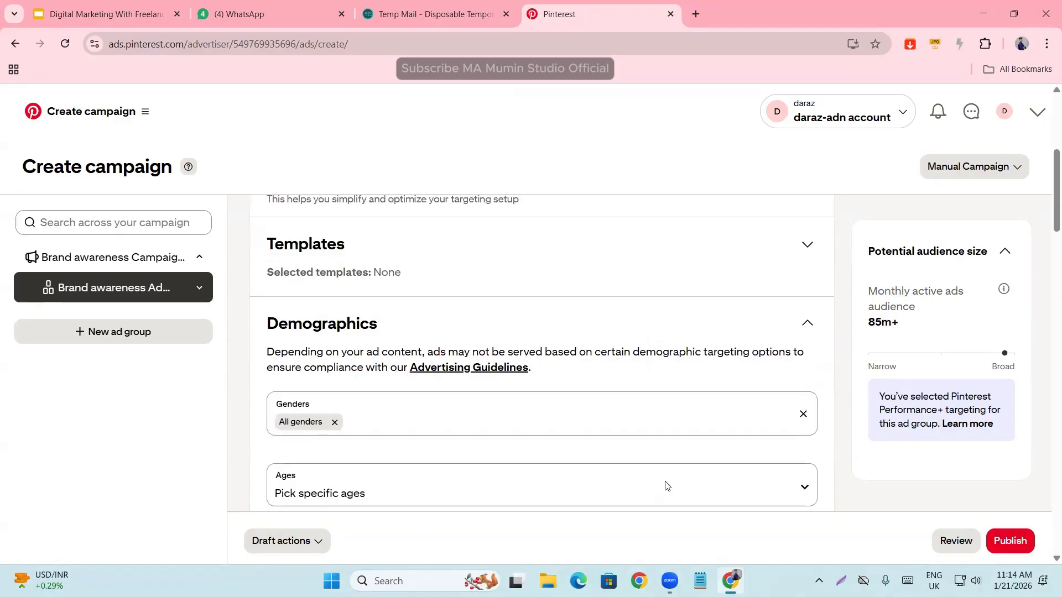
pyautogui.scroll(5, 666, 486)
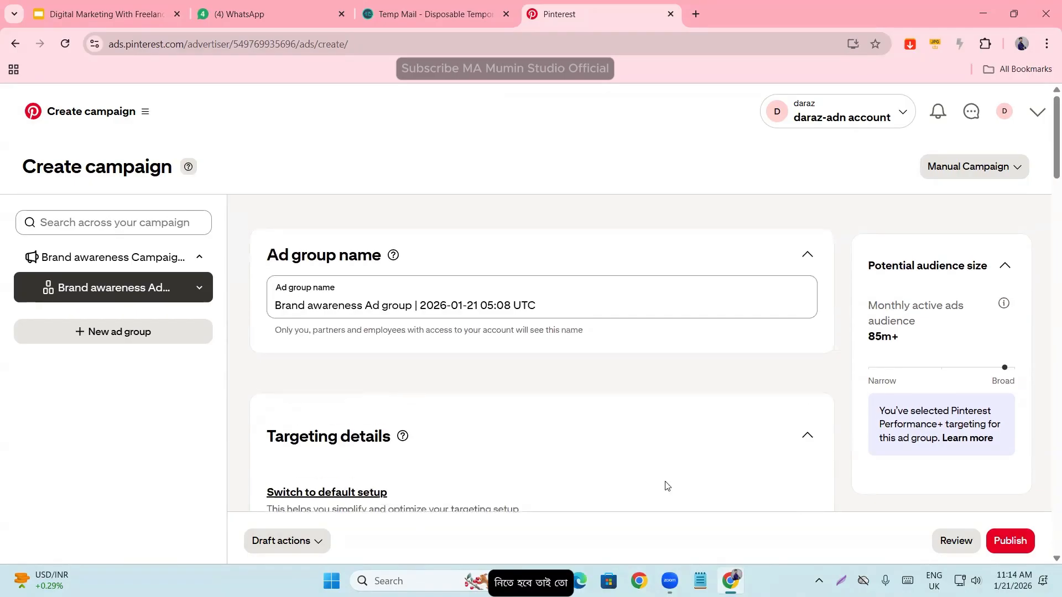
pyautogui.click(149, 113)
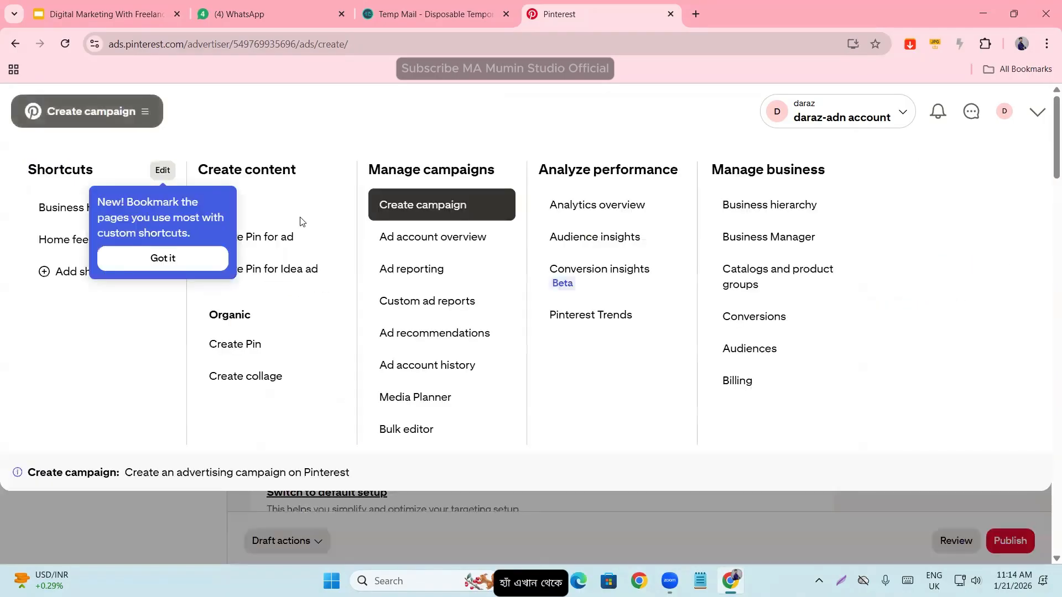
pyautogui.click(772, 232)
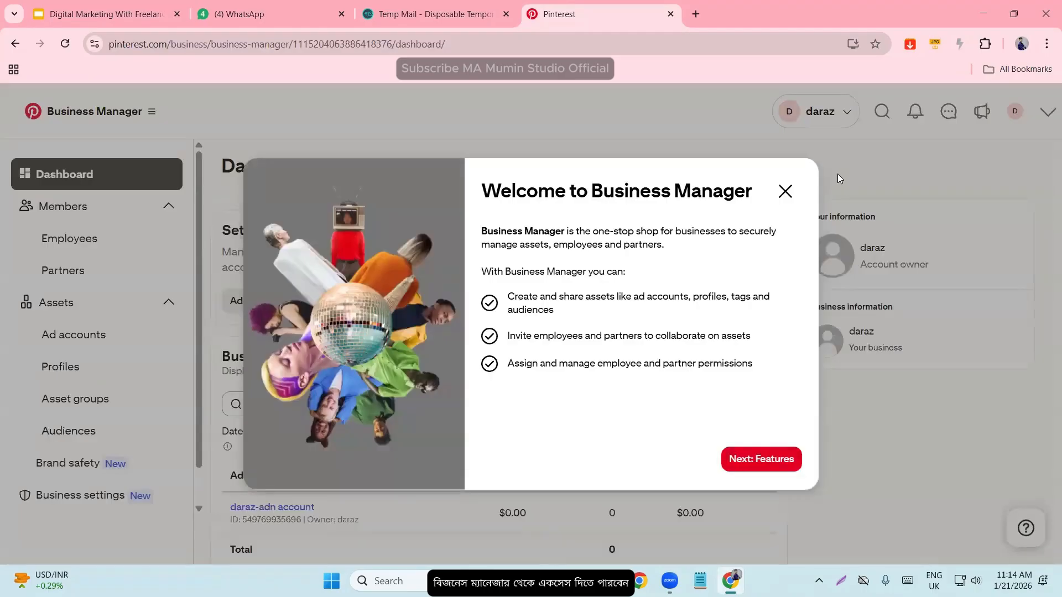
pyautogui.click(787, 195)
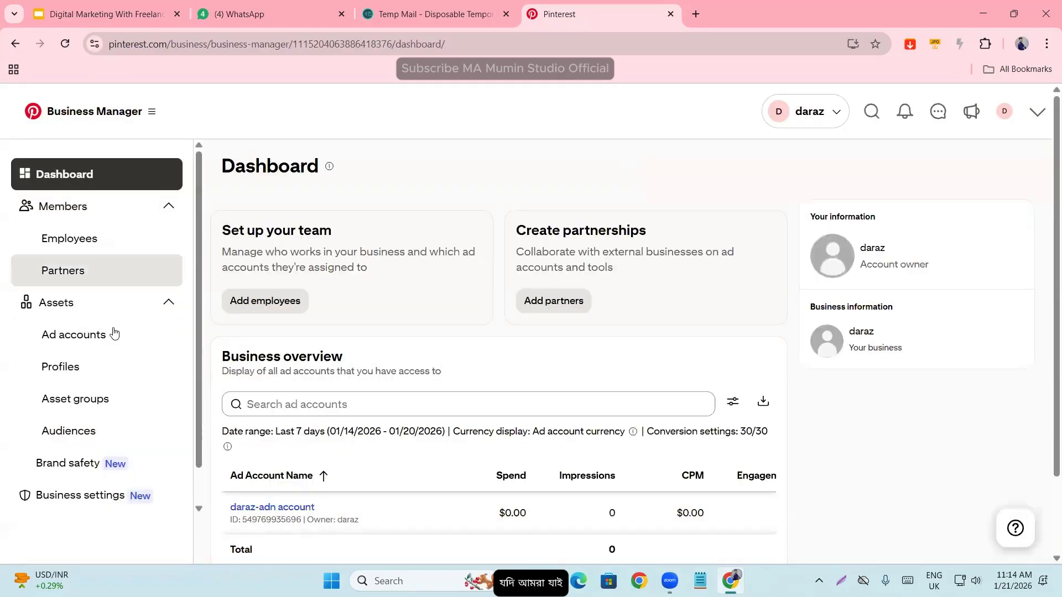
# - Examine the Employees and Partners pages of Business Manager for ways to add employees, invite partners and request access
pyautogui.scroll(-2, 36, 358)
pyautogui.scroll(-1, 36, 359)
pyautogui.scroll(4, 48, 420)
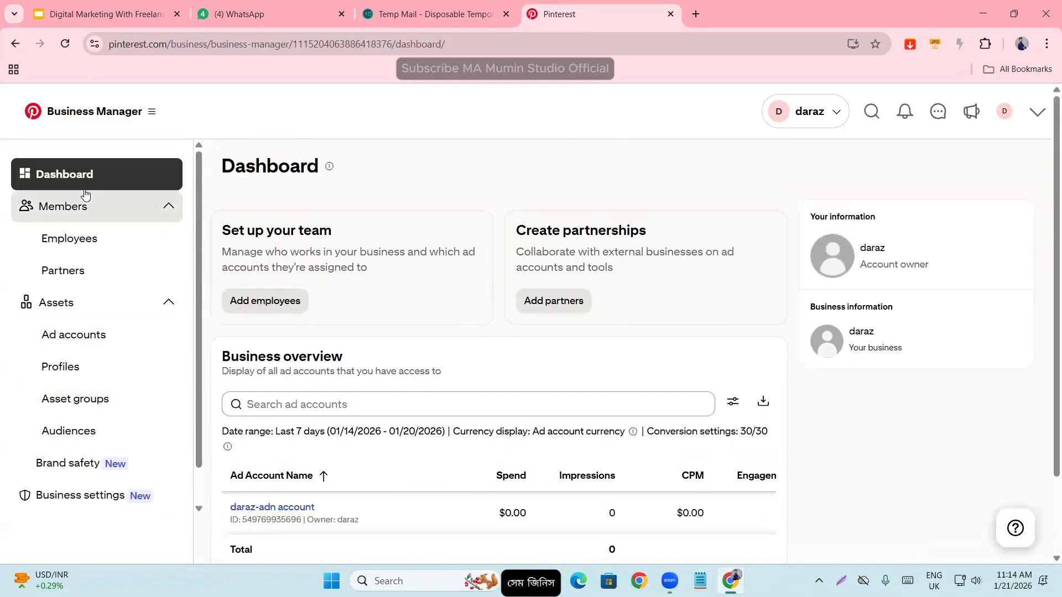
pyautogui.click(72, 236)
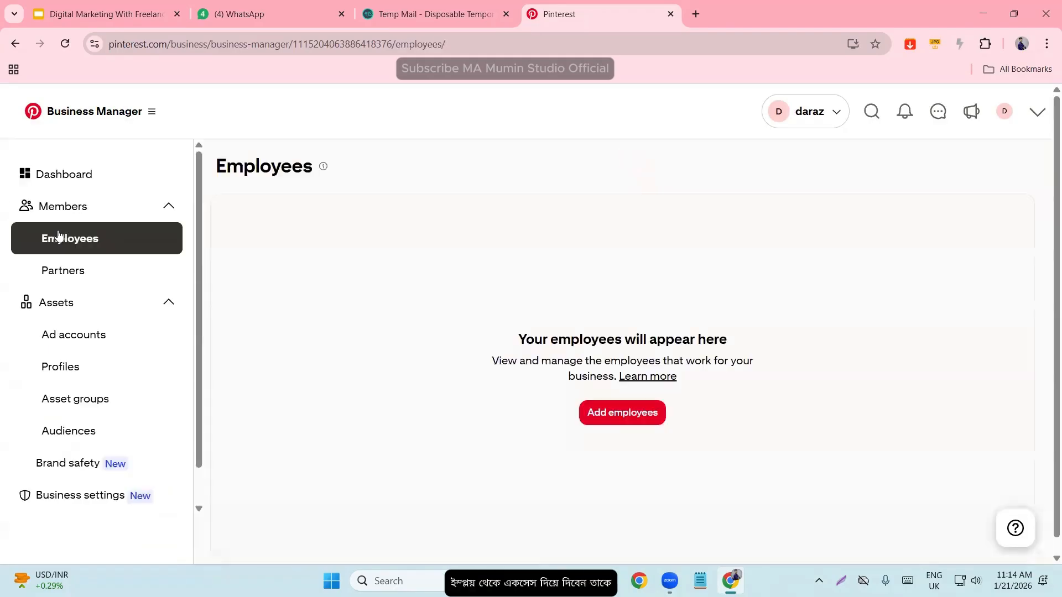
pyautogui.click(84, 277)
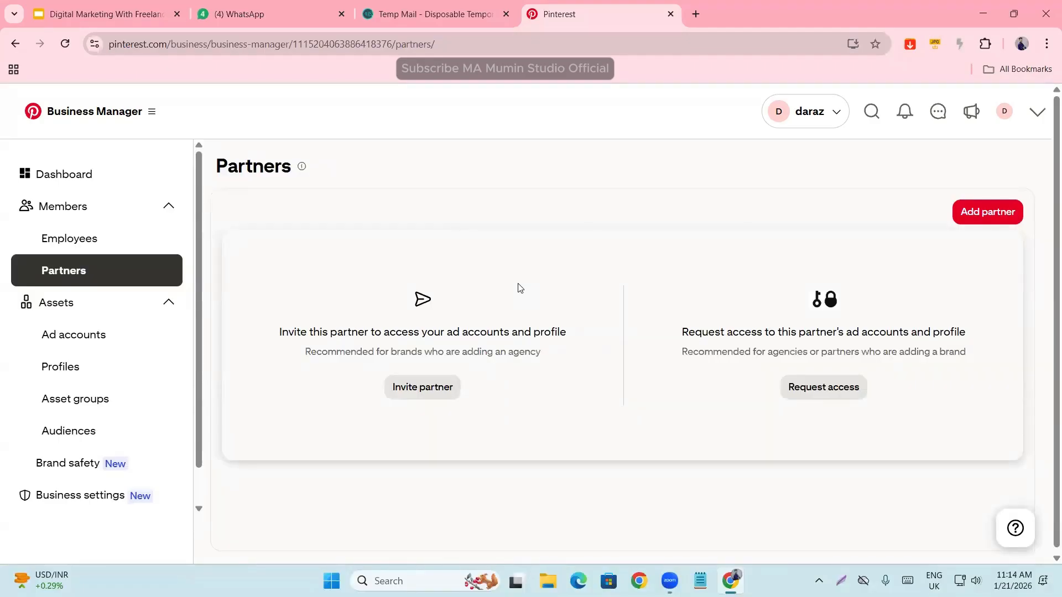
pyautogui.scroll(-2, 126, 430)
pyautogui.scroll(2, 78, 437)
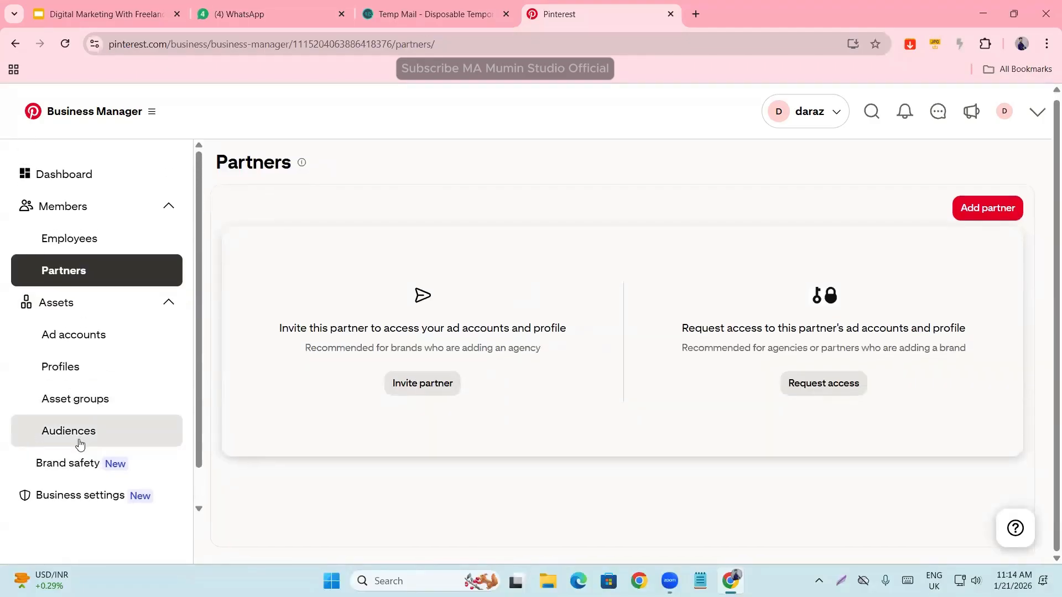
# - Return to the Business Manager dashboard and look over the business overview of ad accounts
pyautogui.click(78, 177)
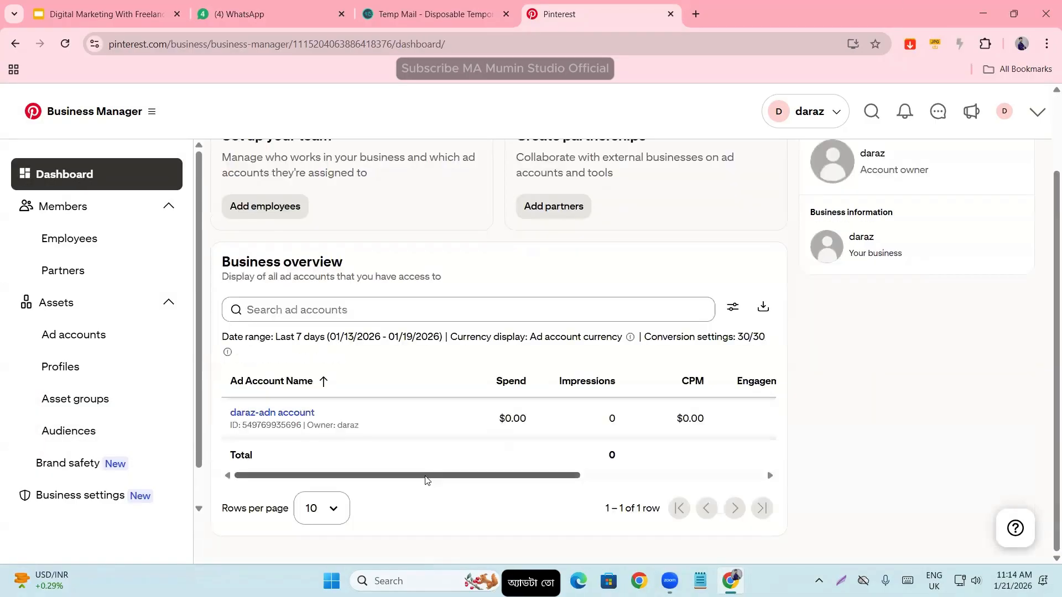
pyautogui.moveTo(495, 477); pyautogui.dragTo(130, 476)
pyautogui.click(887, 376)
pyautogui.scroll(2, 887, 378)
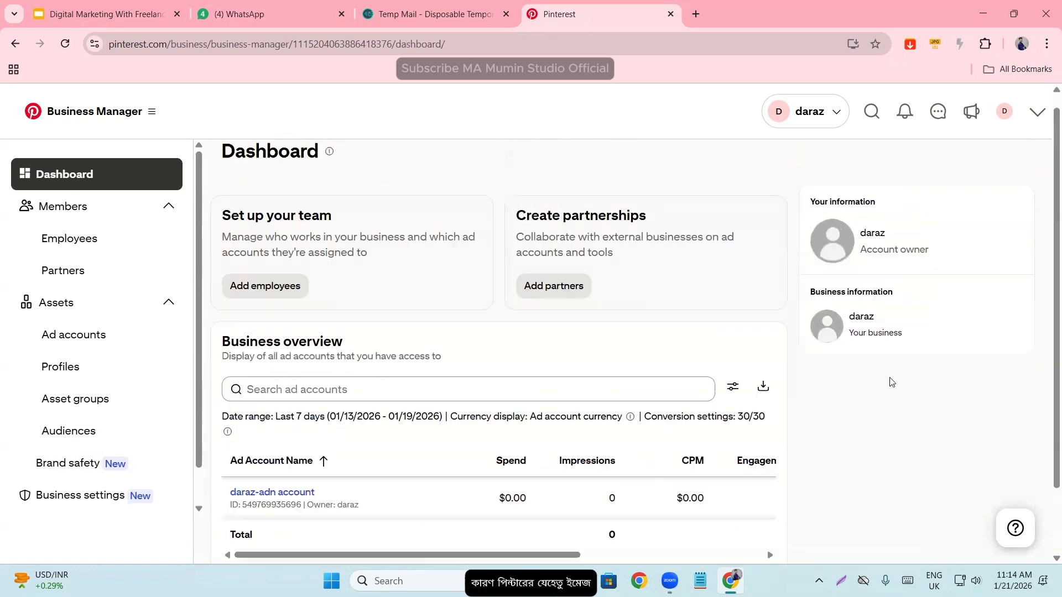